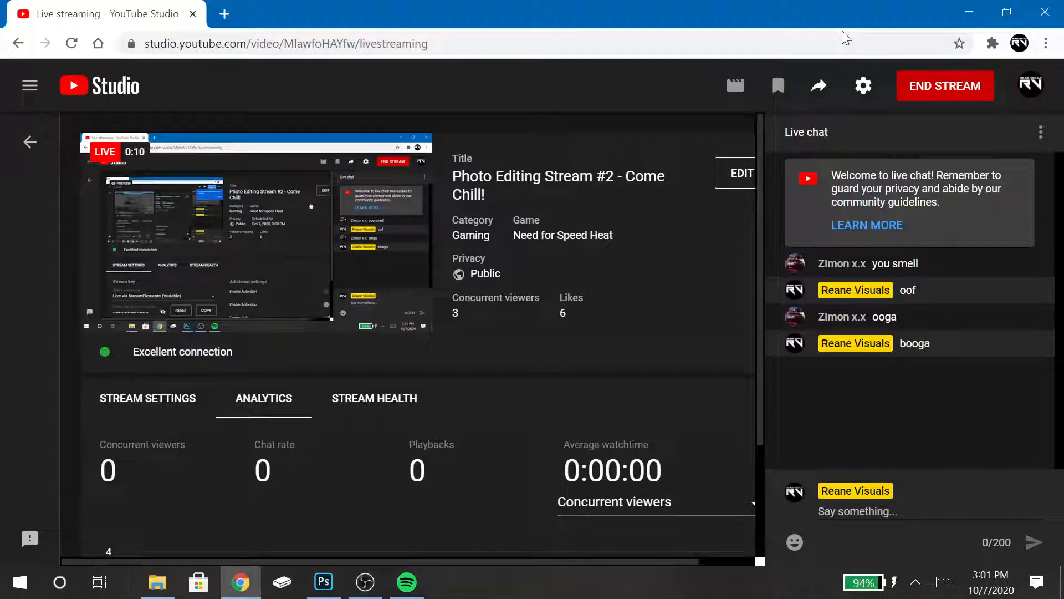
- Minimize the browser and OBS windows, and switch to Photoshop to bring up its Open dialog
left_click(969, 10)
left_click(791, 81)
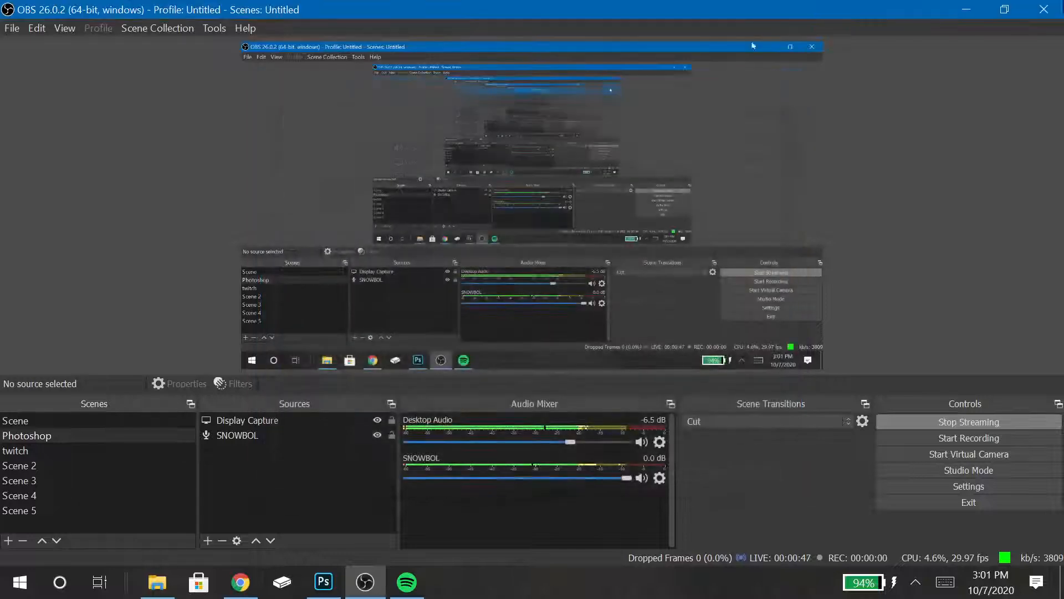
left_click(967, 10)
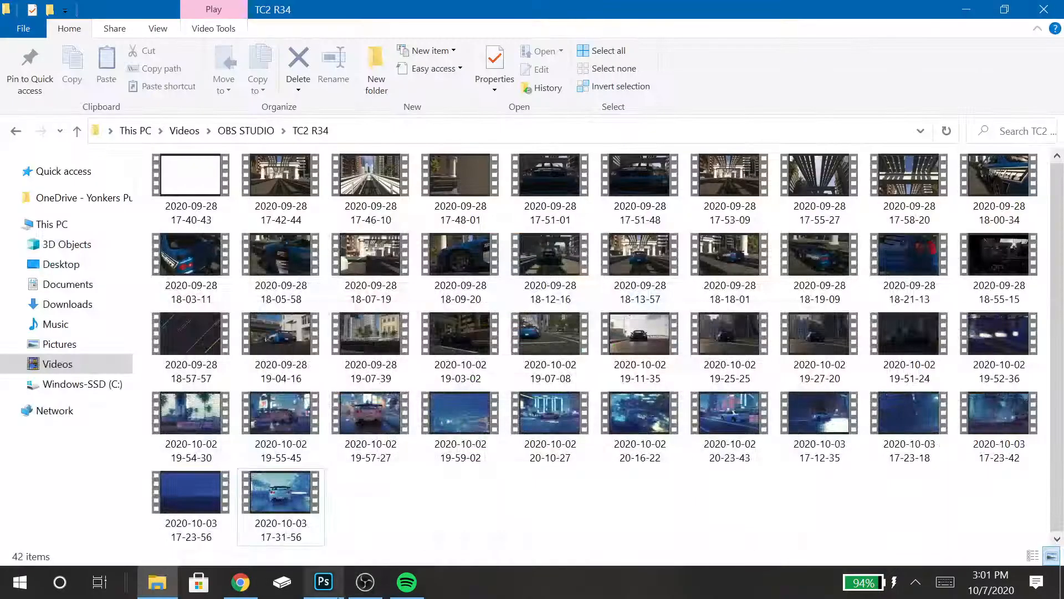
left_click(323, 582)
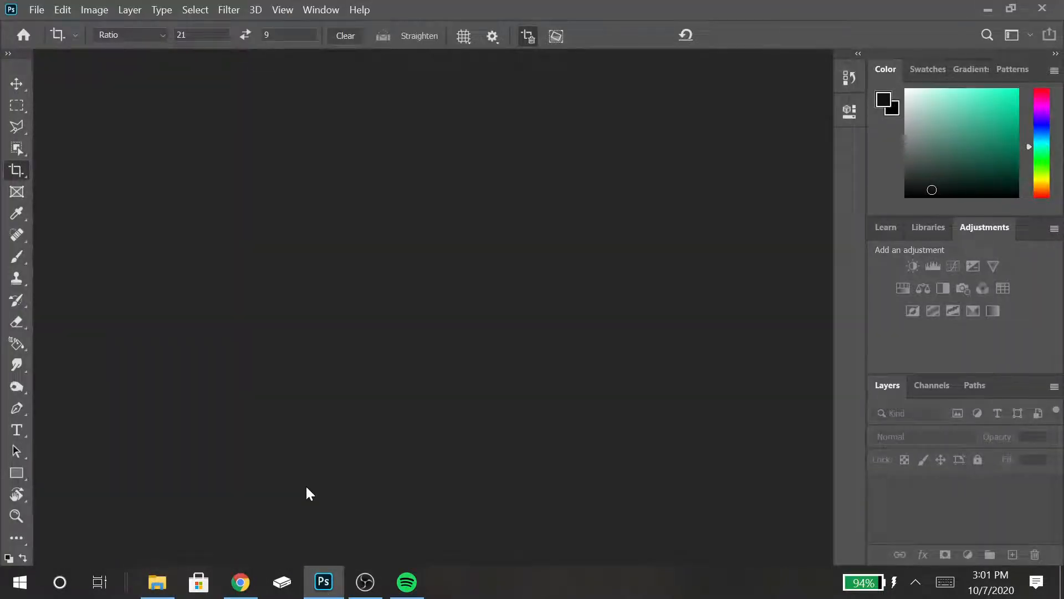
key("ctrl+o")
- Find the Captures folder through Windows search and browse it down to the m5 car images
key("super")
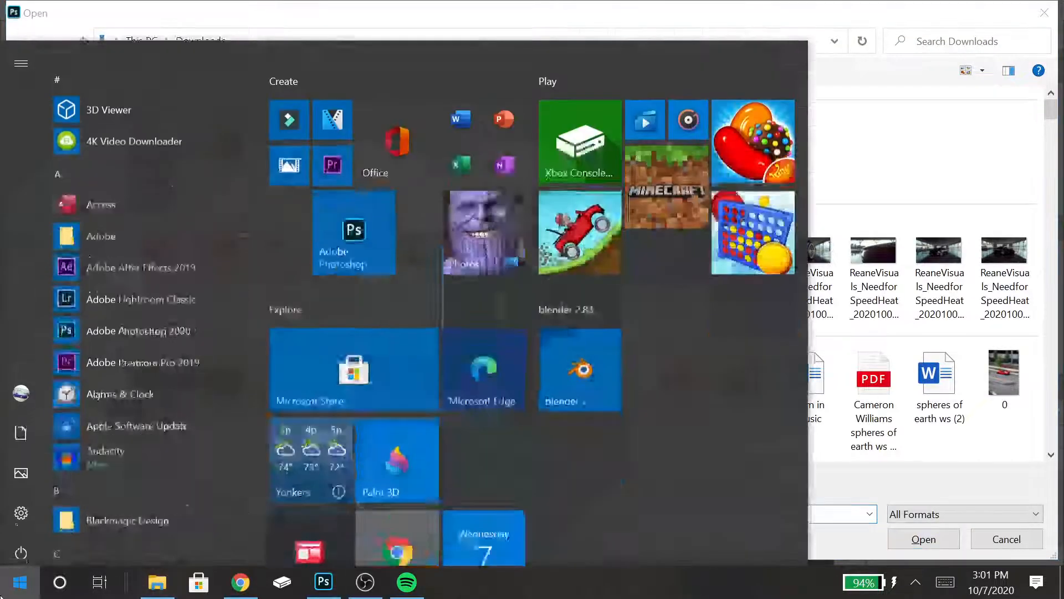
type("captures")
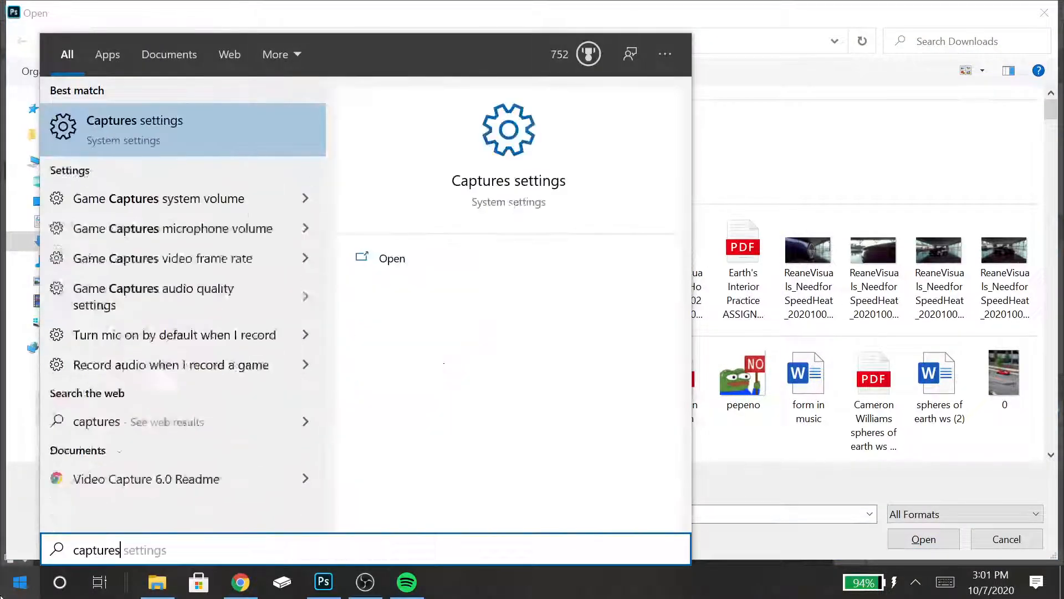
key("Down")
key("Return")
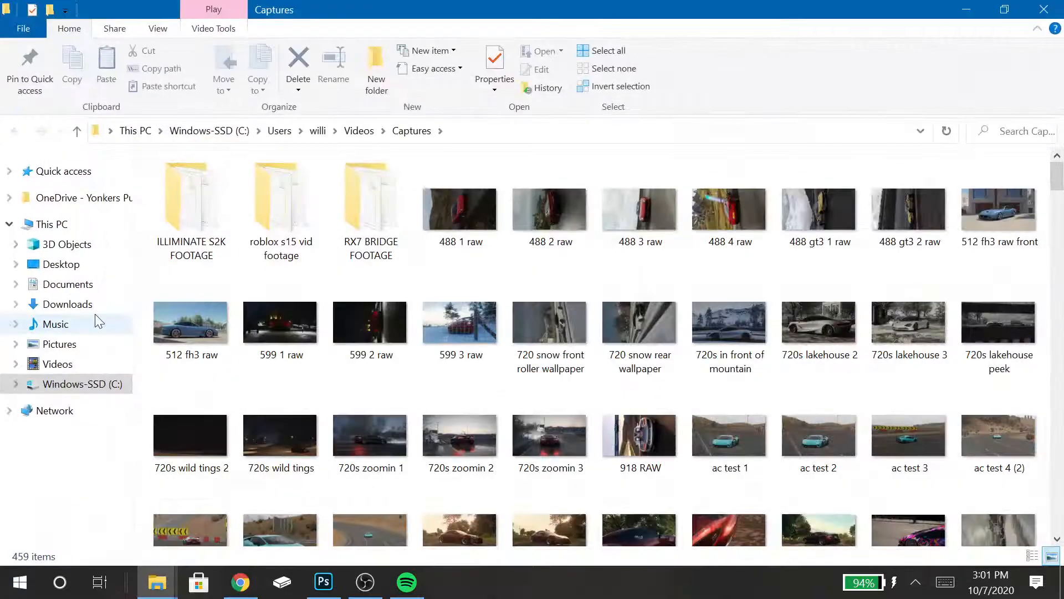
scroll(599, 247, "down", 5)
scroll(607, 344, "down", 15)
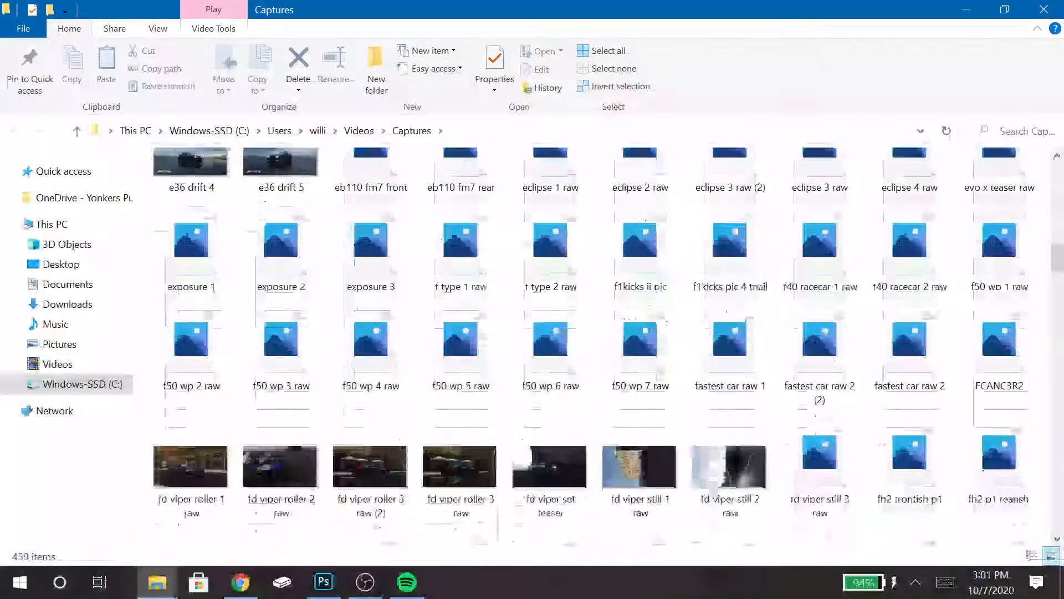
scroll(604, 345, "down", 12)
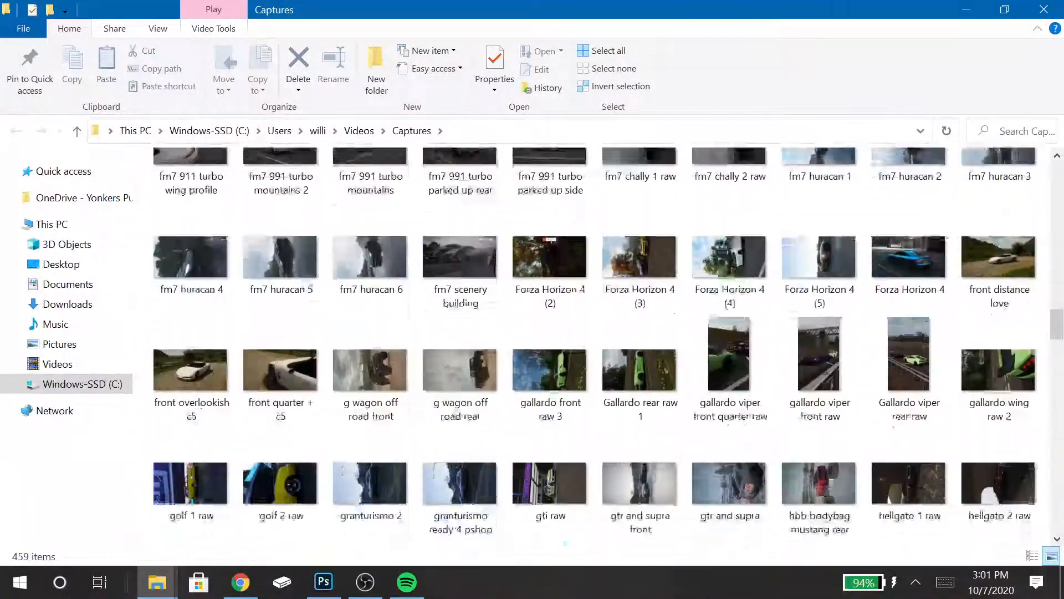
scroll(606, 349, "down", 10)
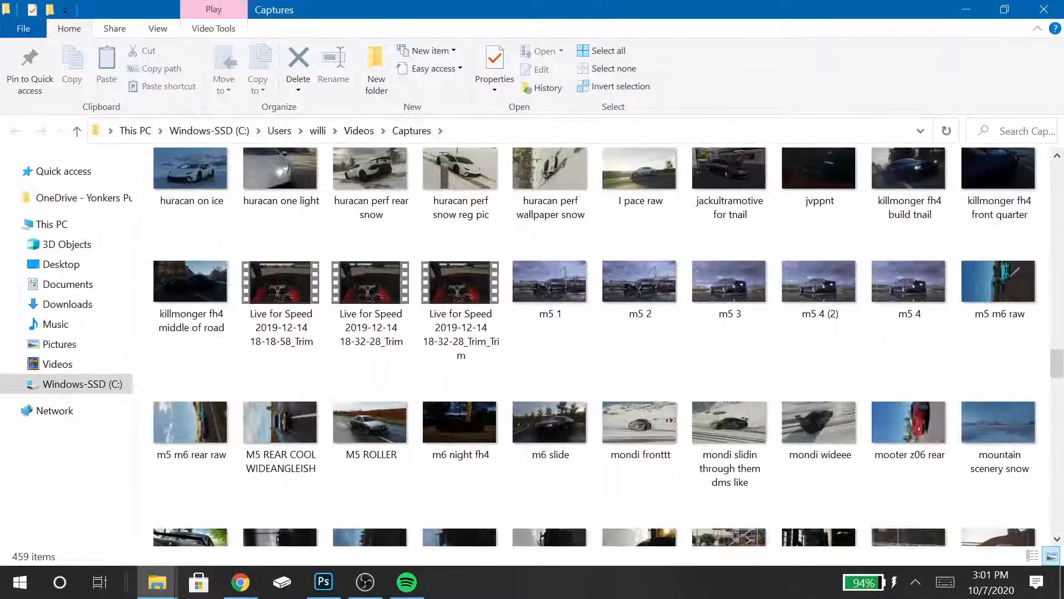
- View the m5 images in Photos, starting from m5 1, and inspect the car's side in m5 3 up close
double_click(549, 281)
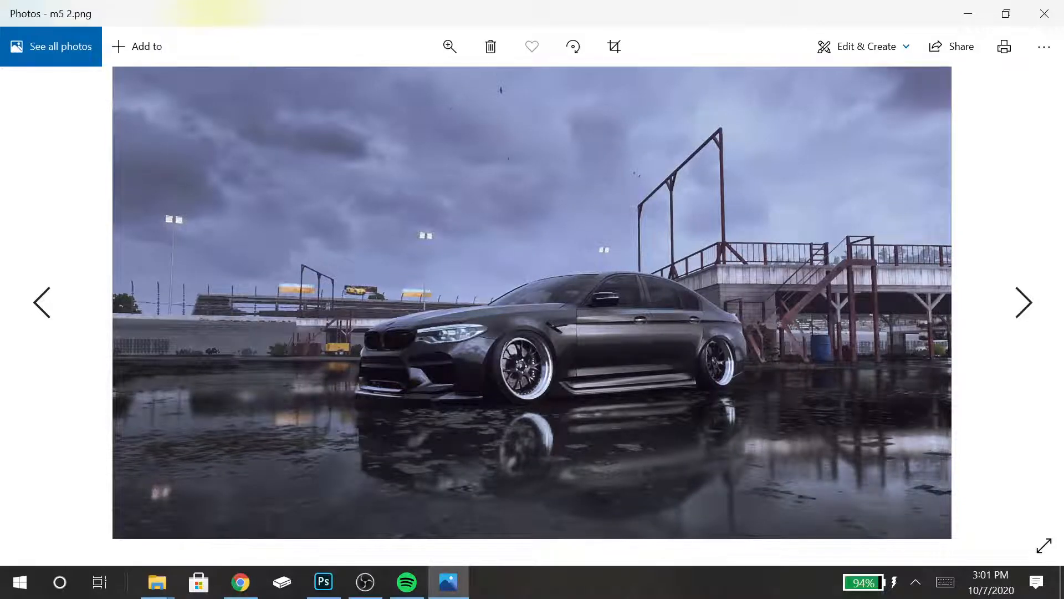
key("Right")
key("Right")
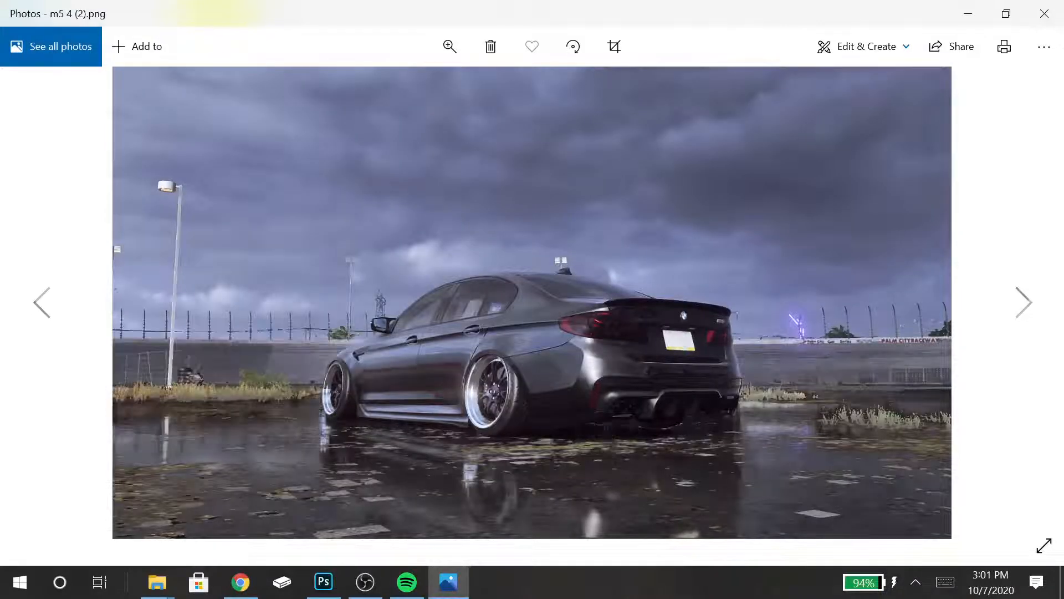
key("Left")
key("Left")
key("Right")
key("Right")
key("Left")
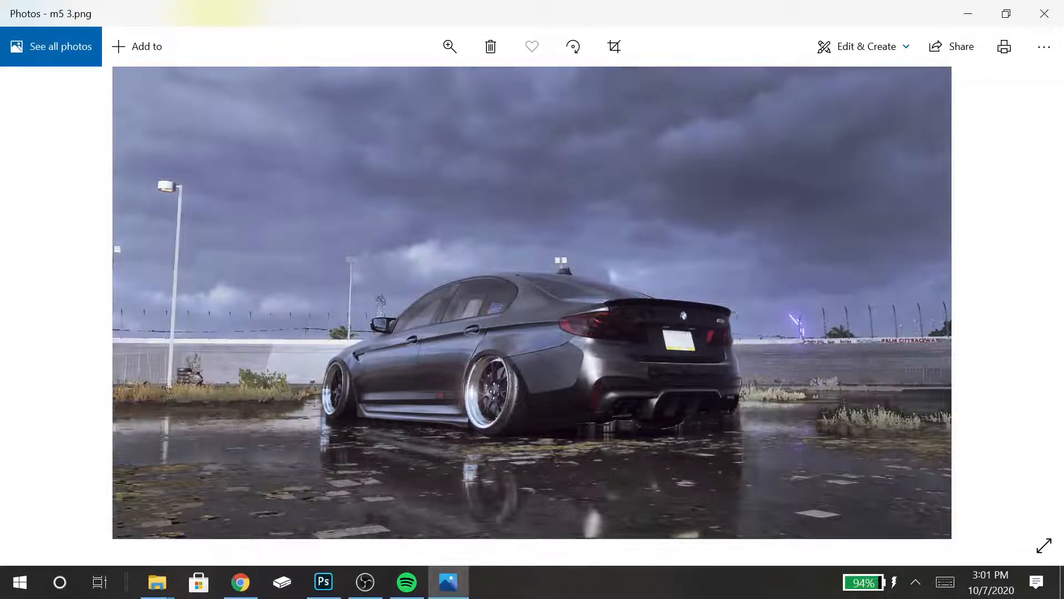
scroll(384, 331, "up", 3)
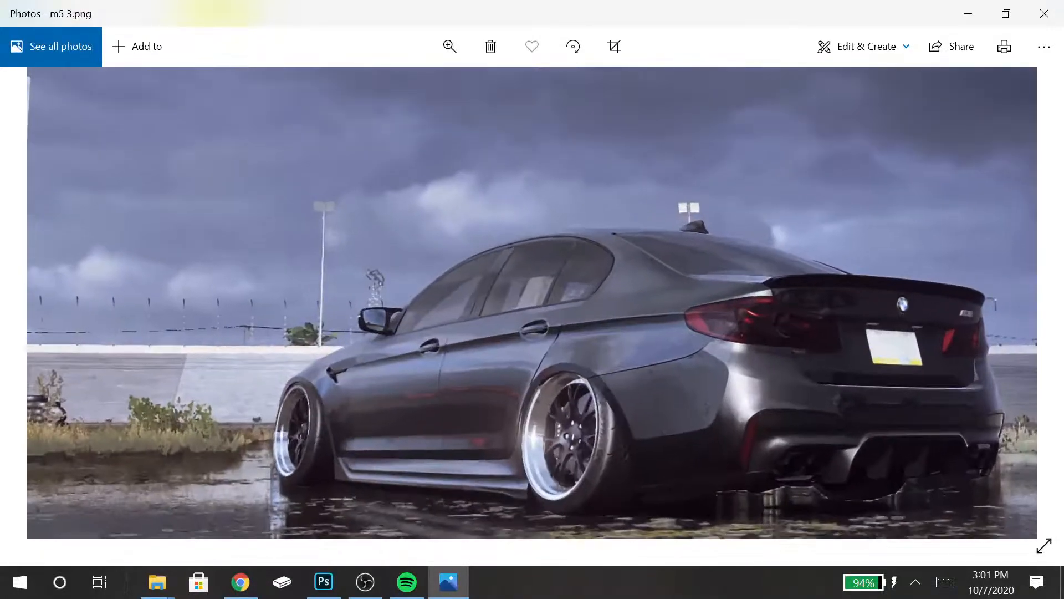
left_click_drag(385, 331, 526, 242)
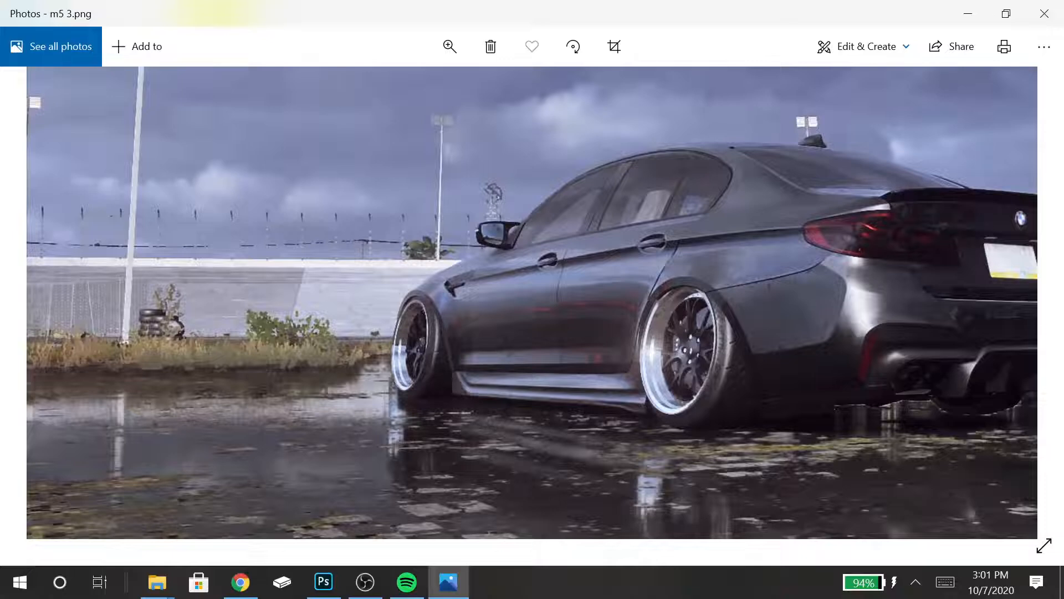
- Compare m5 3 with m5 4 (2) and go back through the other m5 images in the series
key("Right")
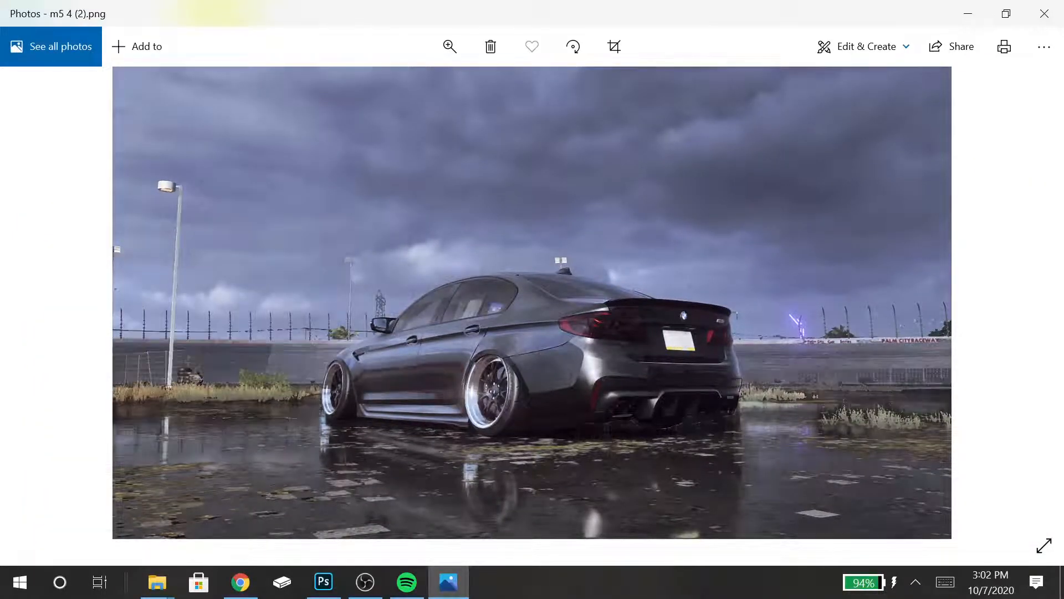
key("Left")
scroll(735, 379, "up", 3)
scroll(532, 303, "down", 3)
key("Right")
key("Right")
key("Left")
key("Left")
key("Left")
key("Left")
key("Left")
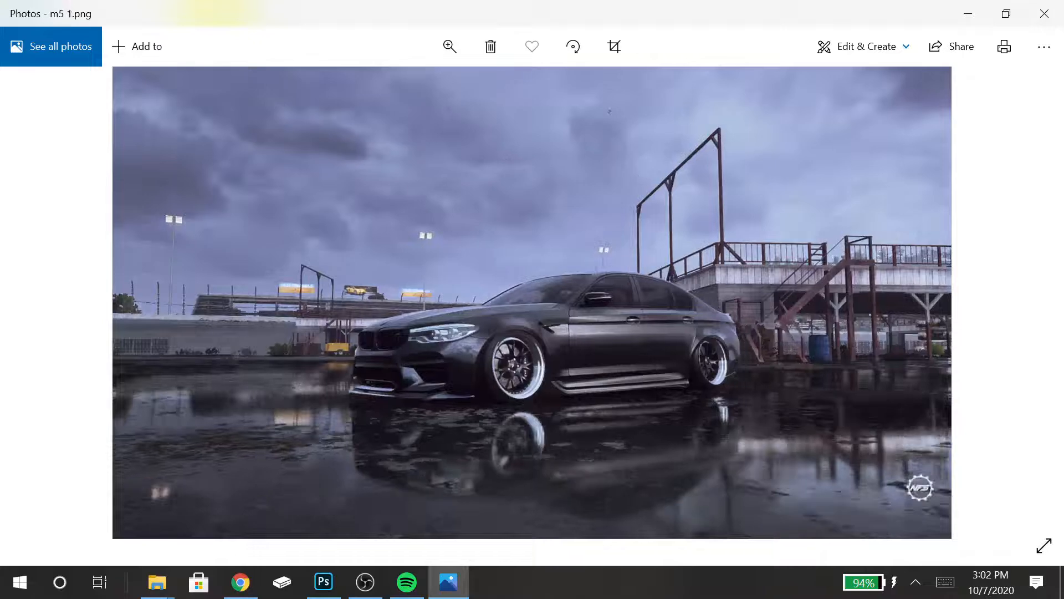
key("Left")
key("Right")
key("Right")
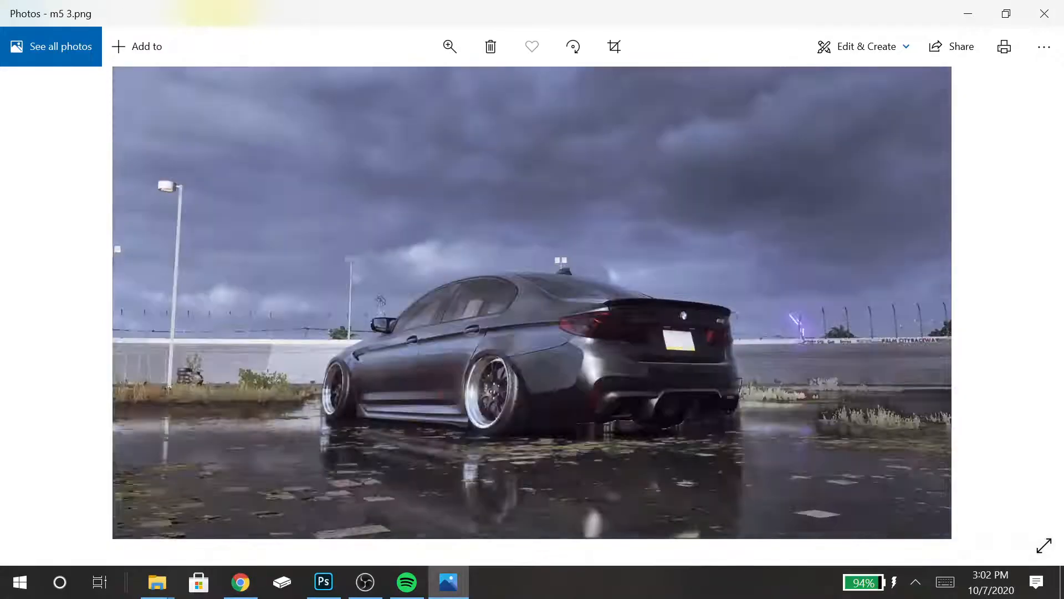
- Close the Photos viewer and return to the Captures folder
left_click(1006, 13)
left_click(958, 37)
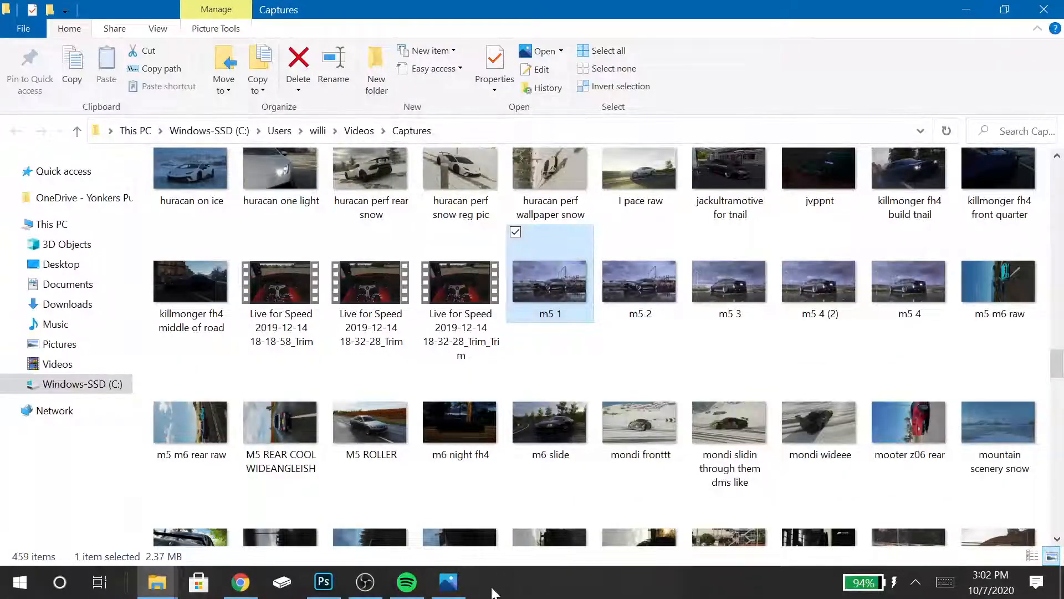
left_click(448, 582)
left_click(1040, 39)
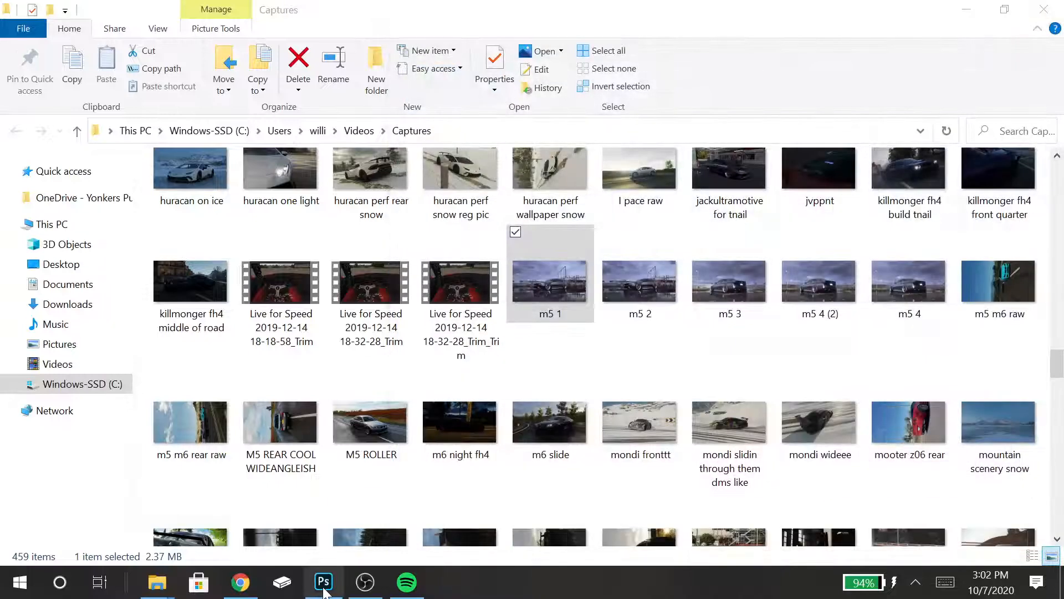
- In Photoshop, open m5 1, m5 2, m5 3, m5 4 (2) and m5 4 together from Videos > Captures
left_click(323, 582)
left_click(49, 306)
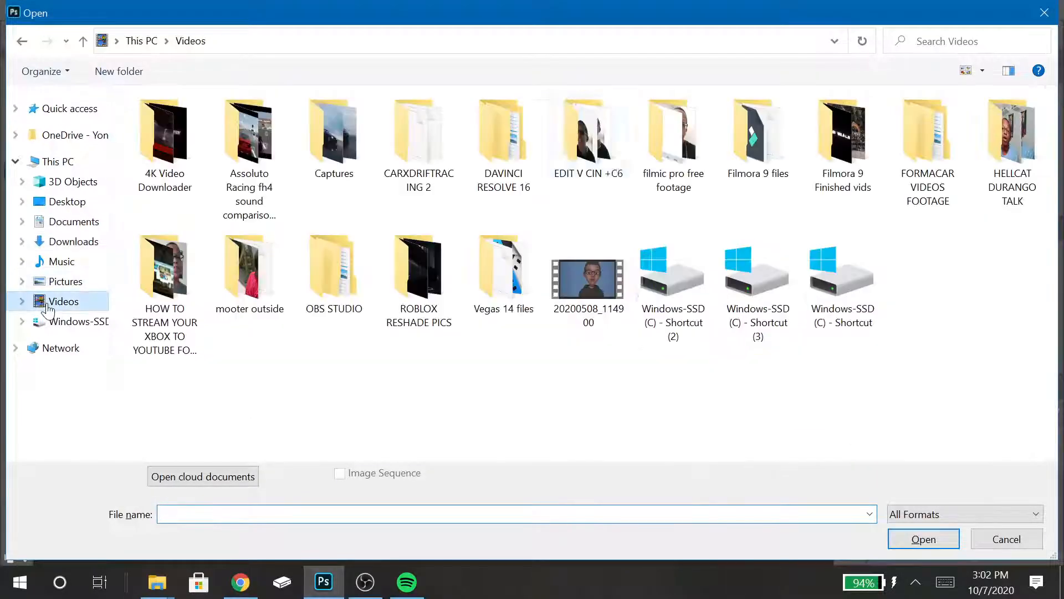
double_click(318, 173)
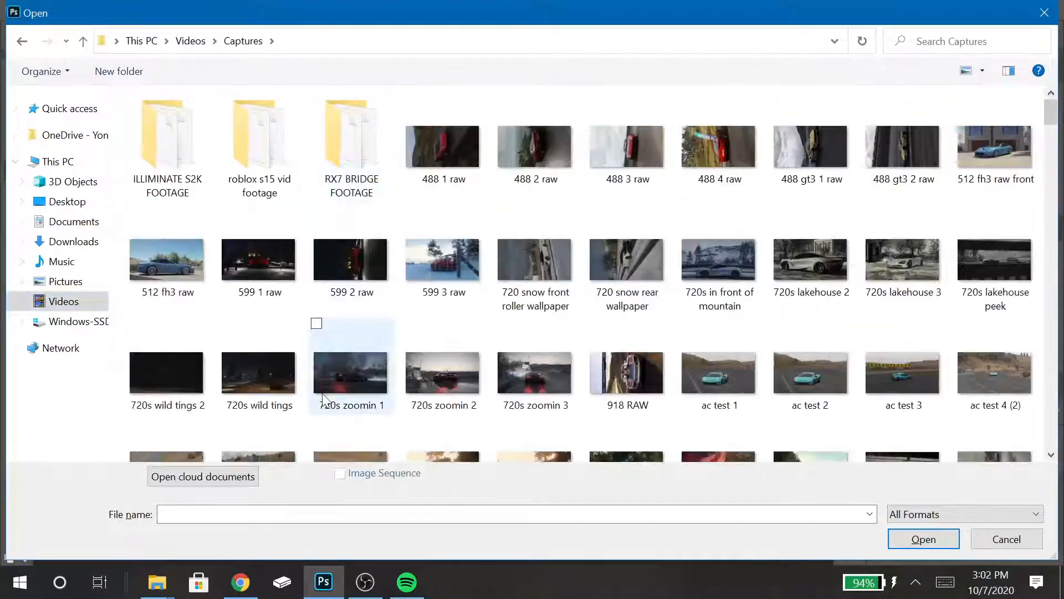
key("m")
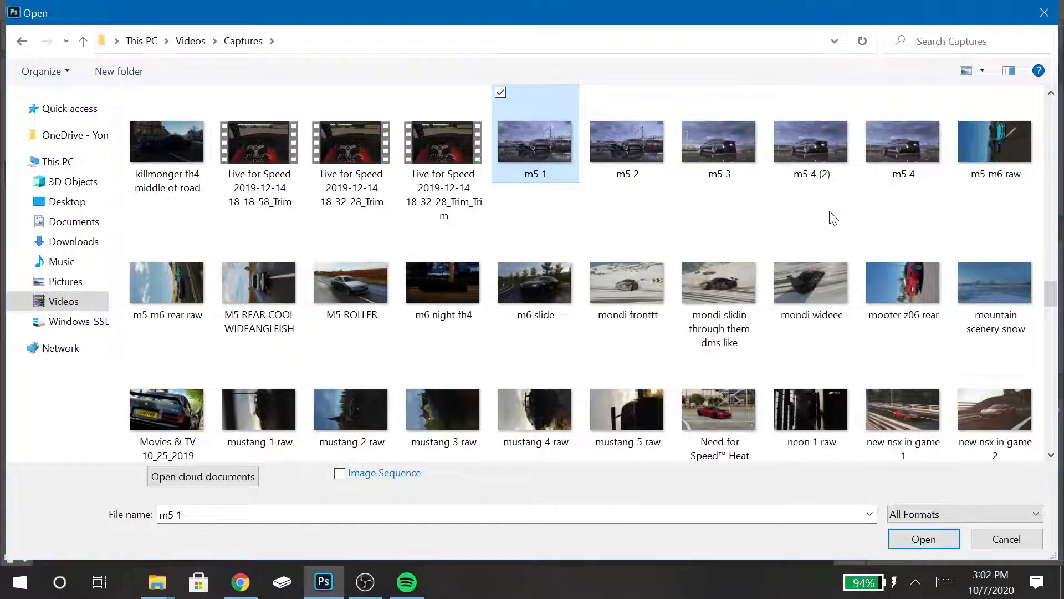
scroll(833, 218, "down", 1)
scroll(833, 218, "up", 1)
key("shift+Right")
key("shift+Right")
key("shift+Right")
key("shift+Right")
key("Return")
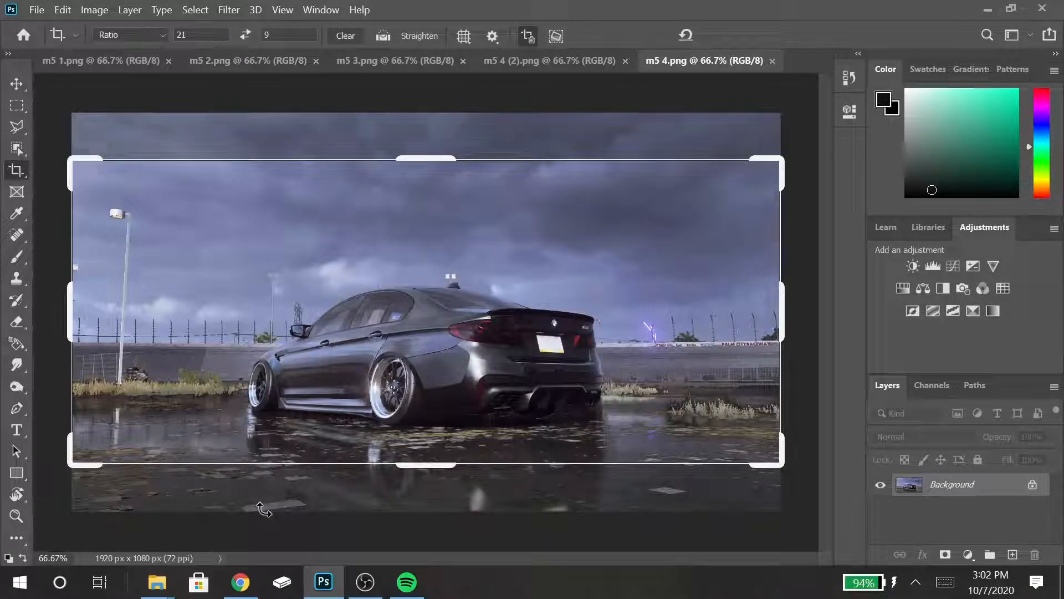
- Switch to the browser and, in a new tab, open the suggested Instagram post matching "zimx"
left_click(240, 582)
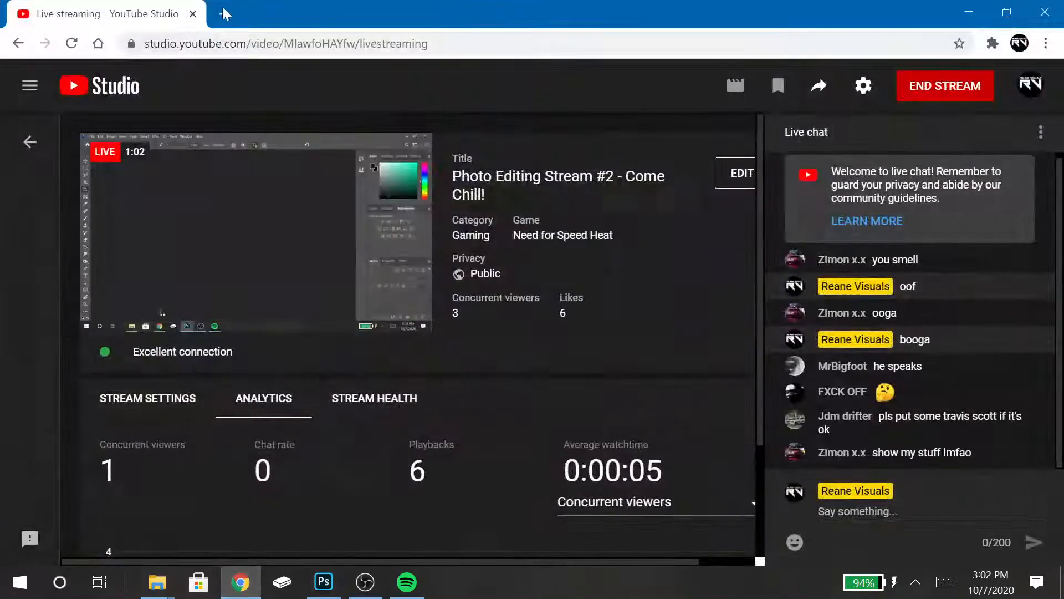
left_click(226, 13)
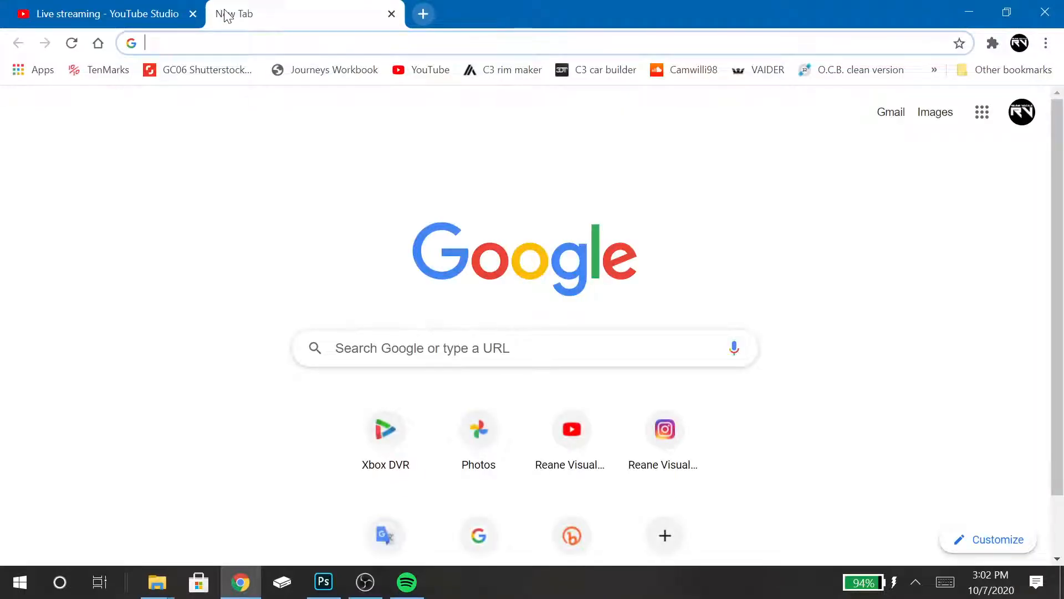
type("zim")
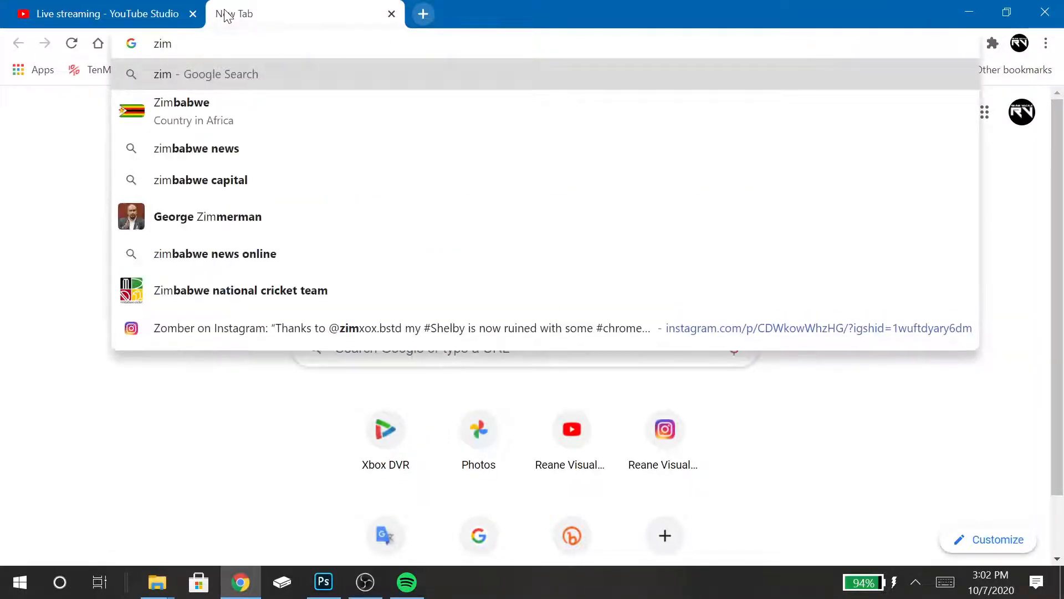
key("Escape")
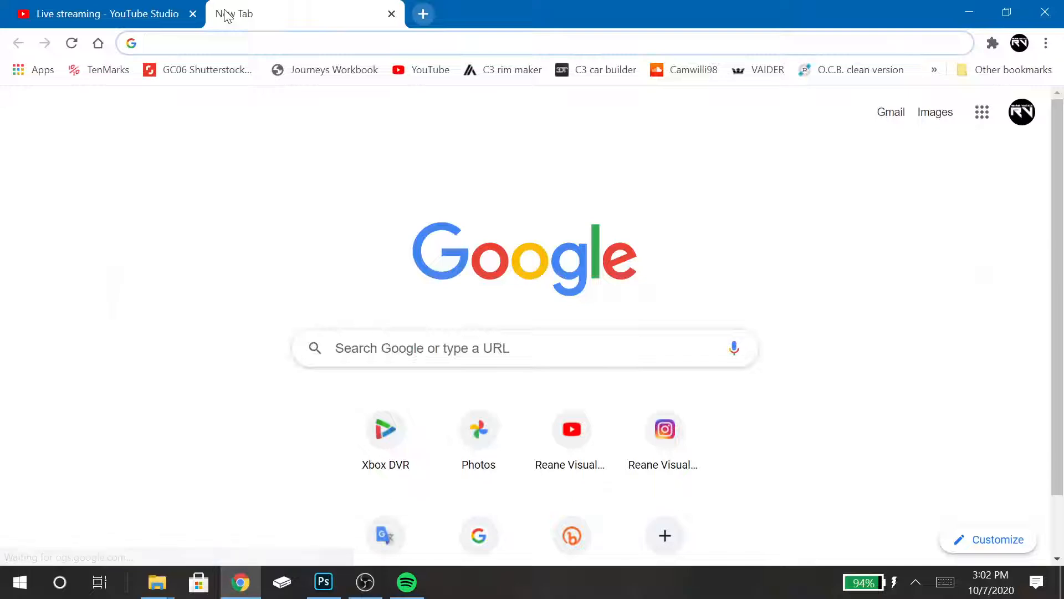
type("zimx")
key("Down")
key("Down")
key("Down")
key("Down")
key("Down")
key("Down")
key("Down")
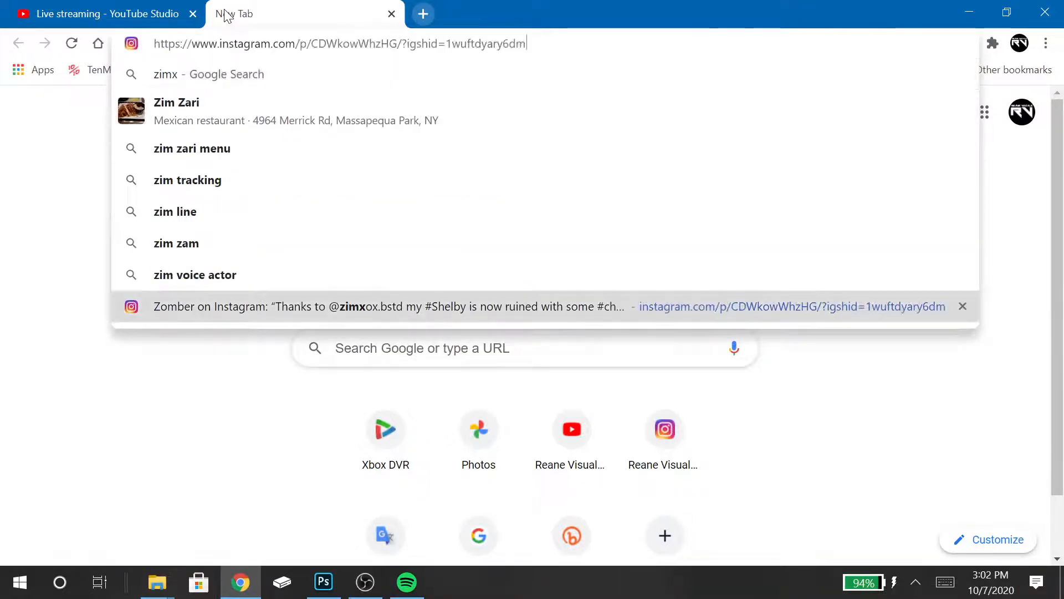
key("Return")
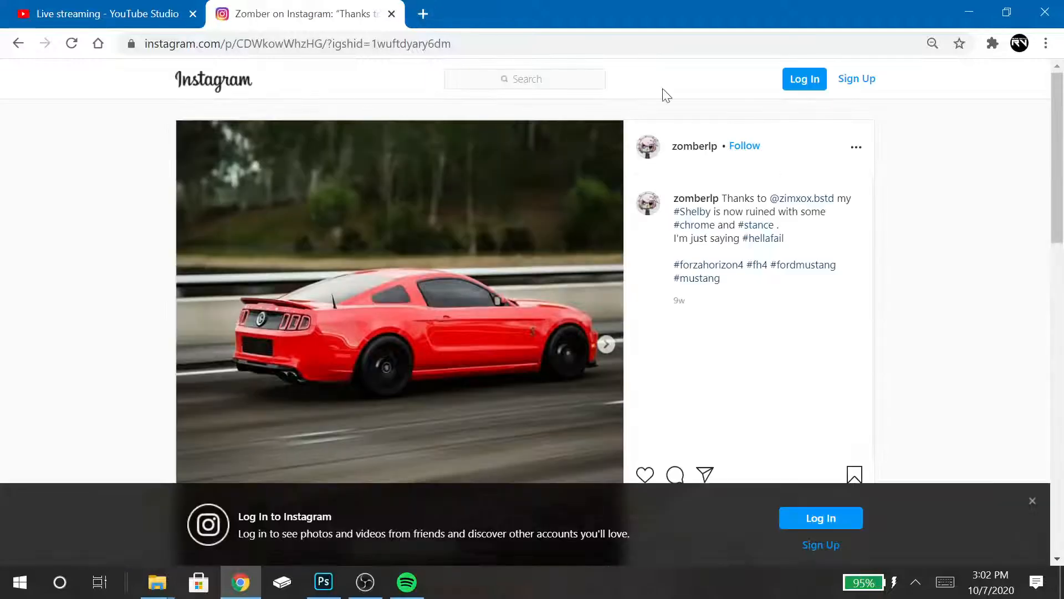
- Open the profile tagged in the post's caption, dismiss the login banner and look through its car photos
left_click(781, 197)
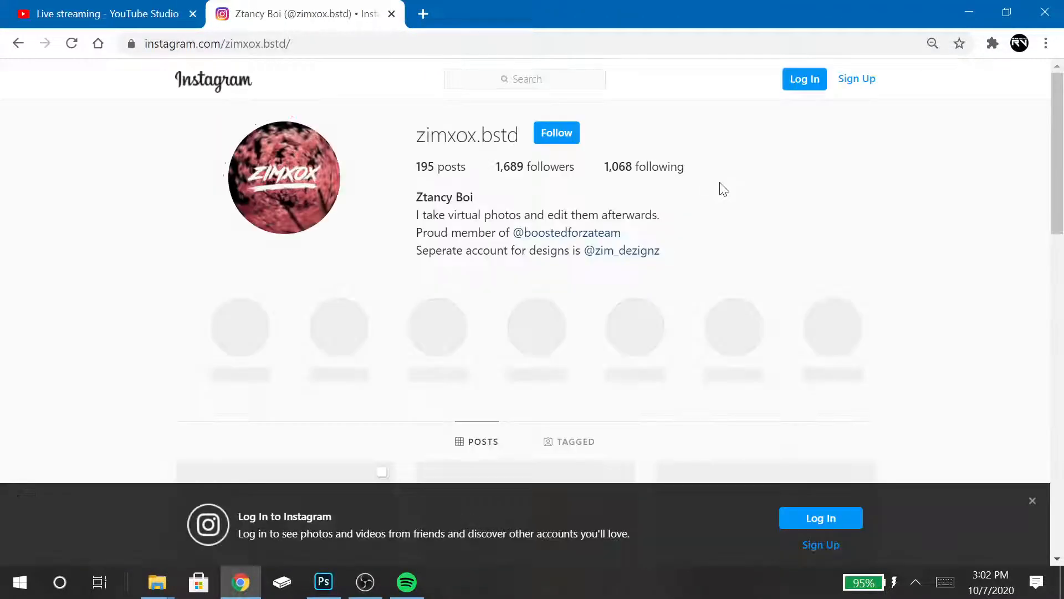
left_click(1033, 501)
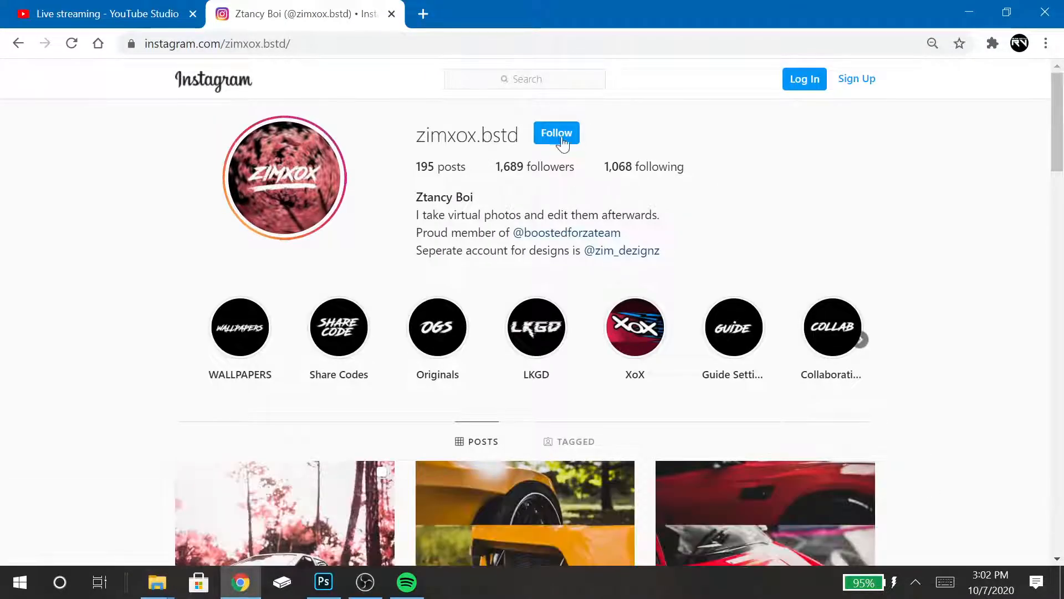
scroll(546, 151, "down", 5)
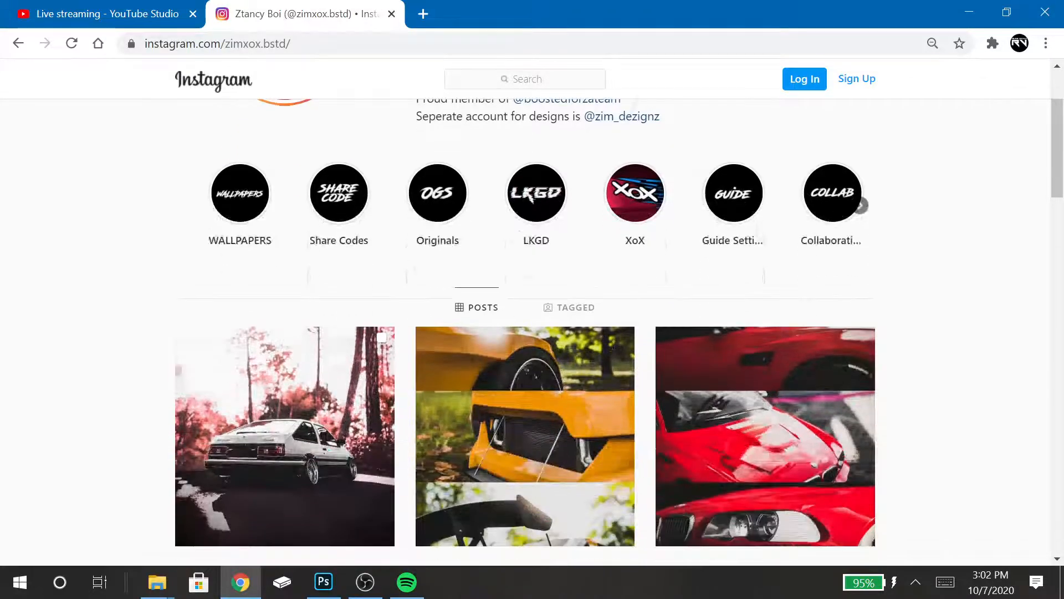
scroll(525, 333, "down", 1)
scroll(525, 333, "down", 4)
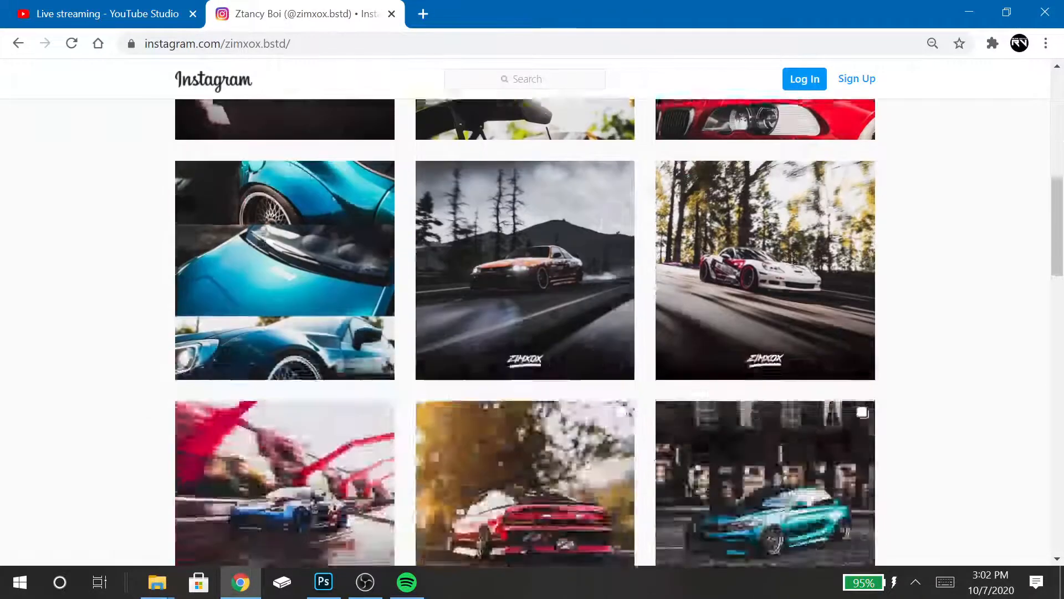
scroll(525, 333, "up", 4)
scroll(525, 332, "down", 7)
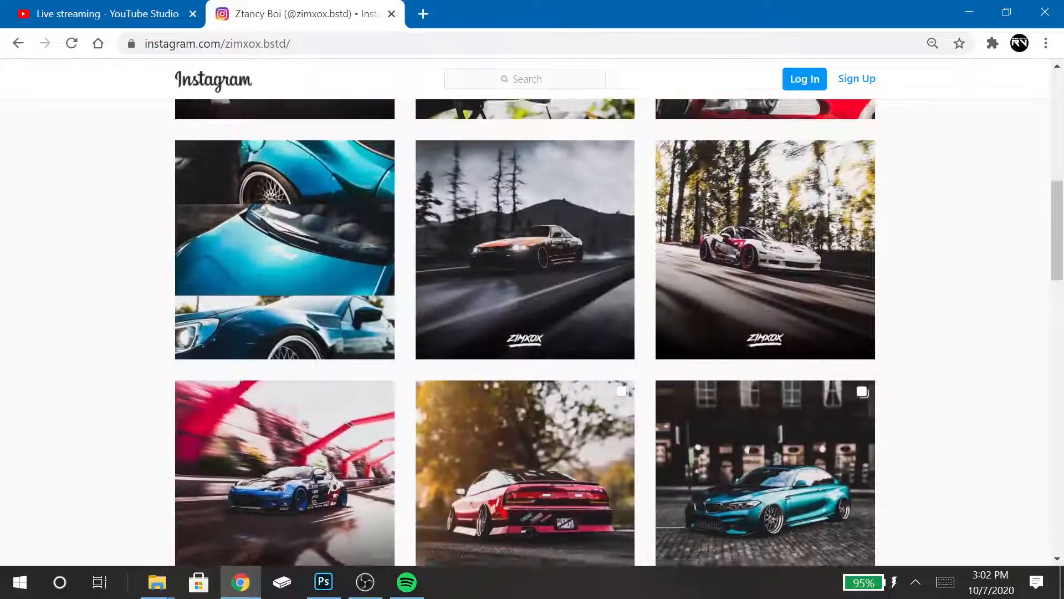
scroll(525, 333, "down", 6)
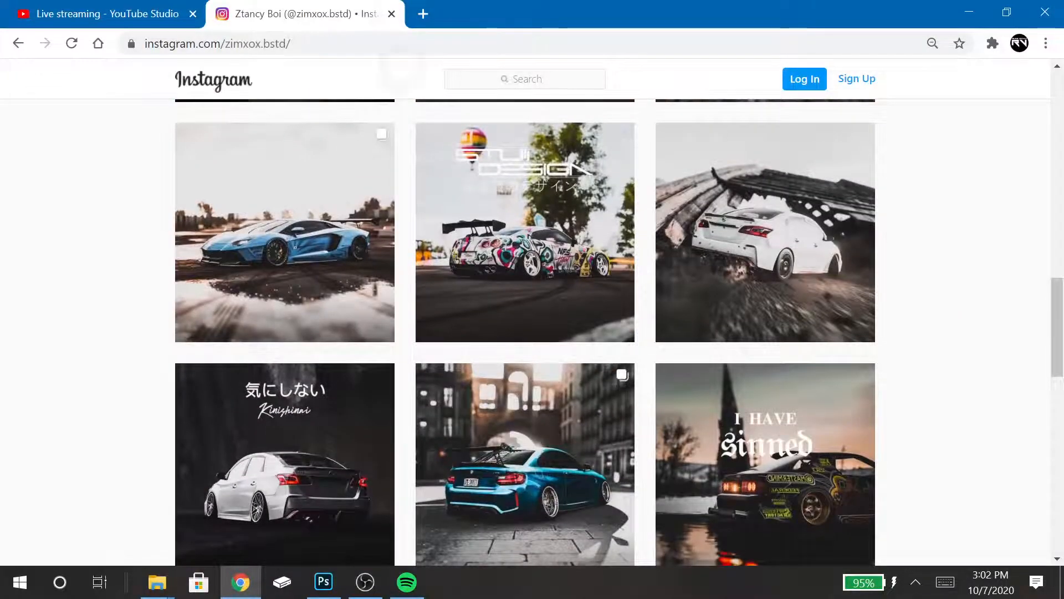
- Finish looking through the Instagram profile, close its tab and switch to Photoshop
scroll(529, 194, "up", 15)
left_click_drag(407, 153, 447, 136)
key("ctrl+Tab")
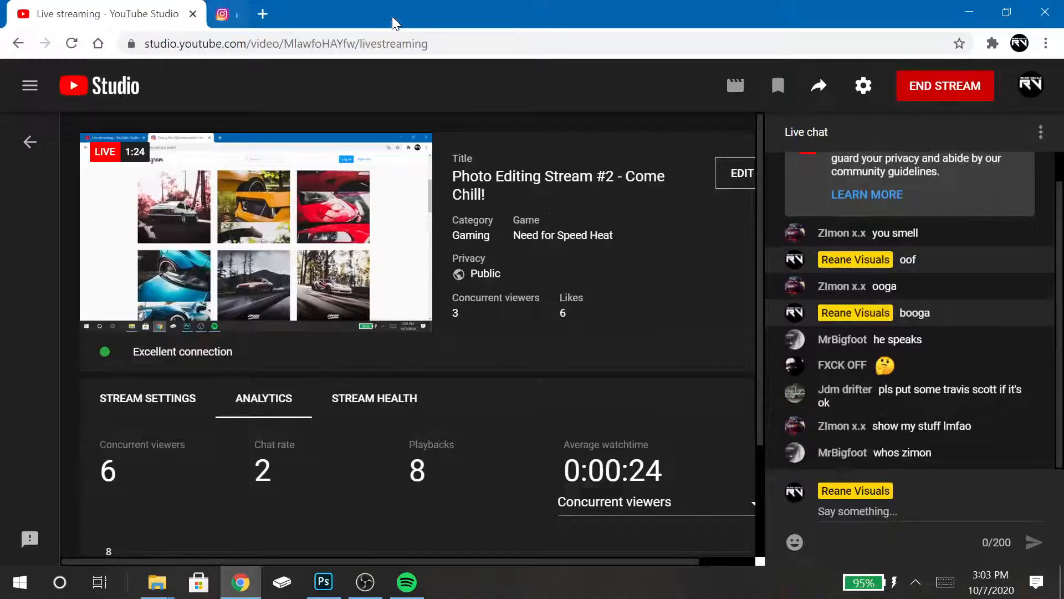
left_click(394, 14)
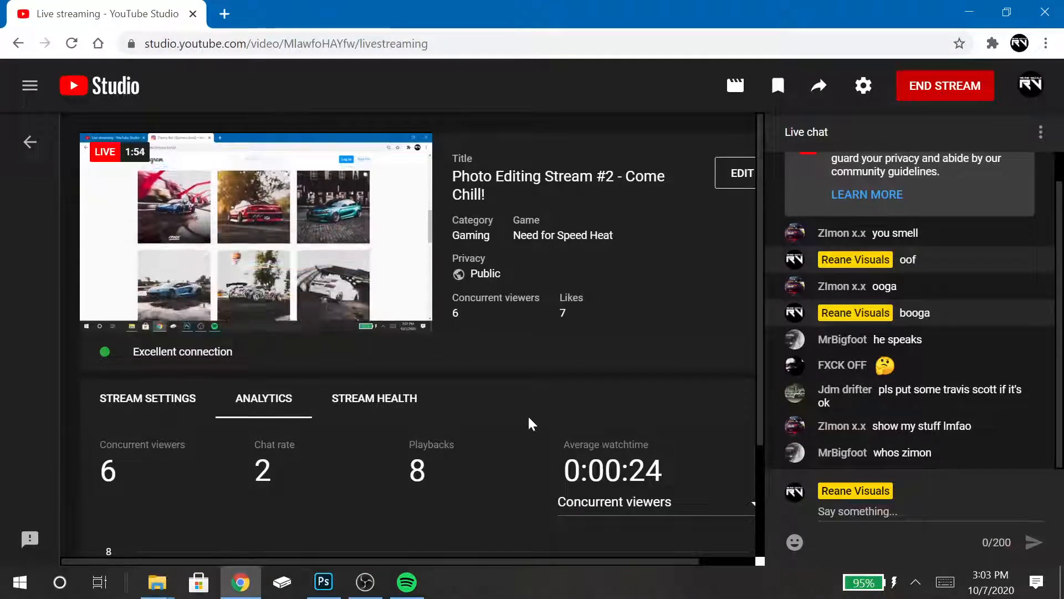
left_click(337, 588)
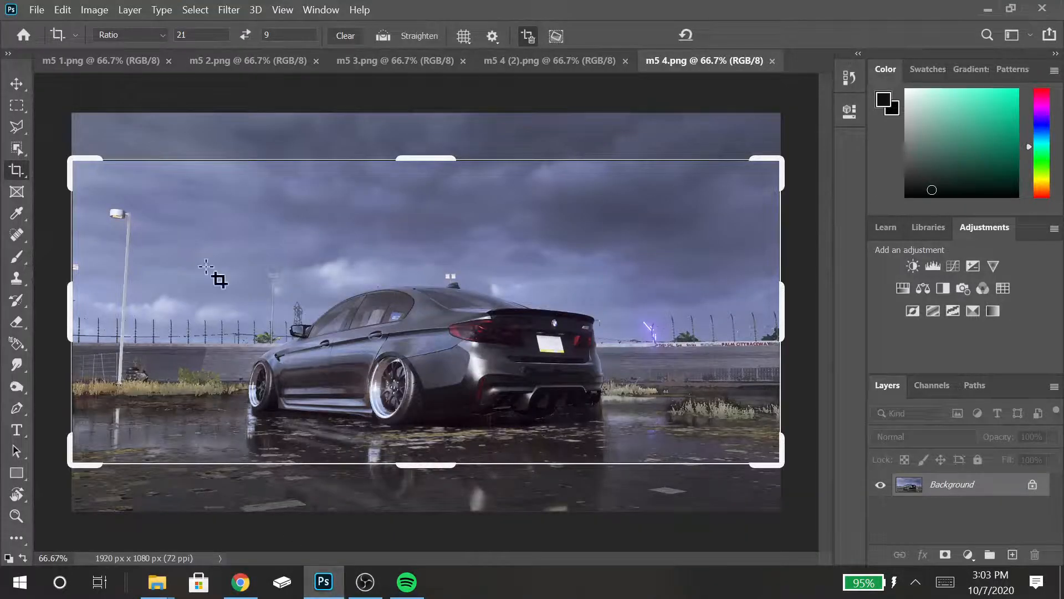
- Try a 21:9 ratio crop on m5 1.png and undo it
left_click(17, 83)
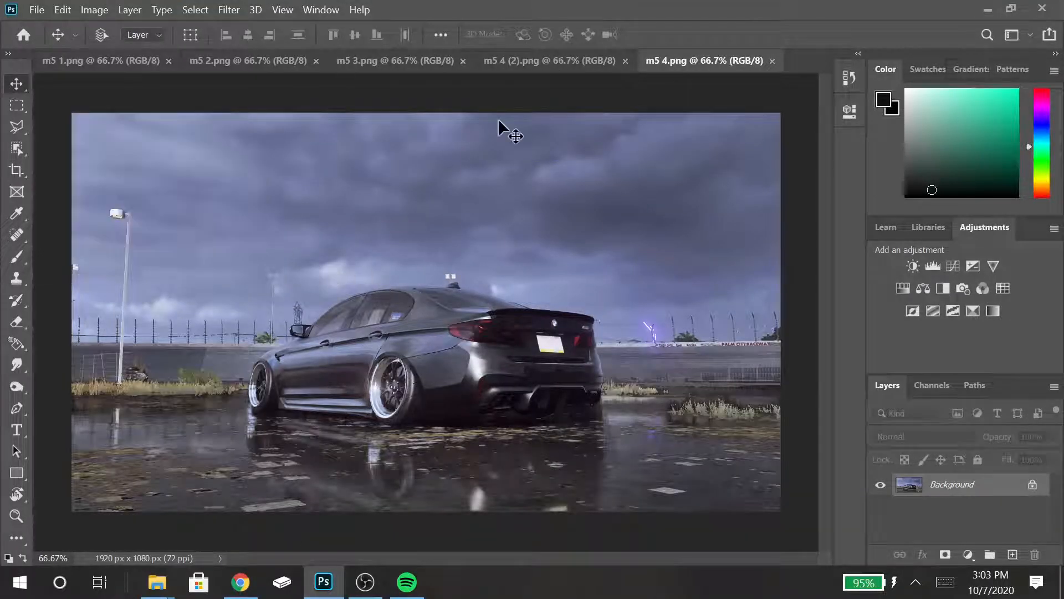
key("c")
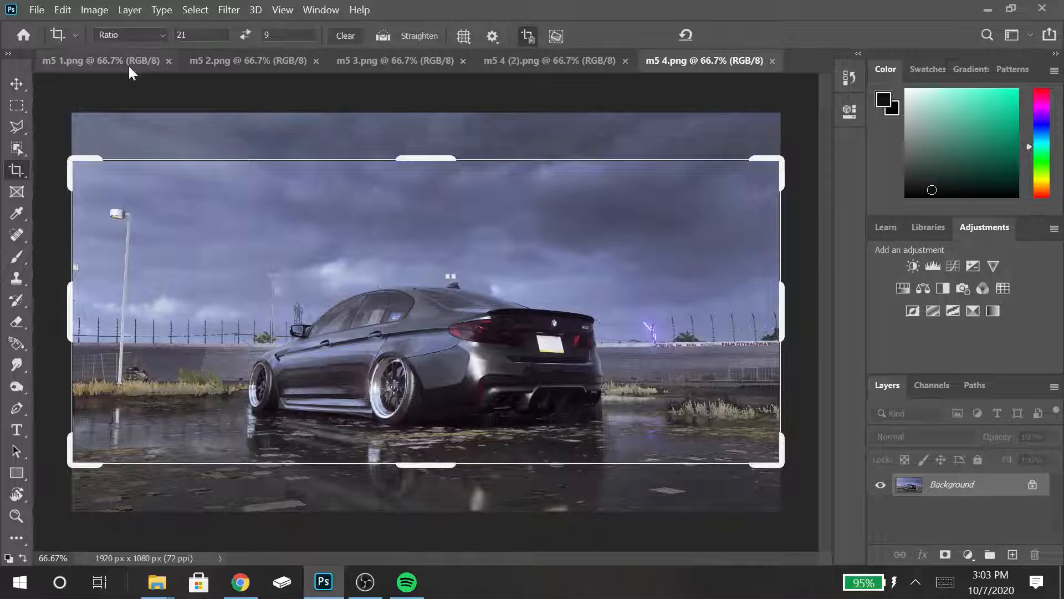
left_click(16, 84)
left_click(72, 62)
key("c")
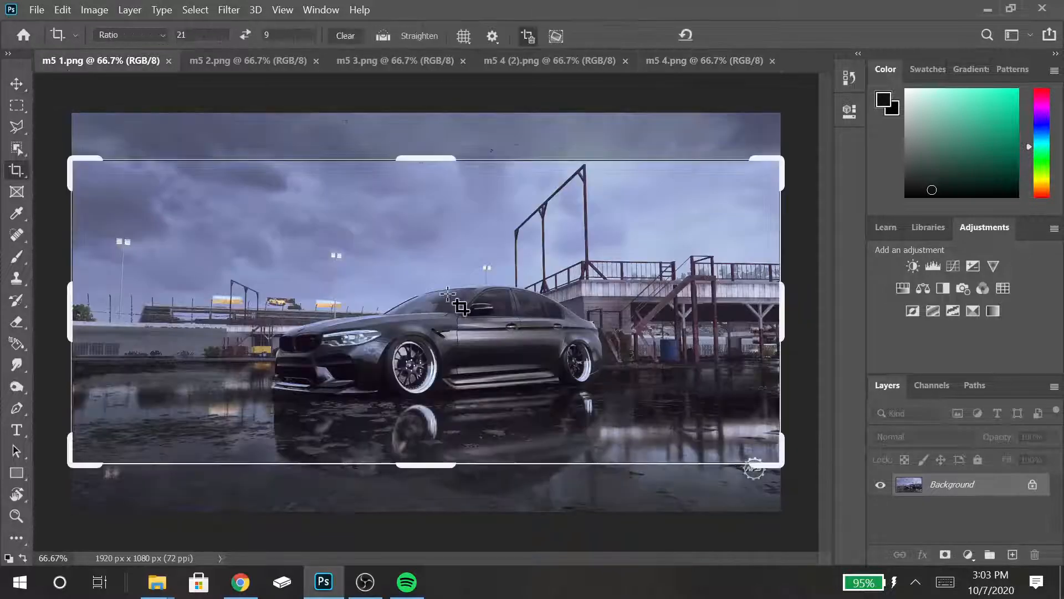
double_click(447, 291)
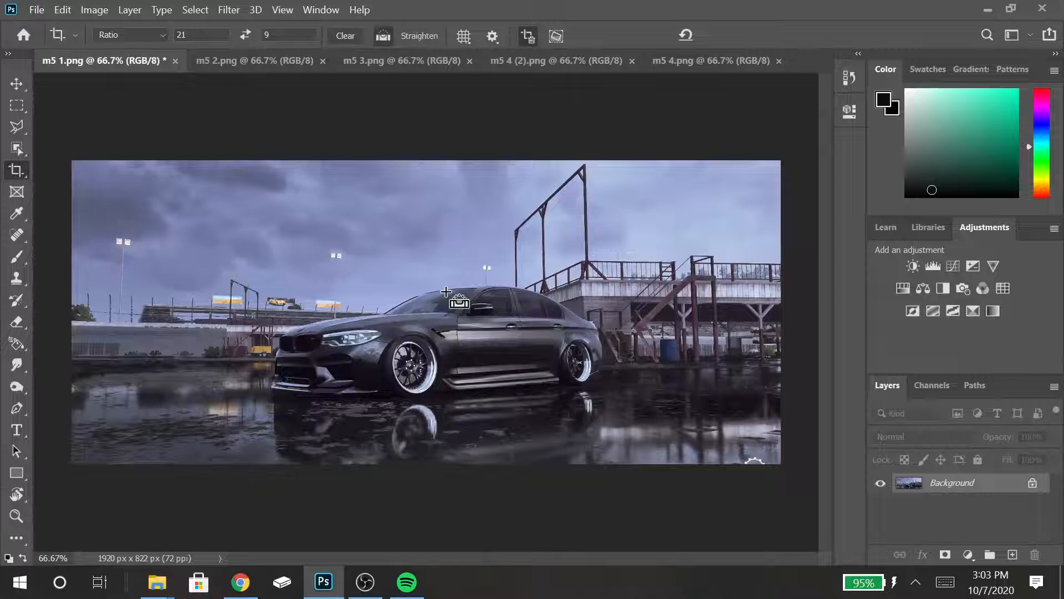
key("ctrl+z")
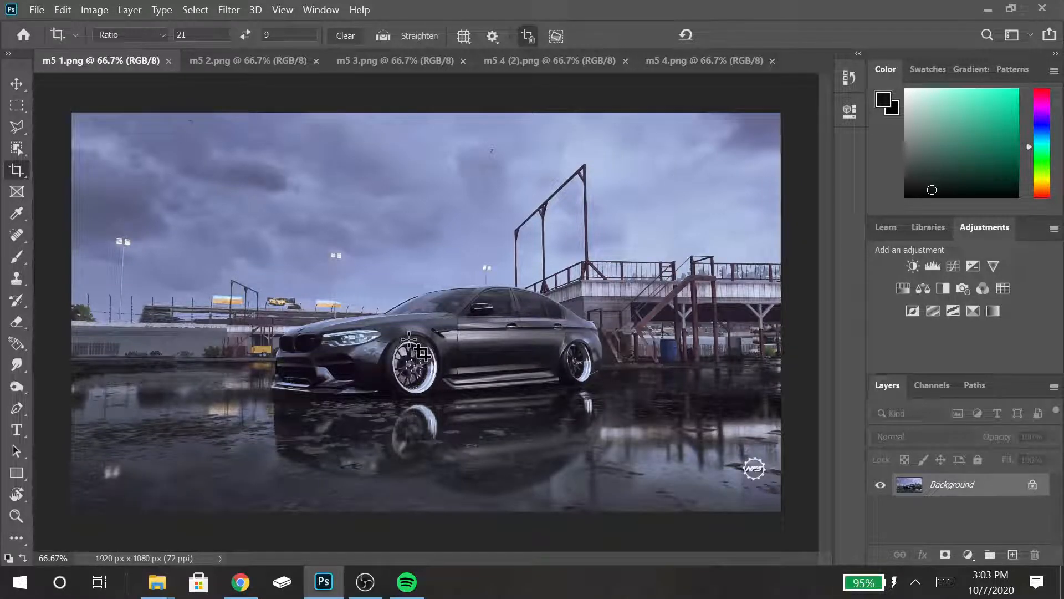
- Compare the uncropped m5 1.png and m5 2.png screenshots, ending on m5 2.png
left_click(234, 62)
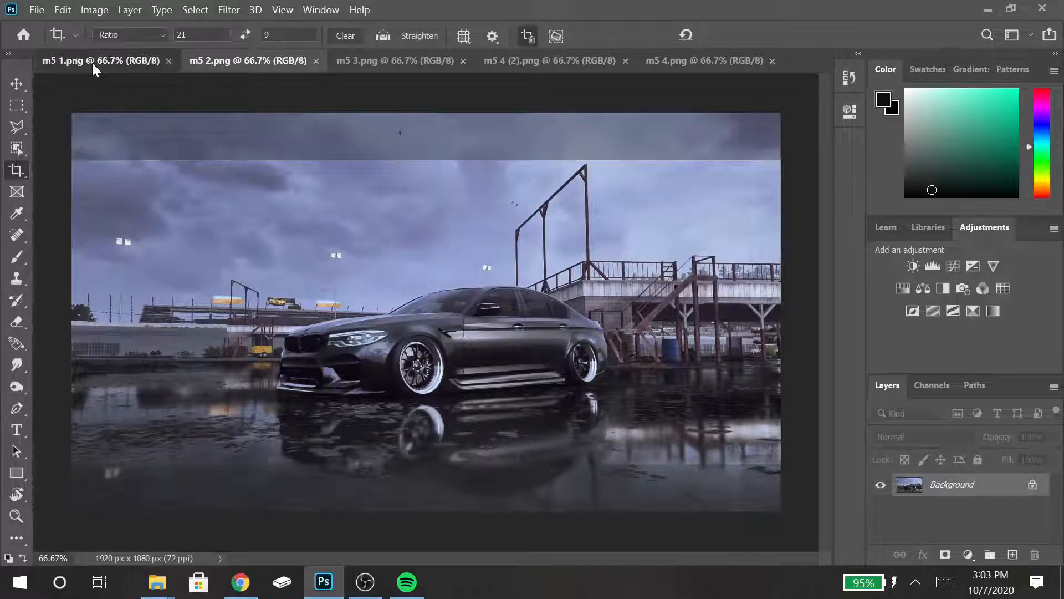
left_click(92, 62)
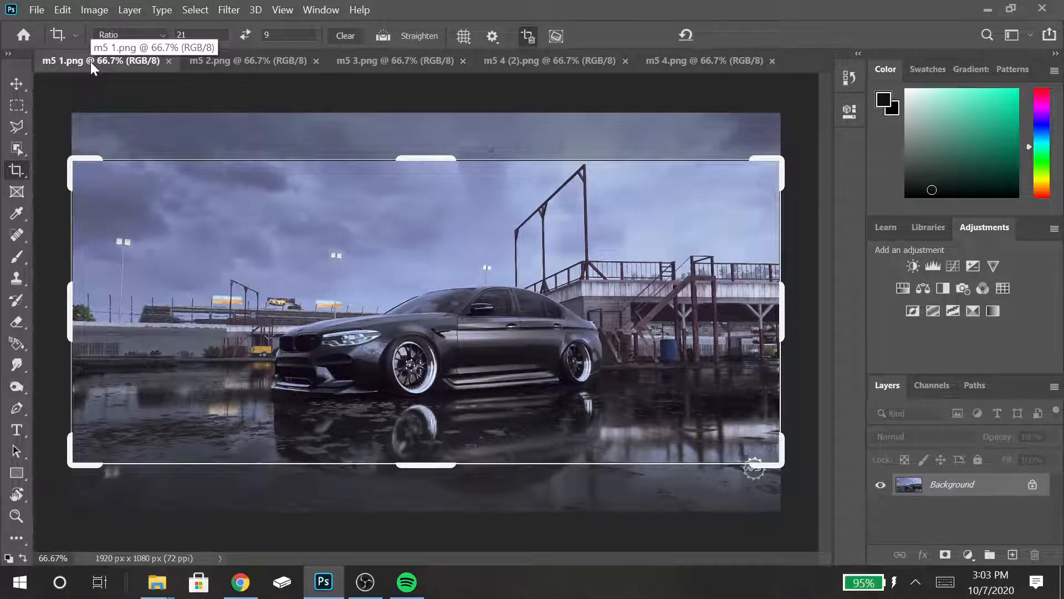
key("v")
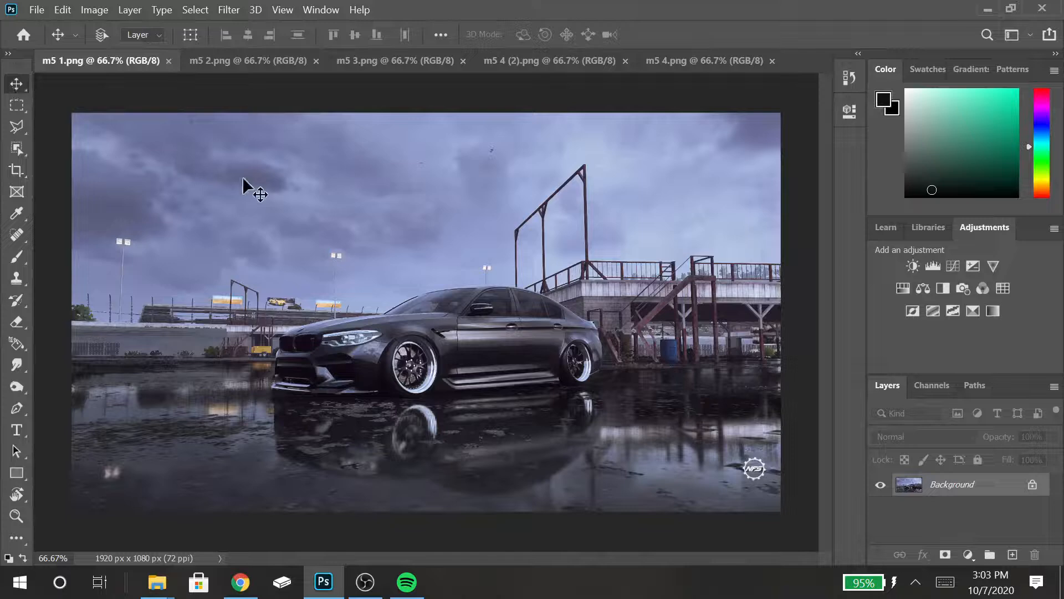
left_click(282, 63)
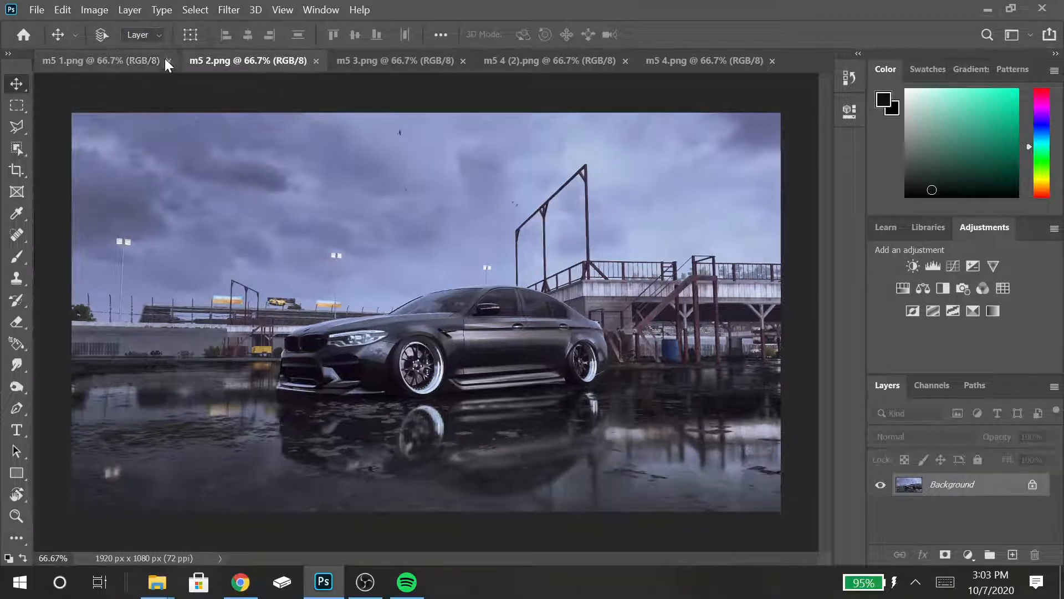
left_click(164, 58)
left_click(267, 60)
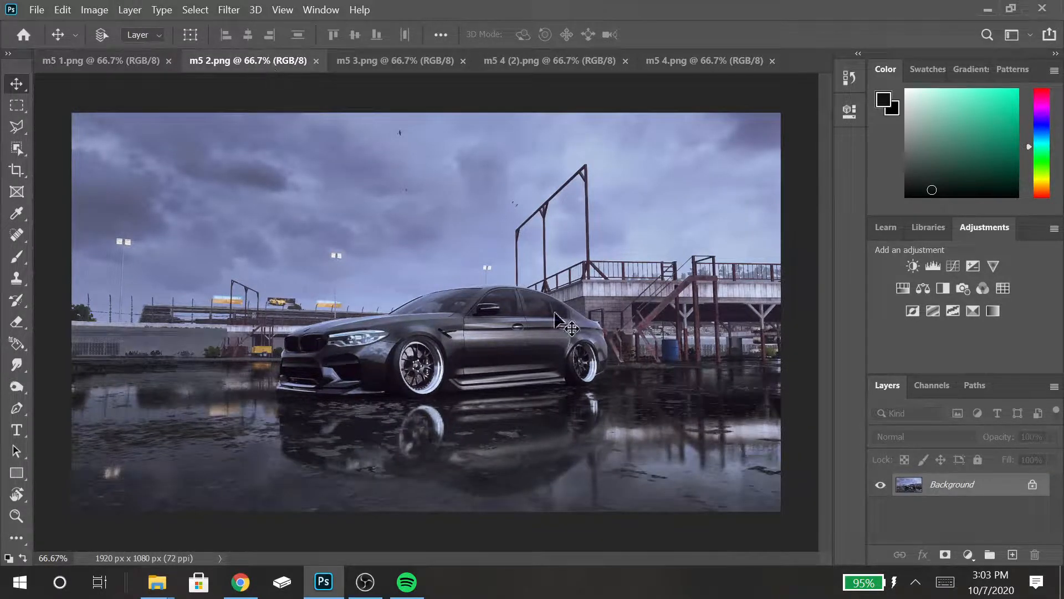
- Try a 21:9 crop on m5 2.png with the image shifted upward inside the crop frame, and undo it
key("c")
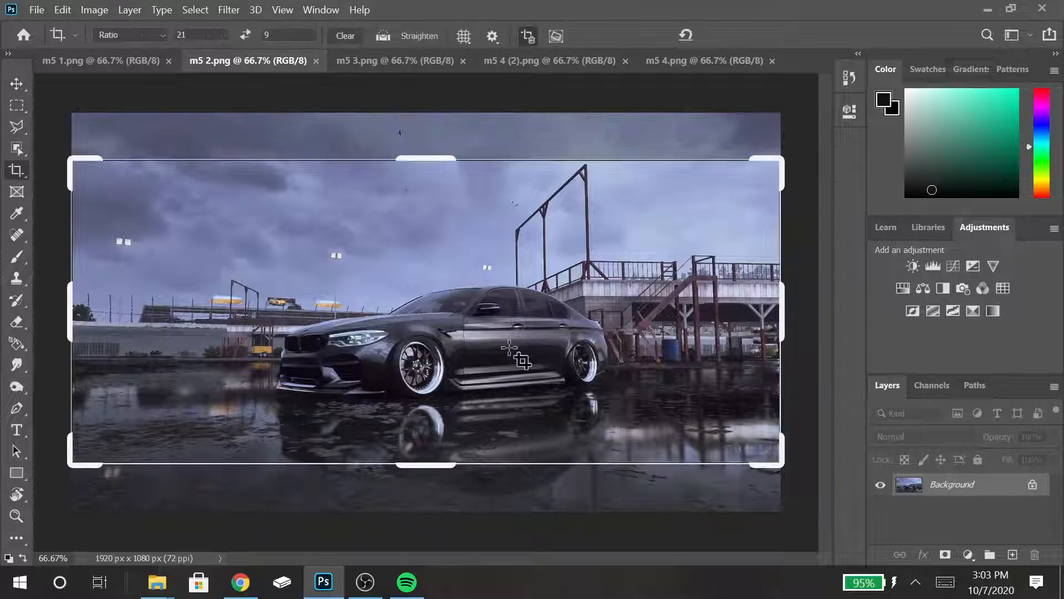
left_click_drag(509, 348, 470, 339)
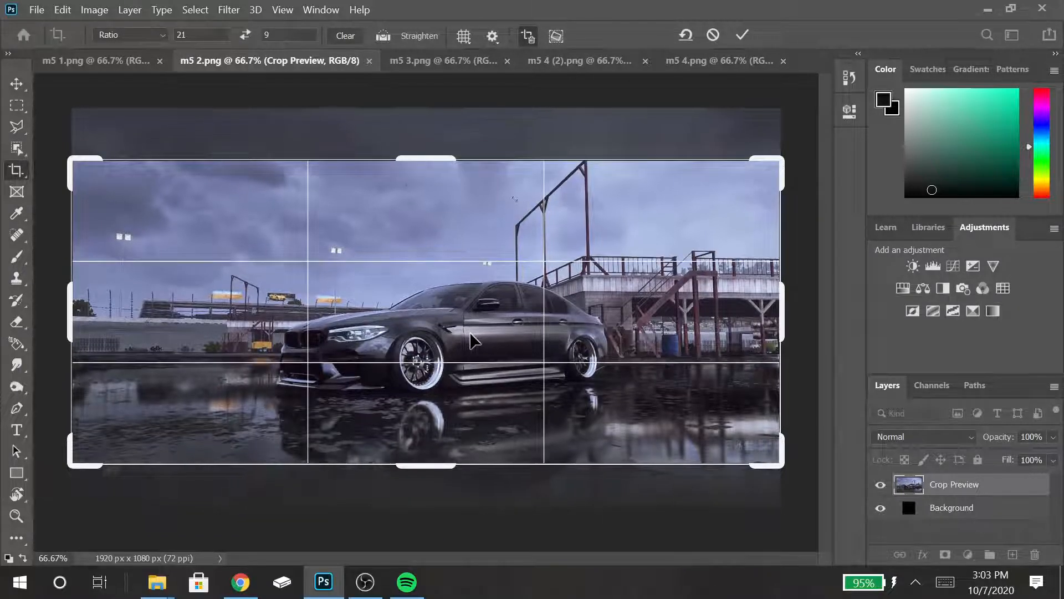
key("Up")
key("Up")
key("Up")
key("Up")
key("Up")
key("Up")
key("Up")
key("Up")
key("Up")
key("Up")
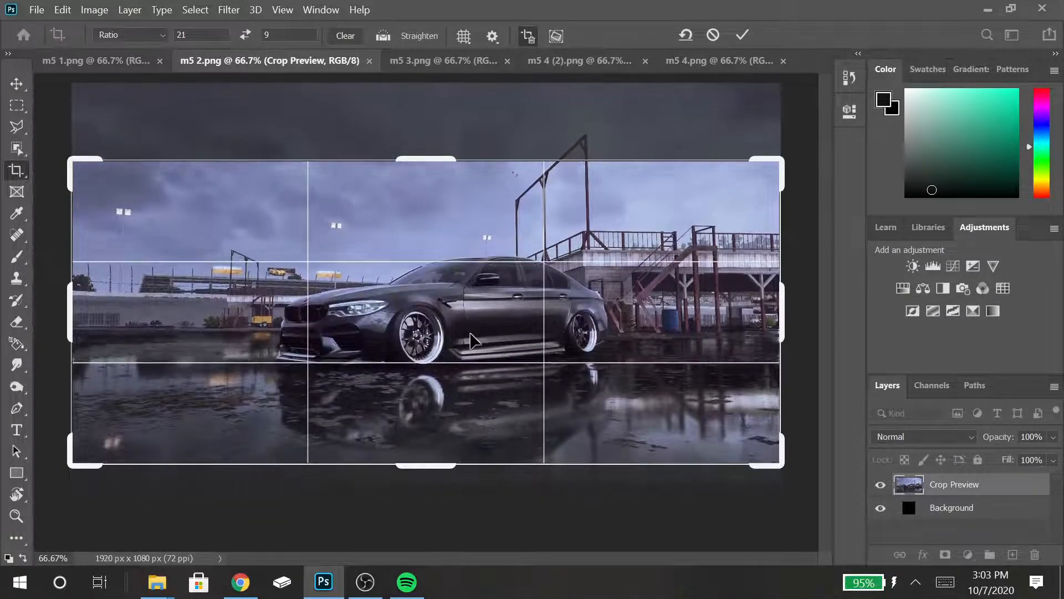
key("Return")
key("ctrl+z")
- Crop m5 2.png to the default centred 21:9 frame and return to the Move tool
left_click(471, 334)
key("Return")
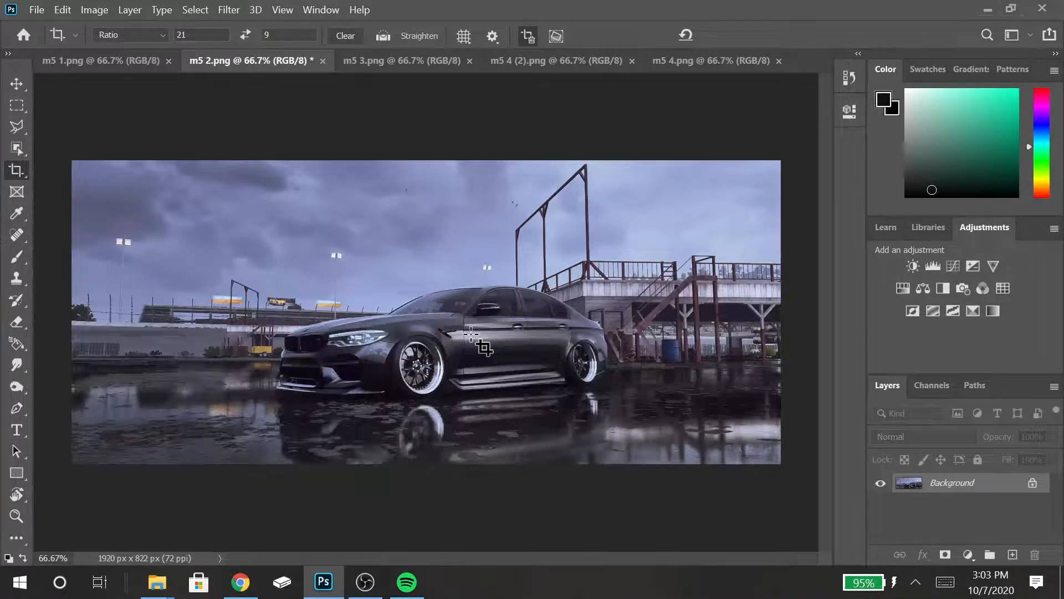
key("ctrl+z")
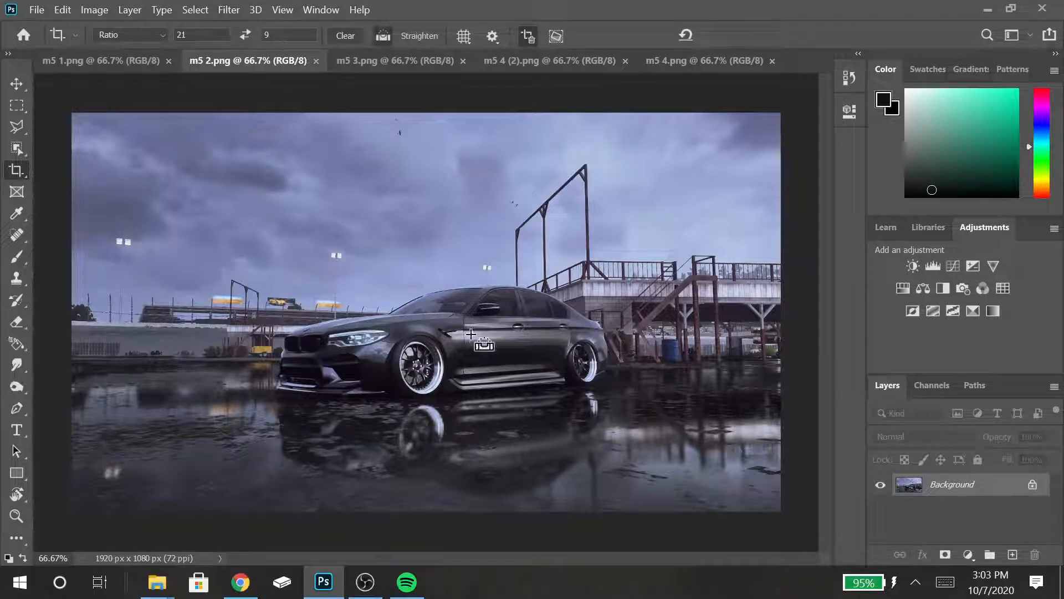
left_click(471, 334)
key("Return")
left_click(16, 83)
- Apply a 15 px Tilt-Shift blur to m5 2.png, keeping the sky and car in focus and blurring only the water along the lower edge
left_click(229, 9)
mouse_move(258, 206)
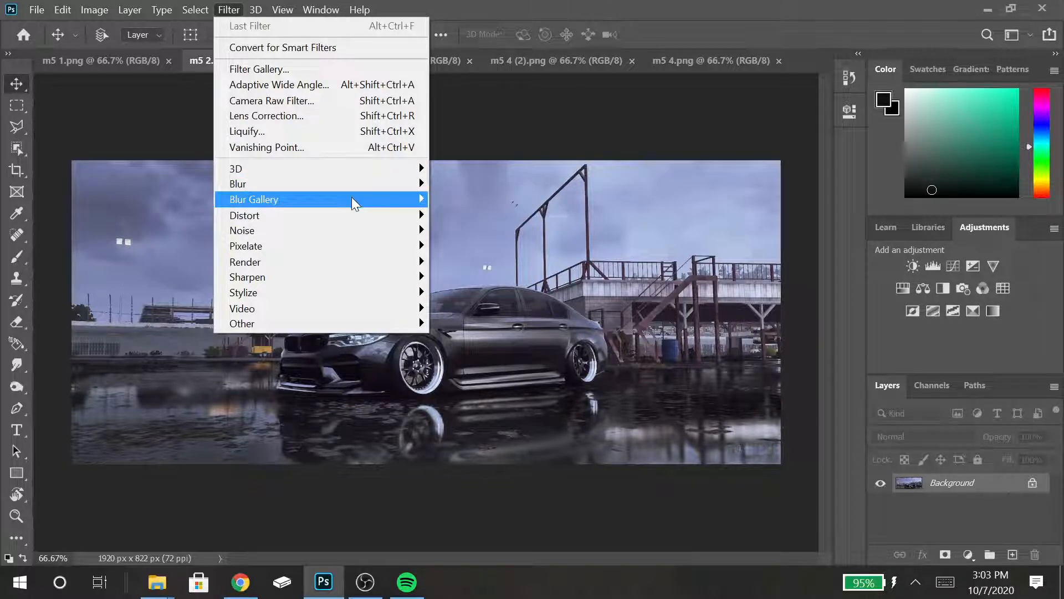
left_click(463, 231)
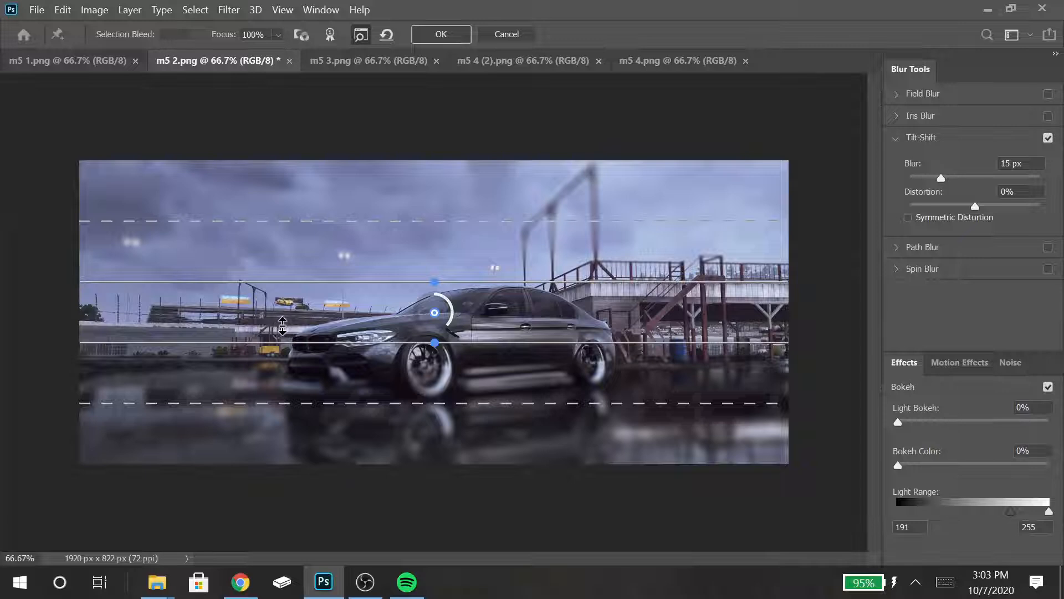
left_click_drag(280, 270, 292, 166)
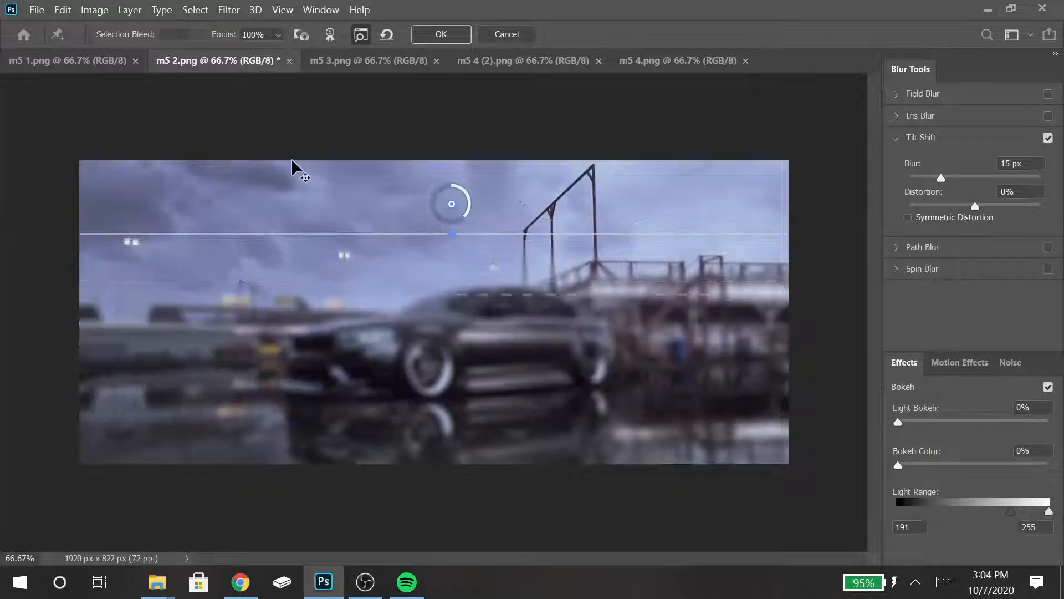
key("ctrl+z")
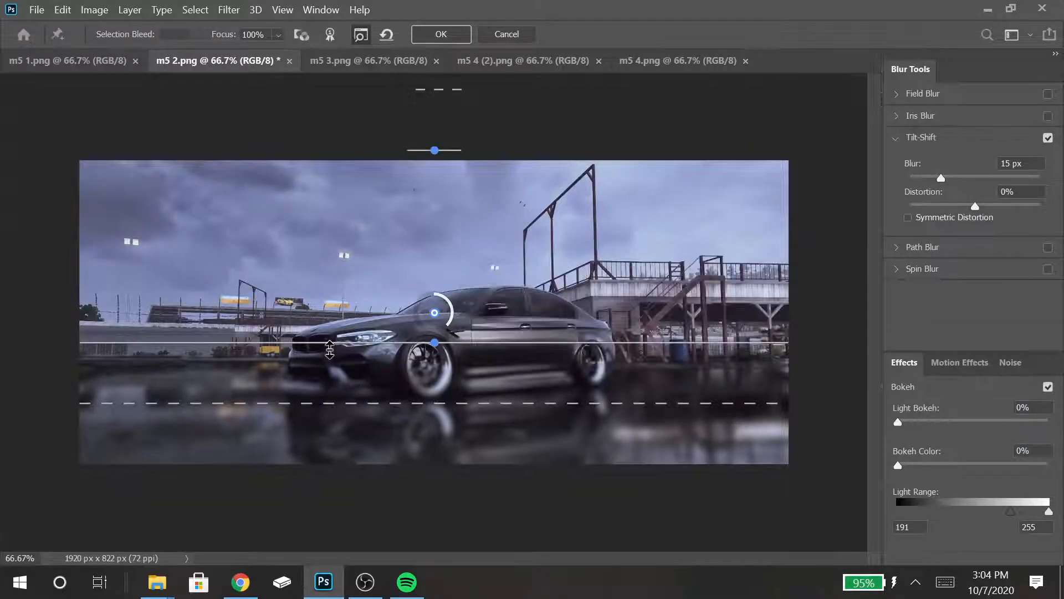
left_click_drag(329, 346, 323, 429)
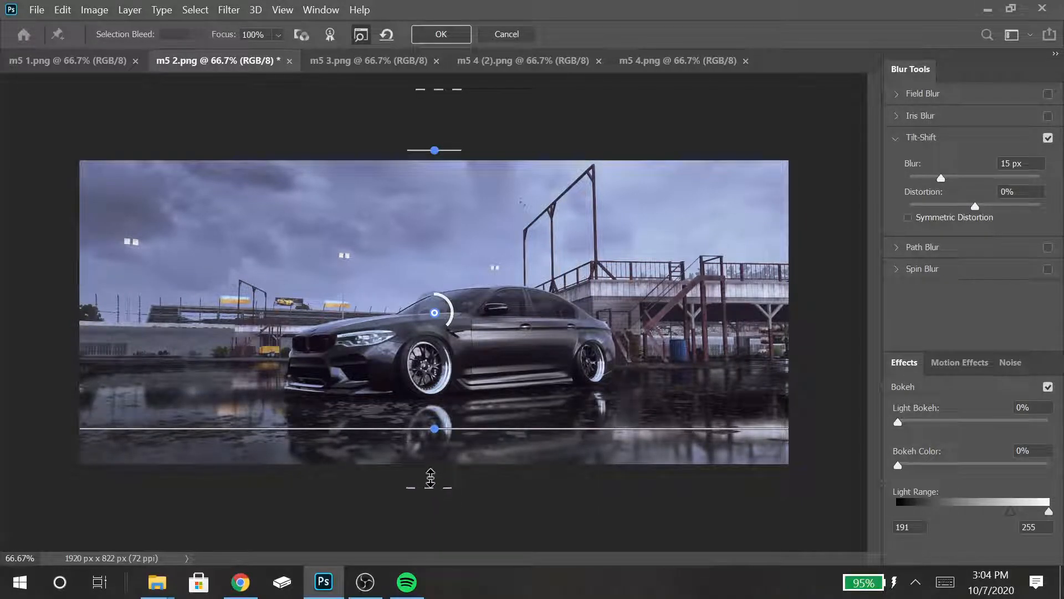
left_click_drag(430, 470, 428, 467)
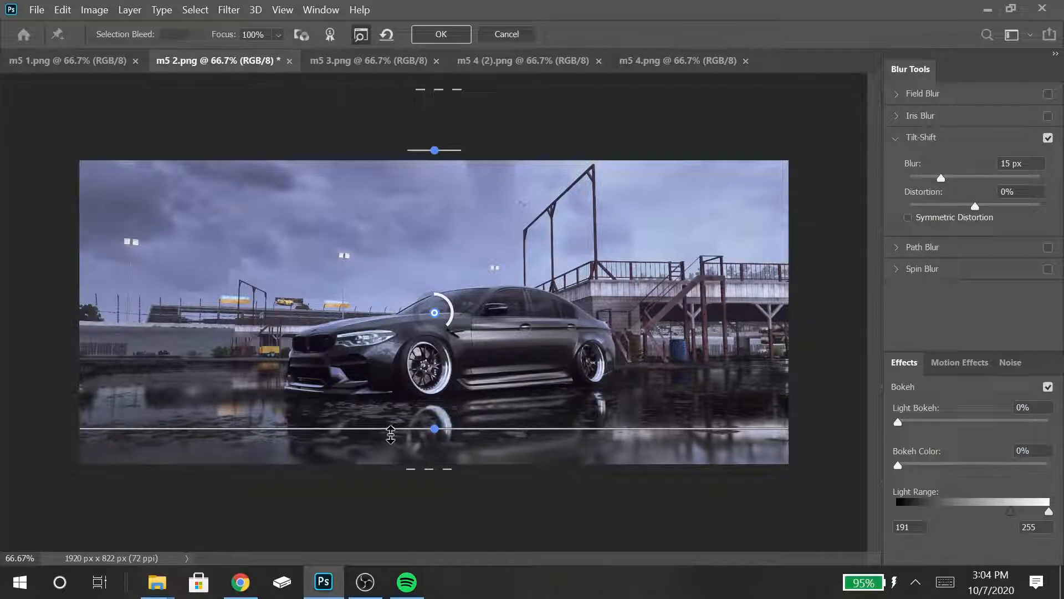
left_click_drag(391, 434, 391, 438)
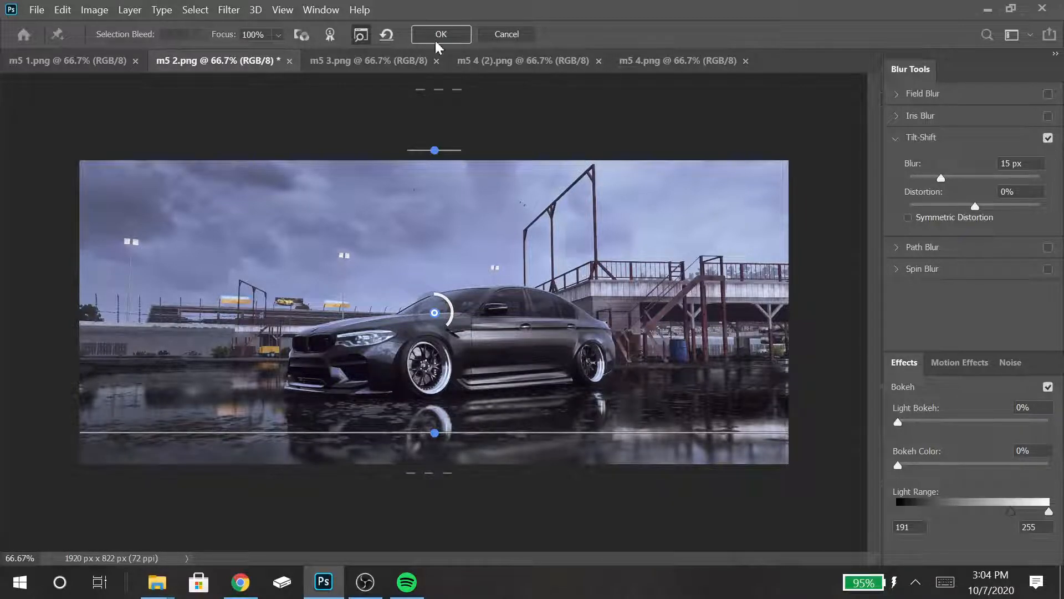
left_click(437, 41)
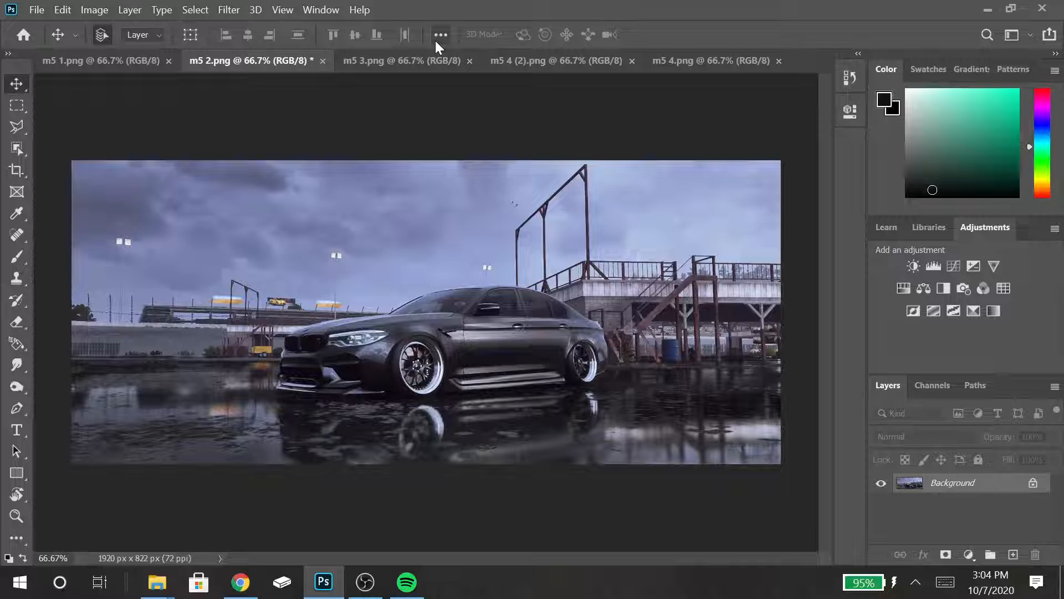
- Apply a second 15 px Tilt-Shift blur, with focus spanning from the upper sky to the wheel reflections and a short fade ending at the lower edge
left_click(221, 10)
mouse_move(244, 200)
left_click(444, 222)
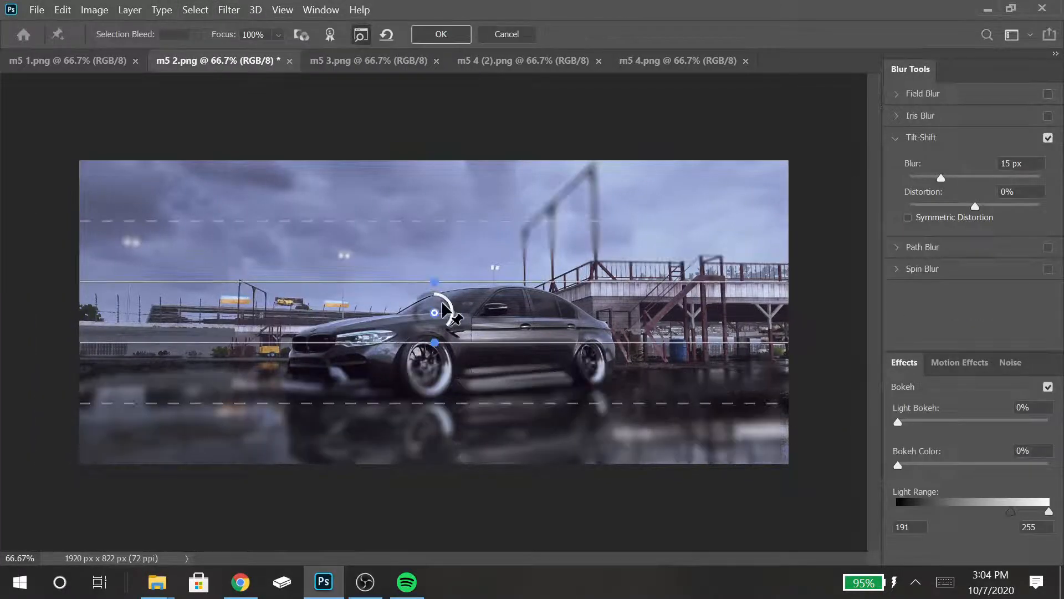
left_click_drag(397, 115, 397, 170)
left_click_drag(362, 368, 364, 433)
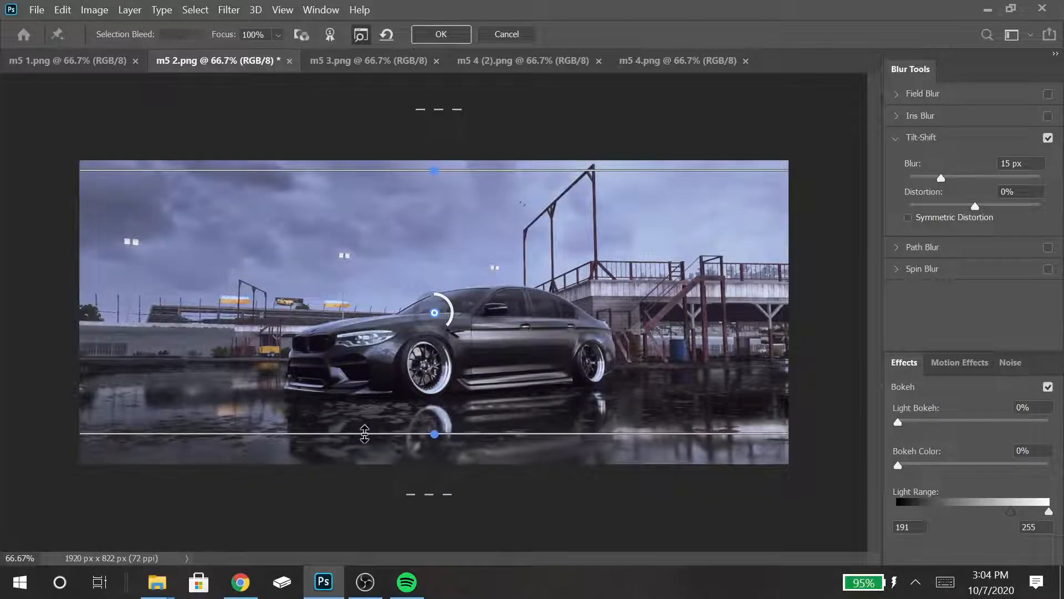
left_click_drag(418, 493, 417, 461)
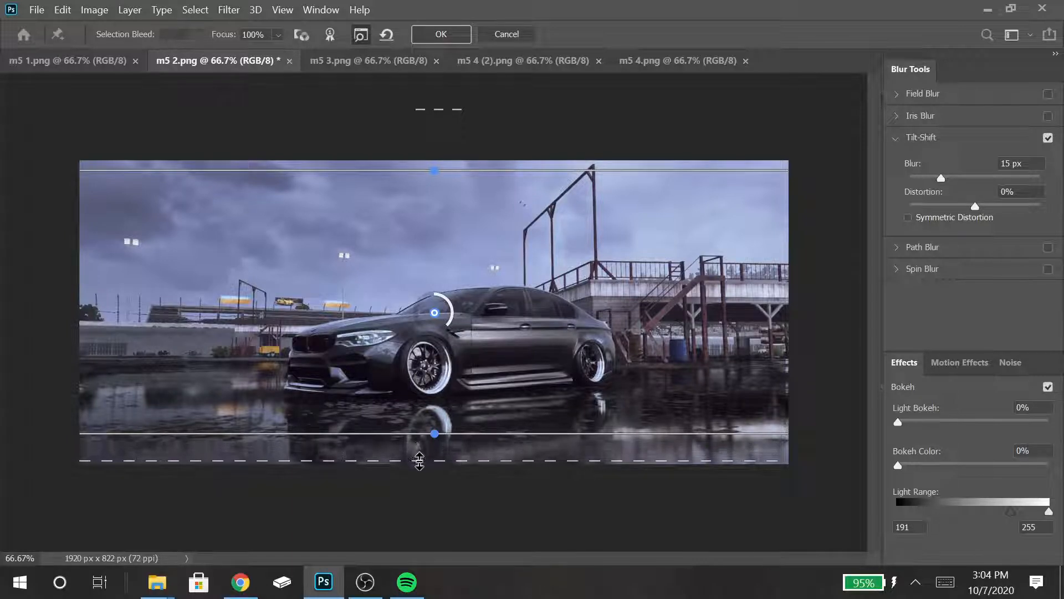
left_click(456, 34)
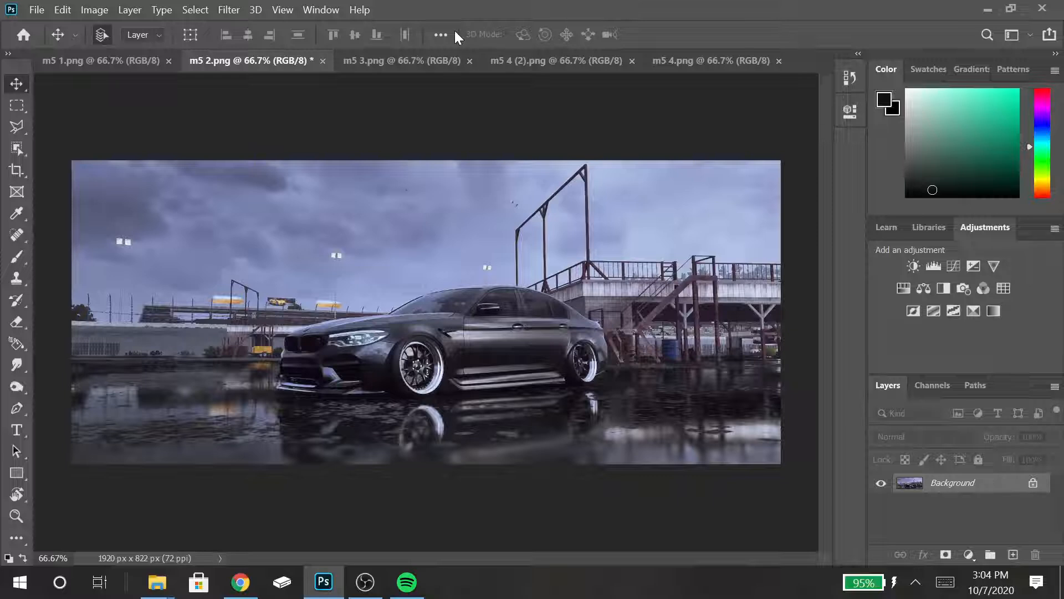
- Start a Polygonal Lasso outline on m5 2.png just outside the image's left edge, level with the wet ground
key("ctrl+0")
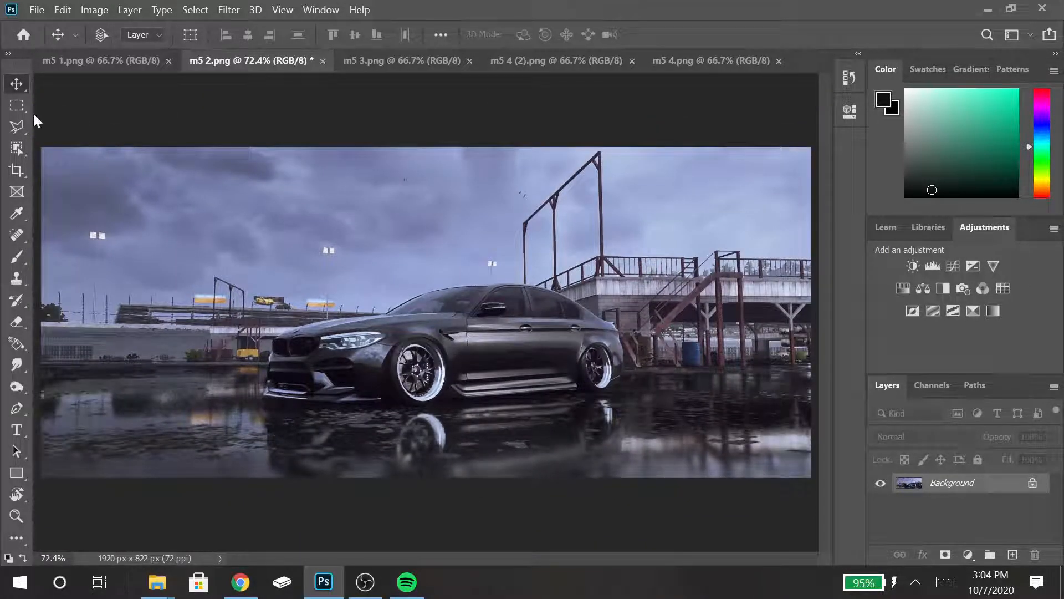
key("l")
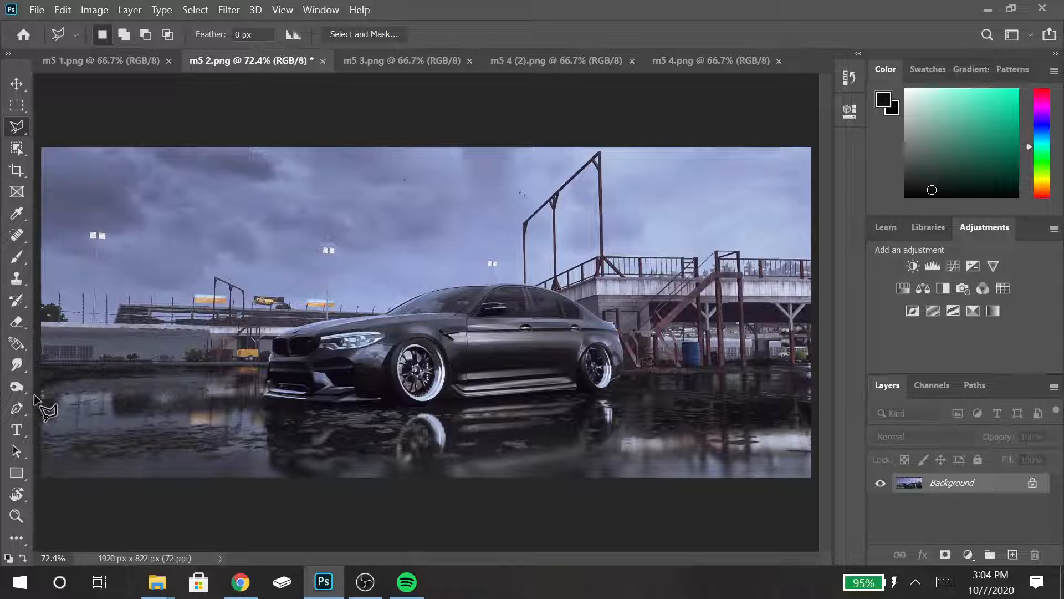
scroll(35, 395, "up", 10)
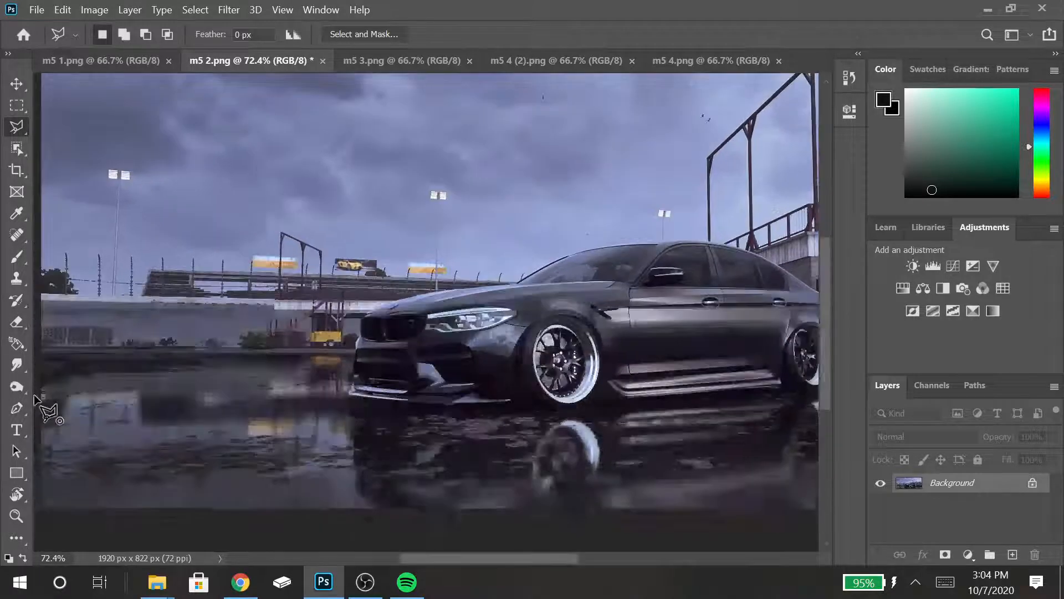
scroll(349, 385, "left", 4)
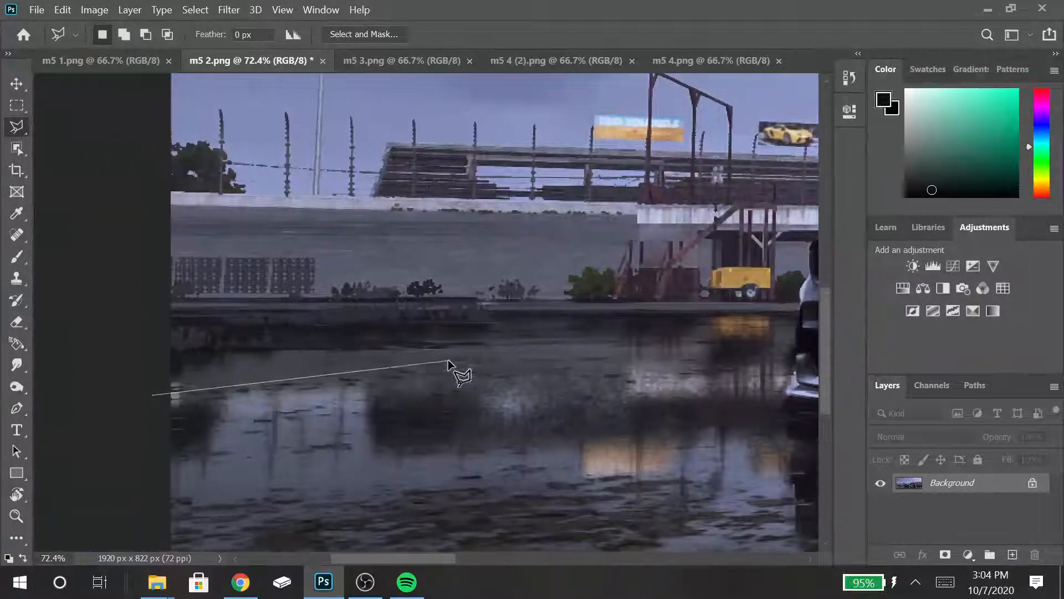
left_click(242, 386)
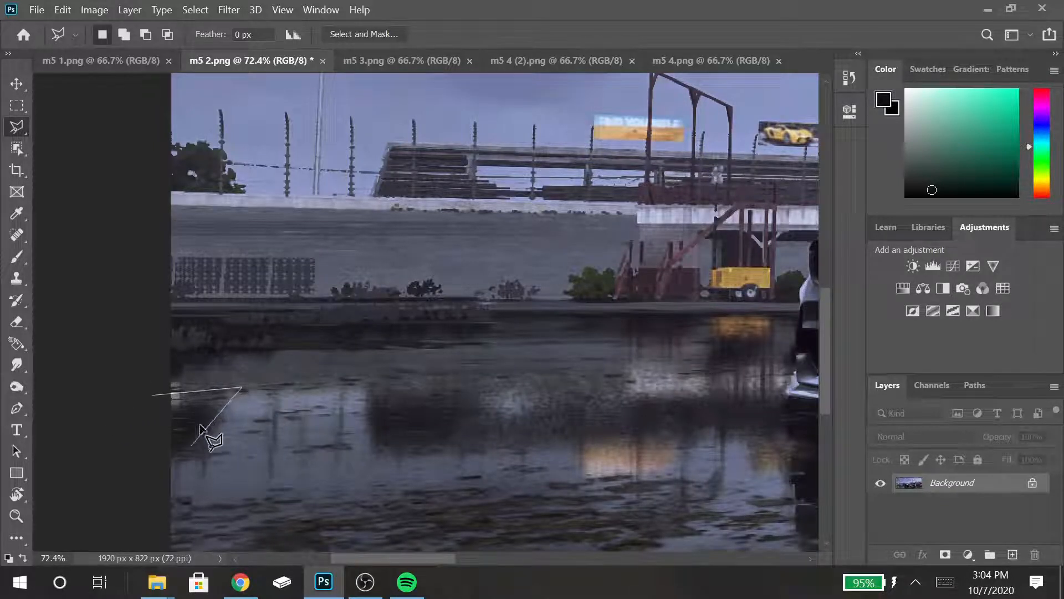
scroll(191, 437, "down", 5)
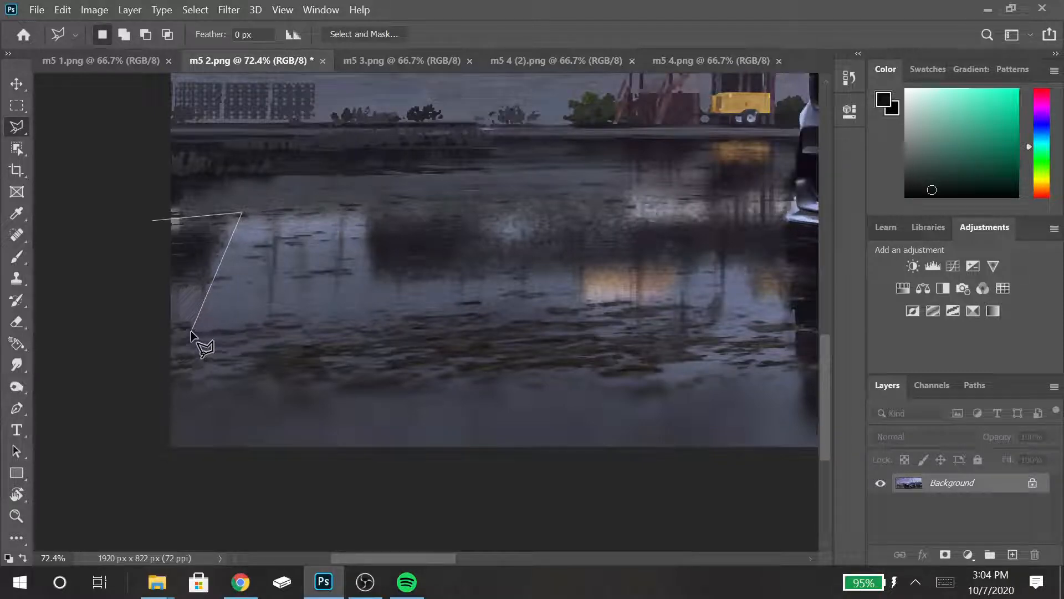
left_click(204, 321)
scroll(128, 388, "left", 2)
scroll(166, 344, "up", 3)
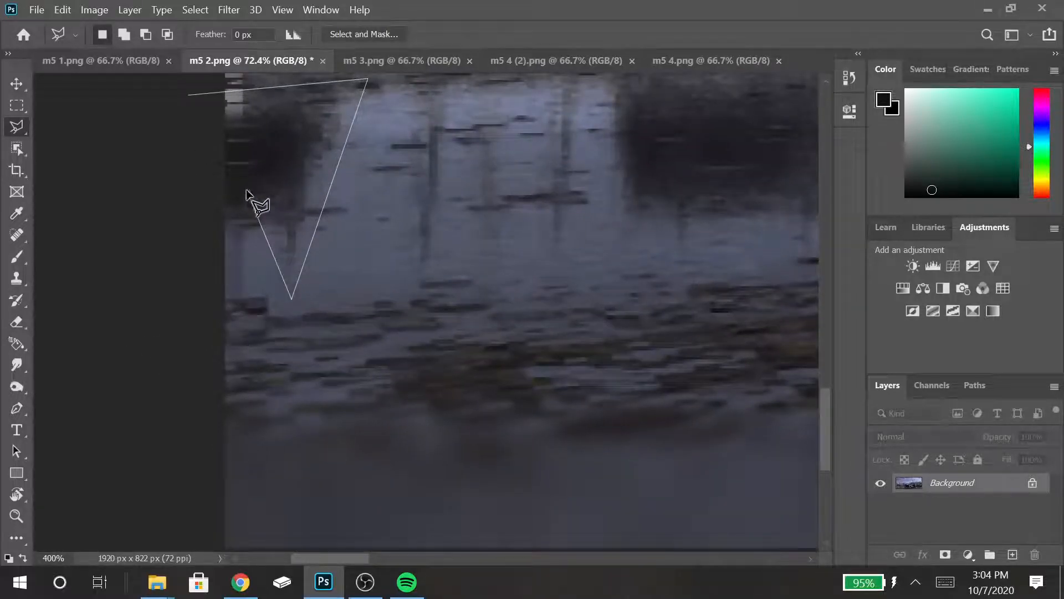
scroll(247, 194, "up", 5)
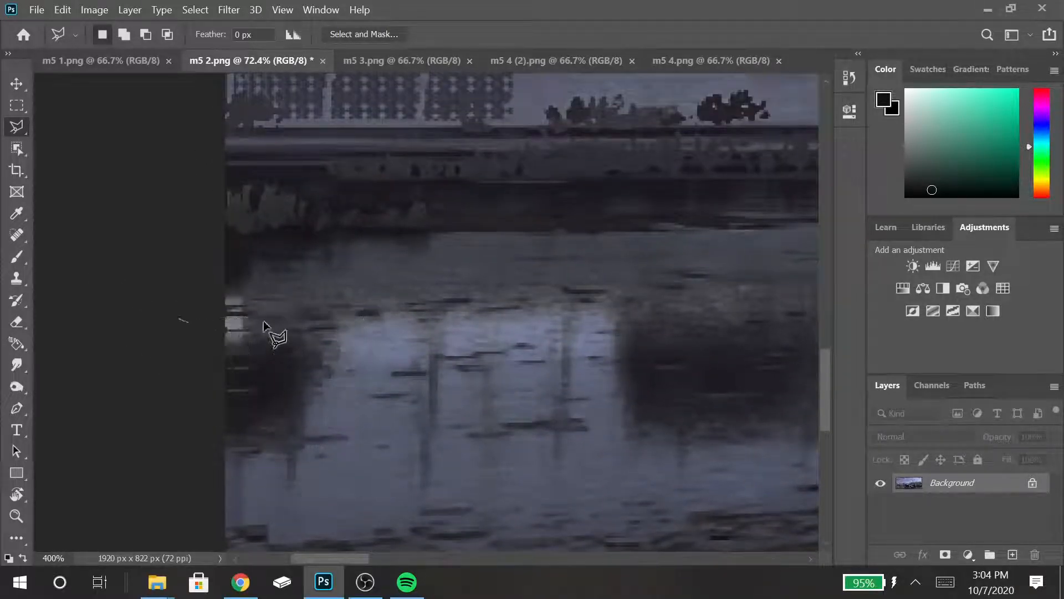
- Run the lasso outline straight across the wet ground to the car's front splitter and around its outer tip
scroll(409, 238, "down", 3)
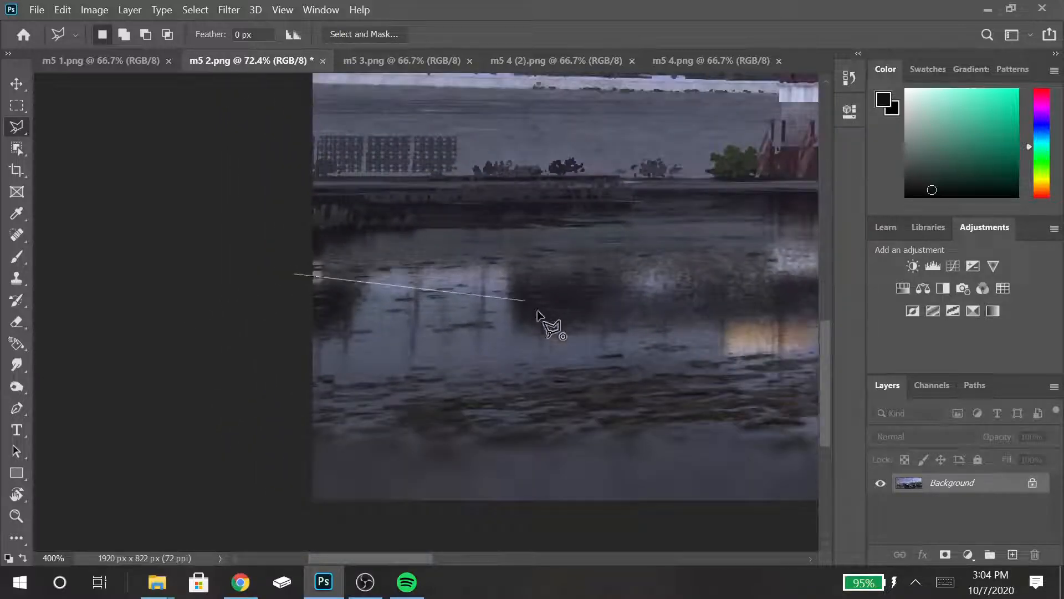
scroll(682, 285, "down", 3)
scroll(797, 283, "up", 3)
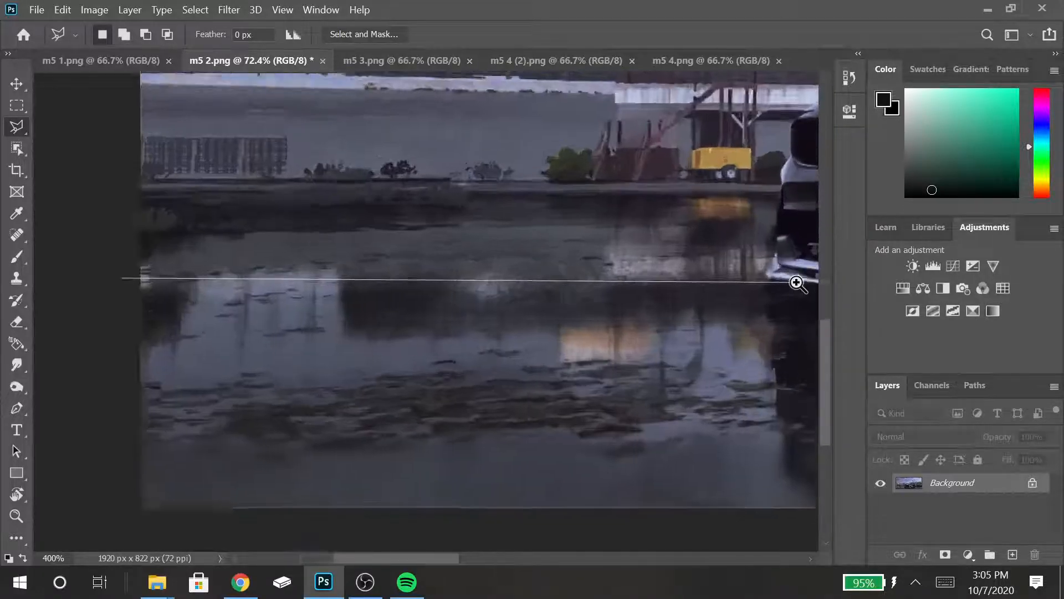
scroll(797, 283, "up", 3)
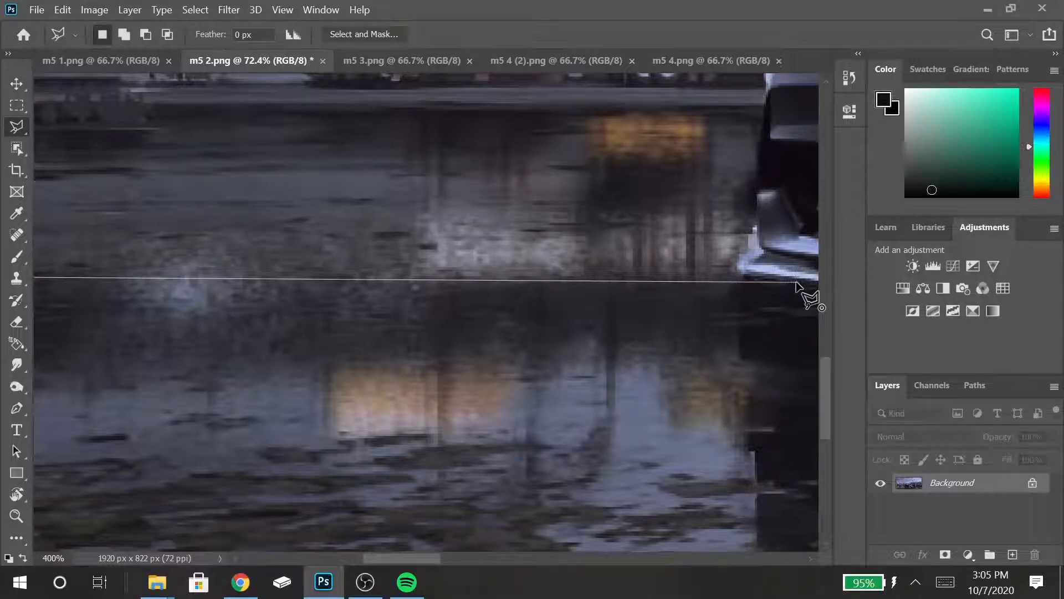
scroll(736, 276, "up", 2)
left_click(728, 263)
left_click(767, 226)
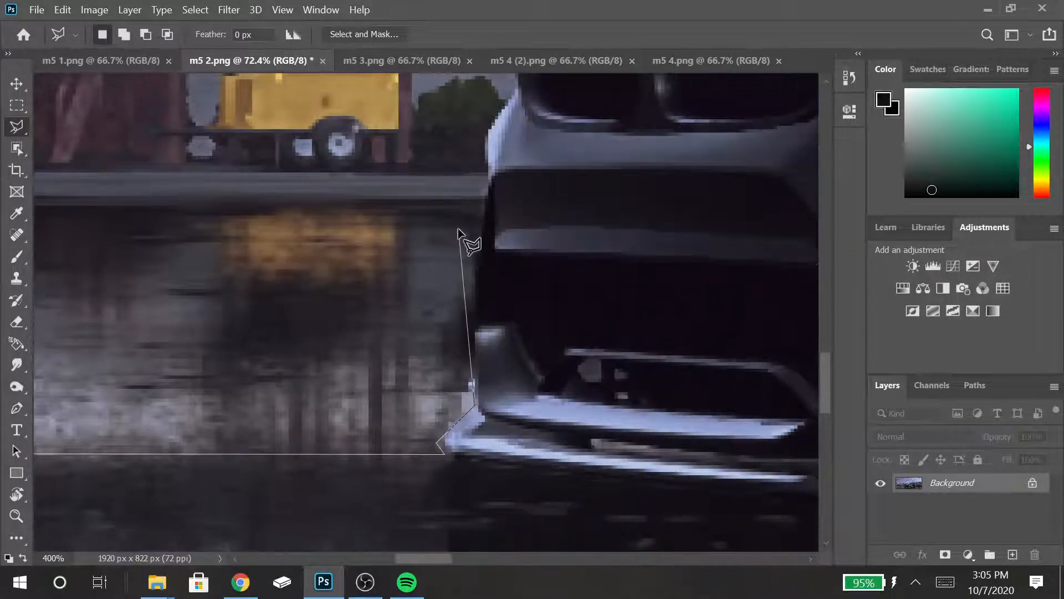
- Trace the lasso outline up the edge of the front bumper to the upper corner of the kidney grille
left_click(475, 257)
left_click(487, 184)
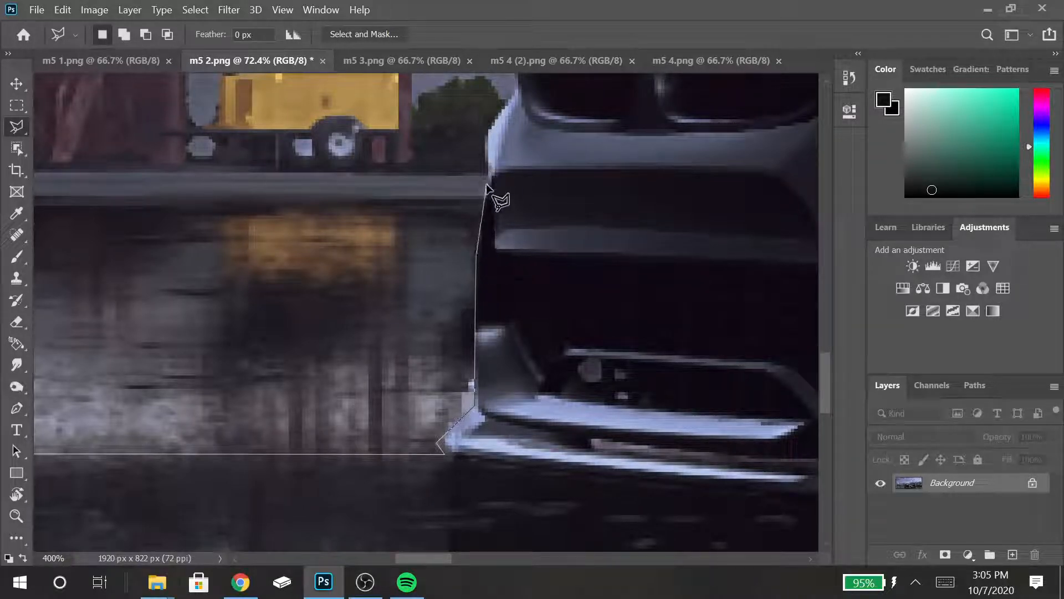
left_click(503, 105)
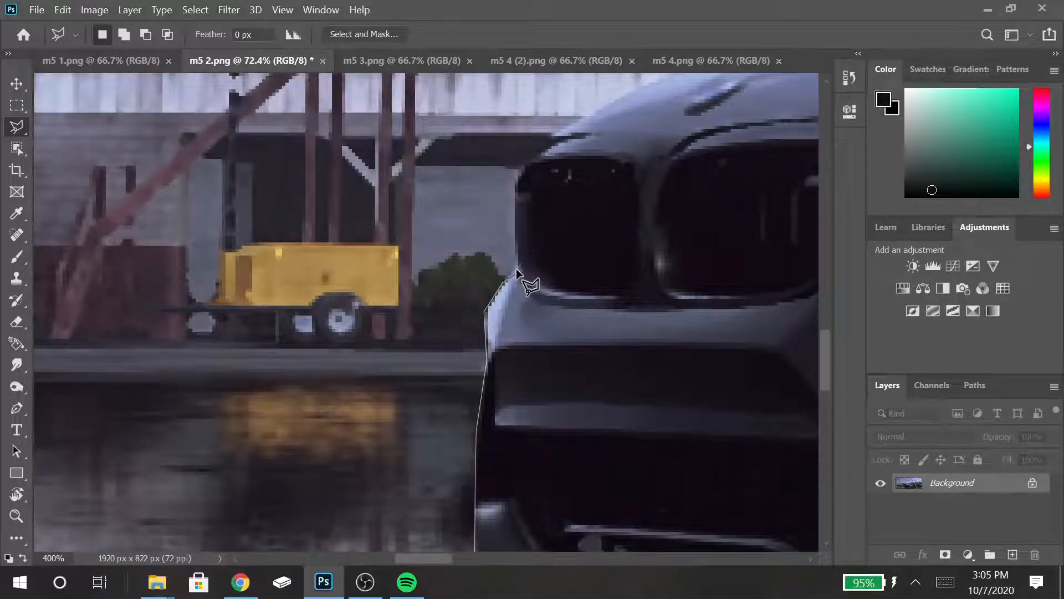
left_click(513, 264)
left_click(511, 179)
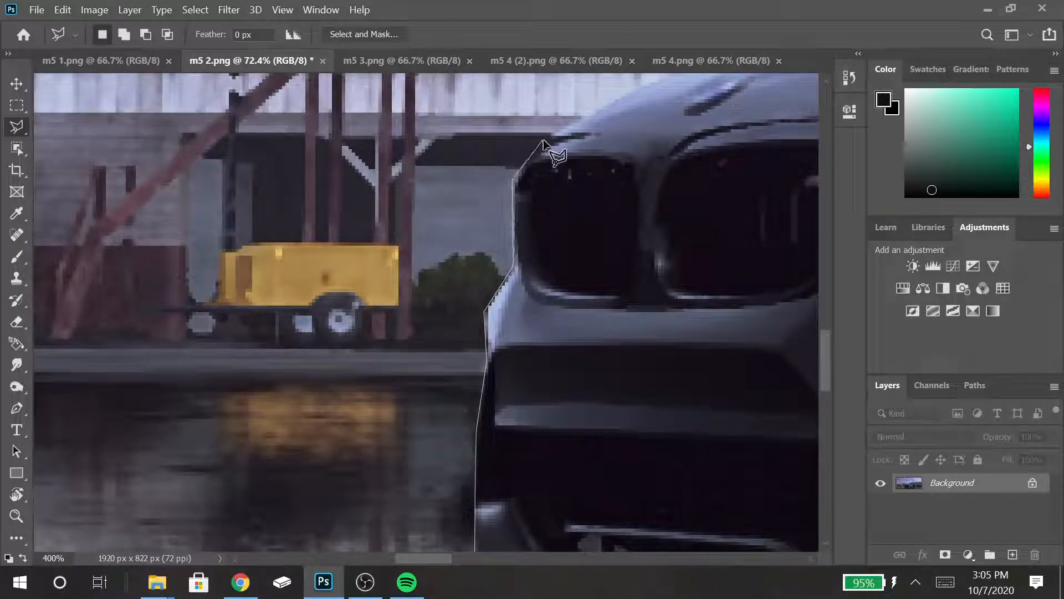
- Continue the lasso outline over the nose and along the hood's upper edge to the base of the windshield
left_click(548, 140)
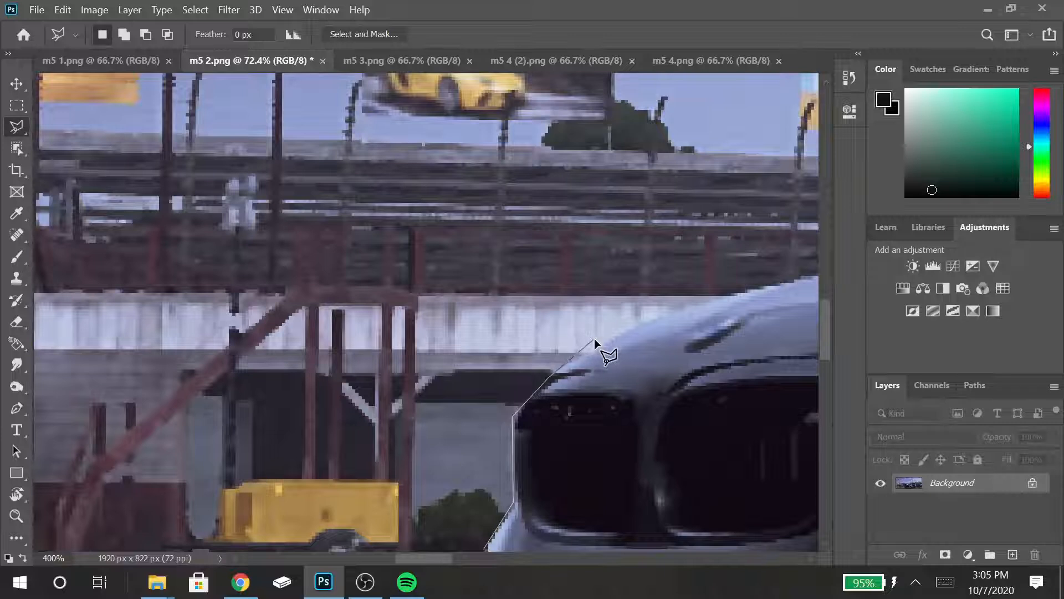
left_click(564, 361)
left_click(662, 314)
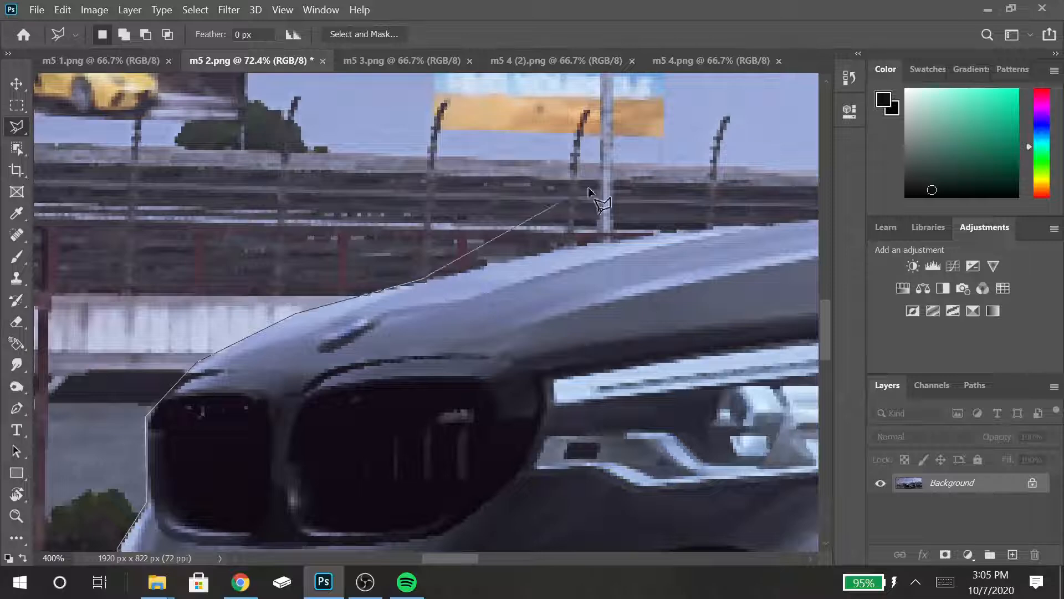
left_click(567, 245)
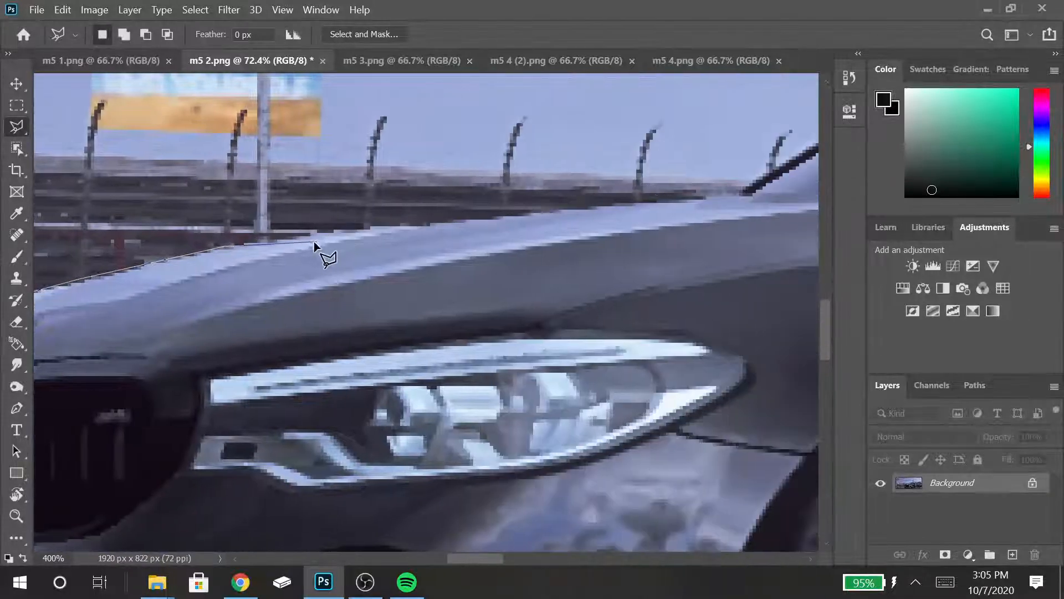
left_click(299, 238)
left_click(333, 228)
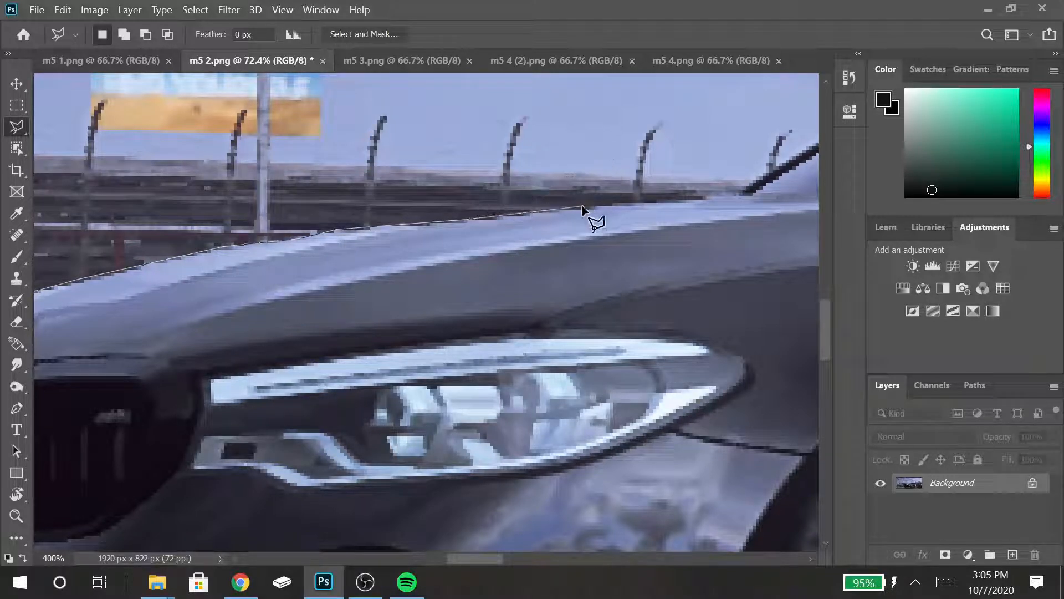
scroll(565, 207, "right", 5)
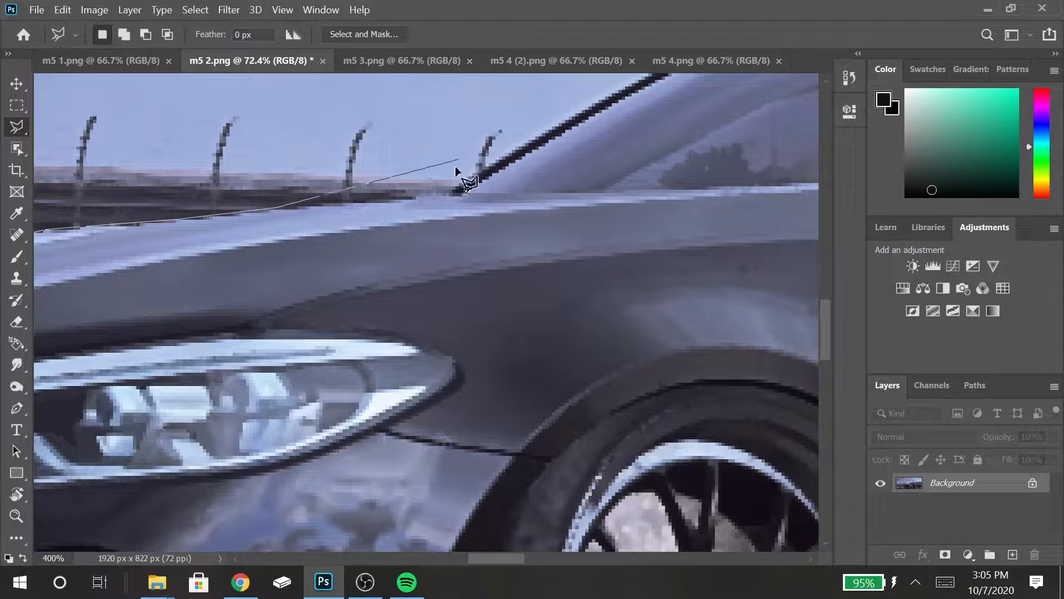
left_click(415, 198)
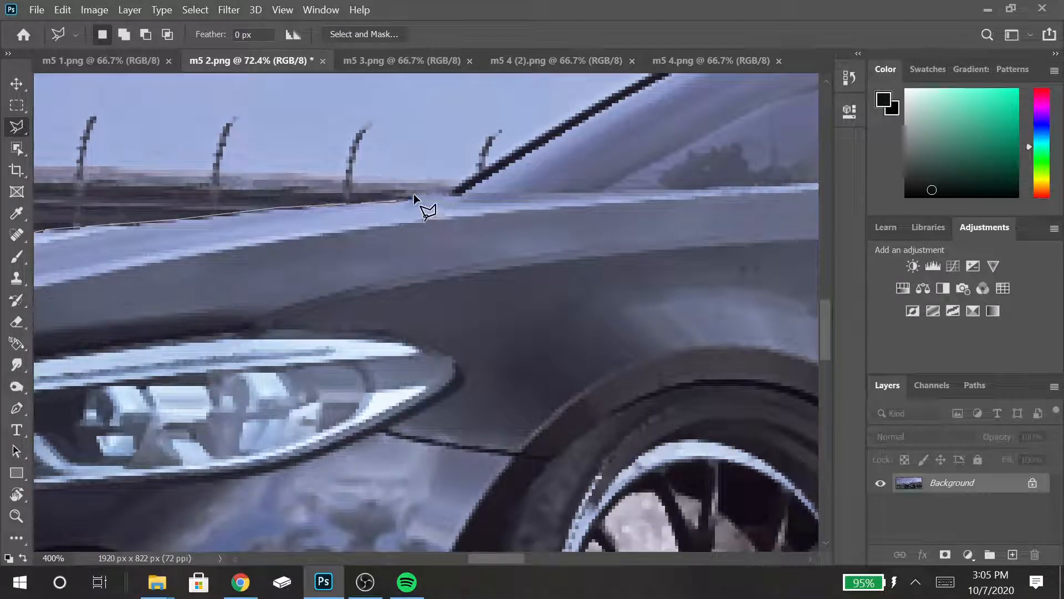
- Trace the lasso outline up the windshield edge to the front of the car's roof
scroll(451, 193, "up", 5)
scroll(404, 273, "right", 5)
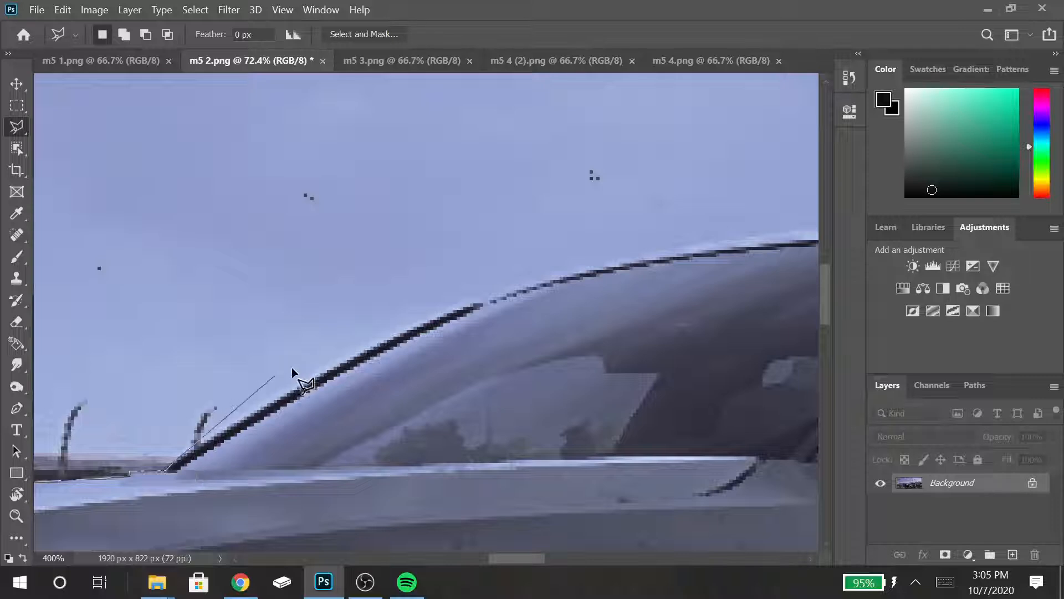
left_click(297, 386)
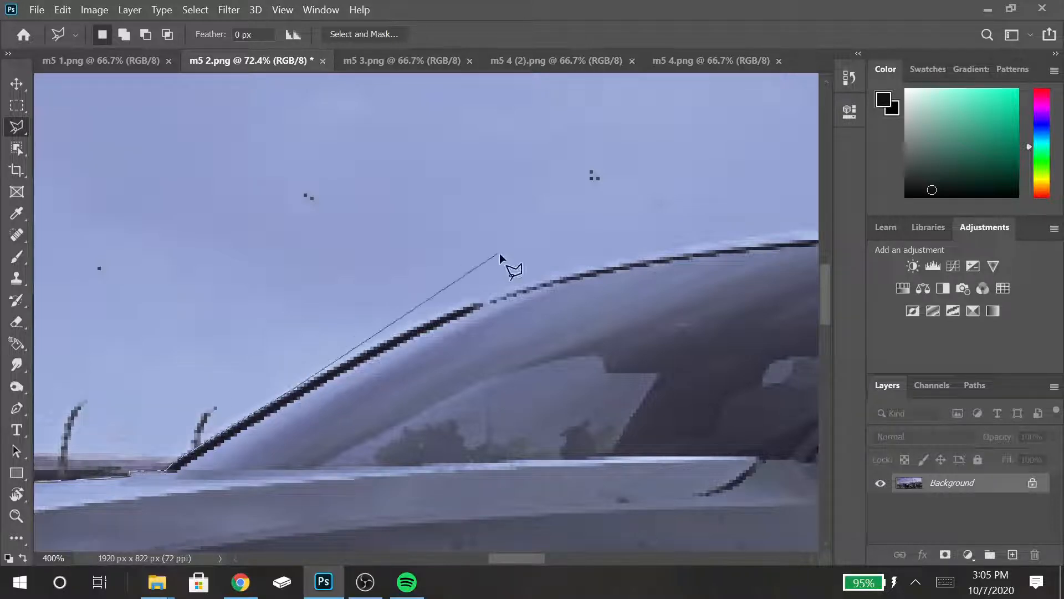
left_click(452, 309)
left_click(537, 281)
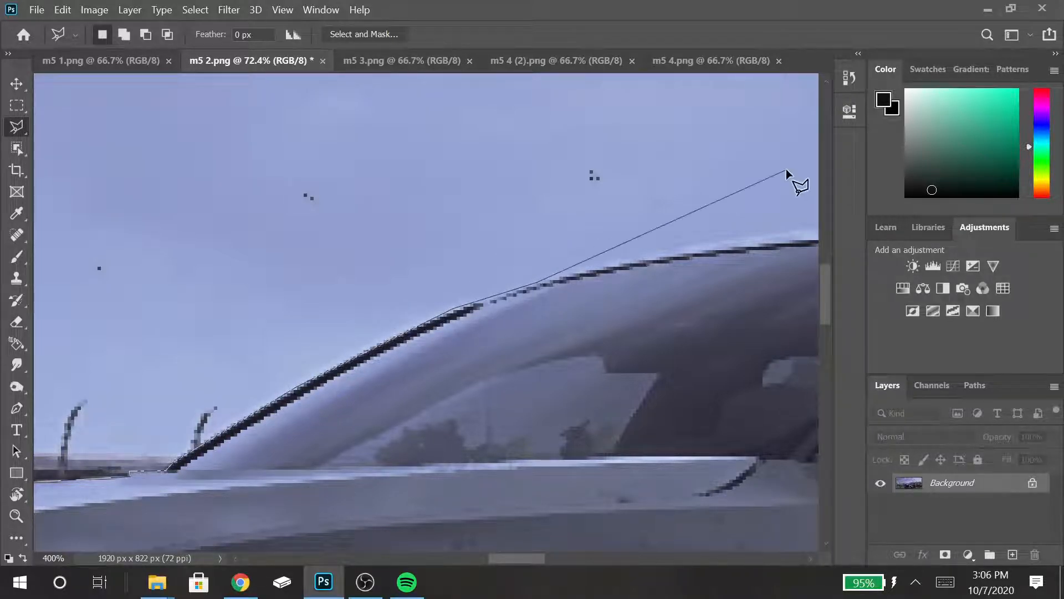
scroll(506, 207, "right", 7)
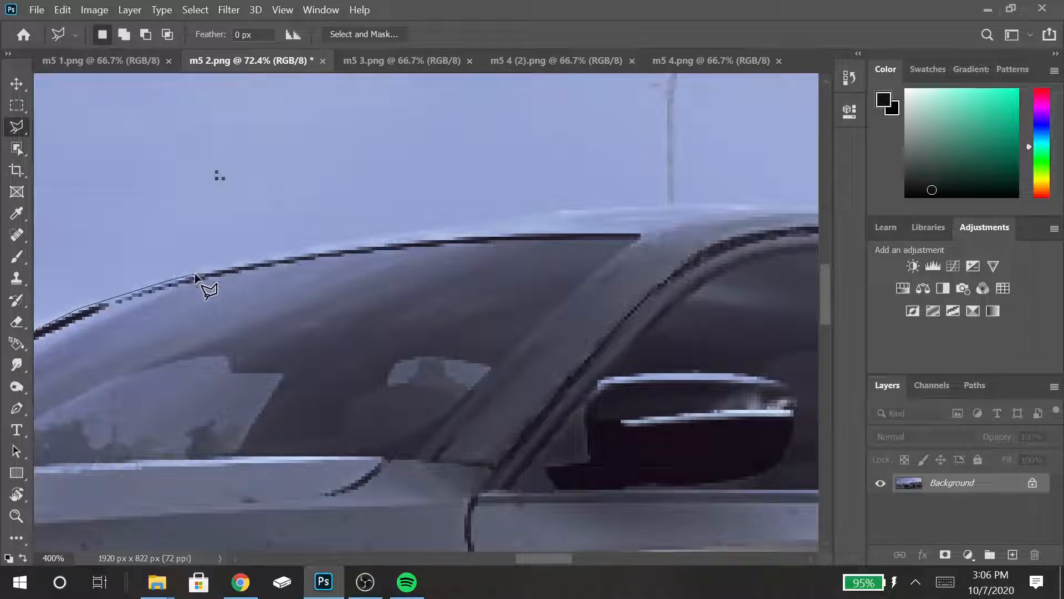
left_click(341, 240)
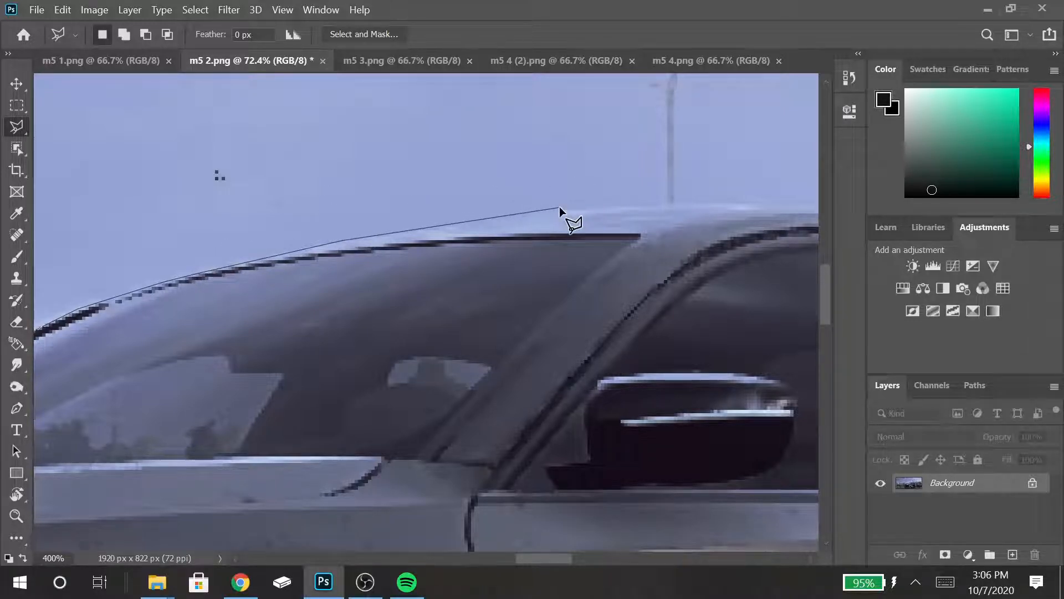
left_click(559, 206)
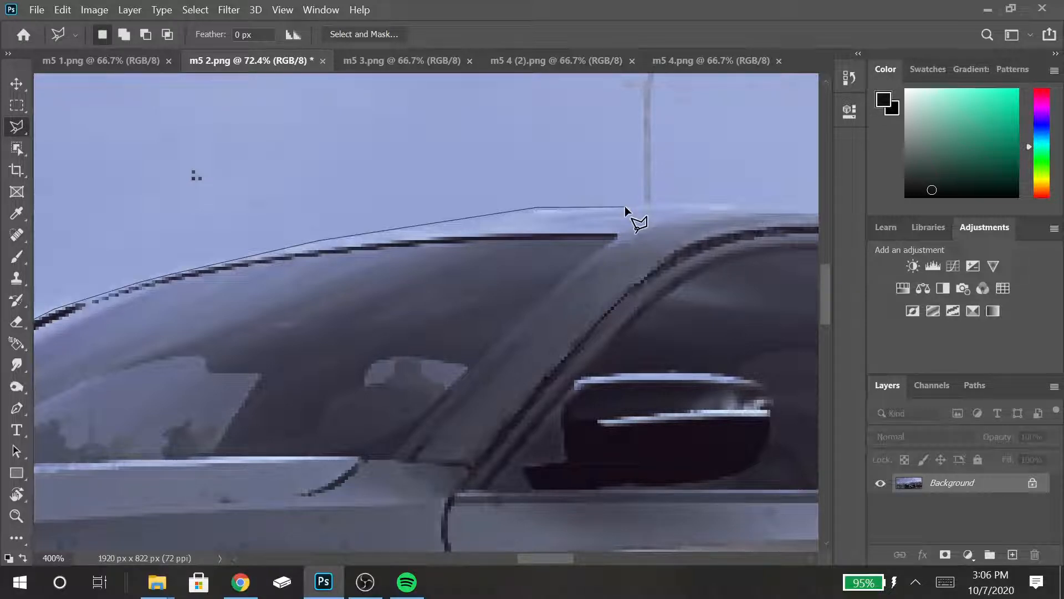
- Follow the roofline with the lasso outline, over the top and down above the rear side windows
scroll(624, 205, "right", 5)
left_click(417, 201)
left_click(557, 208)
left_click(677, 224)
left_click(638, 269)
left_click(721, 302)
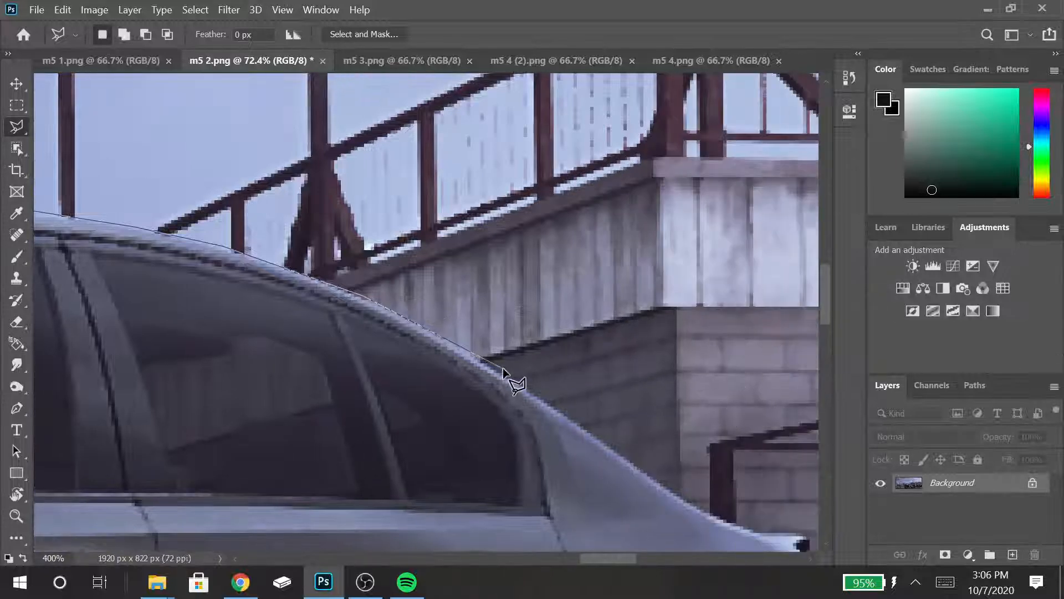
- Trace the lasso outline down the rear pillar and along the trunk lid to the tip of the spoiler
left_click(562, 413)
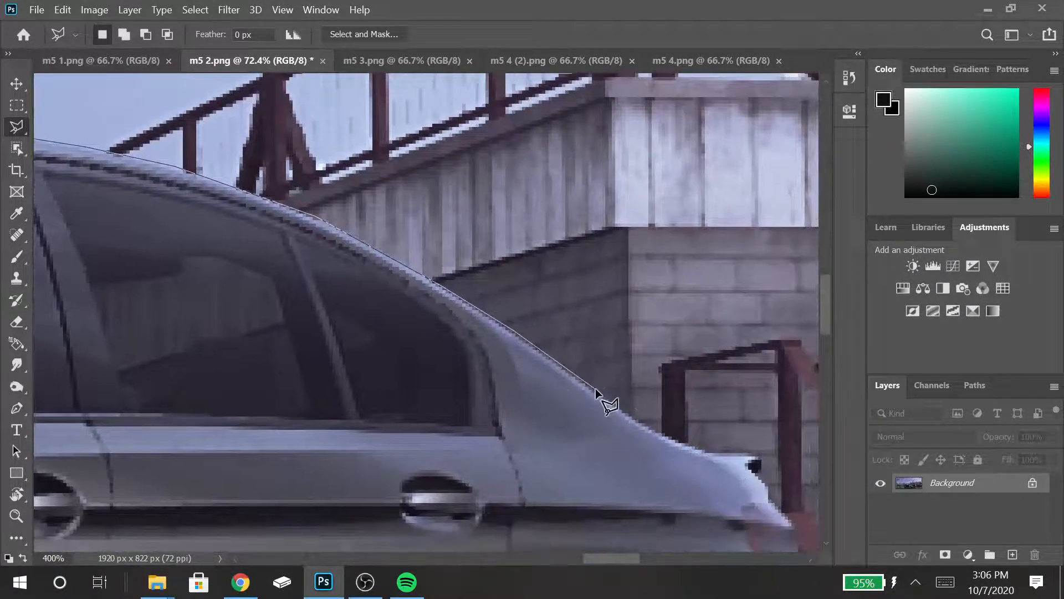
left_click(631, 416)
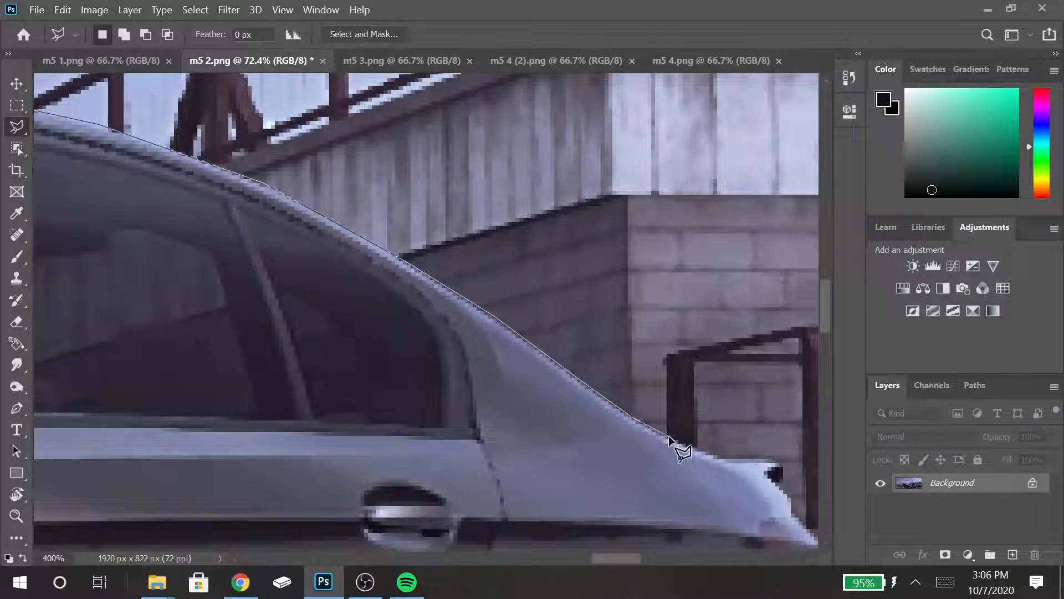
left_click(713, 455)
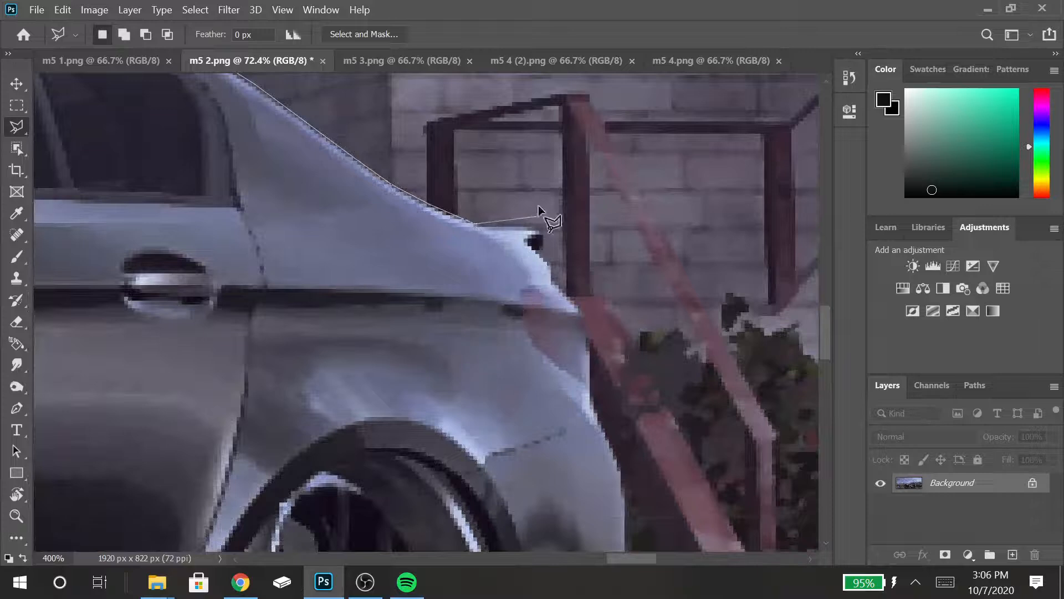
left_click(542, 231)
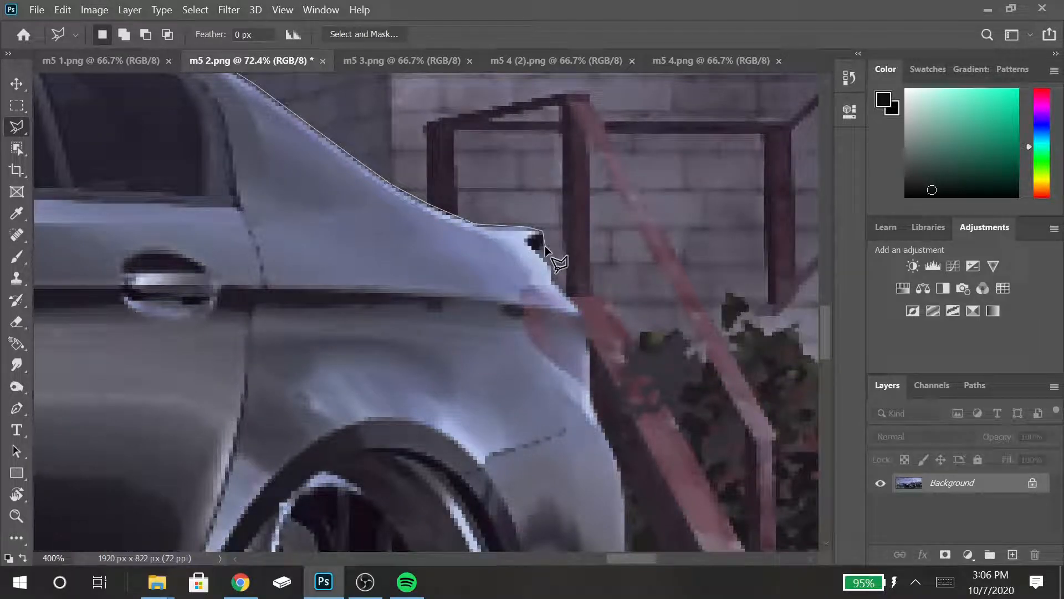
- Trace the lasso outline from the spoiler down the car's tail and rear bumper to the bumper's lower corner behind the wheel
left_click(552, 281)
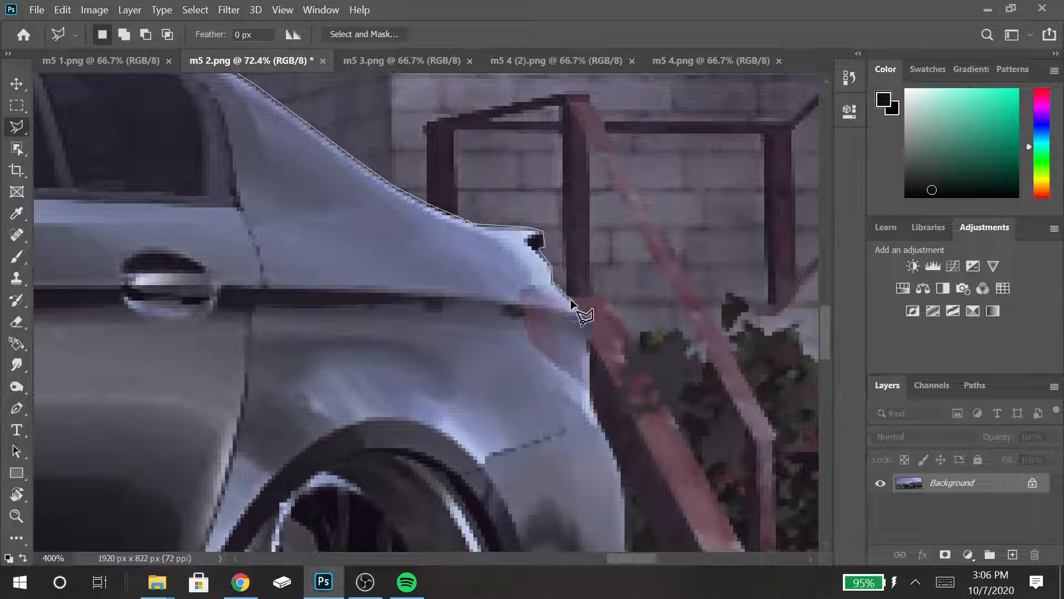
left_click(585, 324)
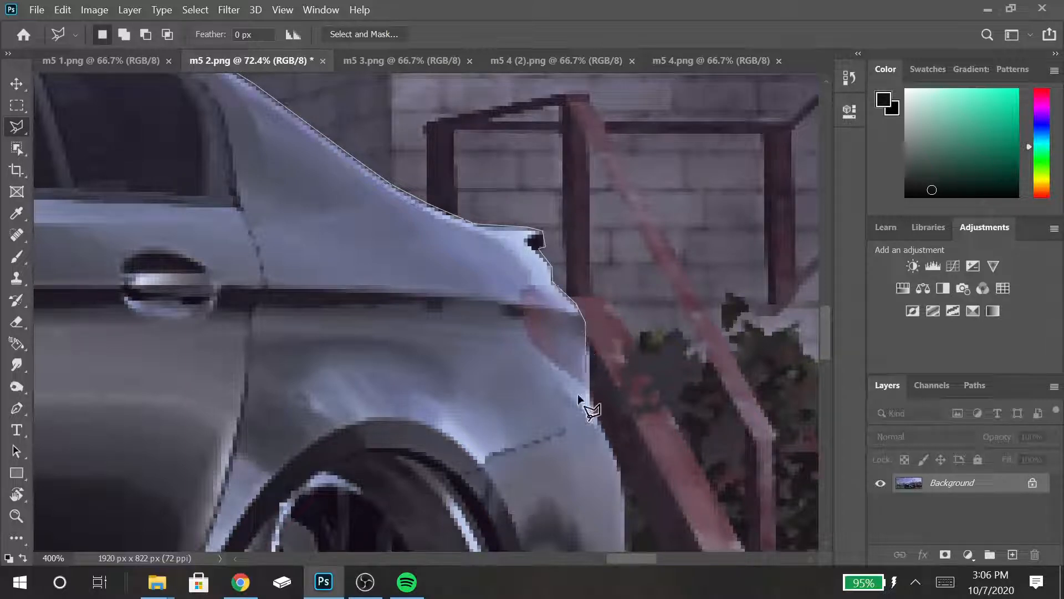
left_click(589, 402)
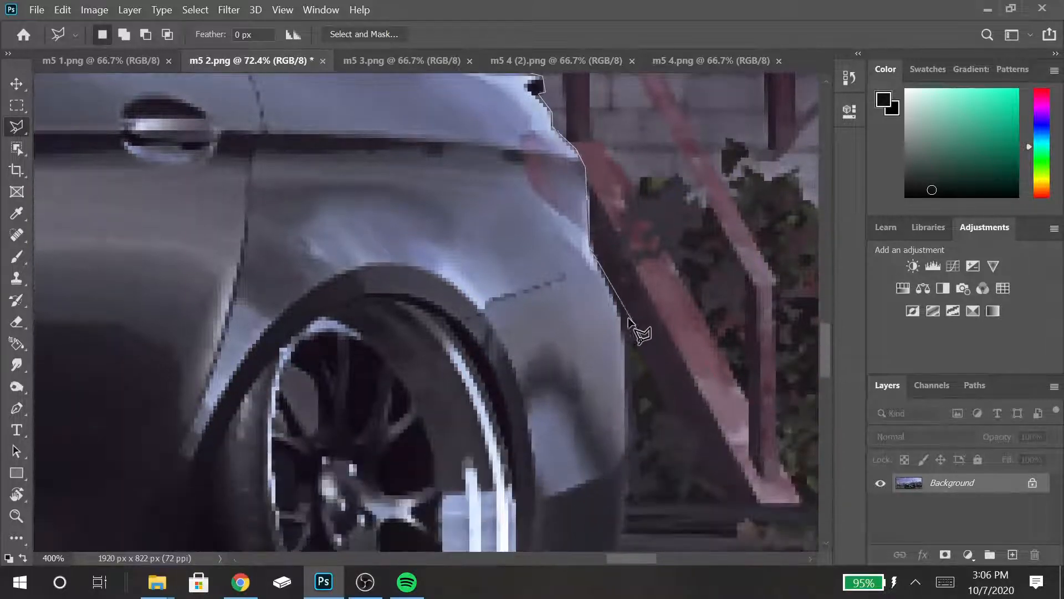
left_click(624, 330)
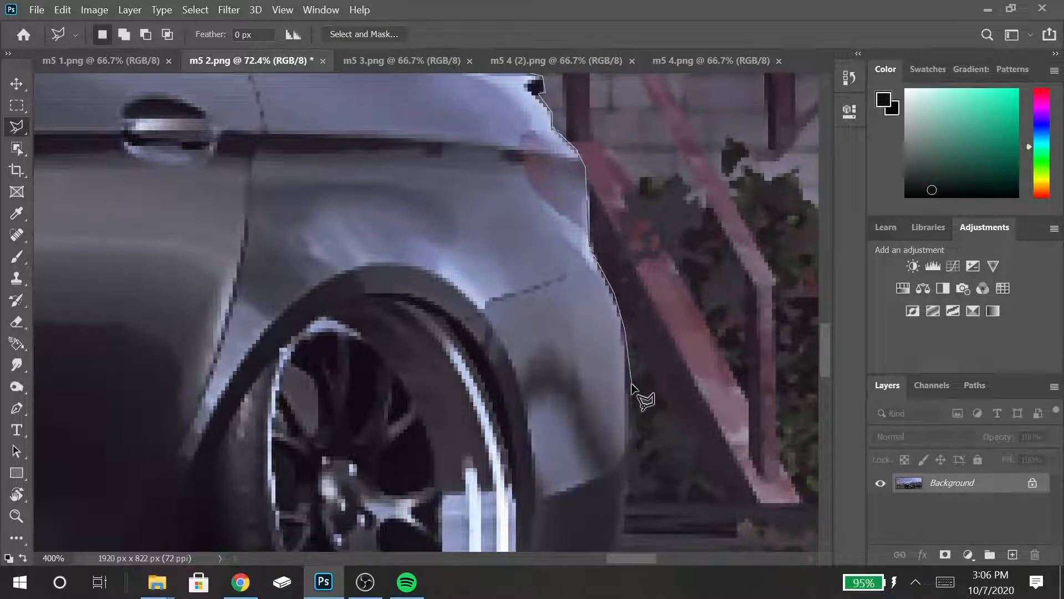
left_click(632, 384)
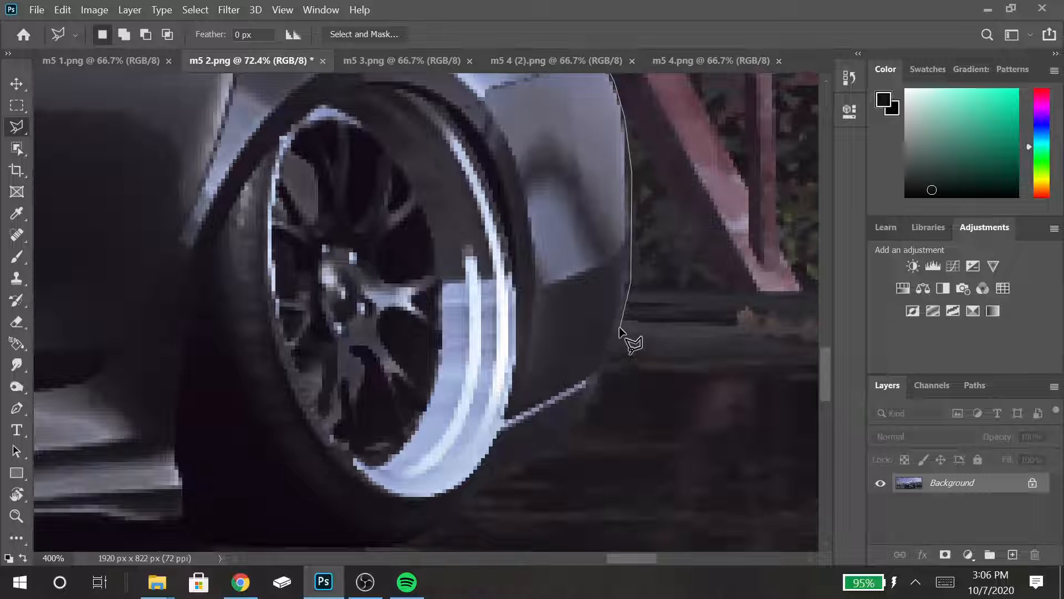
left_click(599, 376)
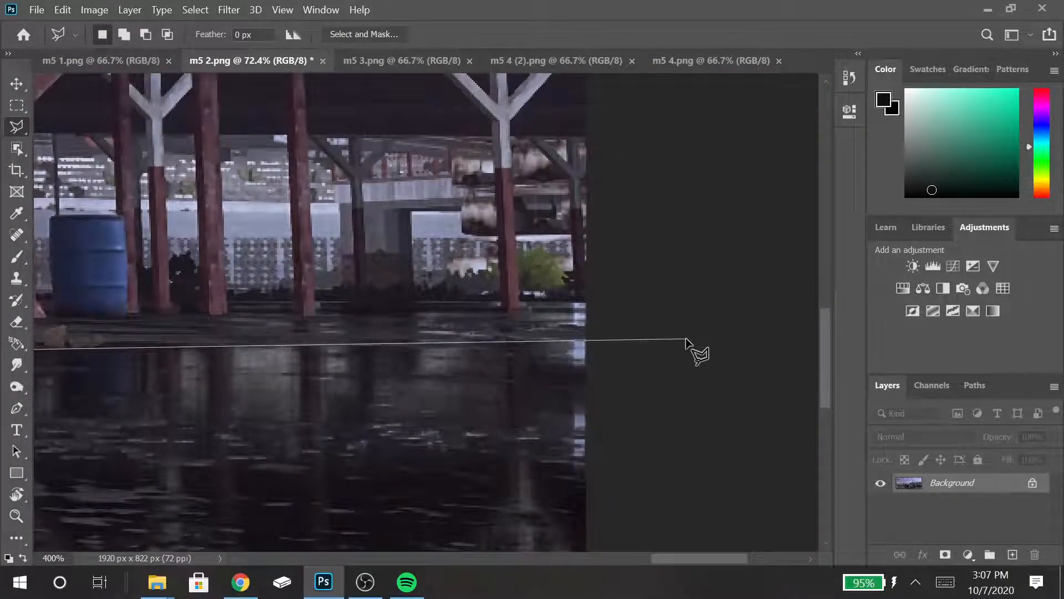
- Extend the lasso outline along the ground behind the car, then around the outside of the sky, and close it at the starting point
left_click(686, 337)
scroll(686, 337, "down", 8)
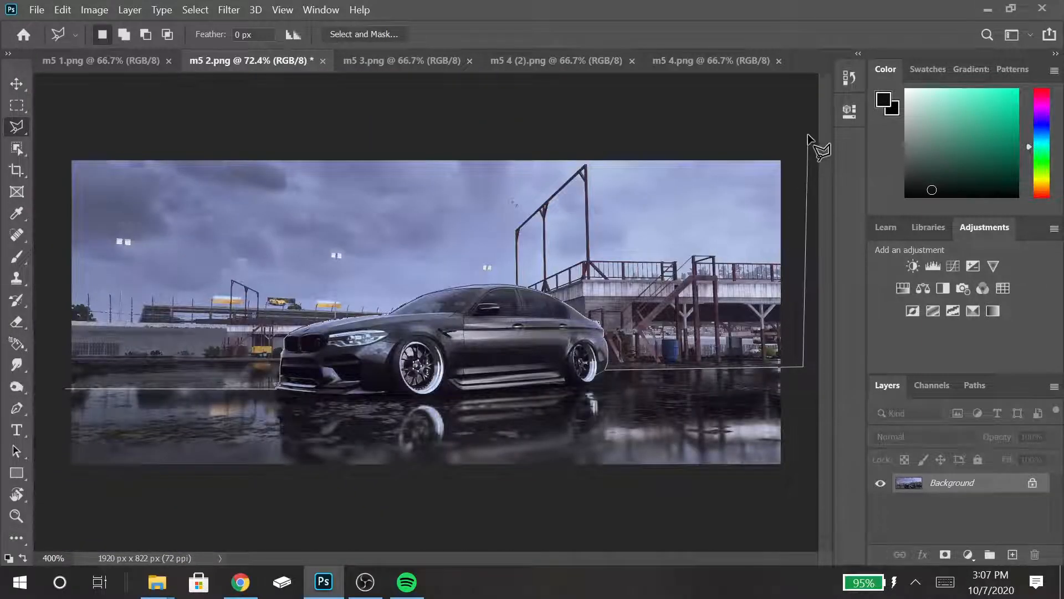
left_click(808, 138)
left_click(48, 140)
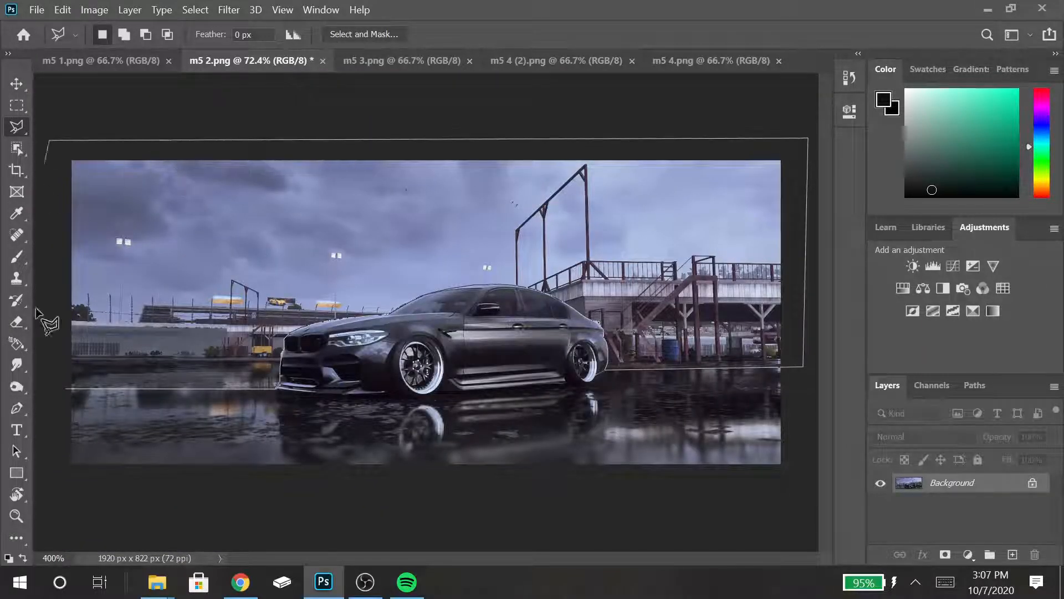
left_click(64, 388)
- Apply a Field Blur of 8 px to the selected background around the car
left_click(229, 9)
mouse_move(249, 183)
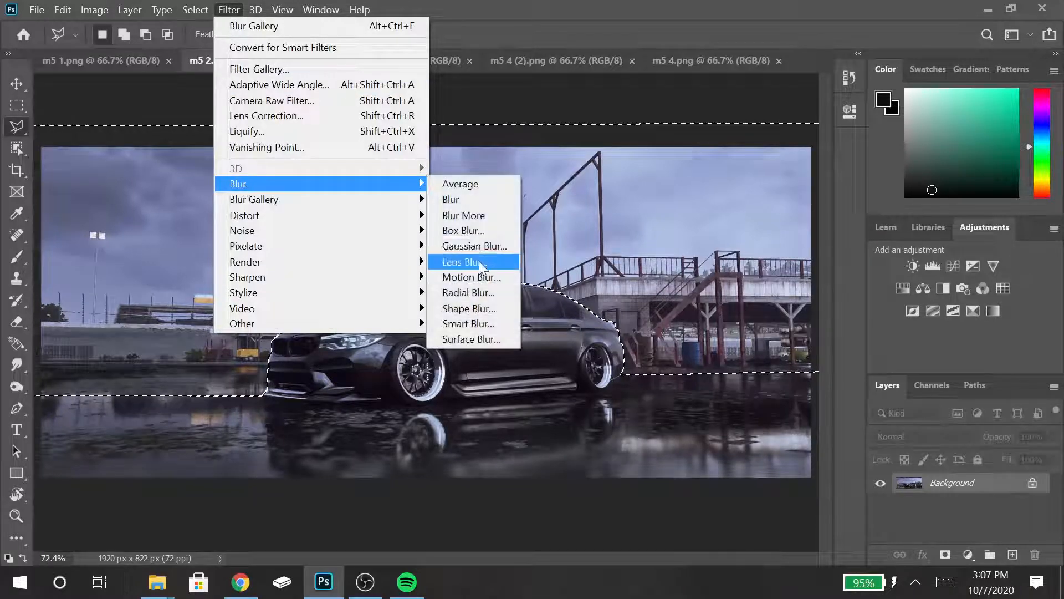
mouse_move(355, 201)
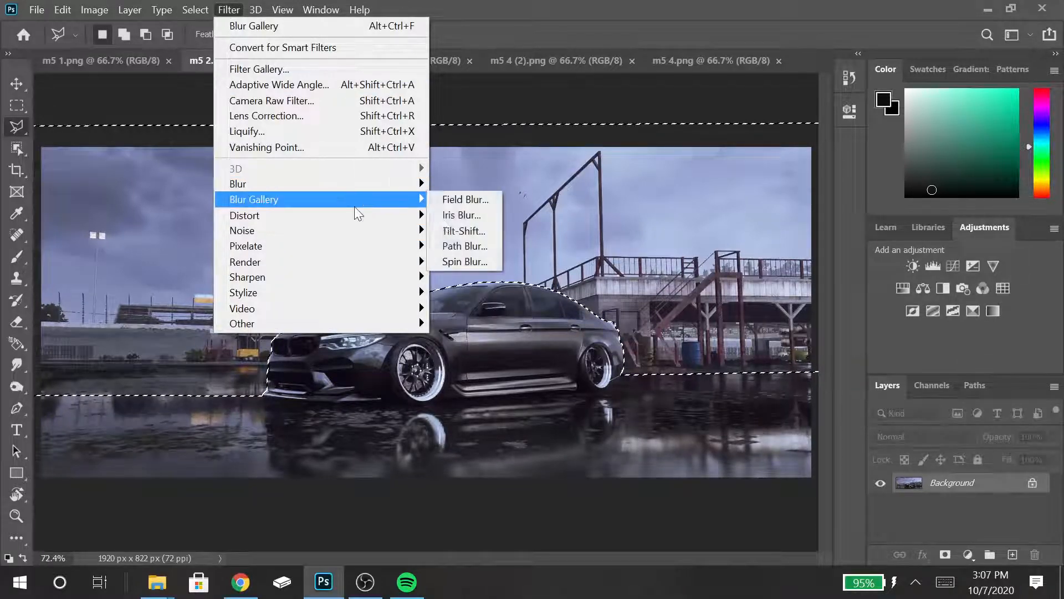
left_click(463, 199)
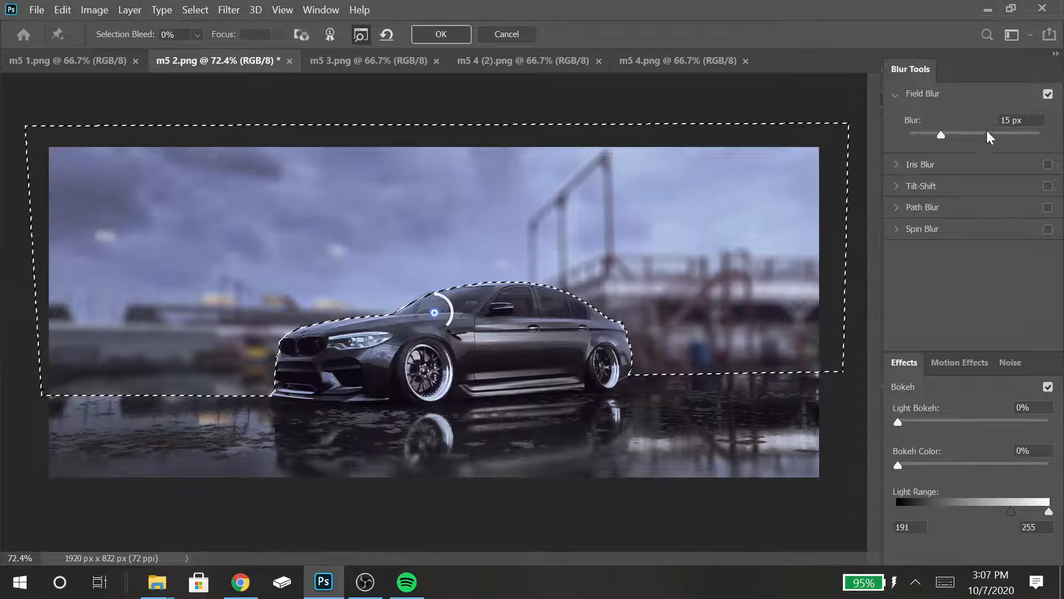
left_click(920, 135)
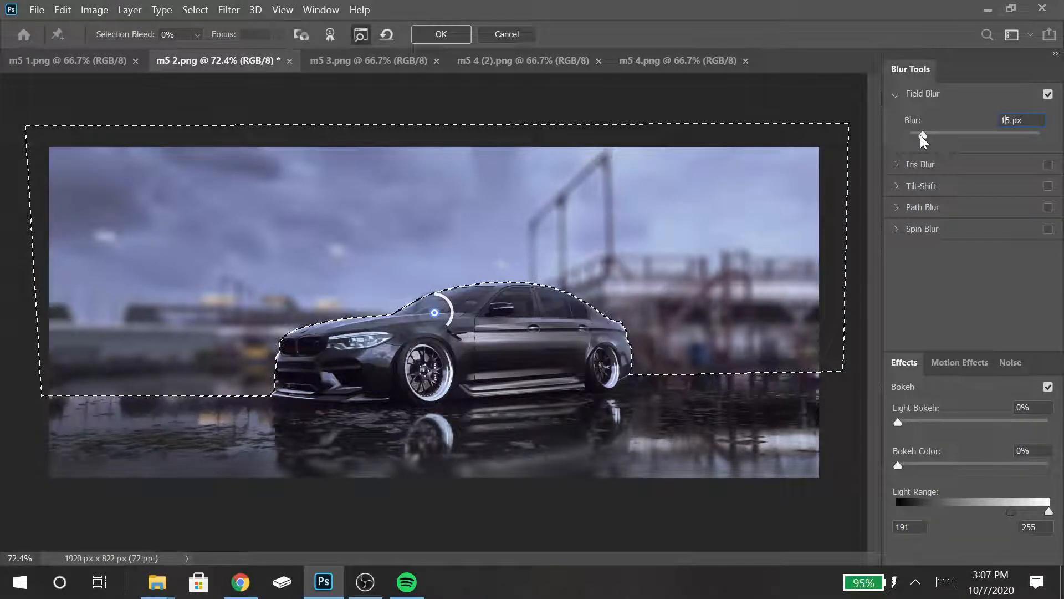
left_click_drag(920, 135, 930, 135)
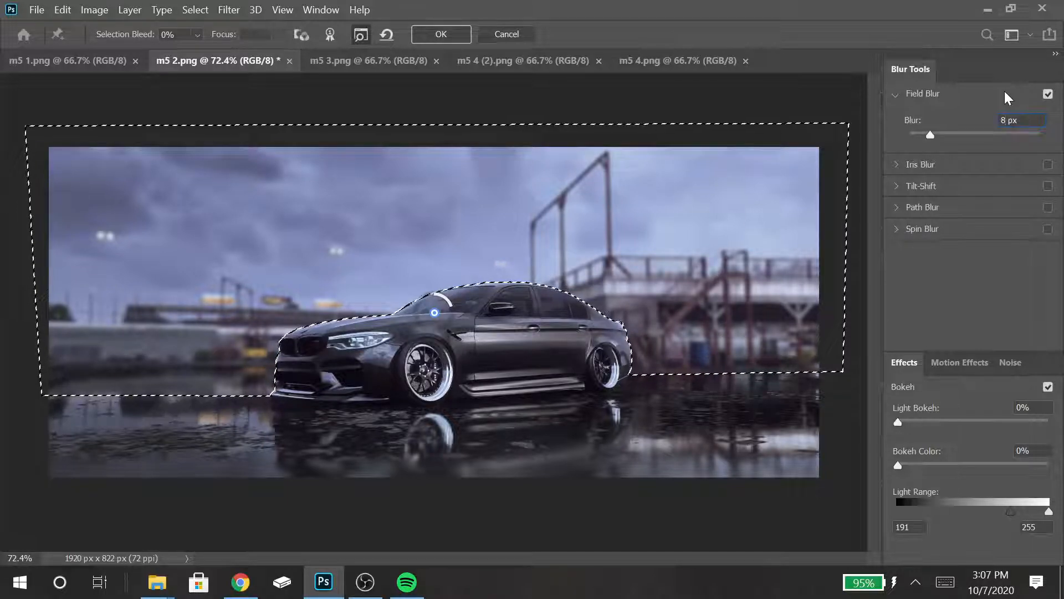
left_click(458, 34)
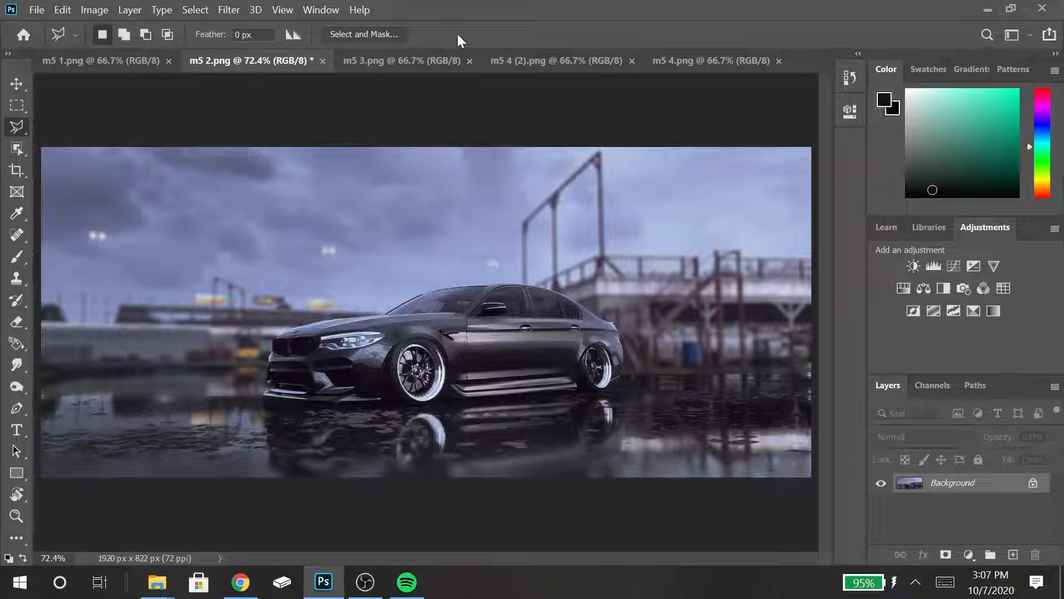
- Copy the selected background from the unblurred image to a new layer and reapply the last Blur Gallery filter to it
key("ctrl+j")
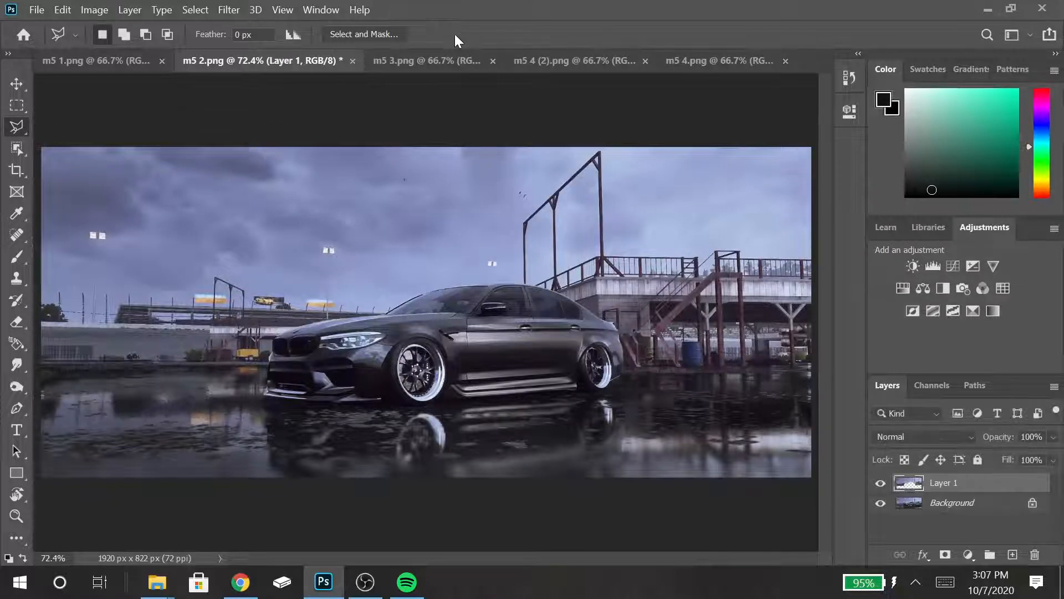
left_click(239, 9)
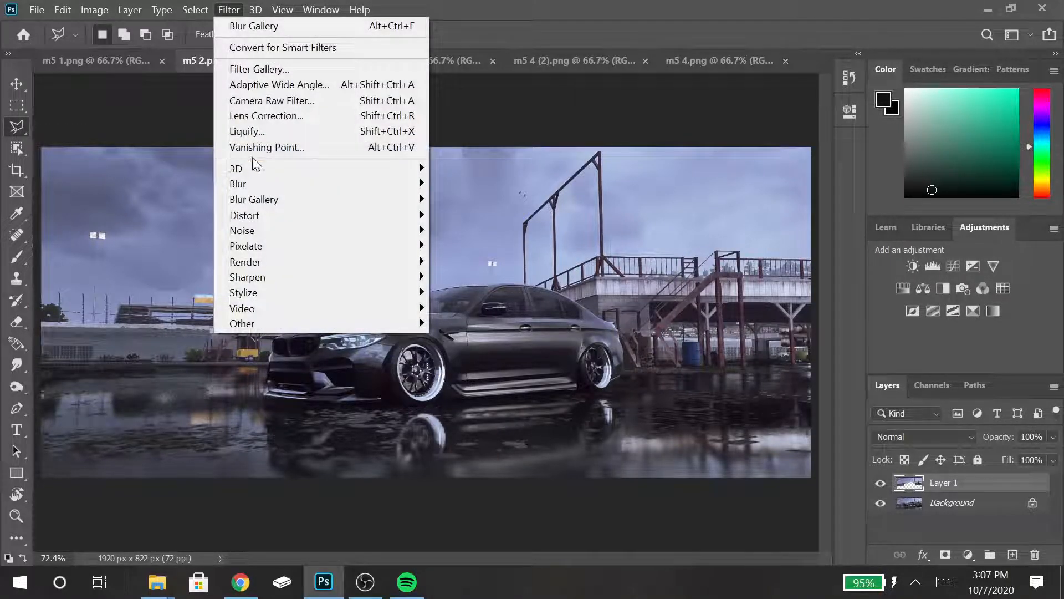
left_click(248, 28)
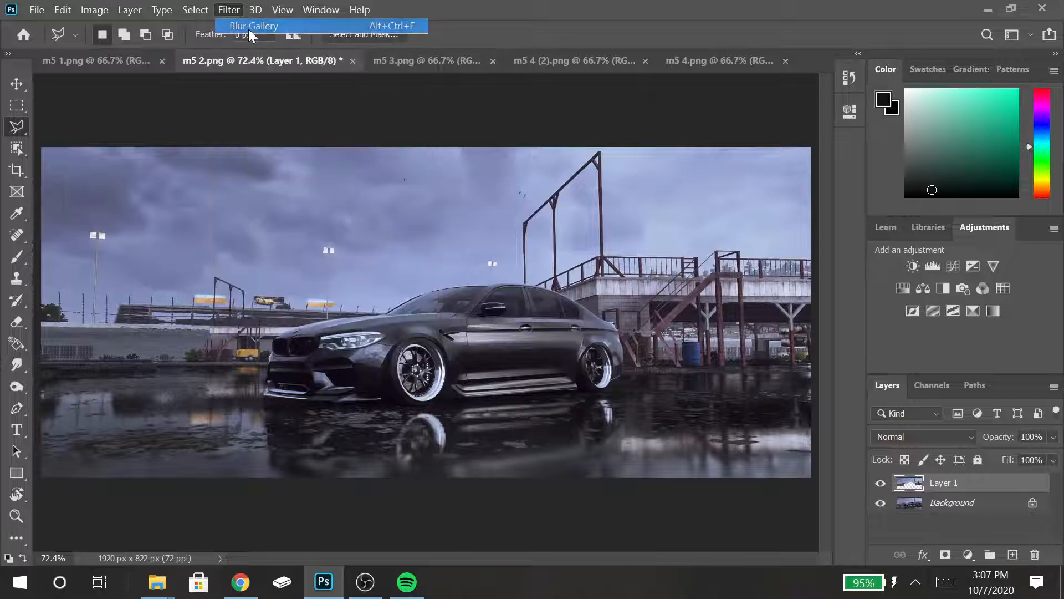
- Soften the lower edge of Layer 1's blur along the wet ground behind the car, using a soft Eraser at 25% opacity
key("ctrl+plus")
key("ctrl+plus")
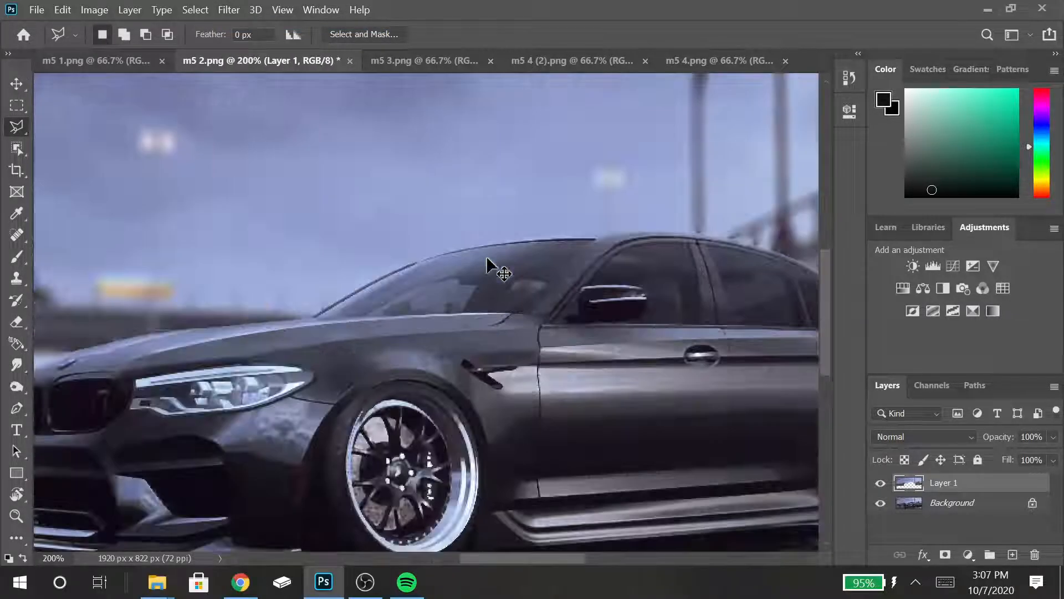
mouse_move(527, 560)
left_mouse_down()
mouse_move(591, 534)
mouse_move(629, 542)
left_mouse_up()
key("e")
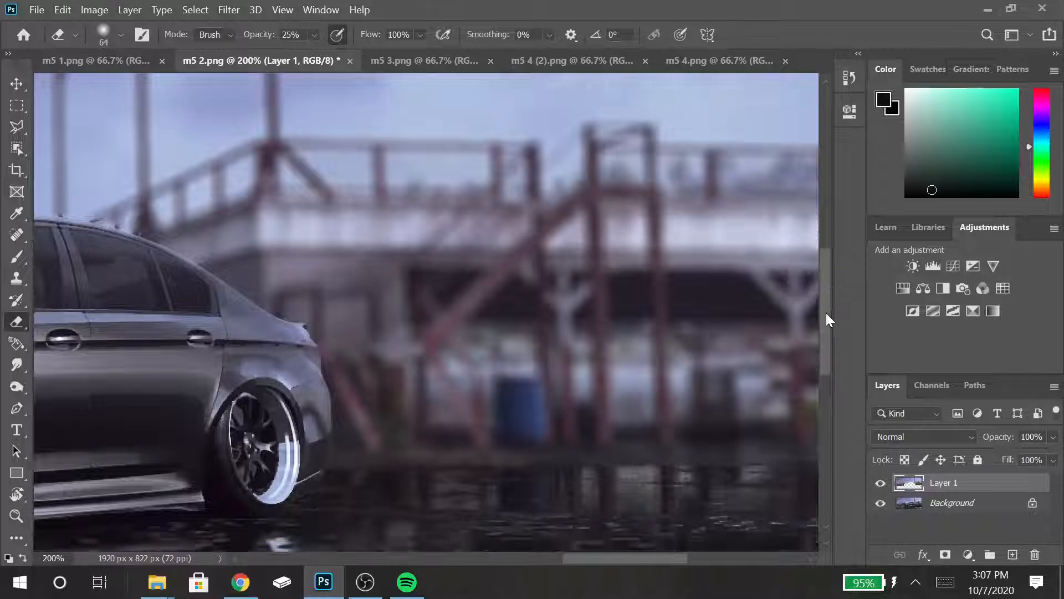
left_click_drag(829, 320, 828, 364)
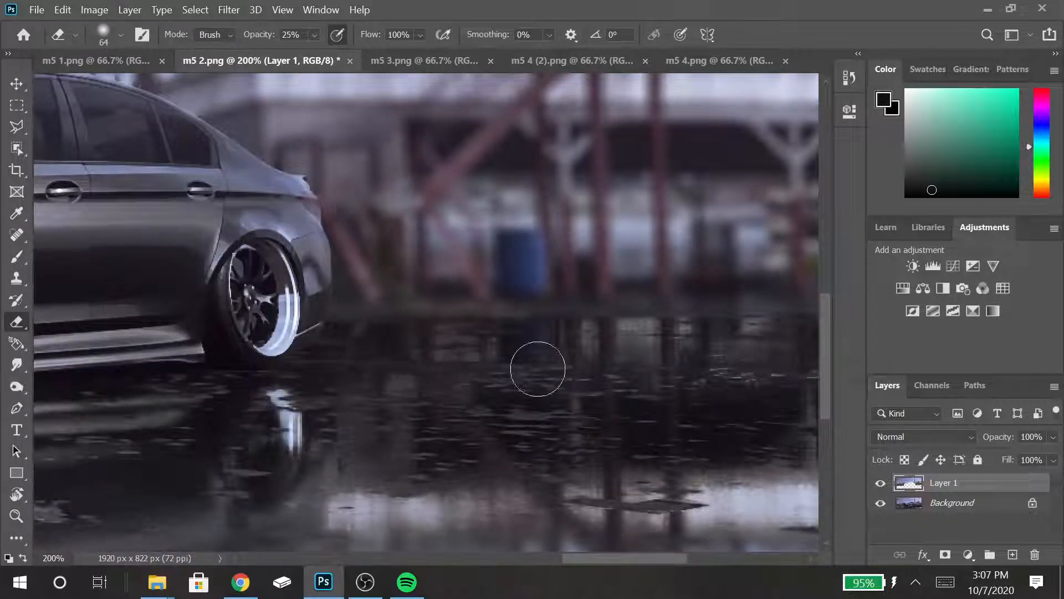
left_click_drag(633, 561, 658, 558)
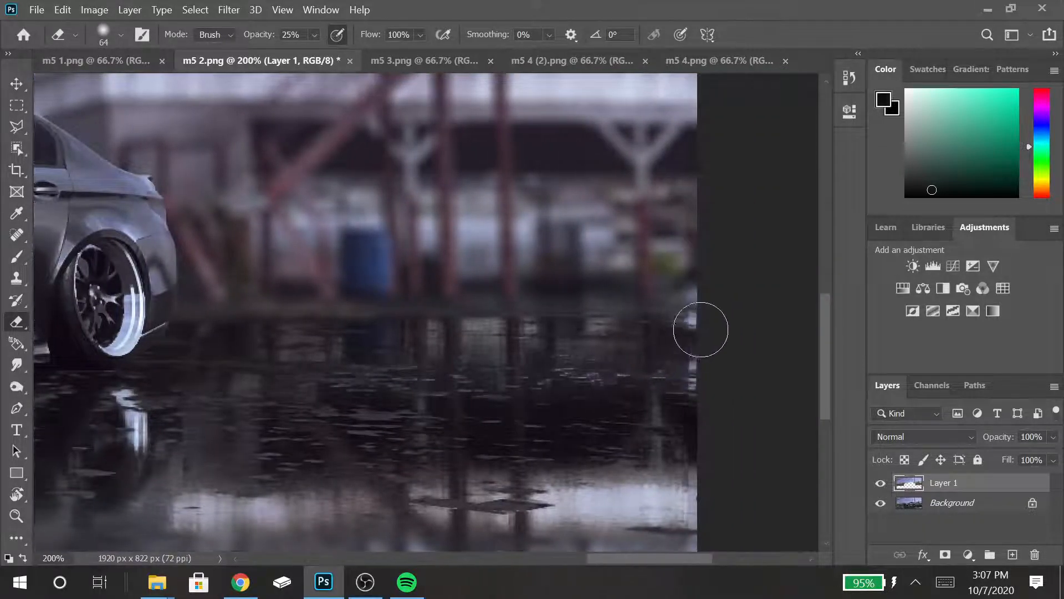
left_click(880, 483)
left_click(880, 483)
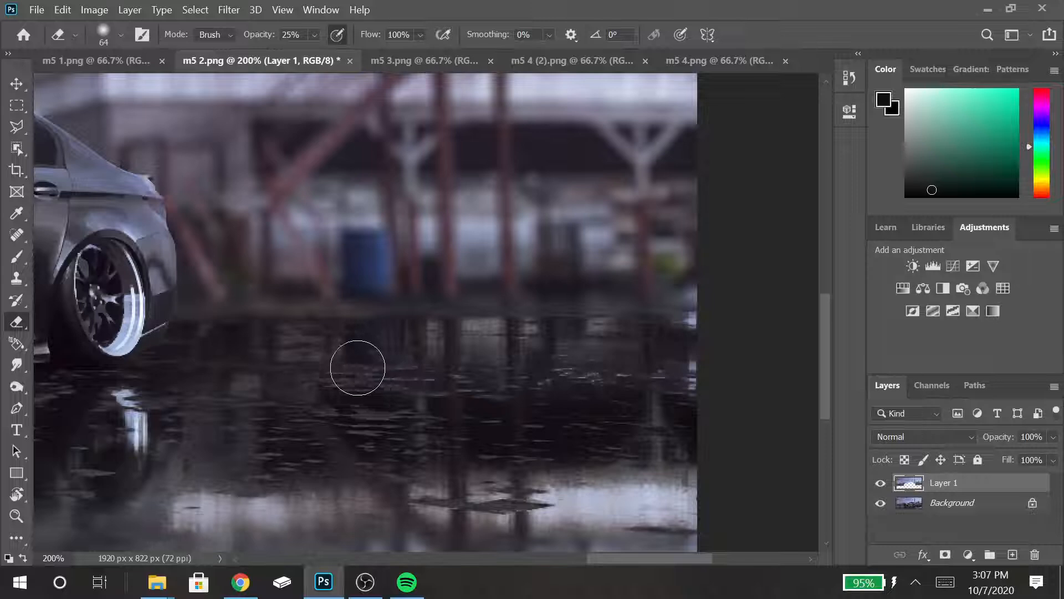
key("ctrl+plus")
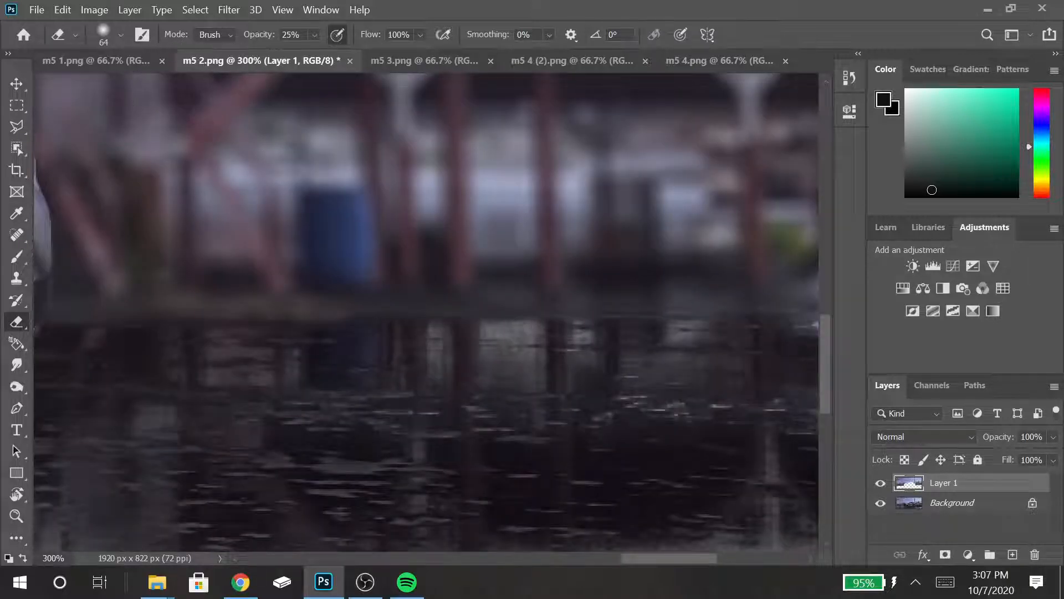
key("ctrl+minus")
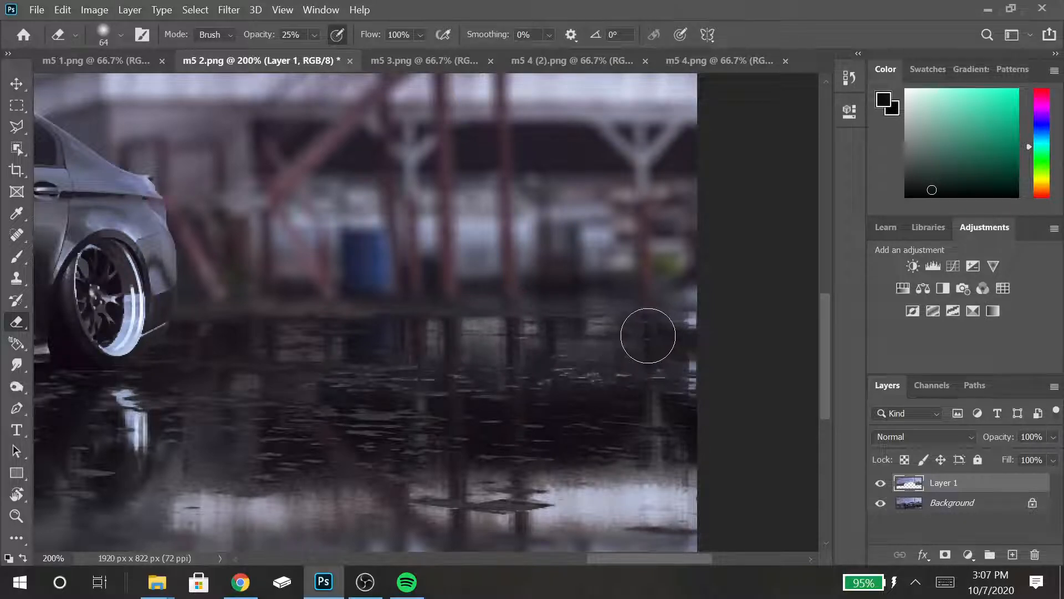
key("ctrl+plus")
key("ctrl+plus")
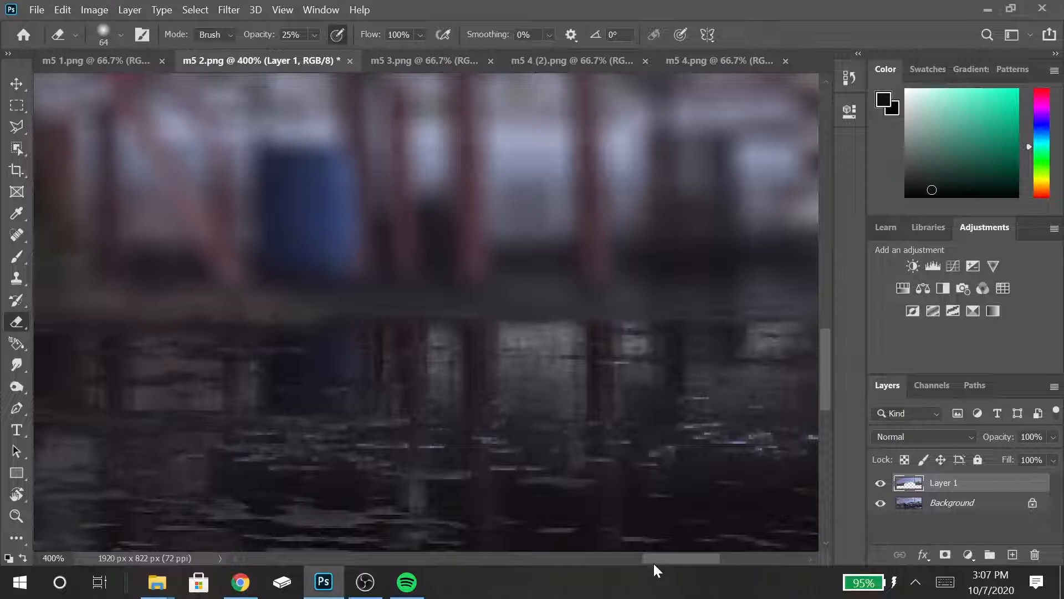
left_click_drag(654, 566, 630, 566)
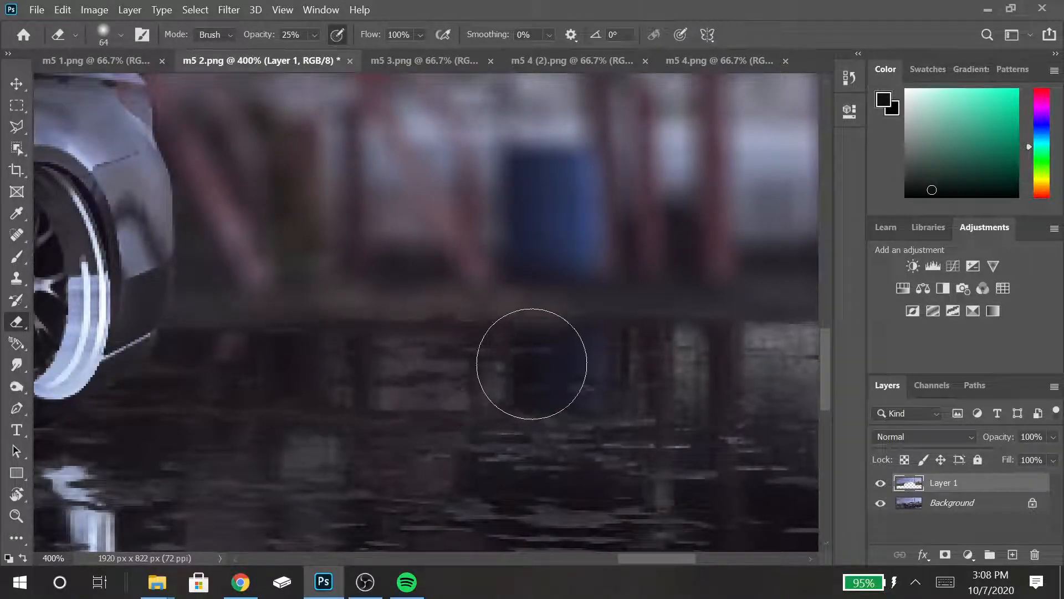
left_click_drag(642, 568, 691, 565)
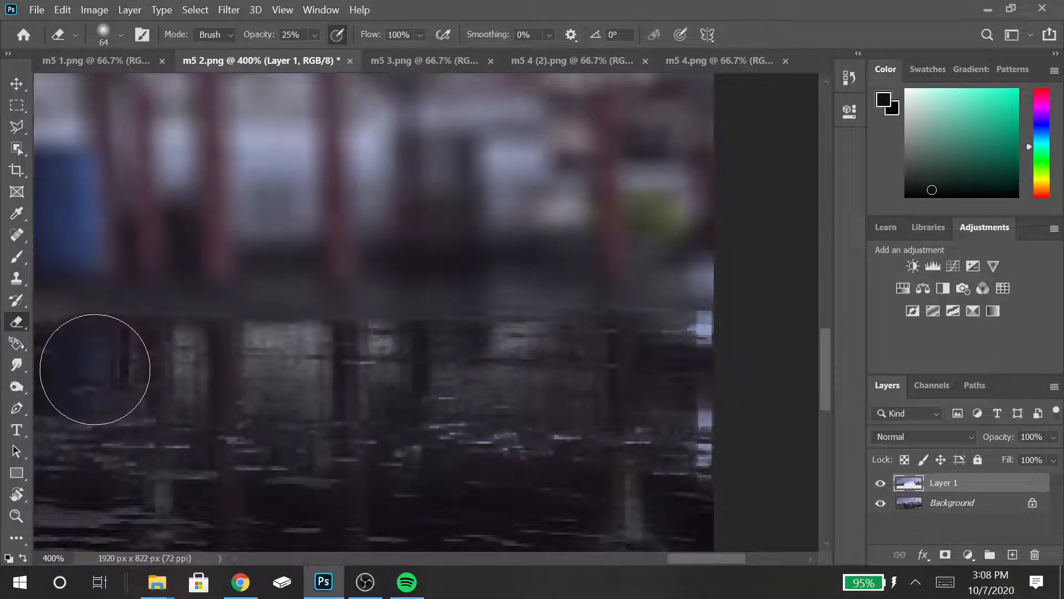
mouse_move(73, 364)
left_mouse_down()
mouse_move(119, 355)
mouse_move(276, 366)
mouse_move(297, 351)
mouse_move(404, 361)
mouse_move(704, 335)
left_mouse_up()
- Compare the area behind the car with Layer 1 hidden and shown to examine the softened blur edge
key("ctrl+minus")
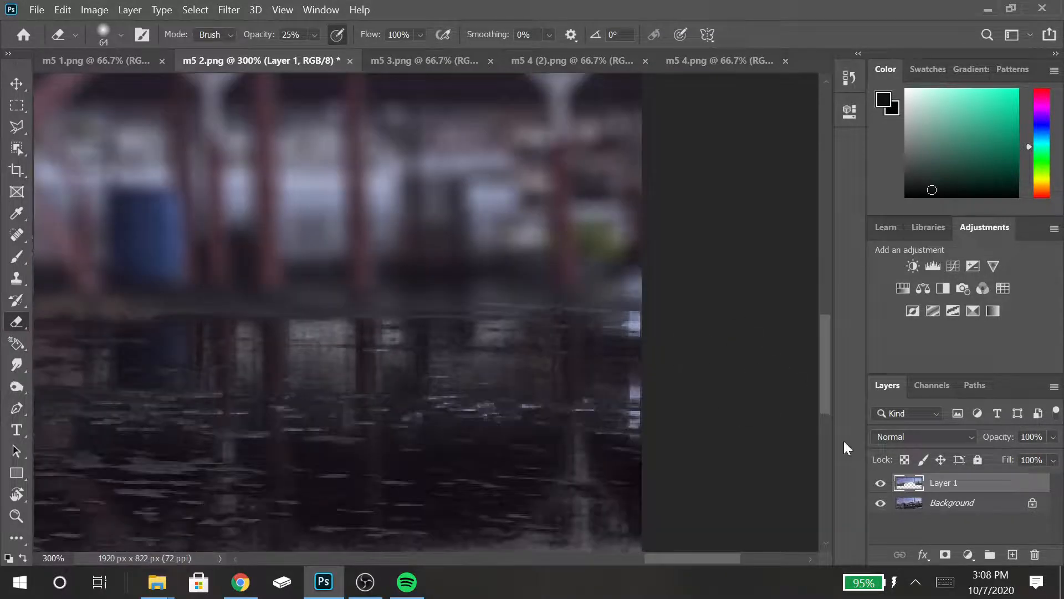
key("ctrl+minus")
left_click(880, 483)
left_click(880, 483)
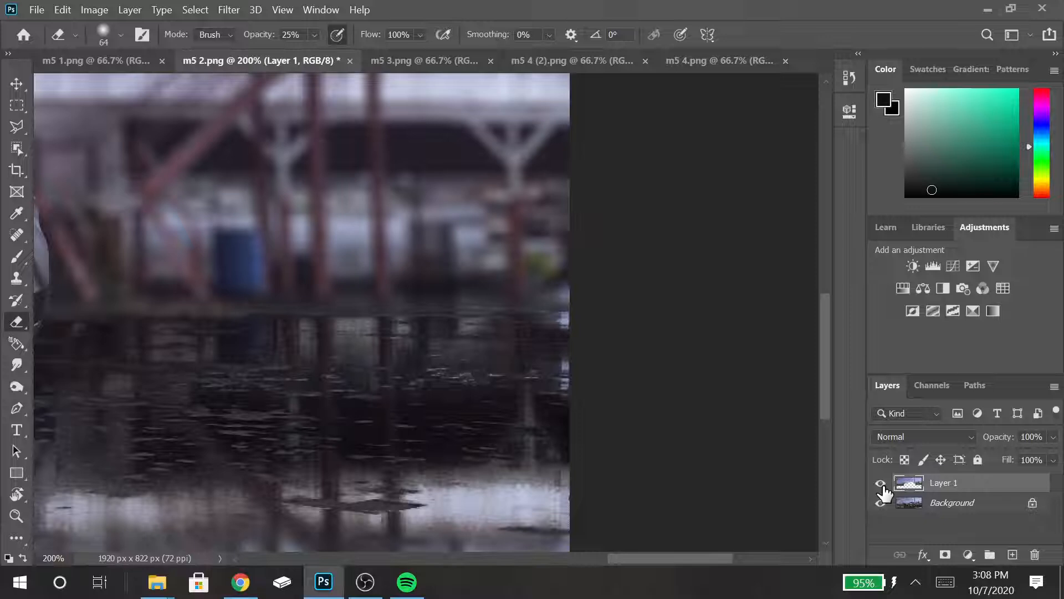
key("ctrl+comma")
key("ctrl+comma")
key("ctrl+comma")
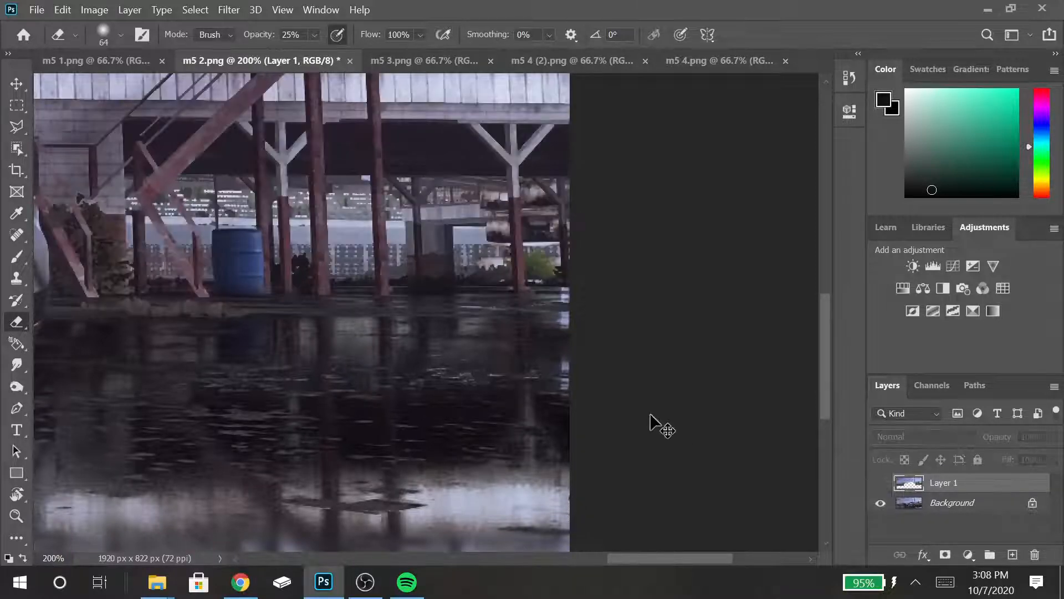
key("ctrl+comma")
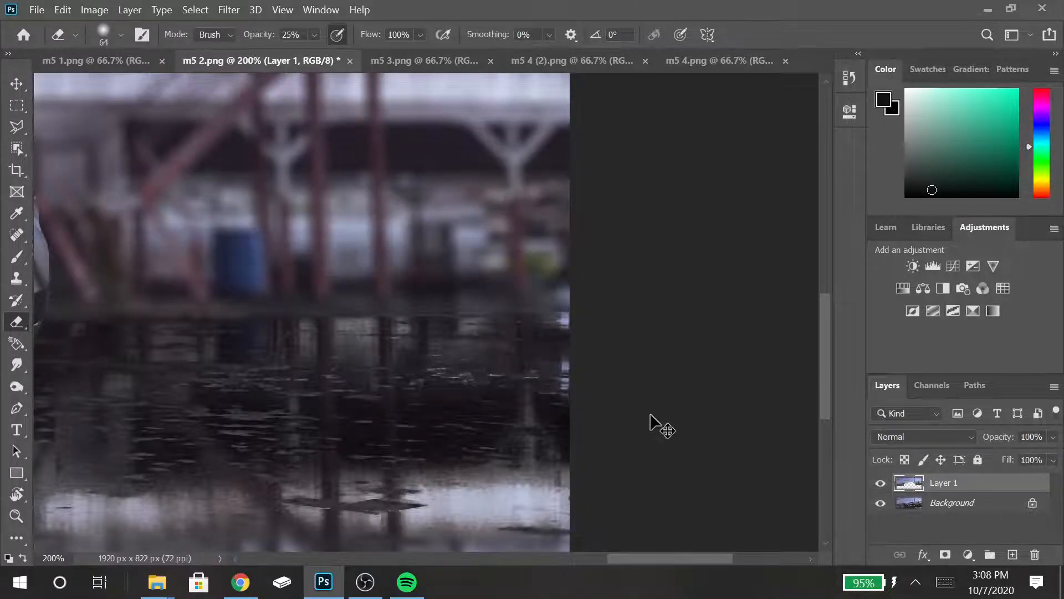
- Soften the lower edge of Layer 1's blur along the wet ground in front of the car with the 25% opacity Eraser
key("ctrl+0")
key("ctrl+plus")
key("ctrl+plus")
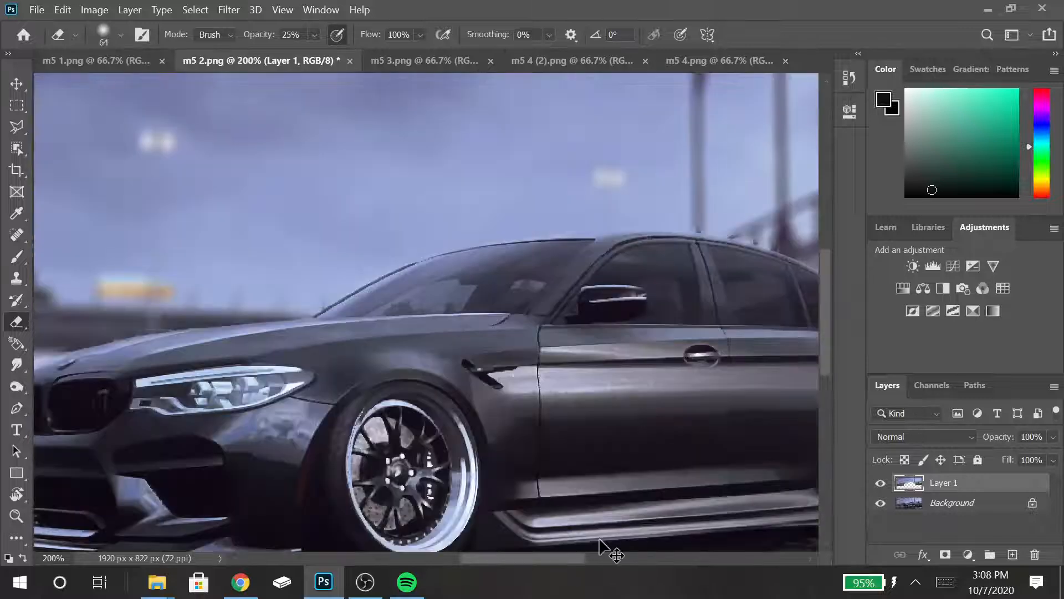
left_click_drag(553, 561, 418, 558)
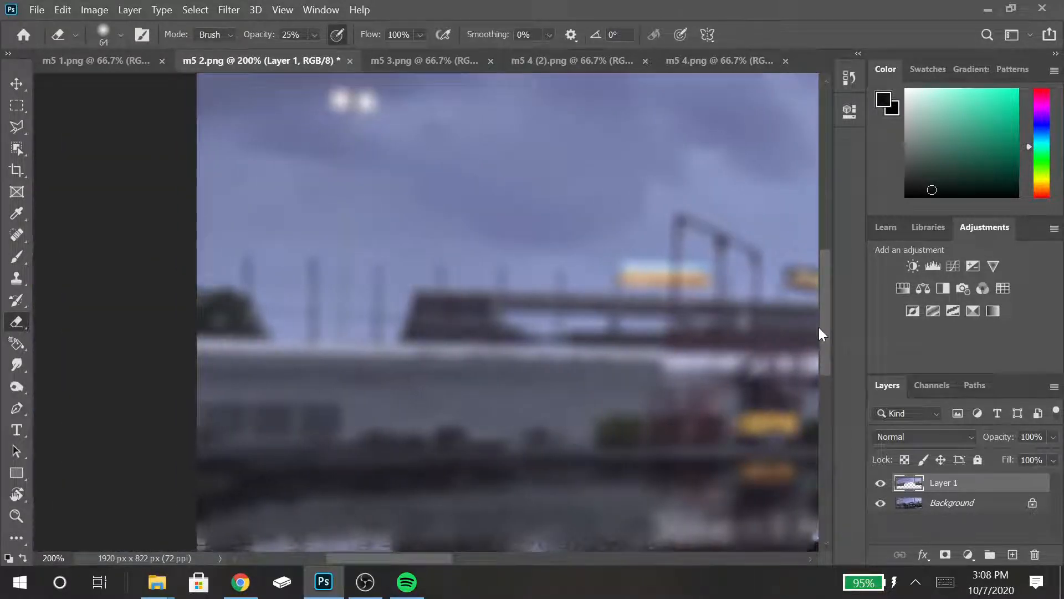
left_click_drag(824, 343, 826, 371)
left_click(881, 484)
left_click(881, 483)
mouse_move(247, 459)
left_mouse_down()
mouse_move(258, 441)
mouse_move(356, 448)
mouse_move(500, 434)
left_mouse_up()
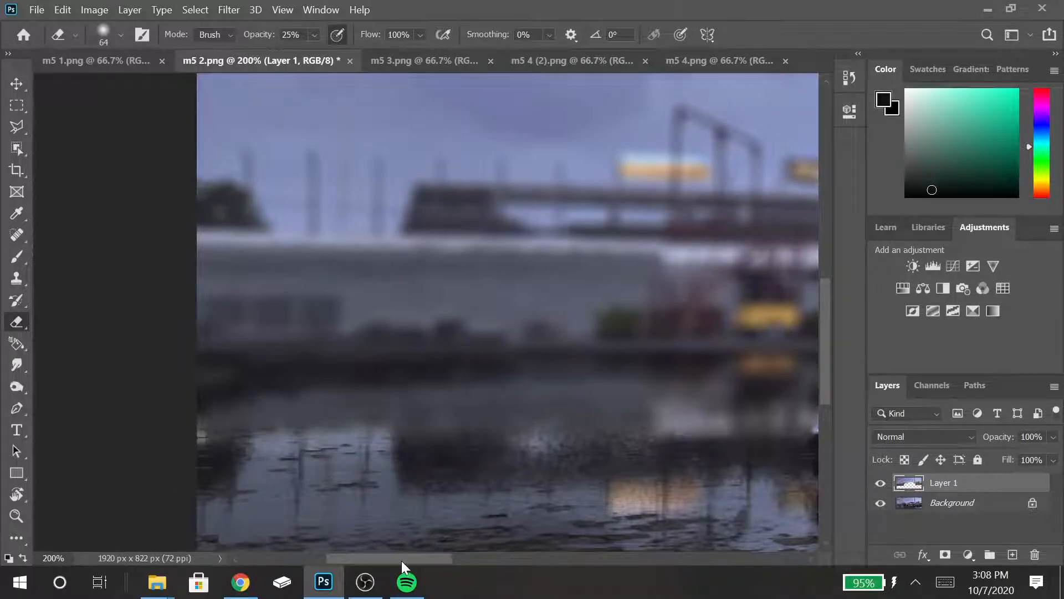
left_click_drag(403, 564, 446, 563)
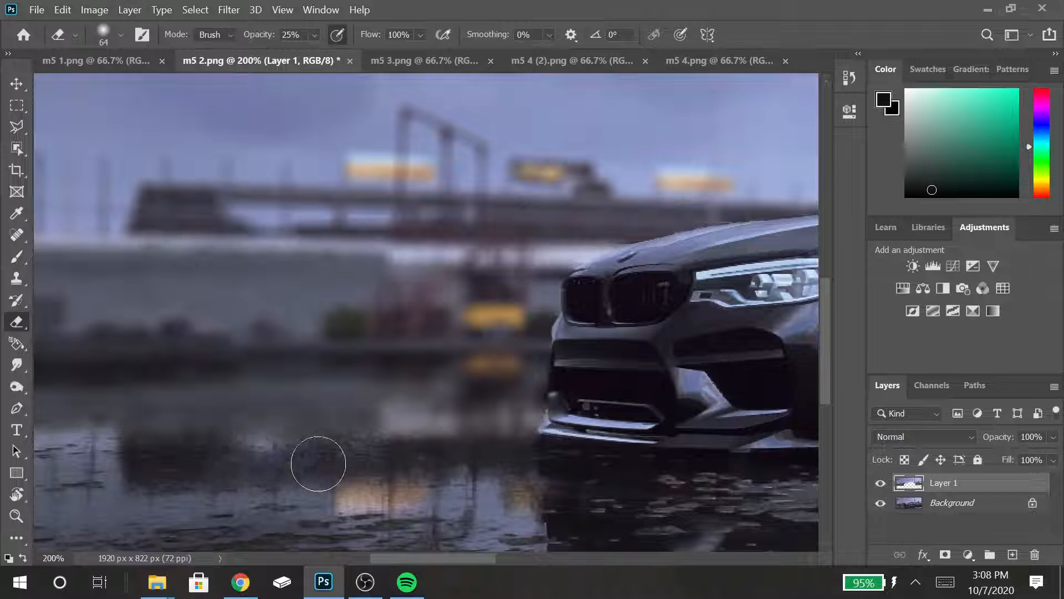
mouse_move(345, 451)
left_mouse_down()
mouse_move(428, 449)
mouse_move(421, 435)
mouse_move(450, 425)
mouse_move(519, 450)
mouse_move(547, 443)
left_mouse_up()
- Compare the whole image with Layer 1 hidden and shown to examine the blended blur
key("ctrl+minus")
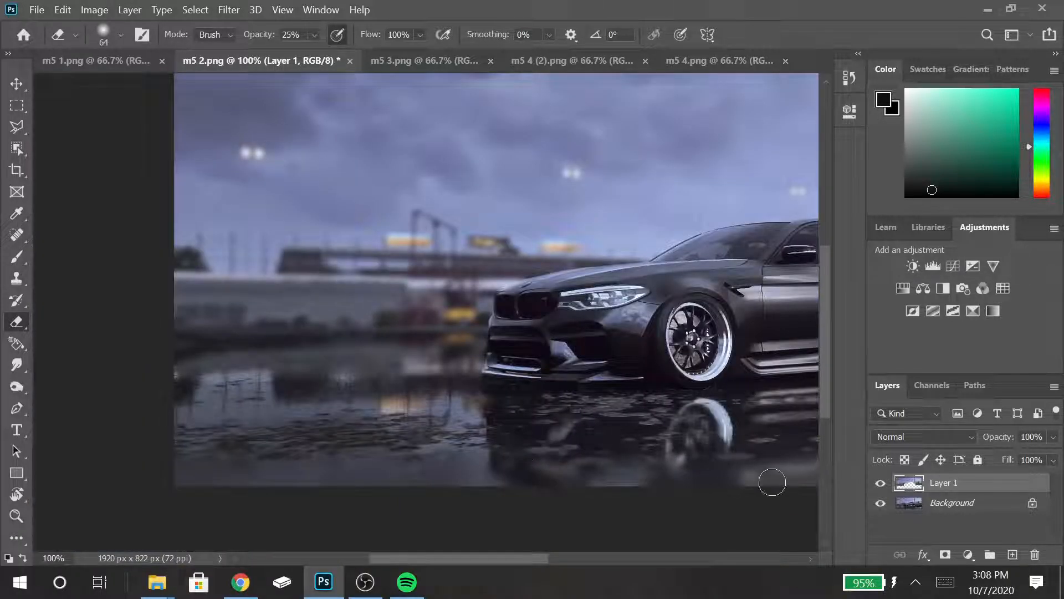
left_click(871, 483)
left_click(871, 483)
scroll(457, 276, "down", 3)
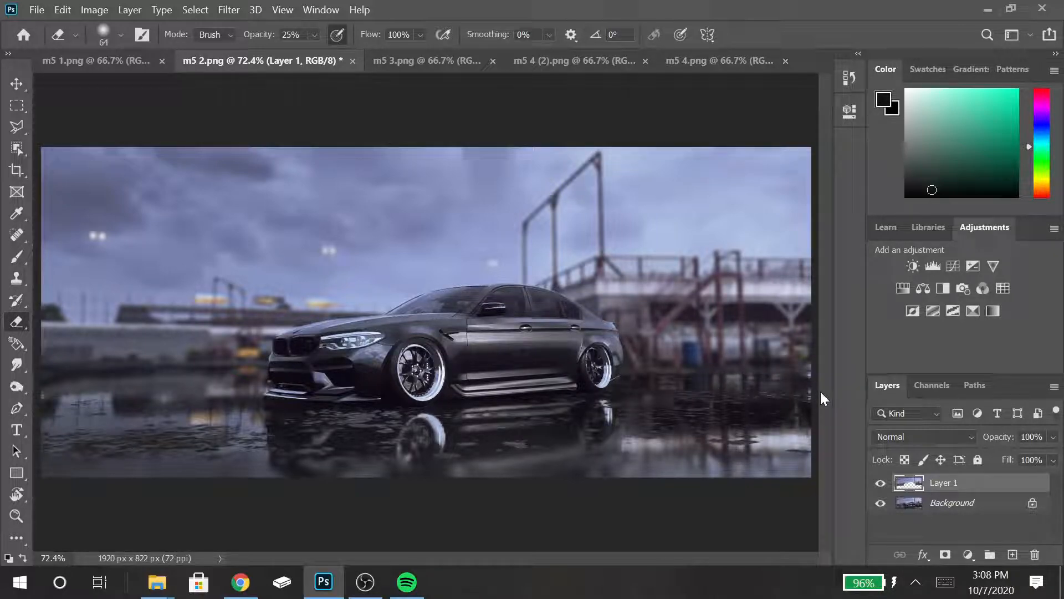
- Set up saving the image in PNG format to the finished pics folder inside Pictures > Photoshop files
key("ctrl+shift+s")
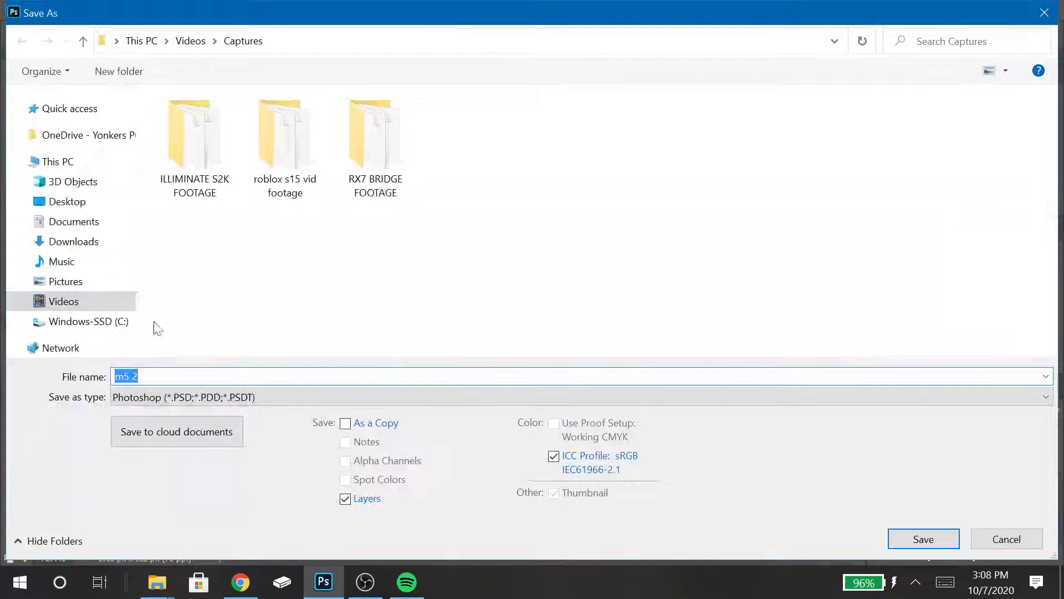
left_click(80, 283)
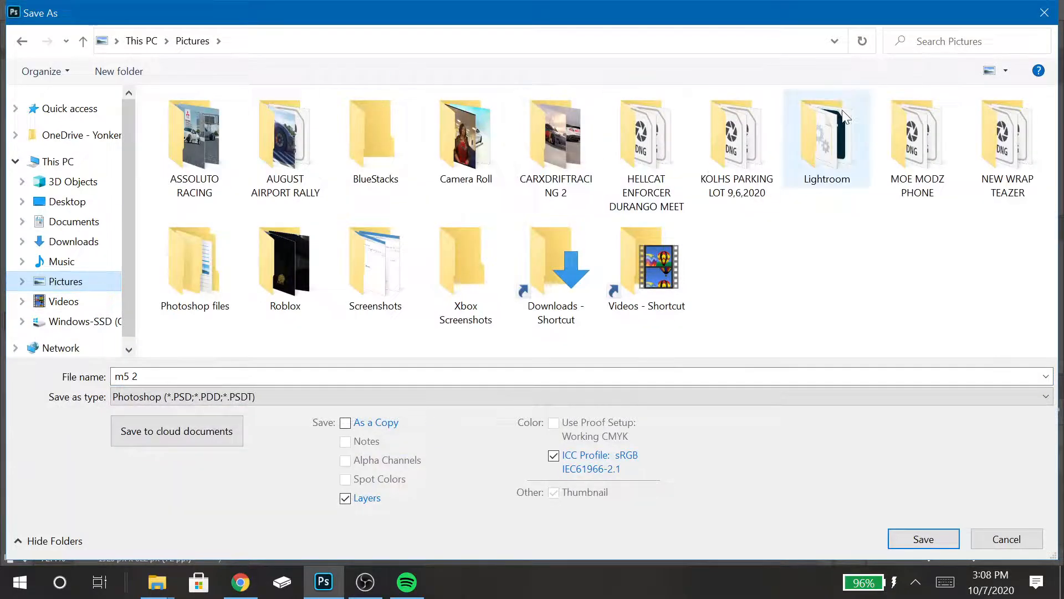
double_click(217, 269)
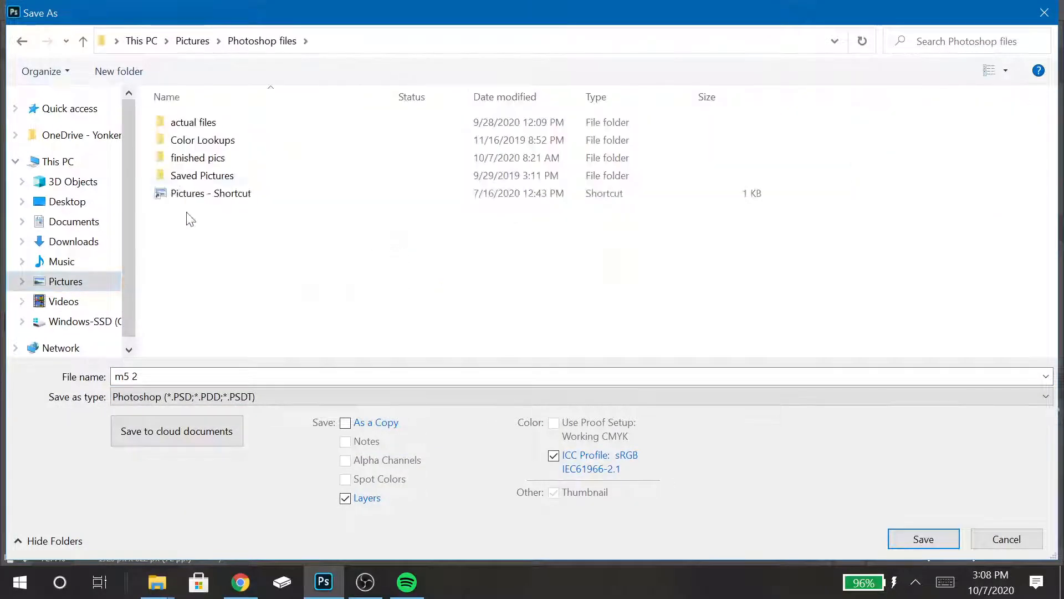
double_click(179, 157)
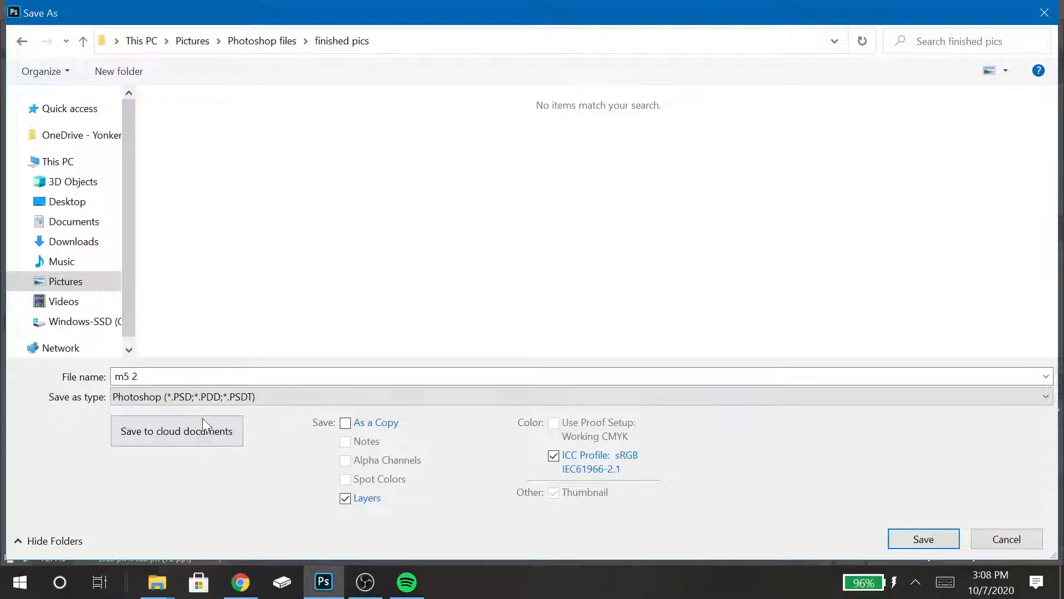
left_click(189, 398)
left_click(183, 321)
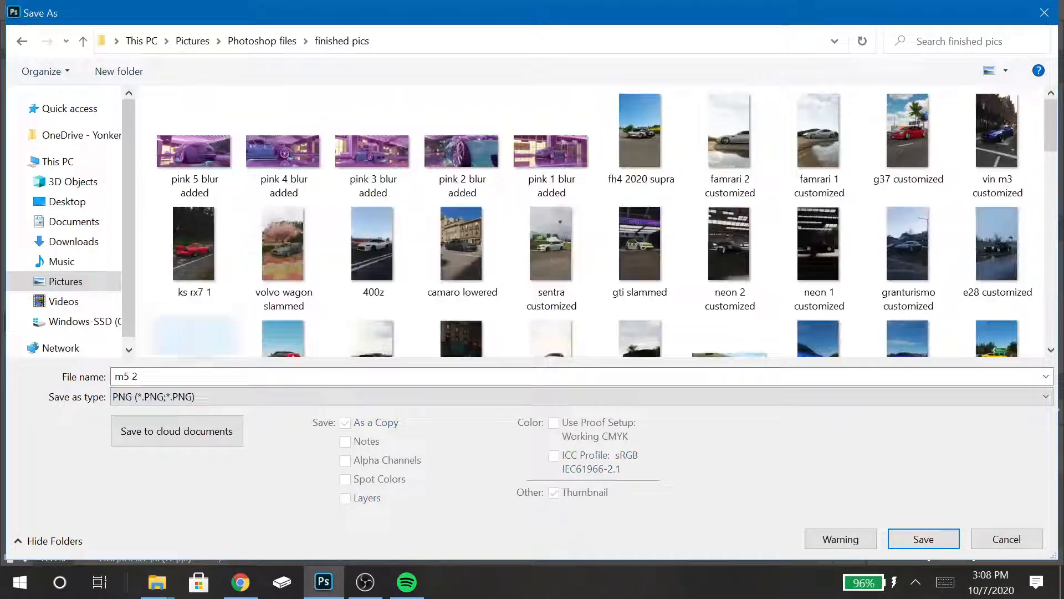
- Name the PNG copy "m5 2 blr" and save it with the smallest file size option
left_click(194, 377)
key("BackSpace")
type("m5 2")
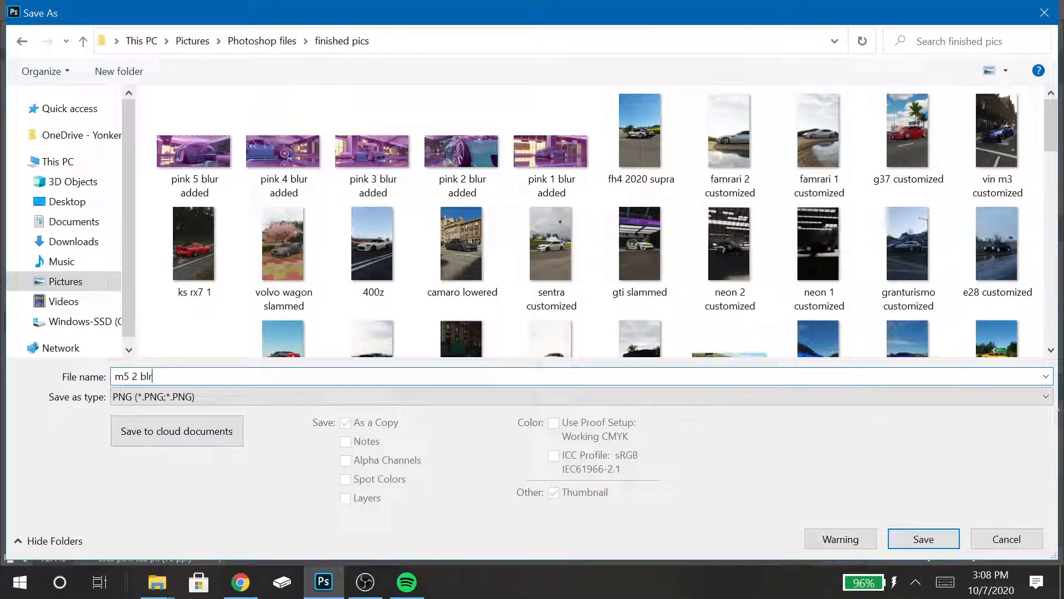
key("Return")
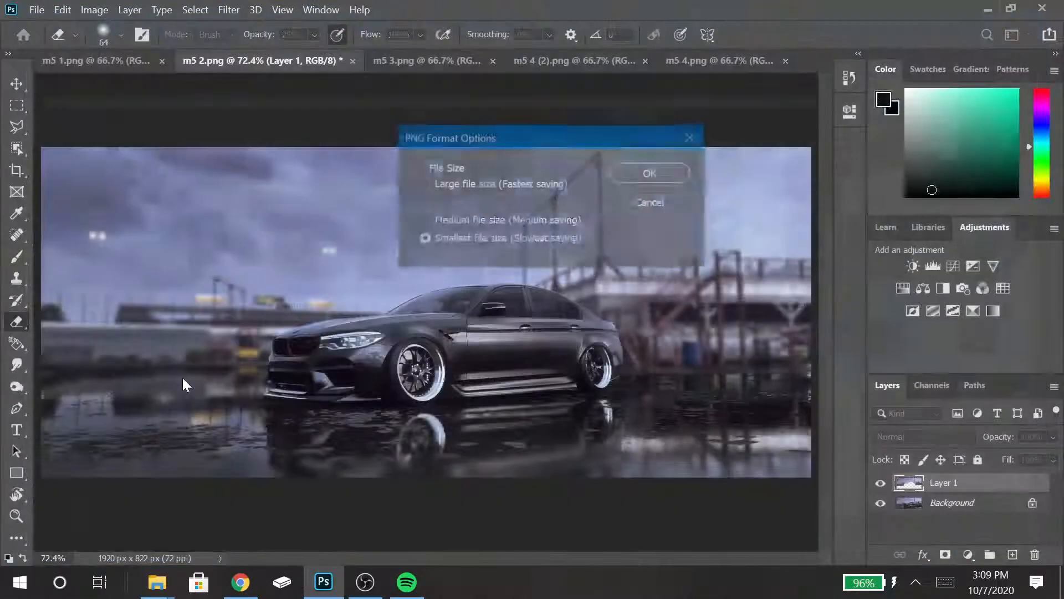
left_click(643, 173)
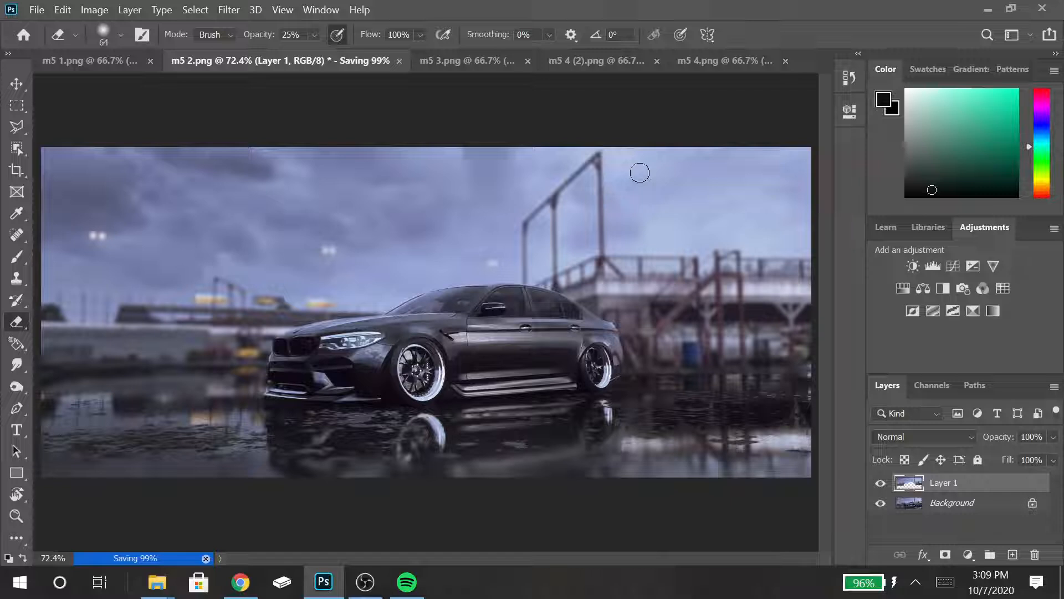
- Switch to Chrome and load discord.com in a new tab beside the YouTube Studio stream page
key("super")
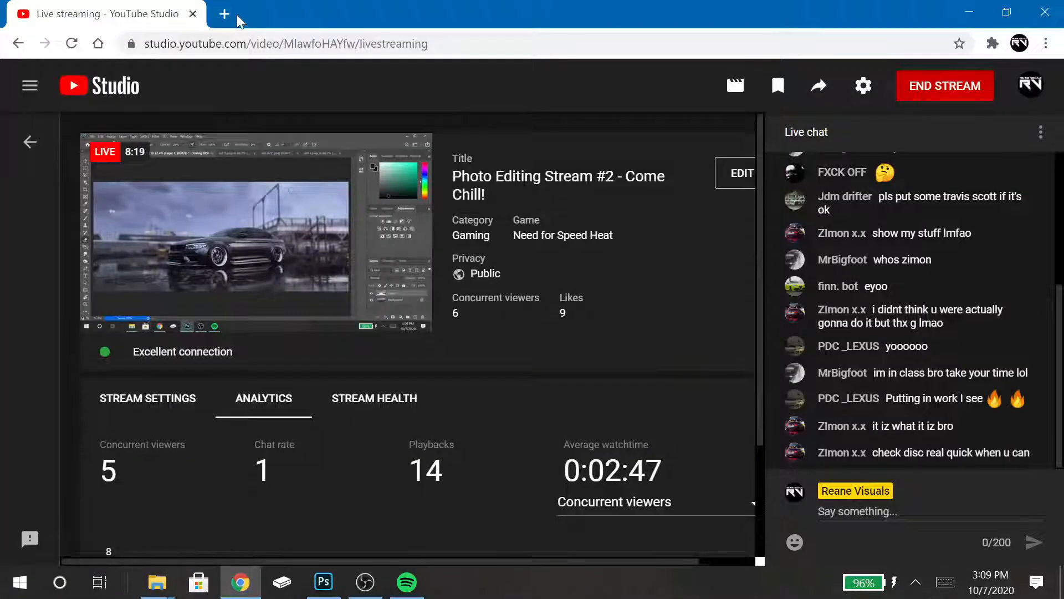
left_click(237, 18)
type("disc")
key("Return")
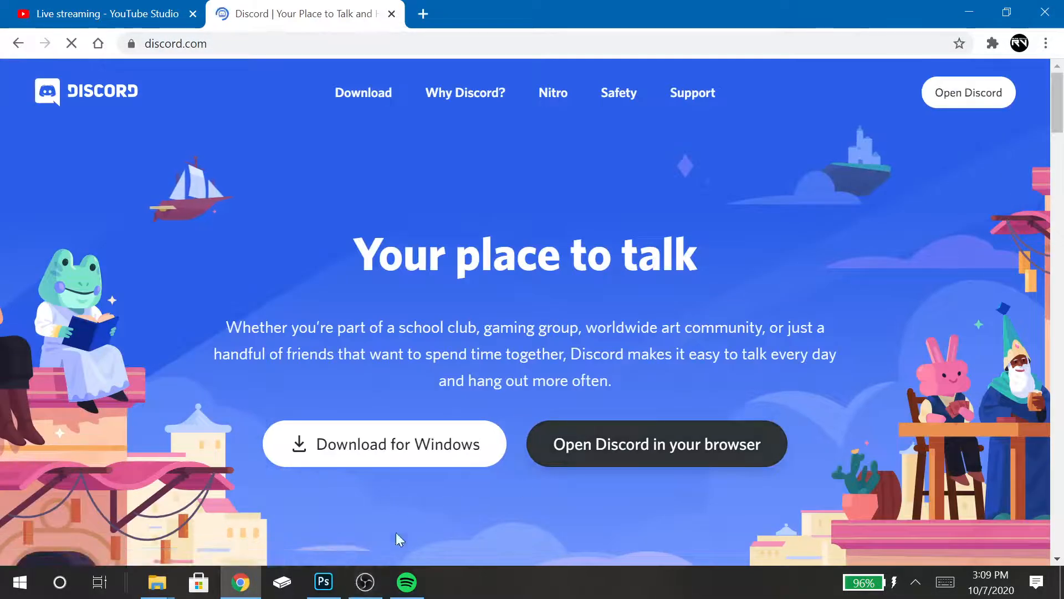
- Check the stream status in OBS, then return to Photoshop and activate the Move tool
left_click(324, 591)
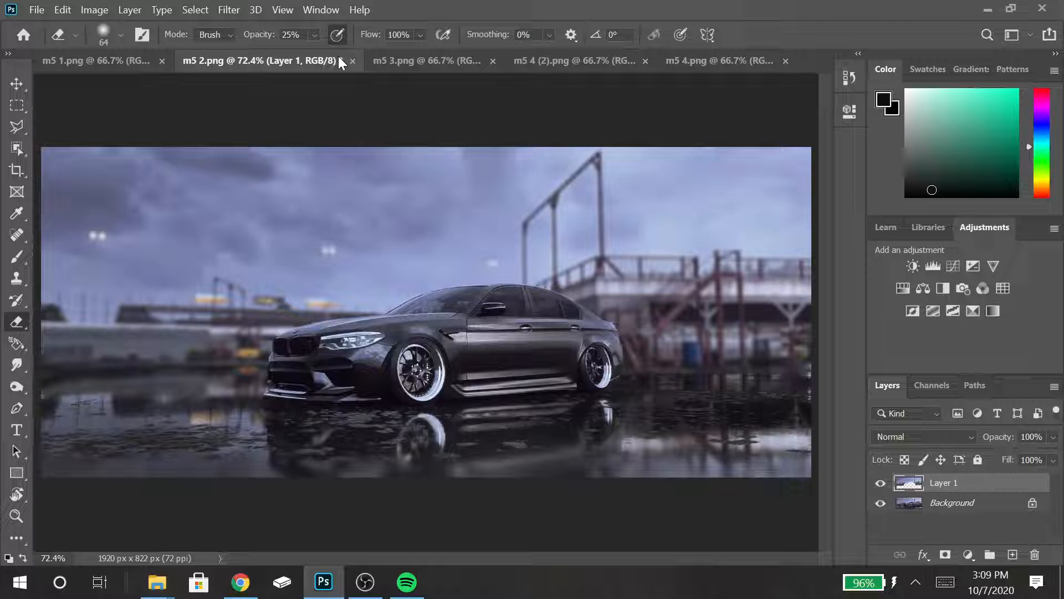
left_click(365, 582)
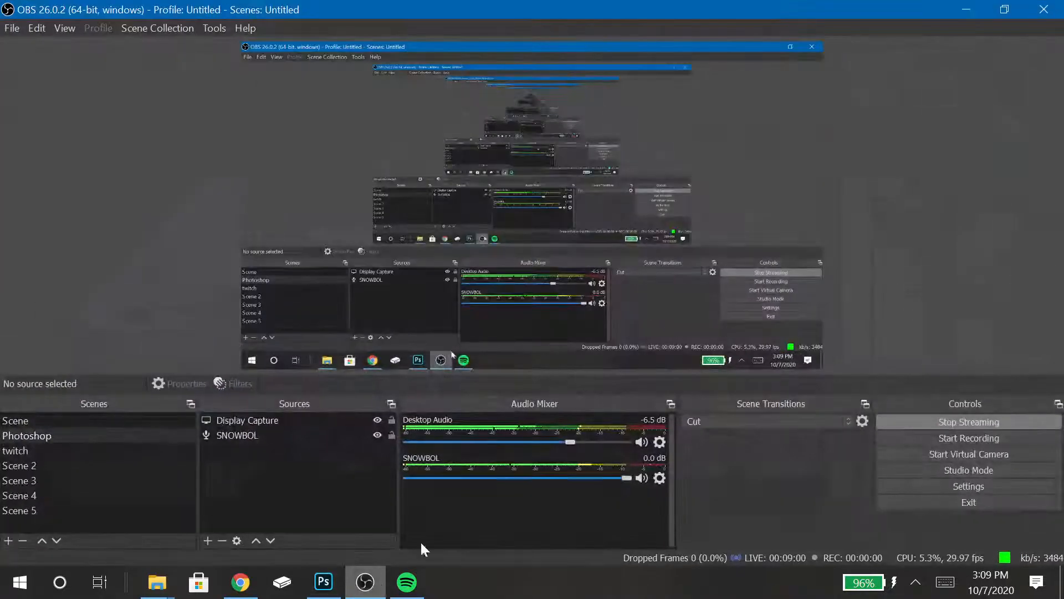
left_click(326, 584)
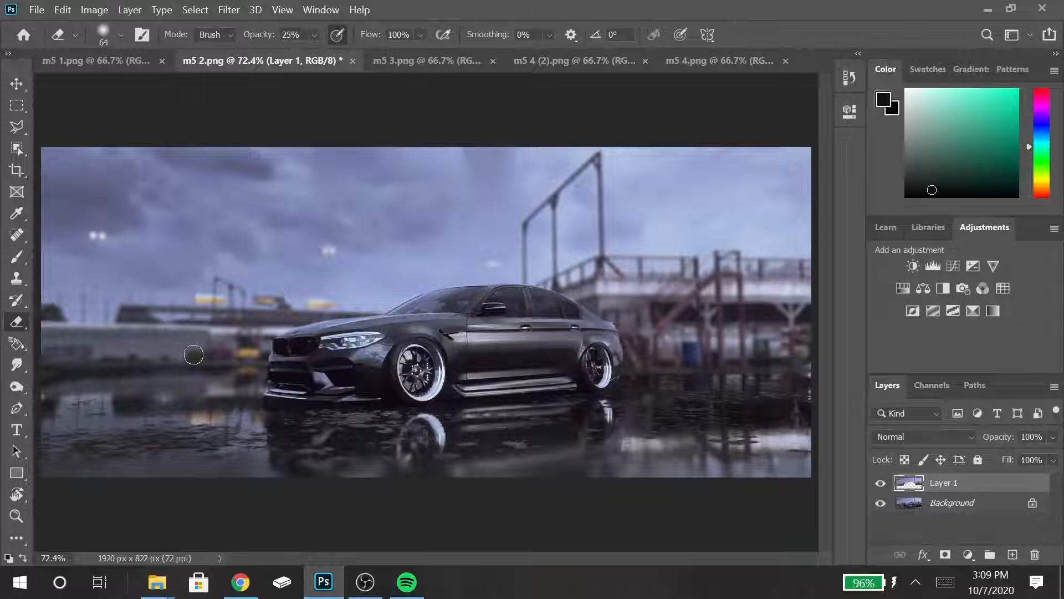
key("v")
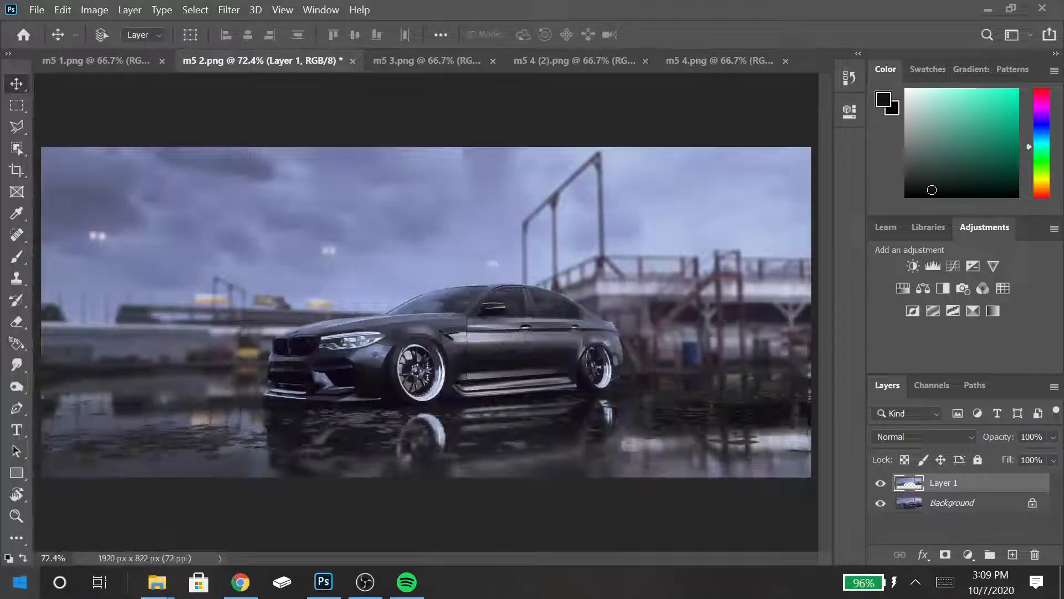
- Search the computer's apps for Lightroom and launch Lightroom Classic
key("super")
type("ligh")
left_click(19, 582)
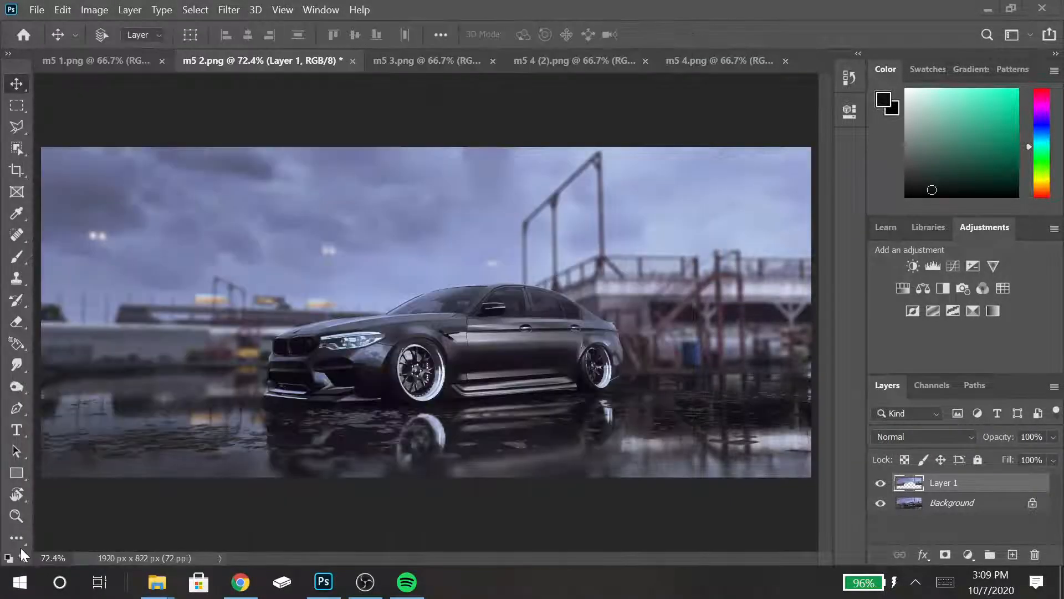
- Switch to Chrome, open the Discord web app, and bring its window back in front of Lightroom
left_click(242, 585)
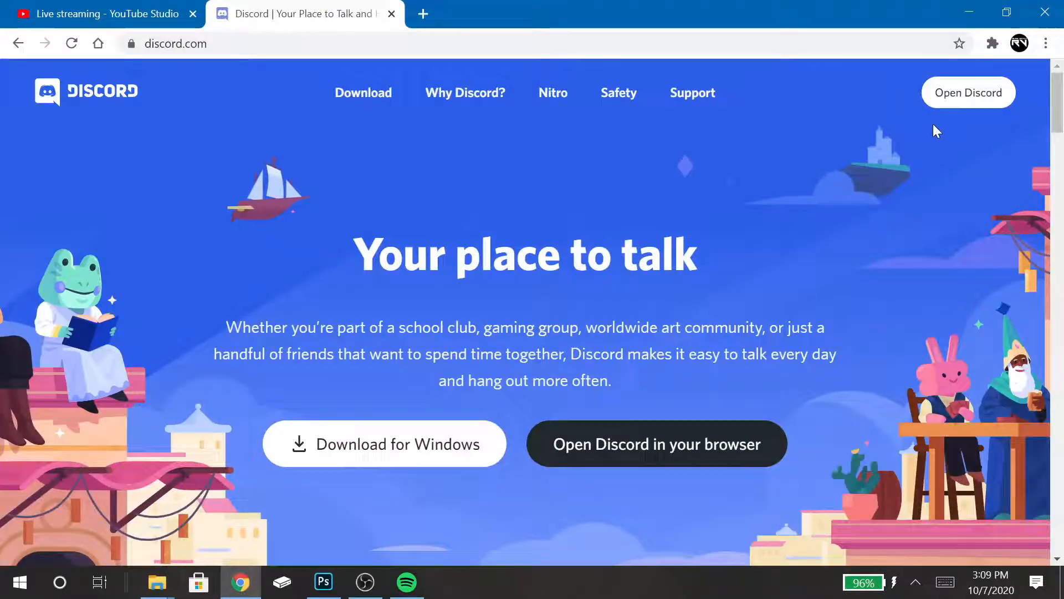
left_click(951, 96)
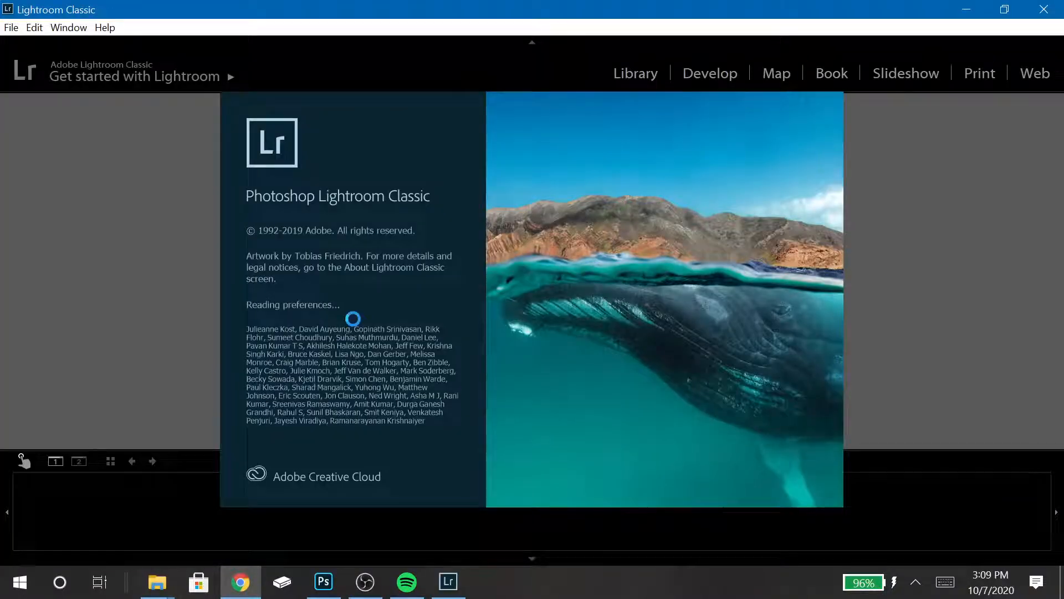
left_click(239, 582)
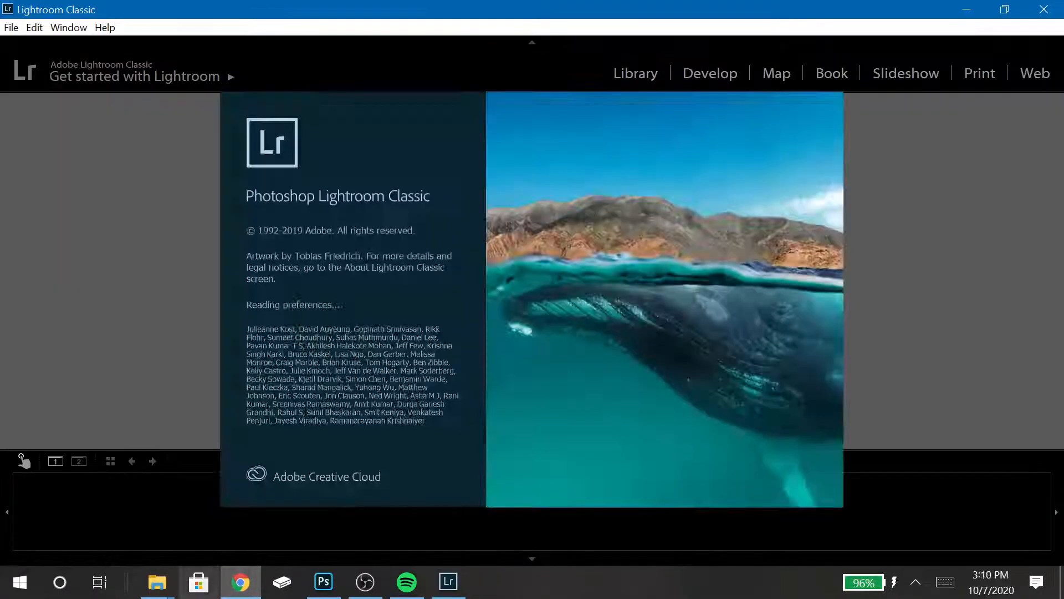
left_click(237, 583)
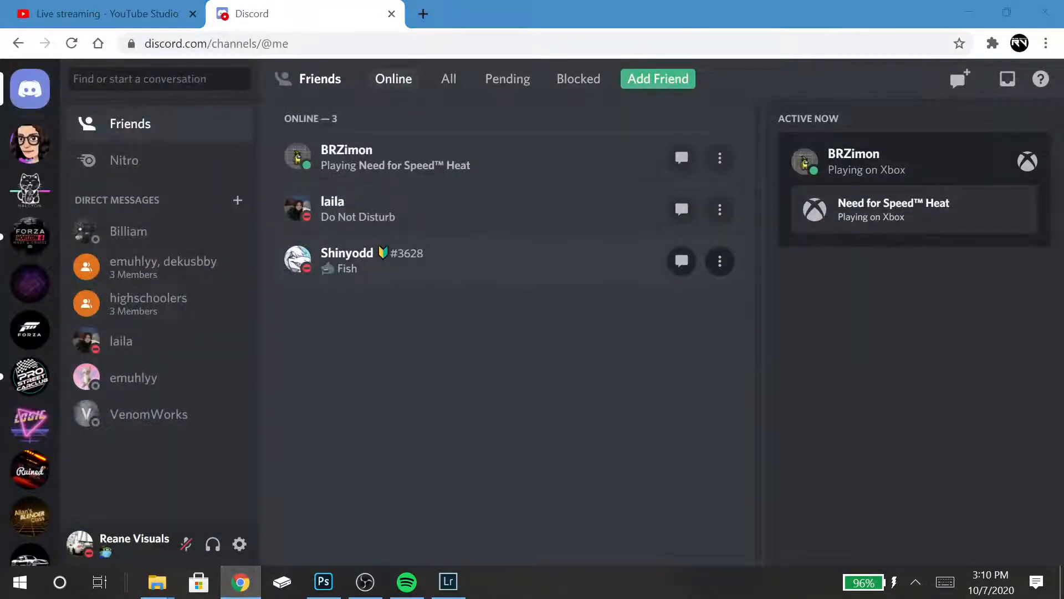
left_click(99, 582)
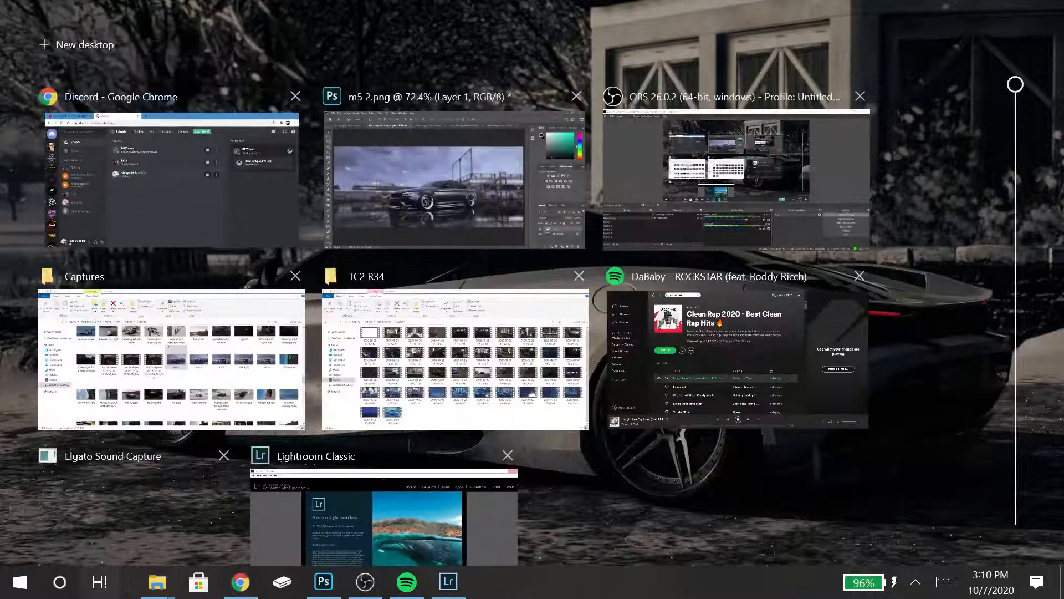
left_click(172, 180)
- Open the photogods channel in the Pictures category of the SpecAgentDiscord server
scroll(30, 310, "down", 4)
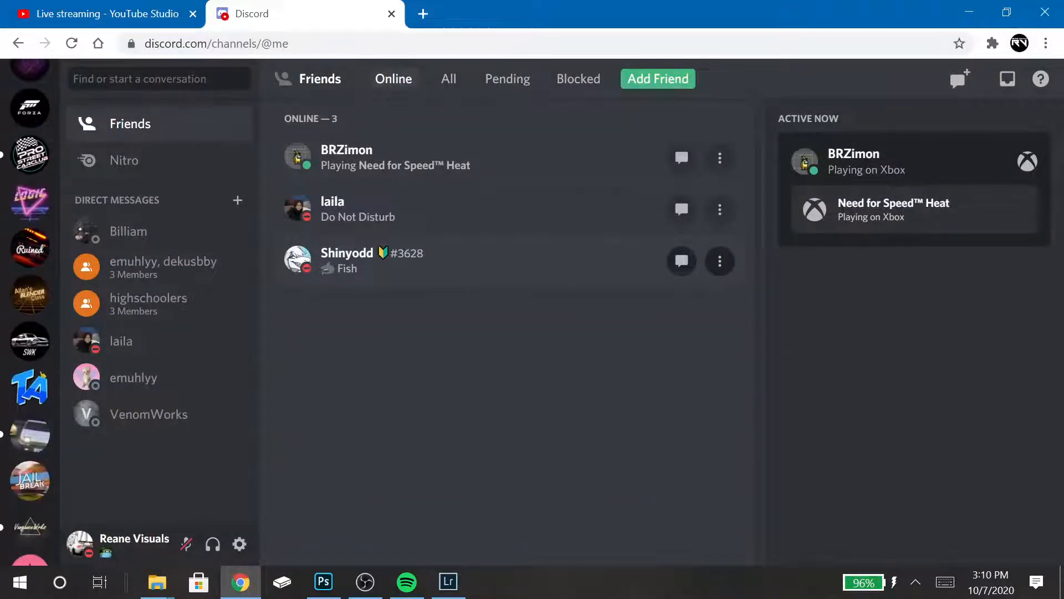
left_click(30, 435)
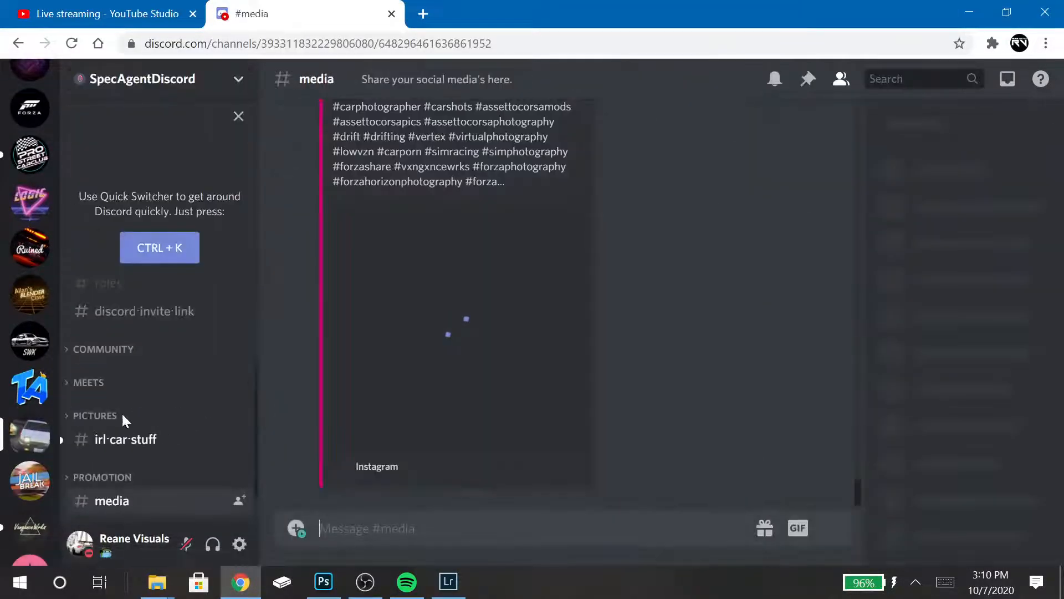
left_click(93, 416)
left_click(123, 440)
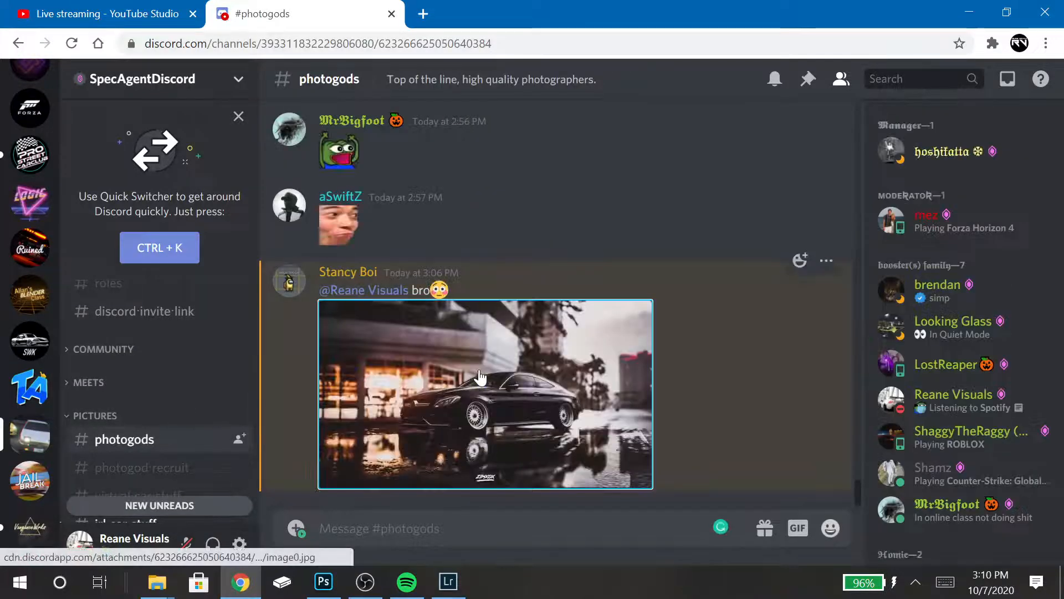
- Open the posted black car photo at its original size, examine its editing up close, and return to Photoshop
left_click(479, 372)
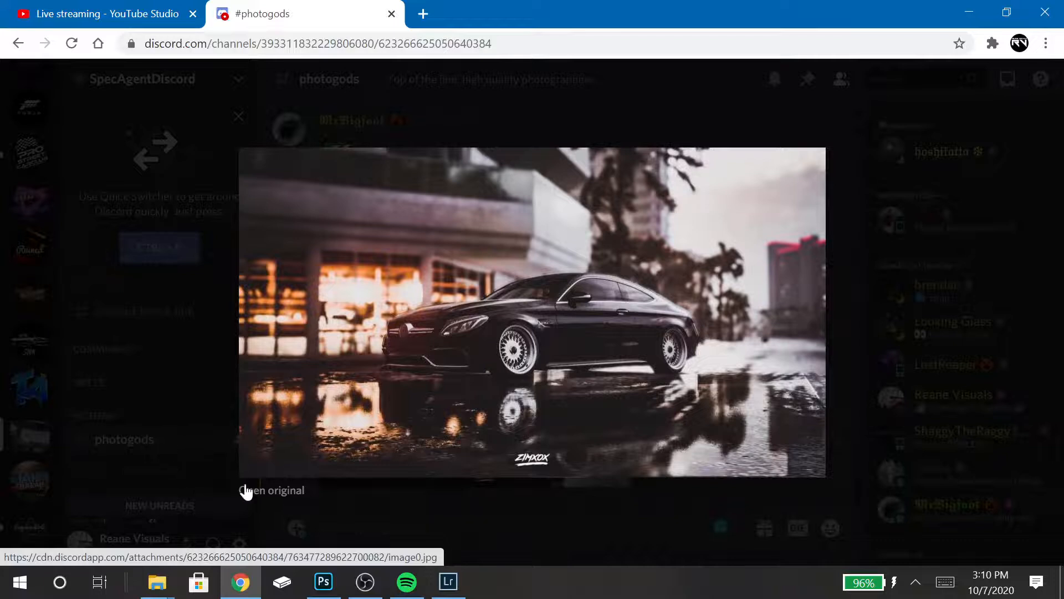
left_click(244, 490)
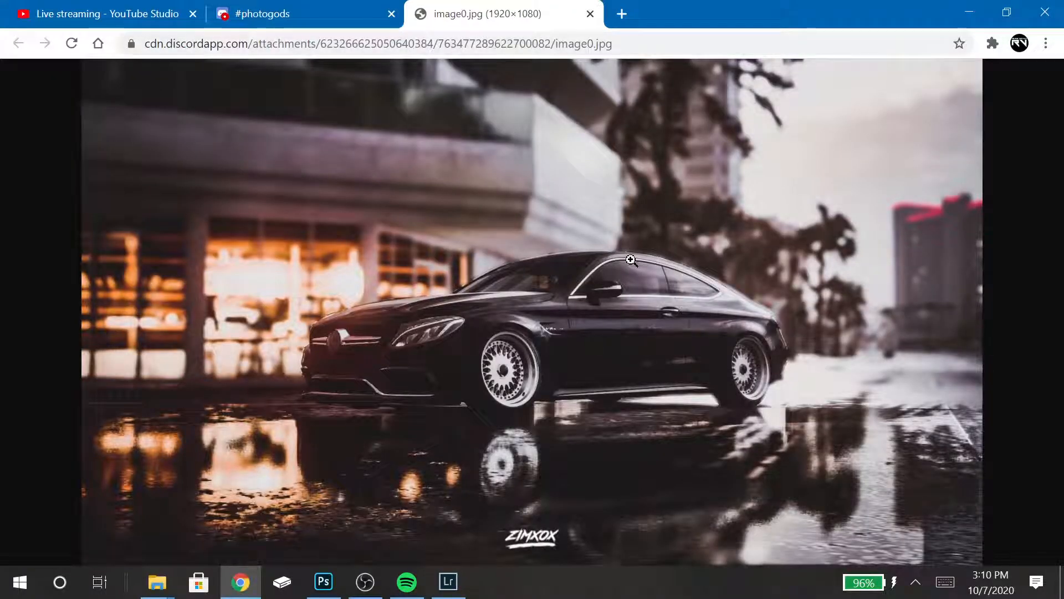
left_click(630, 260)
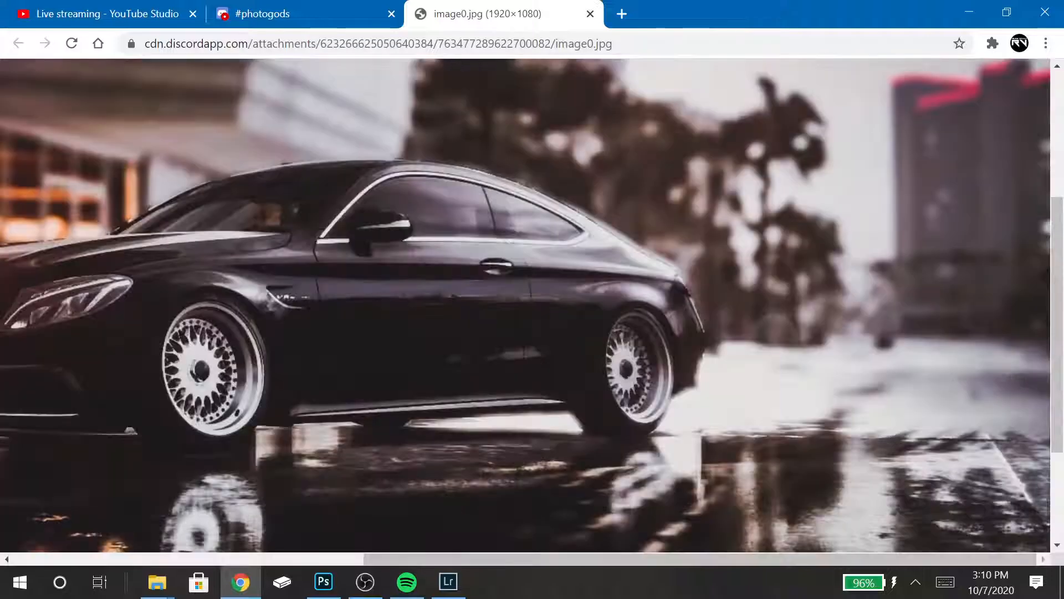
scroll(631, 260, "down", 2)
left_click(631, 260)
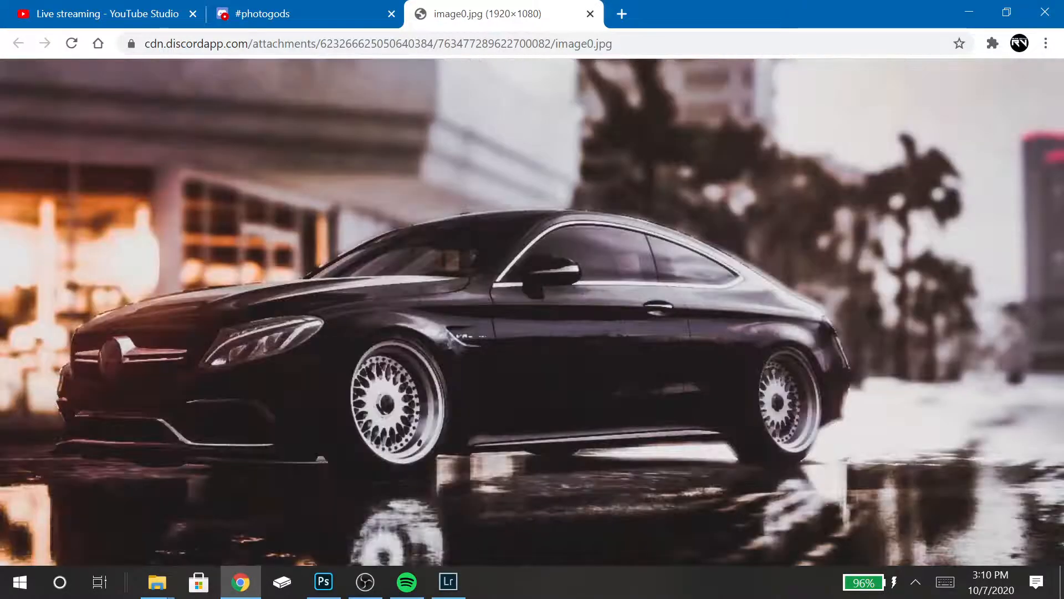
scroll(692, 315, "down", 5)
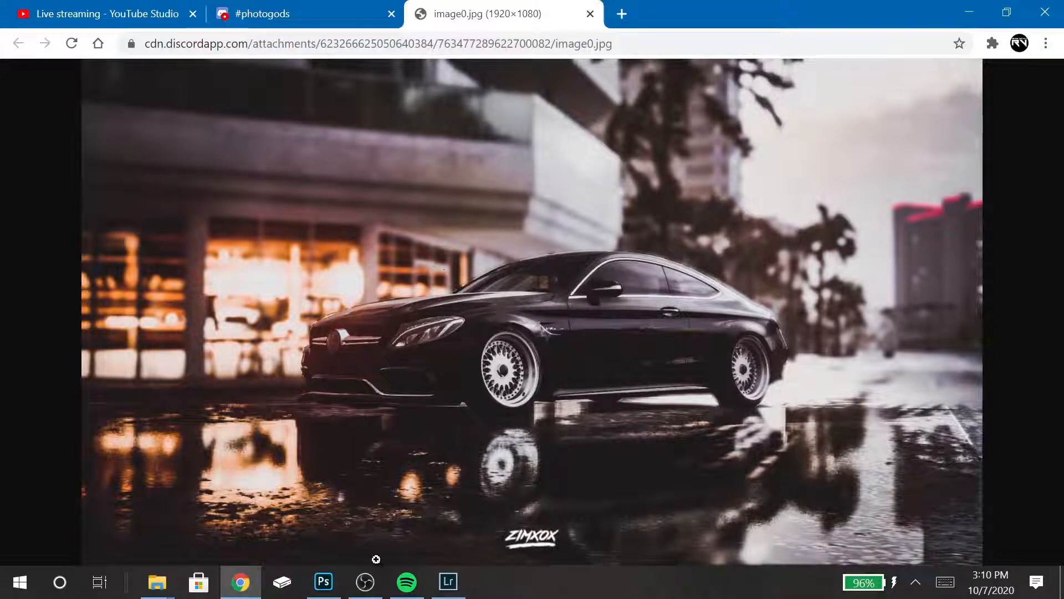
left_click(333, 583)
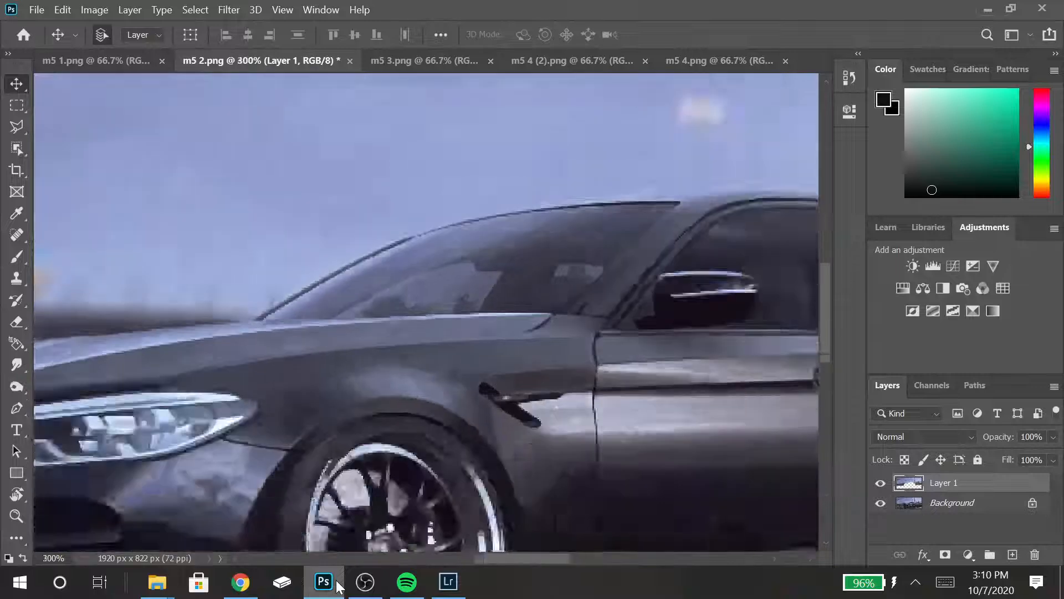
- View the whole M5 image, switch to Chrome, and examine the posted black car photo's front end and overall editing
key("ctrl+minus")
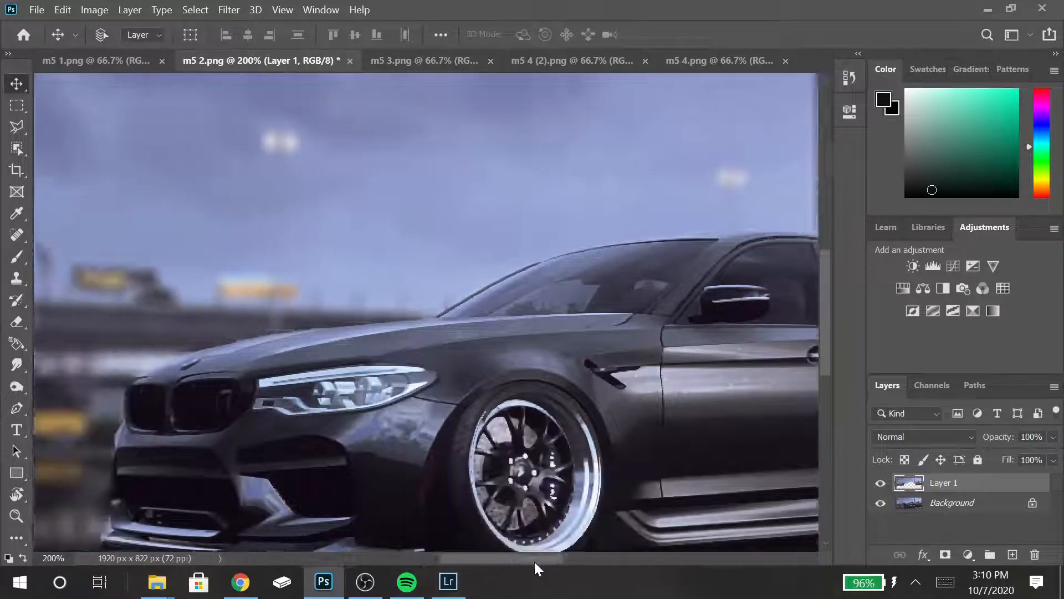
key("ctrl+minus")
key("ctrl+minus")
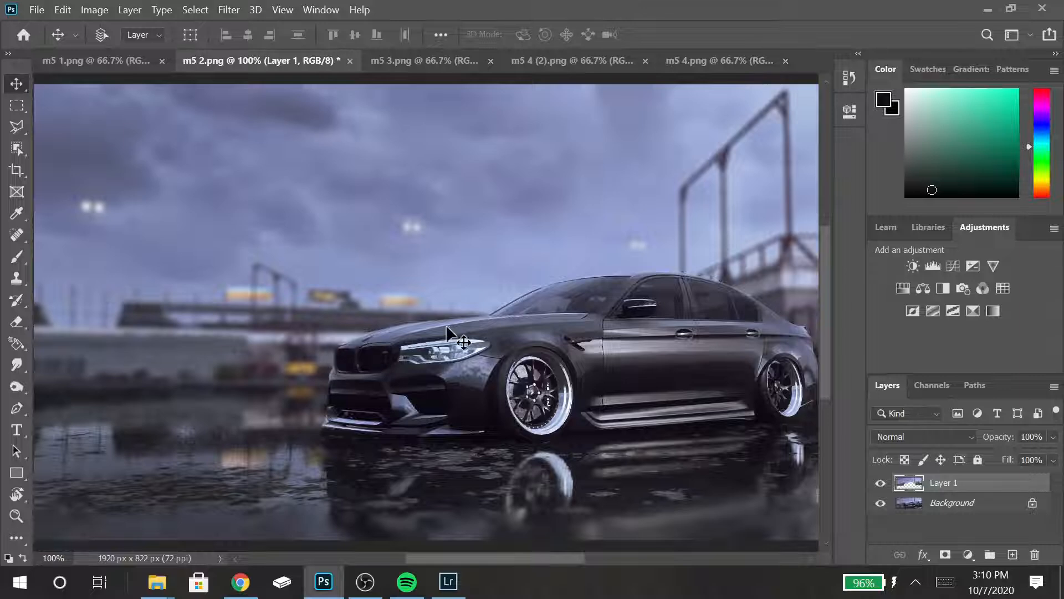
left_click(239, 582)
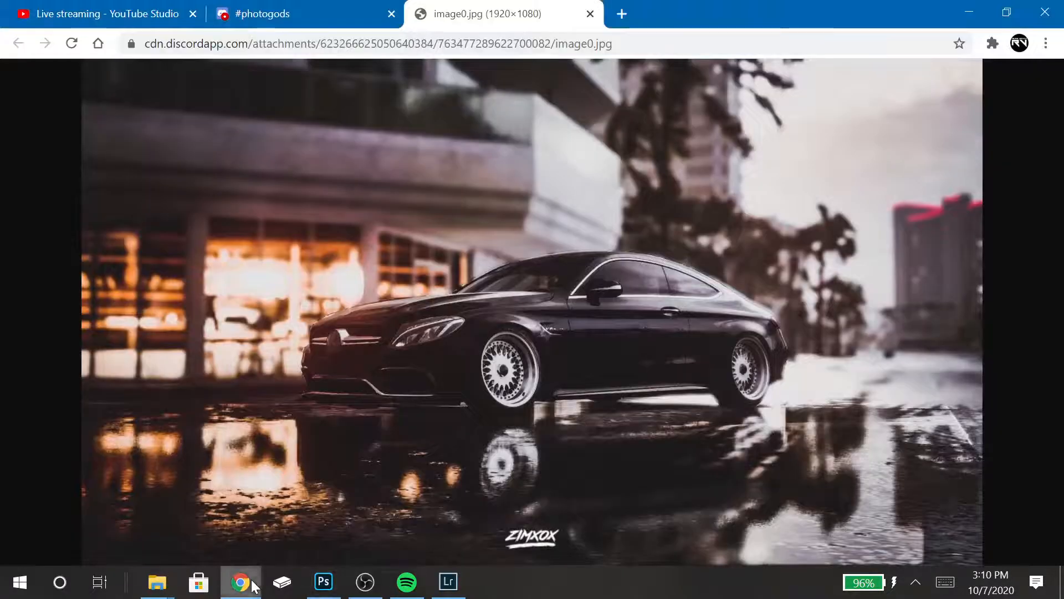
left_click(343, 344)
scroll(565, 260, "up", 5)
left_click(565, 260)
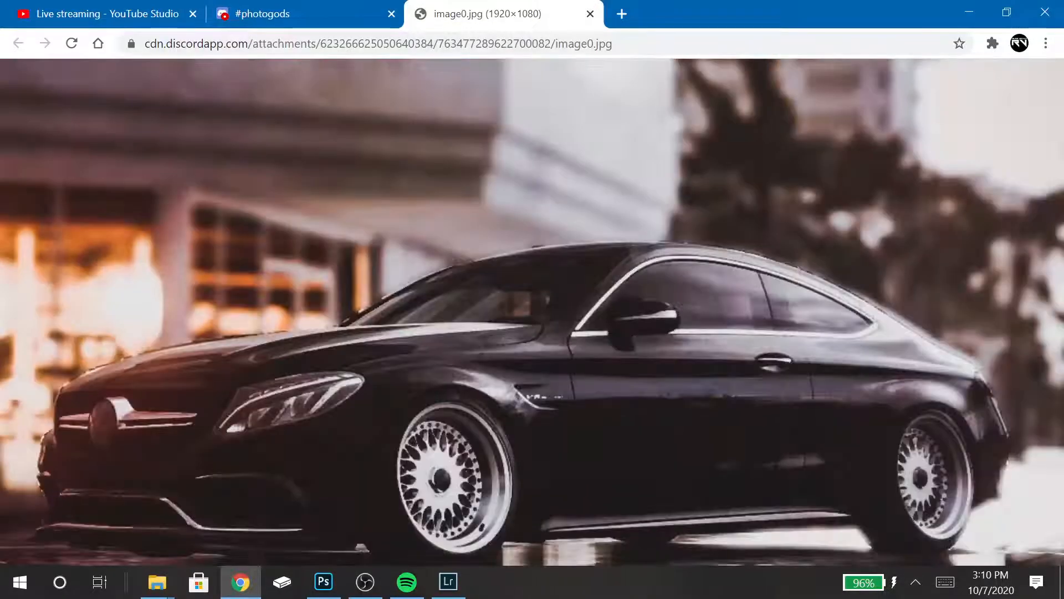
scroll(532, 311, "left", 3)
scroll(459, 432, "up", 3)
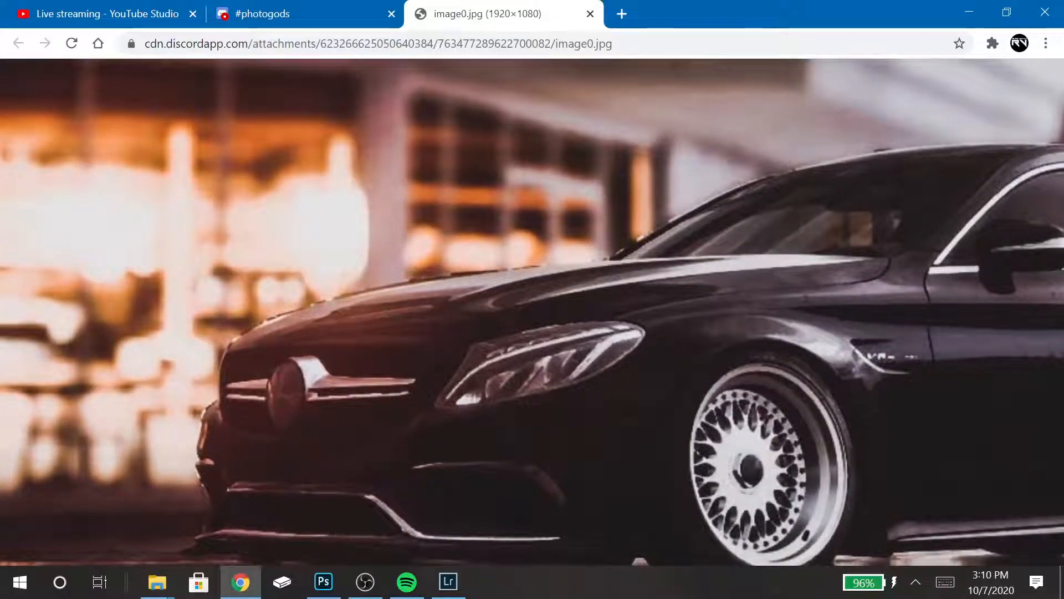
scroll(532, 312, "down", 5)
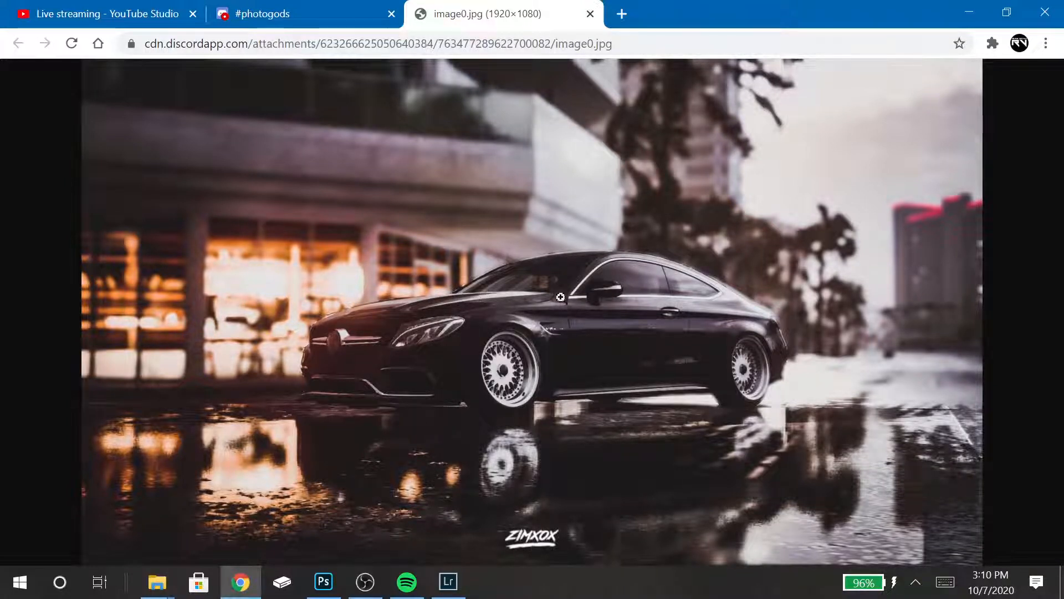
left_click(578, 326)
left_click(578, 325)
- Close the full-size car photo and Discord pages in Chrome and switch to Lightroom Classic
left_click(590, 14)
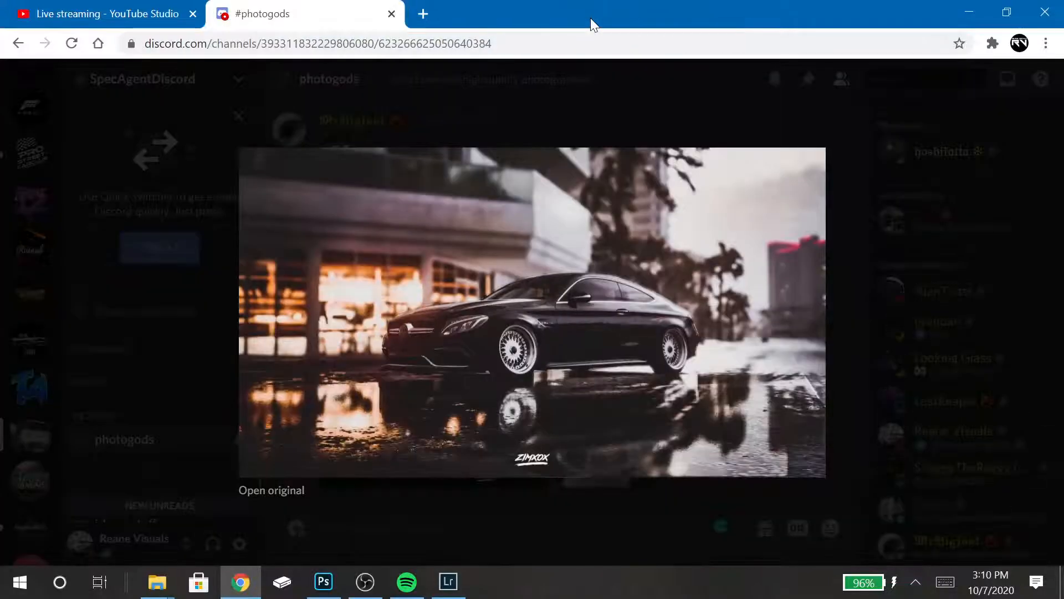
left_click(392, 14)
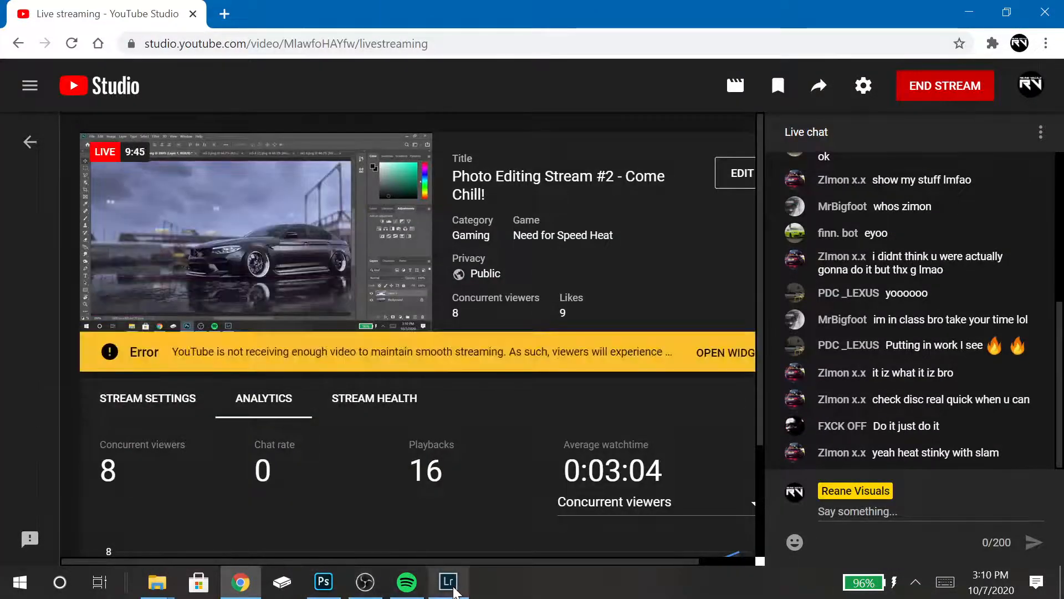
mouse_move(454, 591)
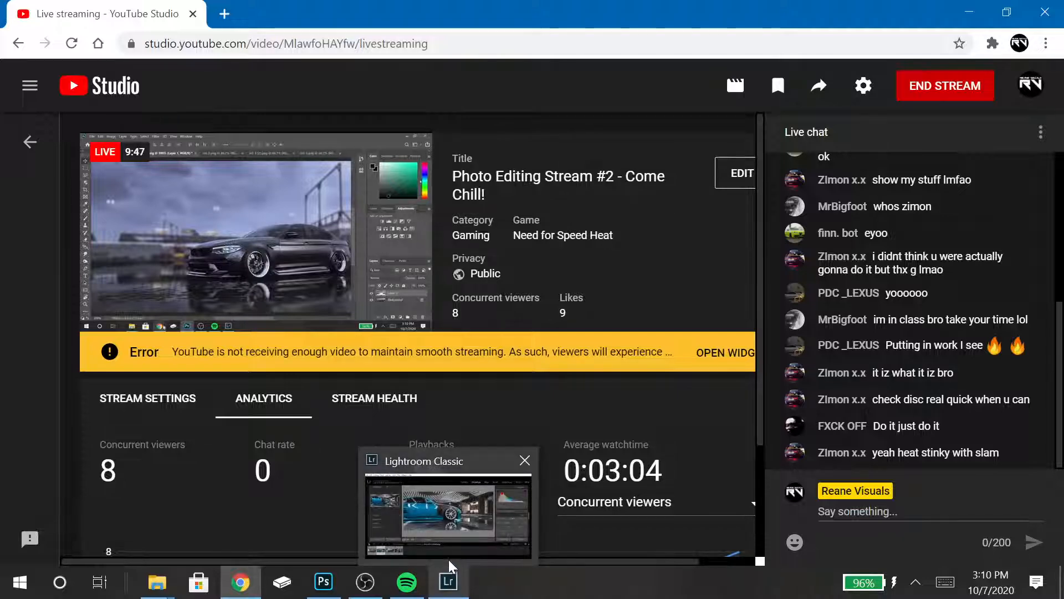
left_click(451, 564)
left_click(449, 577)
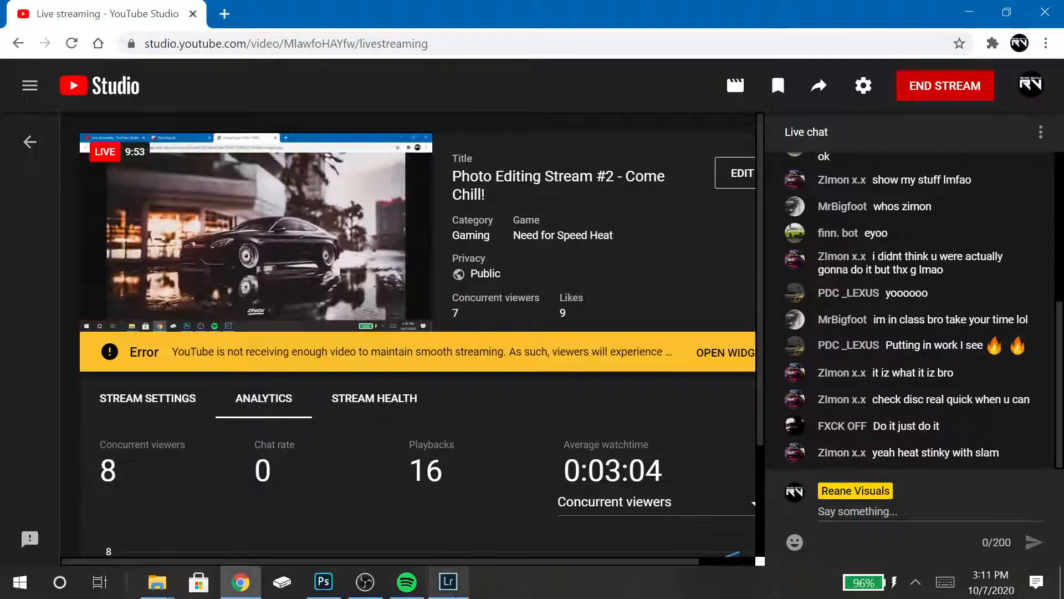
left_click(454, 594)
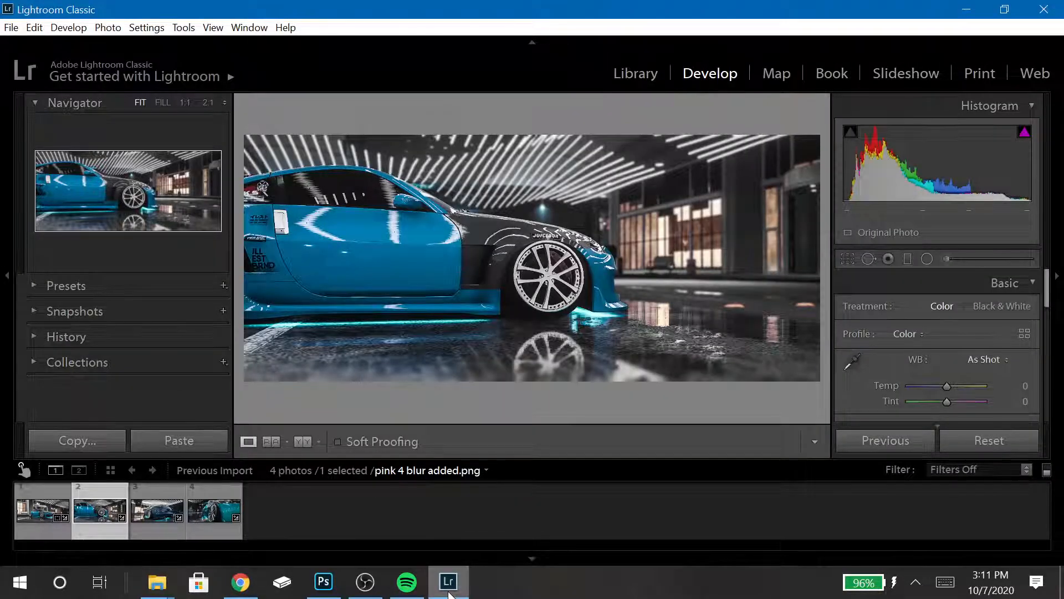
- Check the stream in OBS and the live chat in YouTube Studio, and return to Lightroom Classic
left_click(365, 581)
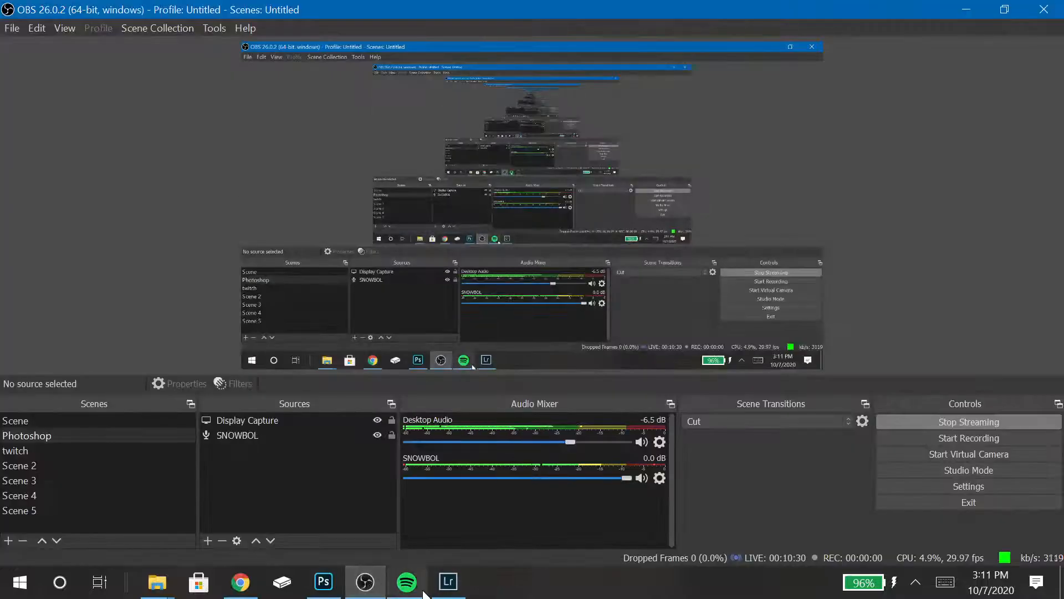
left_click(407, 582)
left_click(240, 582)
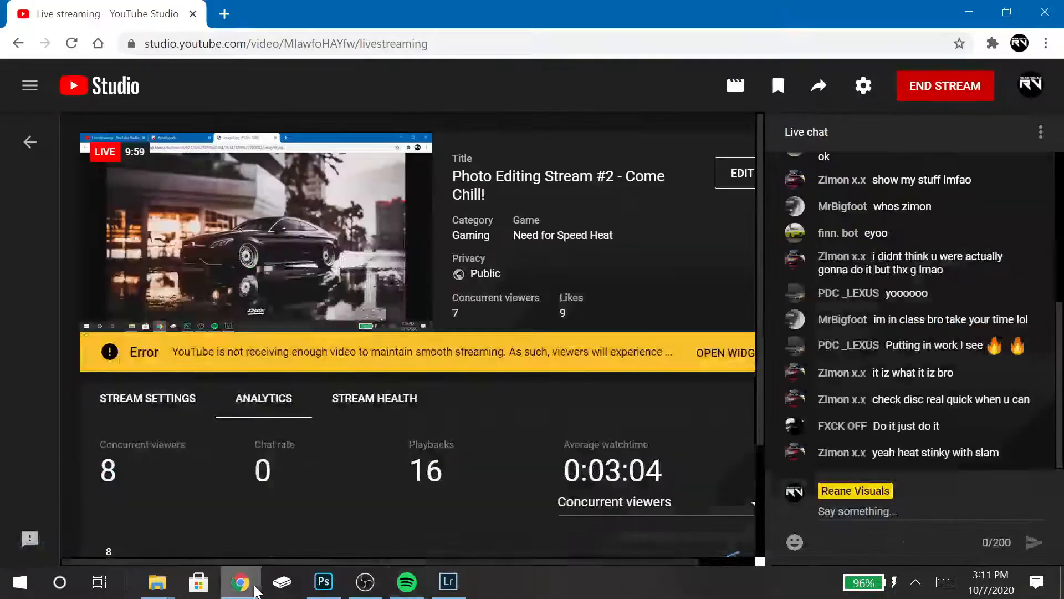
left_click(453, 581)
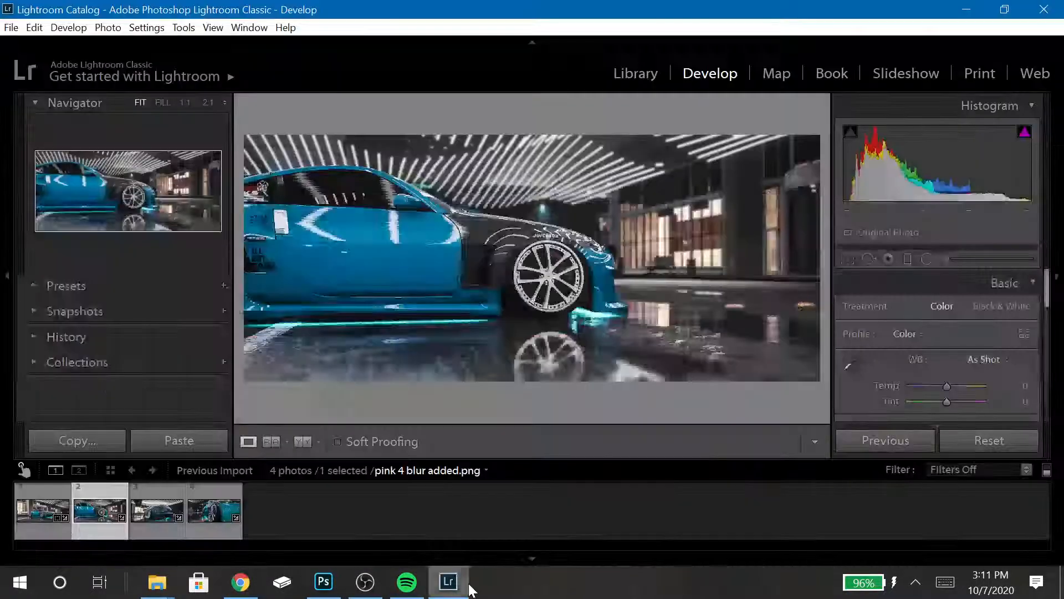
- Open pink 3 blur added.png and examine the blue car's front wheel and bodywork up close
left_click(26, 525)
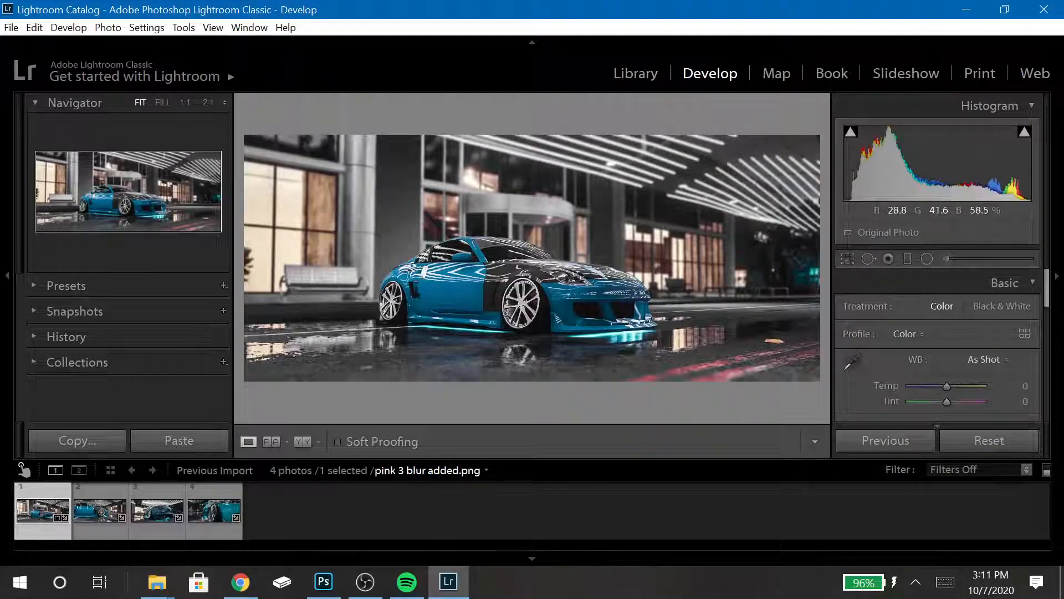
left_click(547, 290)
left_click(559, 244)
left_click(551, 292)
scroll(551, 292, "up", 5)
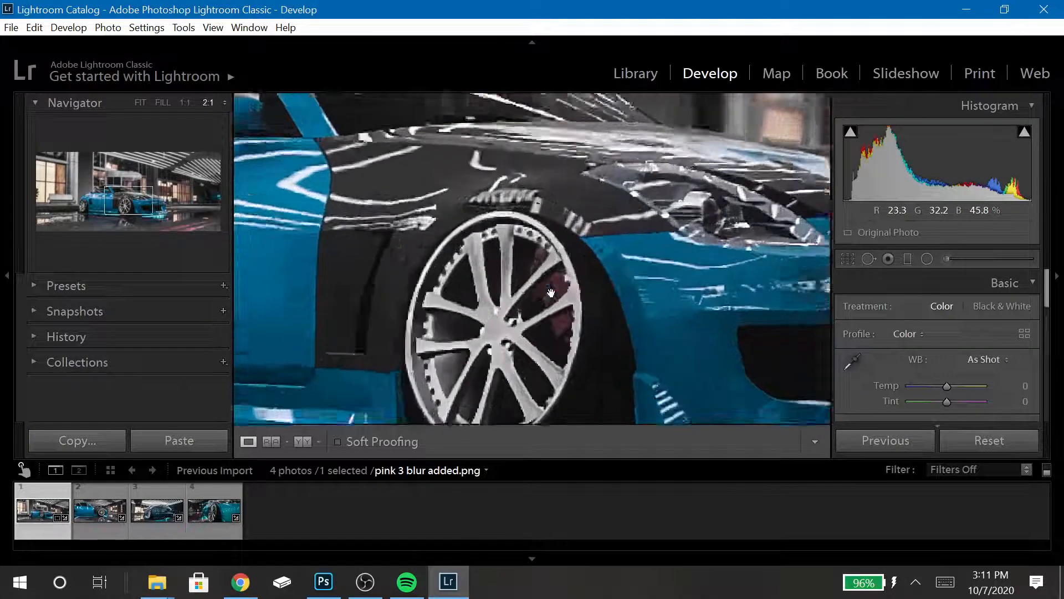
left_click_drag(396, 218, 677, 252)
scroll(404, 238, "down", 5)
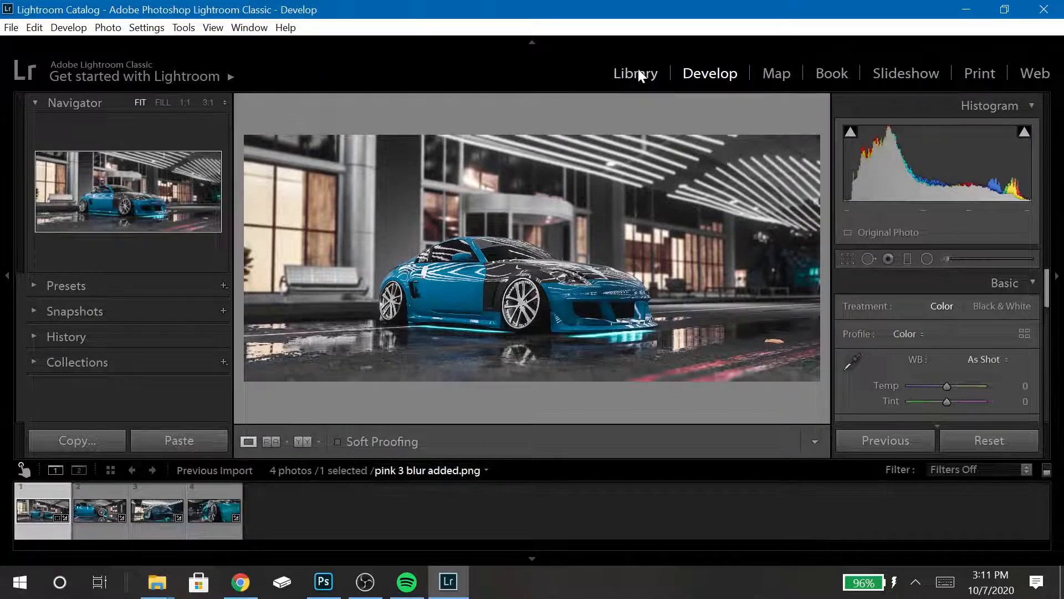
- Compare the before and after versions of the four blue car photos side by side
left_click(302, 441)
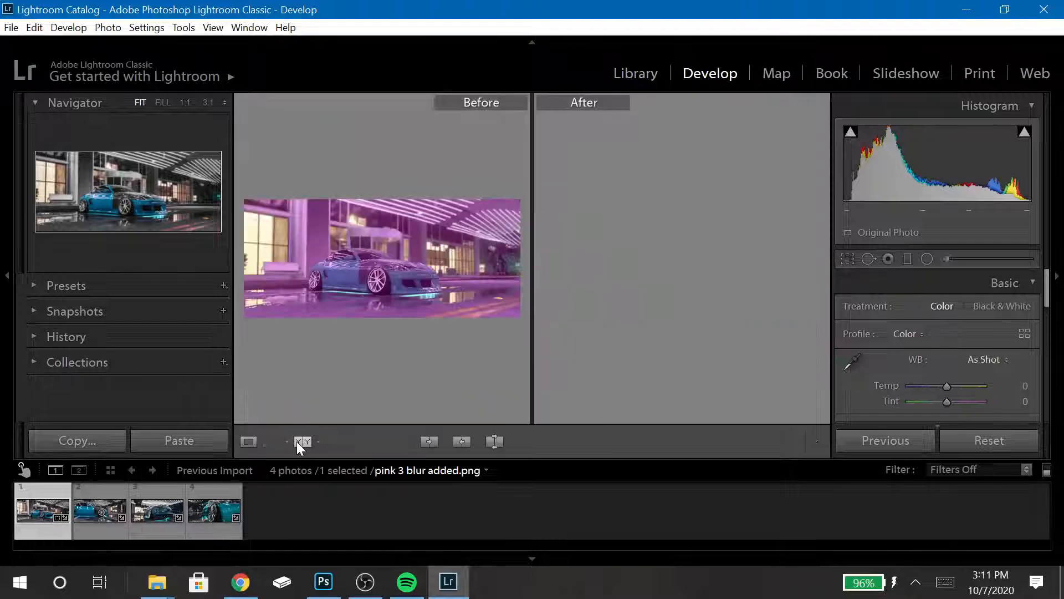
left_click(382, 271)
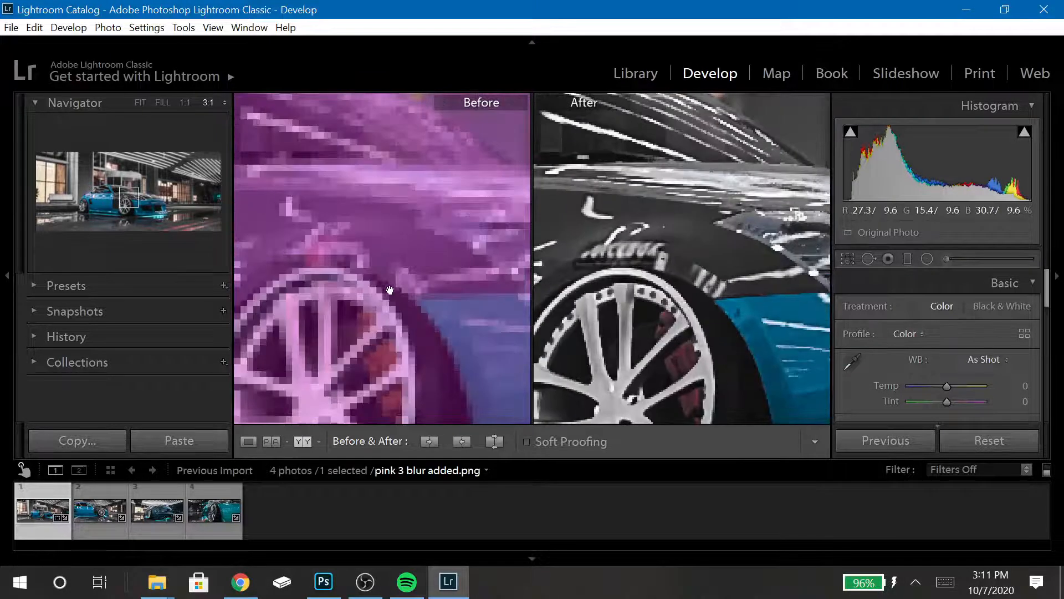
left_click(436, 245)
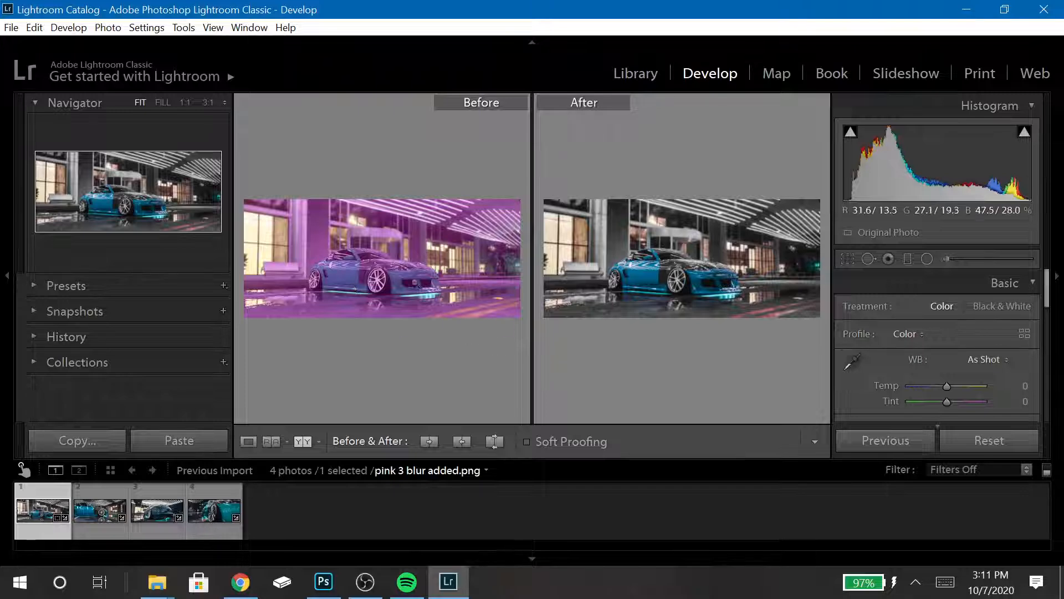
left_click(97, 497)
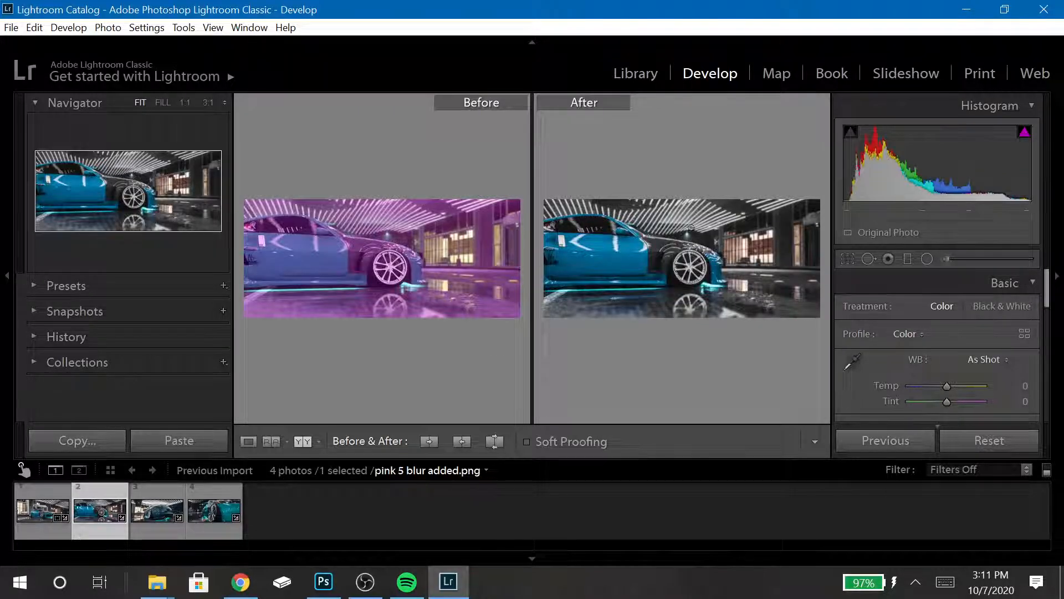
left_click(166, 520)
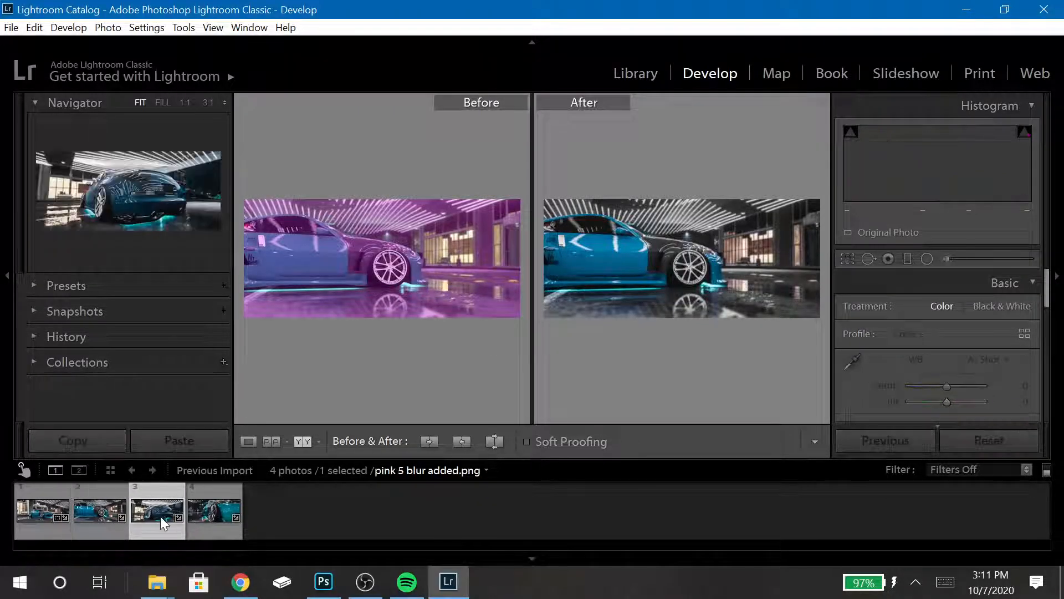
left_click(217, 503)
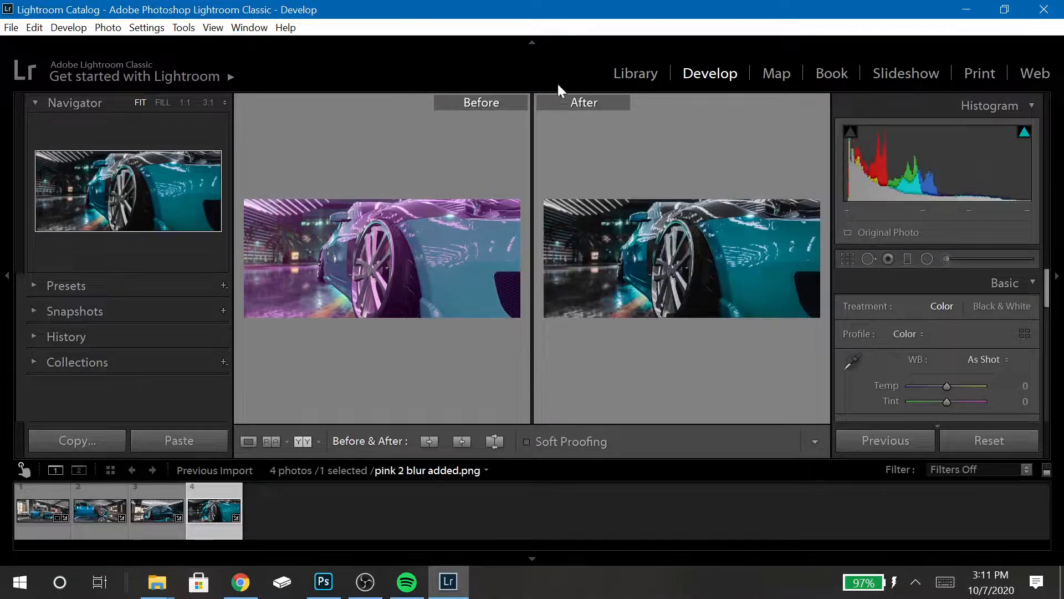
- Start a photo import in the Library module from the Photoshop files\finished pics folder
left_click(614, 85)
left_click(46, 514)
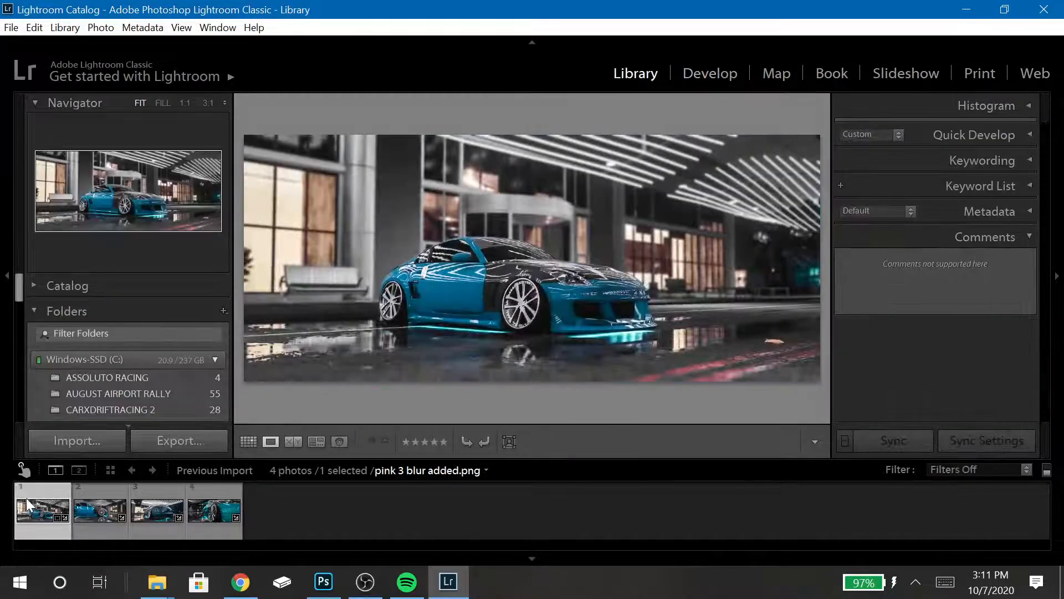
left_click(77, 440)
left_click(144, 67)
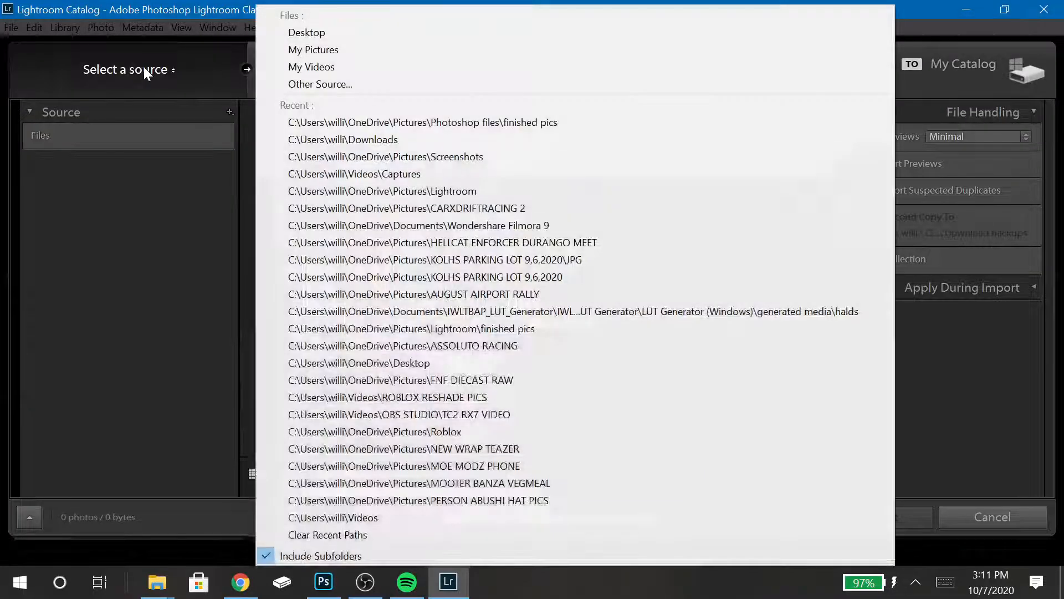
left_click(331, 122)
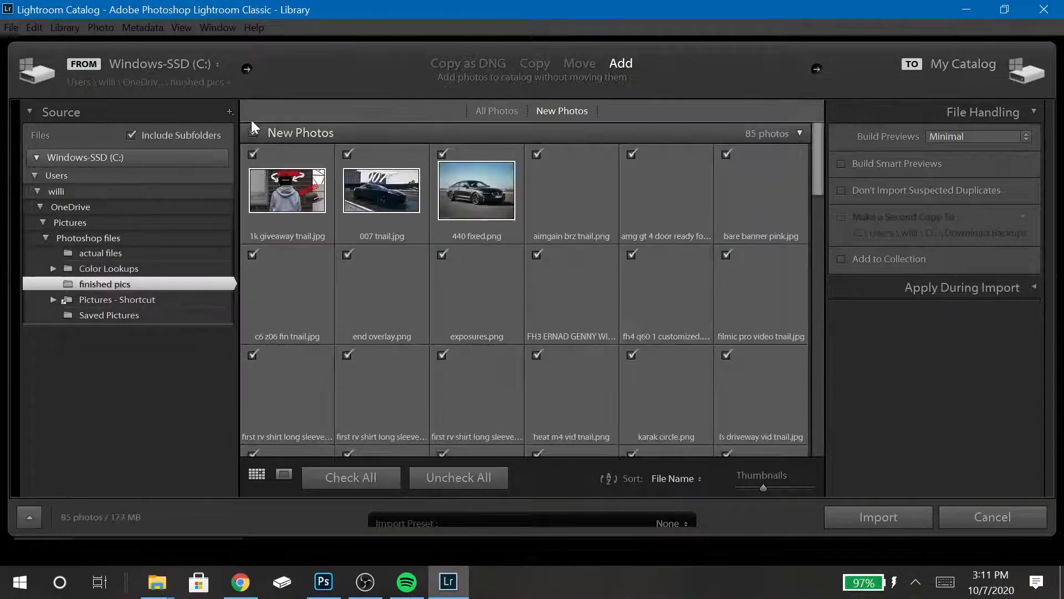
- Import only m5 2 blur added.png into the catalog
left_click_drag(819, 151, 823, 248)
left_click(348, 199)
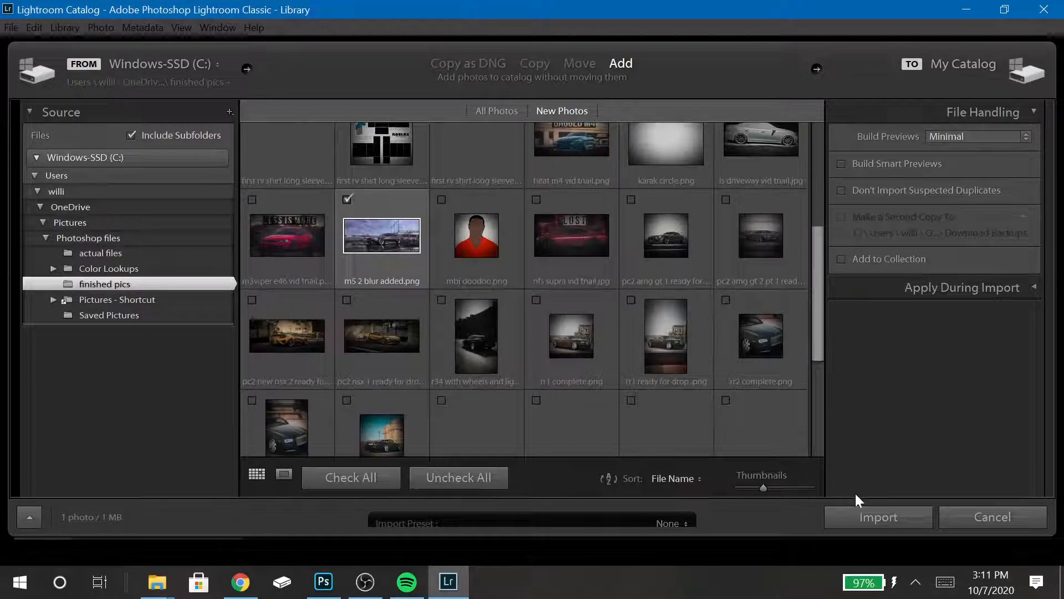
left_click(860, 515)
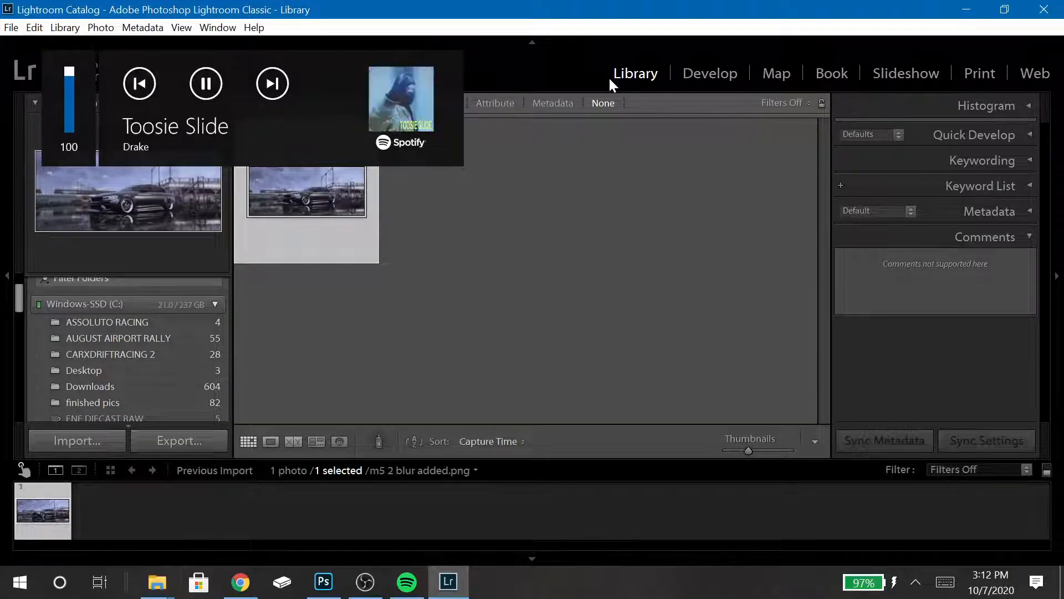
- Open the imported M5 photo in the Develop module in single-photo Loupe view
double_click(292, 191)
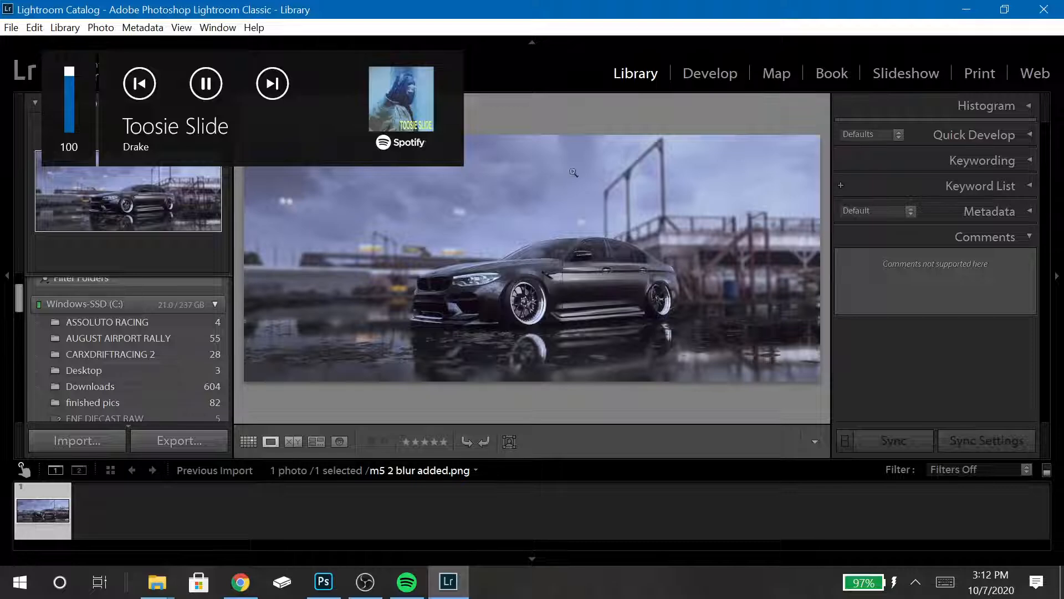
left_click(715, 73)
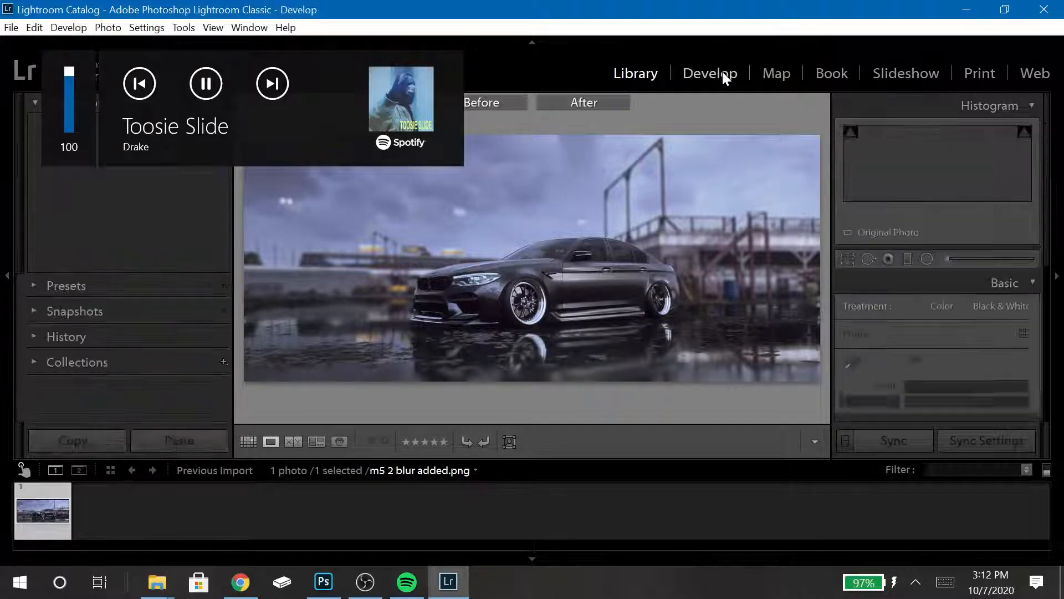
left_click(248, 441)
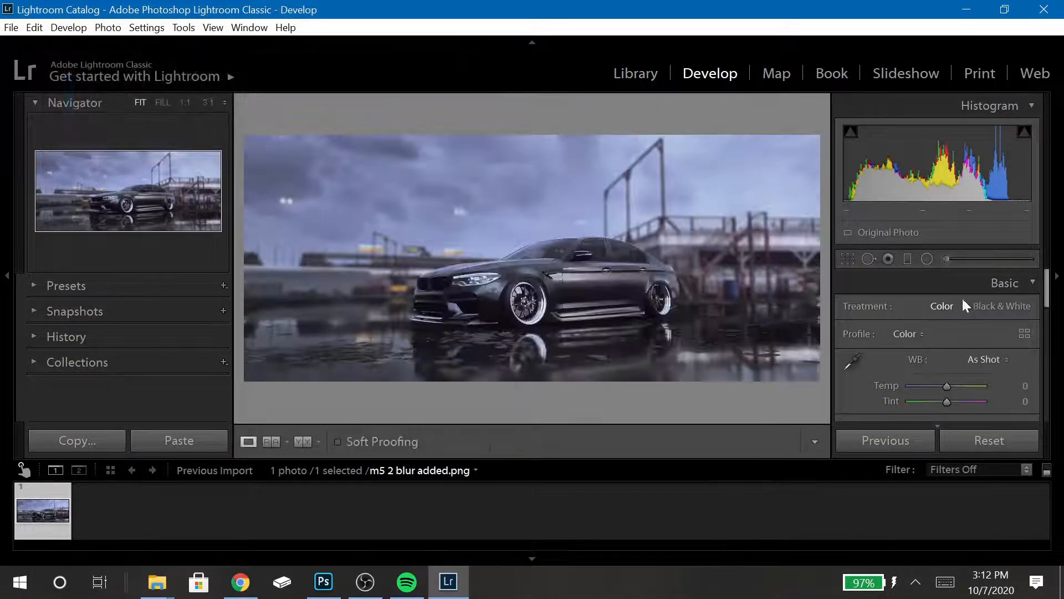
- Preview the M5 photo at full Clarity of +100 and set Clarity to +65
left_click_drag(1046, 290, 1049, 352)
left_click_drag(944, 370, 1000, 370)
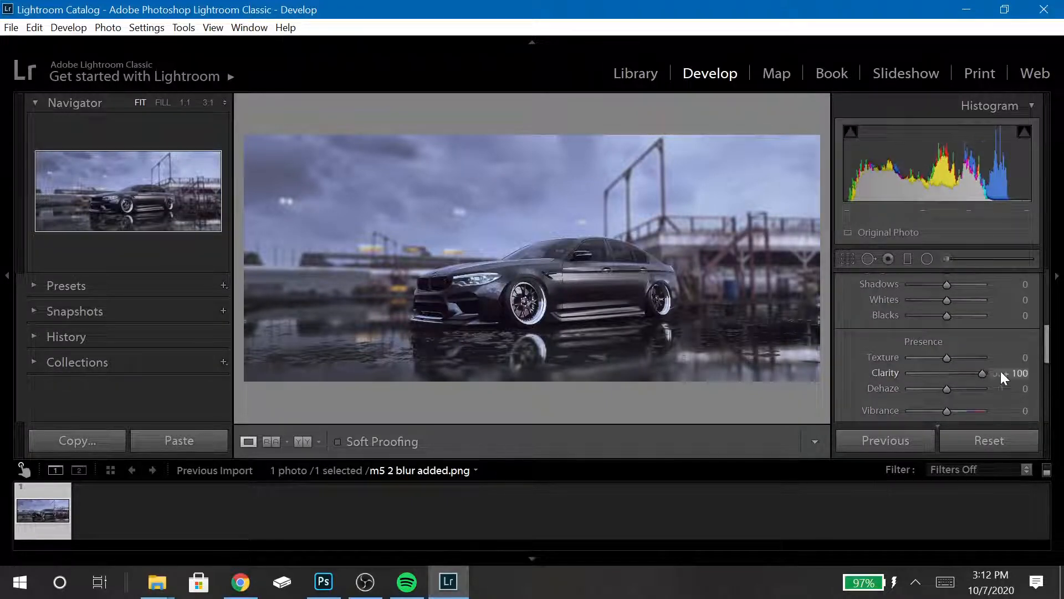
left_click_drag(532, 359, 548, 255)
left_click(1009, 375)
type("5")
key("BackSpace")
type("65")
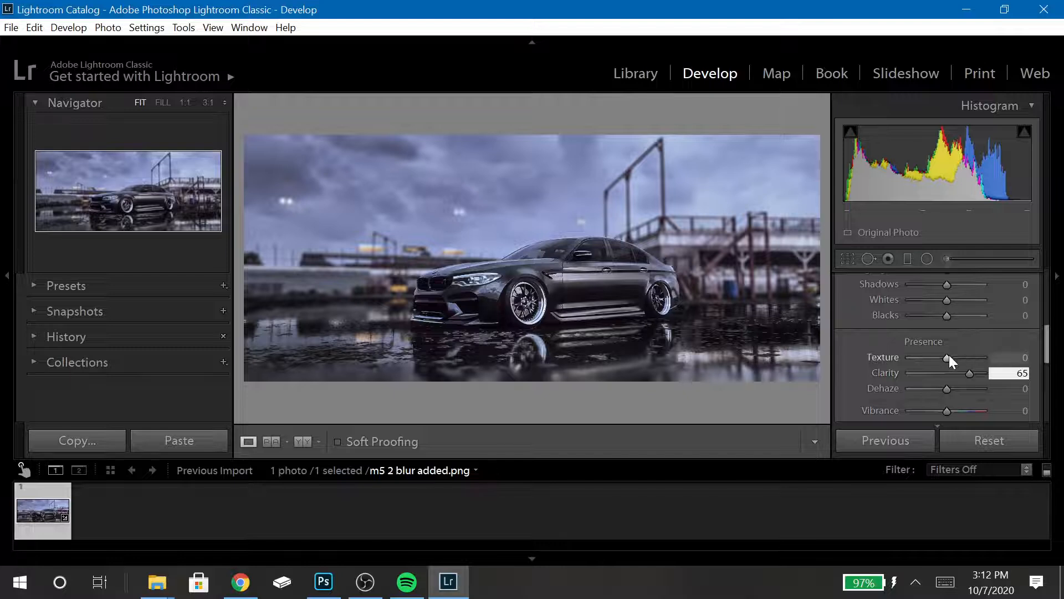
key("Return")
- Try a Texture value of -43 on the M5 photo and reset Texture to 0
left_click_drag(948, 358, 931, 360)
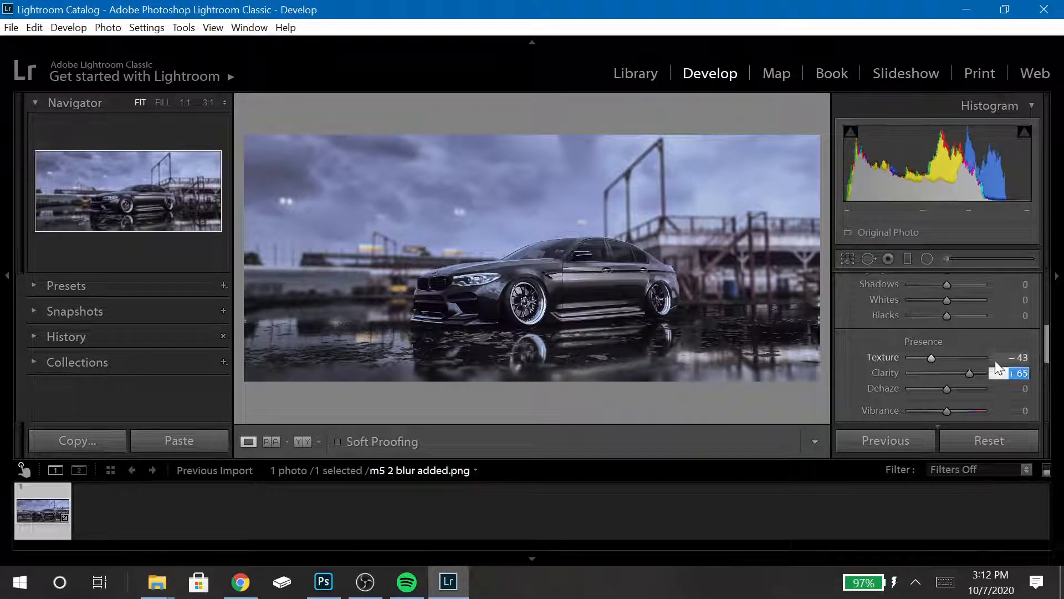
left_click(1019, 357)
type("0")
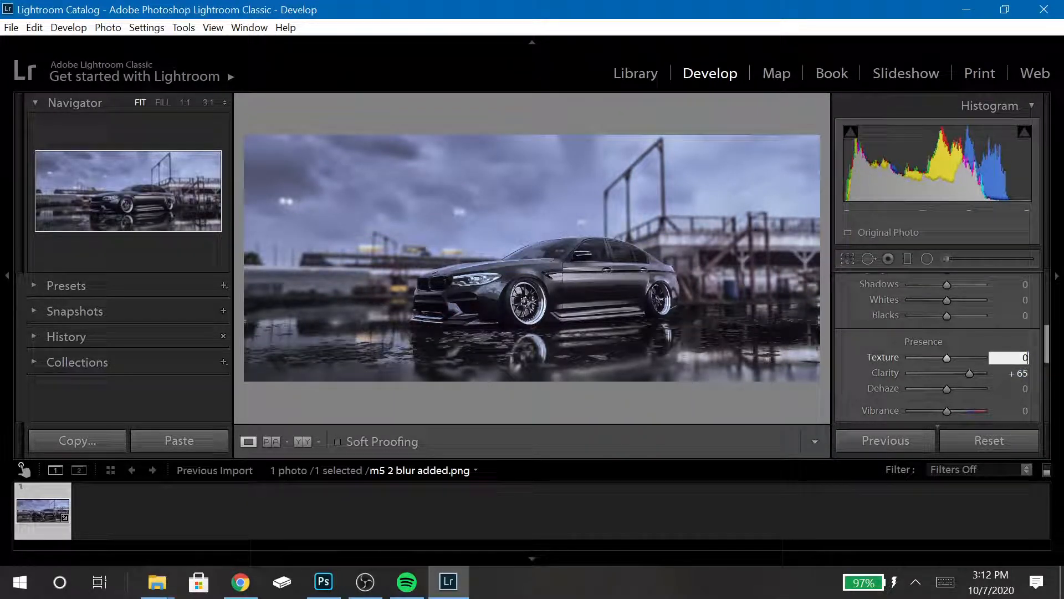
- Set the M5 photo's Clarity to +50 and Texture to -15
left_click(1017, 375)
type("50")
key("Return")
left_click(1018, 360)
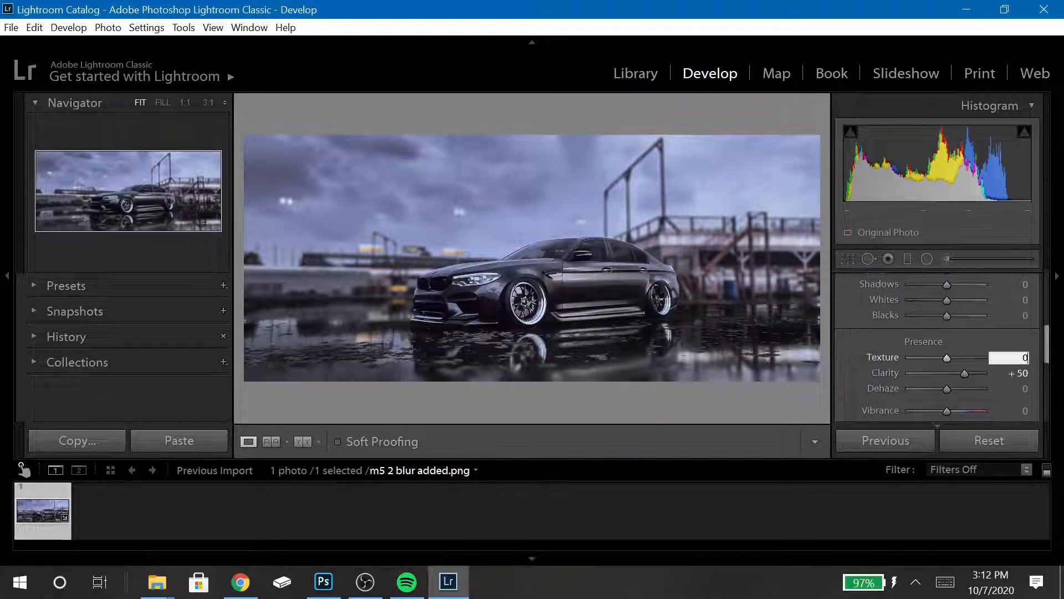
type("30")
key("BackSpace")
key("BackSpace")
key("BackSpace")
key("BackSpace")
type("15")
key("Return")
- Compare the M5 photo before and after side by side, check the front wheel up close, and return to Loupe view
left_click(302, 442)
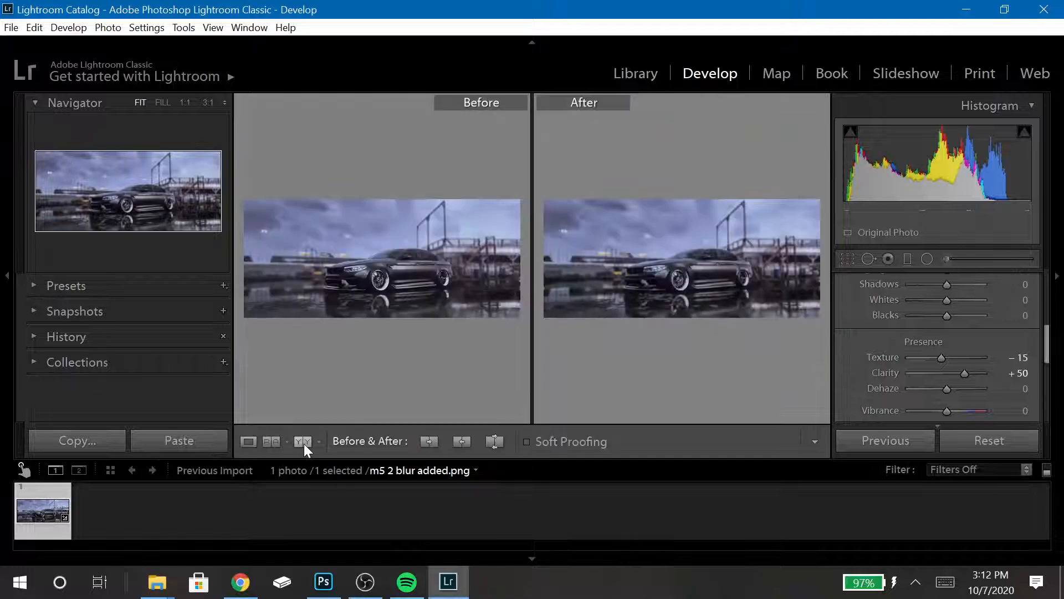
left_click(388, 281)
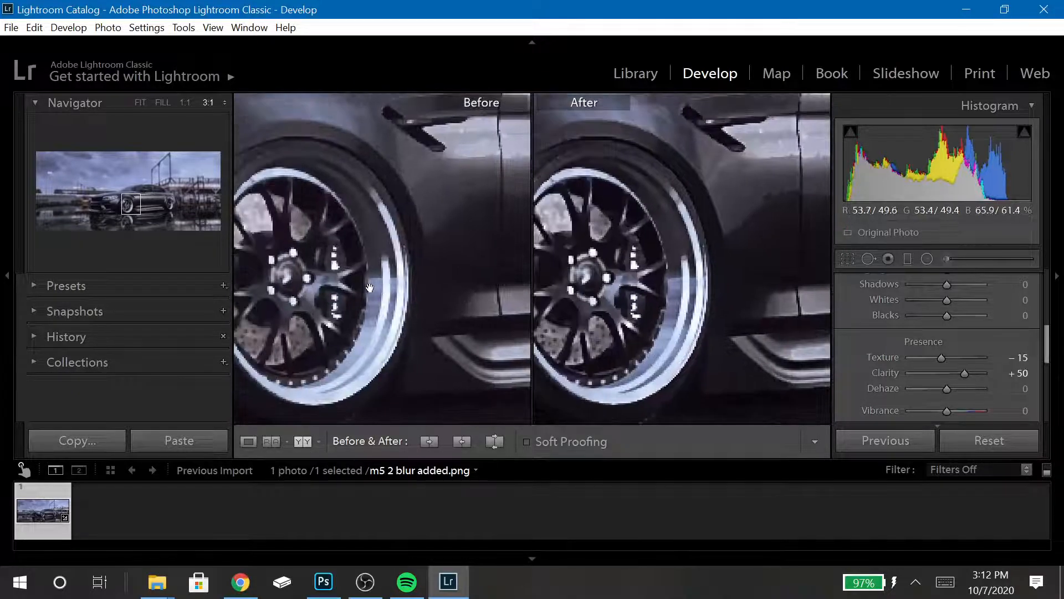
left_click(372, 287)
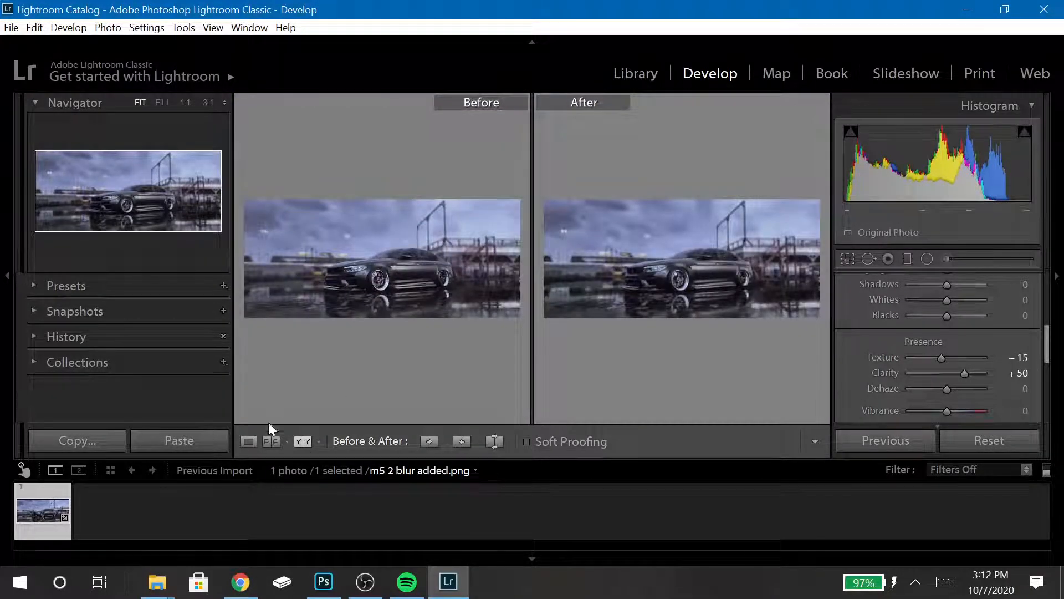
left_click(252, 439)
- Set Dehaze to +10 on the M5 photo
left_click(1020, 388)
type("19")
key("BackSpace")
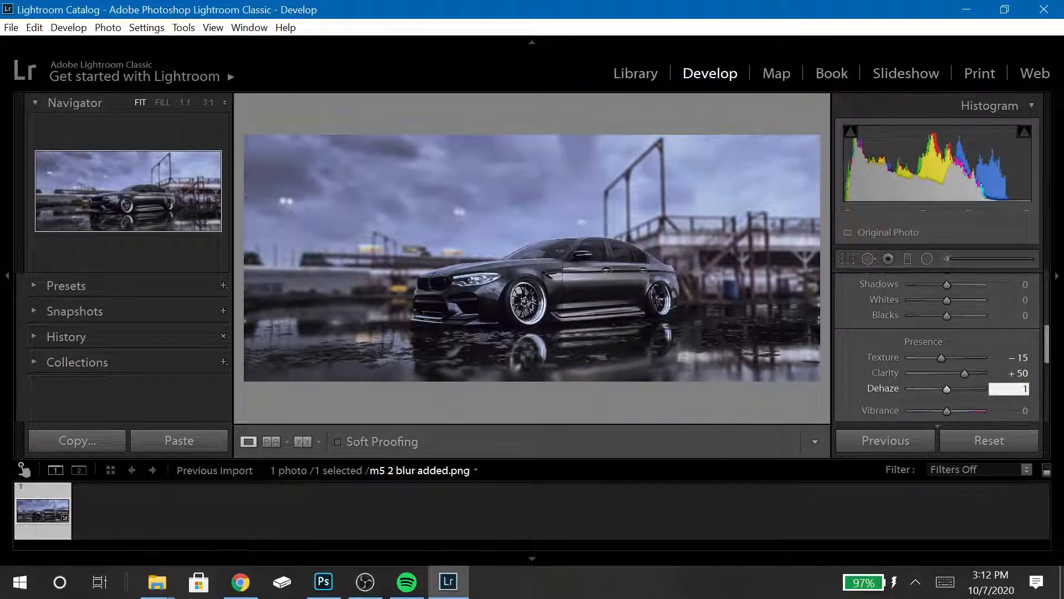
type("0")
key("Return")
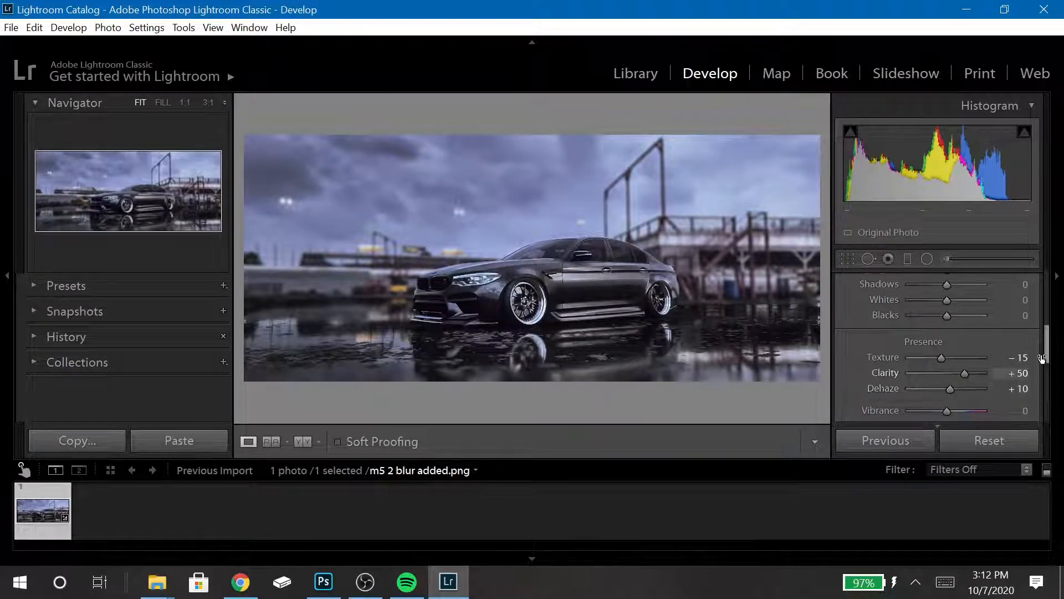
key("XF86MonBrightnessUp")
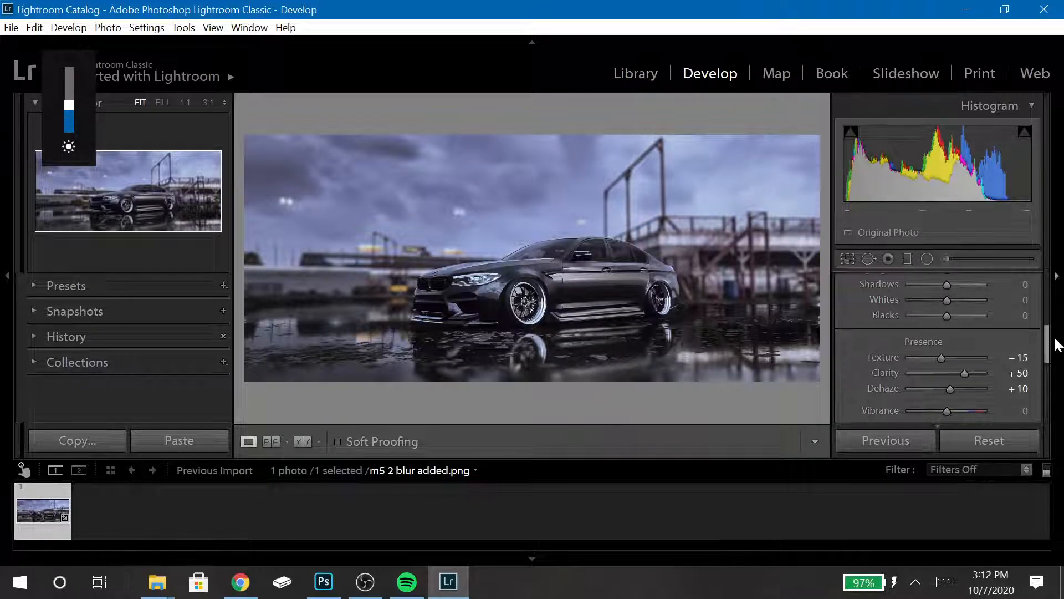
- Reduce the M5 photo's Saturation to -30 and collapse the Basic settings
scroll(1046, 349, "down", 3)
left_click(1025, 348)
type("-23")
key("Return")
left_click(1024, 348)
type("-30")
key("Return")
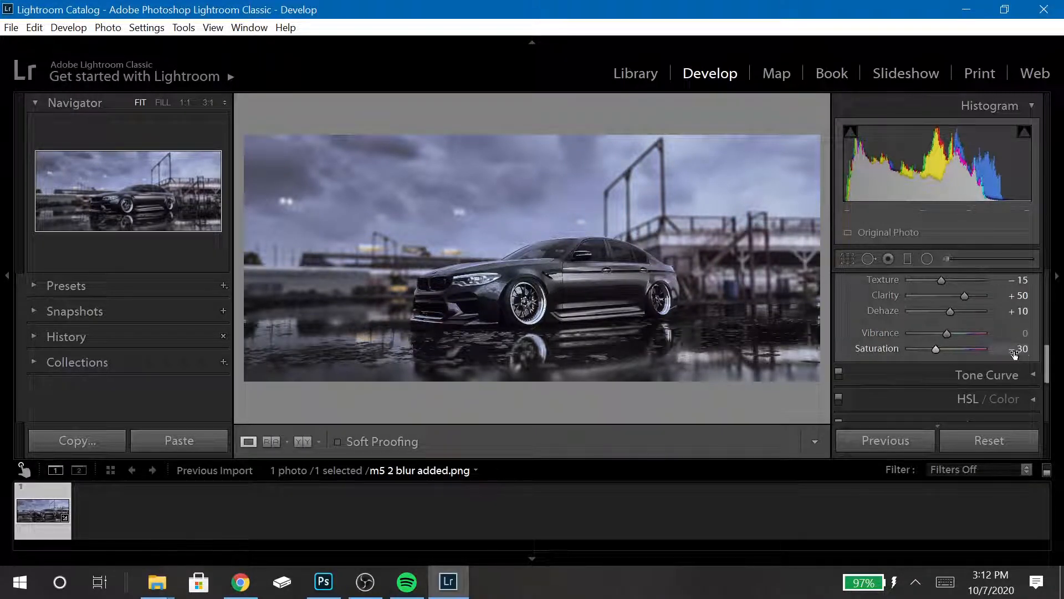
scroll(978, 305, "up", 5)
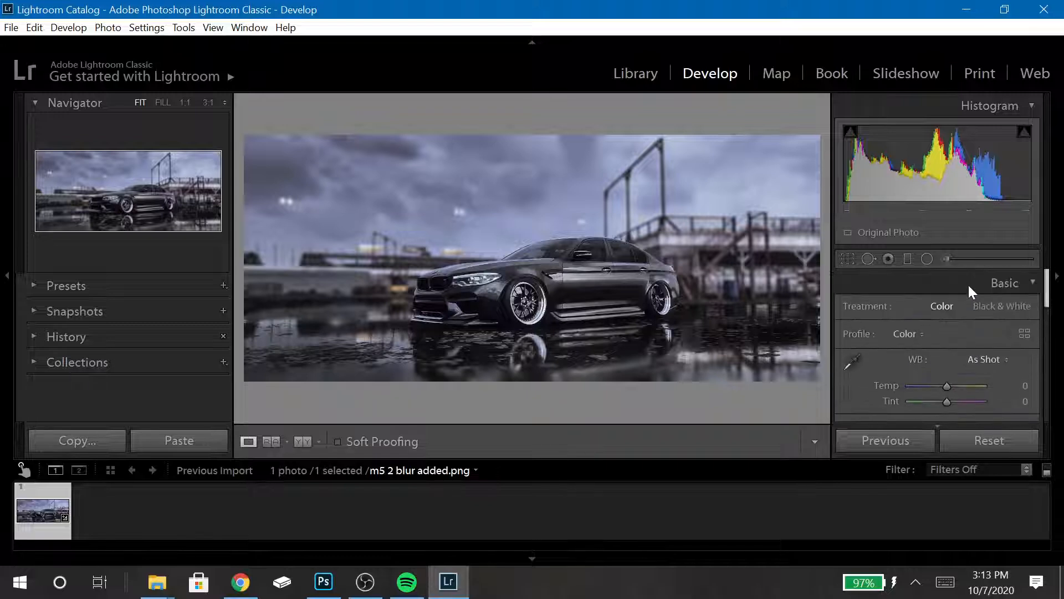
left_click(1025, 284)
- Add a Highlight Priority post-crop vignette with an Amount of -5, after trying -10, and collapse the Effects settings
scroll(1027, 399, "down", 2)
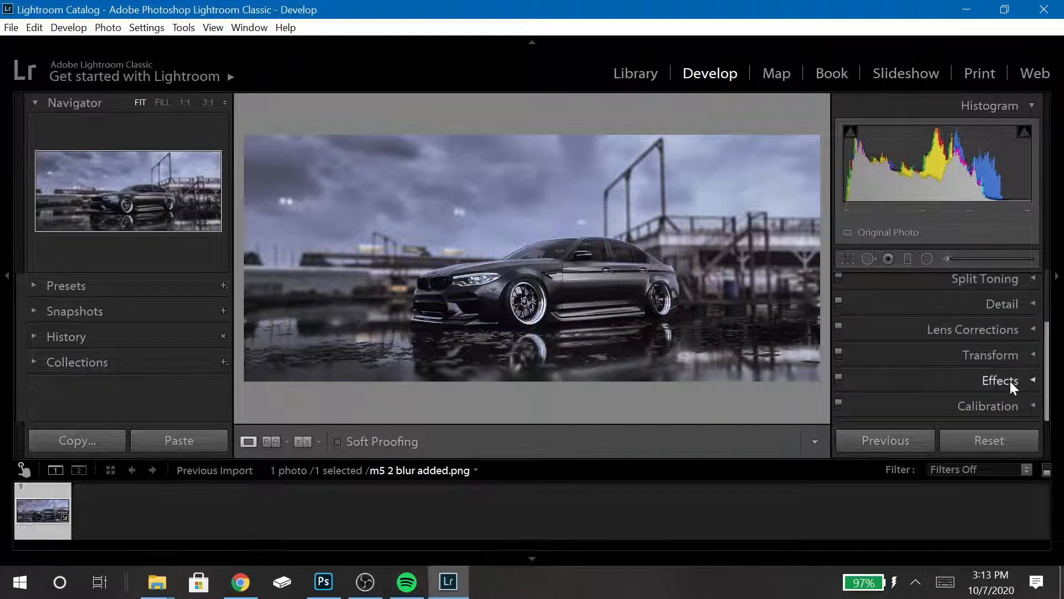
left_click(1010, 381)
left_click(1023, 344)
type("-10")
key("Return")
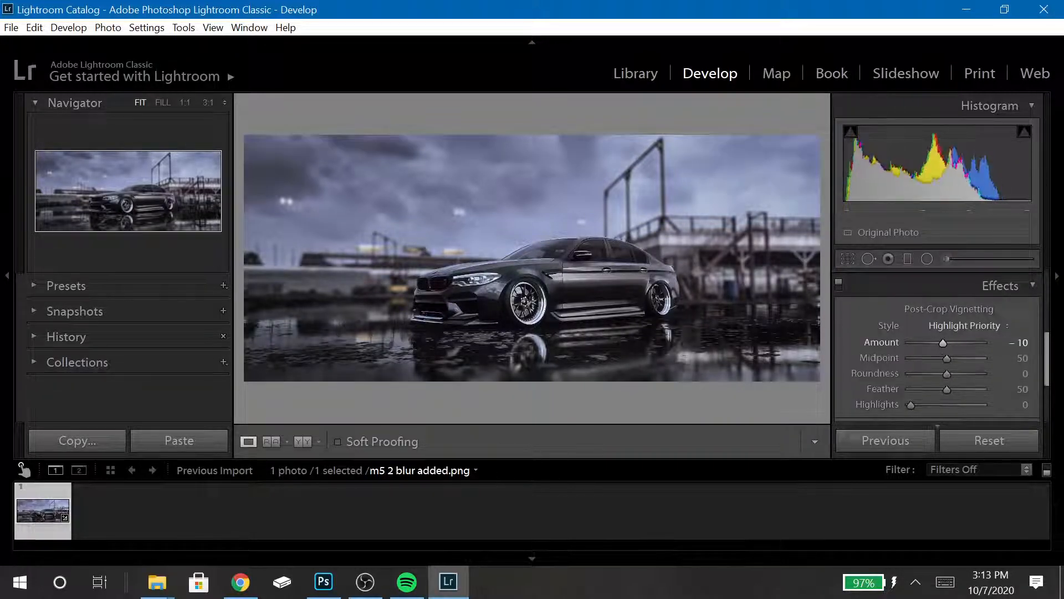
left_click(1023, 344)
type("-5")
key("Return")
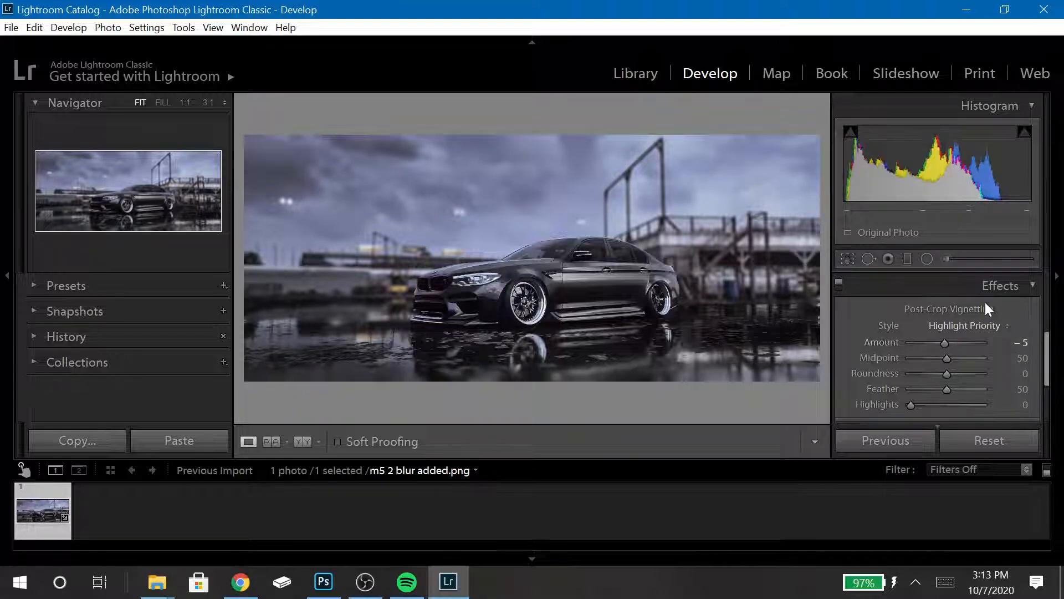
left_click(973, 284)
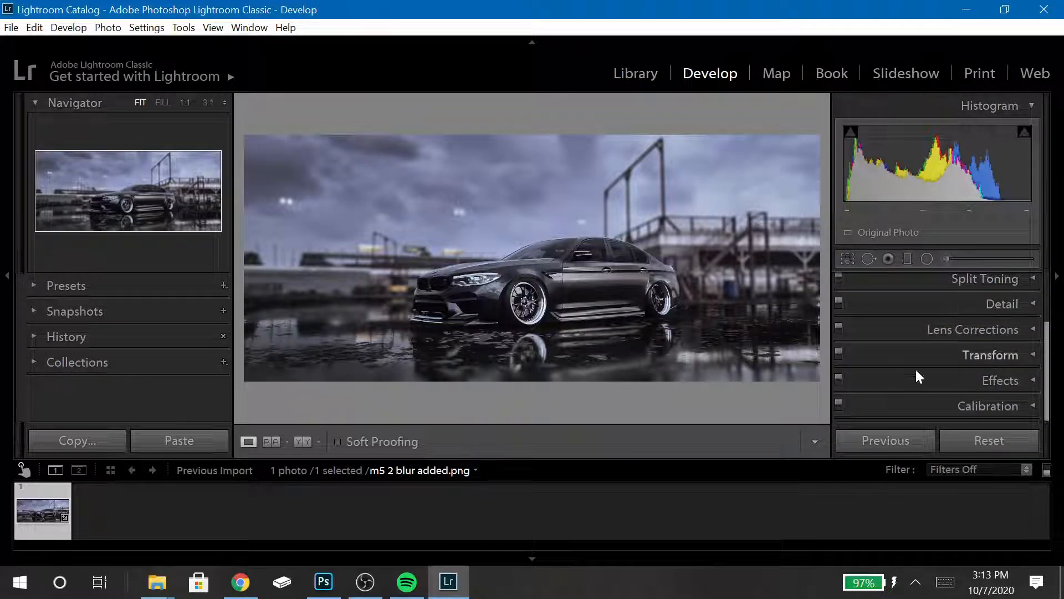
- Switch the Effects adjustments off and on to compare the photo with and without the vignette
left_click(838, 383)
left_click(838, 378)
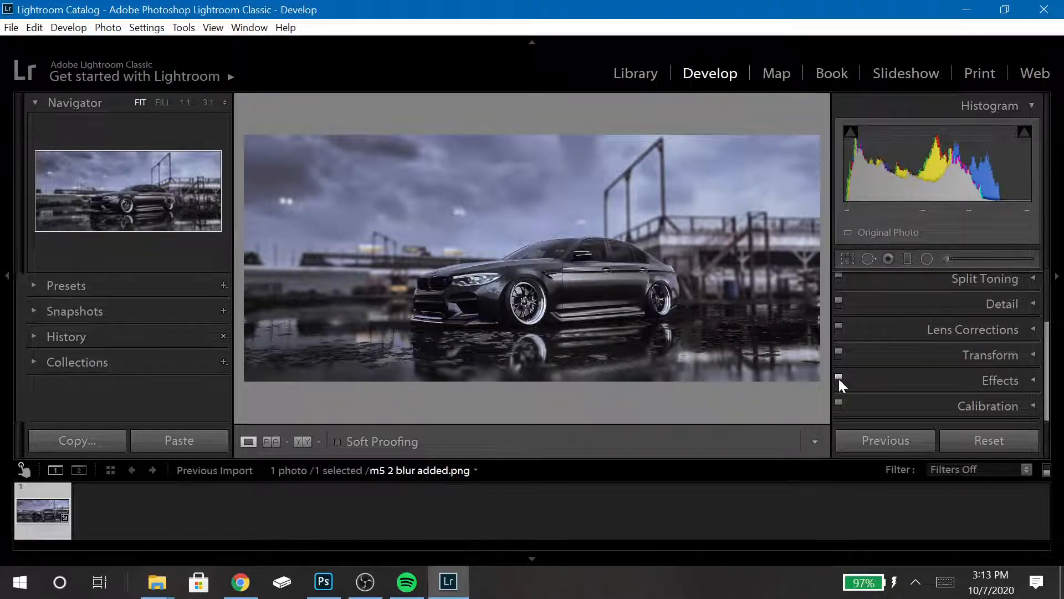
left_click(838, 378)
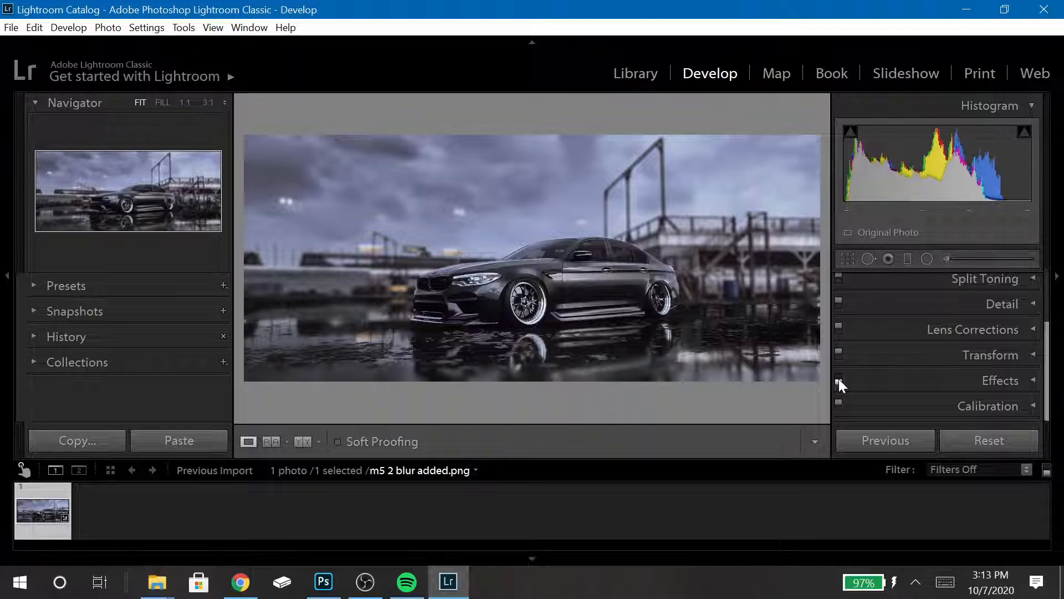
left_click(839, 382)
- Add a highlights point to the Tone Curve and lower the curve's white endpoint slightly
left_click_drag(1045, 364, 1042, 350)
scroll(1026, 307, "up", 2)
left_click(1019, 281)
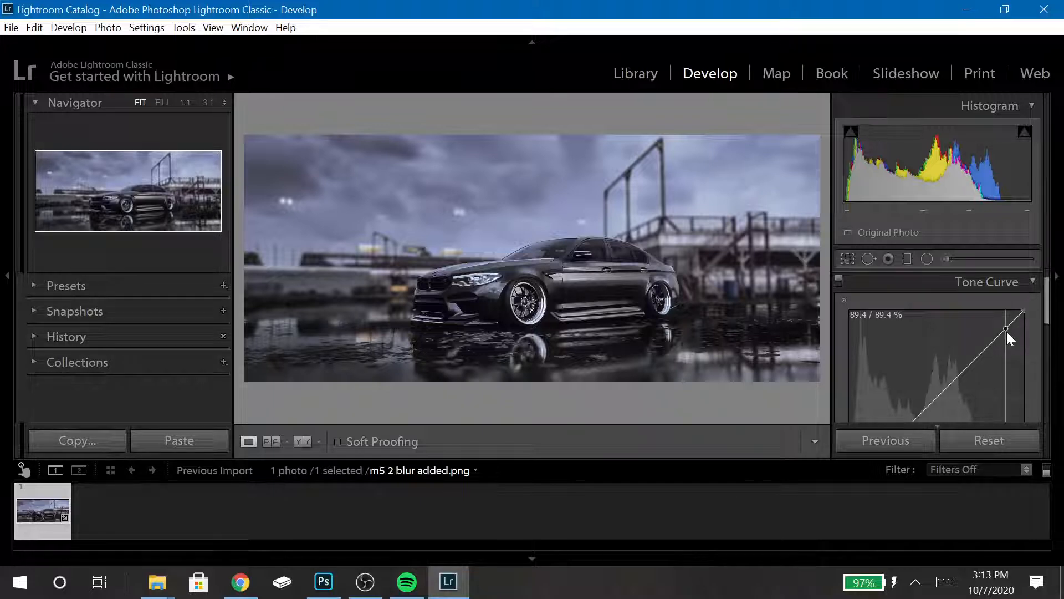
left_click_drag(1006, 332, 1007, 333)
key("ctrl+z")
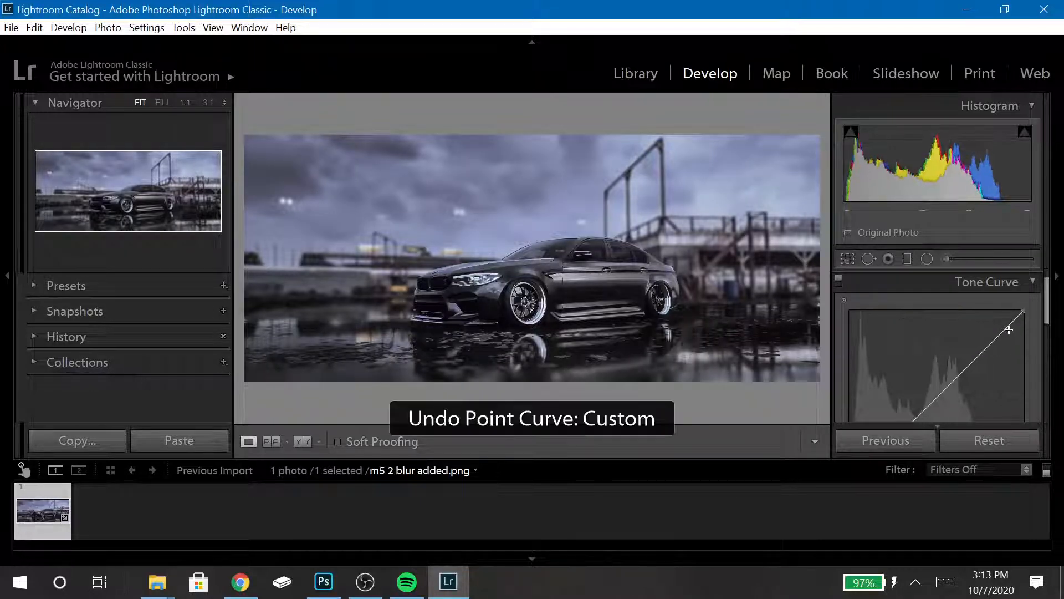
mouse_move(1009, 327)
left_mouse_down()
mouse_move(1027, 320)
mouse_move(1016, 308)
mouse_move(1025, 314)
left_mouse_up()
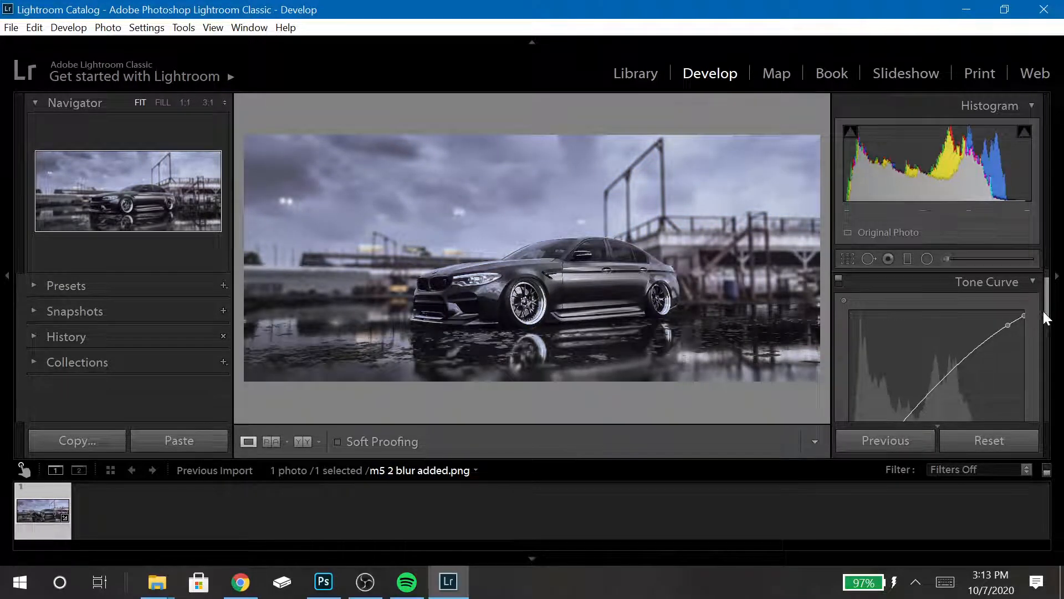
- Add midtone and shadow points to the Tone Curve, deepen the shadows, raise the black endpoint slightly, and collapse the Tone Curve settings
scroll(1048, 319, "down", 2)
mouse_move(944, 307)
left_mouse_down()
mouse_move(938, 328)
mouse_move(930, 317)
left_mouse_up()
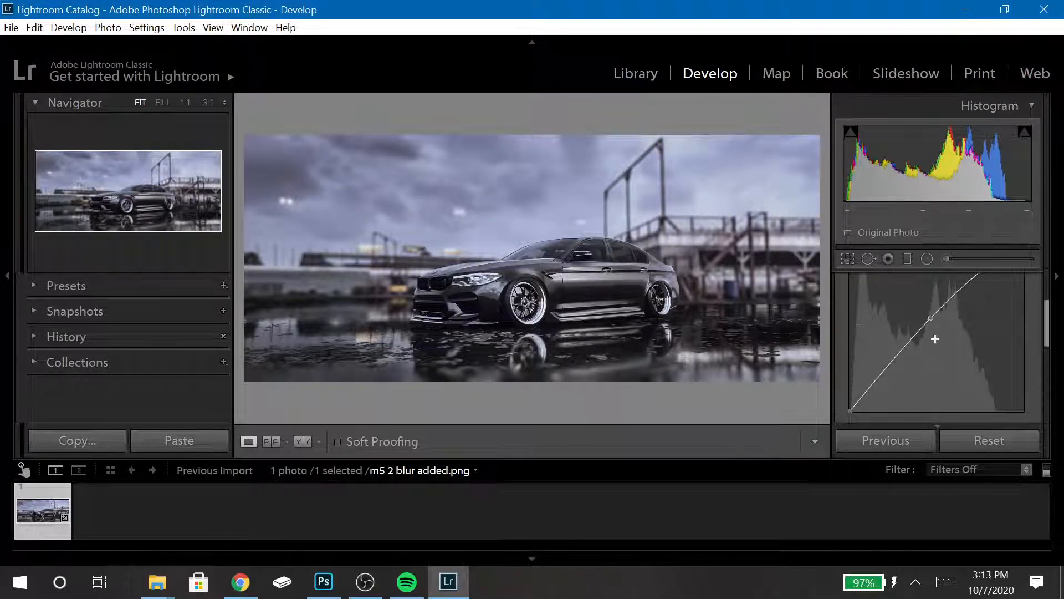
left_click_drag(932, 318, 937, 314)
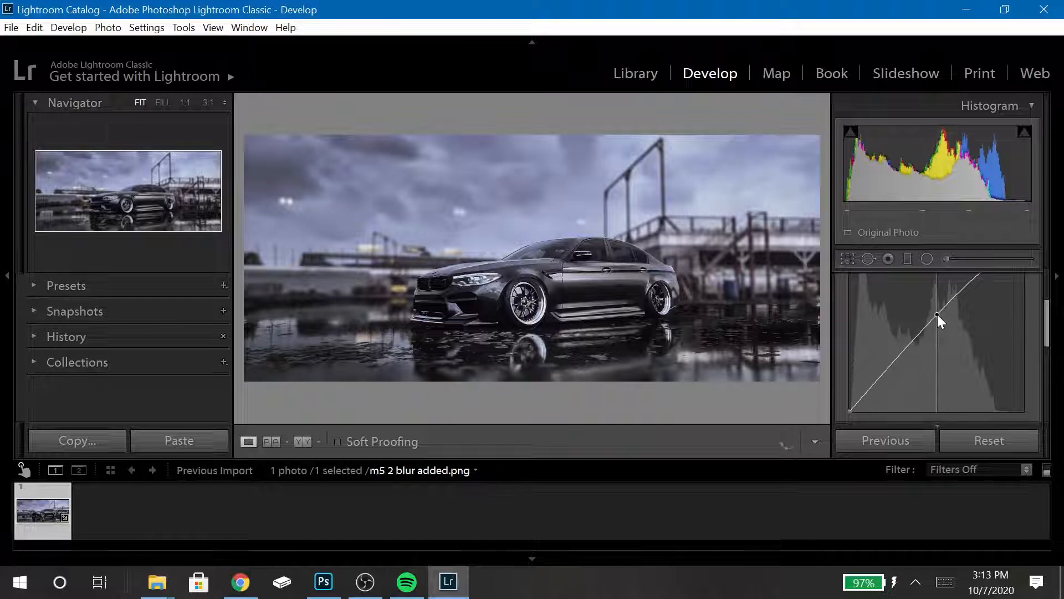
left_click(864, 394)
left_click_drag(863, 398, 864, 398)
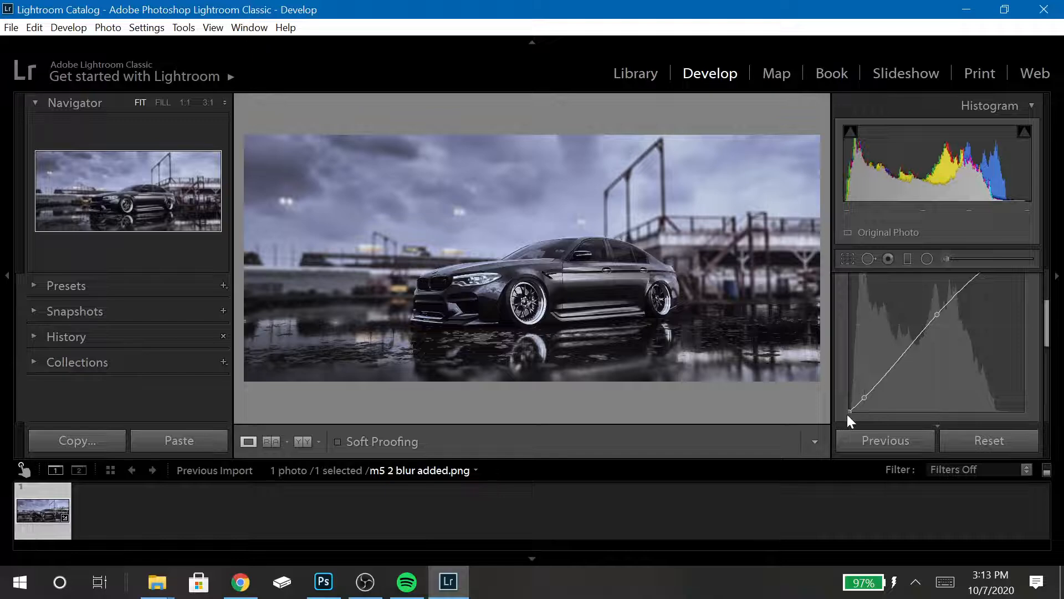
left_click_drag(850, 411, 844, 411)
left_click(625, 276)
left_click_drag(625, 276, 758, 144)
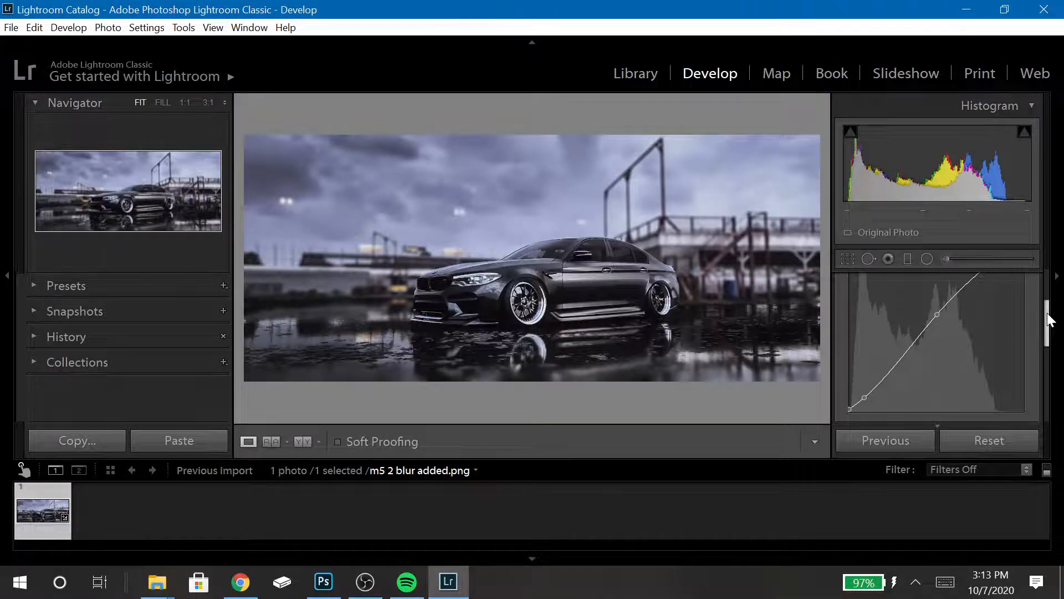
scroll(1041, 312, "up", 1)
left_click(1003, 278)
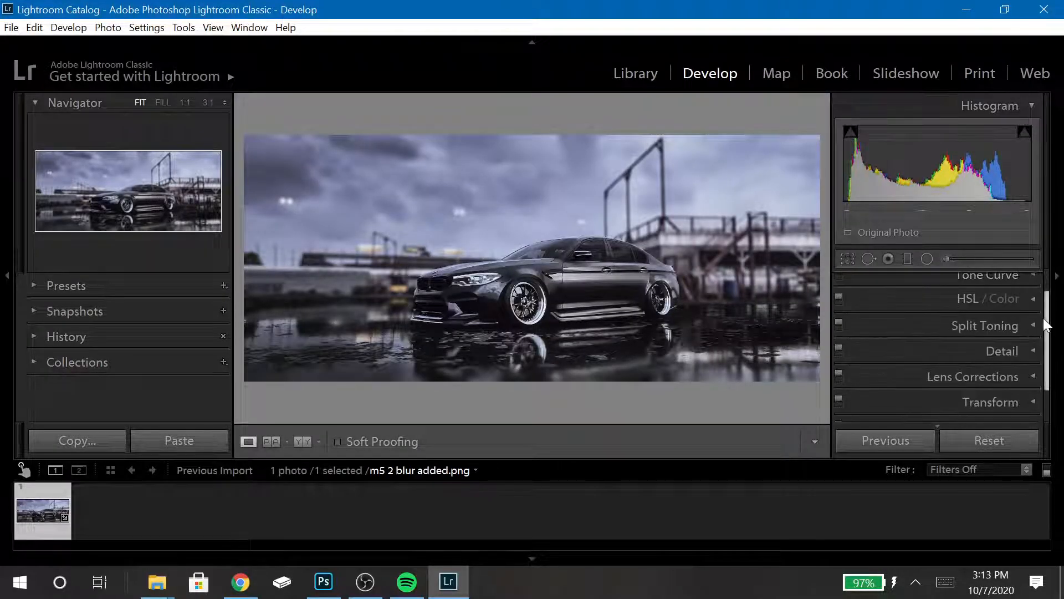
- Try a Contrast of 20 on the M5 photo, reset Contrast to 0, and collapse the Basic settings
scroll(1027, 287, "up", 1)
left_click(1024, 281)
scroll(1046, 295, "down", 1)
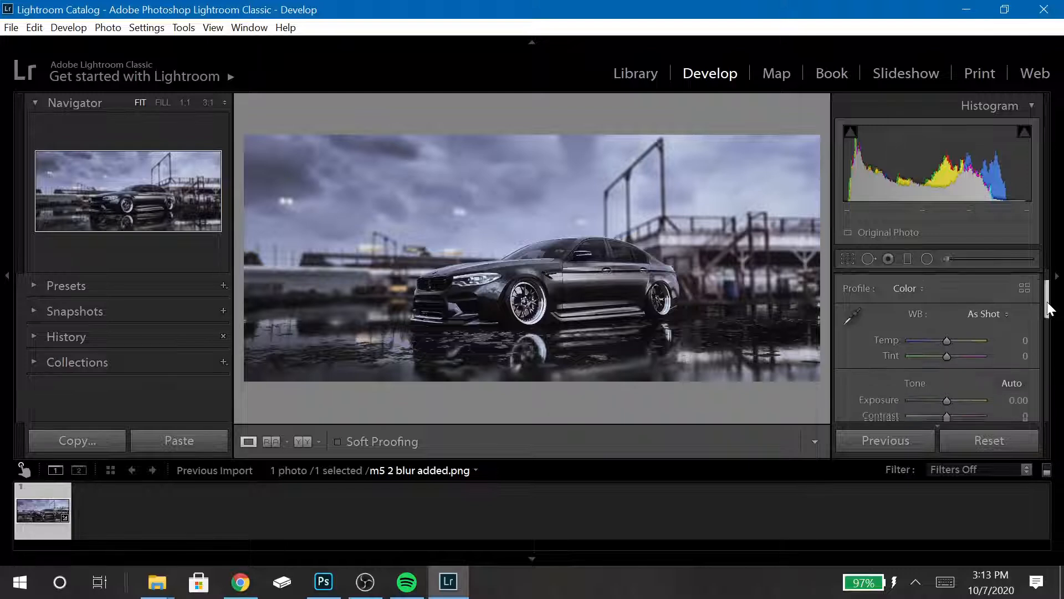
left_click_drag(947, 409, 943, 409)
left_click(998, 410)
type("20")
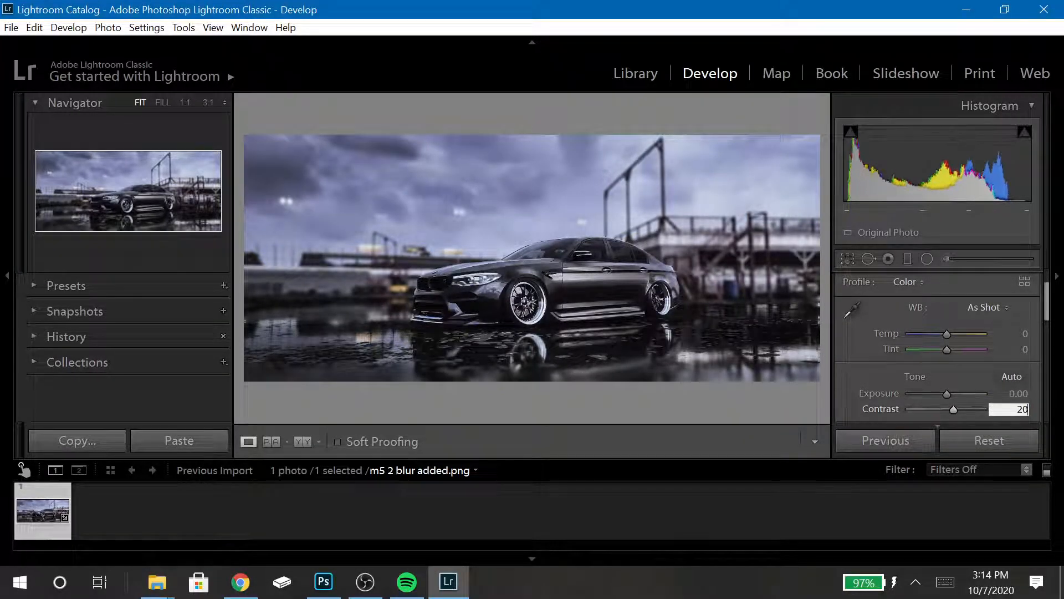
type("0")
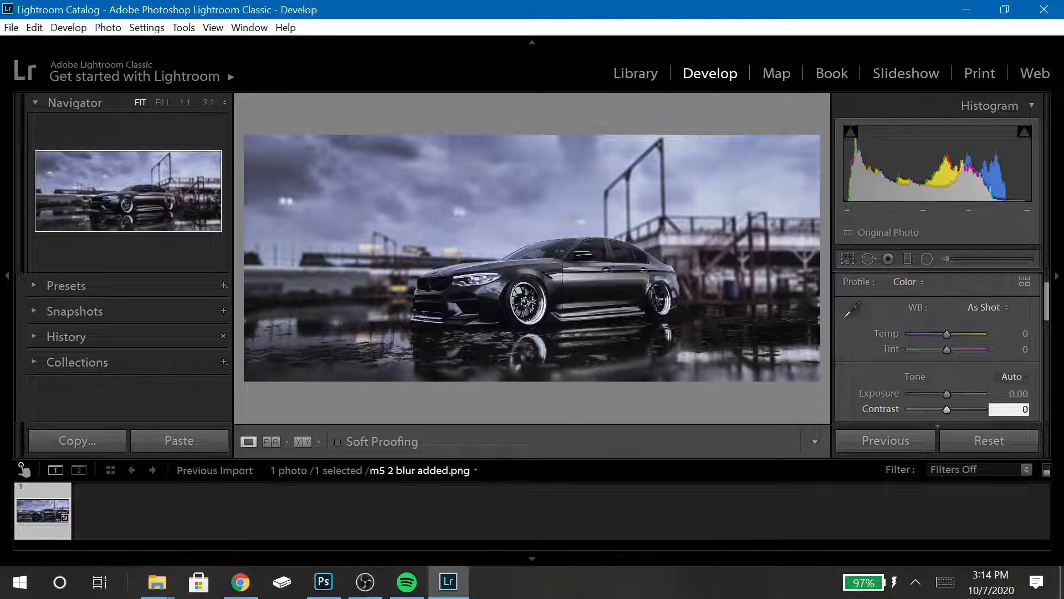
key("Return")
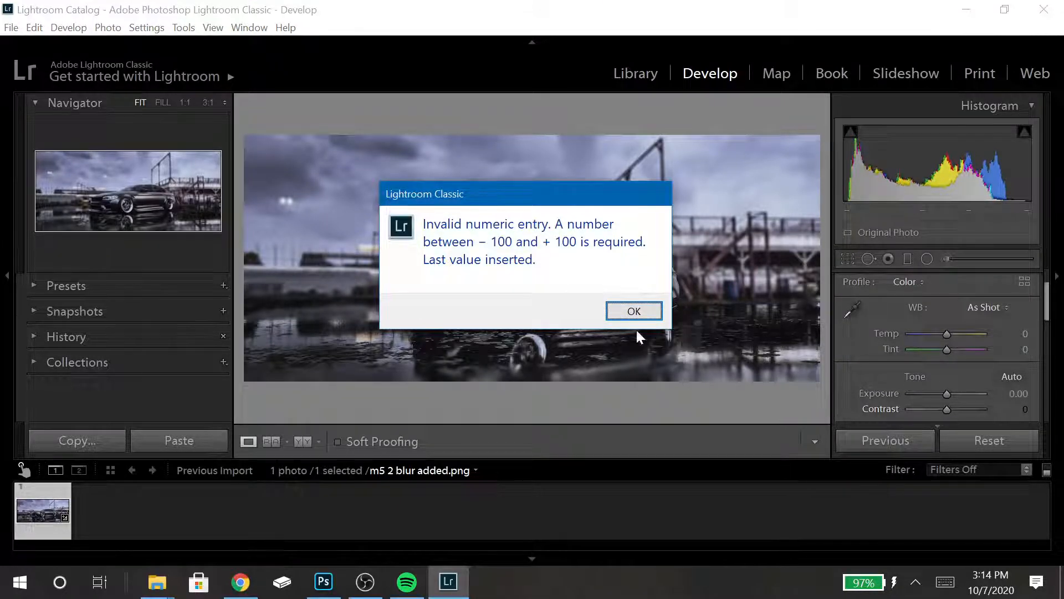
left_click(633, 309)
scroll(1034, 270, "up", 2)
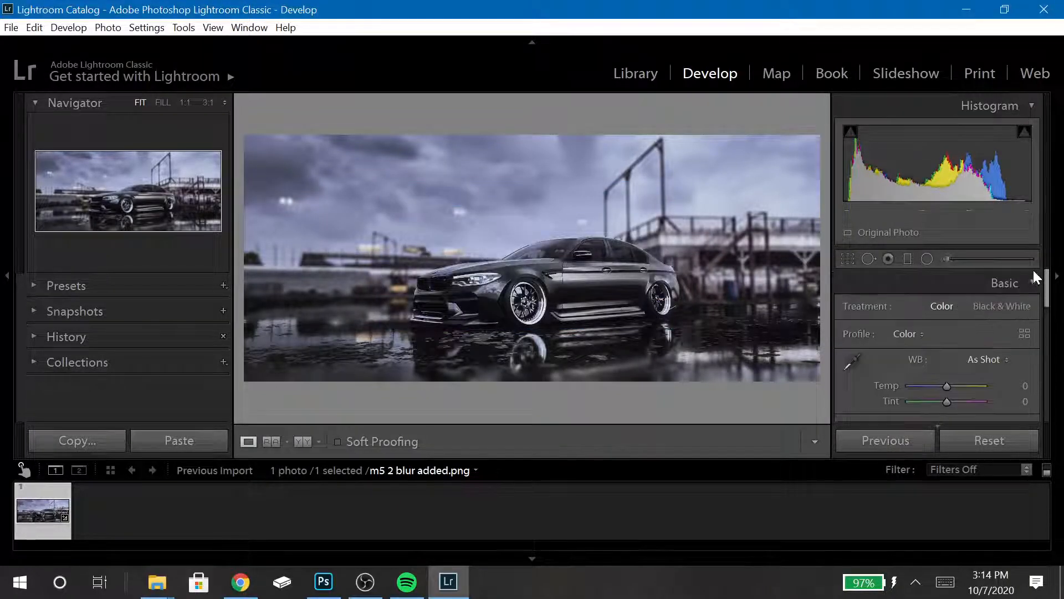
left_click(1025, 287)
left_click_drag(1048, 289, 1045, 351)
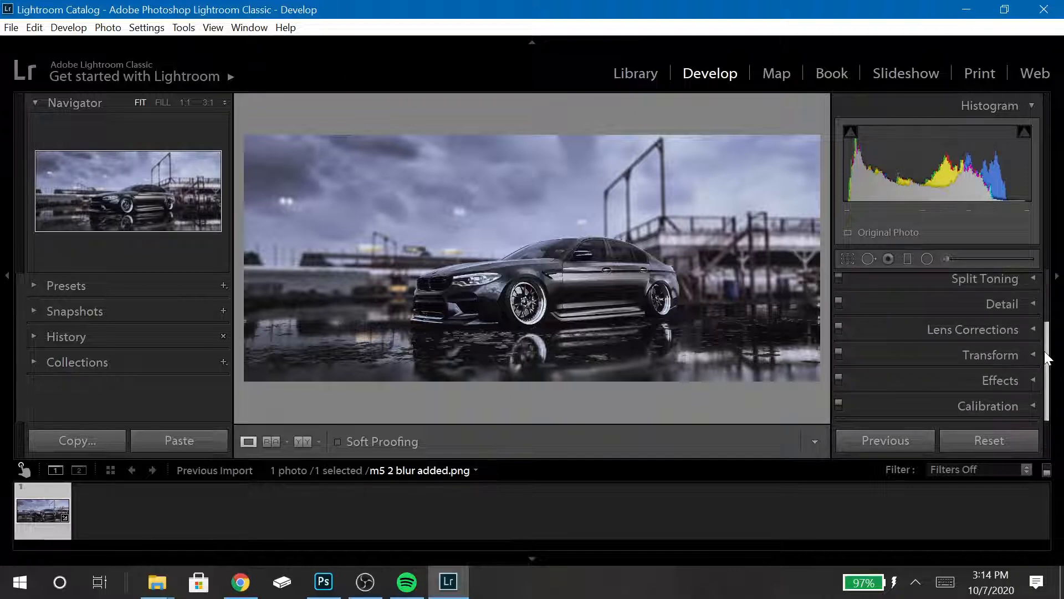
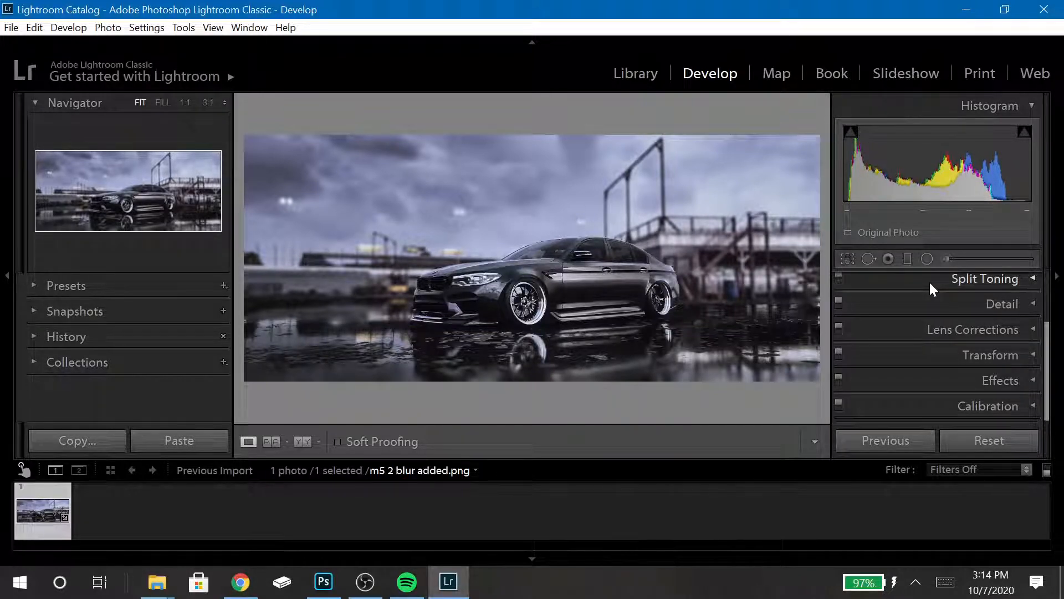
- Examine the M5's wheels and bodywork up close at 3:1 zoom and return to the full photo
left_click(547, 303)
left_click(548, 303)
key("XF86MonBrightnessUp")
key("XF86MonBrightnessUp")
key("XF86MonBrightnessUp")
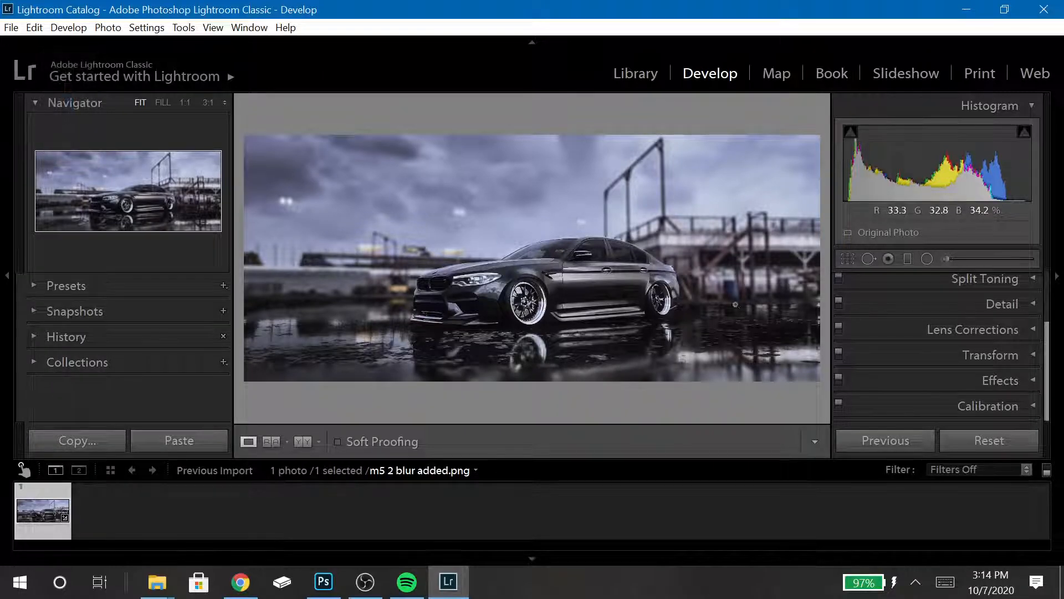
left_click(705, 266)
left_click_drag(517, 358, 560, 257)
left_click_drag(446, 332, 743, 224)
left_click_drag(388, 258, 675, 290)
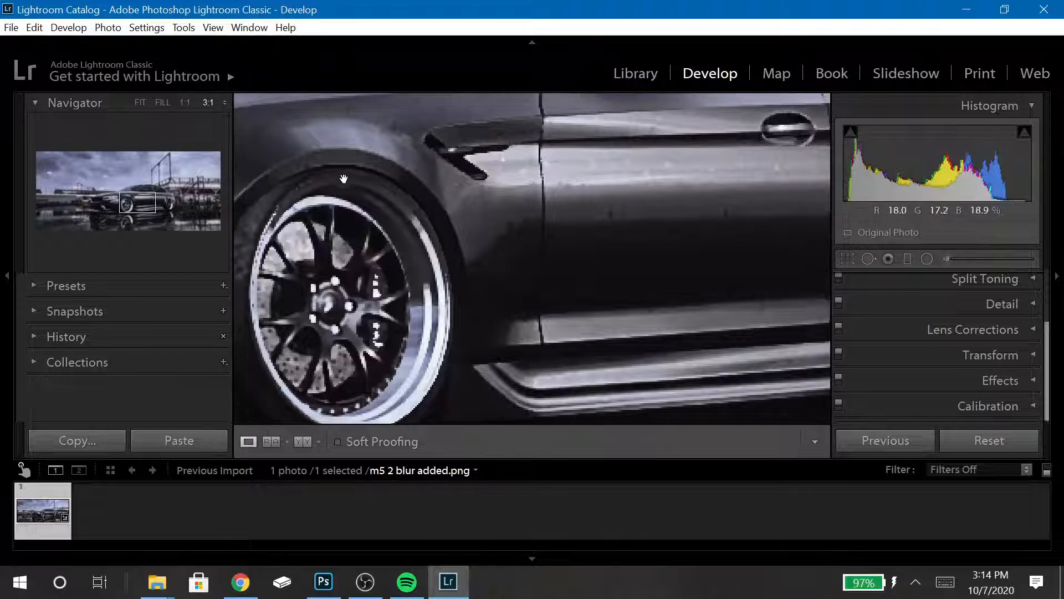
left_click_drag(344, 178, 368, 177)
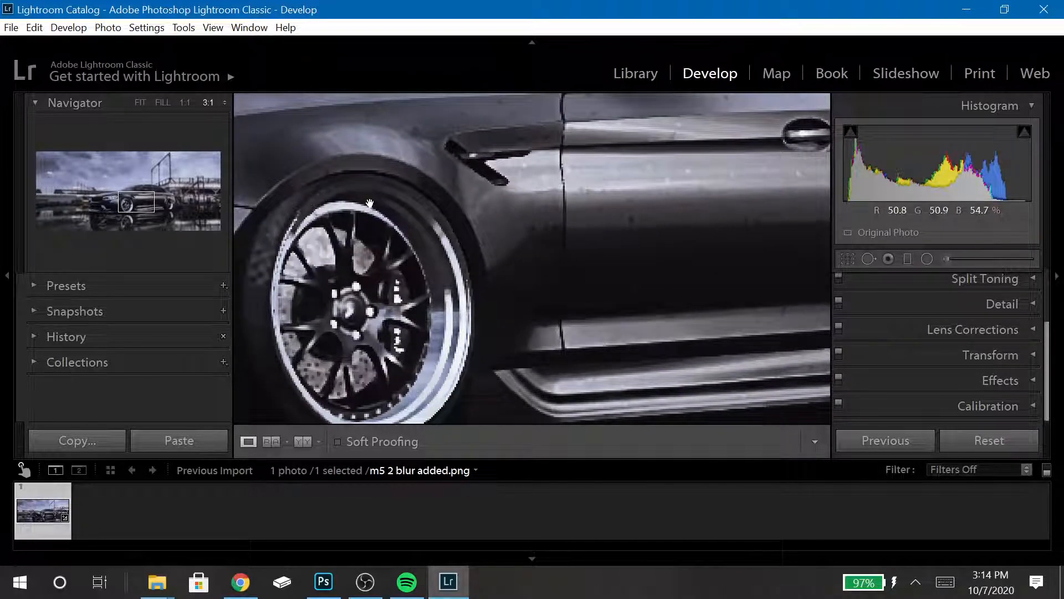
left_click_drag(634, 166, 302, 240)
left_click(512, 206)
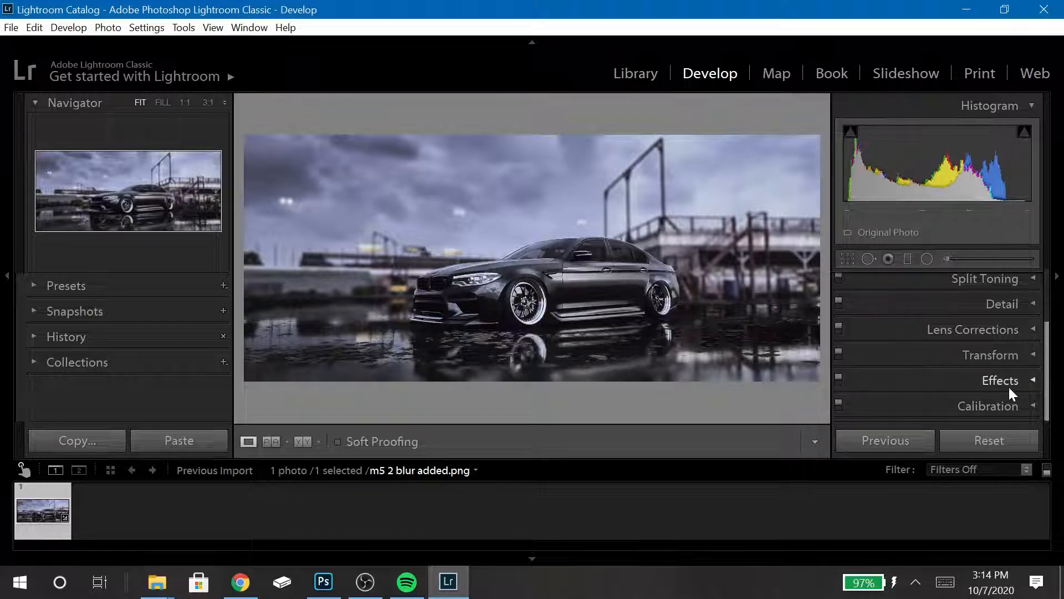
- Test the extremes of the Red Primary Hue in Calibration, then set its Hue to -25 and Saturation to -15
left_click(1006, 410)
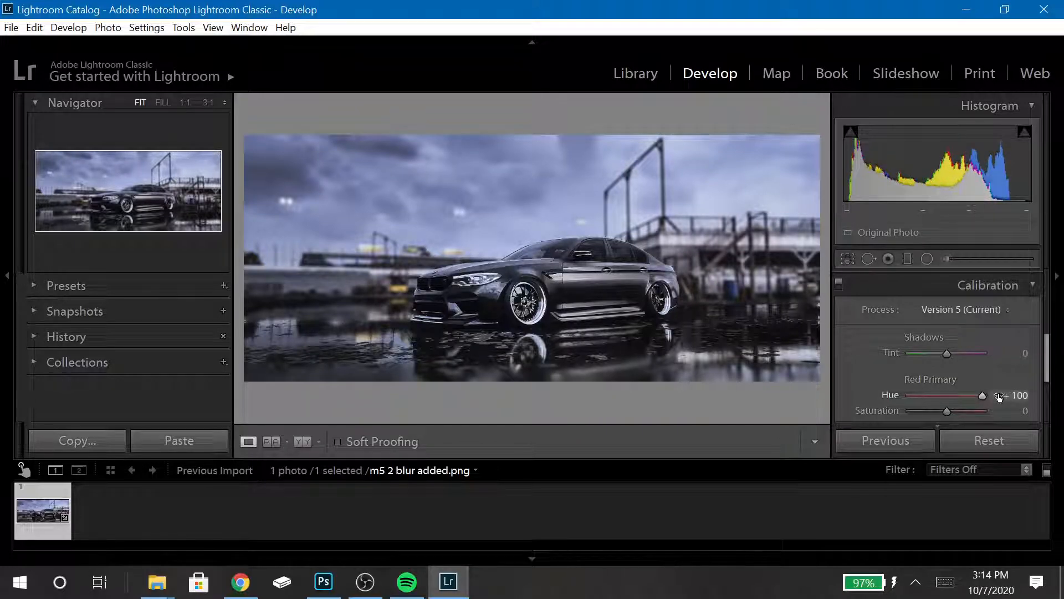
left_click_drag(942, 396, 816, 414)
left_click_drag(915, 395, 689, 484)
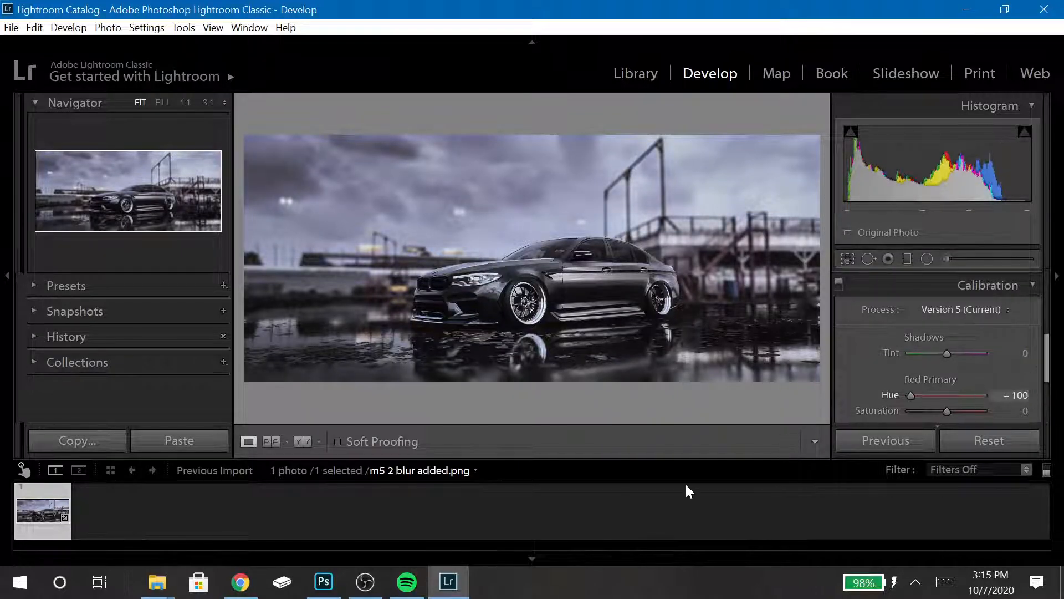
left_click(1010, 395)
type("-25")
key("Return")
left_click(1019, 411)
type("-15")
key("Return")
- Set the Green Primary calibration to a Hue of +25 and a Saturation of -15
left_click_drag(1048, 375, 1048, 400)
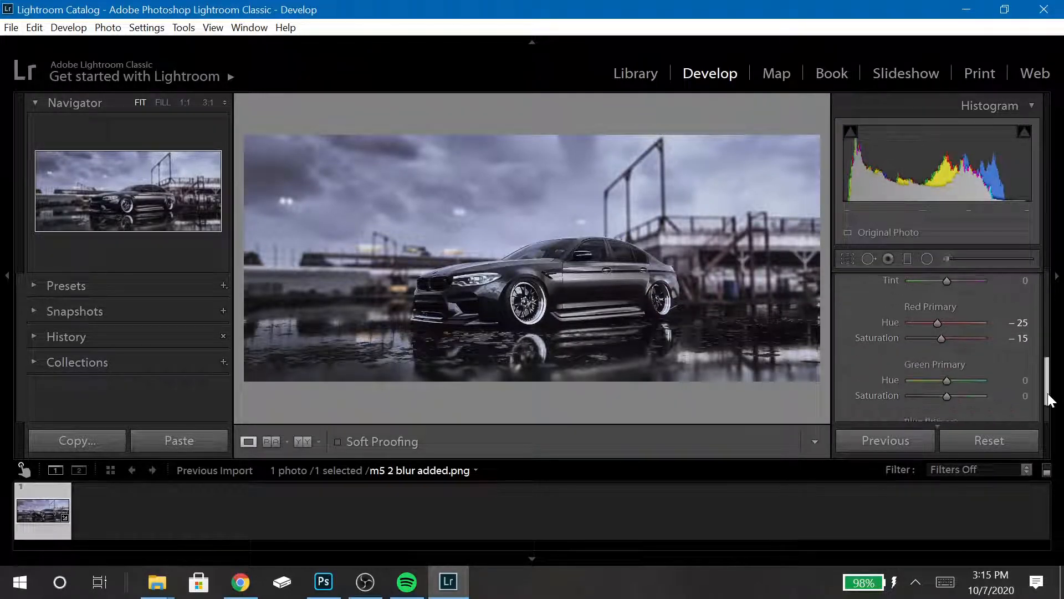
left_click_drag(957, 377, 1025, 381)
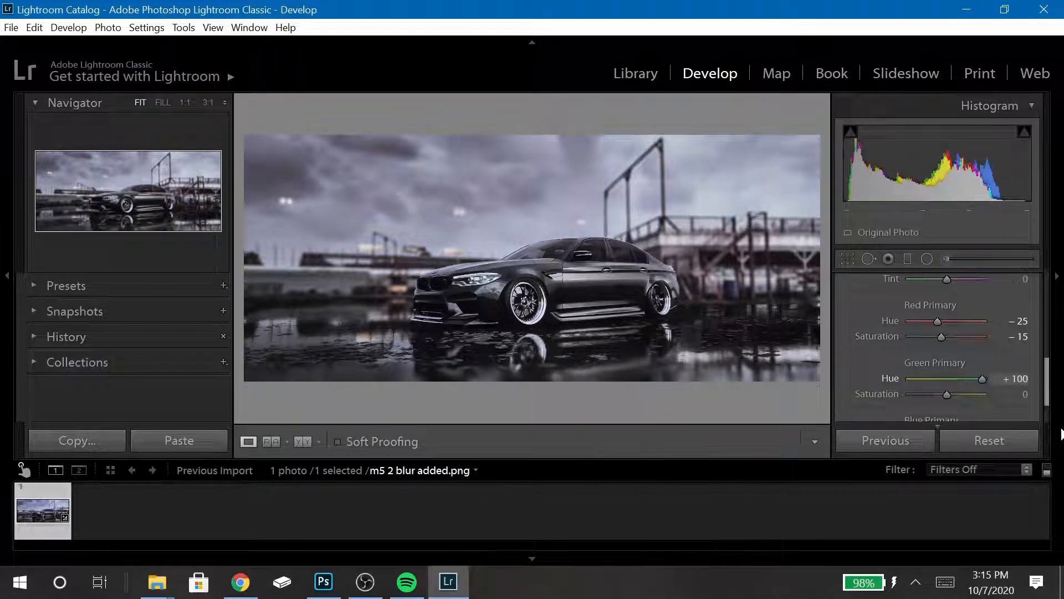
type("25")
key("Tab")
type("-15")
key("Return")
- Set the Blue Primary Hue to +25 and Saturation to -15, and collapse the Calibration settings
left_click_drag(1049, 390, 1037, 427)
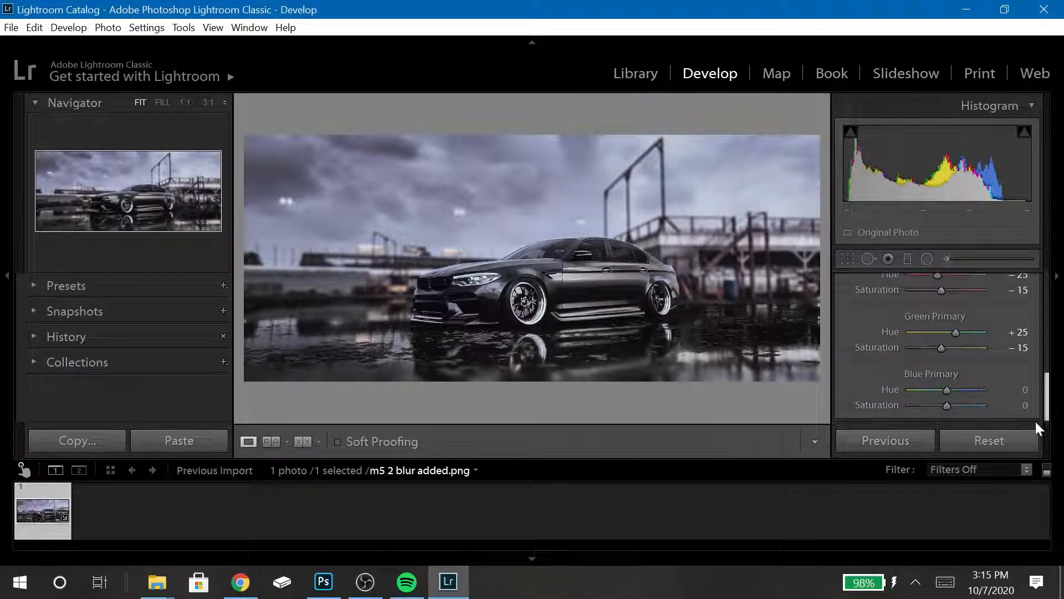
left_click(982, 390)
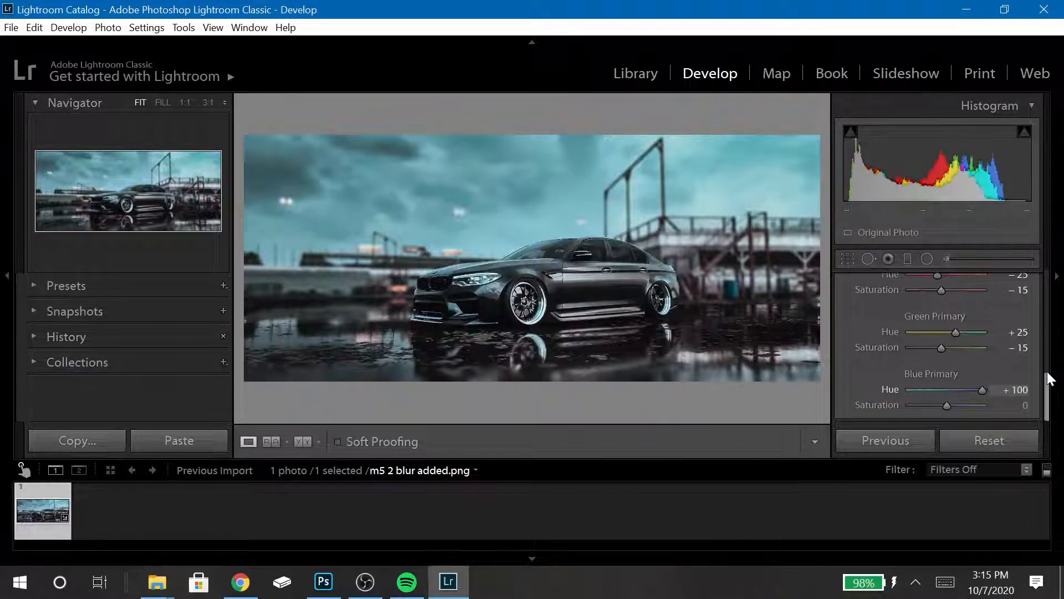
left_click(1032, 390)
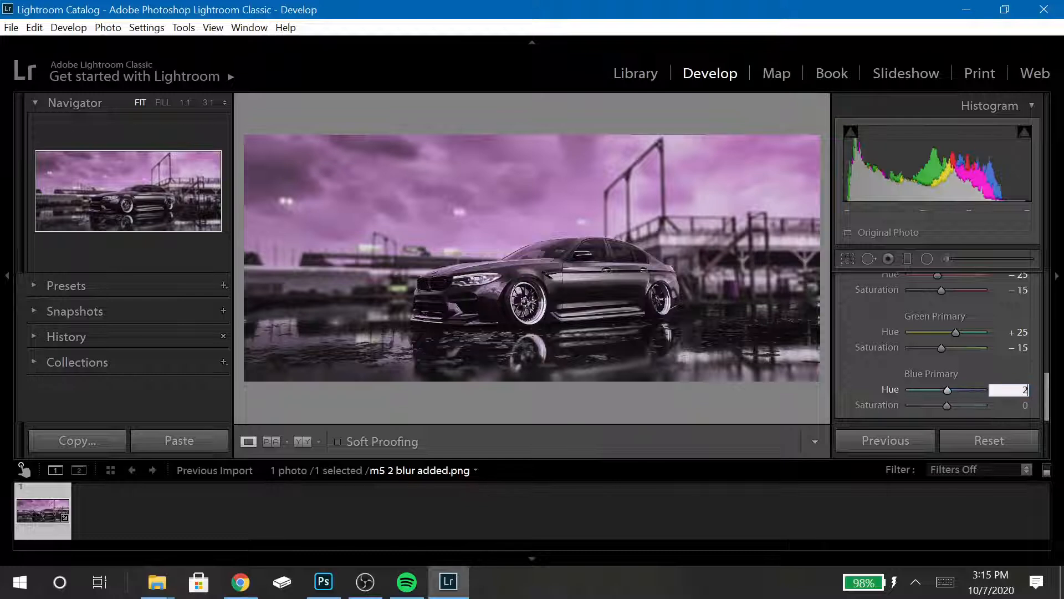
type("25")
key("Tab")
type("-15")
key("Return")
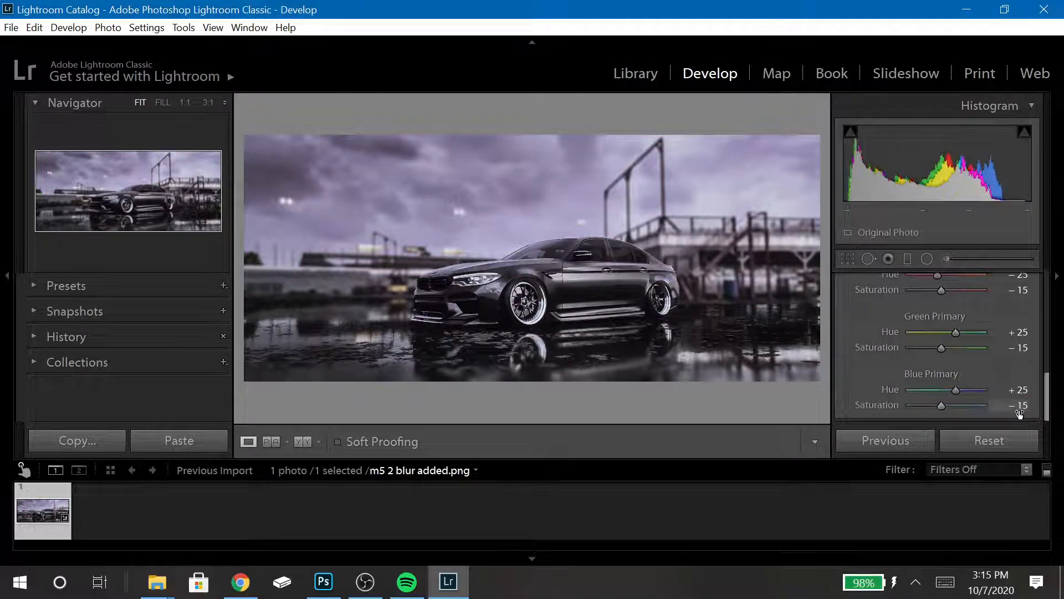
left_click_drag(1045, 403, 1015, 341)
left_click(1015, 353)
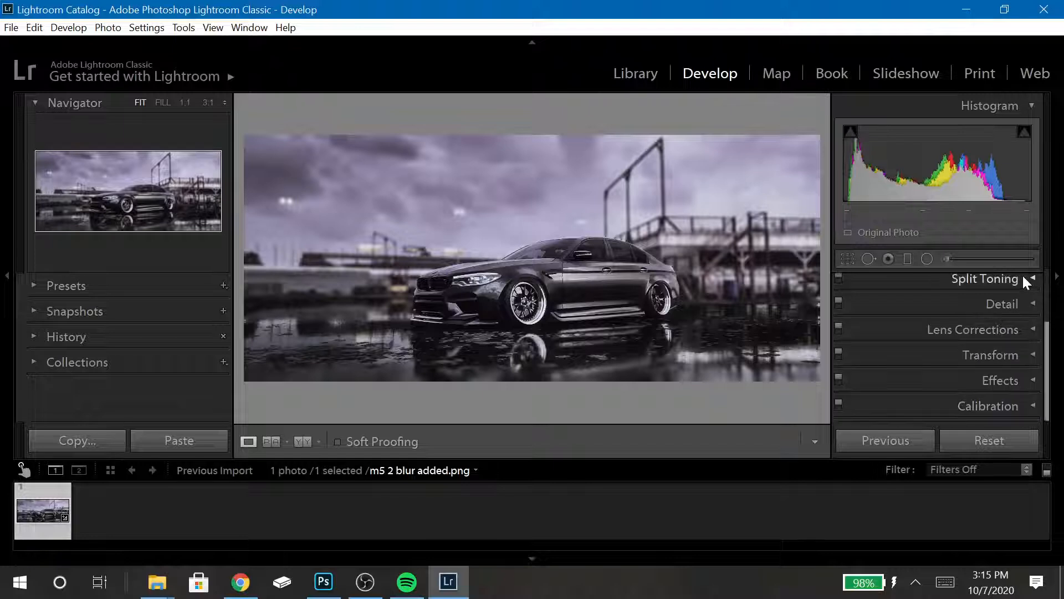
- Expand the HSL/Color settings to show the Hue adjustments for all colors
scroll(1048, 333, "up", 2)
left_click(1031, 307)
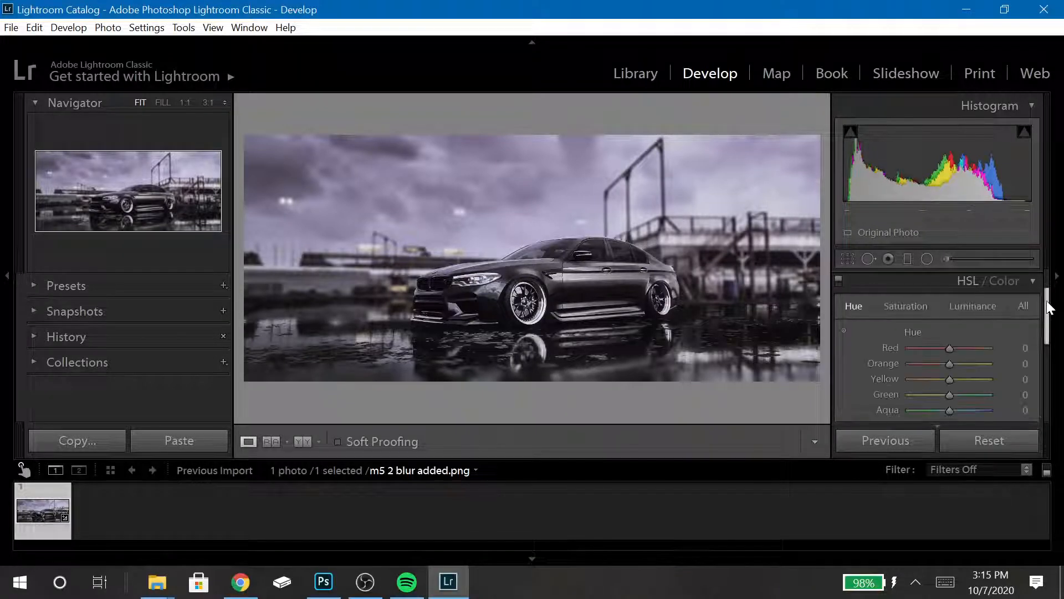
left_click_drag(1048, 309, 1049, 319)
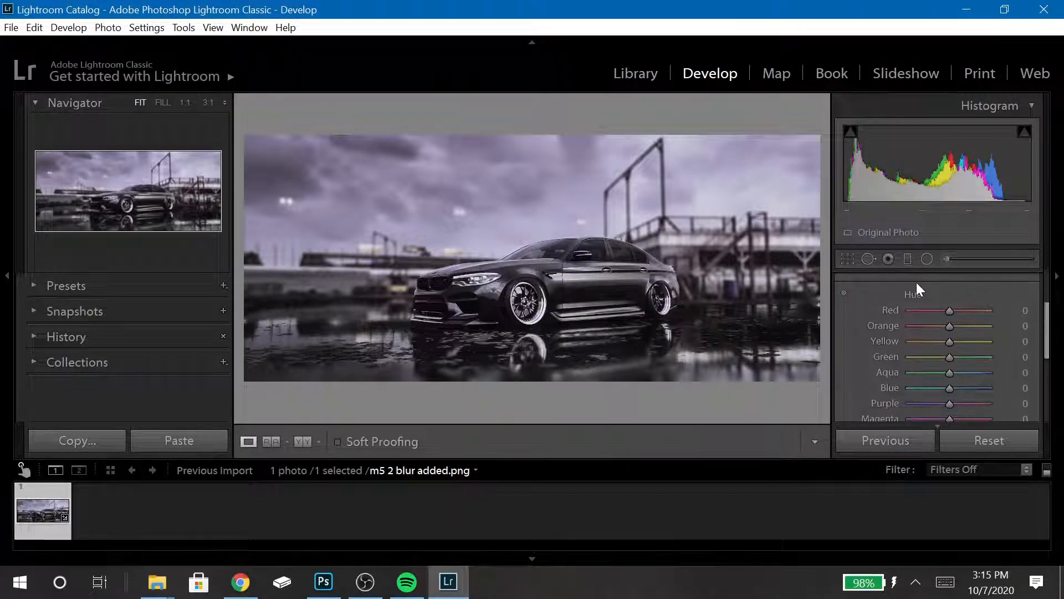
- Compare the M5 photo before and after the edits side by side, and return to the single-photo view
left_click(304, 442)
left_click_drag(387, 262, 428, 278)
left_click(353, 270)
left_click(353, 270)
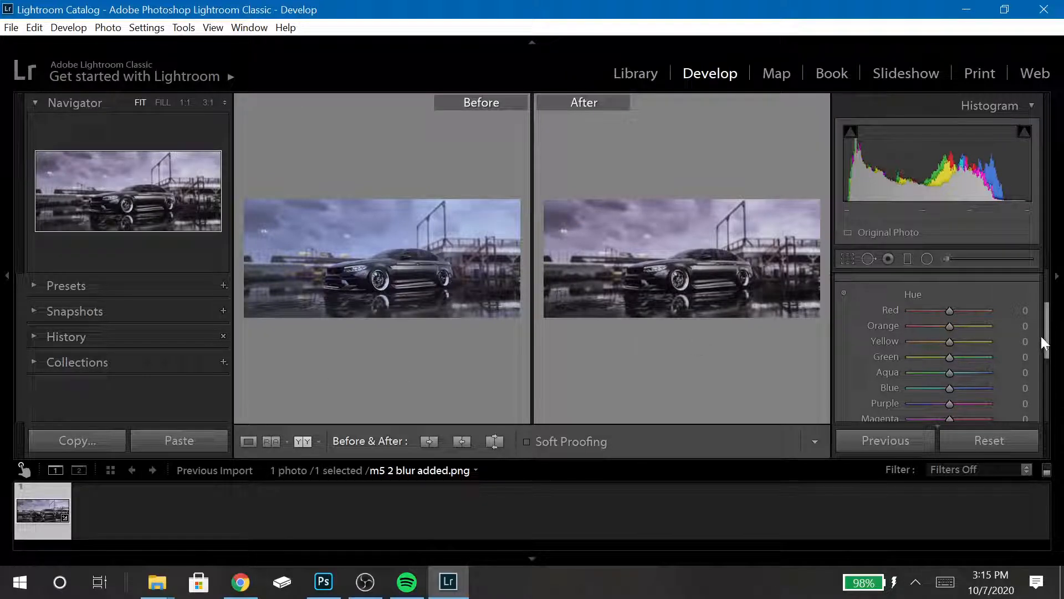
scroll(1045, 341, "down", 1)
left_click(248, 441)
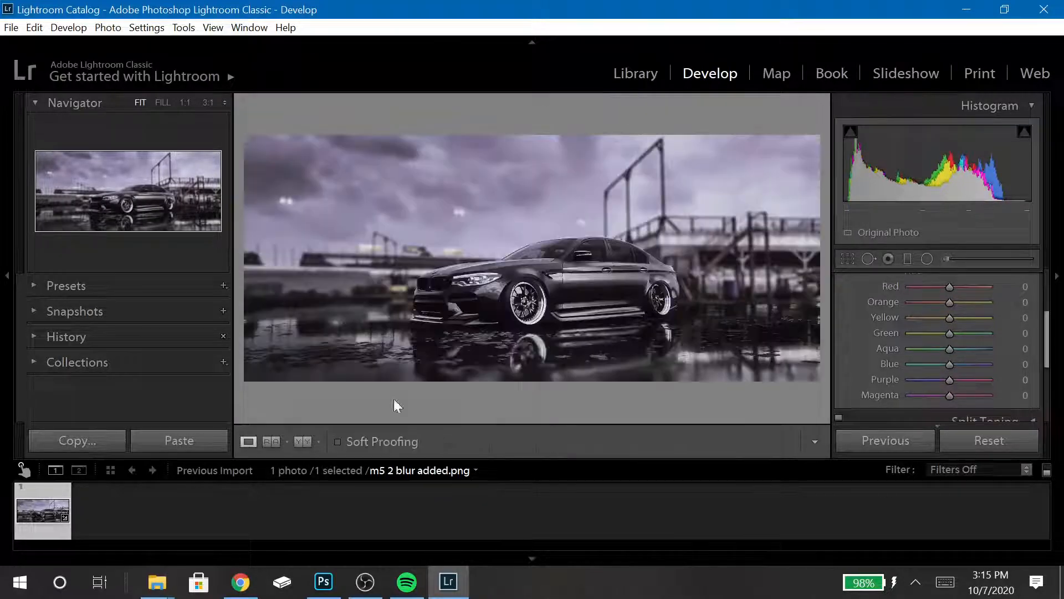
- Set the Purple Hue to -50 in the HSL adjustments to shift the sky toward blue
left_click_drag(948, 381, 906, 393)
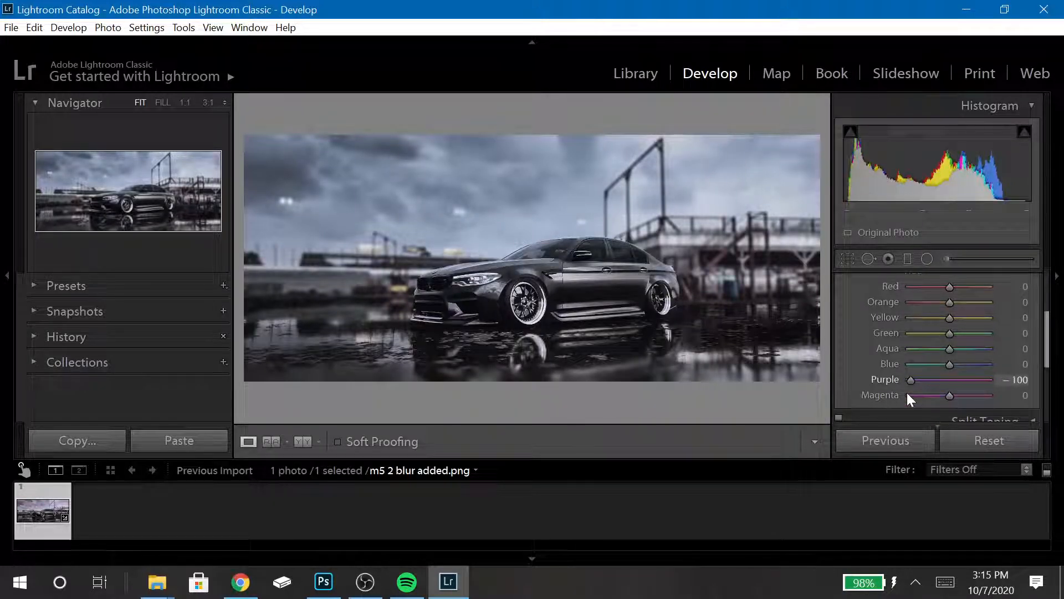
left_click(1018, 380)
key("BackSpace")
type("-50")
key("Return")
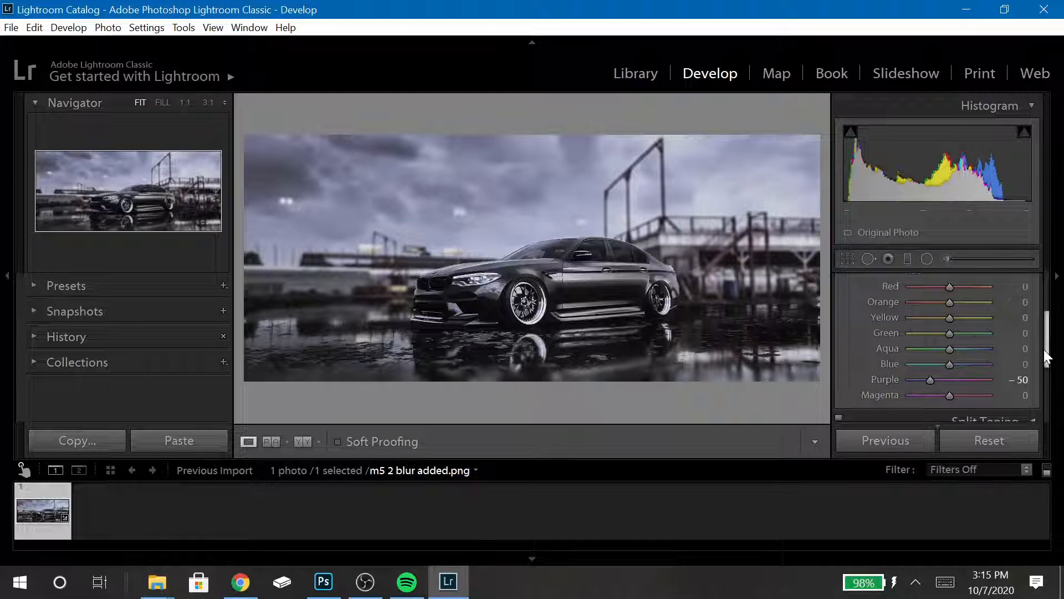
- Switch the HSL adjustments to Saturation and set Purple to -20
mouse_move(1045, 349)
left_mouse_down()
mouse_move(1021, 323)
mouse_move(1048, 348)
left_mouse_up()
left_click(925, 323)
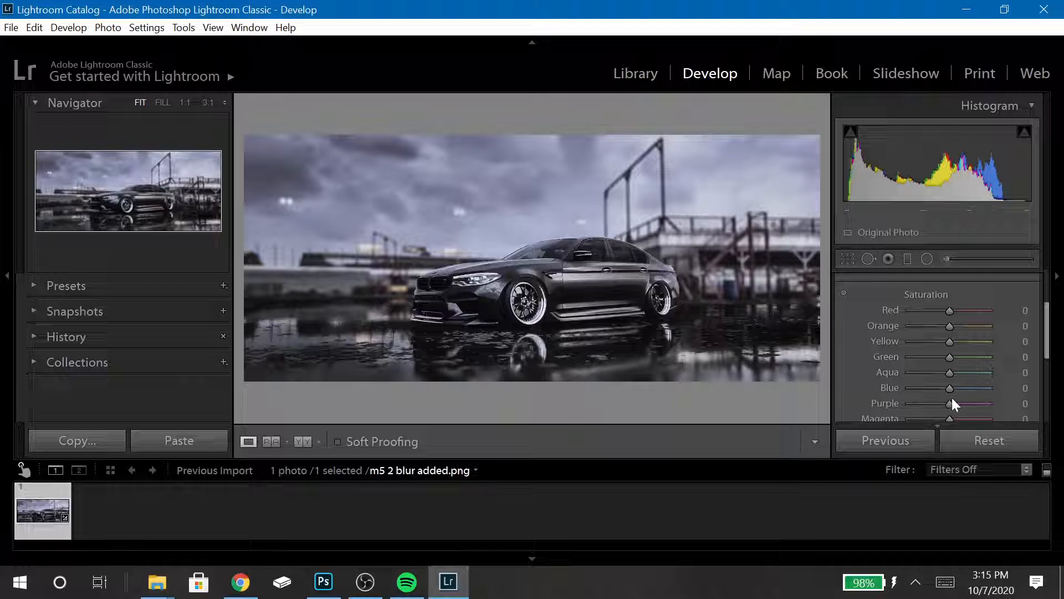
mouse_move(945, 408)
left_mouse_down()
mouse_move(927, 410)
mouse_move(945, 411)
left_mouse_up()
left_click(1023, 404)
type("-25")
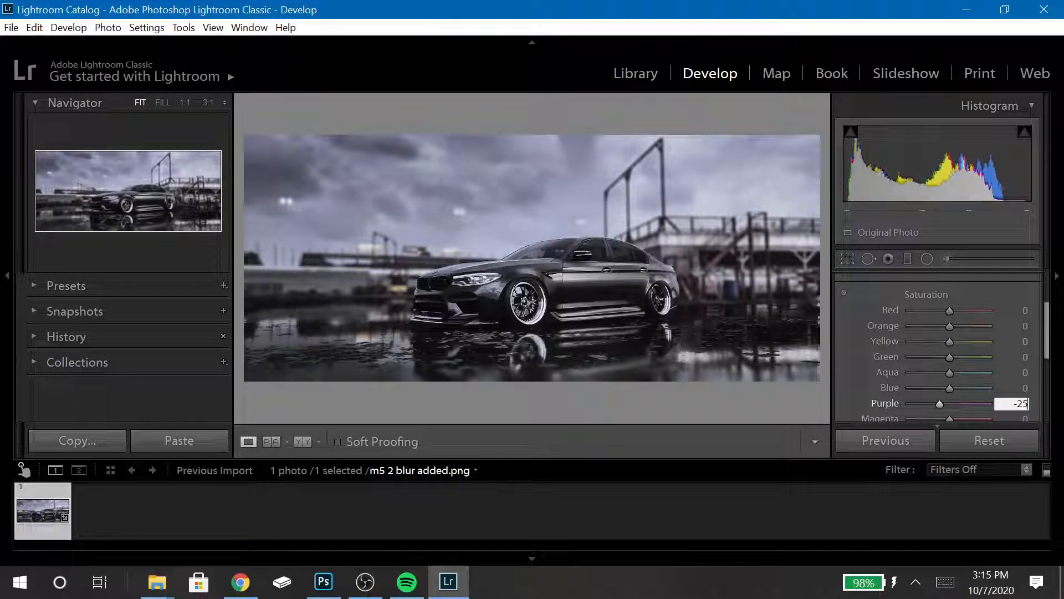
key("BackSpace")
type("0")
key("Return")
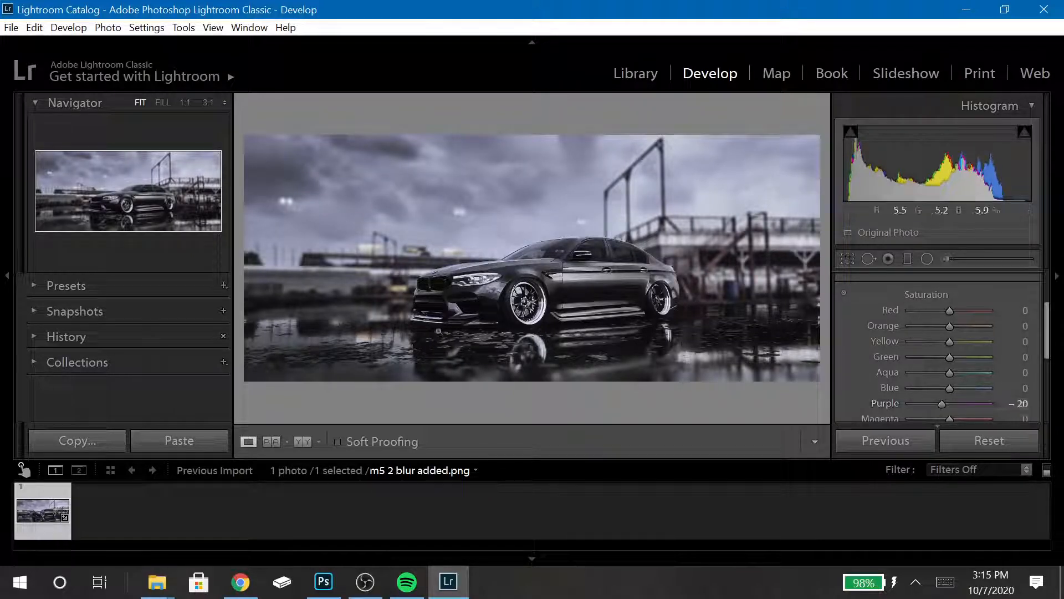
- Try extreme Saturation shifts on the Red, Yellow, Aqua, Blue and Magenta colors, undoing each one
left_click_drag(949, 311, 1009, 309)
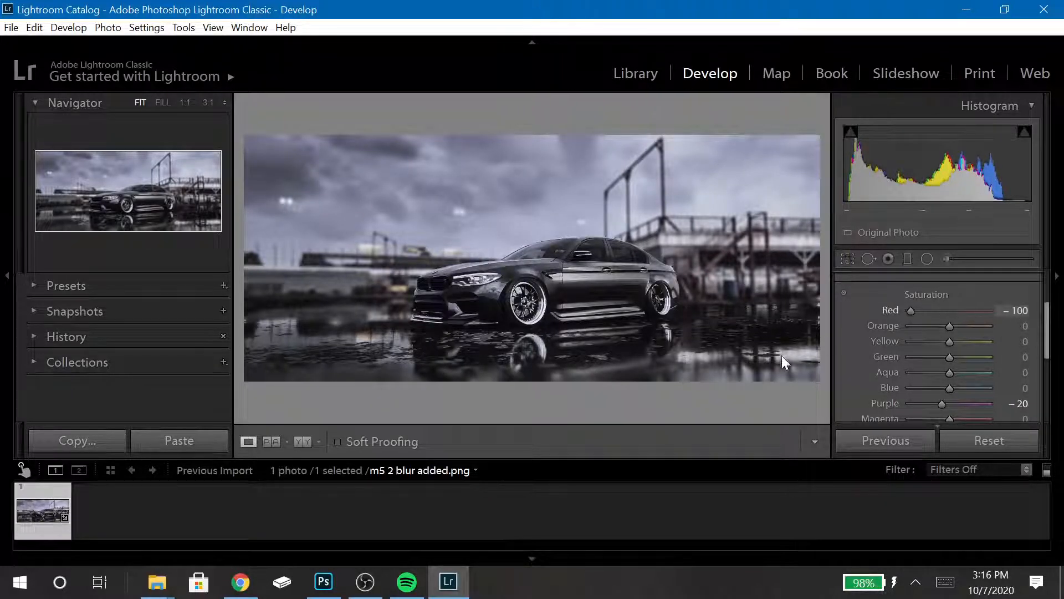
key("ctrl+z")
left_click_drag(950, 341, 1009, 360)
key("ctrl+z")
key("ctrl+z")
left_click_drag(949, 374, 1031, 374)
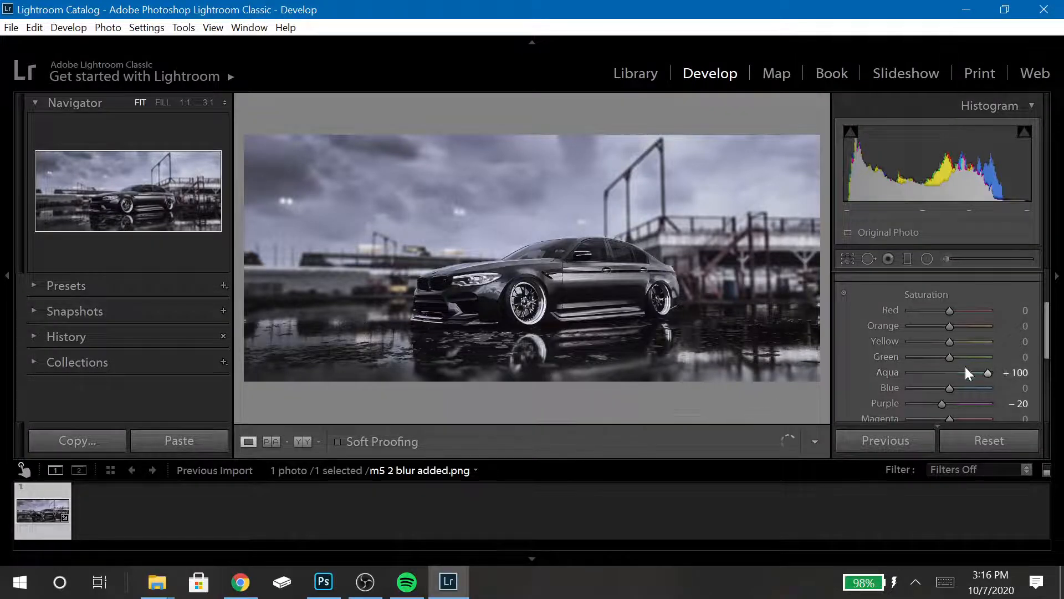
key("ctrl+z")
left_click_drag(951, 388, 909, 388)
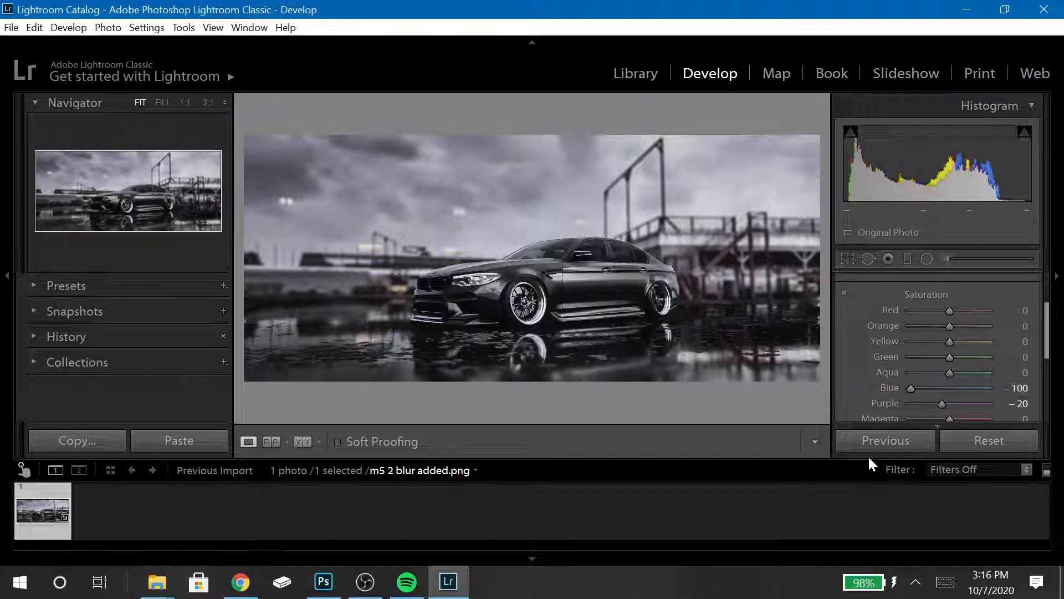
key("ctrl+z")
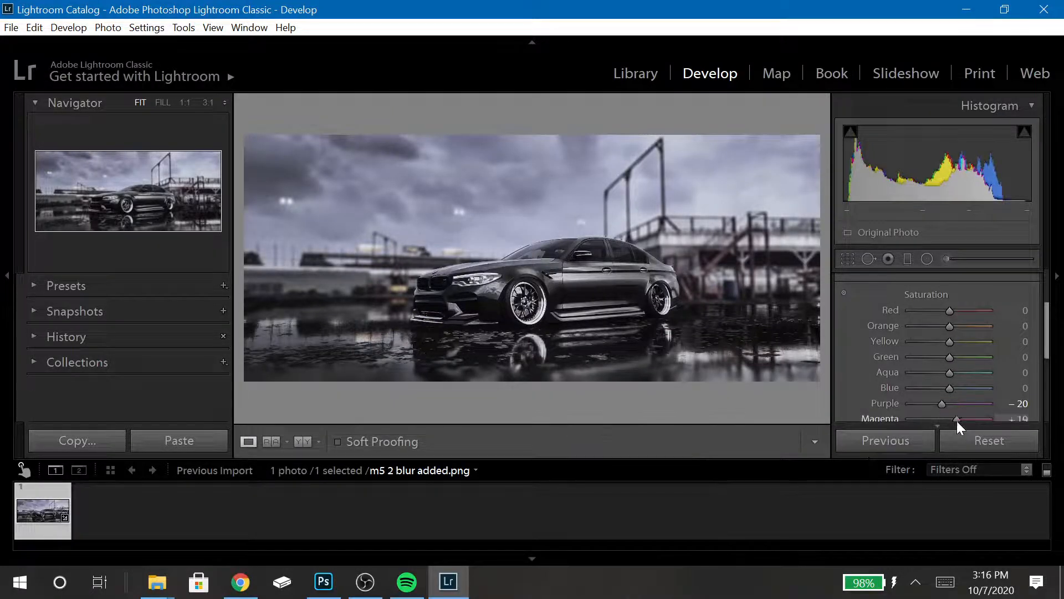
key("ctrl+z")
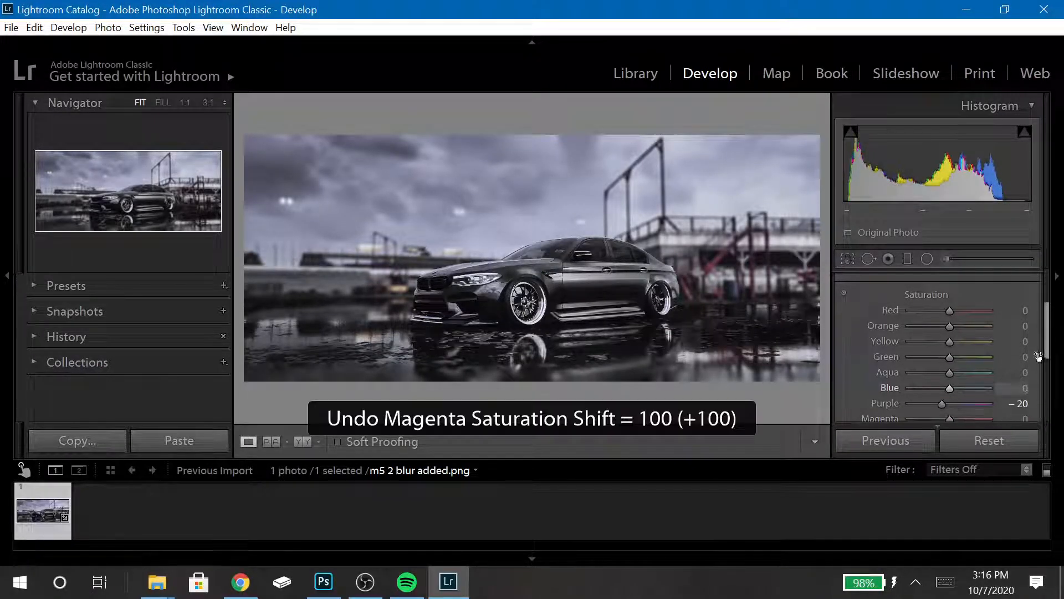
- Collapse the HSL/Color settings and return to the start of the adjustment list
left_click_drag(1047, 354, 1042, 332)
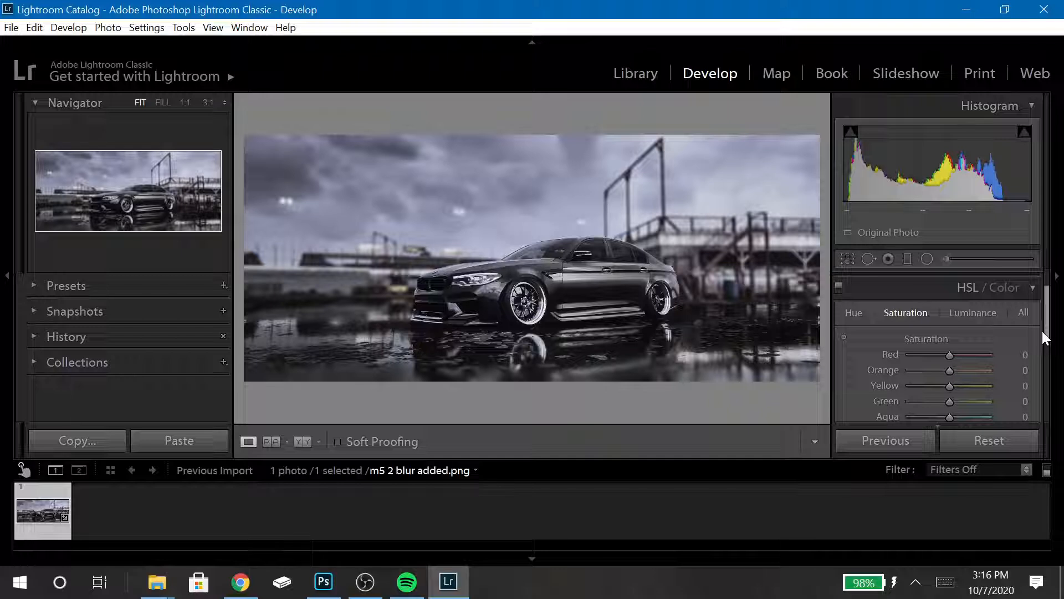
left_click(936, 288)
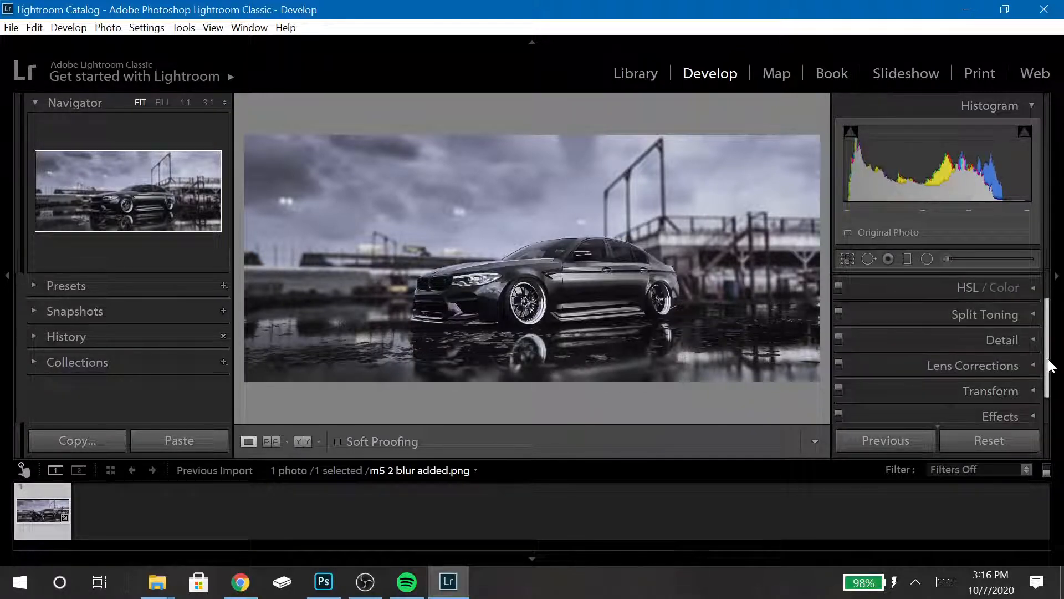
left_click_drag(1049, 365, 1053, 394)
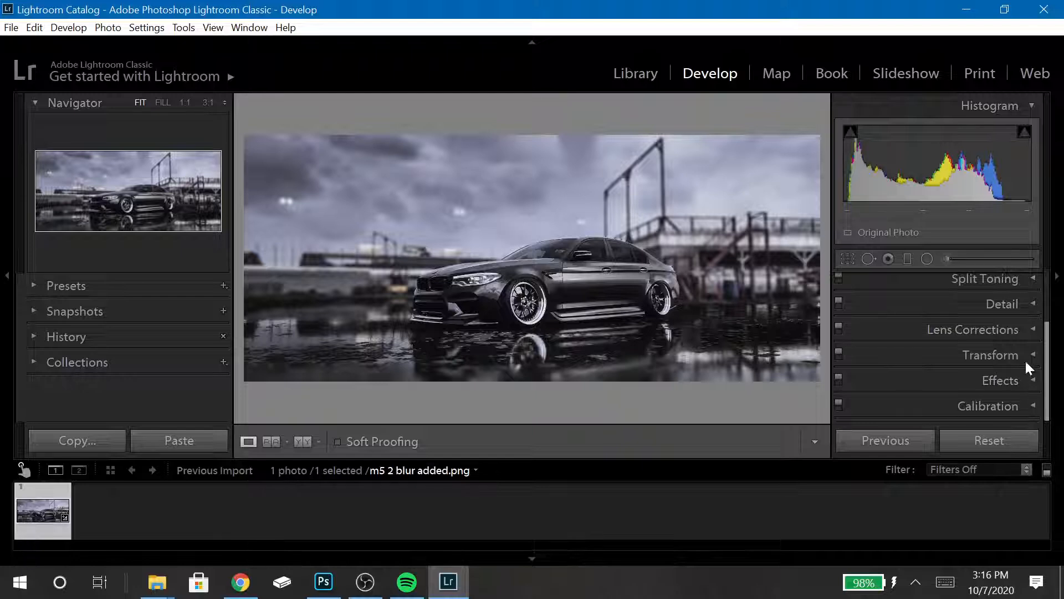
left_click_drag(1048, 347, 1032, 249)
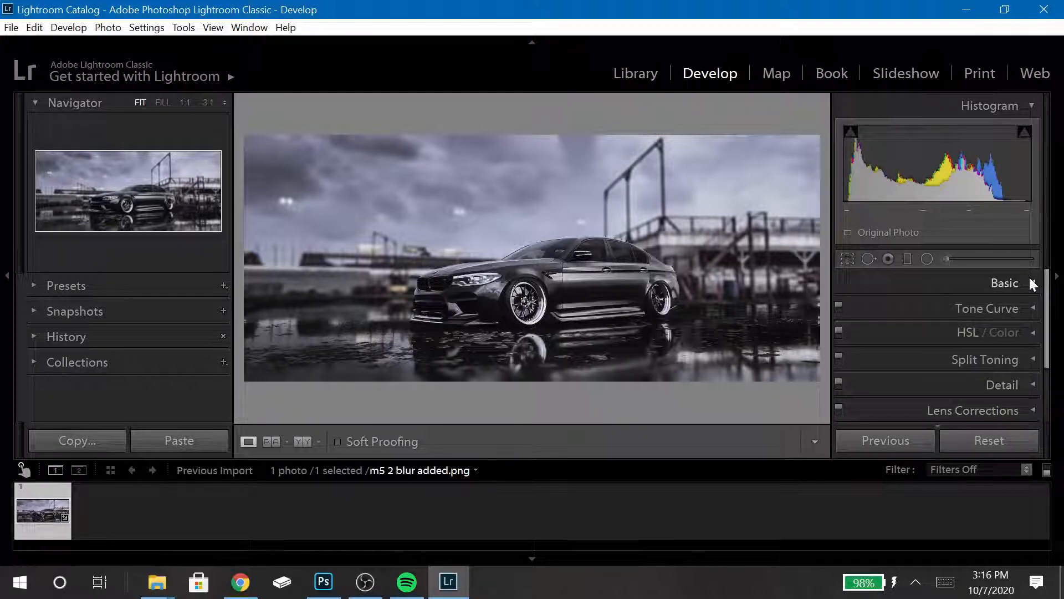
- Check the color-adjusted M5 photo against its original in the Before & After view, and return to the single photo
left_click(303, 441)
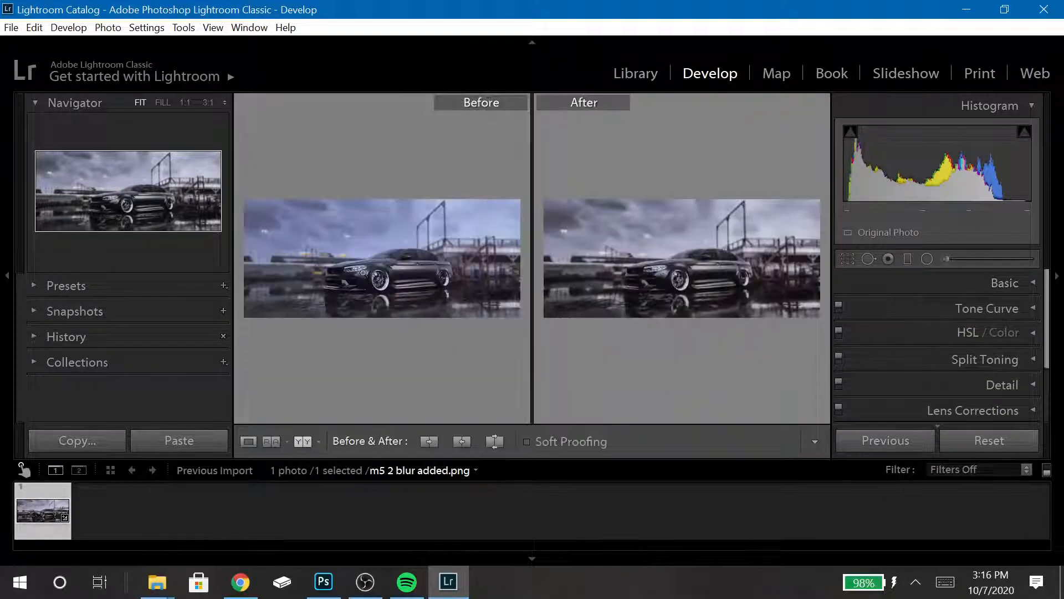
left_click(391, 249)
left_click(392, 250)
left_click(251, 440)
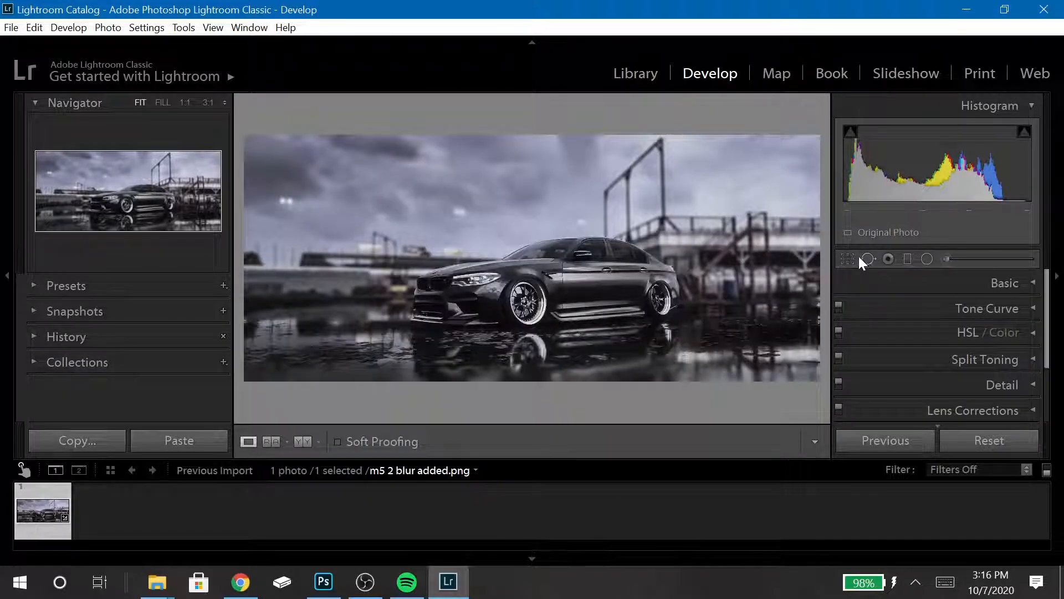
- Add a graduated filter over the wet ground below the car, adjust its angle slightly, and move it a little lower
left_click(908, 259)
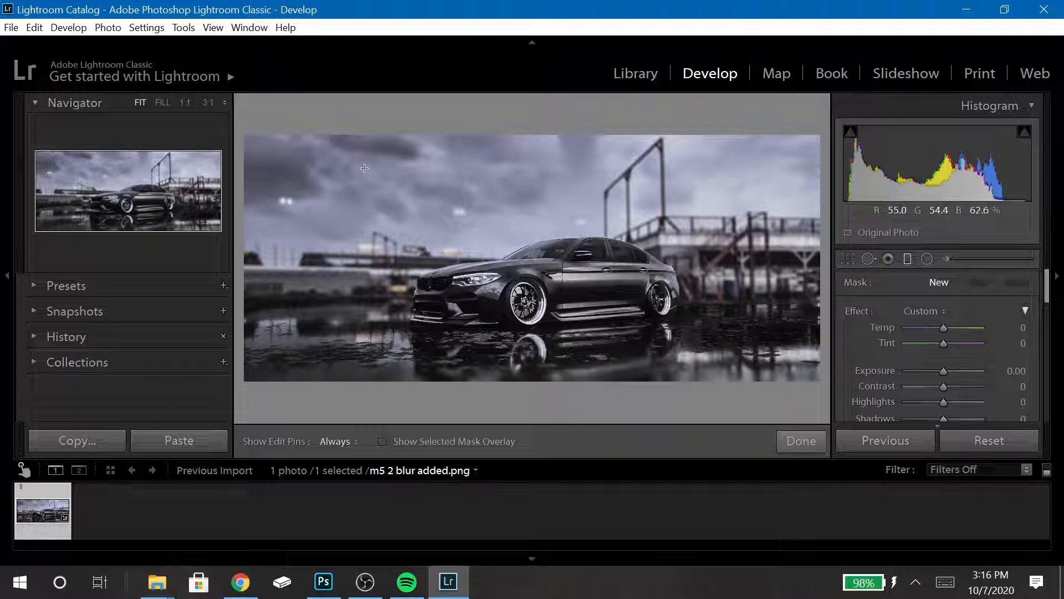
left_click_drag(432, 377, 431, 320)
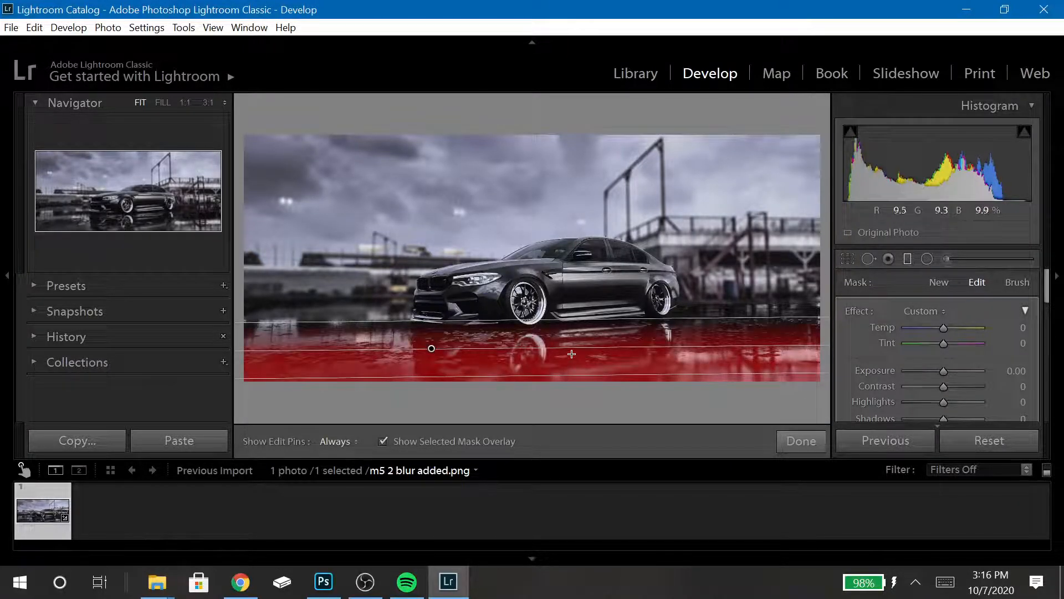
left_click_drag(570, 348, 571, 350)
left_click_drag(572, 349, 573, 350)
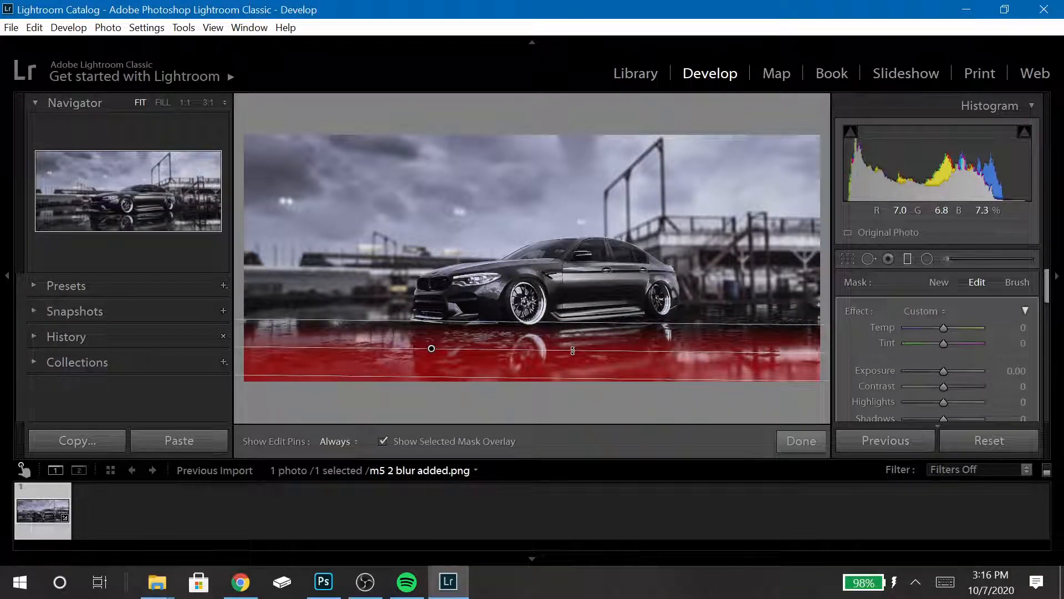
left_click_drag(431, 348, 500, 356)
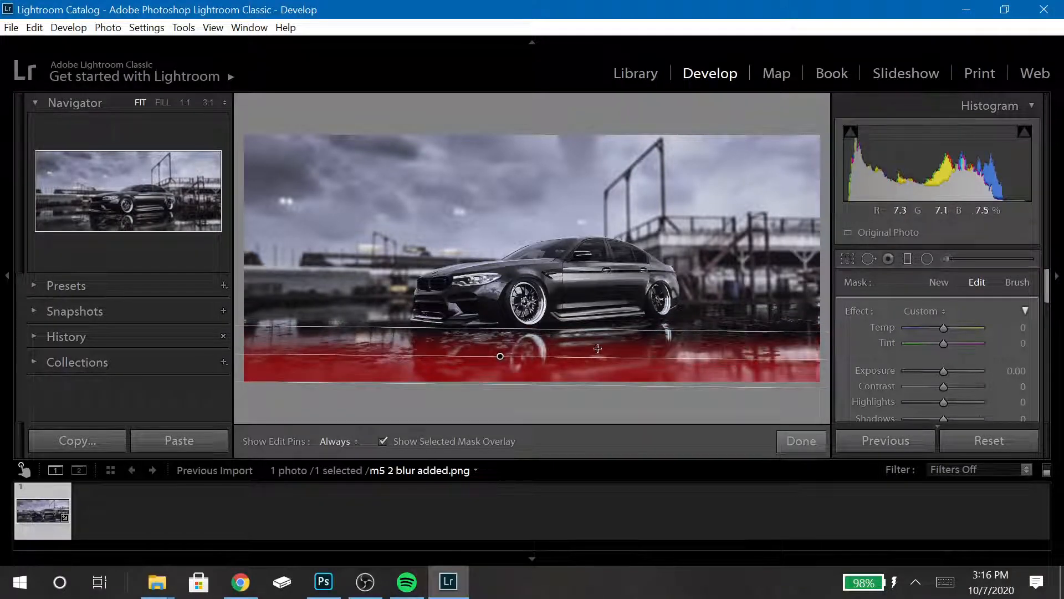
left_click_drag(599, 352, 600, 352)
key("ctrl+z")
key("ctrl+z")
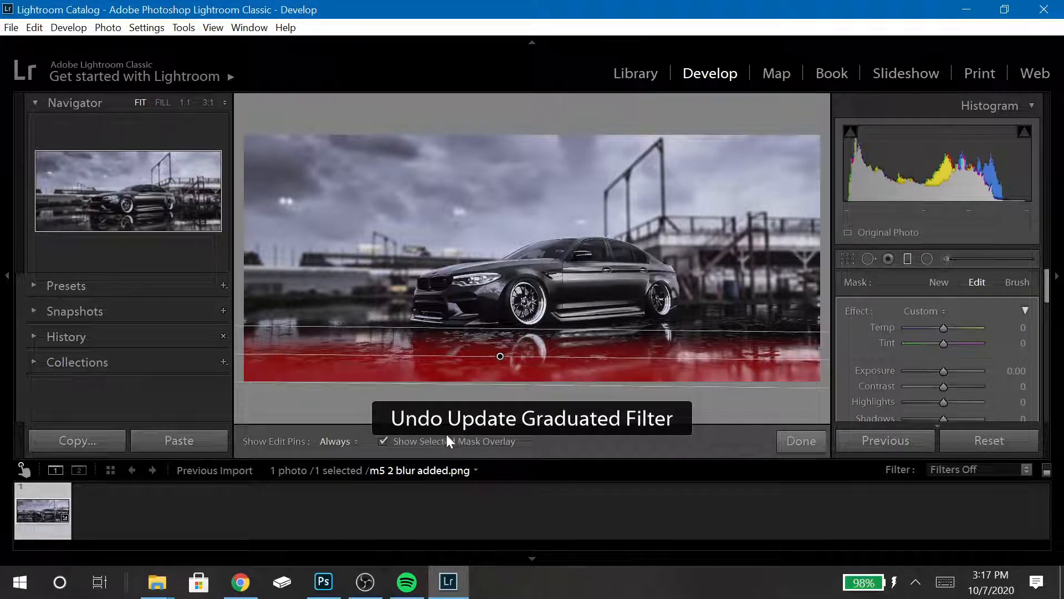
- Hide the selected mask overlay and move the graduated filter lower onto the front wheel's reflection
left_click(457, 441)
left_click_drag(500, 355, 539, 364)
- Set the graduated filter's Exposure to -1.50 and its Contrast to 100
left_click(995, 371)
type("-1")
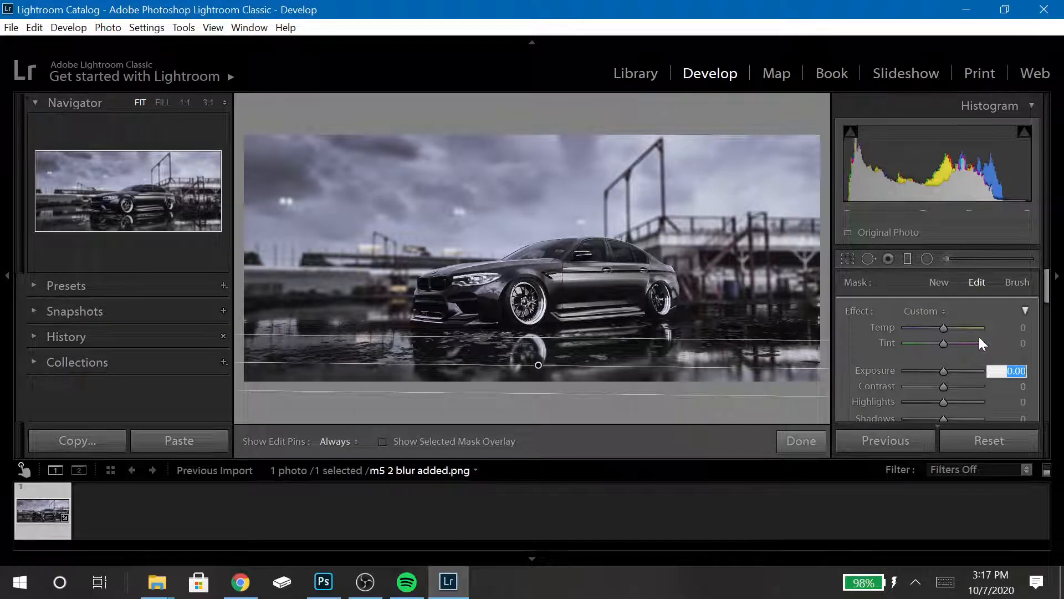
type(".5")
key("Tab")
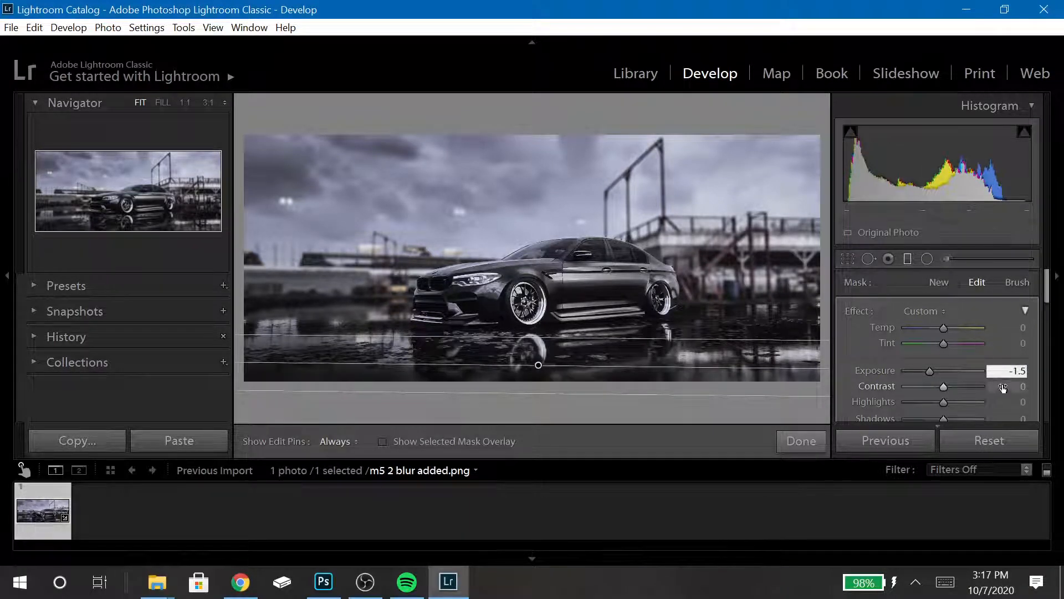
type("100")
key("Return")
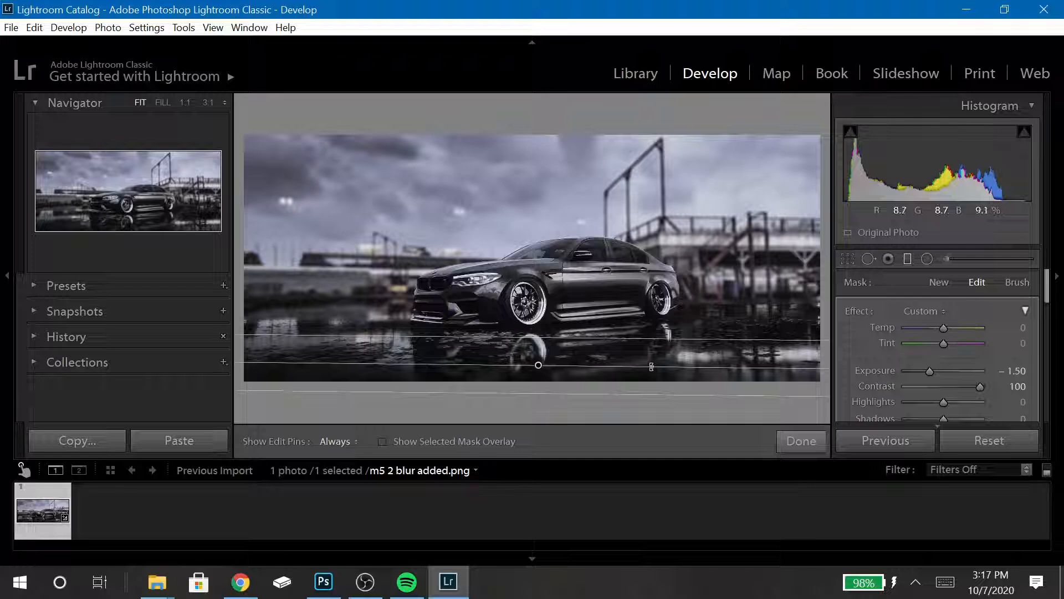
left_click_drag(651, 367, 653, 366)
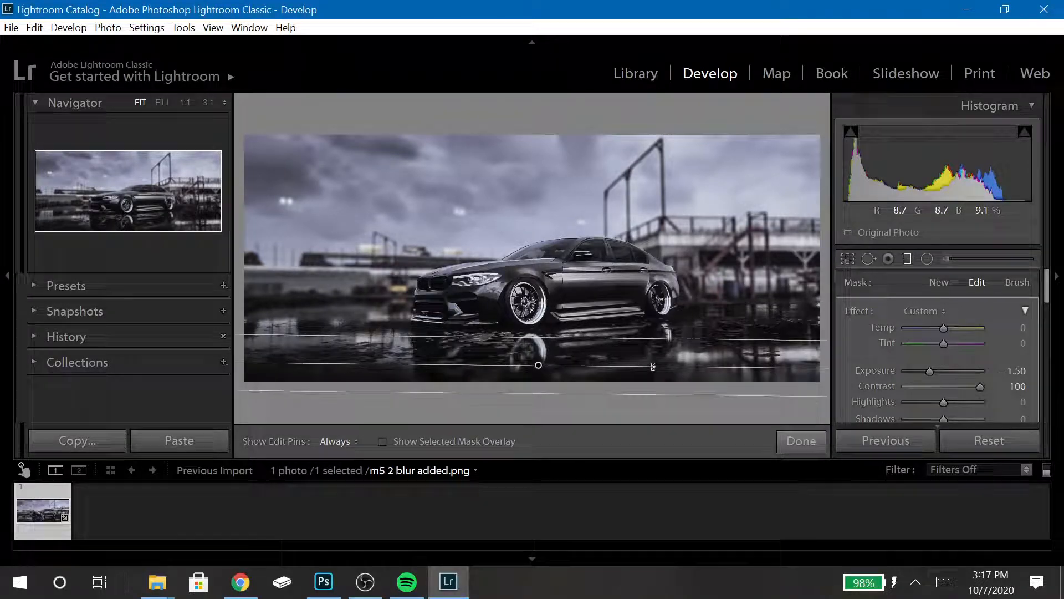
- Show the selected mask overlay and rotate the graduated filter over the wet ground until it is nearly level
left_click(476, 439)
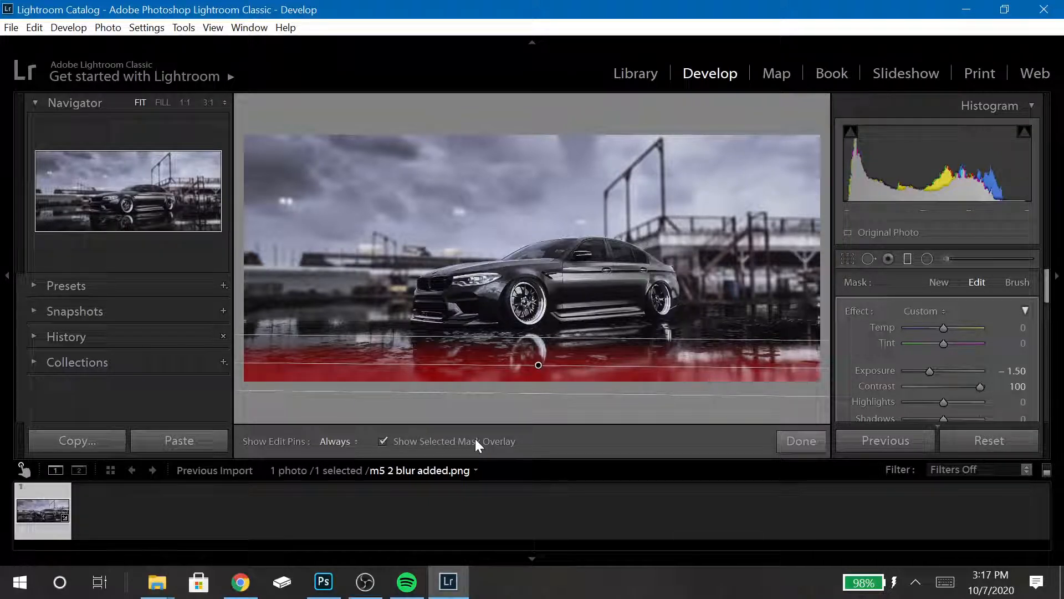
key("shift")
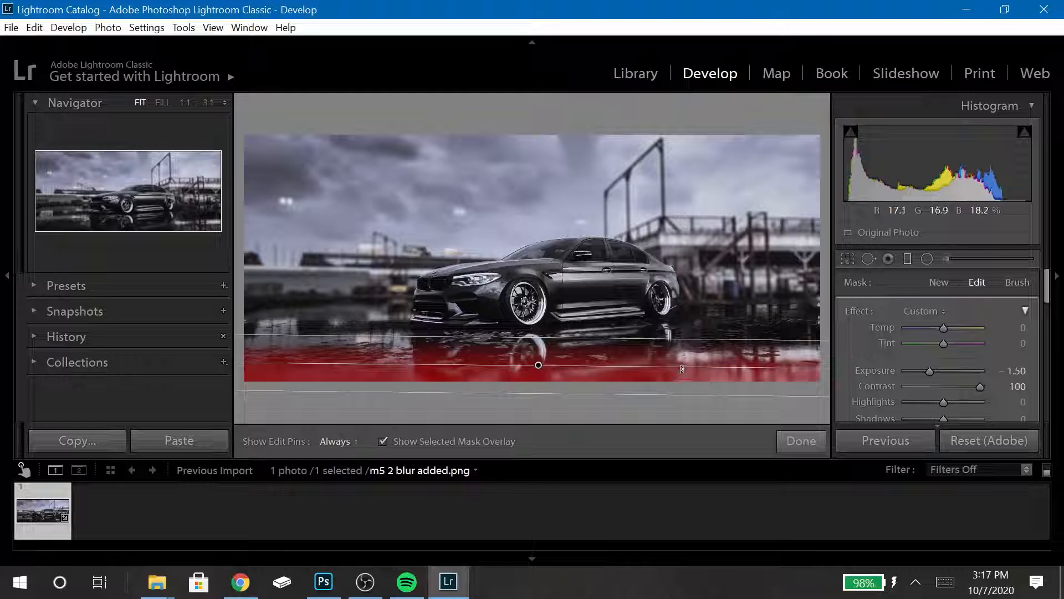
left_click_drag(682, 368, 680, 346)
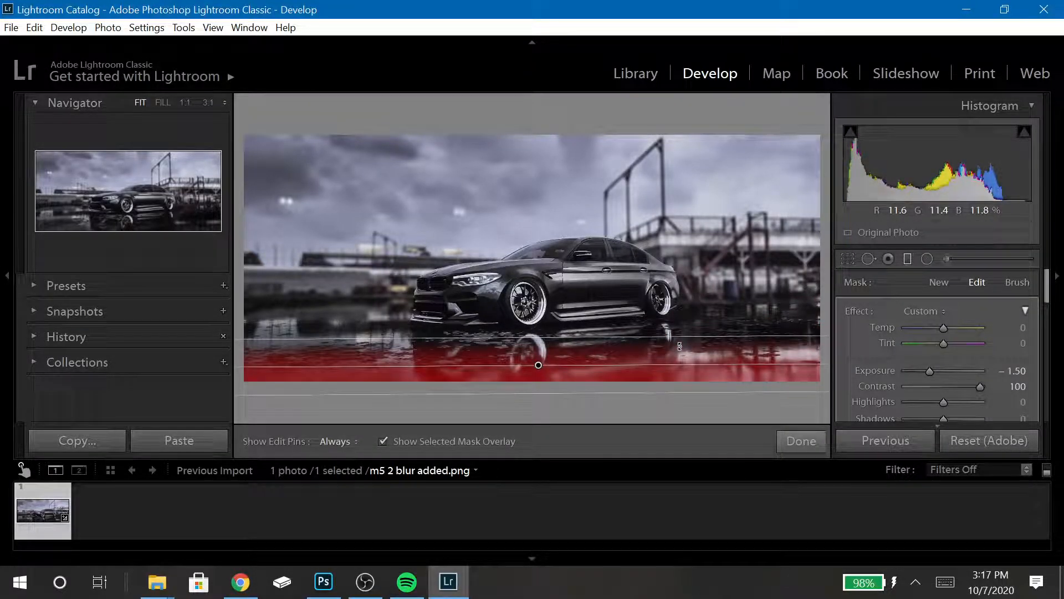
left_click_drag(679, 346, 681, 347)
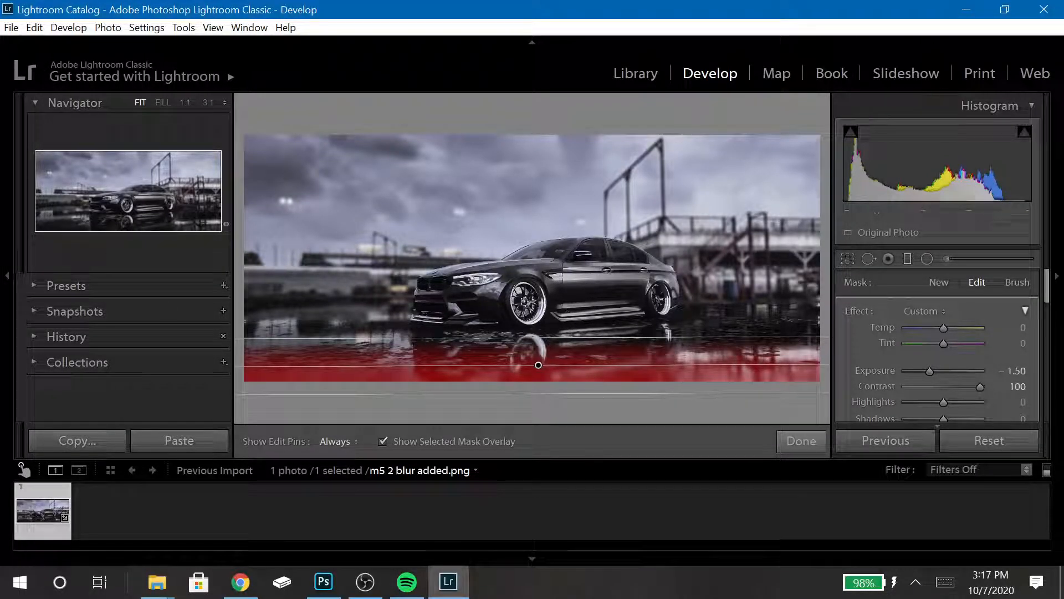
- Hide the mask overlay and widen the filter's gradient, moving its lower edge further below the photo and its upper edge slightly up
left_click(467, 442)
left_click_drag(525, 393, 527, 416)
left_click_drag(522, 340, 526, 331)
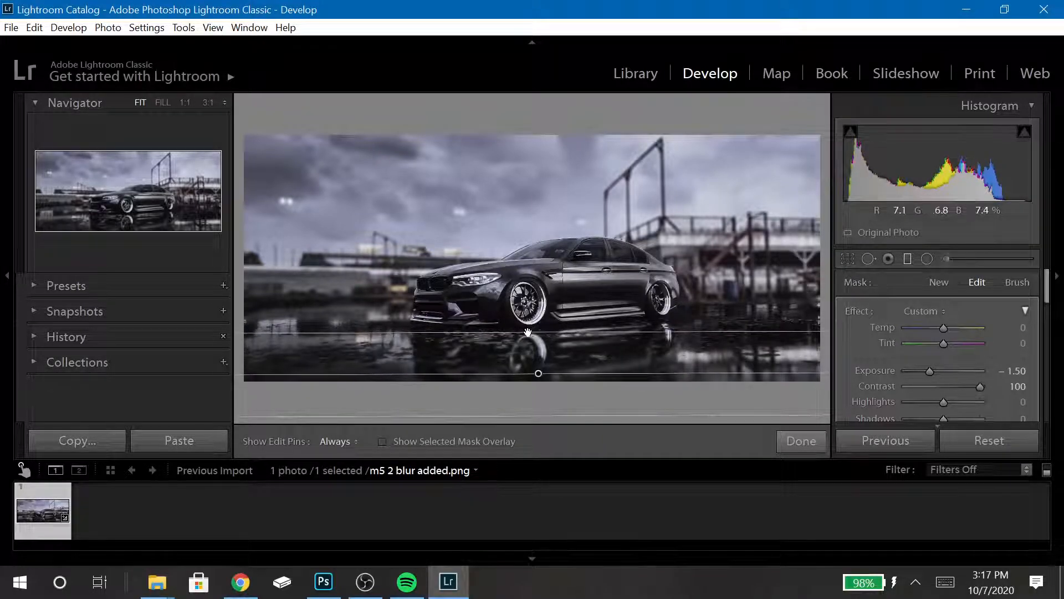
left_click(801, 441)
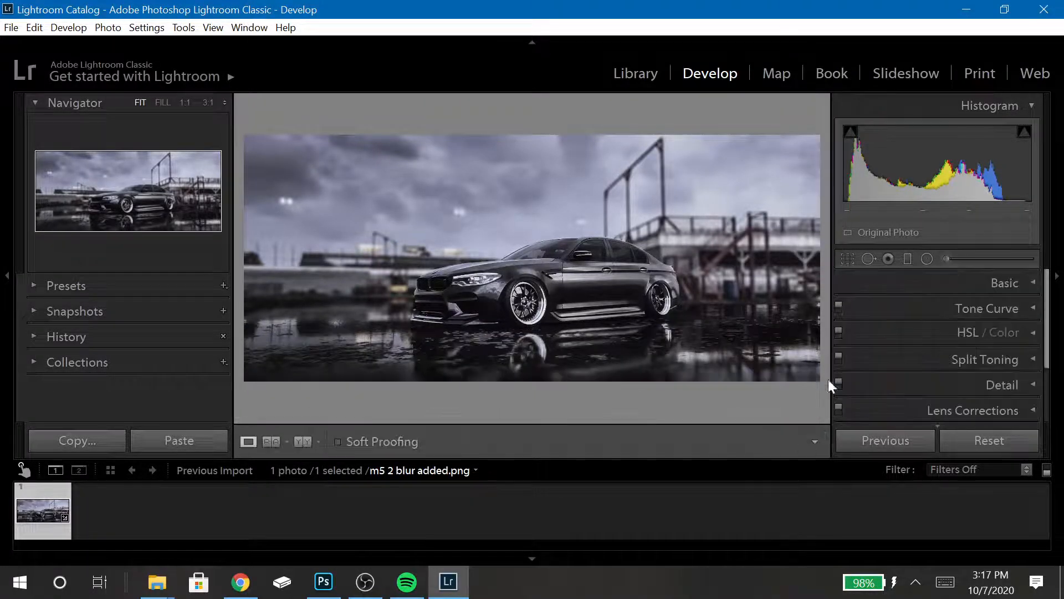
- Compare the wet ground with and without the graduated filter by deleting it and undoing the deletion, keeping the filter
left_click(907, 259)
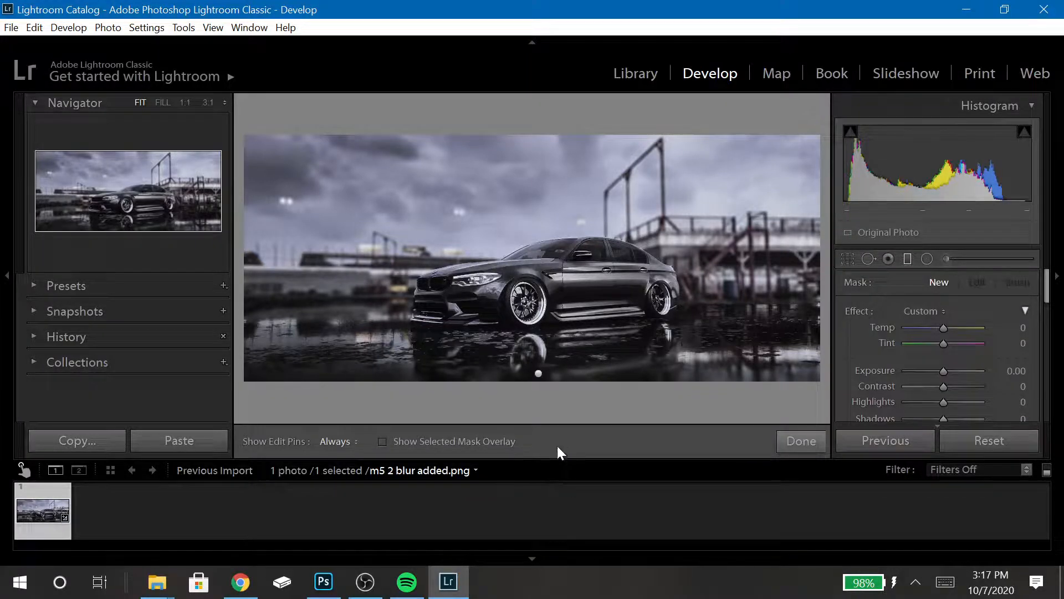
right_click(544, 374)
left_click(565, 403)
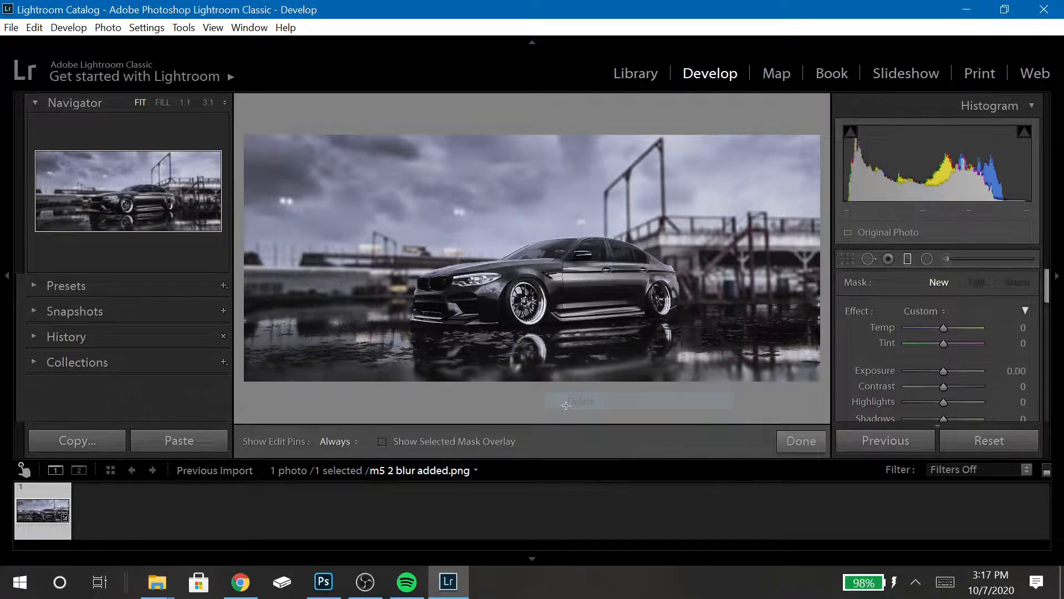
key("ctrl+z")
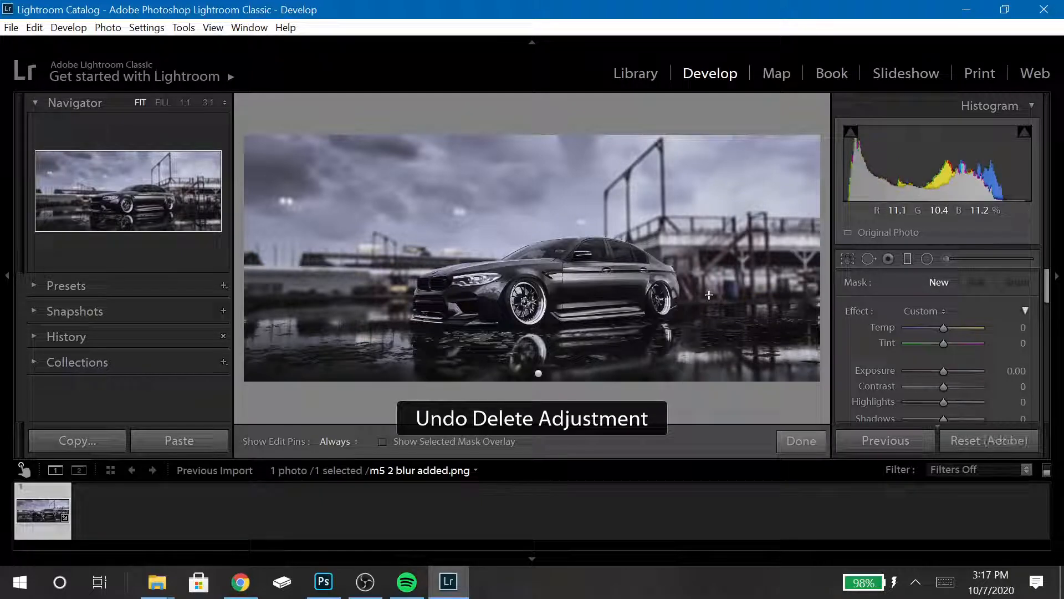
key("ctrl+y")
key("ctrl+z")
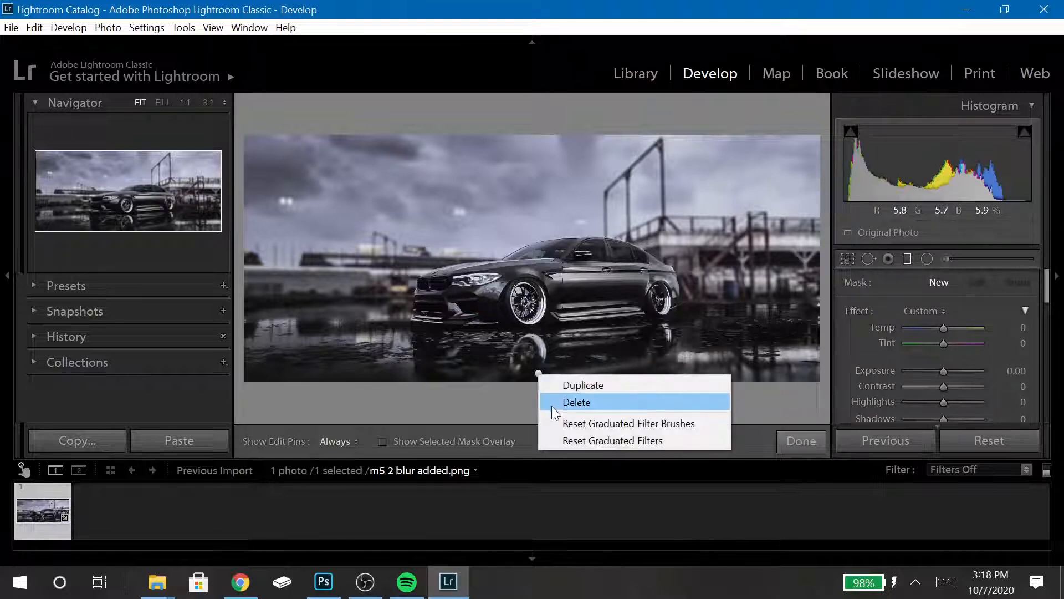
left_click(552, 403)
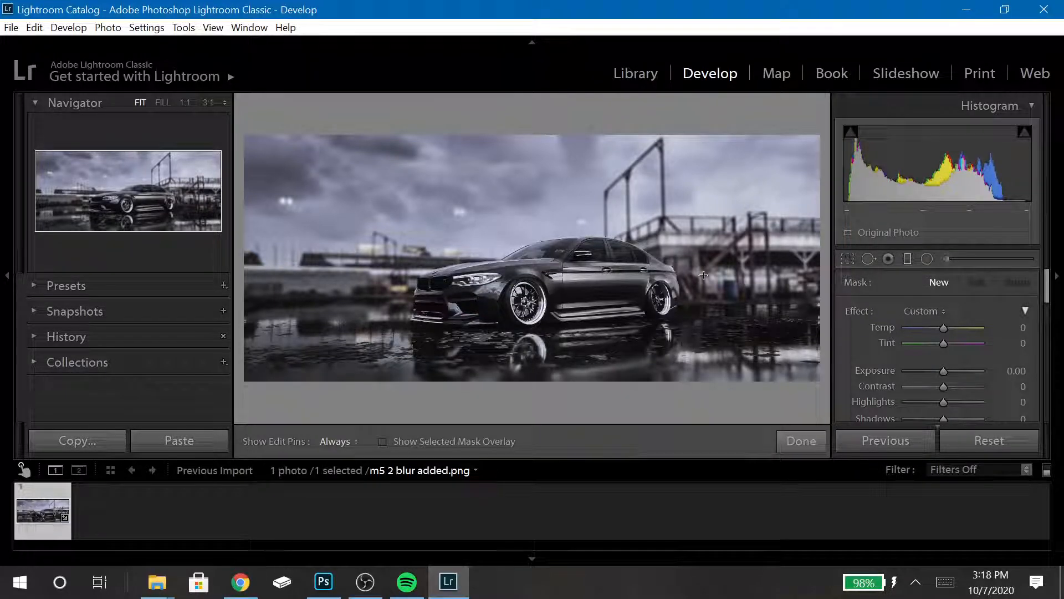
key("ctrl+z")
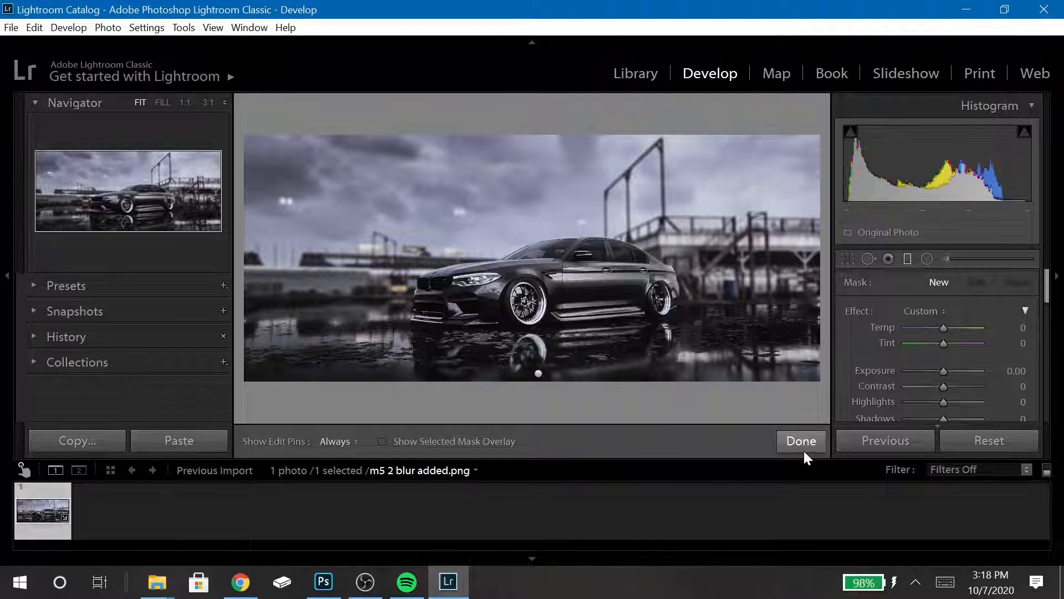
left_click(803, 450)
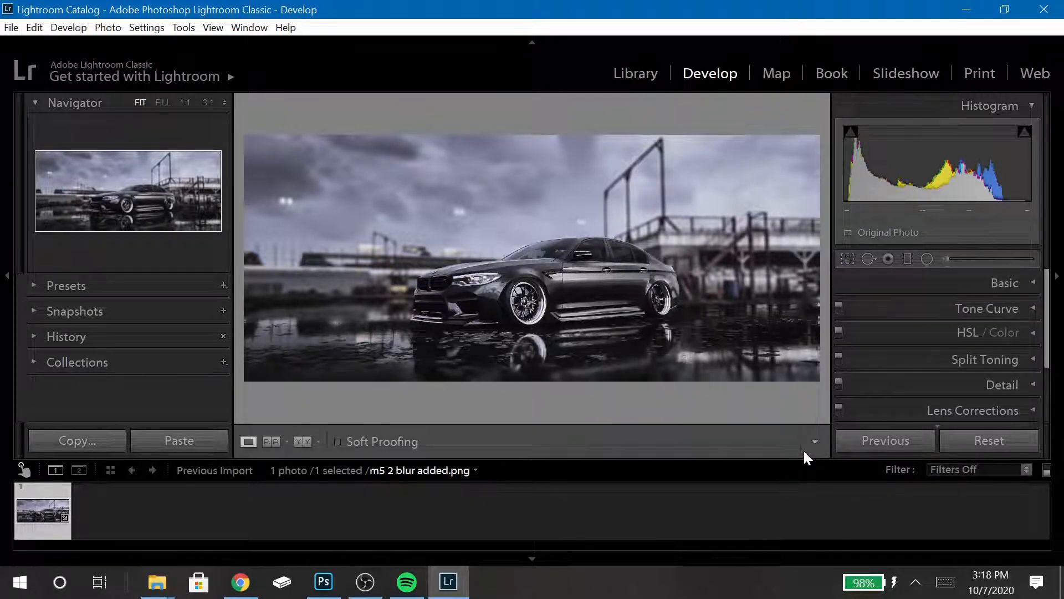
- Check the finished grade against the original in the Before & After view and return to the single photo
left_click(539, 291)
left_click(539, 291)
left_click(303, 442)
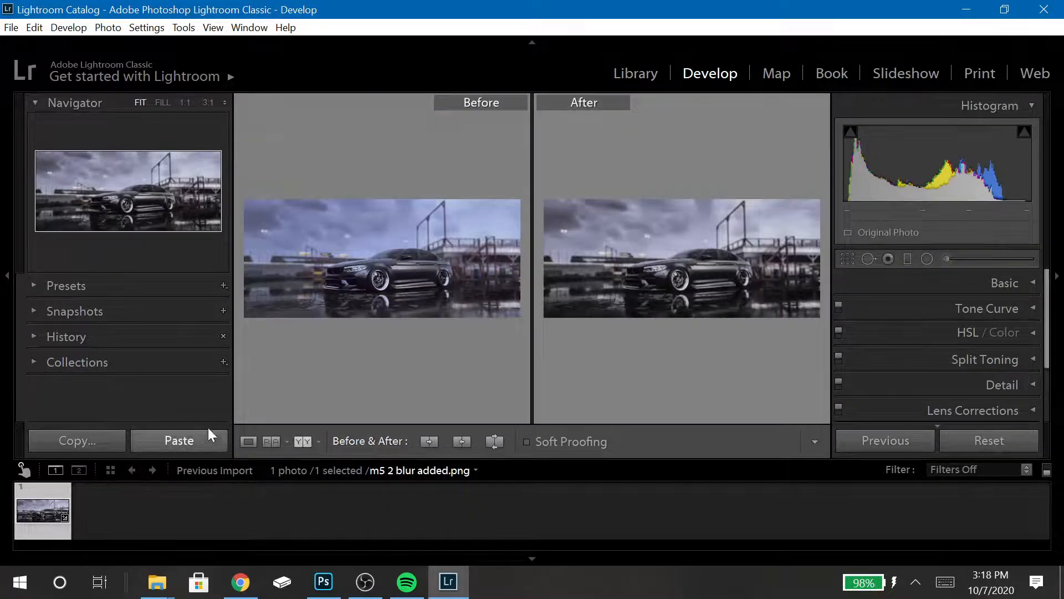
left_click(247, 441)
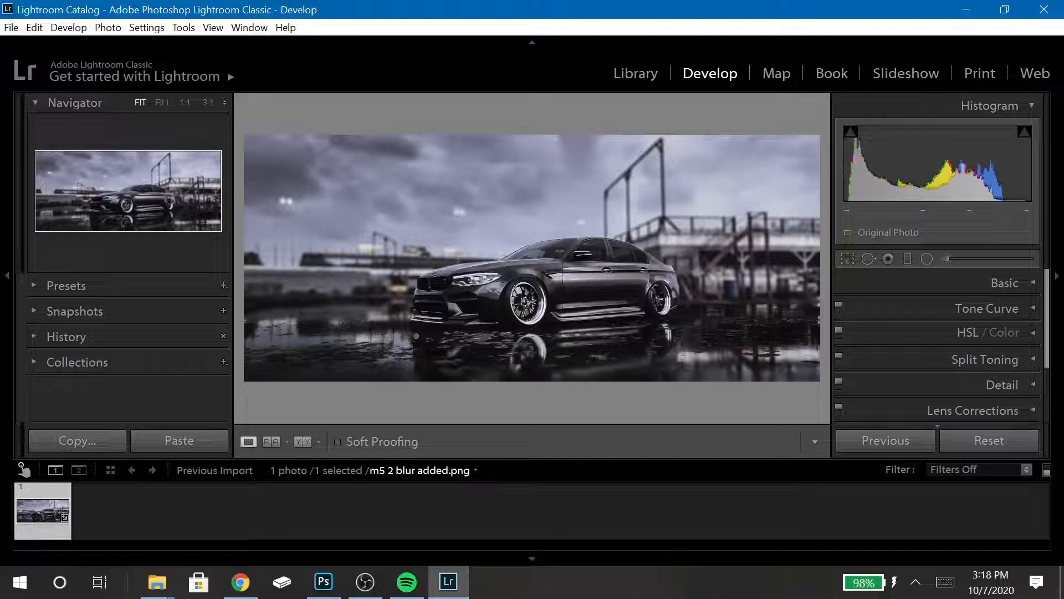
- Switch to Photoshop and close m5 2.png without saving its changes, along with m5 1.png
left_click(324, 582)
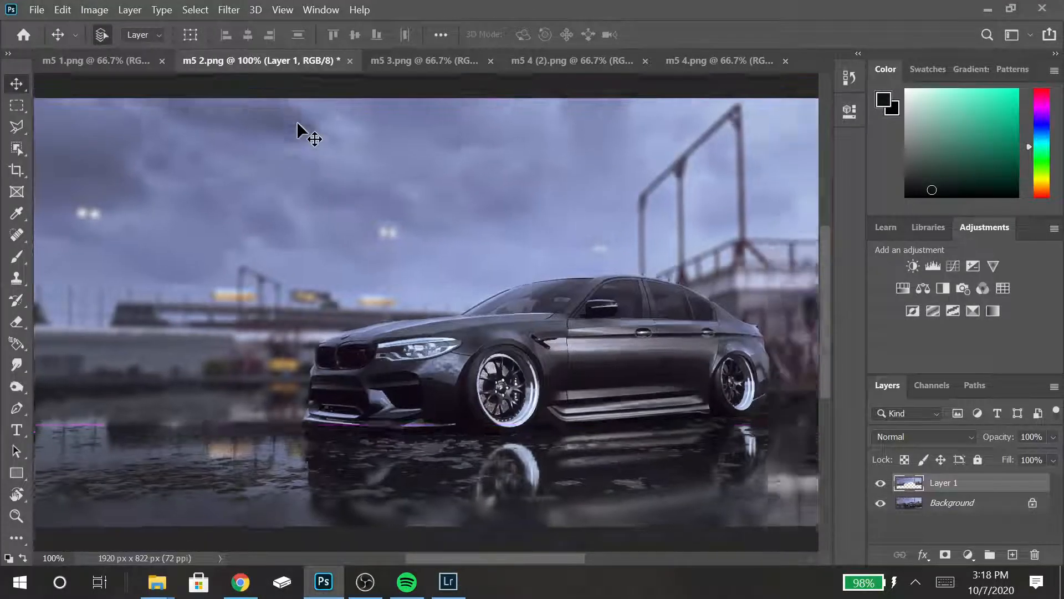
key("ctrl+0")
left_click(353, 61)
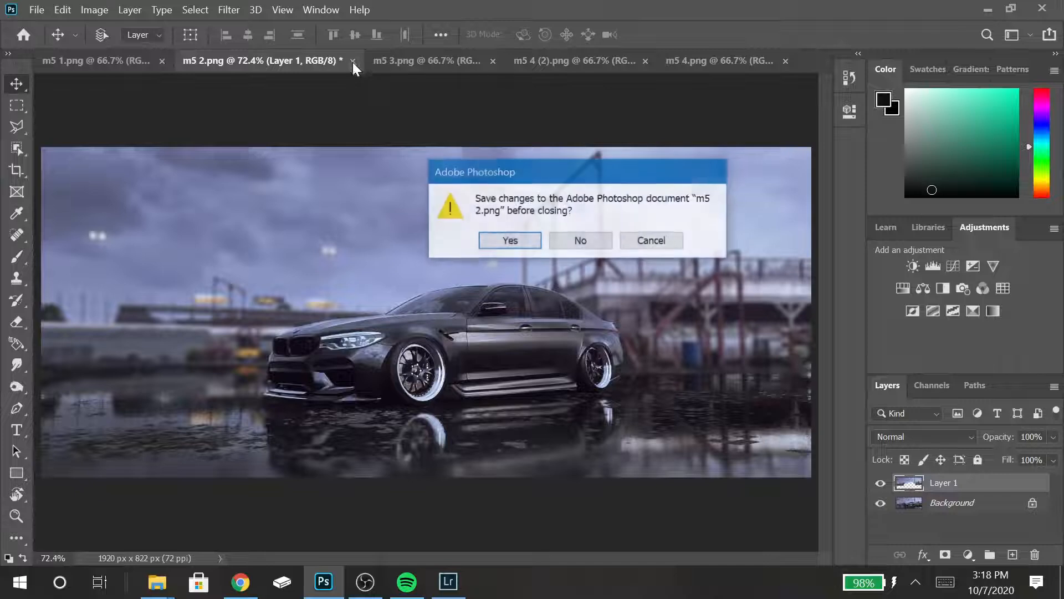
left_click(564, 241)
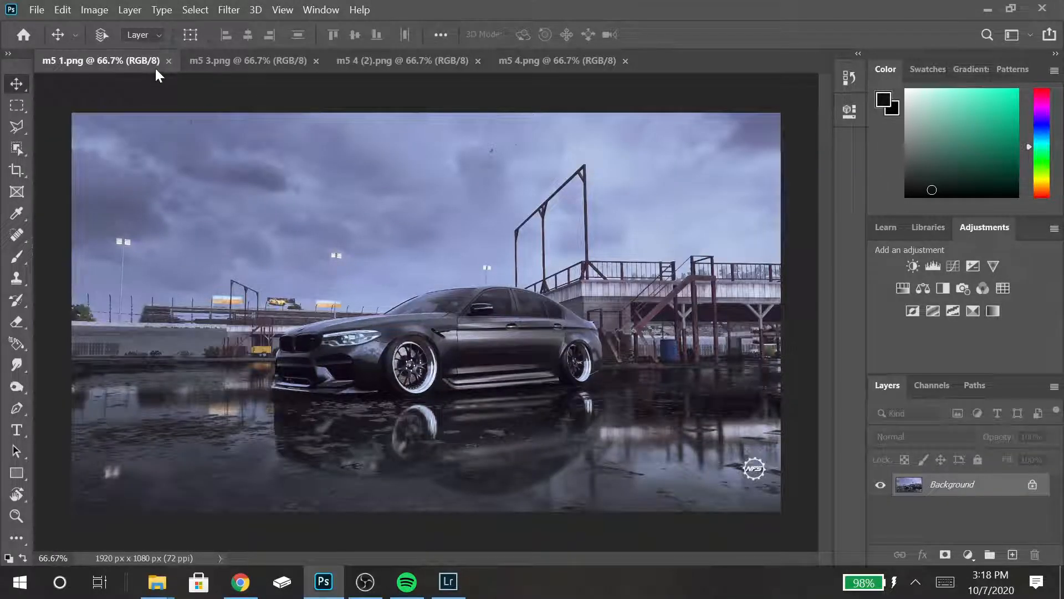
left_click(169, 61)
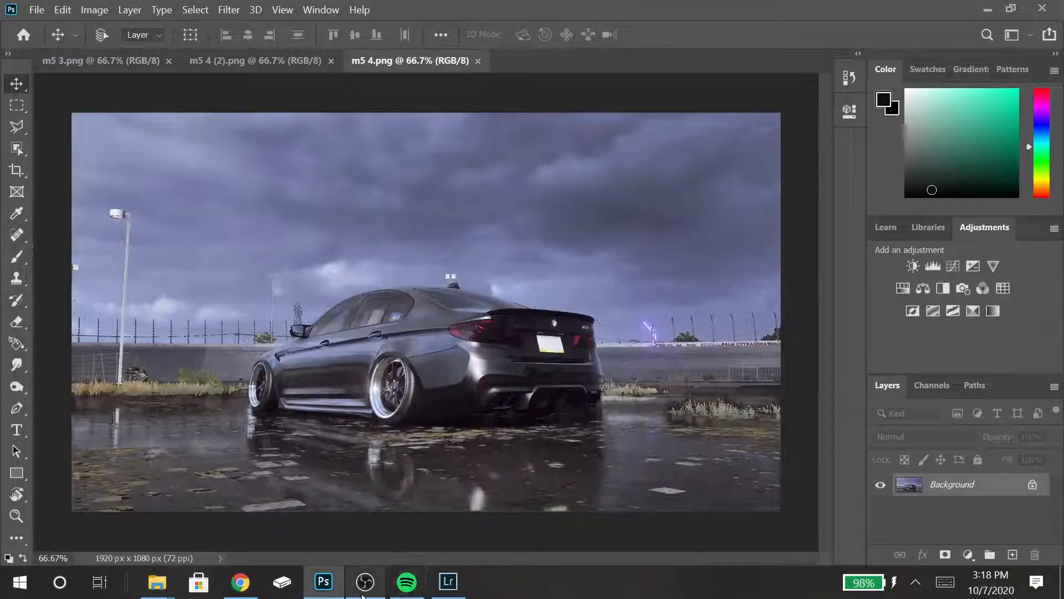
- Switch back to Lightroom Classic and compare the graded M5 photo with its original side by side once more
left_click(455, 581)
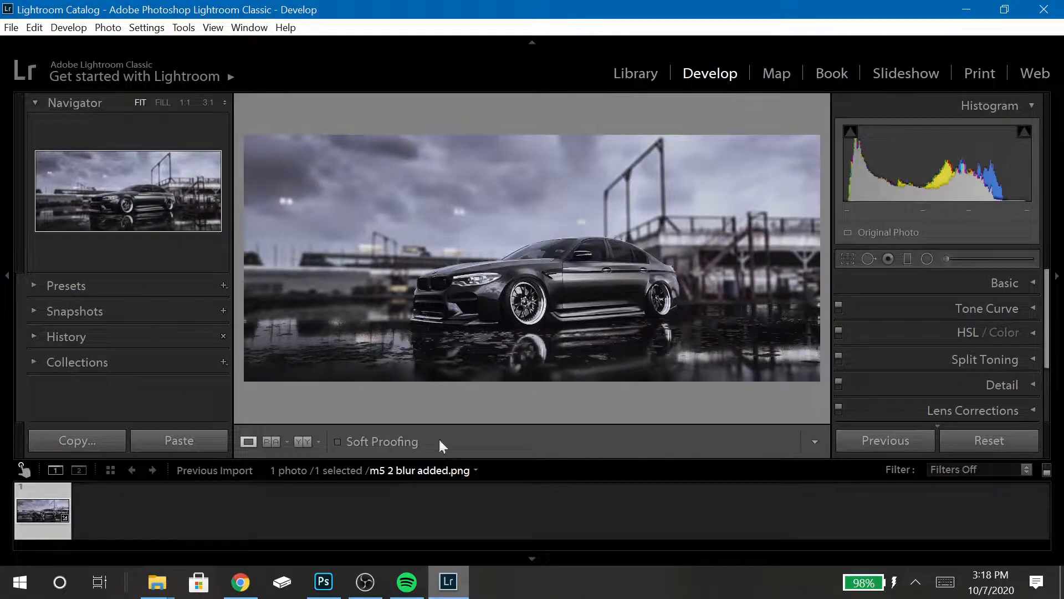
left_click(299, 441)
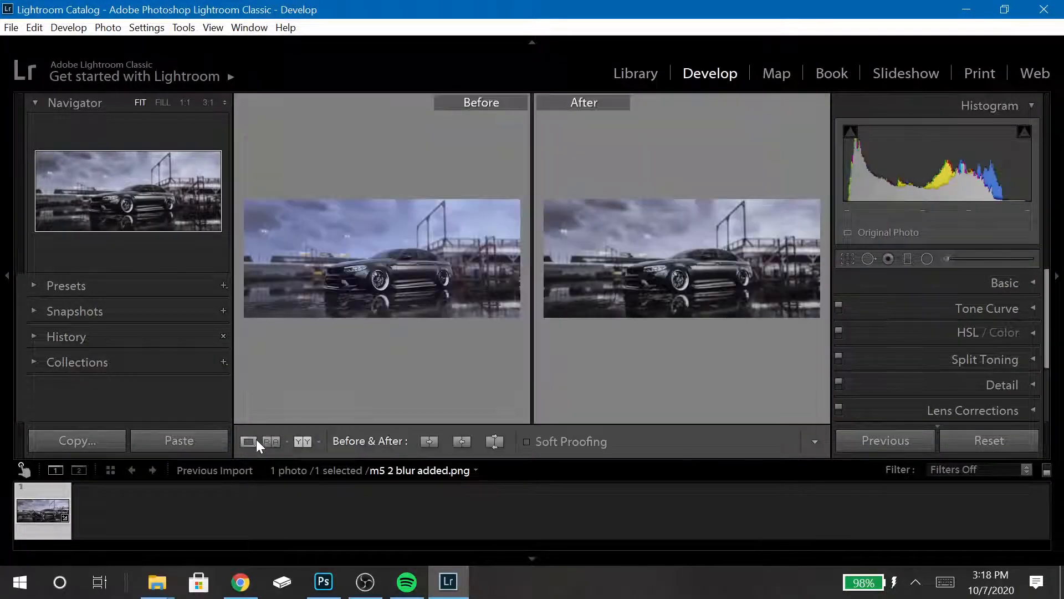
left_click(248, 441)
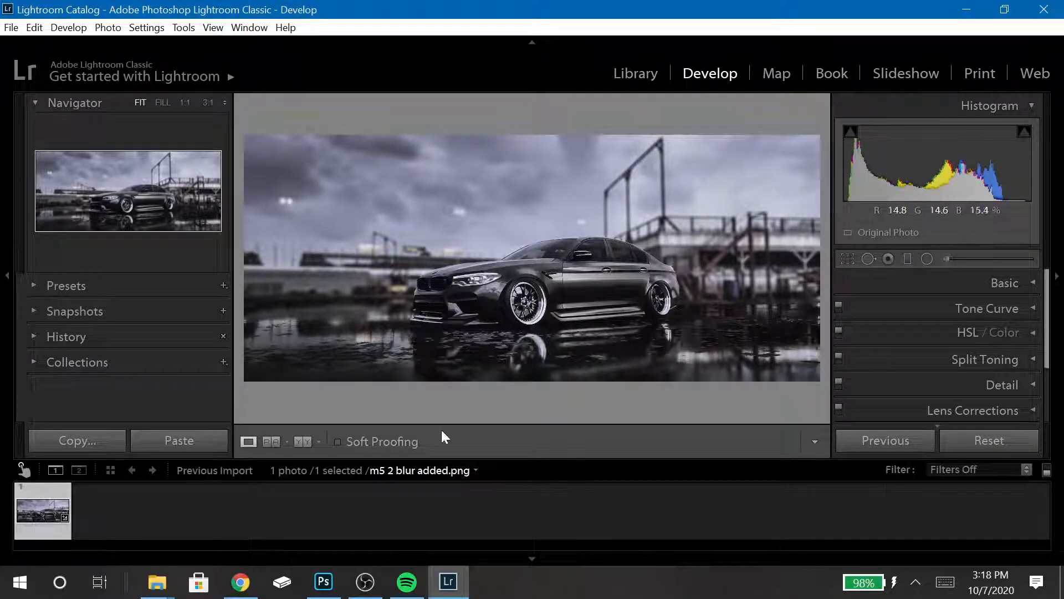
- In Photoshop, compare the remaining M5 rear-view shots and close m5 4 (2).png and m5 3.png, keeping only m5 4.png
mouse_move(341, 592)
left_click(357, 542)
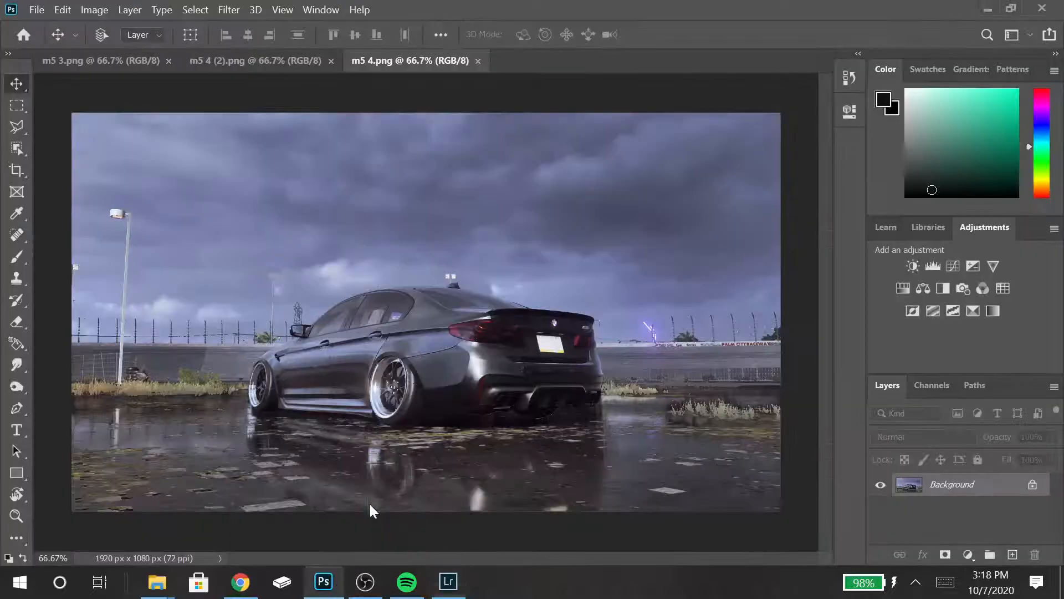
left_click(243, 63)
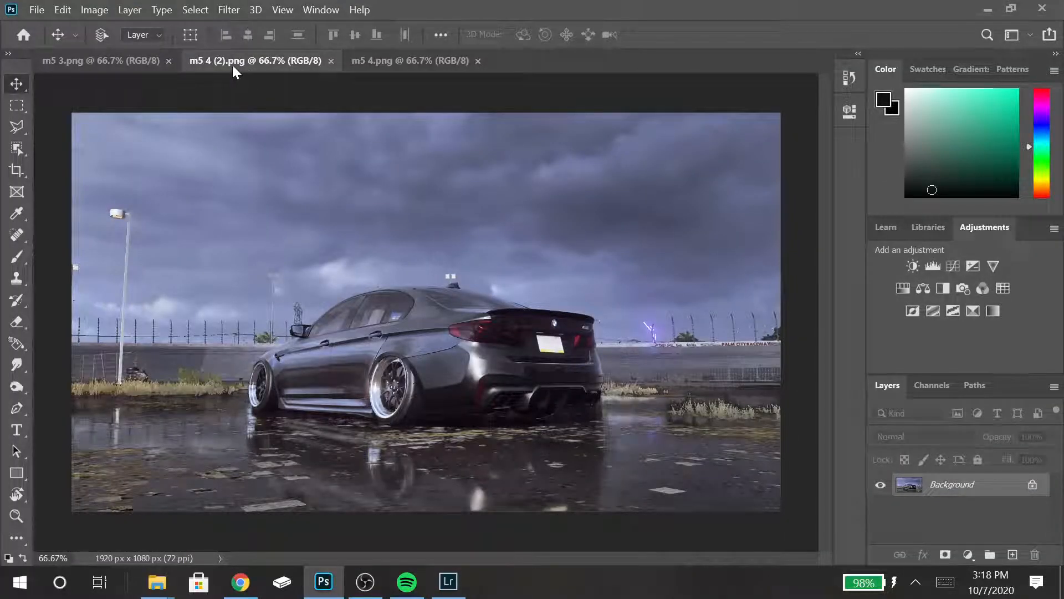
left_click(102, 65)
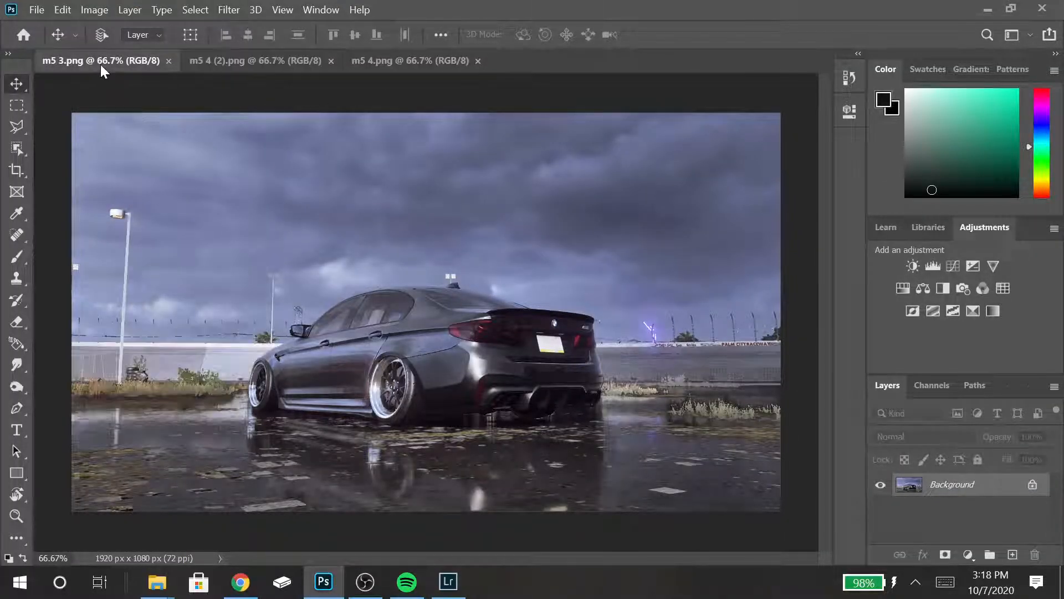
left_click(391, 60)
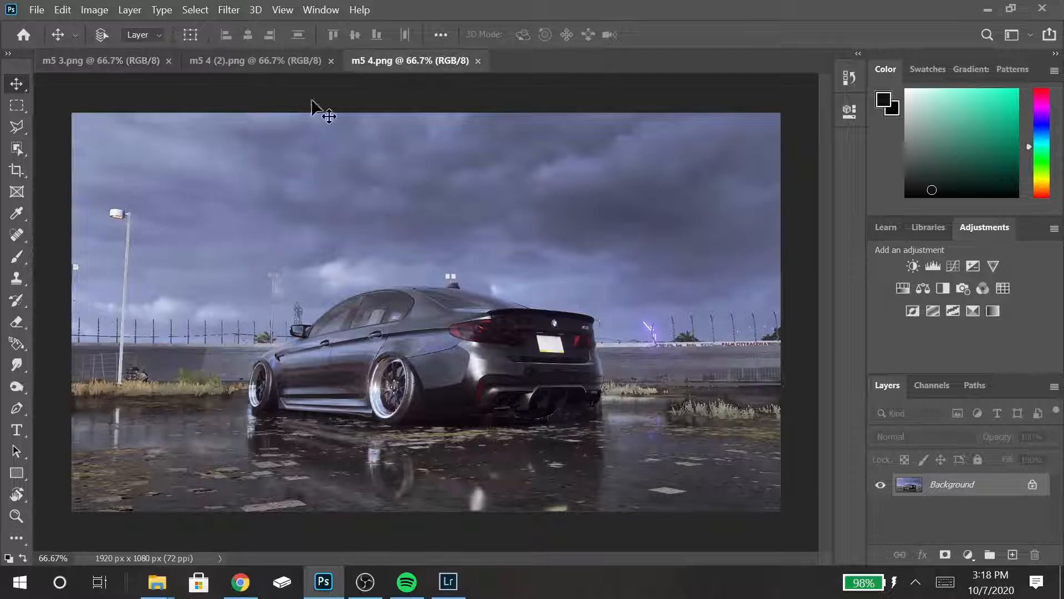
left_click(128, 65)
left_click(424, 64)
left_click(331, 61)
left_click(142, 64)
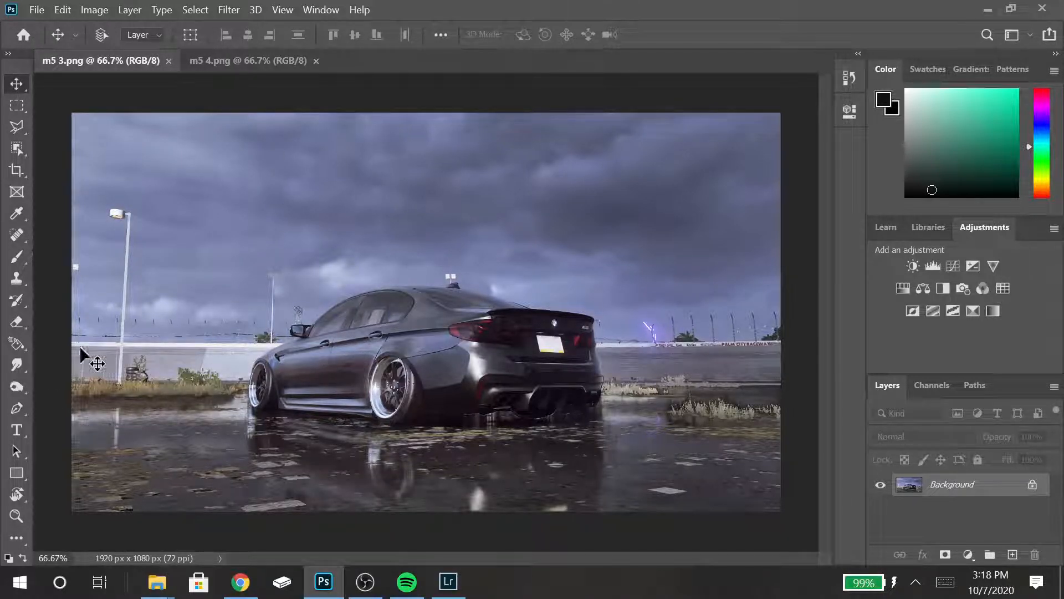
left_click(168, 61)
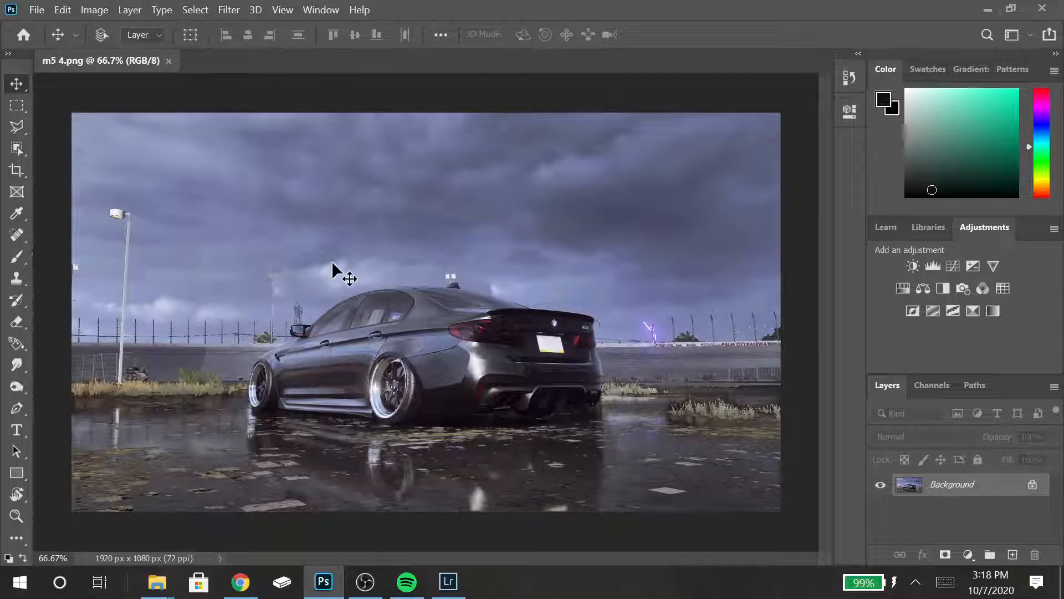
- Start a Tilt-Shift blur on m5 4.png with the upper focus line above the image and the lower one in the puddle below the car
key("ctrl+0")
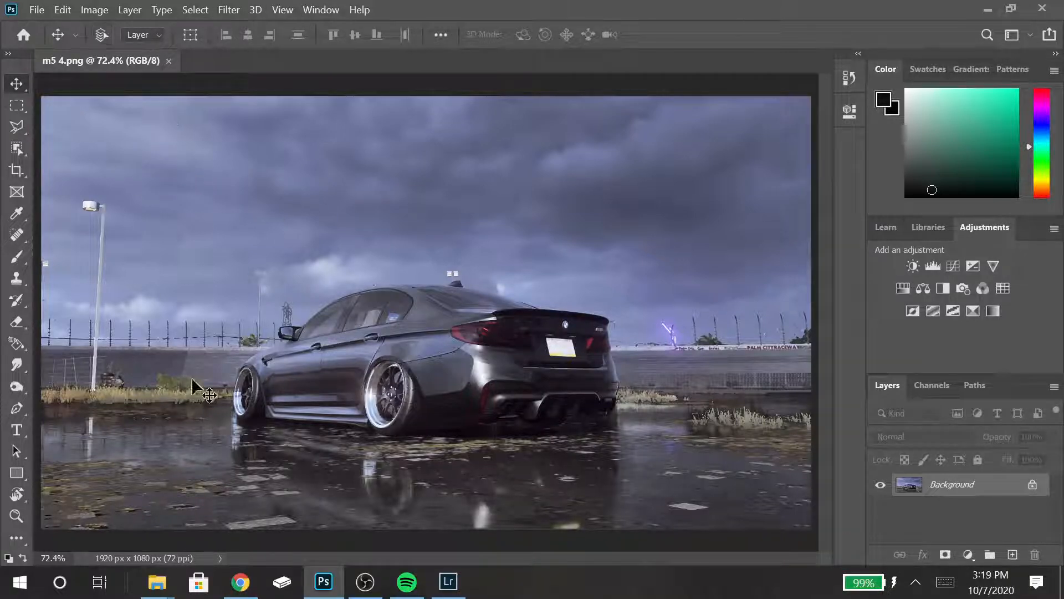
left_click(228, 10)
mouse_move(269, 198)
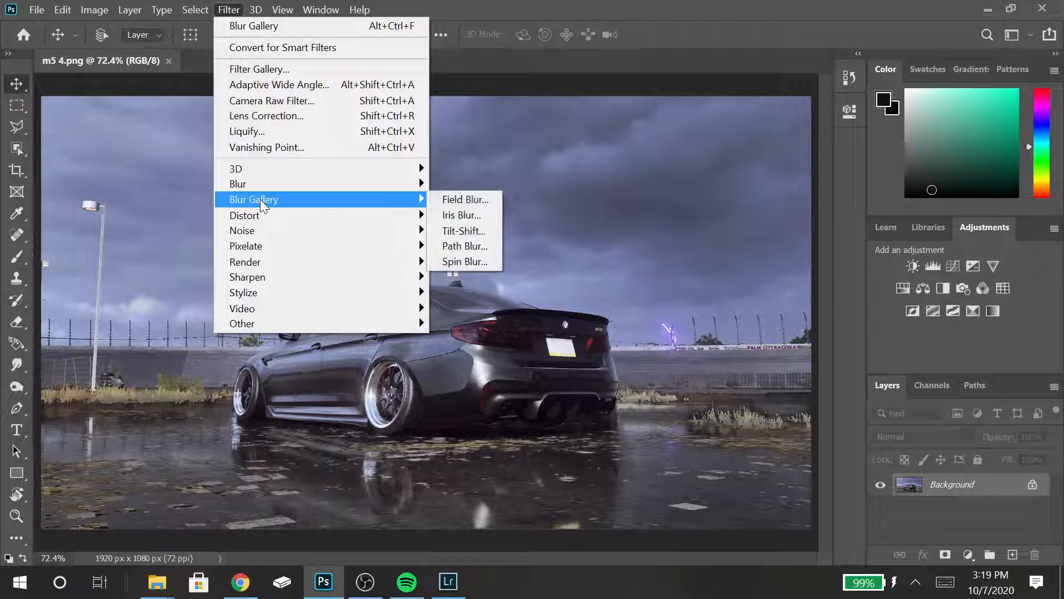
left_click(465, 231)
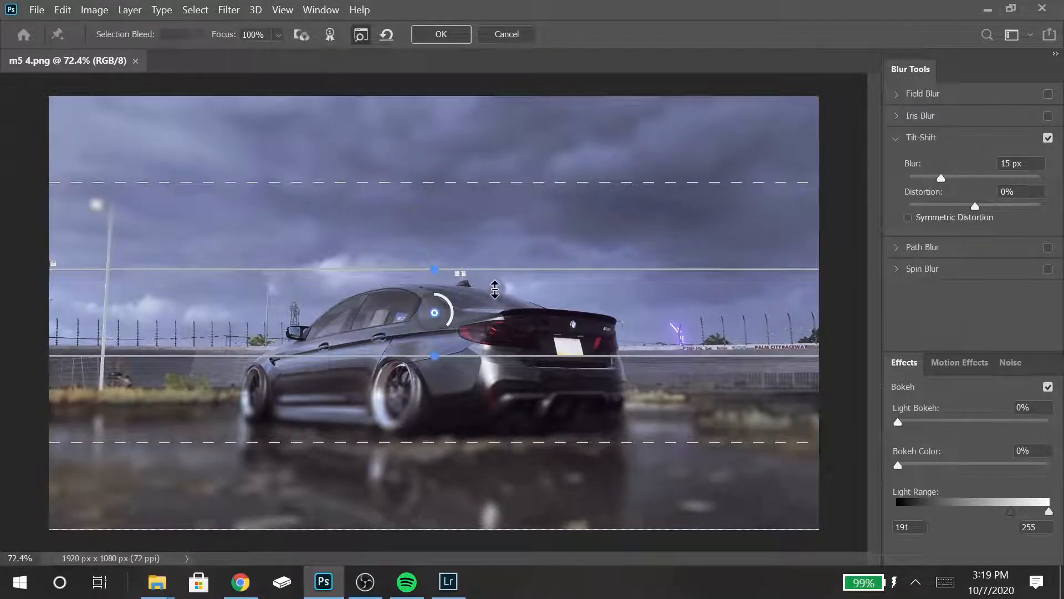
left_click_drag(492, 264, 476, 82)
left_click_drag(550, 367, 545, 481)
- Check the live stream's status in OBS and return to Photoshop
left_click(364, 581)
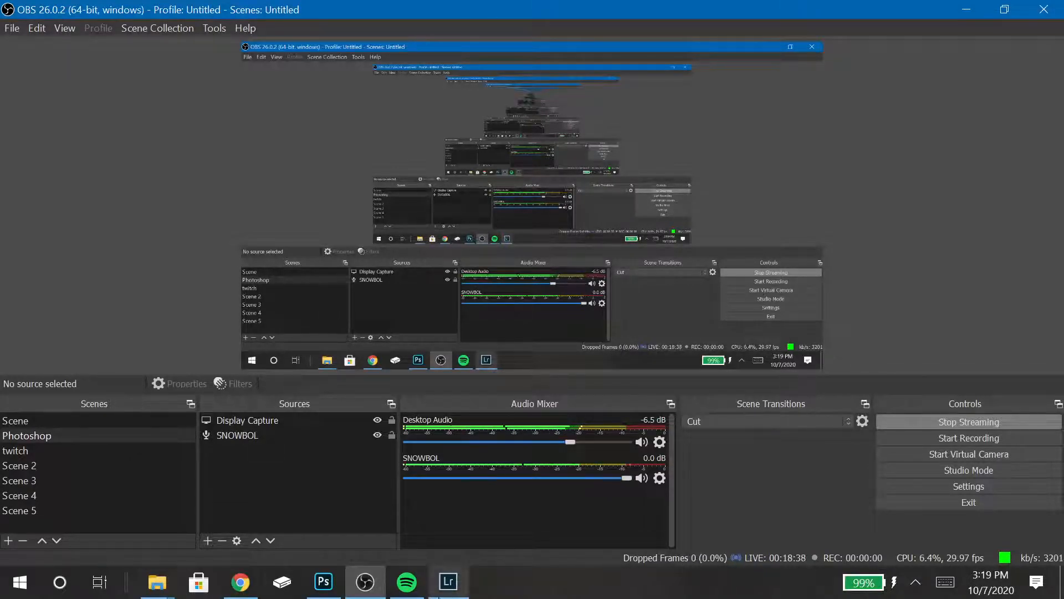
left_click(324, 582)
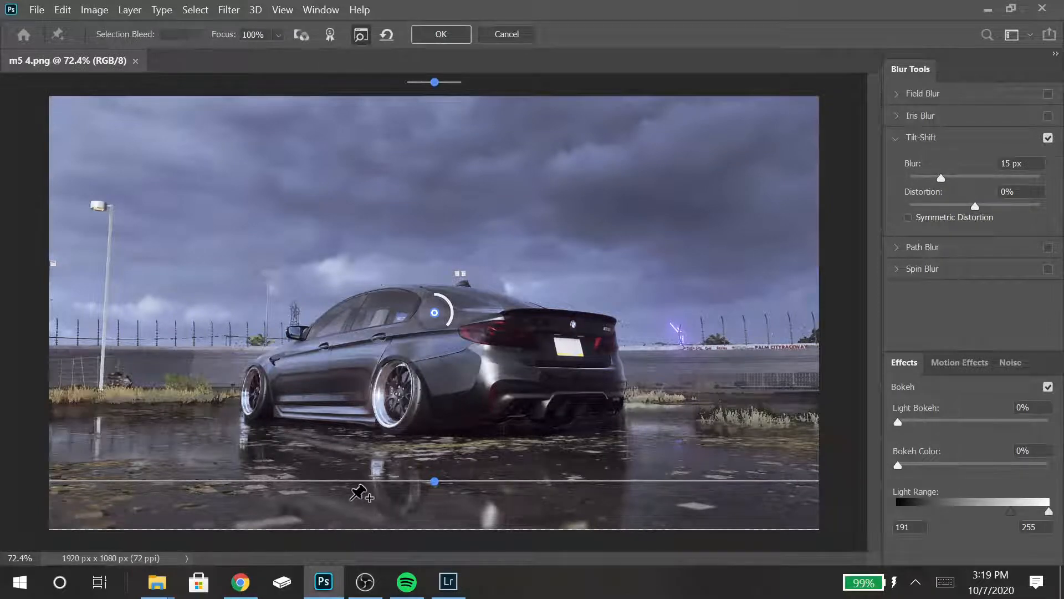
- Fine-tune the lower focus line and its transition line near the image's lower edge, and apply the Tilt-Shift blur
left_click_drag(346, 488, 350, 437)
left_click_drag(409, 524, 397, 489)
mouse_move(423, 527)
left_mouse_down()
mouse_move(426, 511)
mouse_move(424, 522)
mouse_move(392, 497)
mouse_move(418, 521)
left_mouse_up()
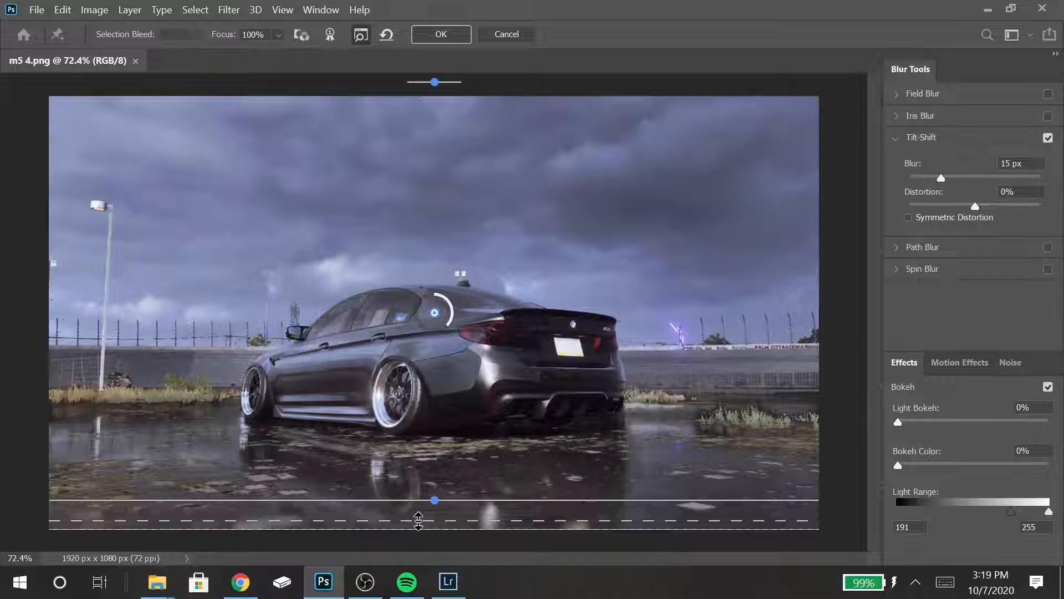
left_click(455, 37)
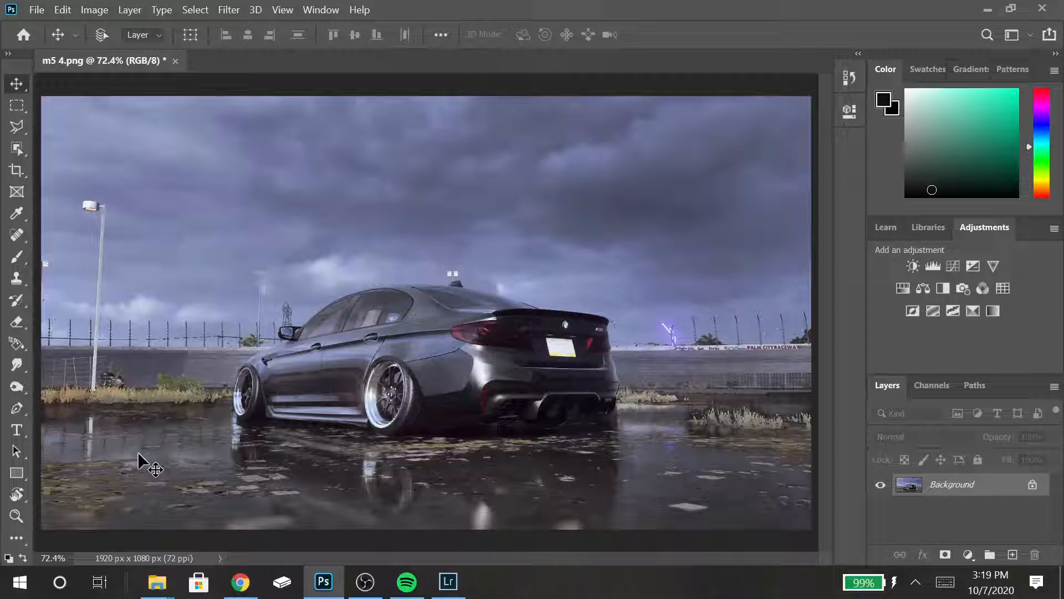
- Begin a Polygonal Lasso outline along the waterline beneath the grass, running up to the car's front wheel
key("l")
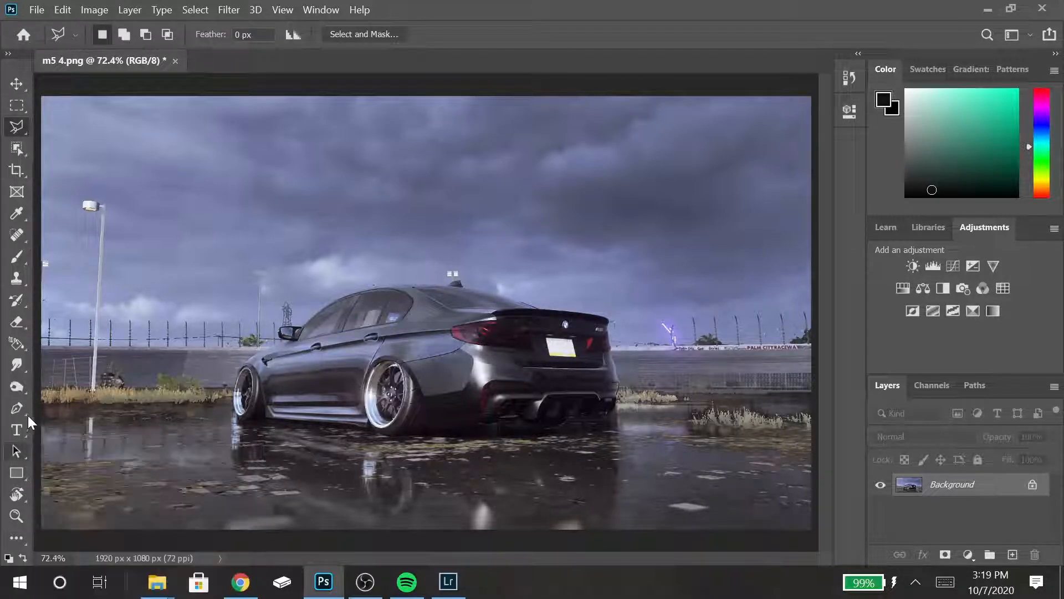
scroll(37, 407, "up", 5)
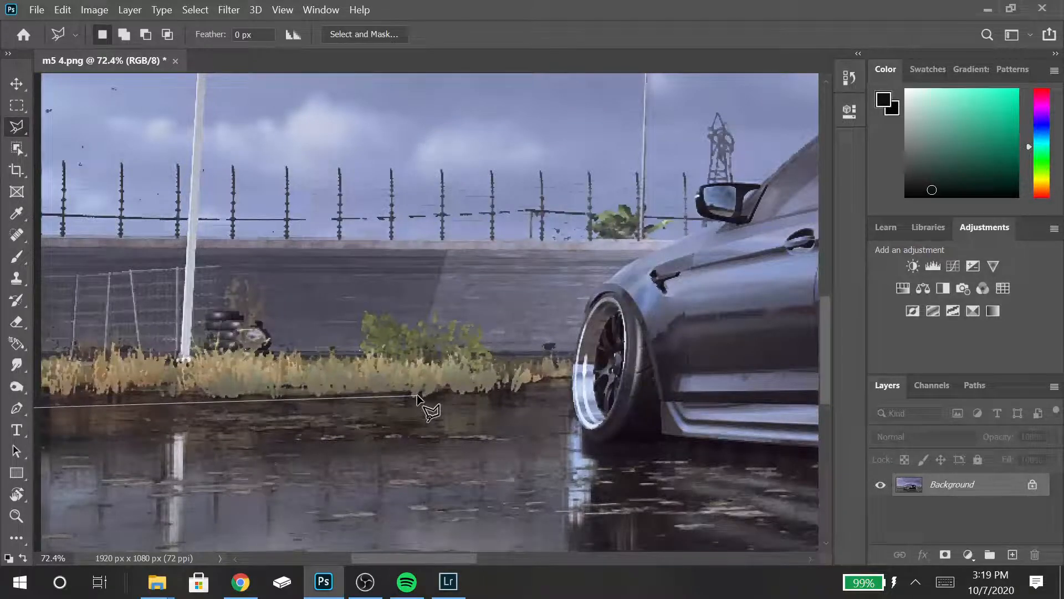
left_click(417, 398)
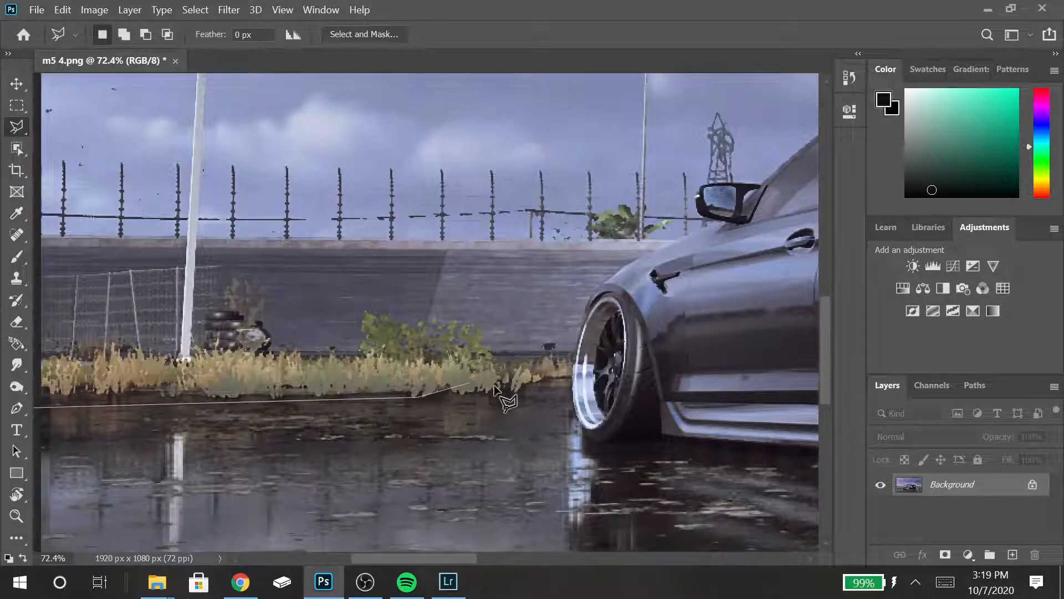
left_click(520, 388)
key("BackSpace")
left_click(521, 394)
scroll(521, 394, "up", 3)
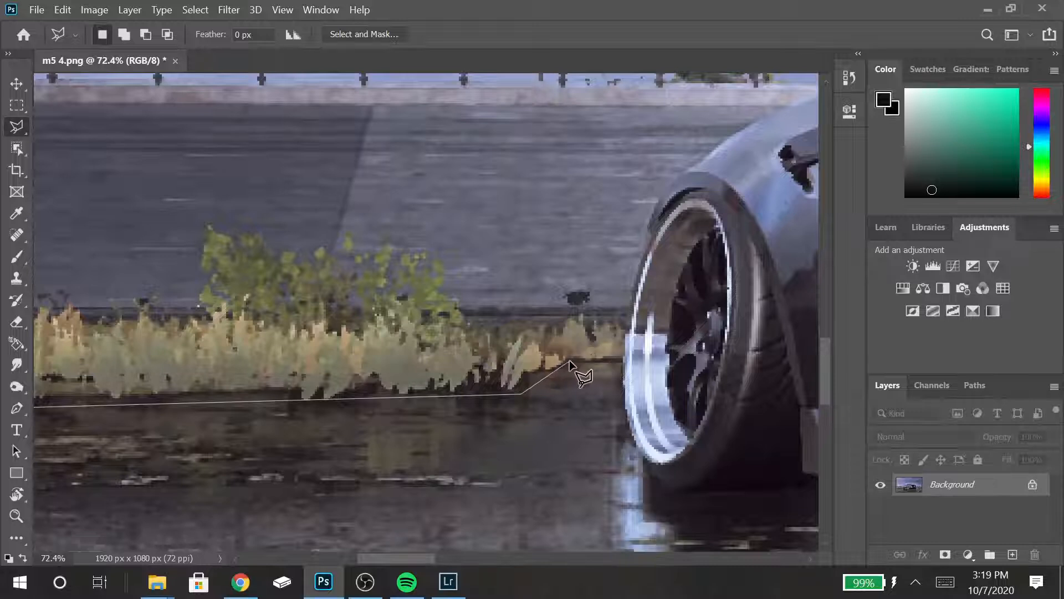
scroll(621, 359, "up", 2)
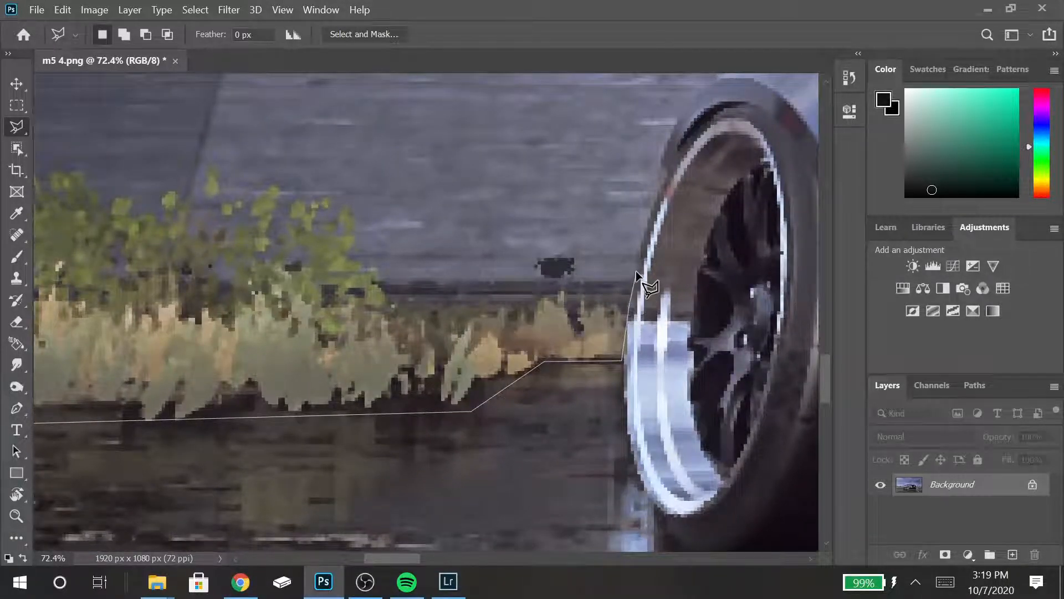
- Continue the lasso outline up the front tyre, around the wheel arch and along the front fender
scroll(637, 269, "up", 2)
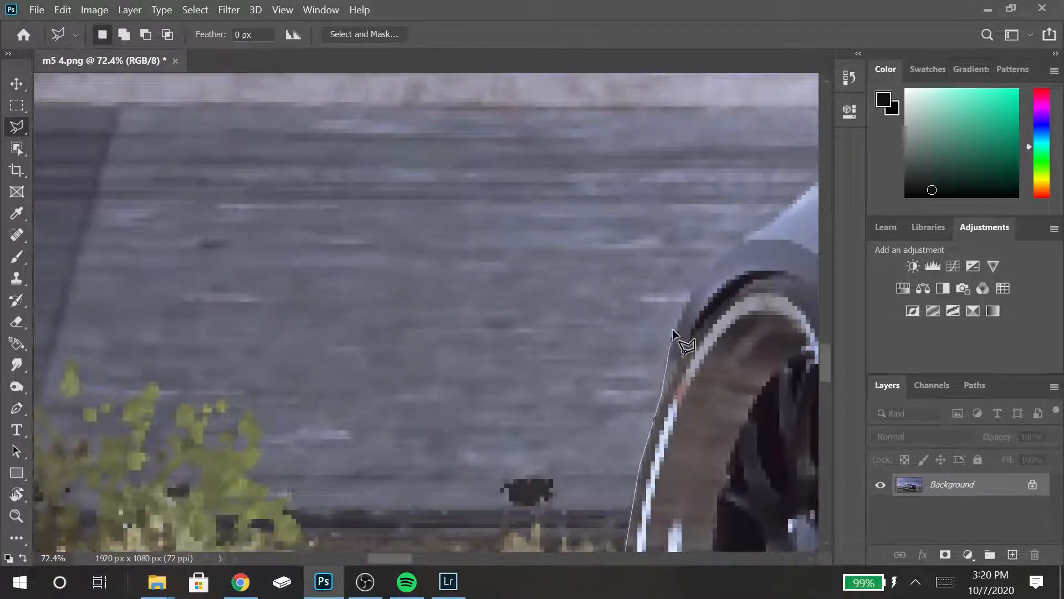
left_click(672, 329)
left_click(702, 270)
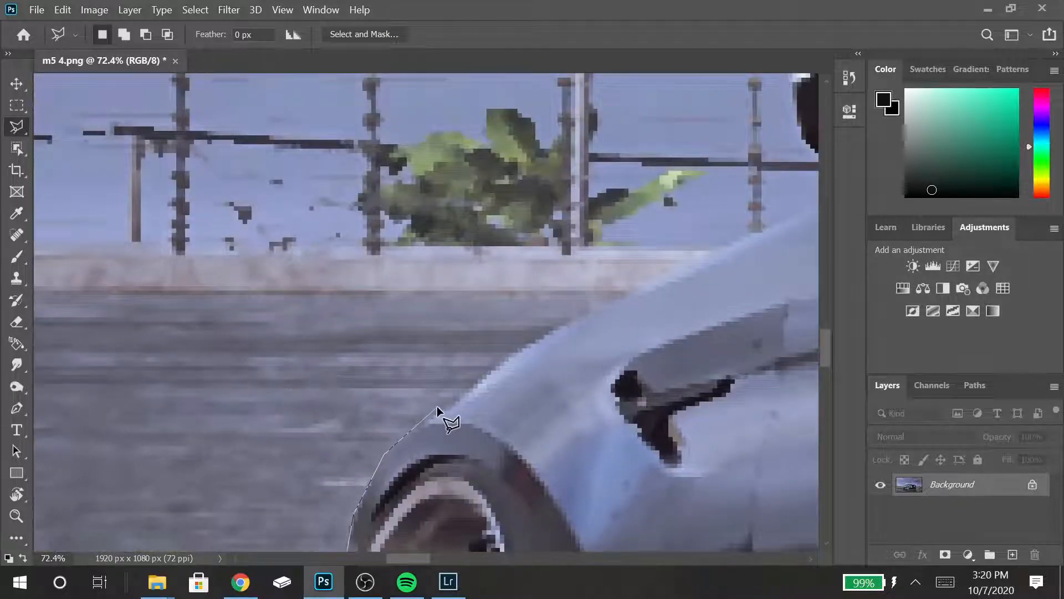
left_click(464, 397)
left_click(500, 357)
left_click(574, 316)
left_click(646, 283)
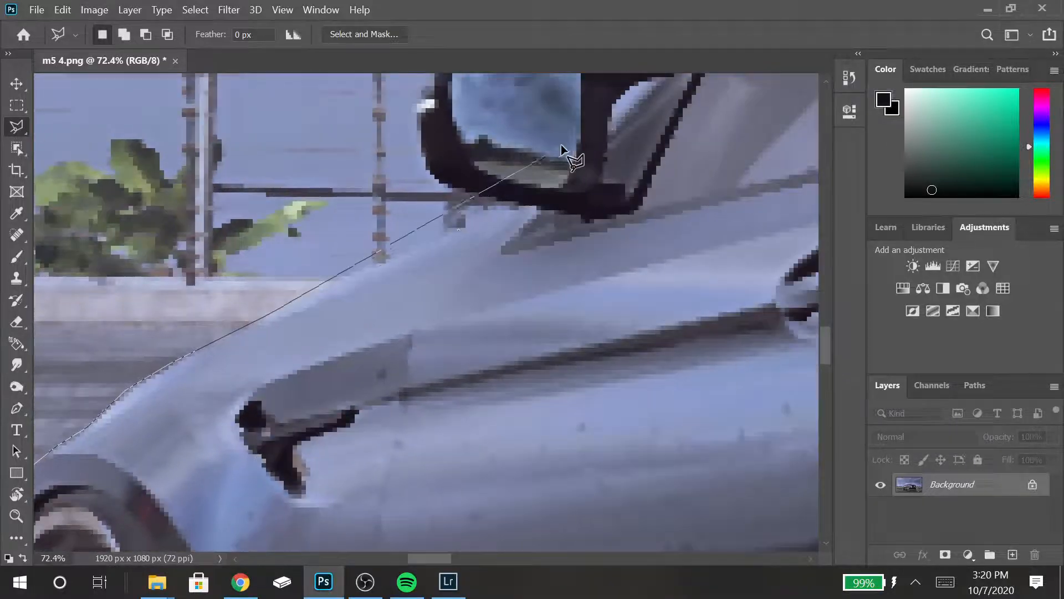
- Extend the lasso outline along the hood edge and around the side mirror to the windshield pillar
left_click(422, 241)
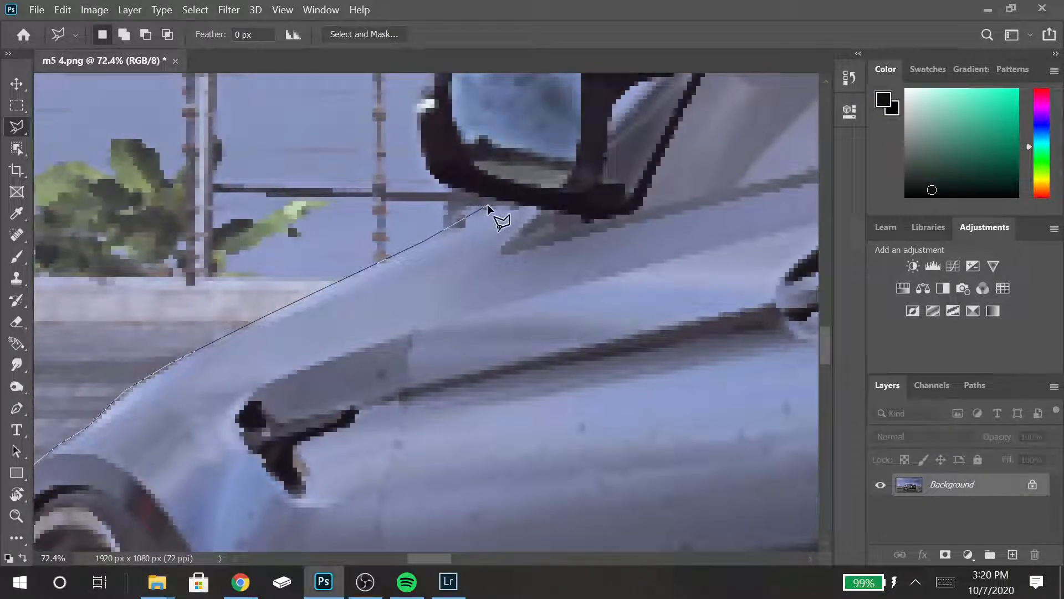
left_click(488, 200)
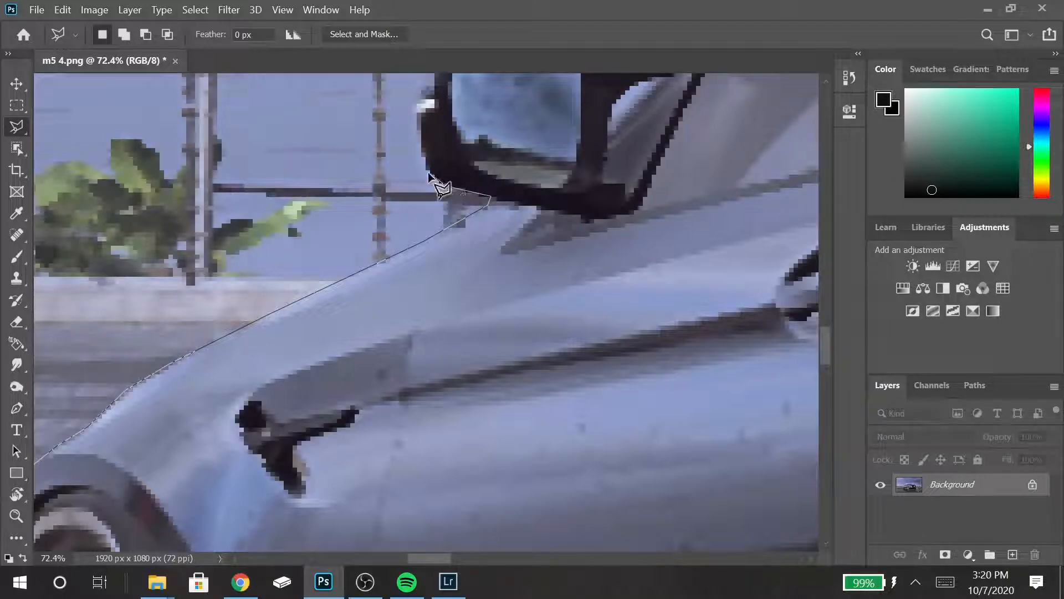
left_click(417, 111)
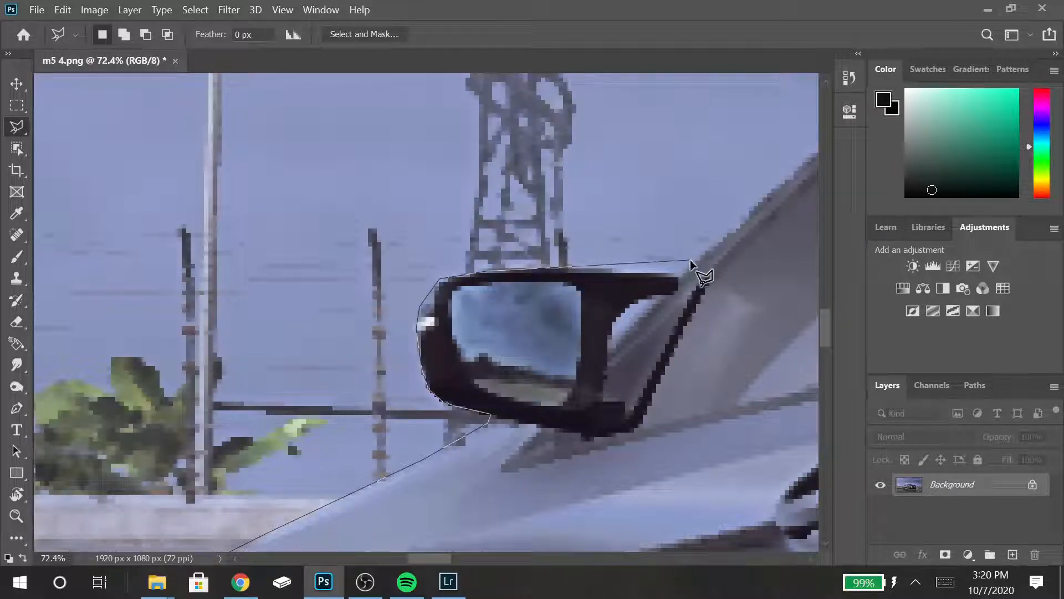
left_click(762, 197)
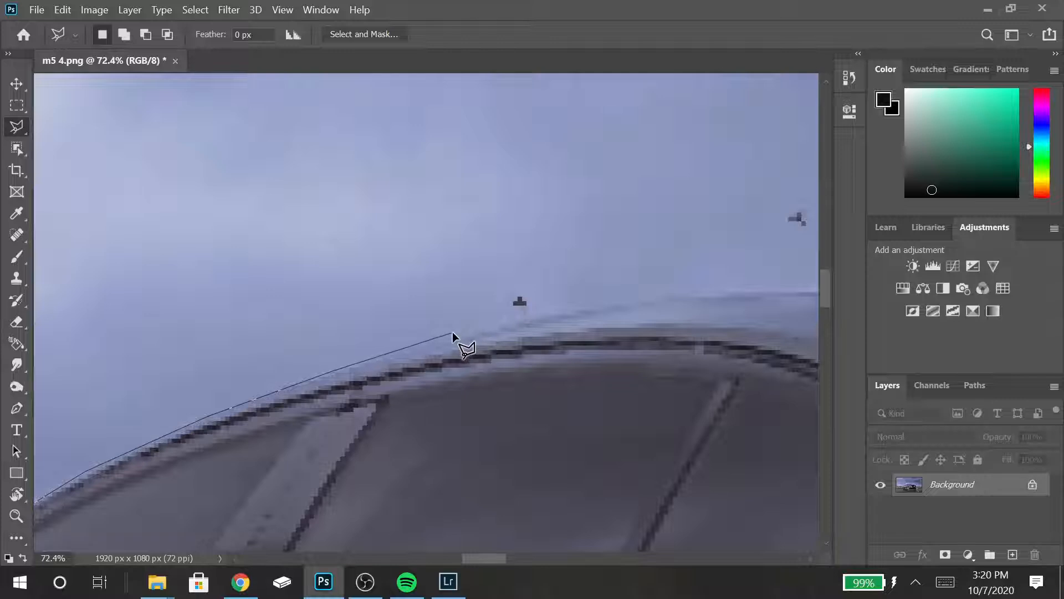
- Trace the roofline and the rear window slope with the lasso, down to where it meets the trunk spoiler
scroll(210, 334, "down", 1)
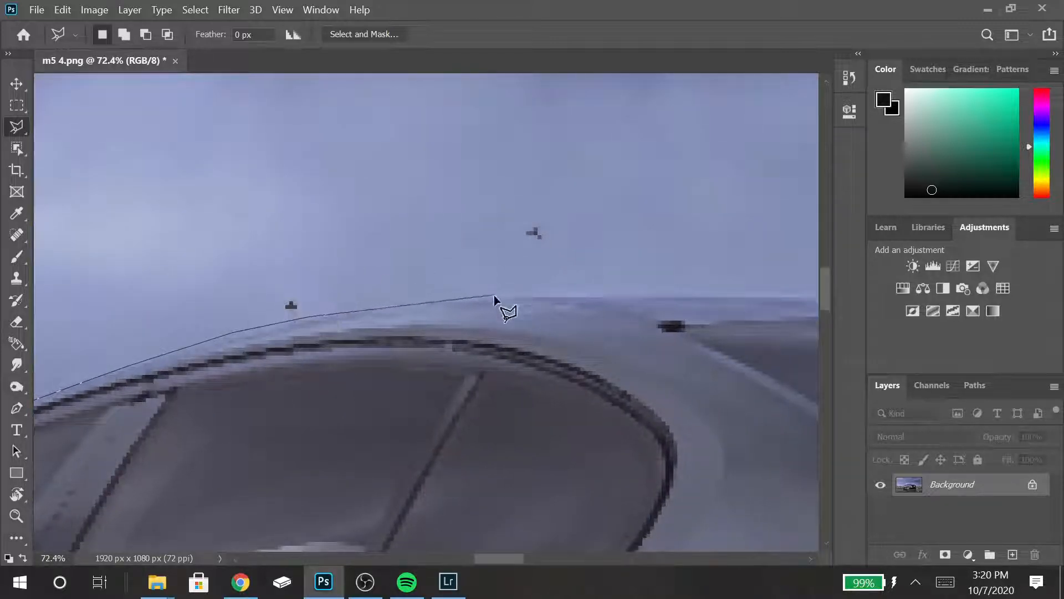
left_click(692, 297)
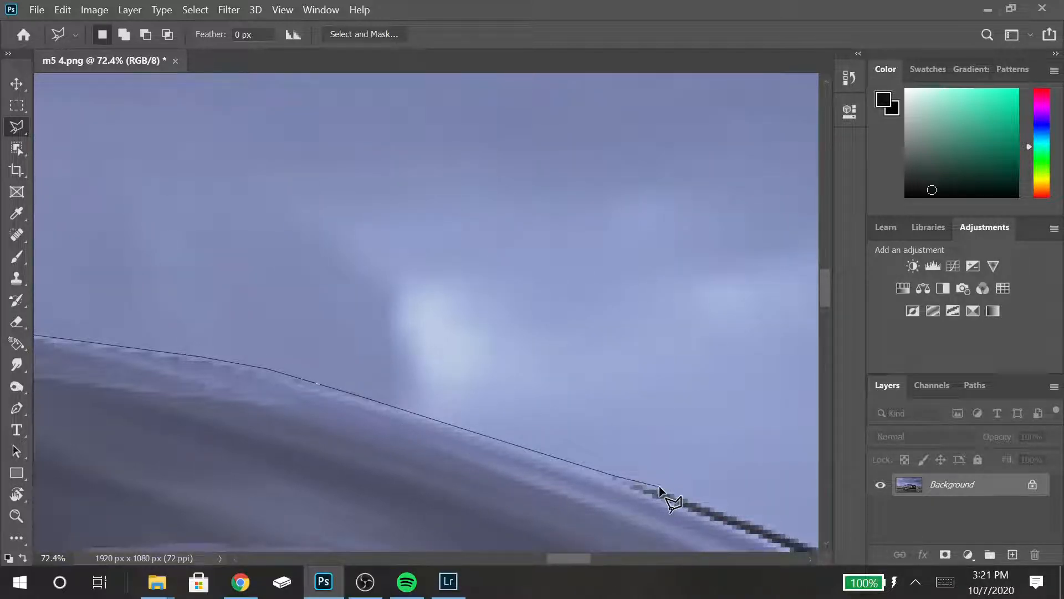
left_click(739, 513)
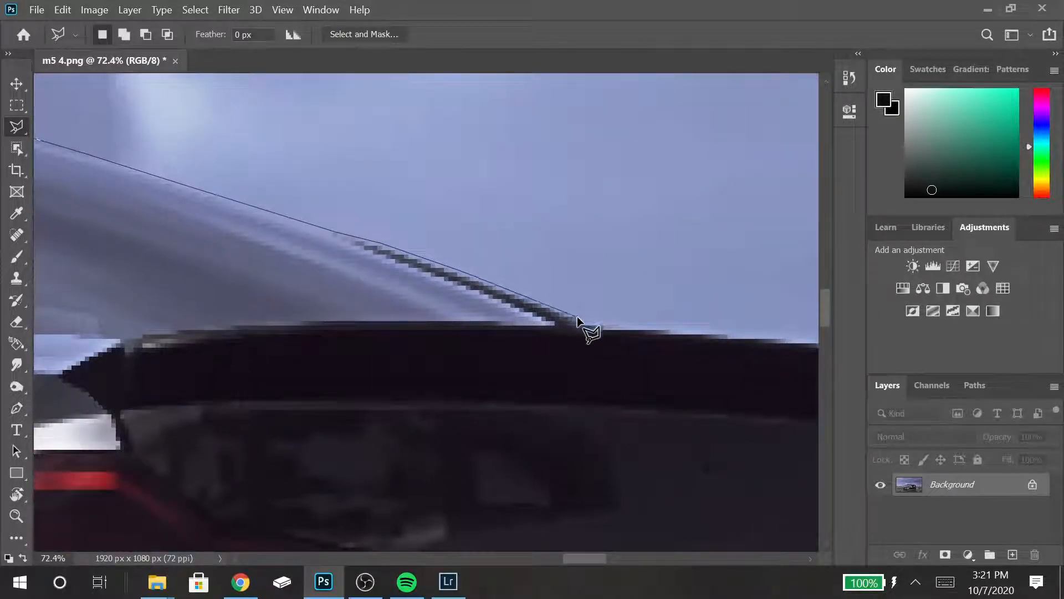
left_click(608, 328)
- Trace the spoiler's upper edge closely with the lasso, past the BMW badge and around its outer corner
scroll(675, 335, "up", 2)
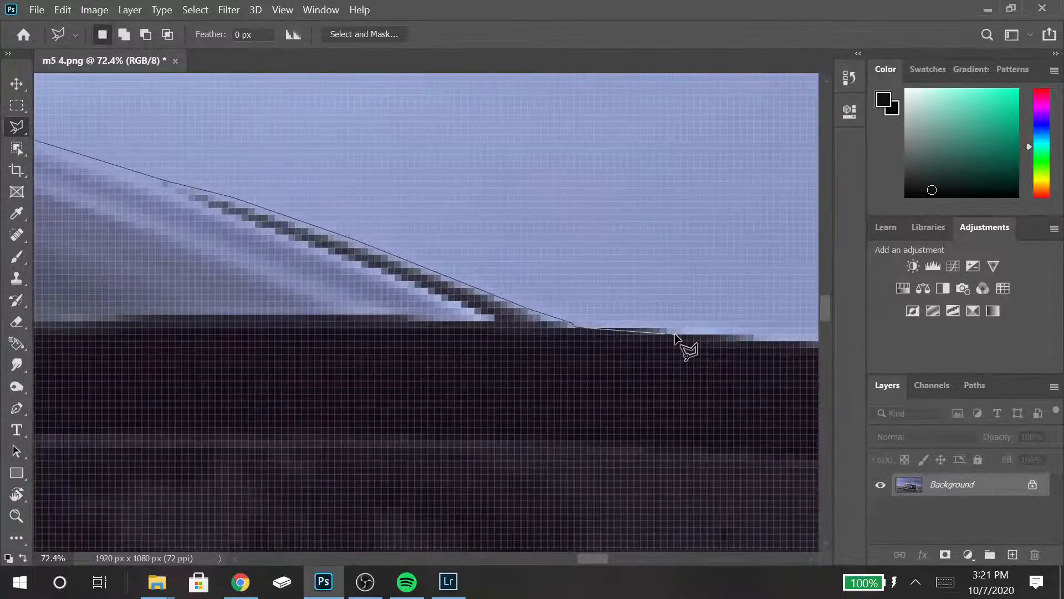
scroll(675, 335, "down", 1)
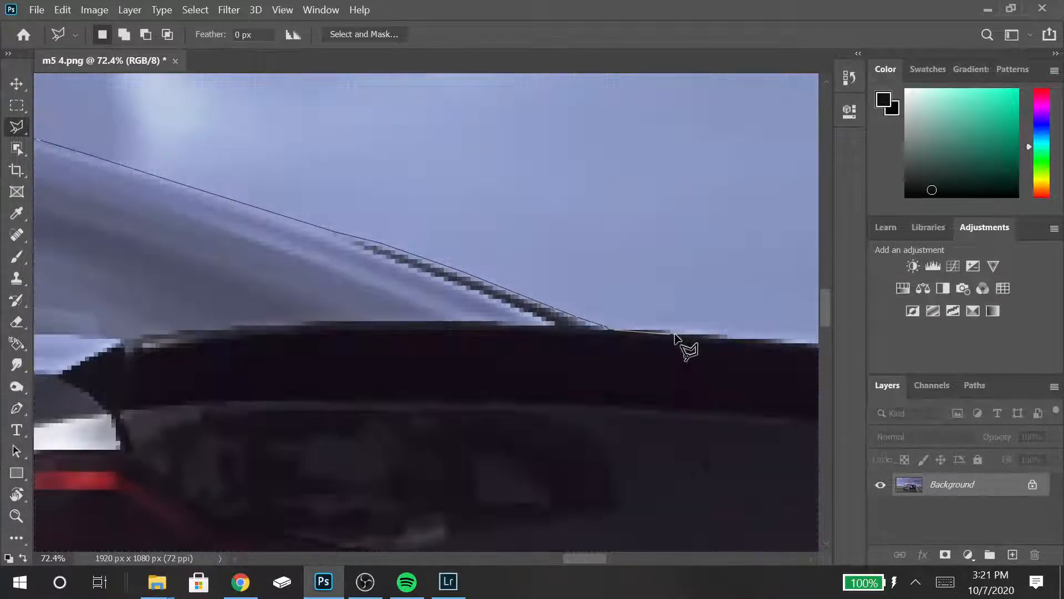
left_click(670, 331)
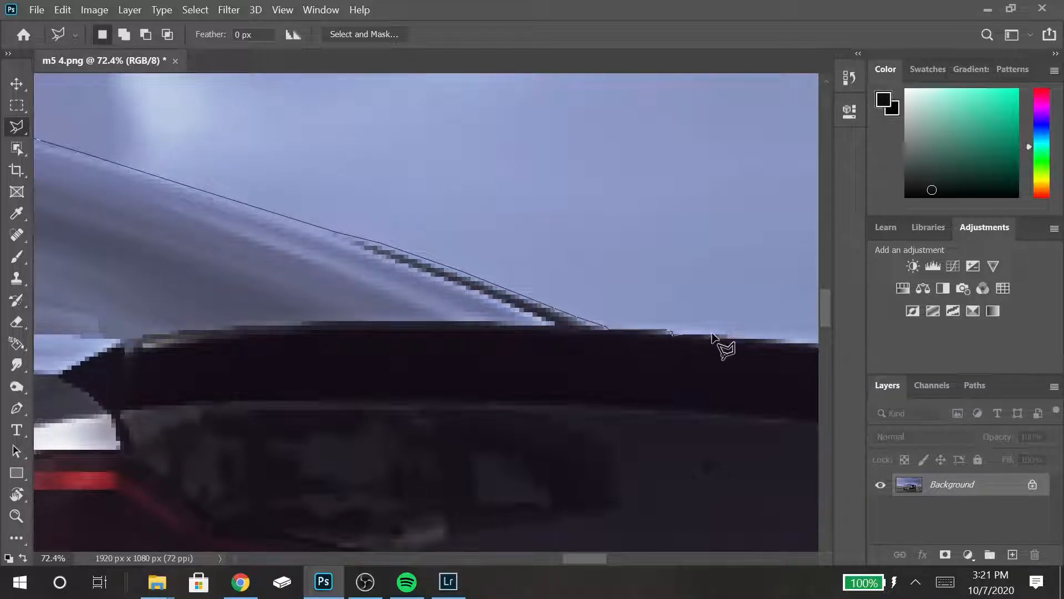
left_click(730, 335)
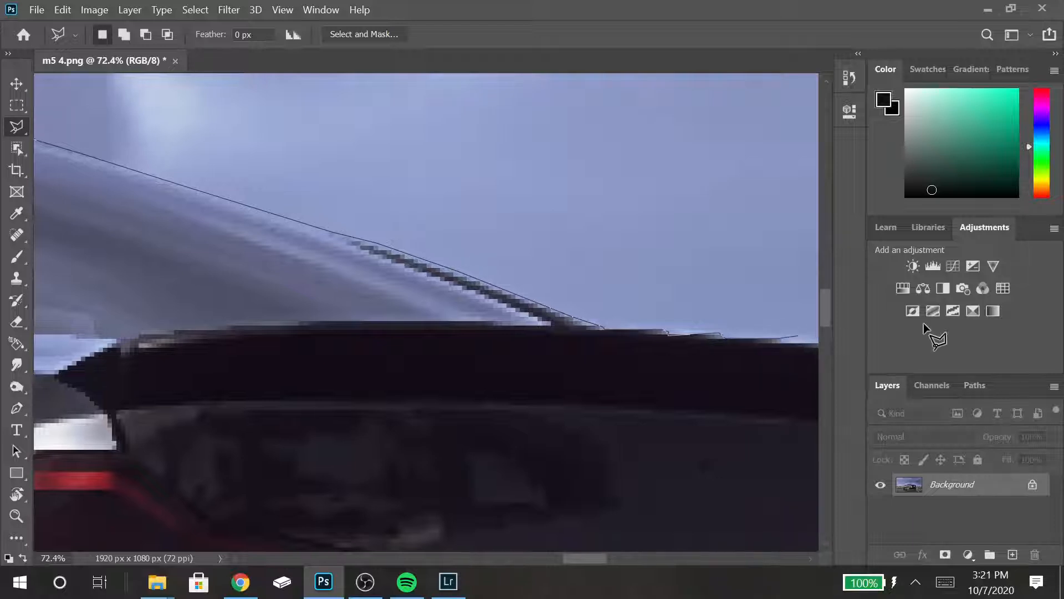
left_click(506, 343)
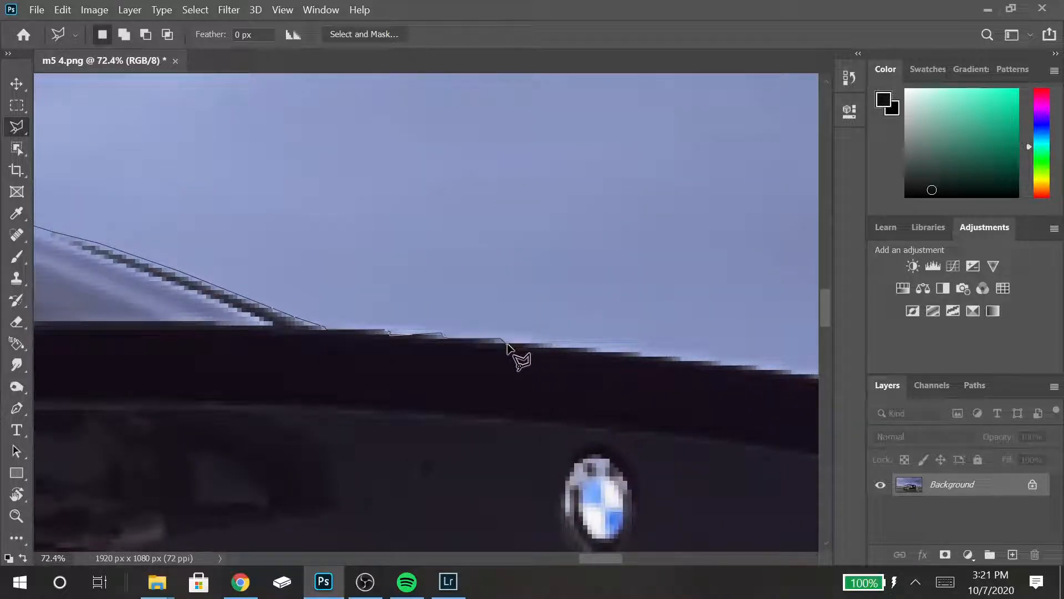
left_click(552, 346)
left_click(586, 347)
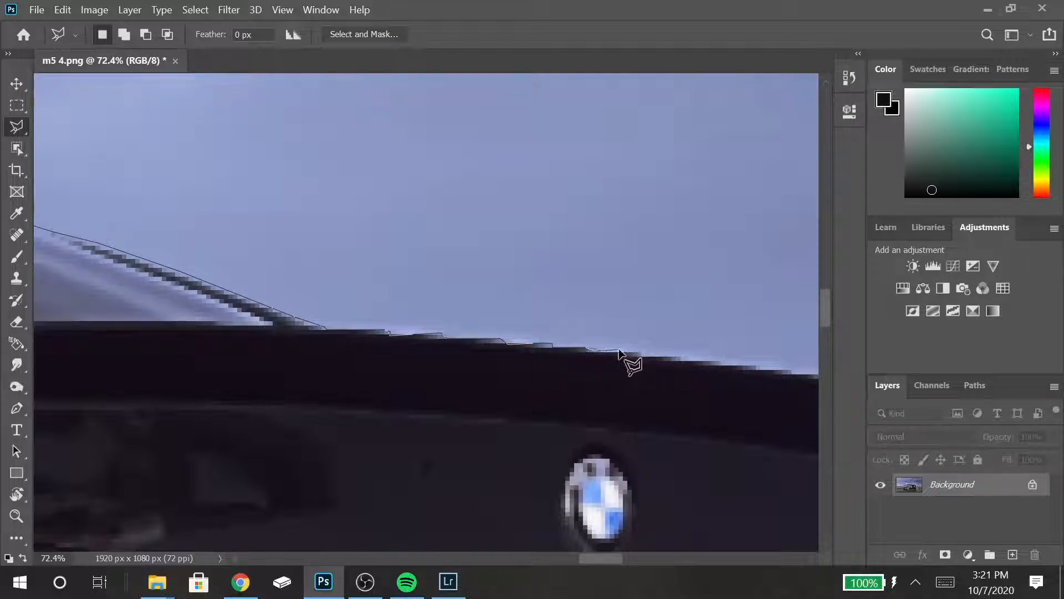
left_click(643, 351)
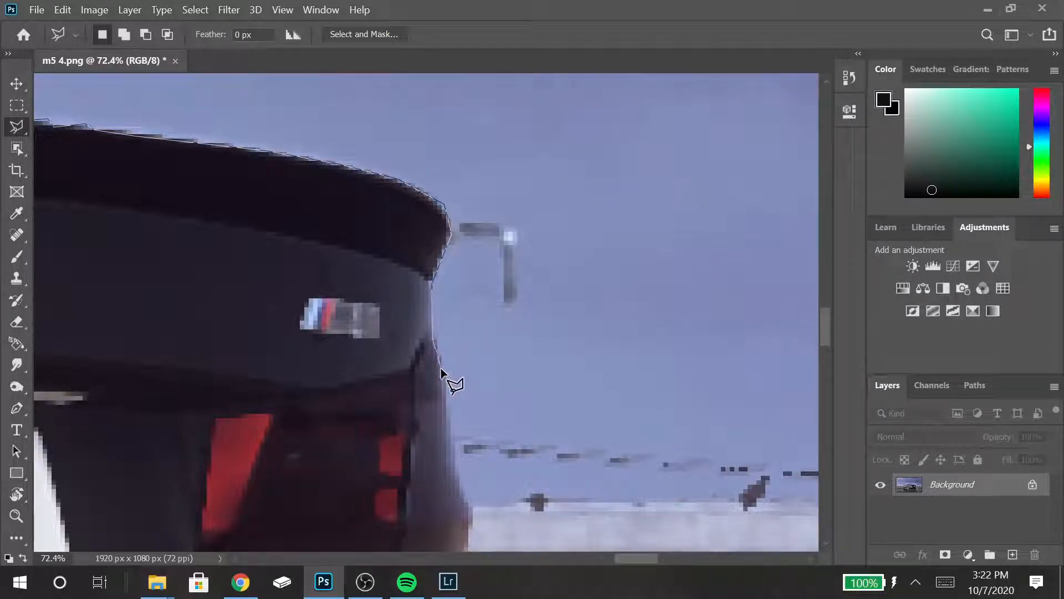
- Carry the lasso outline down the car's rear corner, past the tail light and onto the rear bumper
left_click(439, 340)
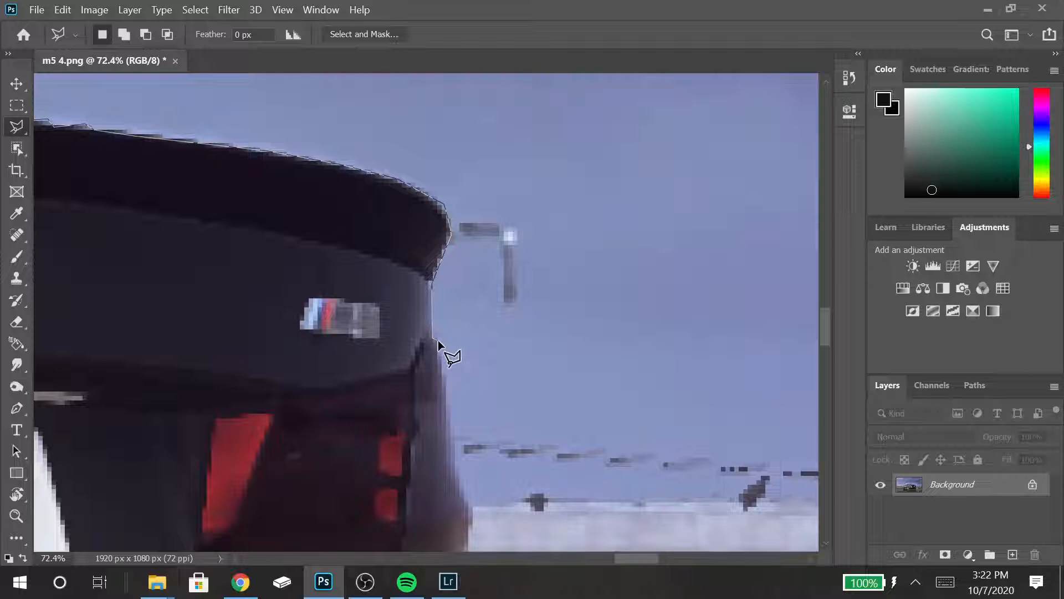
left_click(445, 388)
left_click(475, 508)
scroll(475, 508, "down", 3)
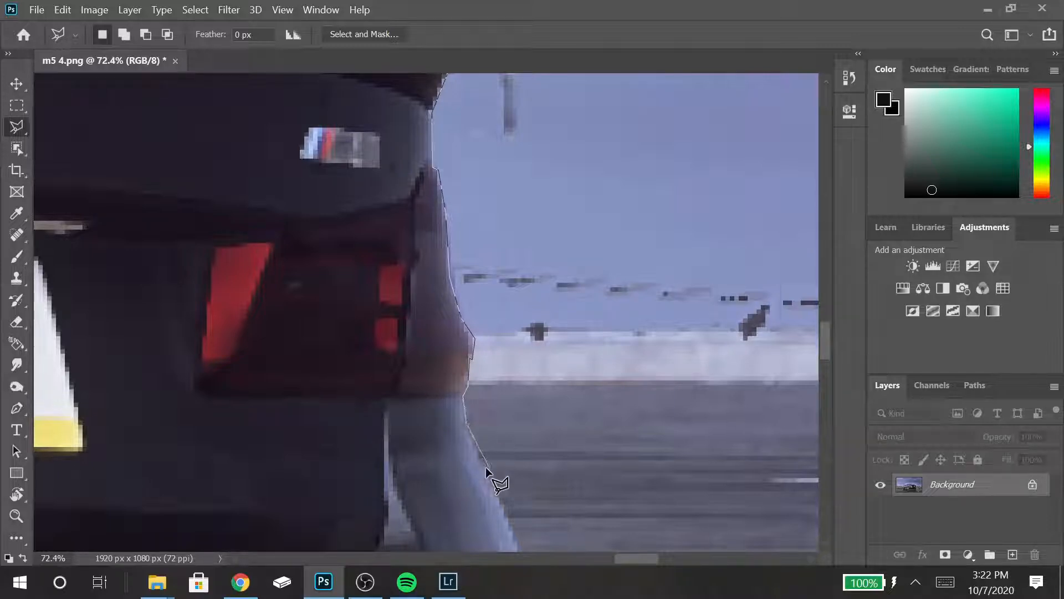
left_click(510, 518)
- Follow the rear bumper's outer edge with the lasso, past its flare toward the reflector above the grass
scroll(512, 524, "down", 1)
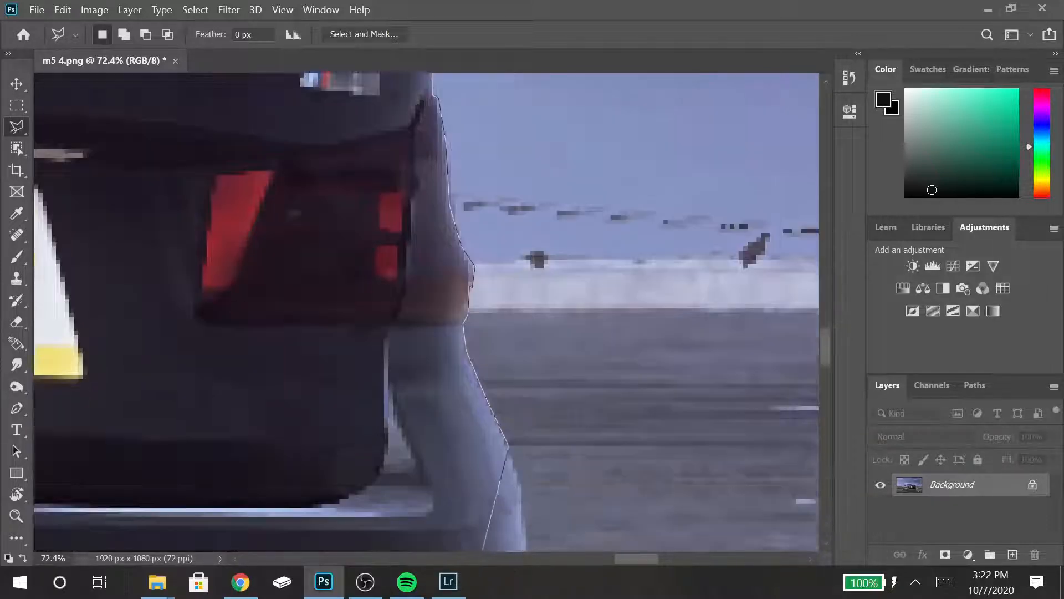
scroll(543, 366, "down", 2)
left_click(518, 359)
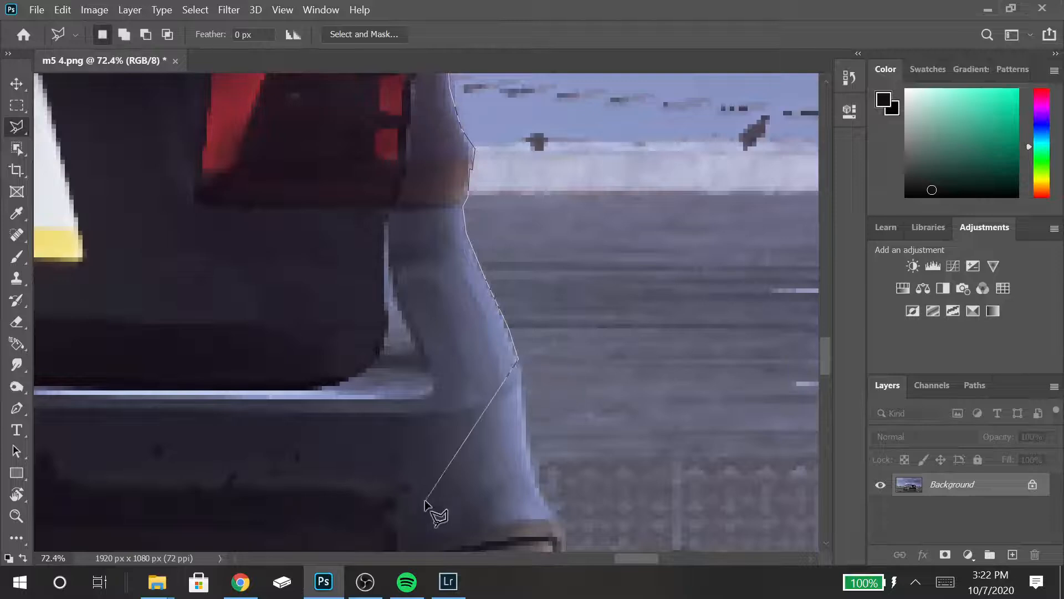
scroll(545, 551, "down", 1)
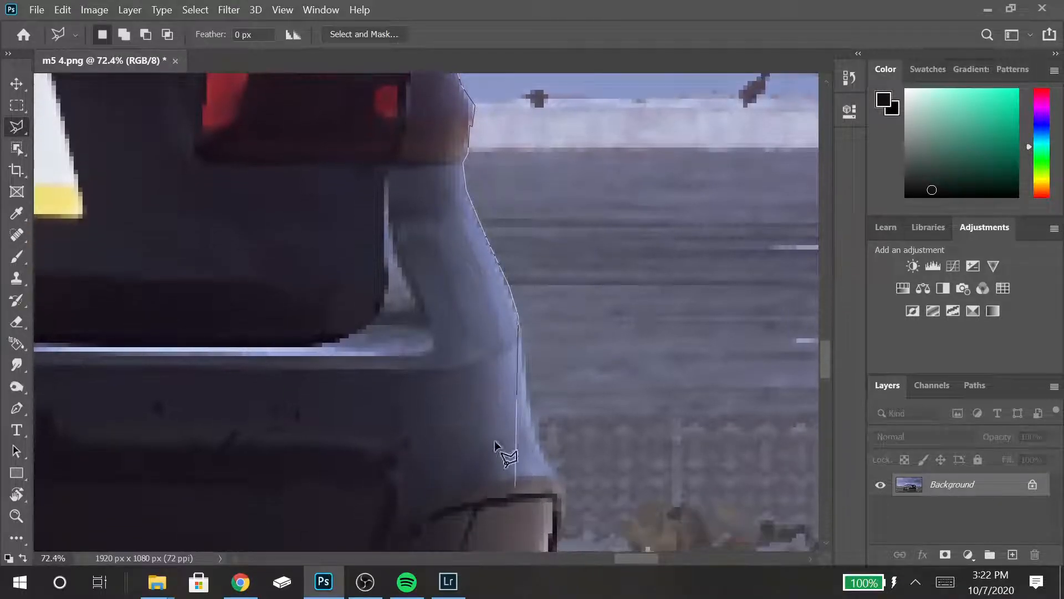
left_click(531, 418)
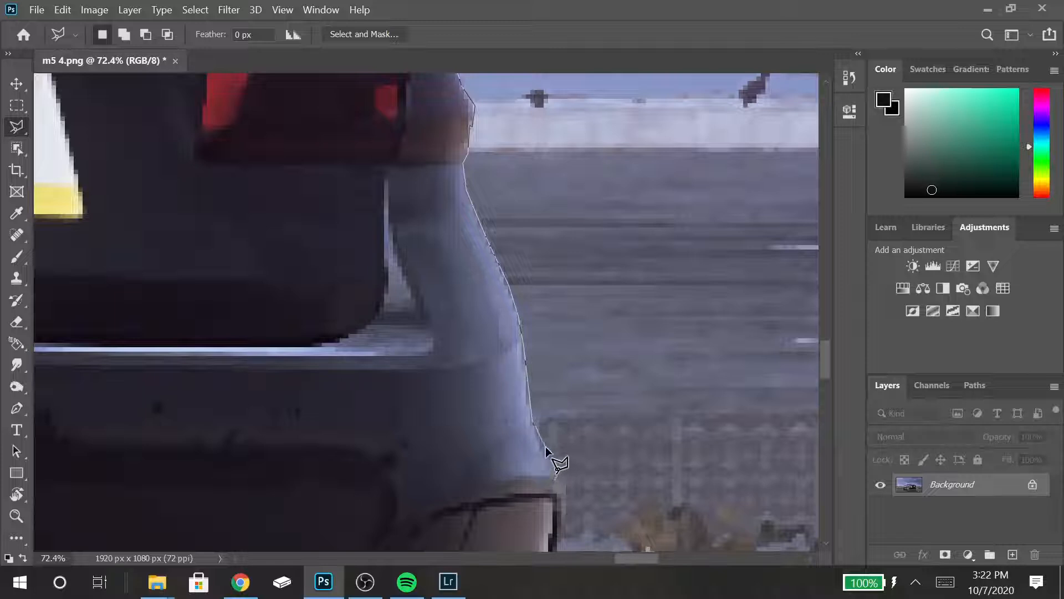
left_click(547, 452)
left_click(566, 481)
scroll(570, 521, "down", 5)
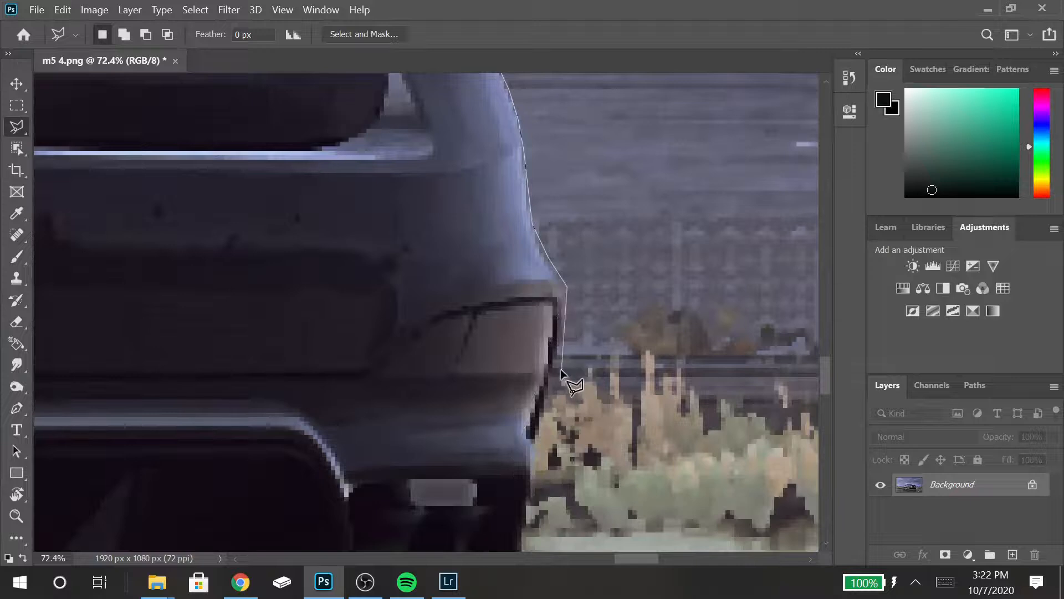
- Trace the polygonal lasso outline down the car's rear bumper to the edge of the wet ground
left_click(562, 347)
left_click(534, 441)
scroll(535, 421, "down", 2)
left_click(532, 411)
left_click(518, 464)
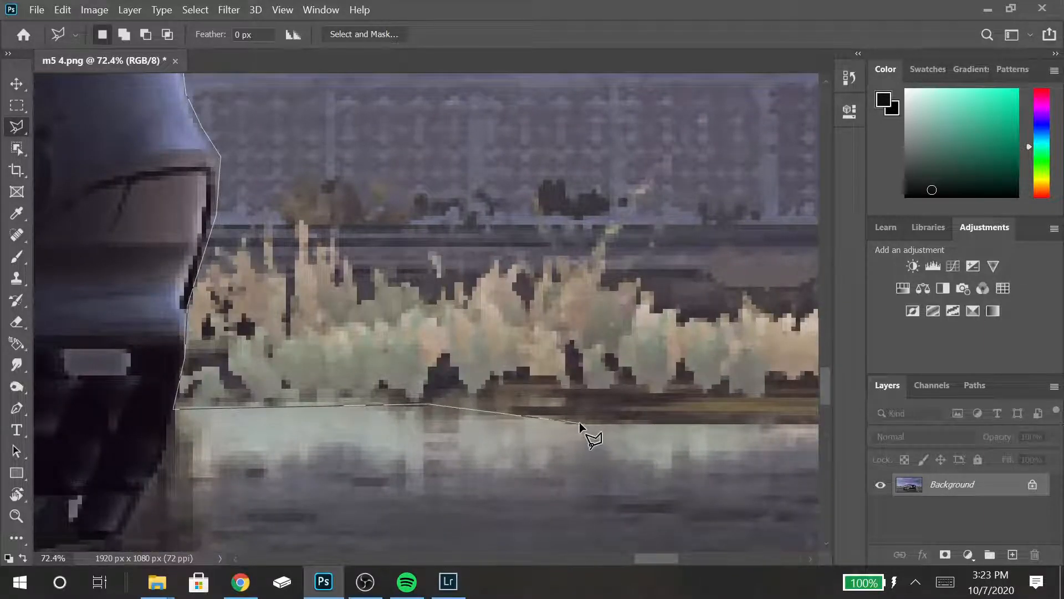
- Continue the lasso outline along the line between grass and wet ground, past the image's right edge
left_click(580, 422)
scroll(579, 423, "down", 4)
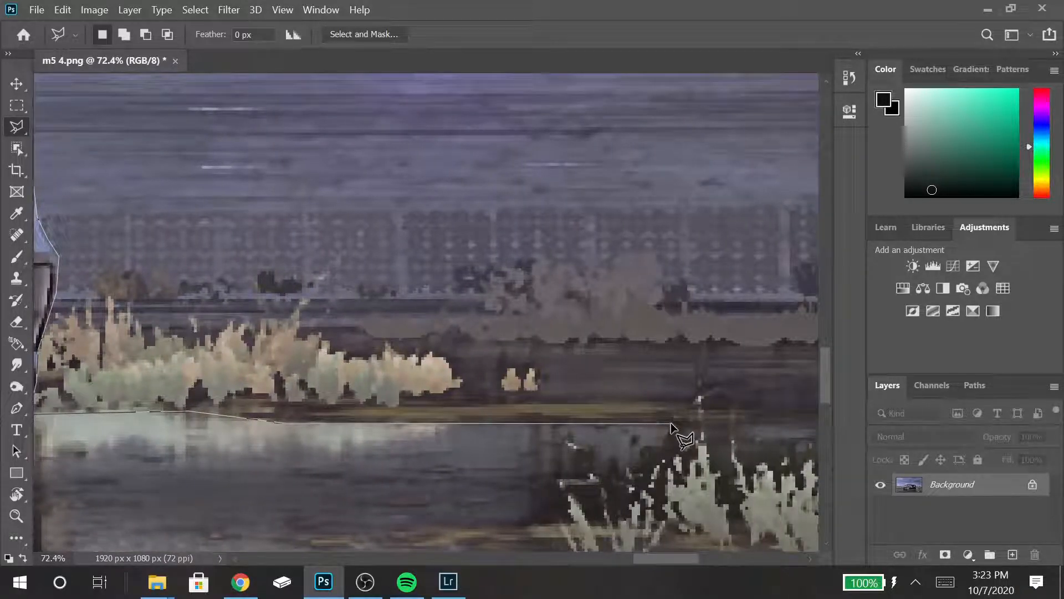
left_click(671, 424)
scroll(671, 424, "down", 3)
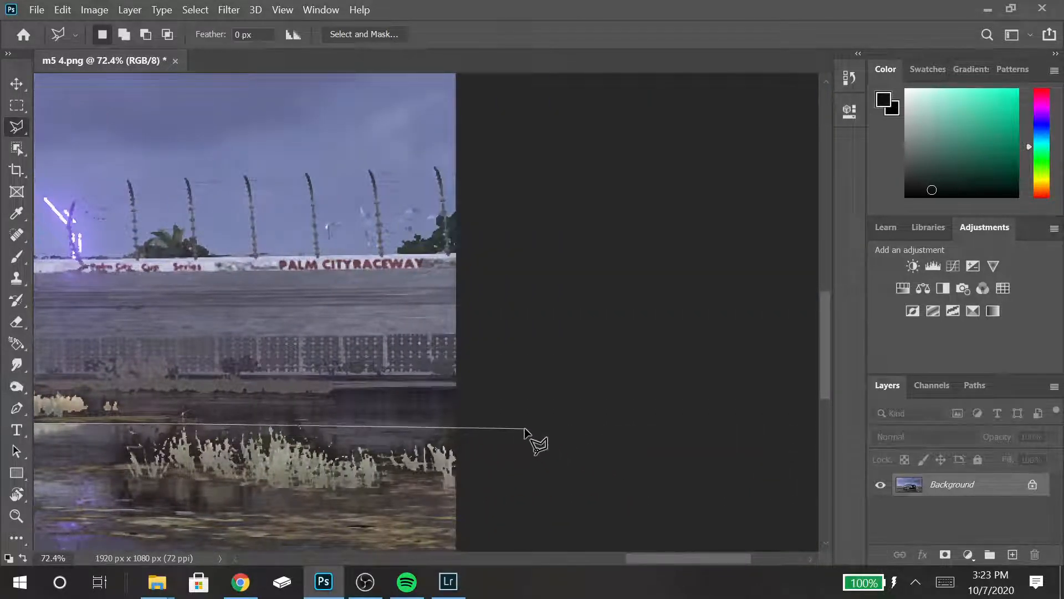
left_click(493, 424)
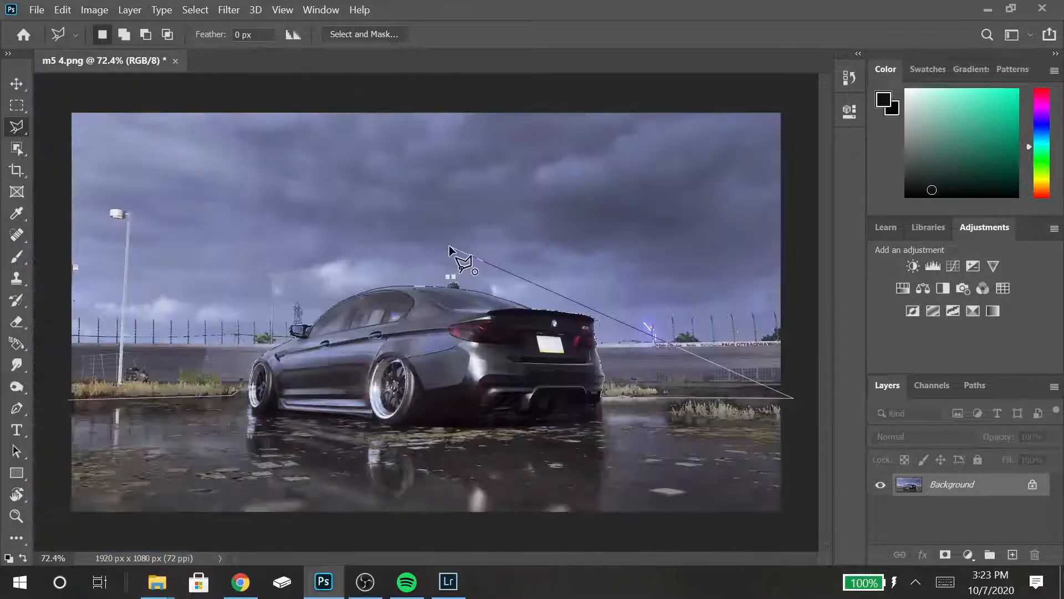
- Carry the lasso outline around the outside of the sky and close it to select the background behind the car
left_click(790, 105)
left_click(60, 103)
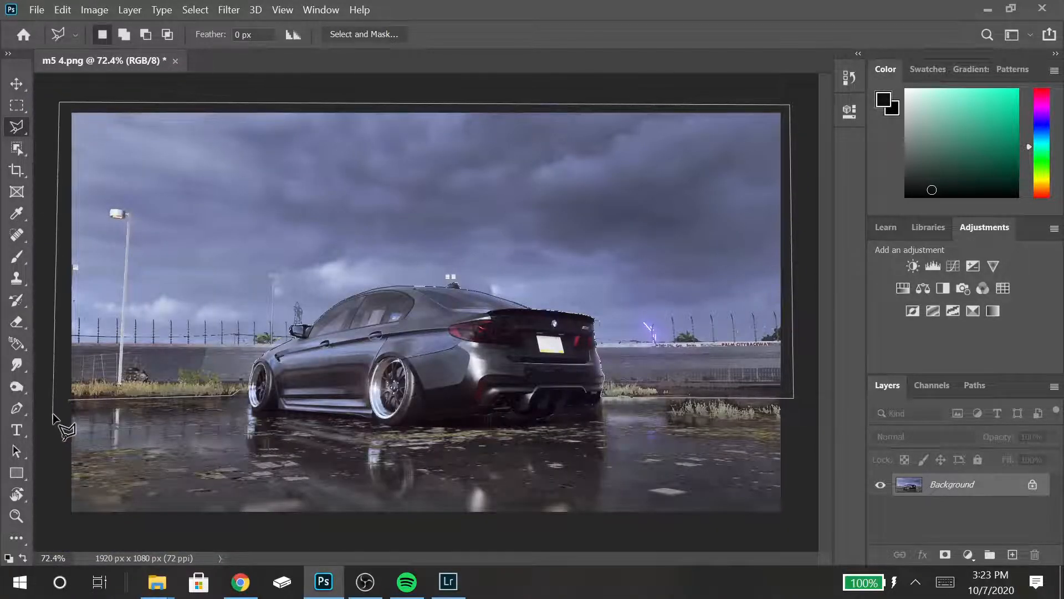
left_click(55, 398)
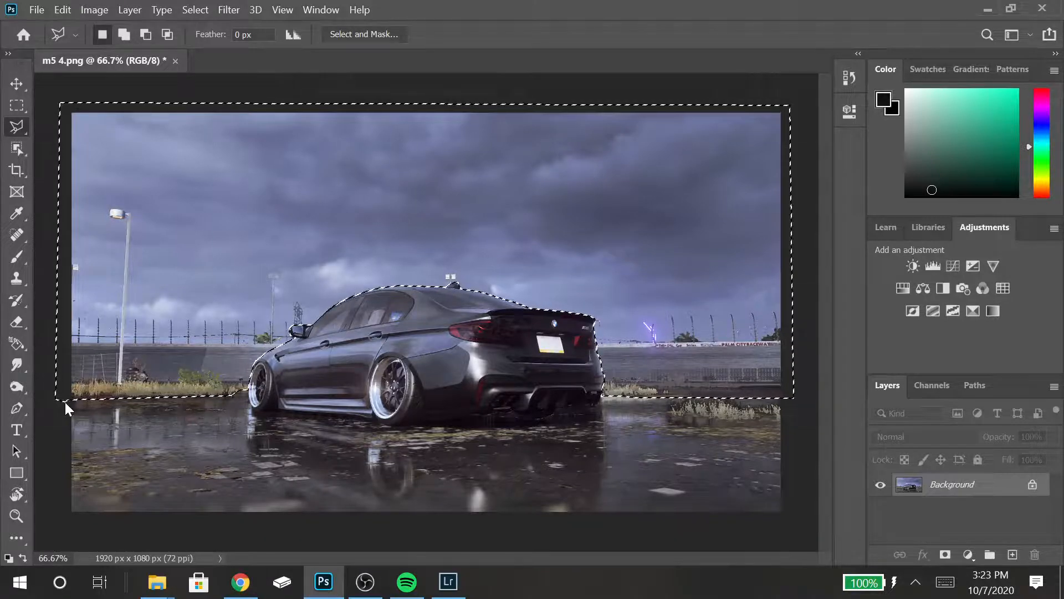
- Apply a Field Blur of 8 px to the selected background
left_click(228, 10)
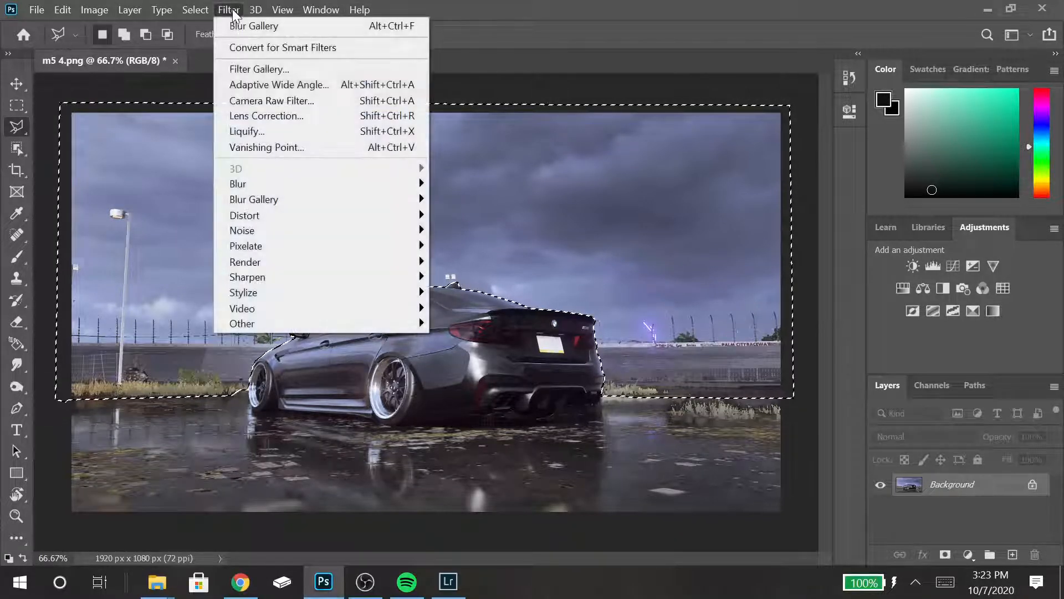
mouse_move(266, 202)
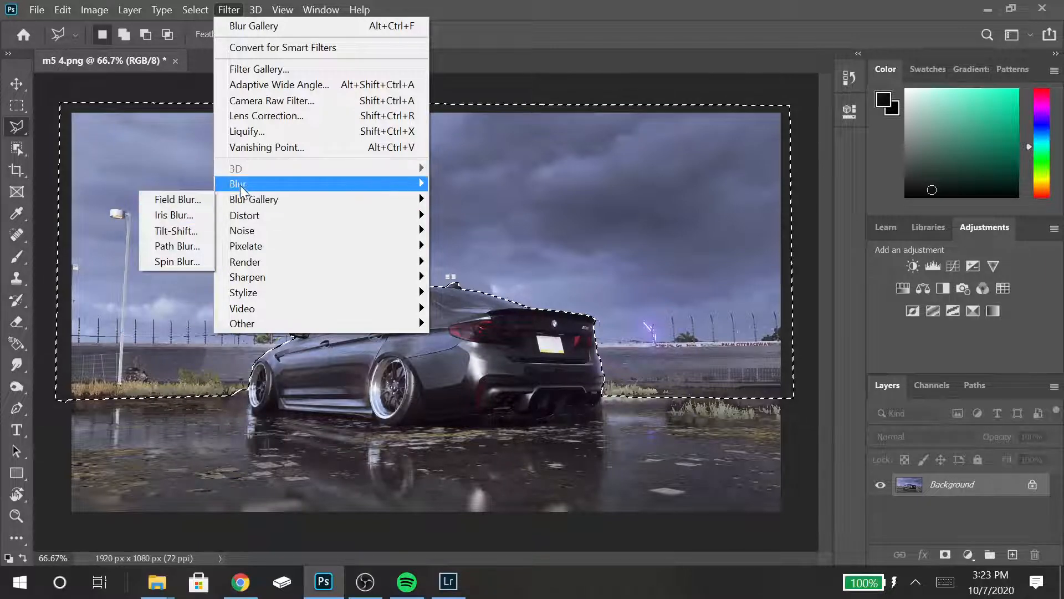
left_click(219, 201)
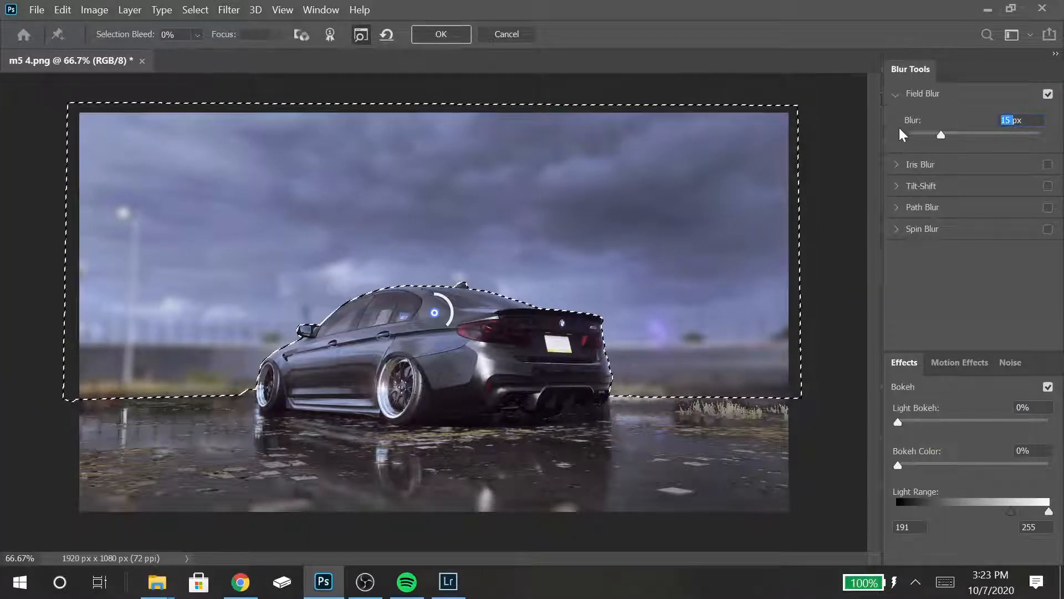
key("BackSpace")
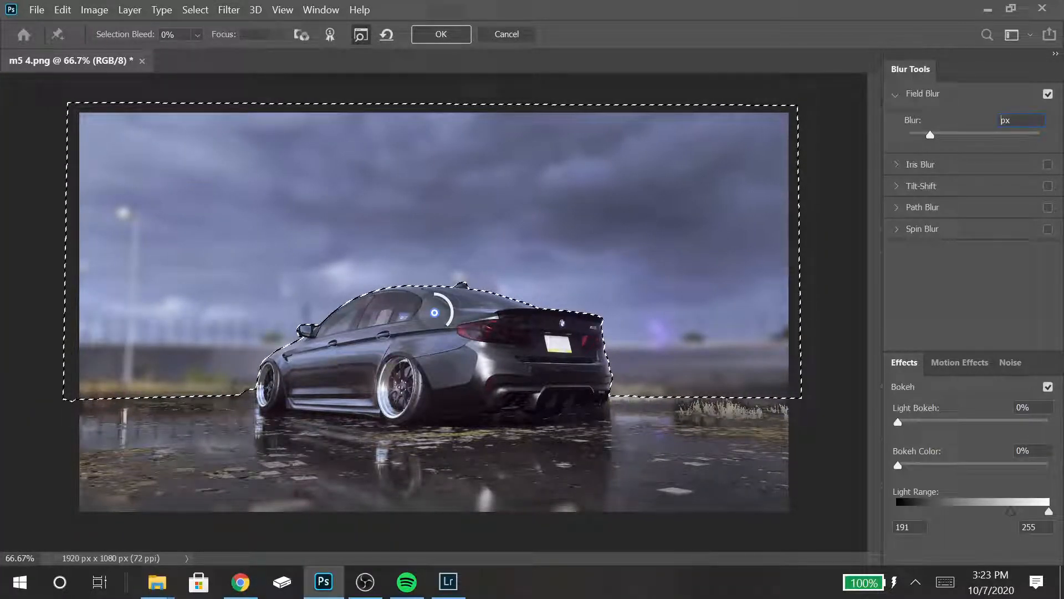
type("8")
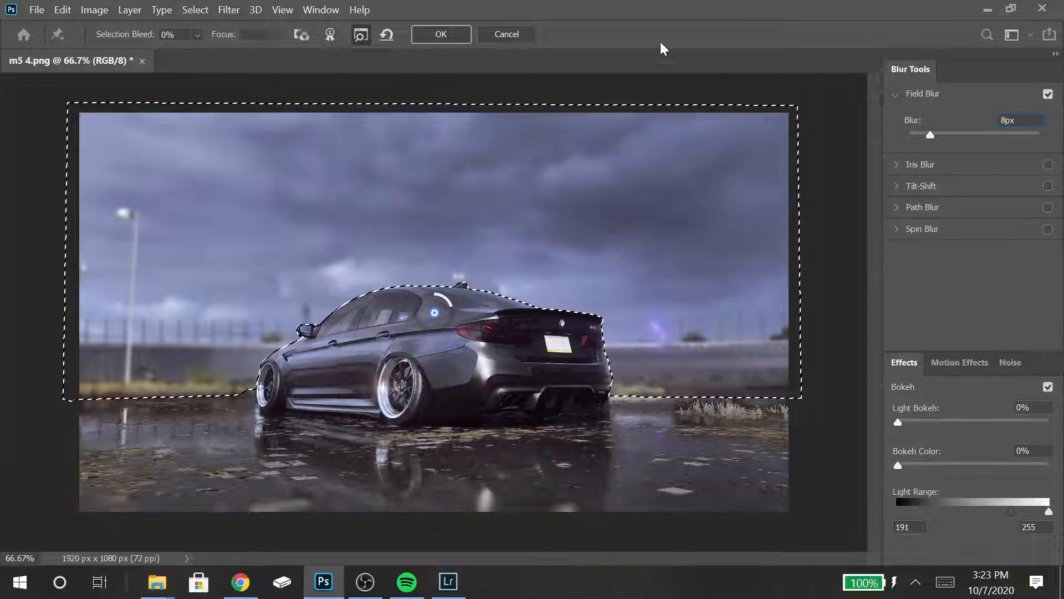
key("Return")
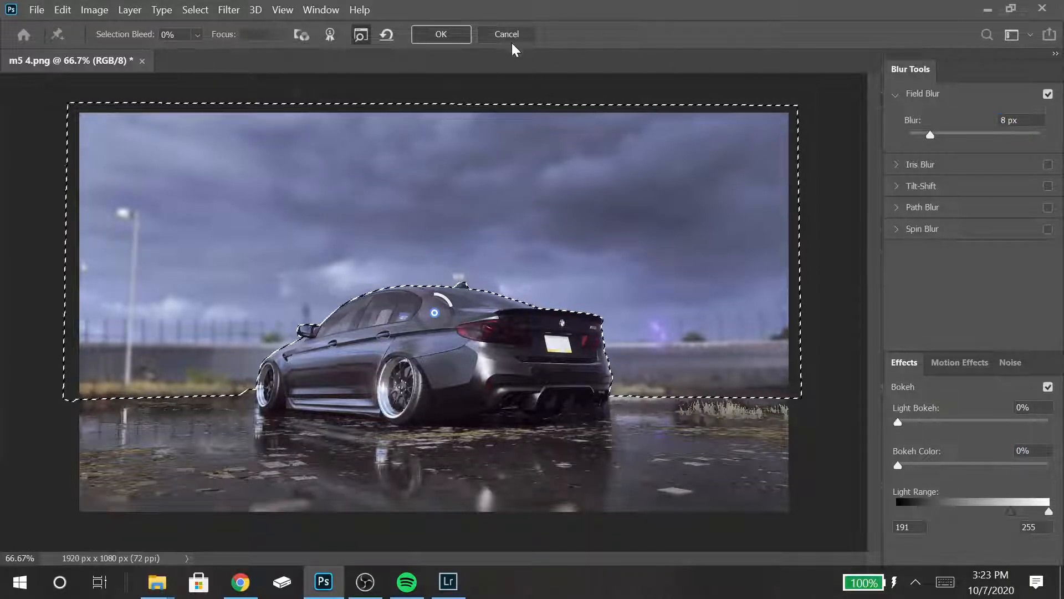
left_click(447, 35)
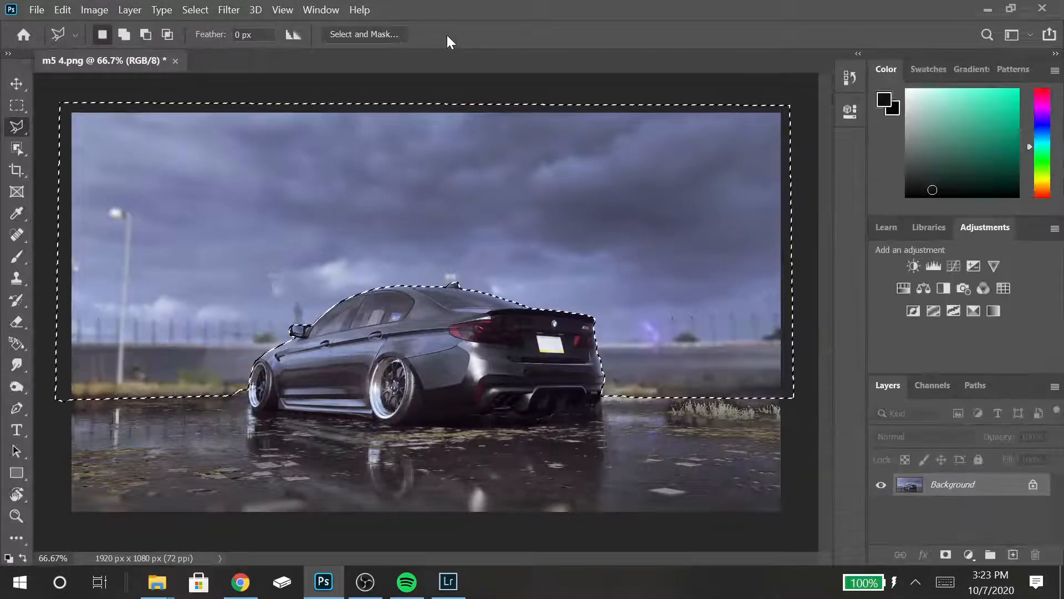
- Deselect the background, check the blurred image at different magnifications, and switch to the Move tool
key("ctrl+d")
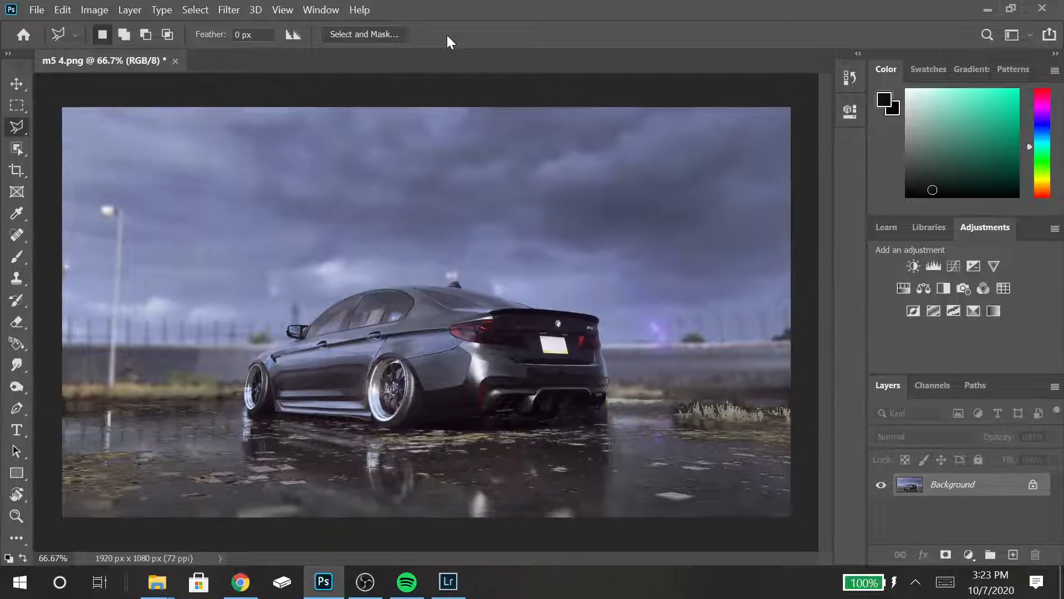
key("ctrl+0")
key("ctrl+minus")
key("ctrl+minus")
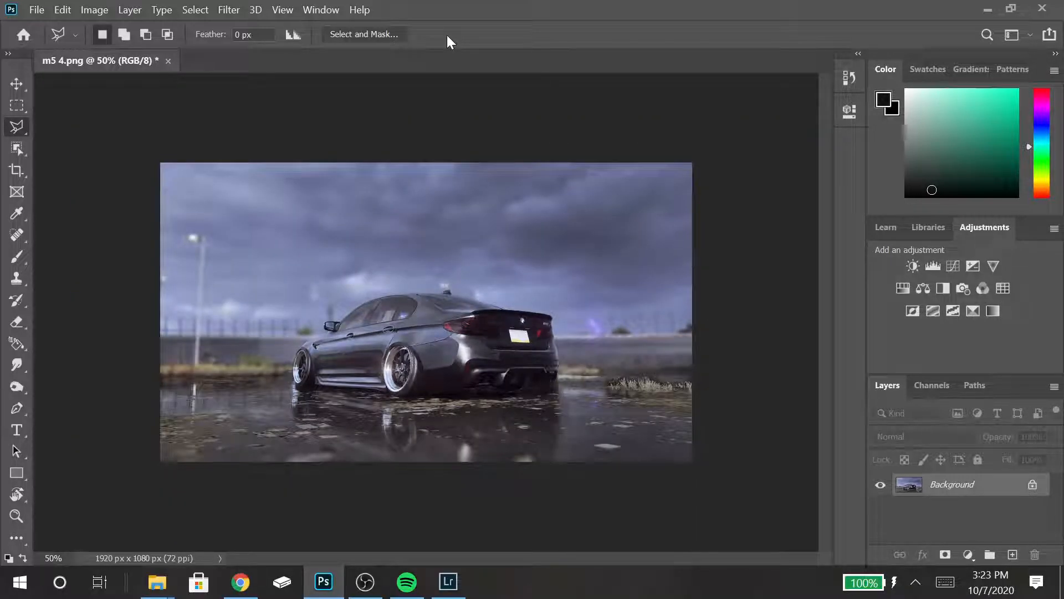
key("ctrl+0")
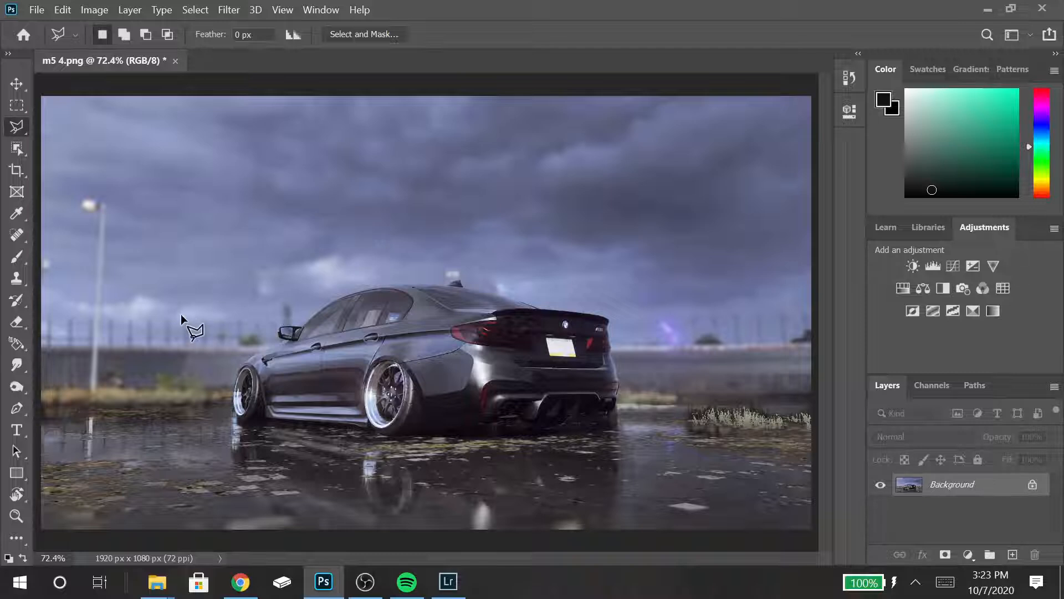
left_click(15, 85)
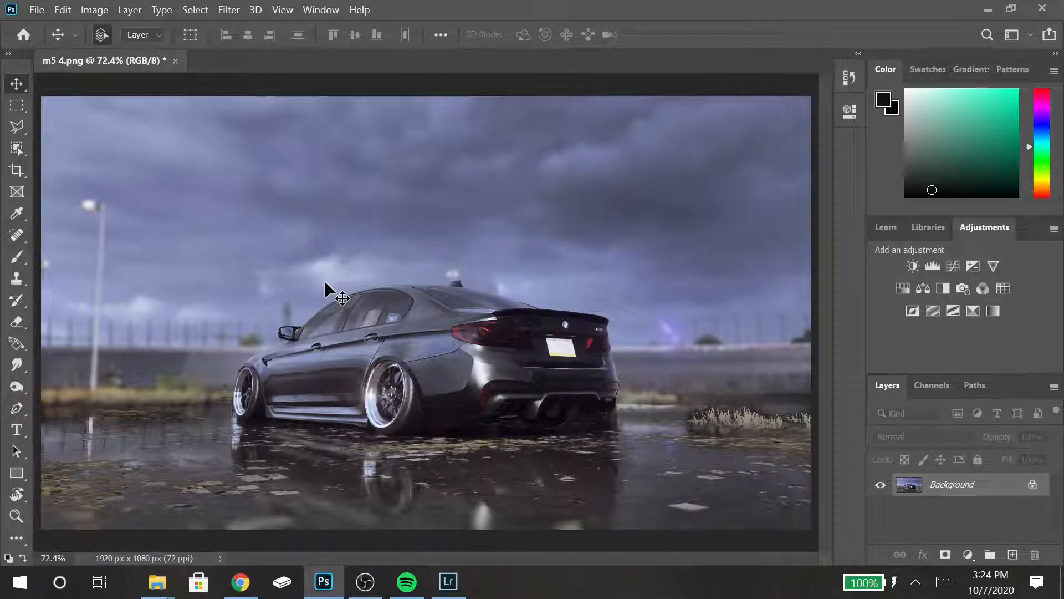
- Start saving the image under a new name in PNG format, choosing a subfolder of Photoshop files in Pictures
key("ctrl+shift+s")
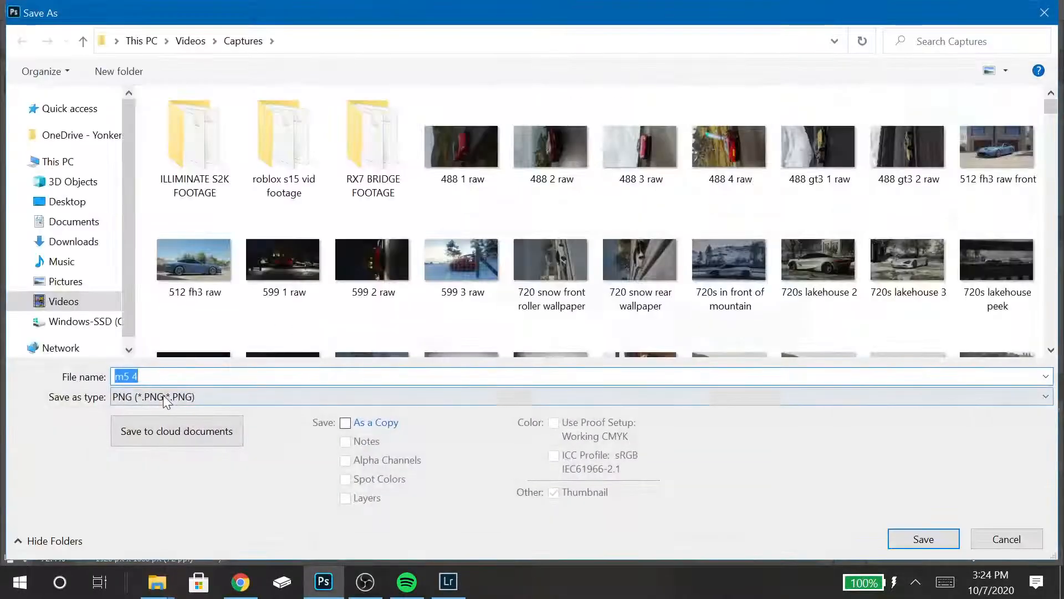
left_click(161, 395)
left_click(160, 394)
left_click(86, 281)
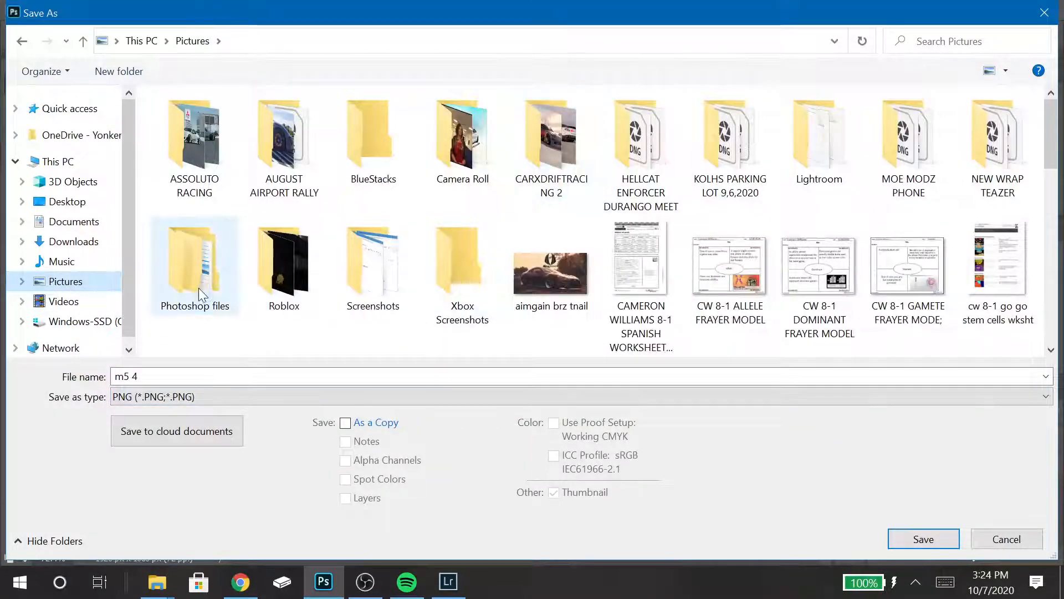
double_click(197, 266)
left_click(287, 160)
double_click(288, 160)
- Name the file "m5 4 blur added" and save it as PNG with the smallest file size option
left_click(185, 376)
left_click(185, 376)
type("blur added")
key("Return")
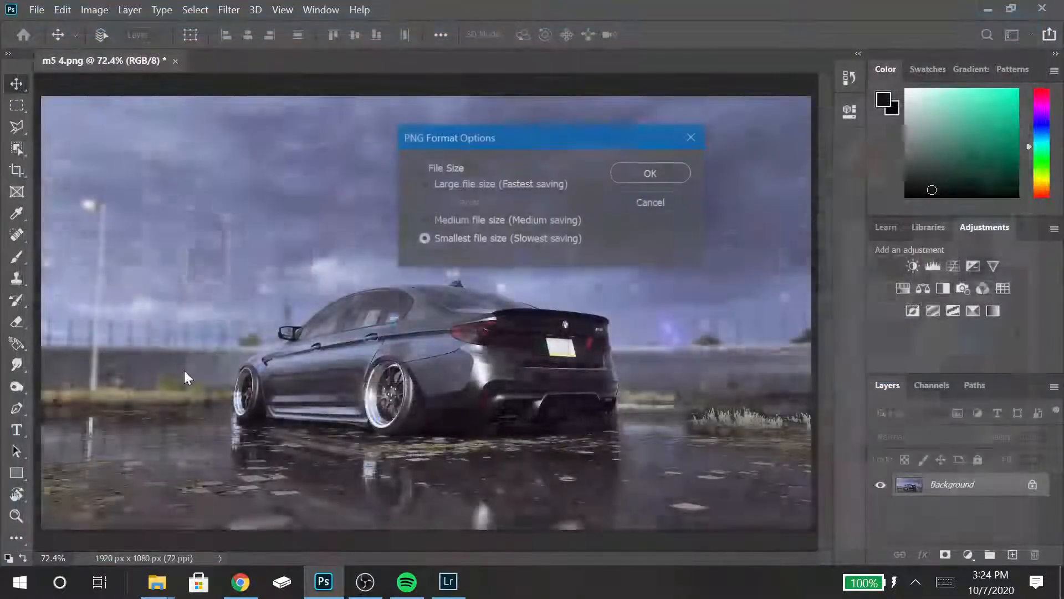
left_click(623, 167)
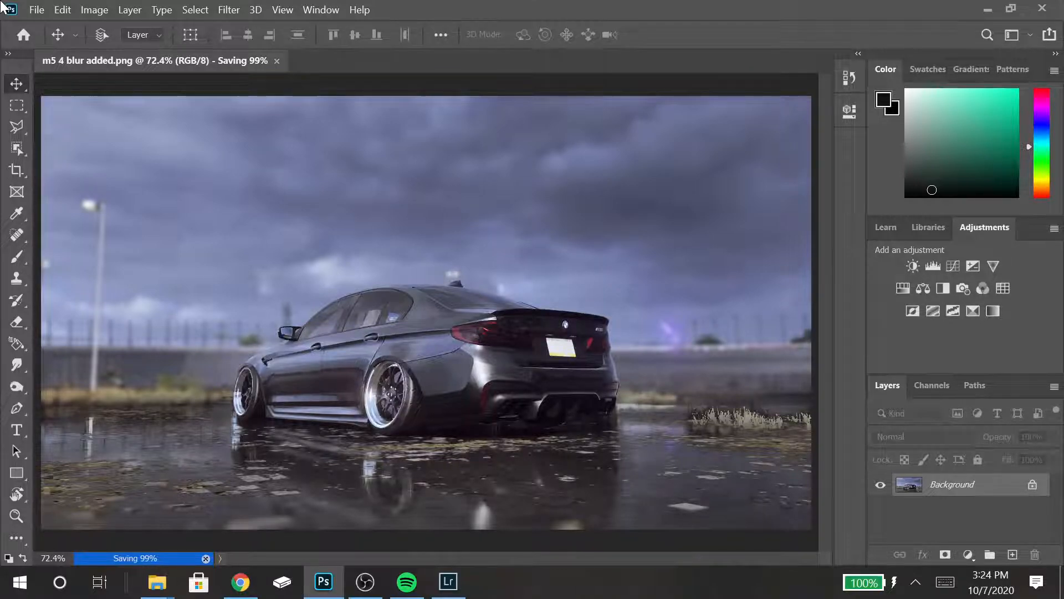
key("alt+Tab")
mouse_move(339, 591)
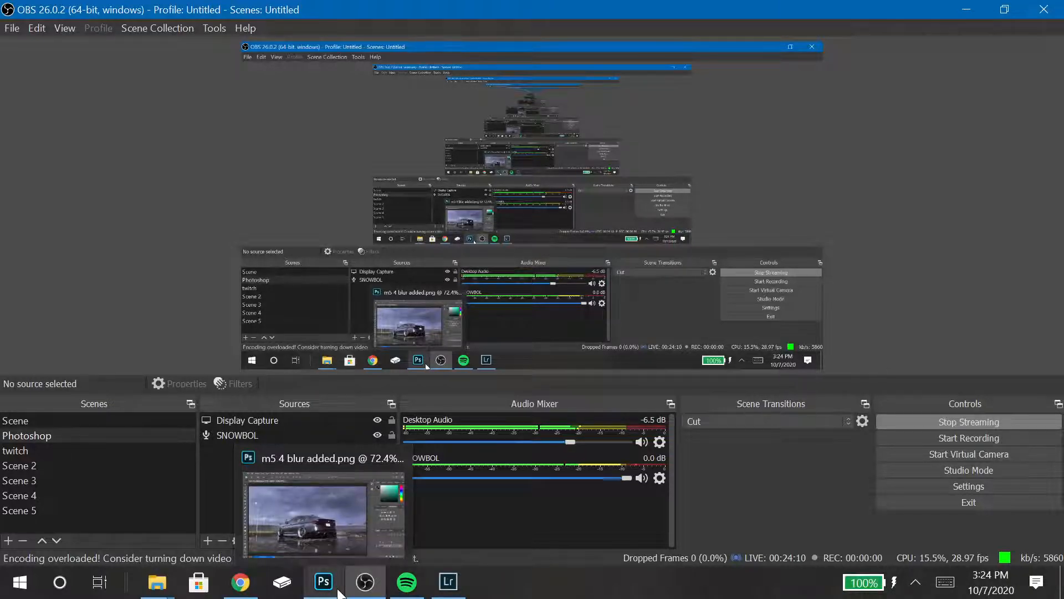
left_click(338, 591)
mouse_move(361, 581)
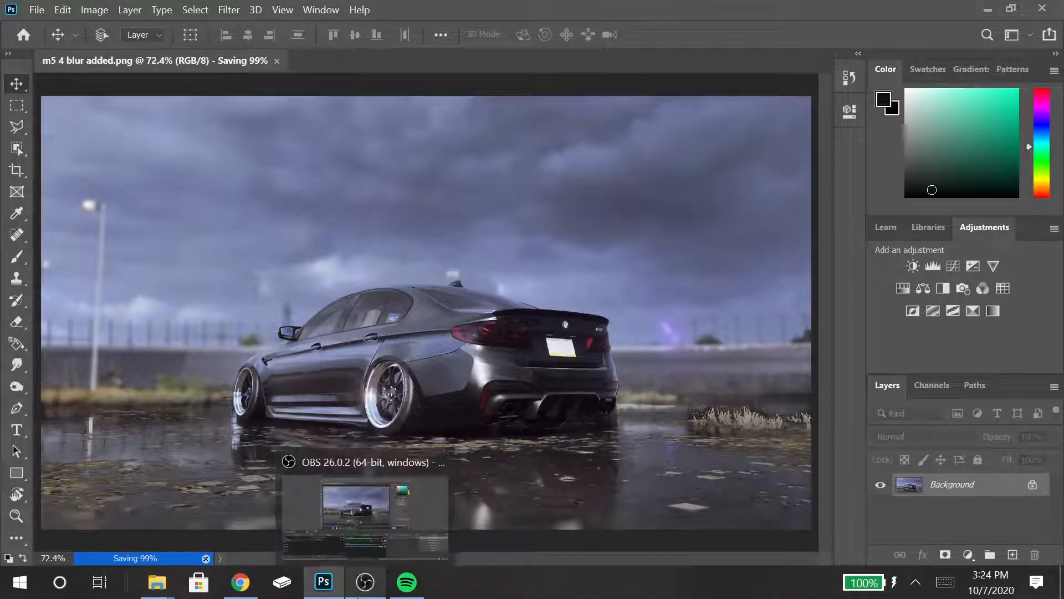
mouse_move(157, 581)
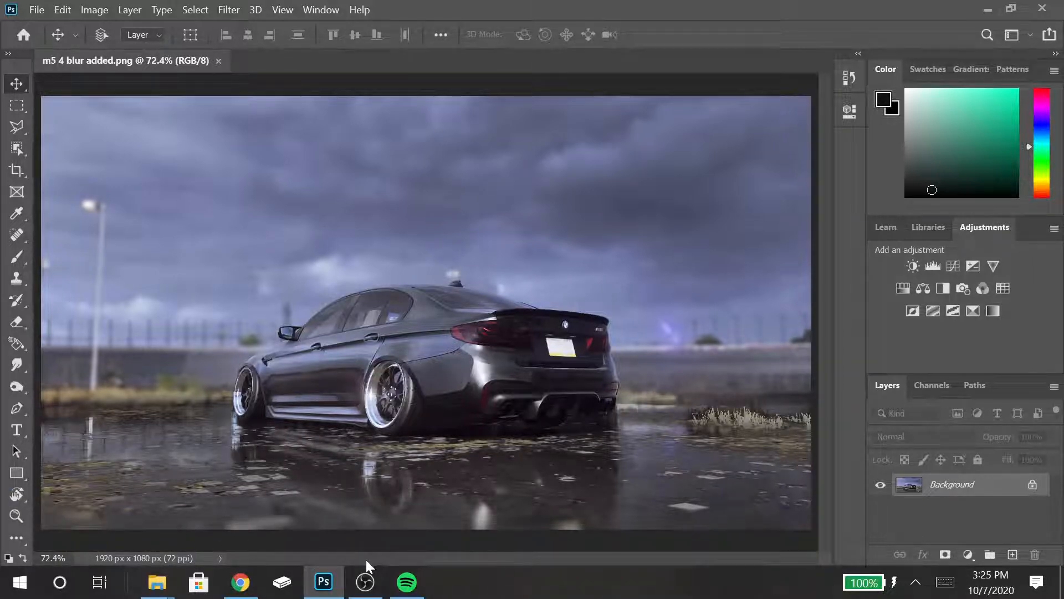
- Launch Adobe Lightroom Classic
left_click(3, 593)
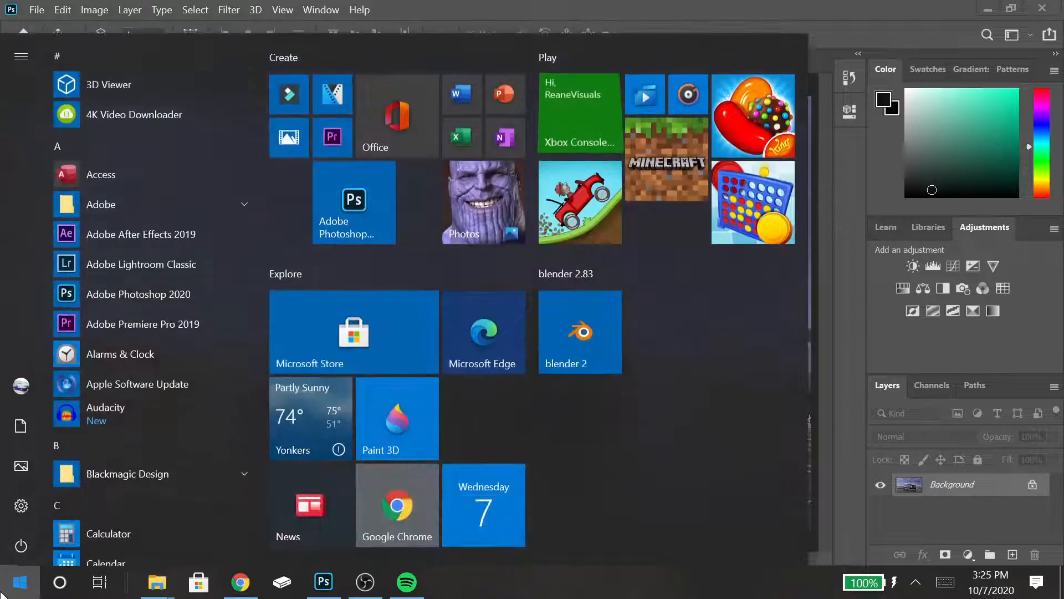
type("ligh")
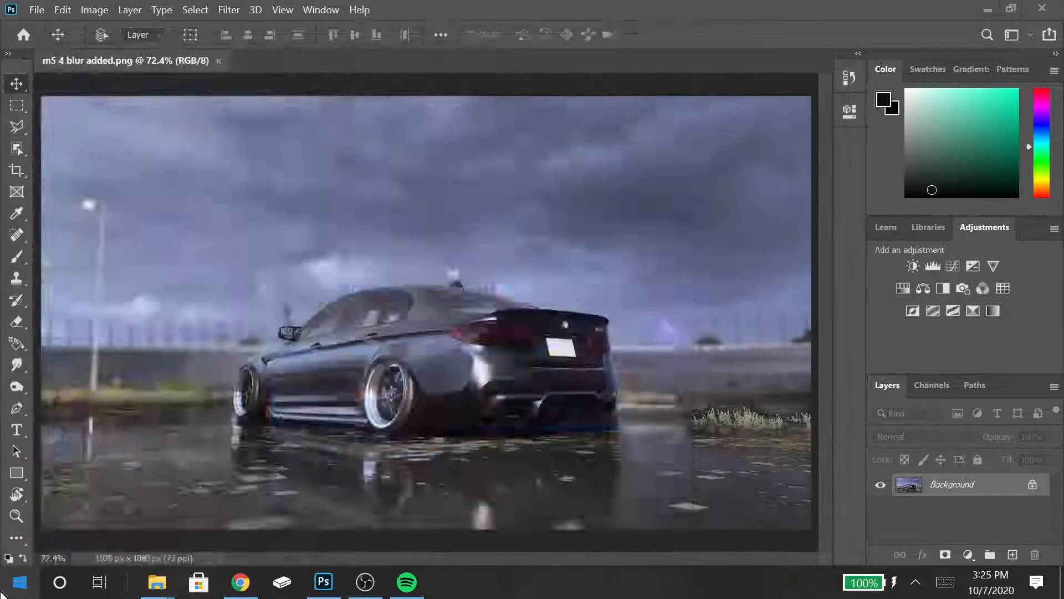
key("Return")
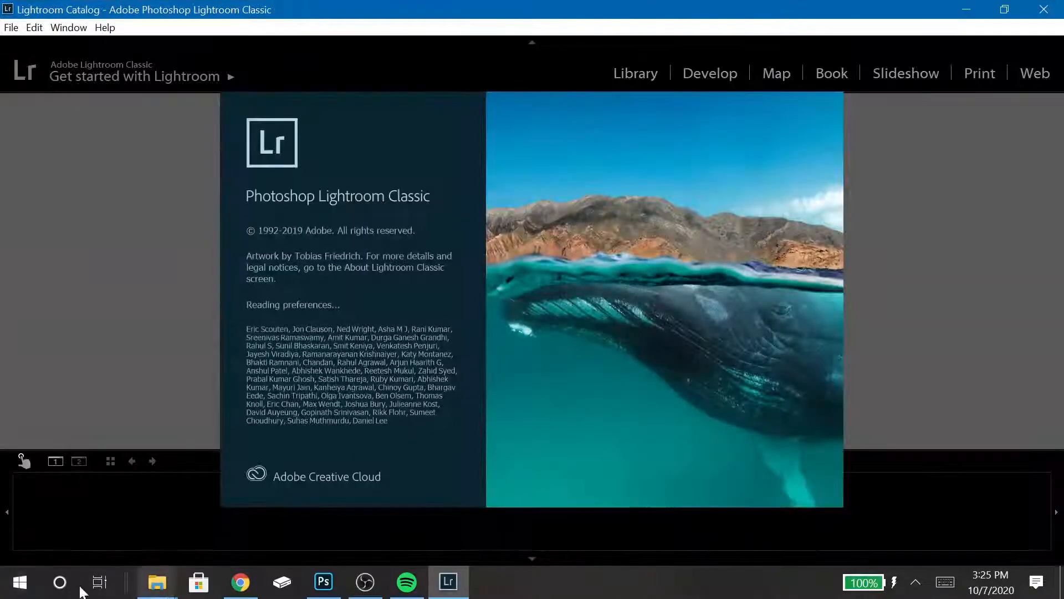
key("super")
type("roblox")
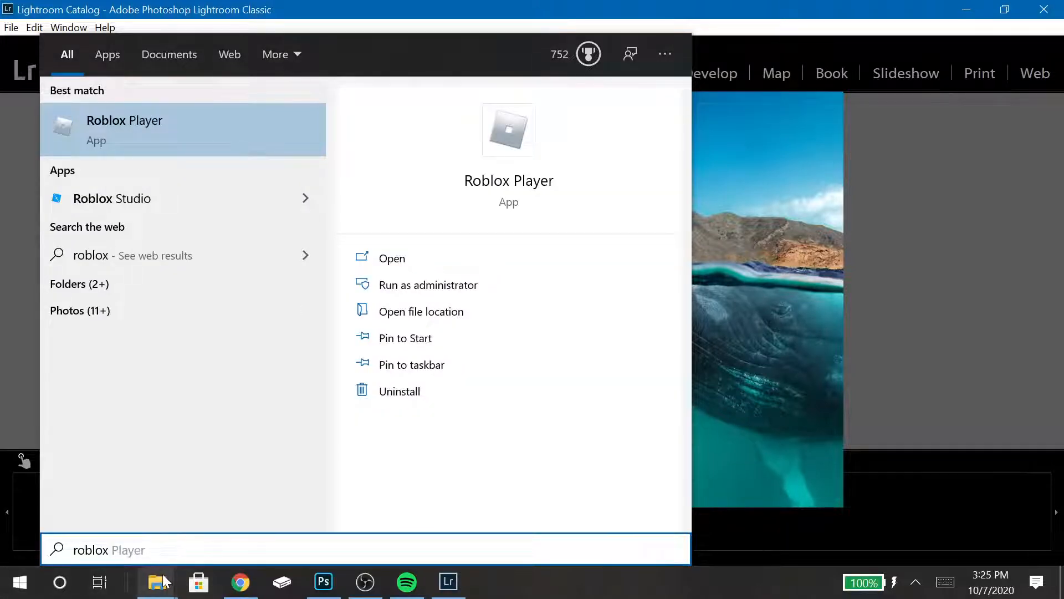
left_click(367, 587)
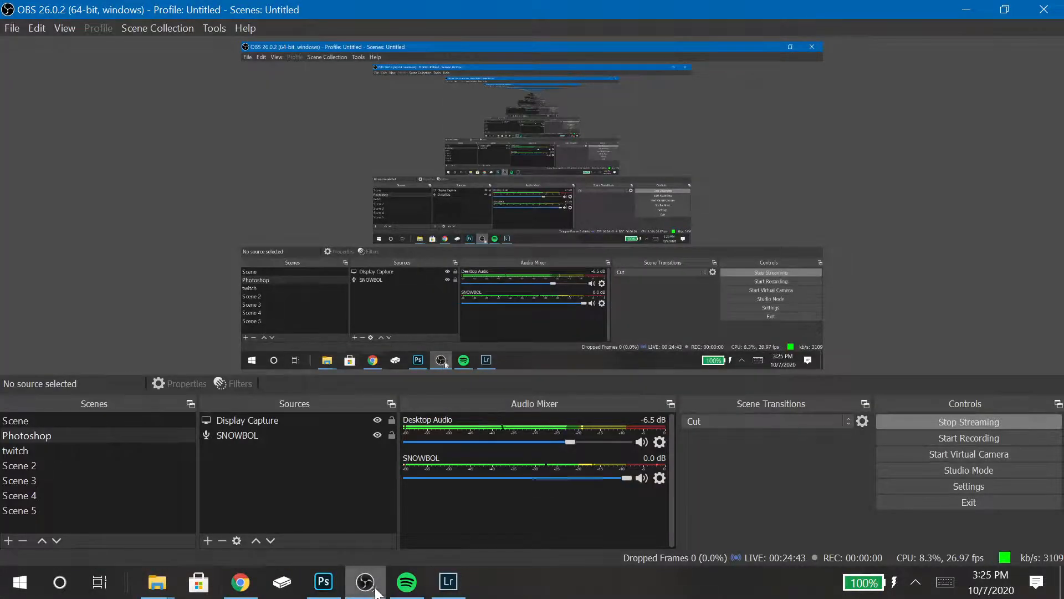
- Switch to File Explorer and look through the images in the Roblox folder under Pictures
mouse_move(156, 508)
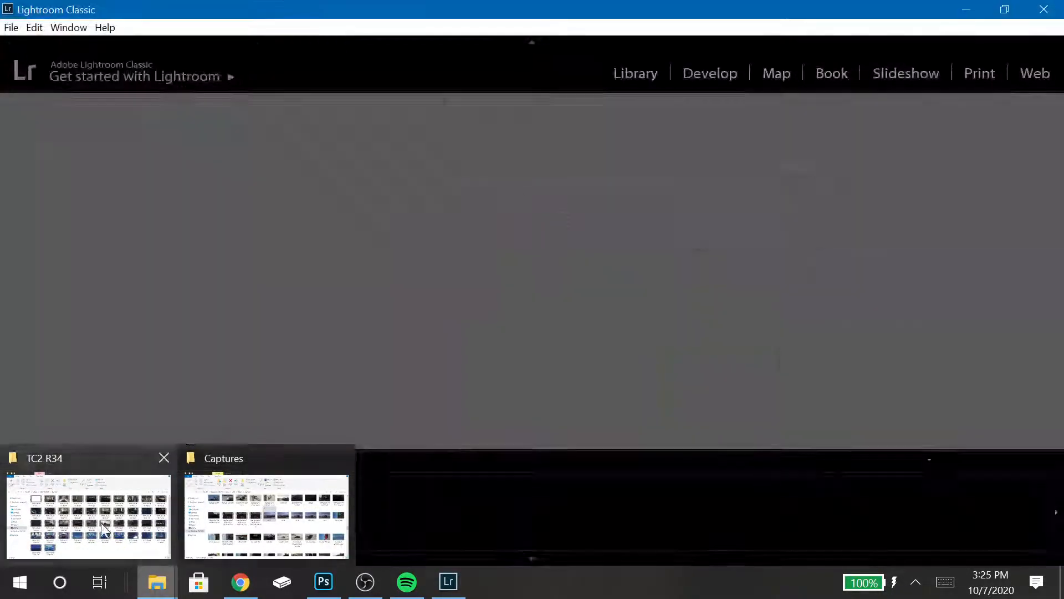
left_click(101, 523)
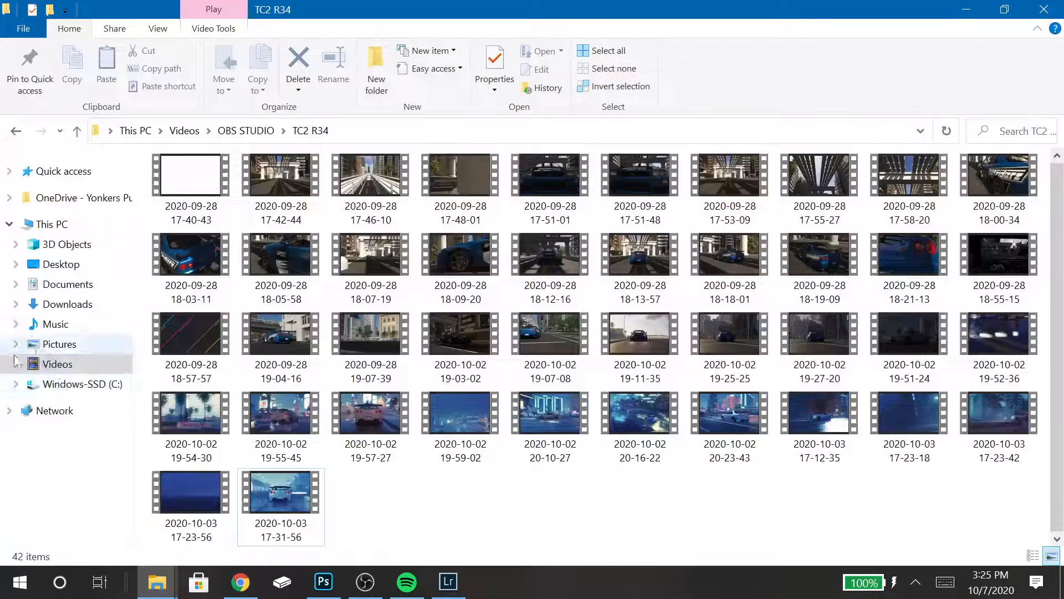
left_click(16, 345)
left_click(65, 477)
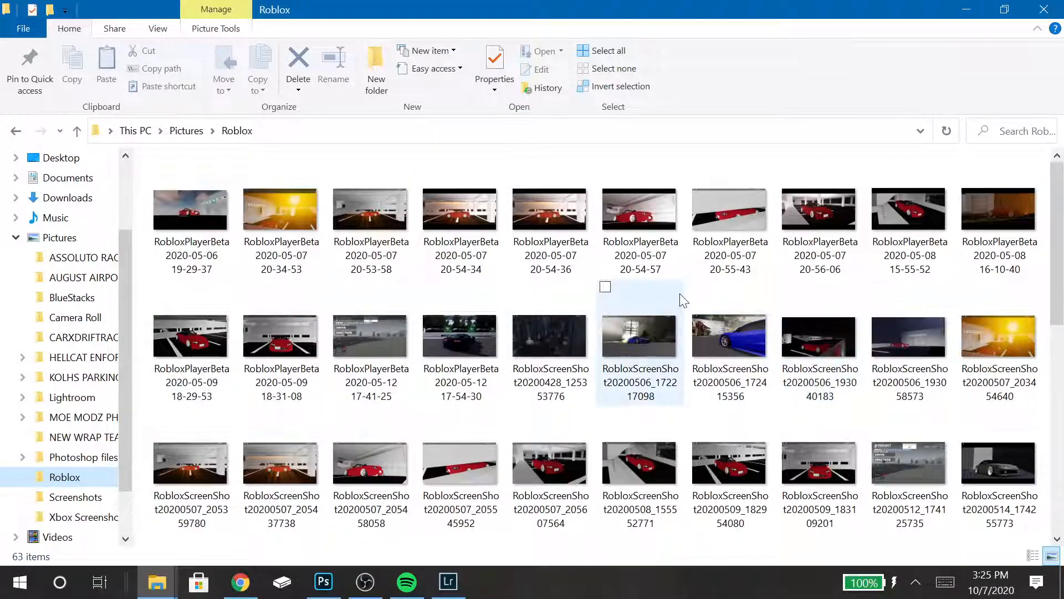
scroll(681, 297, "down", 2)
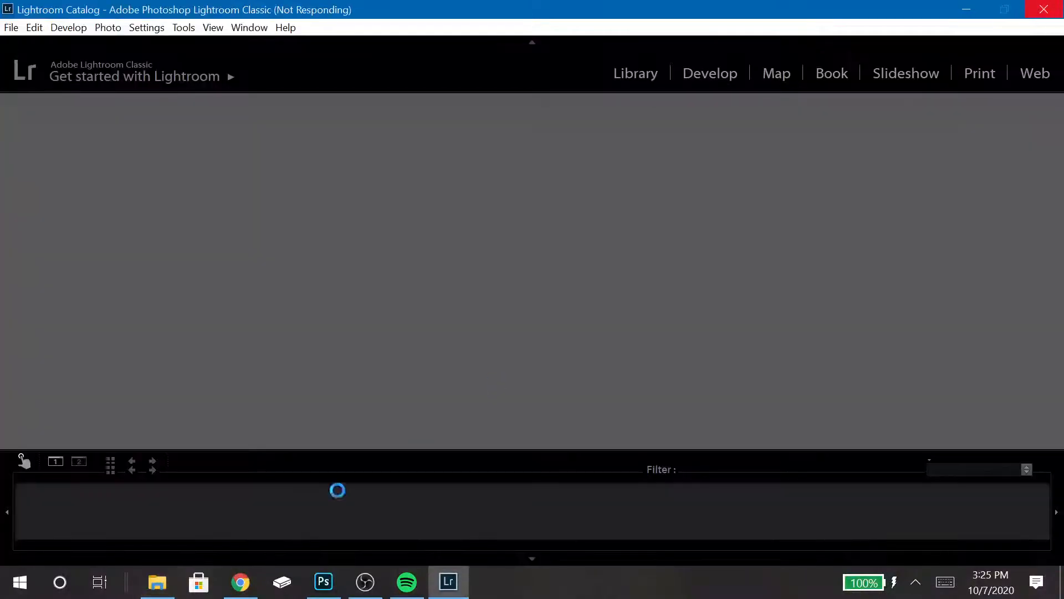
- Switch to Chrome and check the live chat on the YouTube Studio live streaming page
left_click(242, 592)
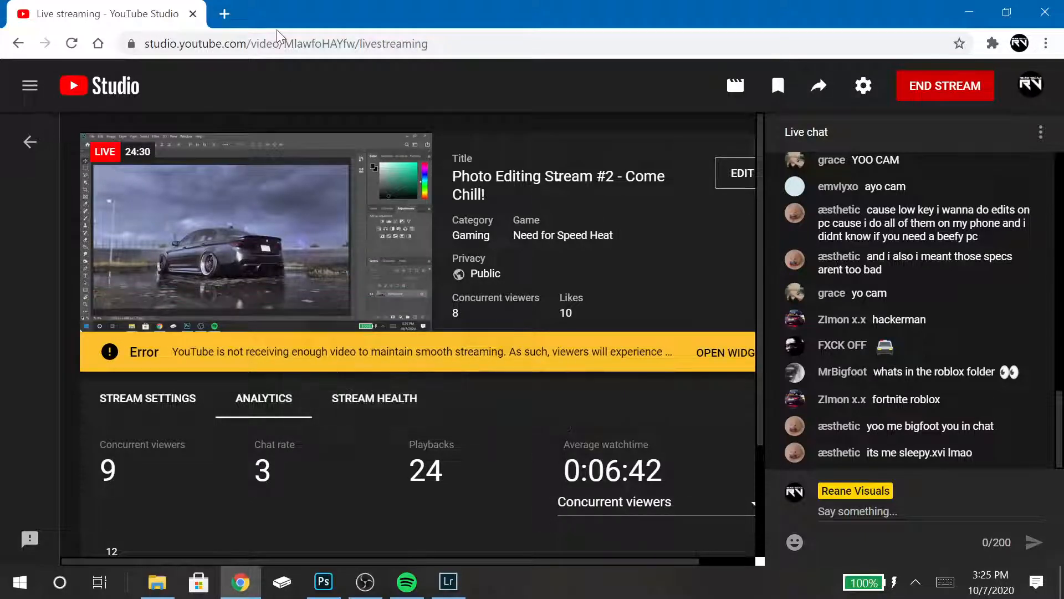
key("super")
key("super")
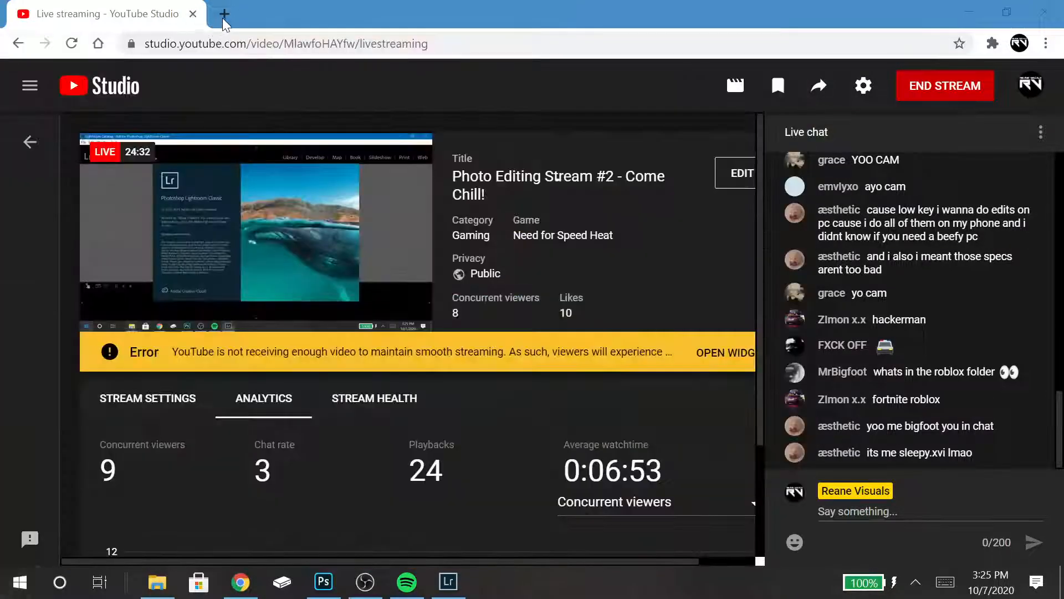
- Open Discord in a new browser tab and go to the Allan's Blender Class server
left_click(223, 18)
type("discord.gg")
key("Return")
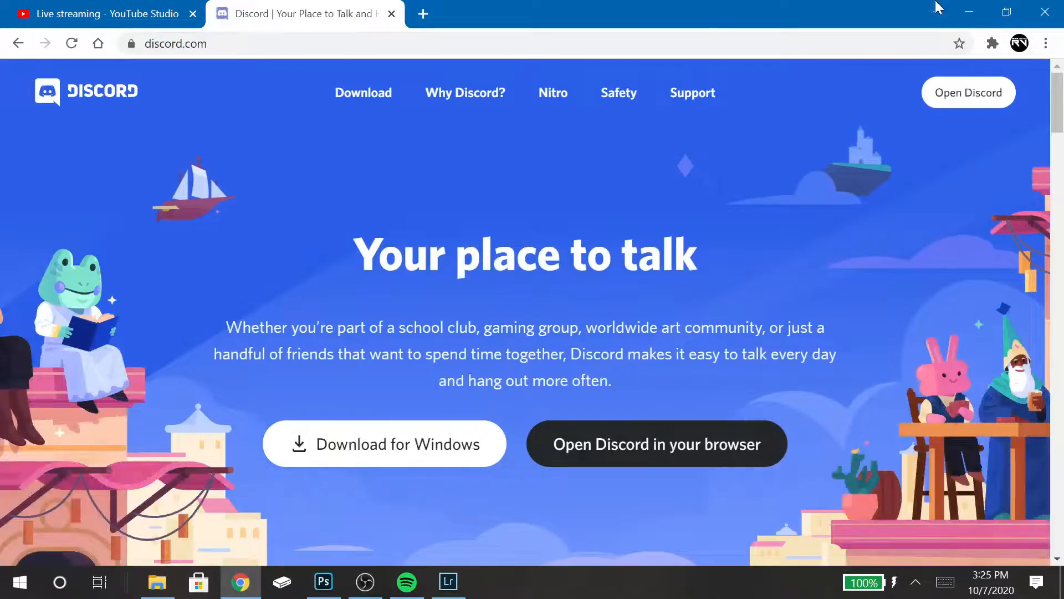
left_click(953, 102)
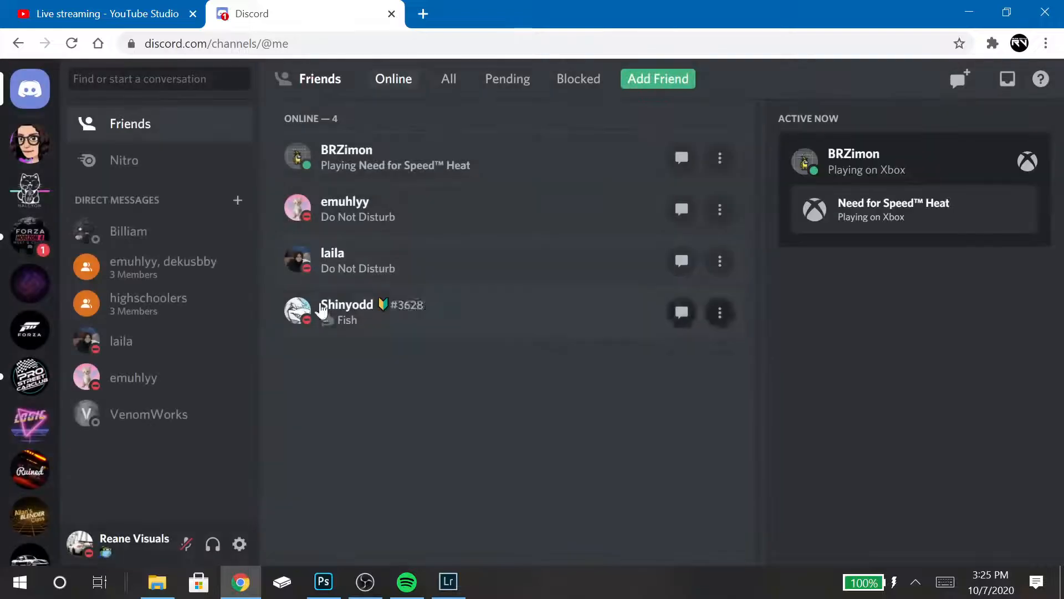
scroll(30, 310, "down", 5)
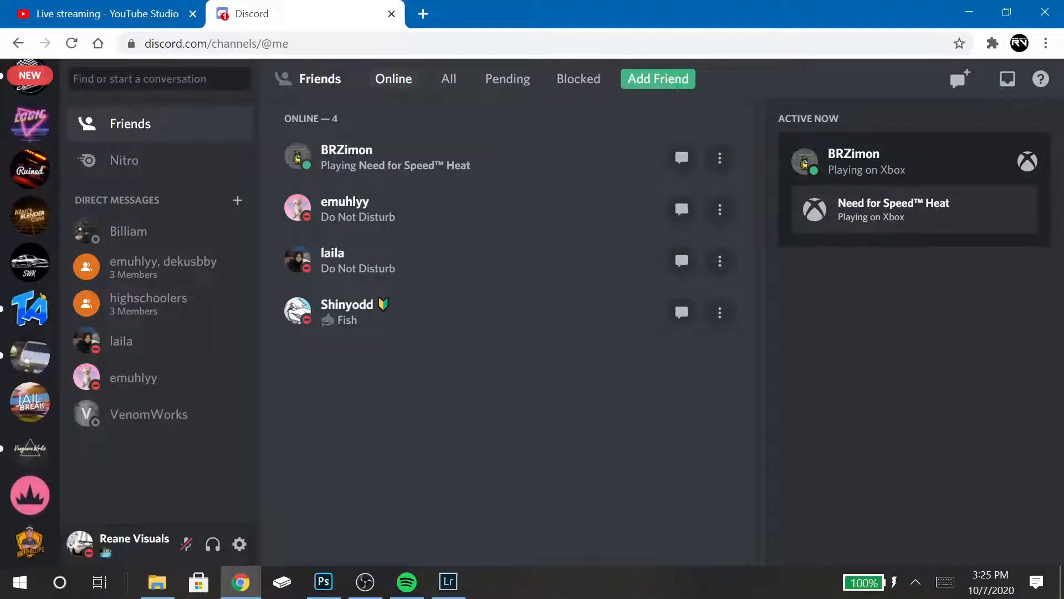
left_click(30, 215)
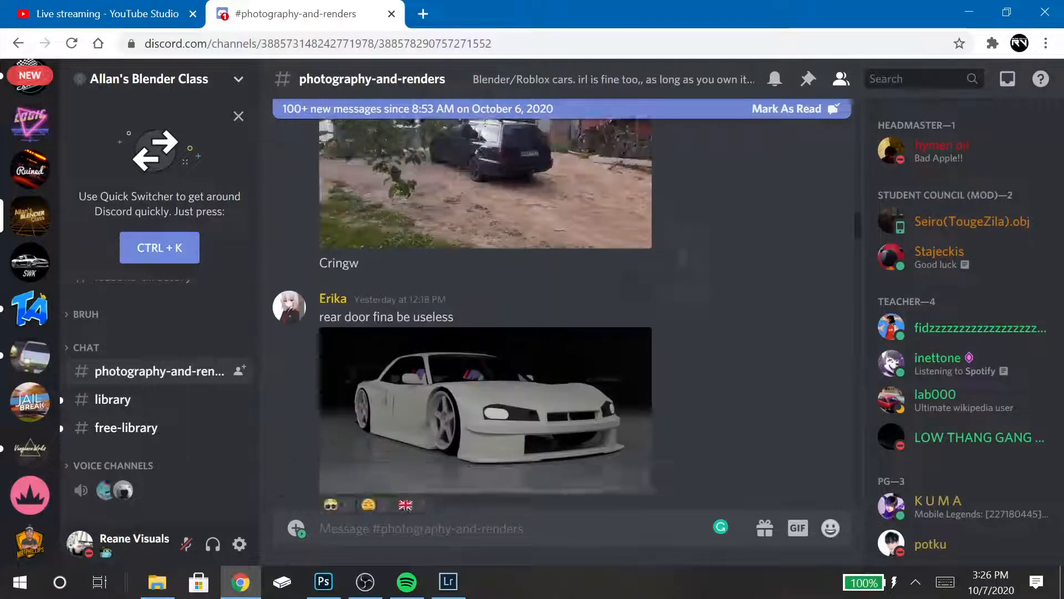
- Look through the car images posted in the photography-and-renders channel
scroll(561, 314, "up", 2)
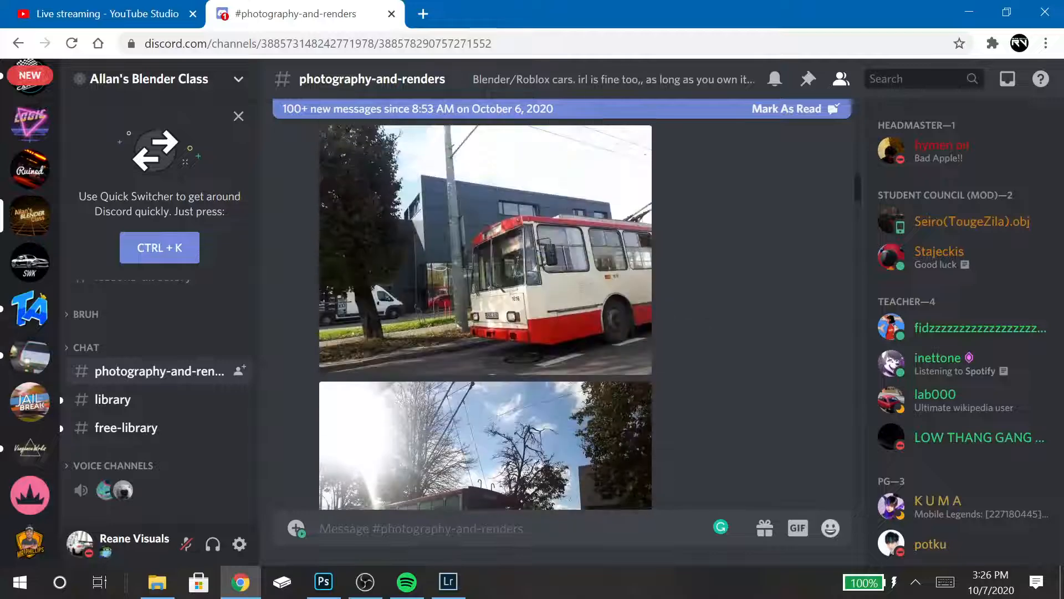
scroll(673, 271, "up", 15)
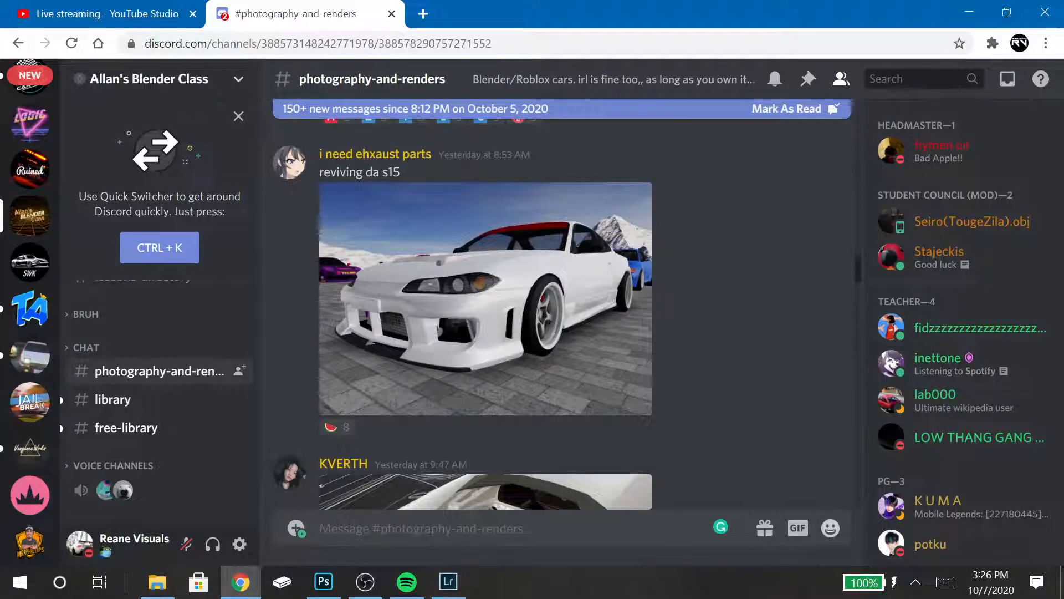
scroll(562, 314, "up", 1)
scroll(562, 314, "down", 10)
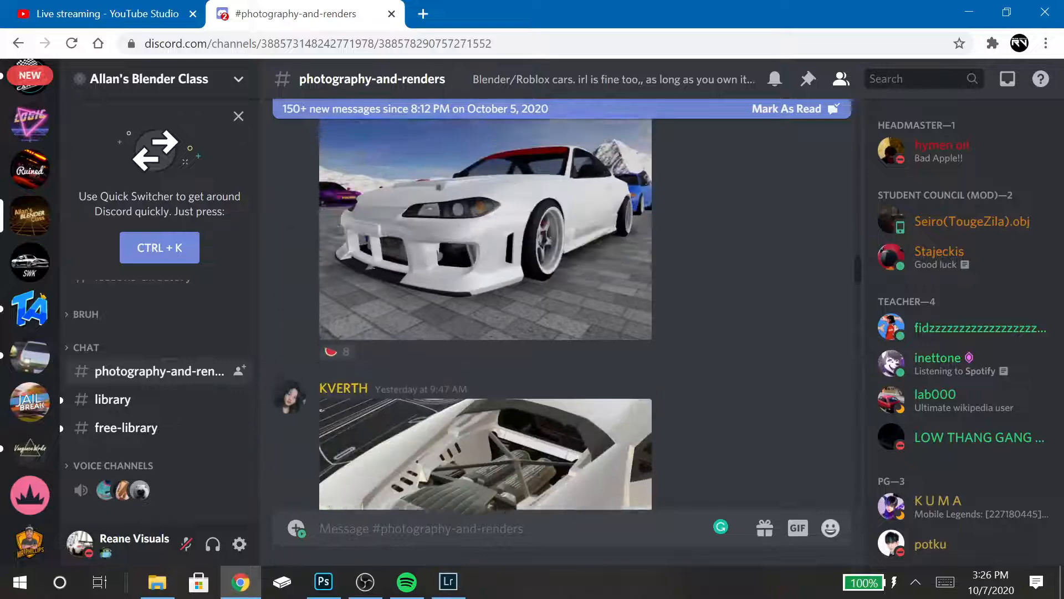
scroll(562, 313, "down", 10)
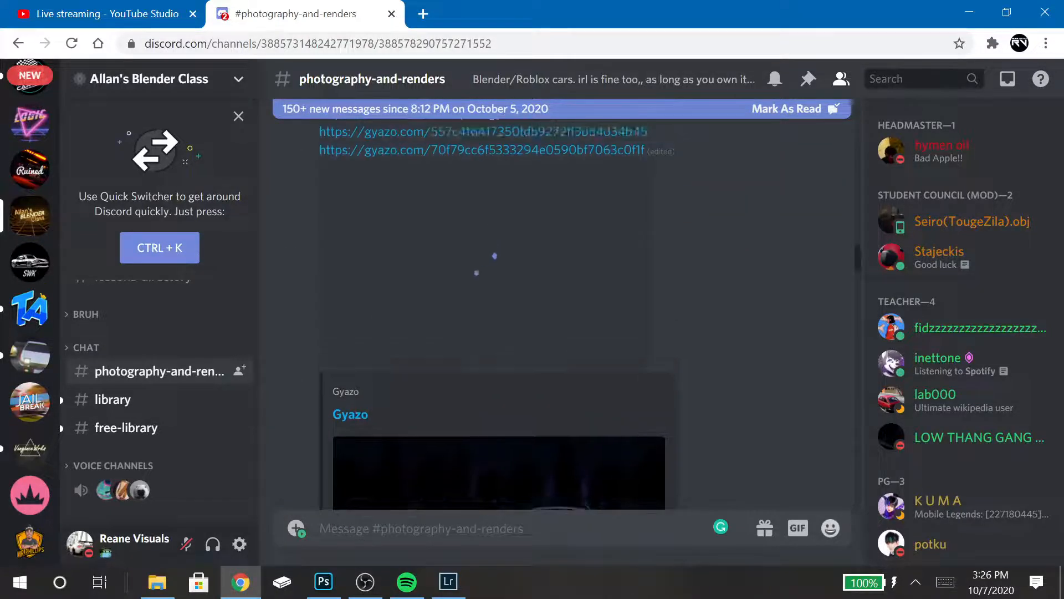
- Search the server for messages from the member who posted the white car's engine bay image
key("ctrl+f")
type("from:ke")
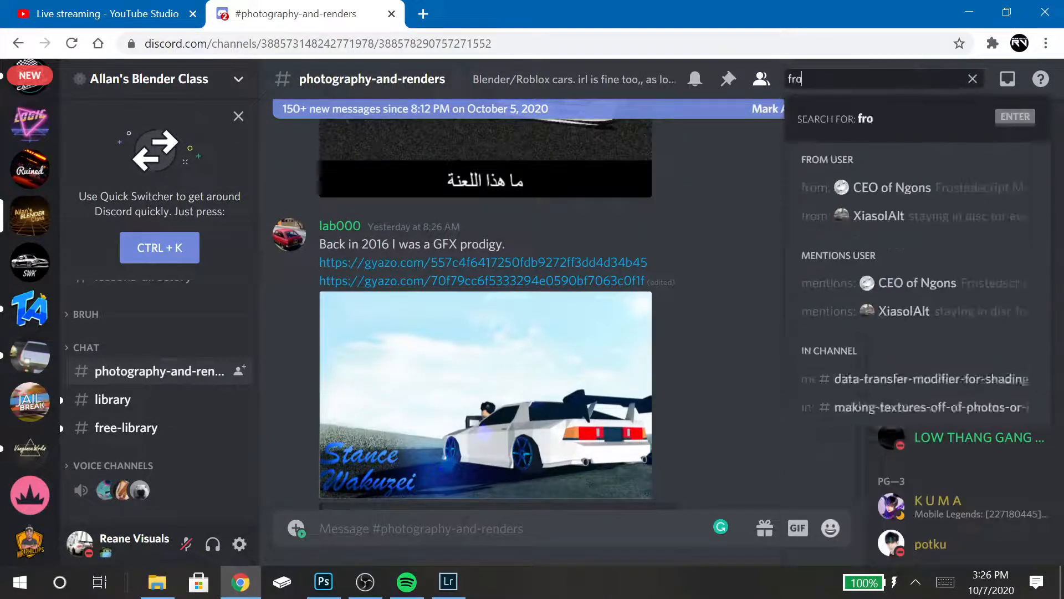
key("Left")
type("v")
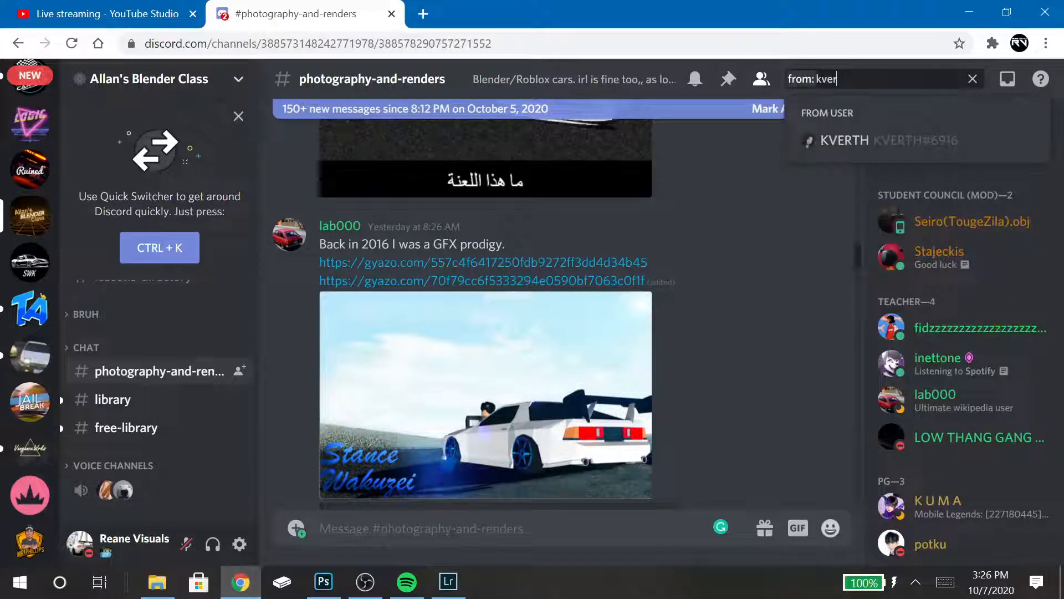
left_click(844, 140)
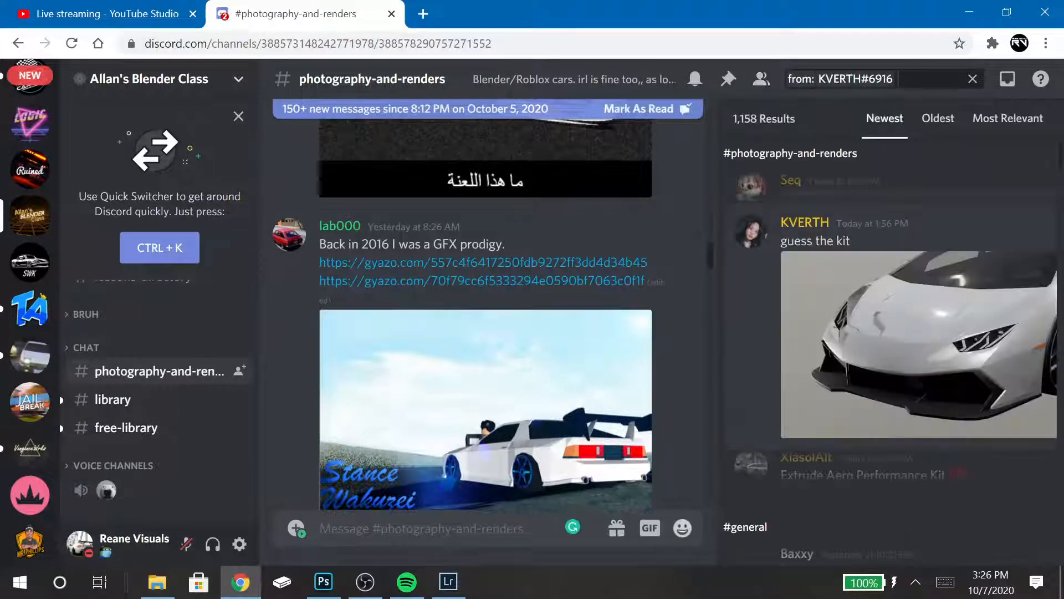
- Look through the first two pages of the member's messages for car model listings and renders
scroll(887, 343, "down", 15)
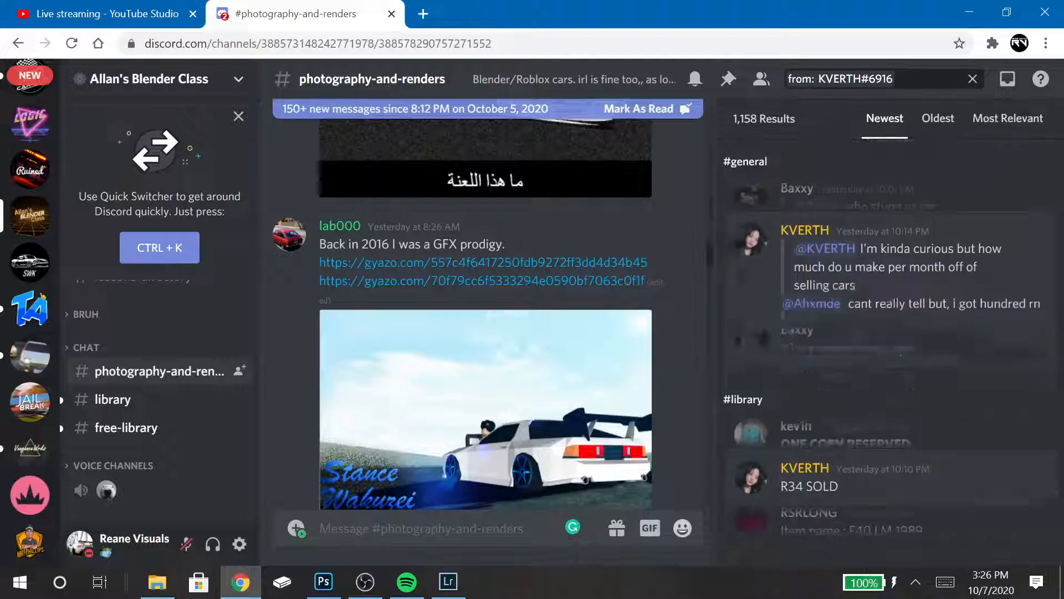
scroll(887, 344, "down", 15)
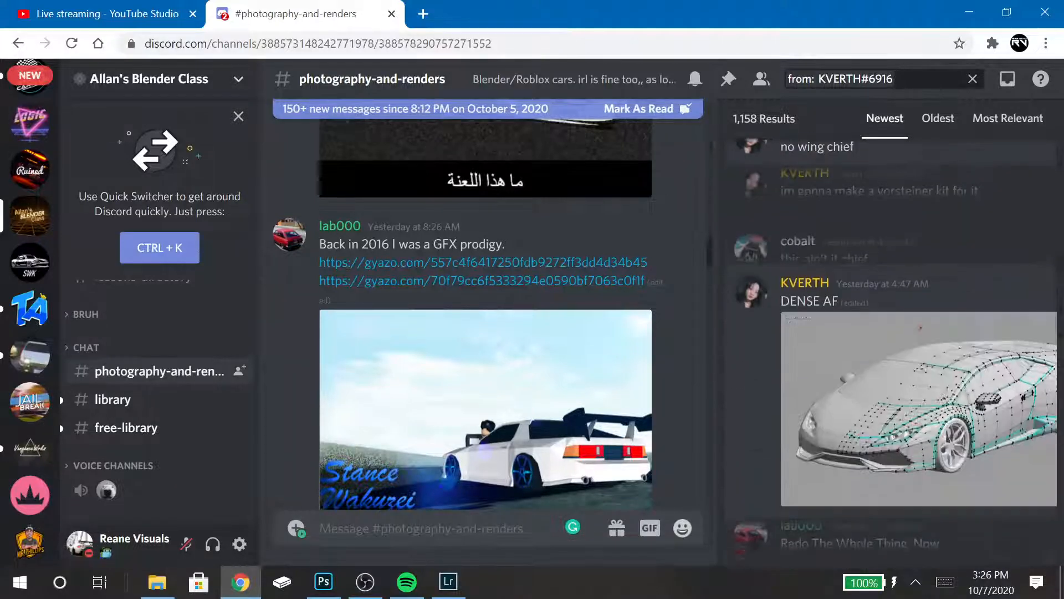
scroll(886, 343, "down", 15)
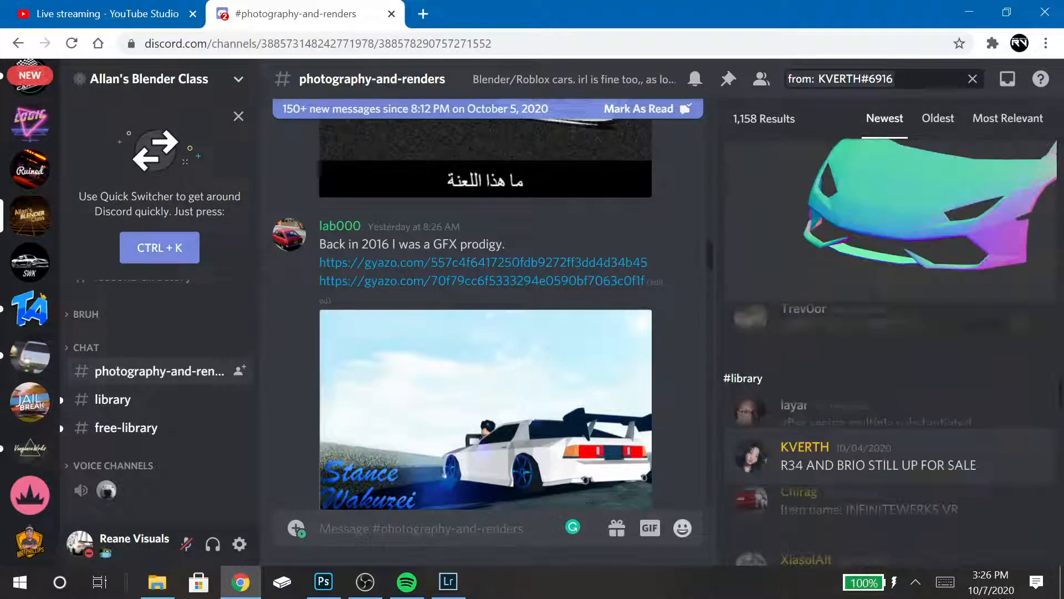
scroll(887, 343, "down", 15)
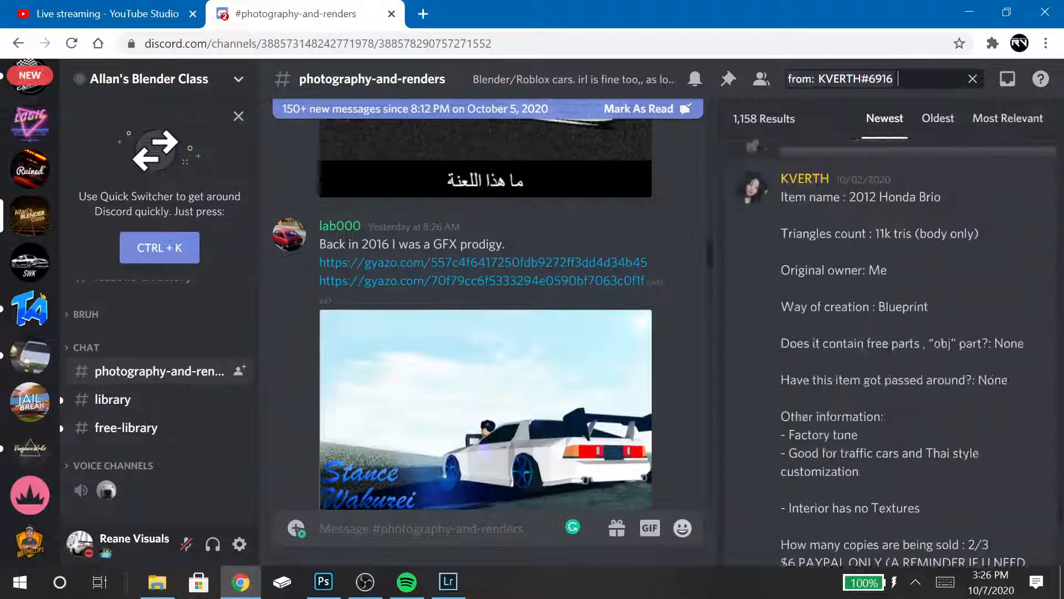
left_click(937, 549)
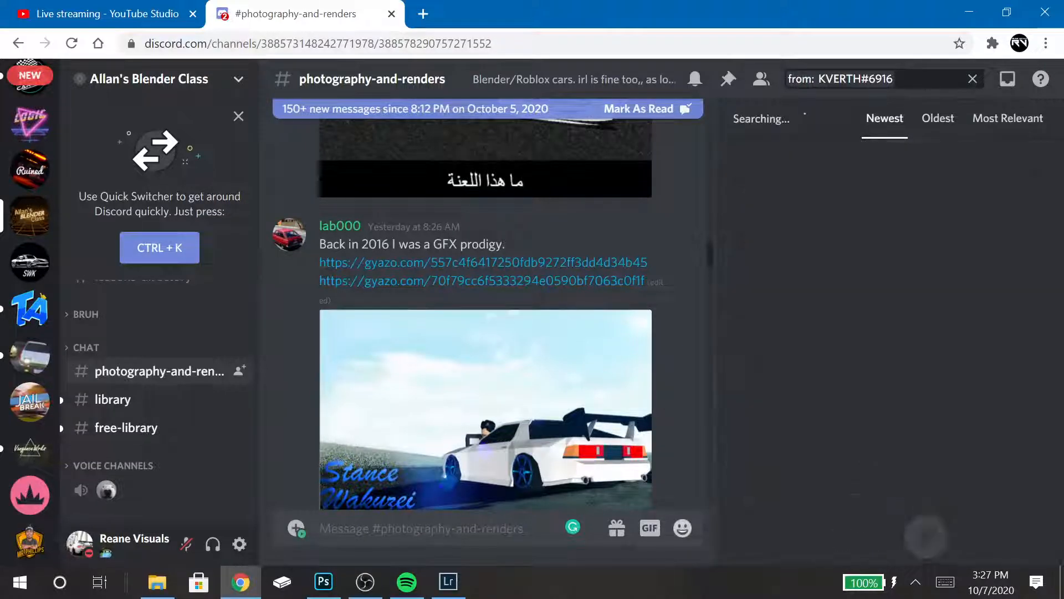
scroll(887, 343, "down", 10)
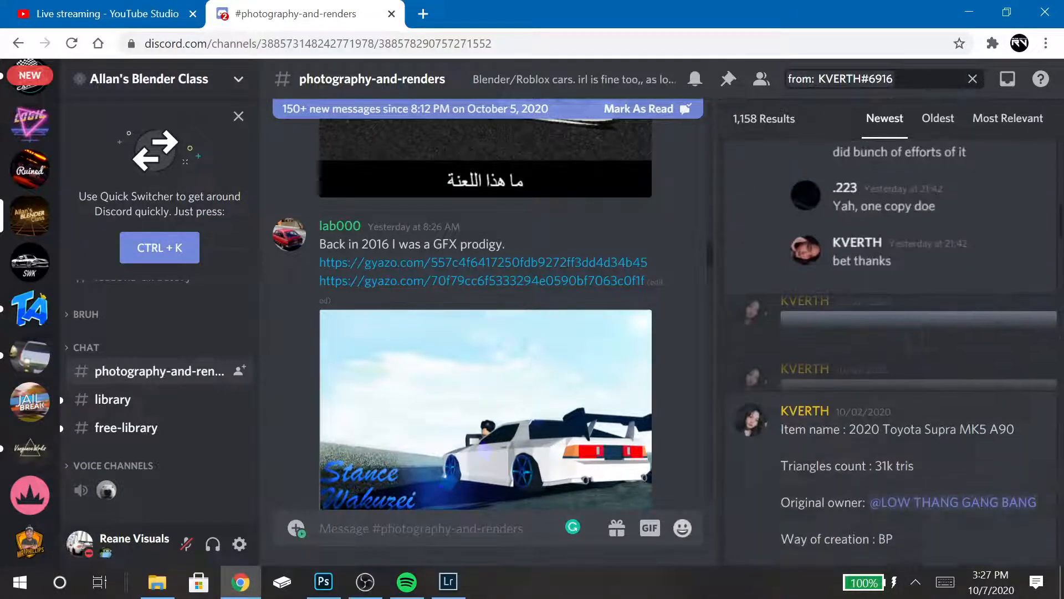
scroll(887, 343, "down", 15)
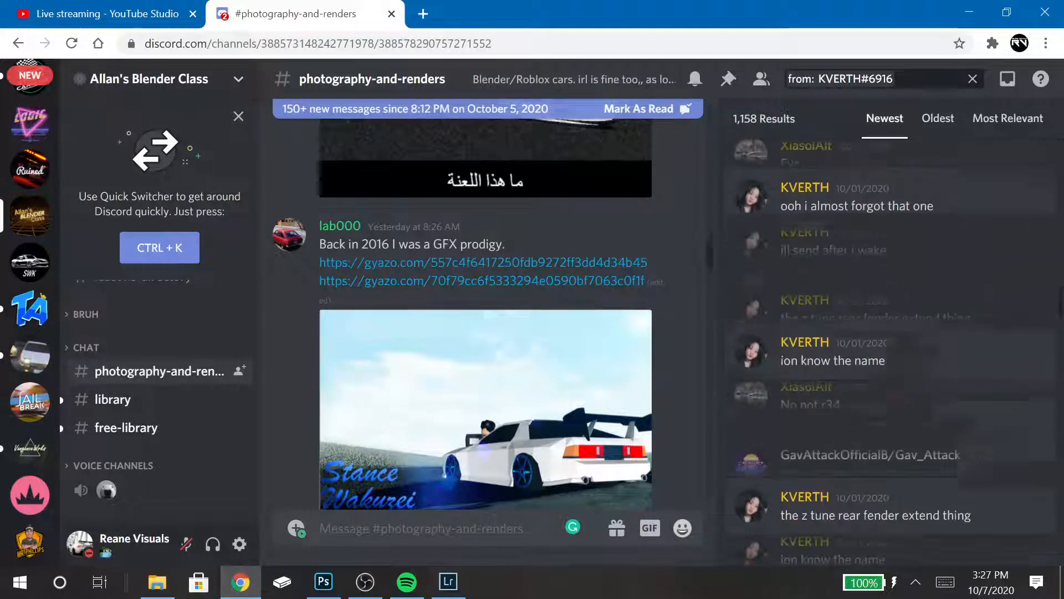
scroll(887, 344, "down", 15)
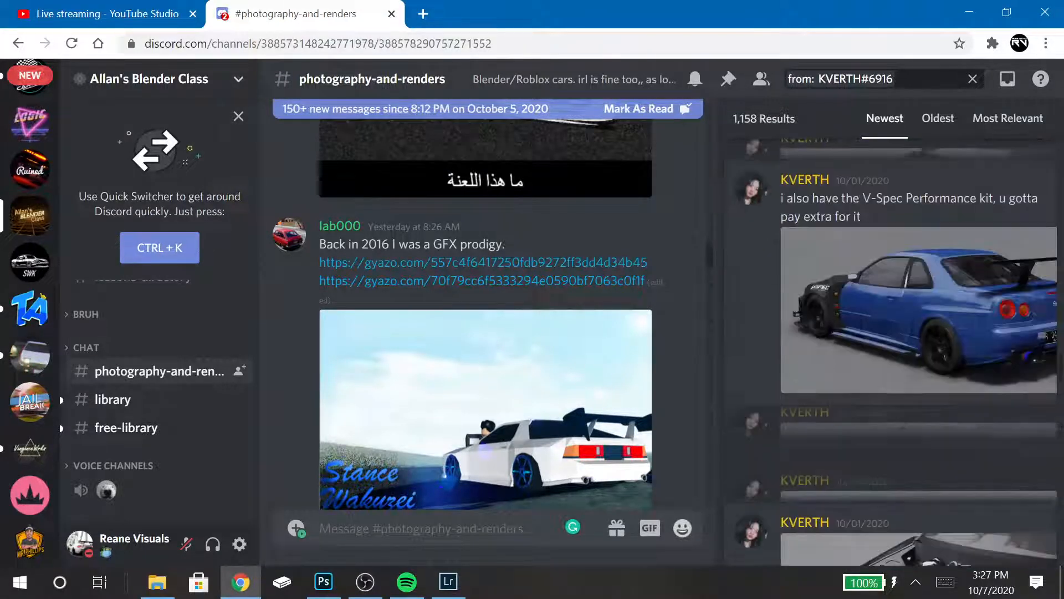
scroll(887, 343, "down", 15)
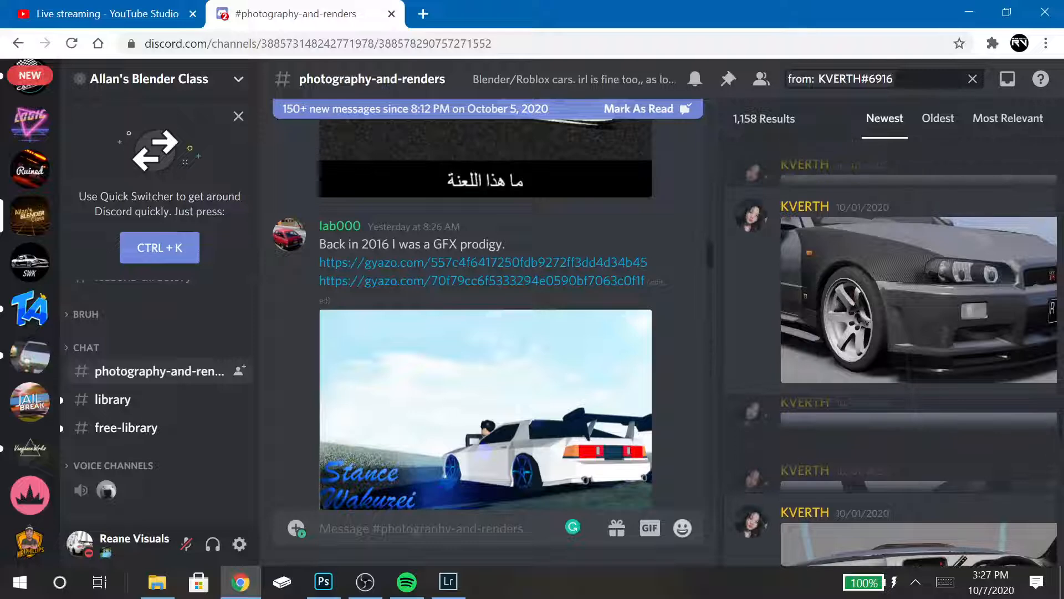
scroll(887, 344, "down", 15)
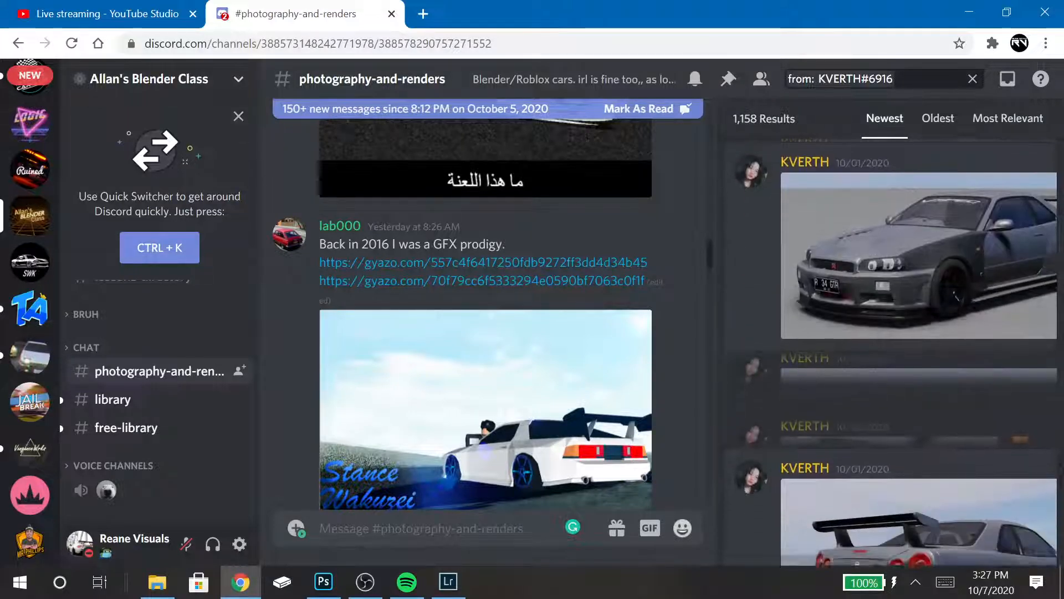
scroll(946, 323, "down", 5)
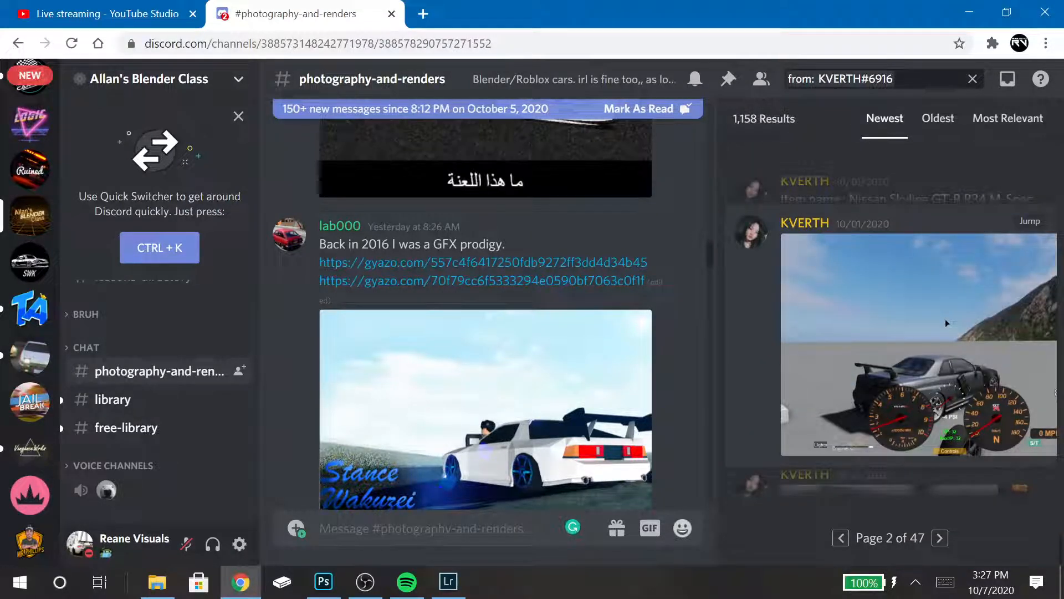
- Go to the third page of results and enlarge the render of the grey R32 under the light bar
left_click(939, 537)
scroll(892, 349, "down", 10)
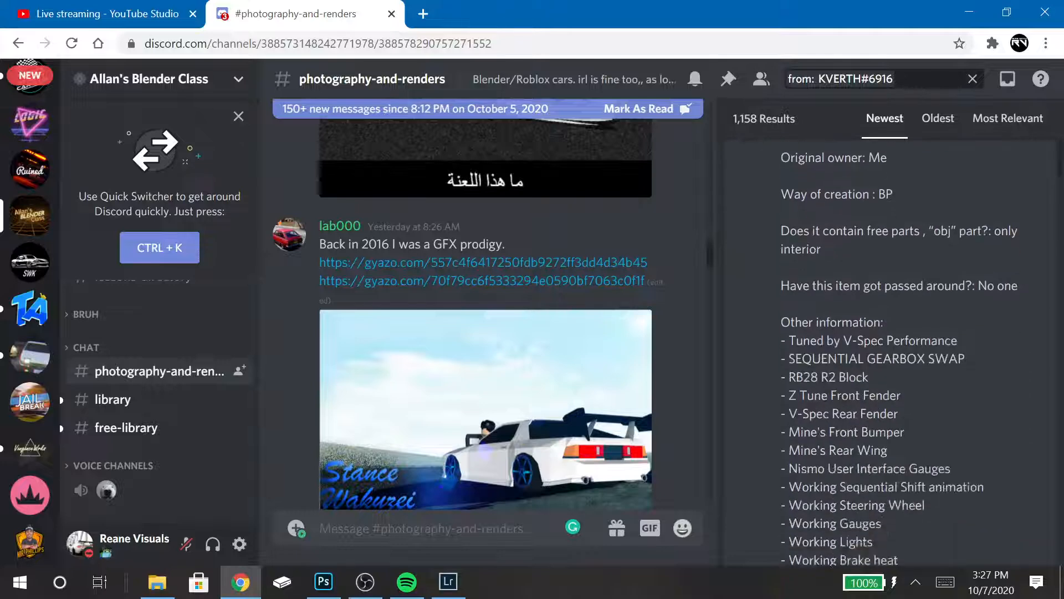
scroll(893, 349, "down", 8)
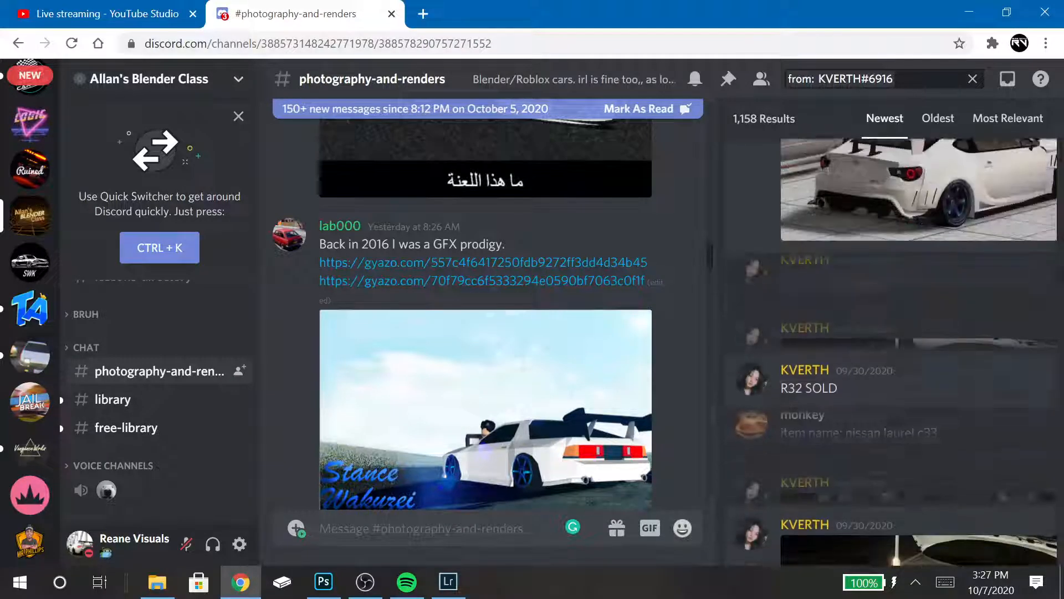
scroll(892, 350, "down", 5)
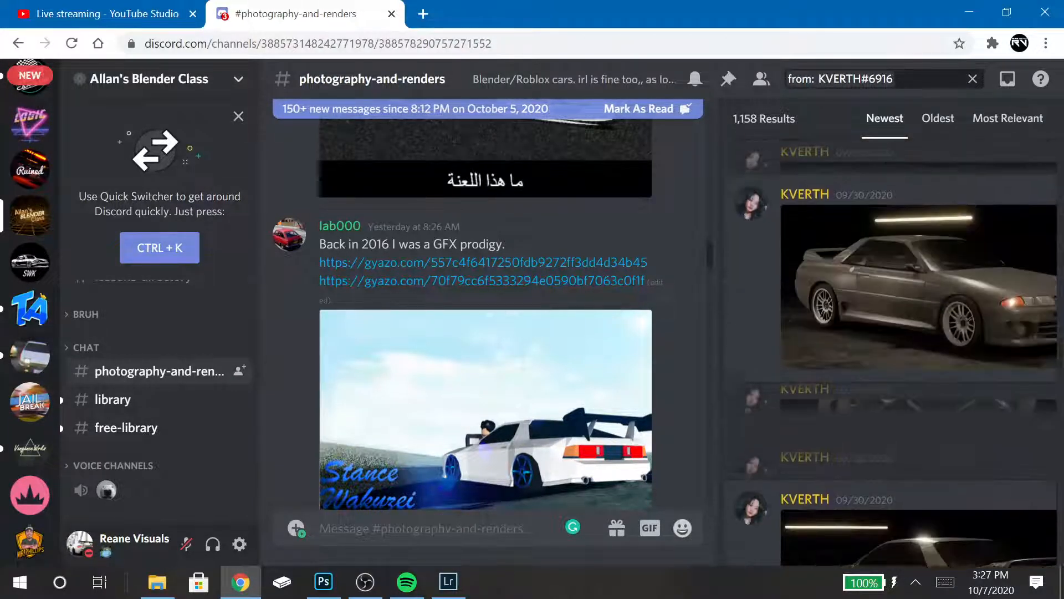
left_click(995, 227)
left_click(995, 228)
left_click(998, 261)
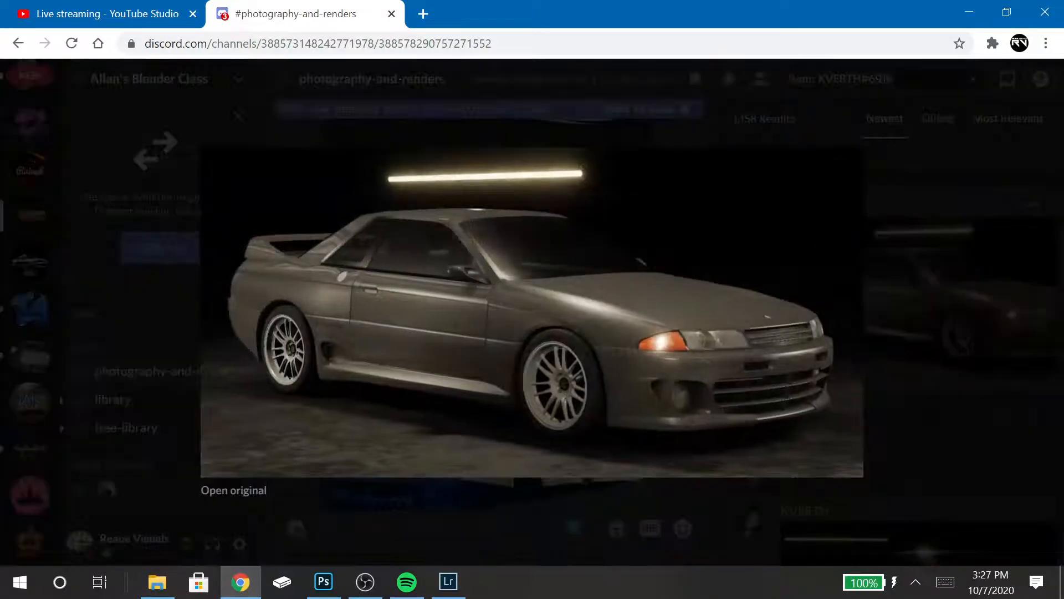
- Look through the R32 listing's images at the original post in the library channel, and close the Discord tab
left_click(1029, 205)
left_click(1029, 204)
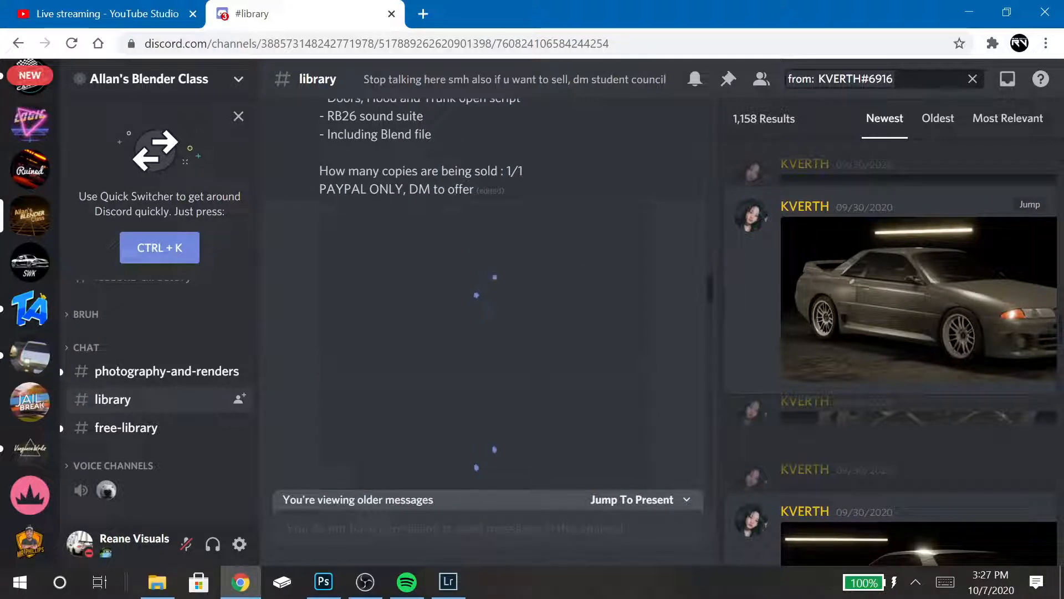
scroll(656, 118, "down", 7)
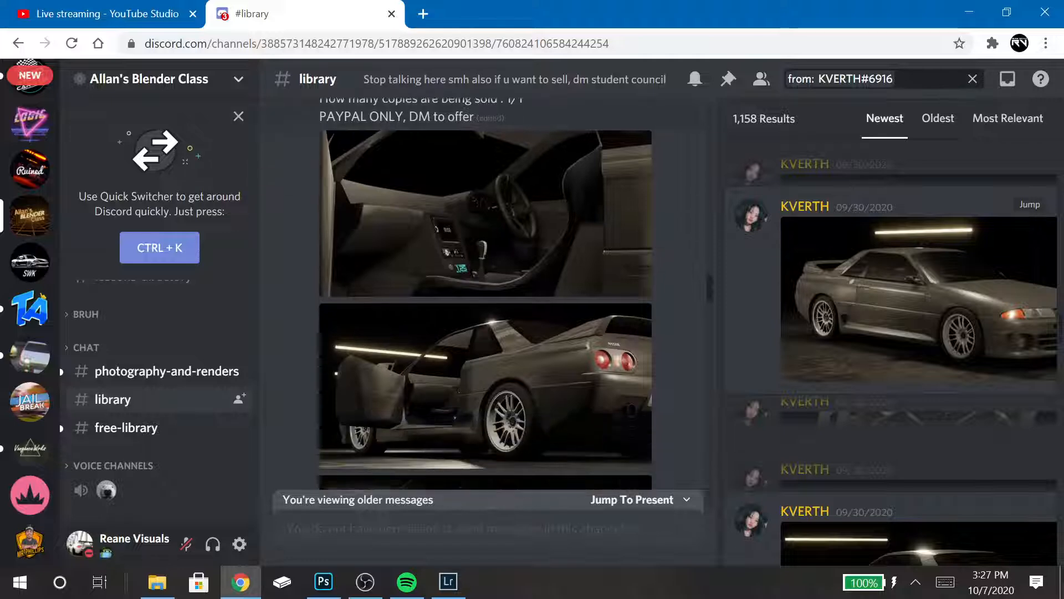
scroll(485, 294, "down", 10)
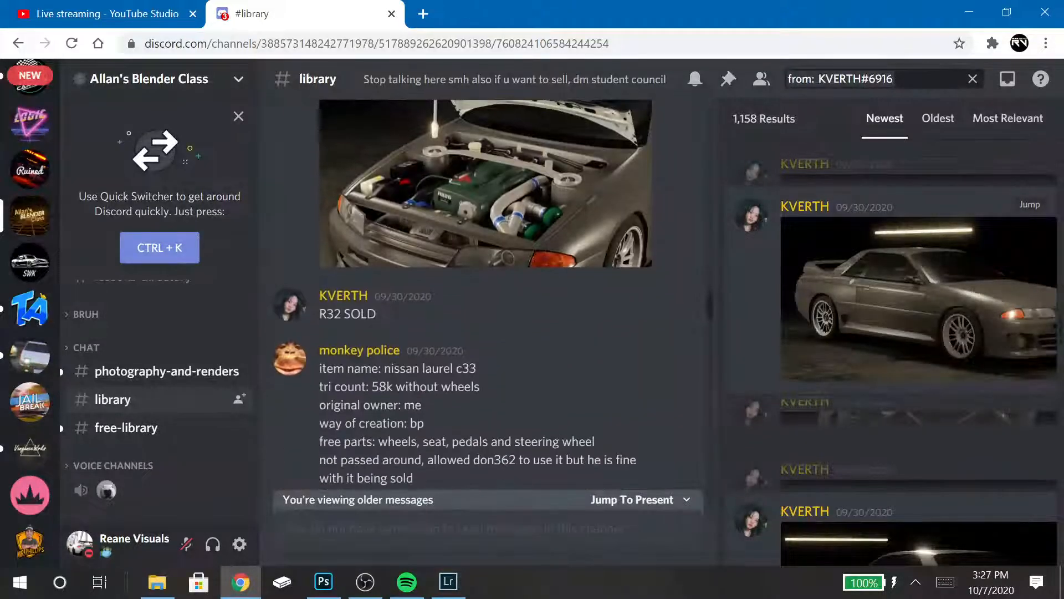
key("ctrl+w")
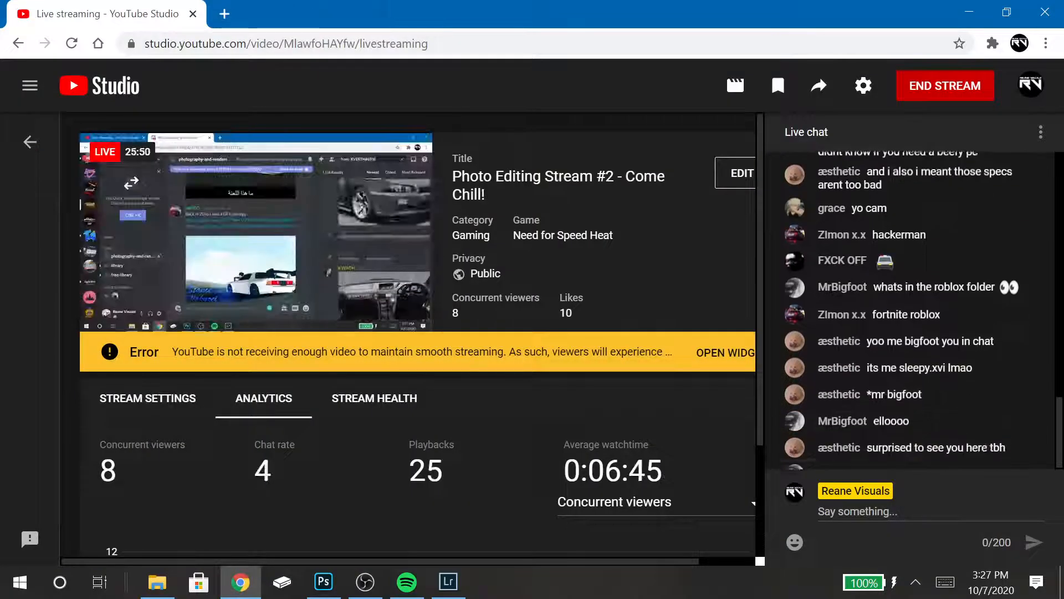
- Switch to Lightroom Classic and import m5 4 blur added.png from the finished pics folder
left_click(449, 582)
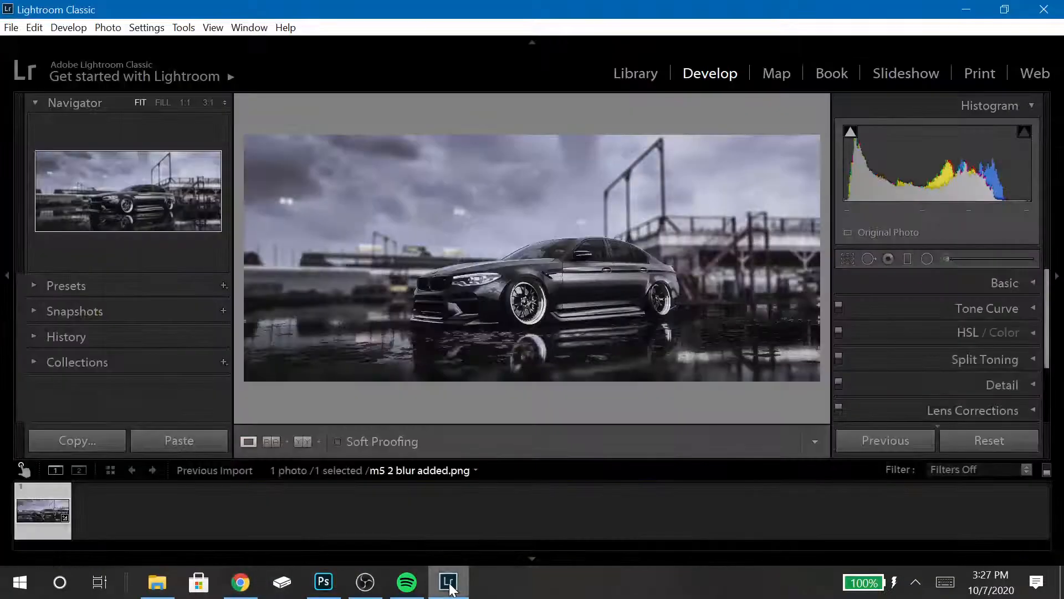
left_click(624, 83)
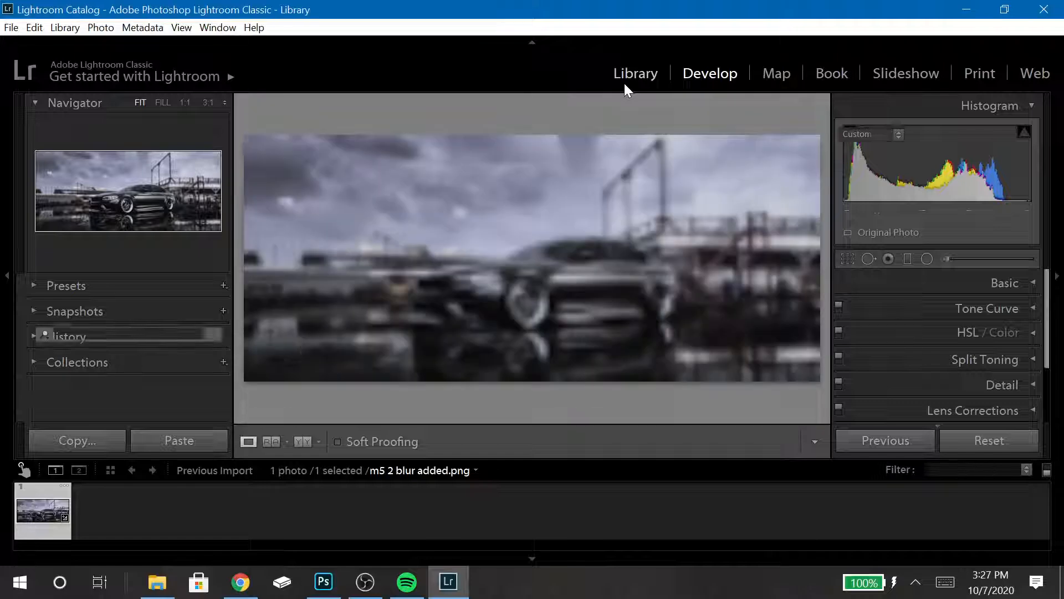
left_click(74, 440)
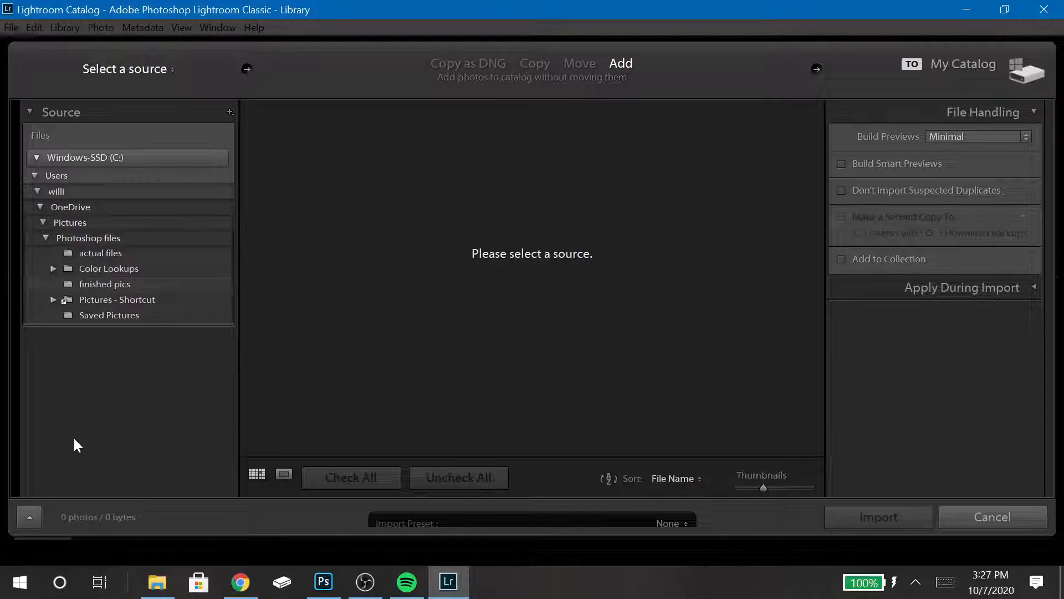
left_click(112, 283)
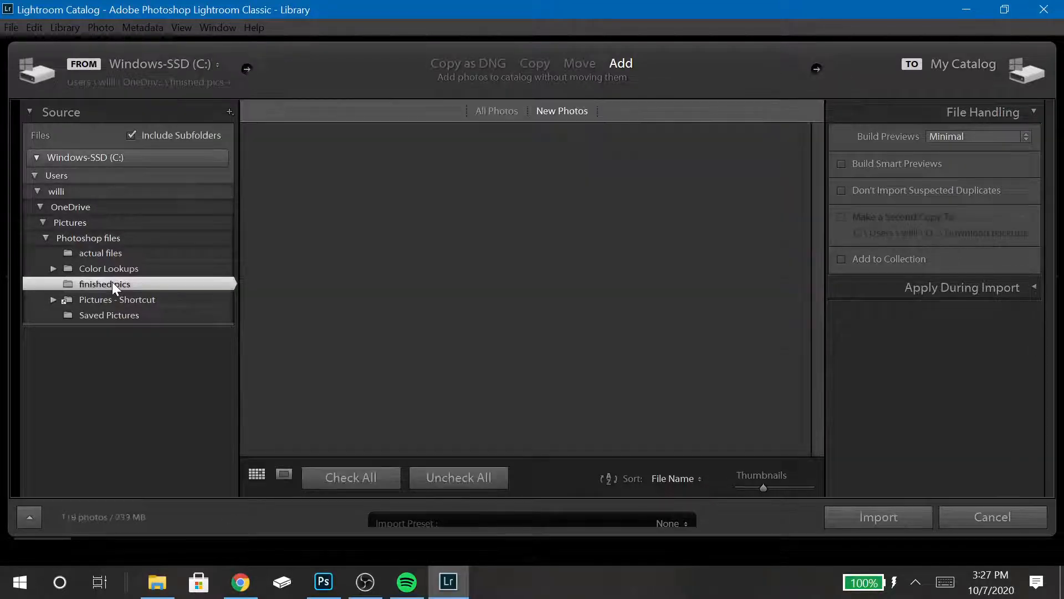
left_click_drag(817, 221, 826, 316)
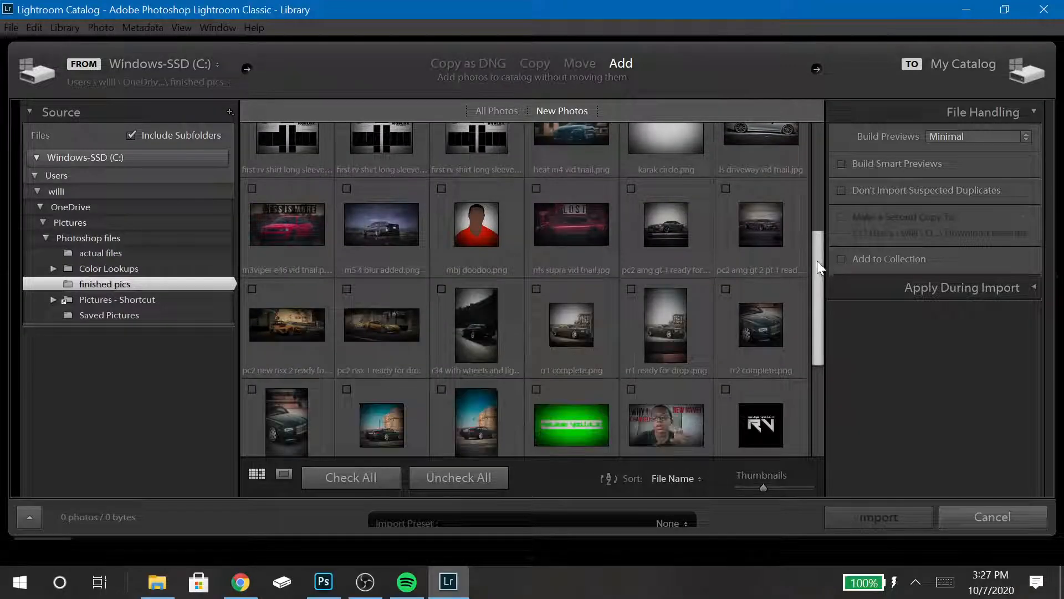
scroll(821, 265, "up", 1)
left_click(347, 204)
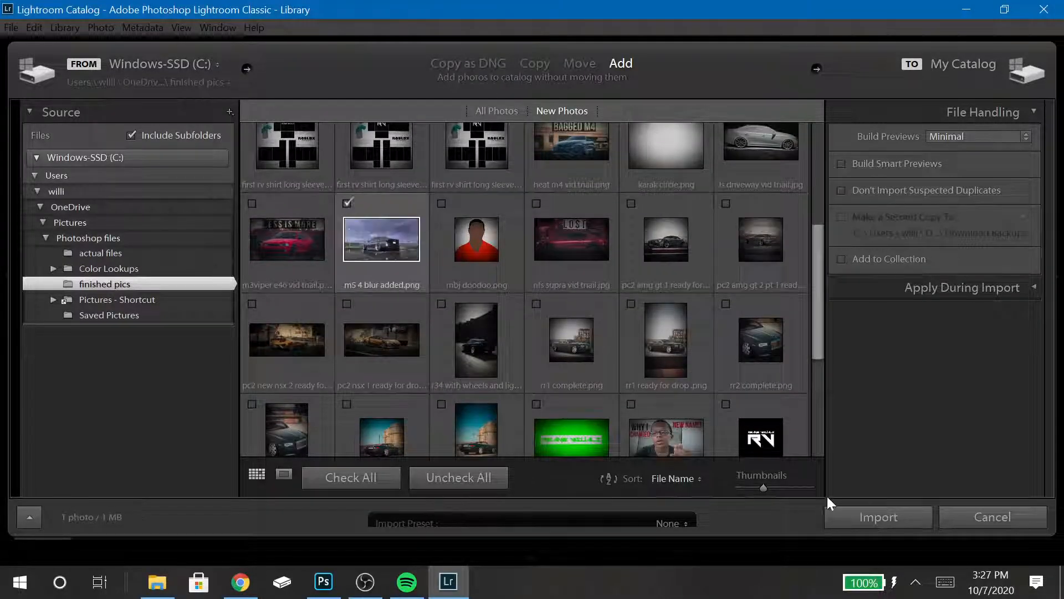
left_click(859, 521)
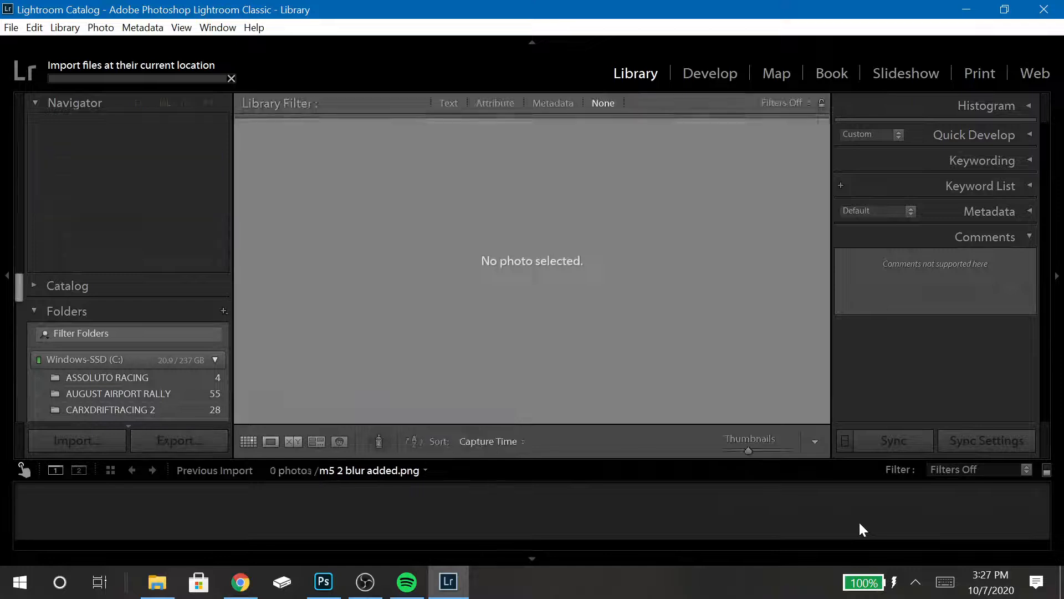
- Show all photographs of the catalog in the Develop module and go to the end of the filmstrip
left_click(322, 468)
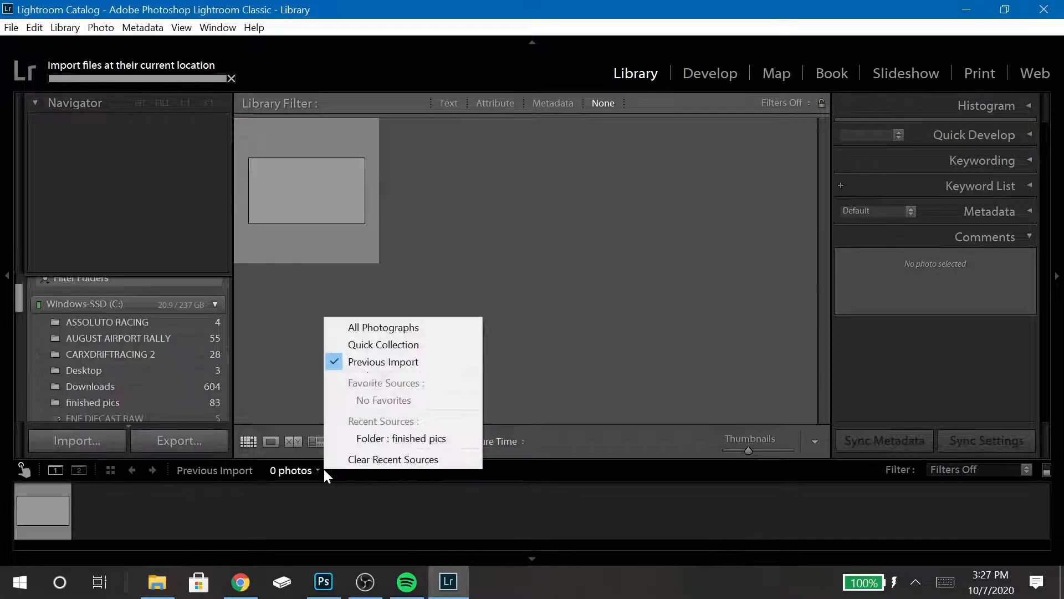
left_click(363, 327)
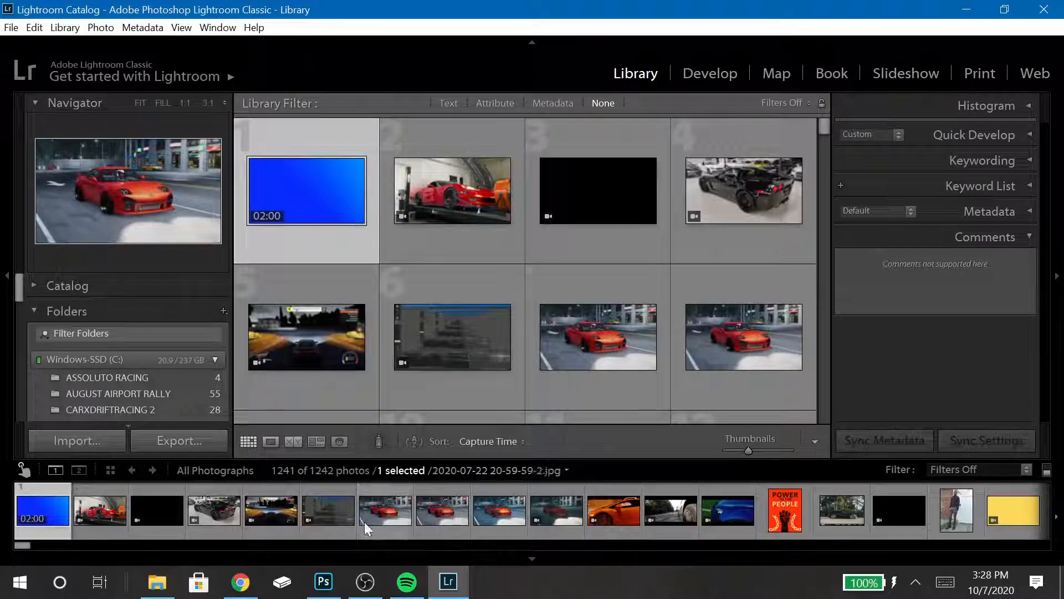
key("d")
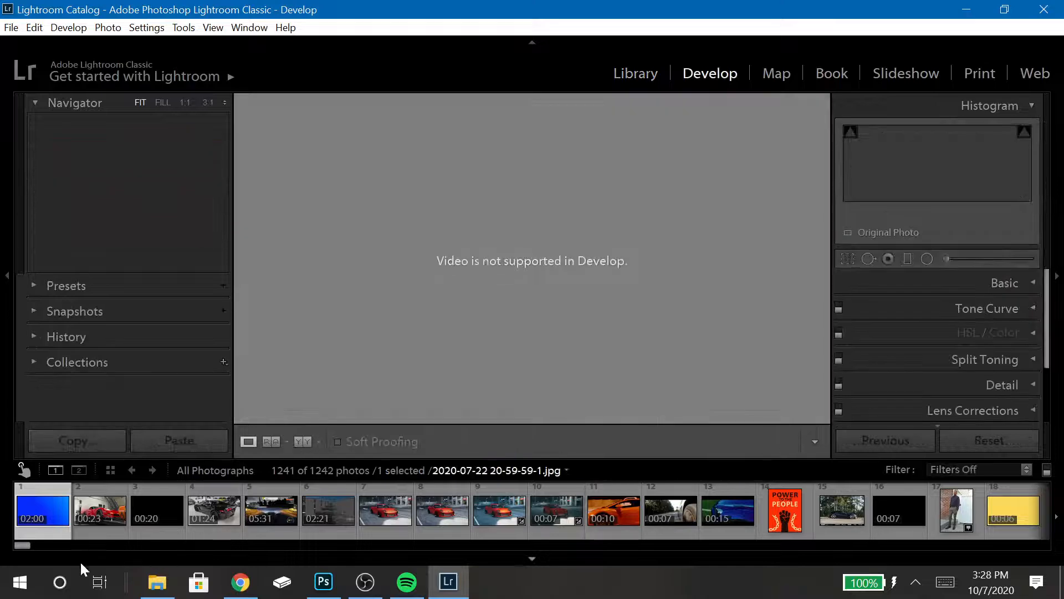
left_click_drag(23, 546, 1063, 570)
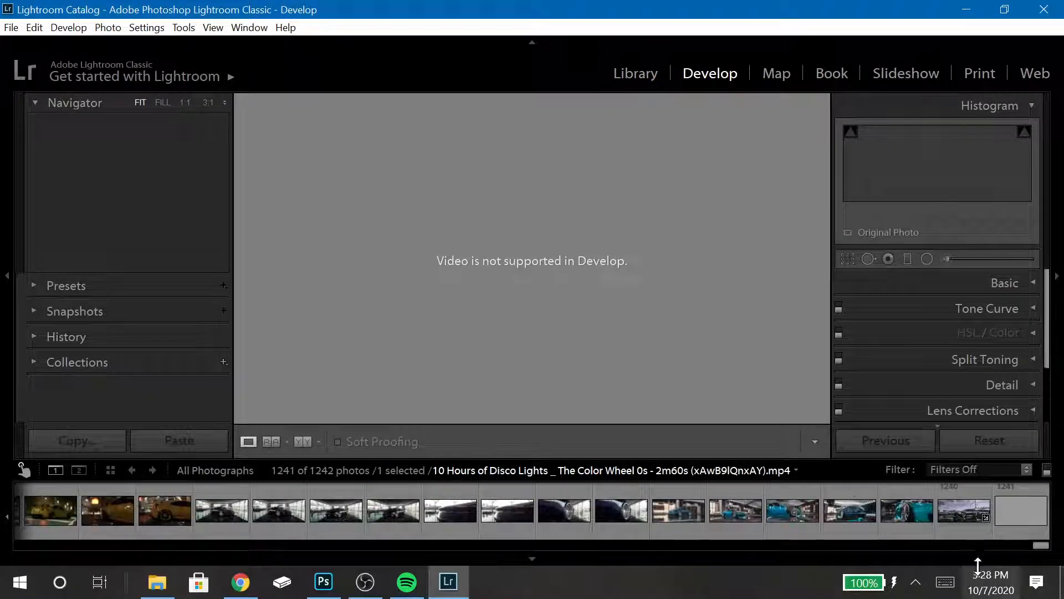
- Set the system volume to 98 and skip Spotify tracks until Sauce It Up plays
key("XF86AudioLowerVolume")
left_click(283, 82)
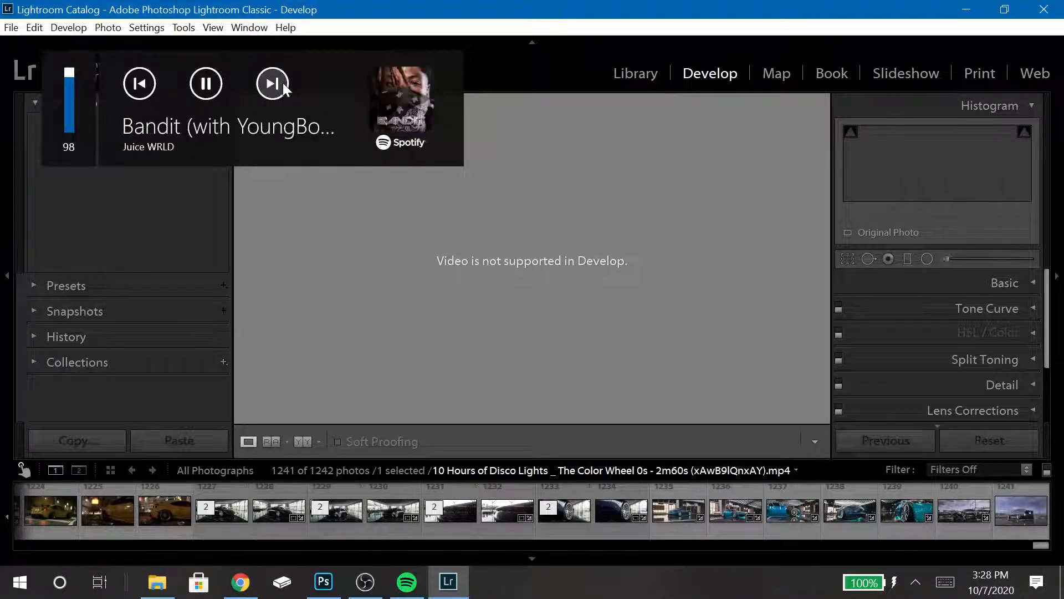
left_click(278, 87)
left_click(276, 88)
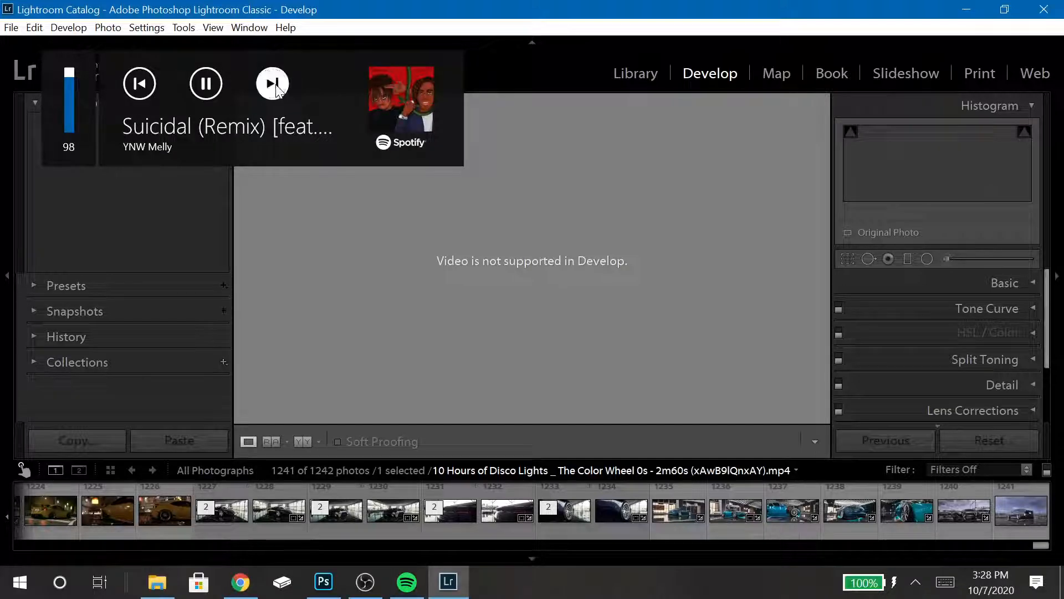
left_click(267, 91)
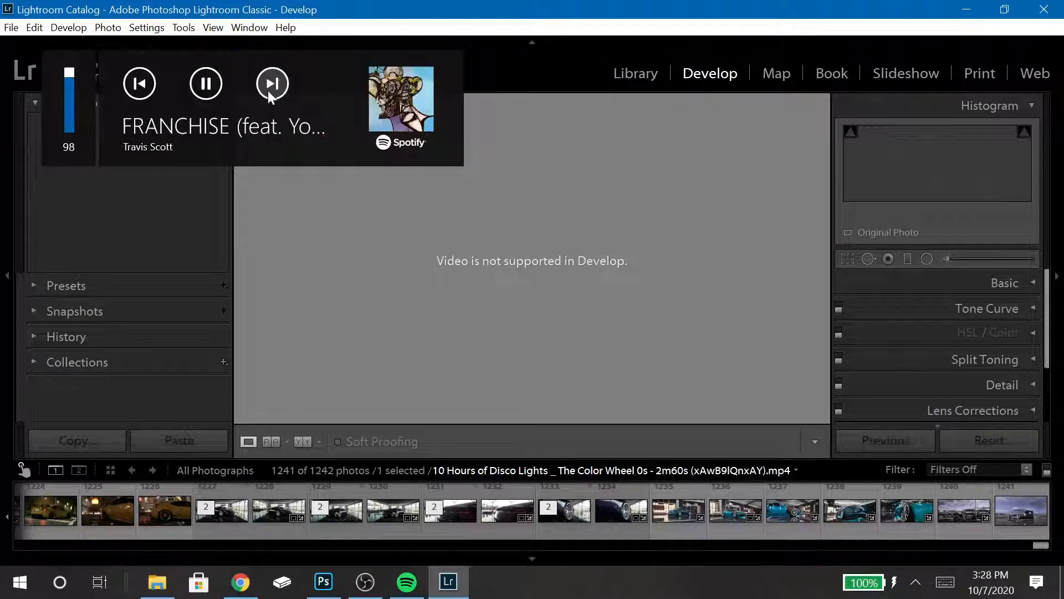
left_click(267, 91)
left_click(275, 89)
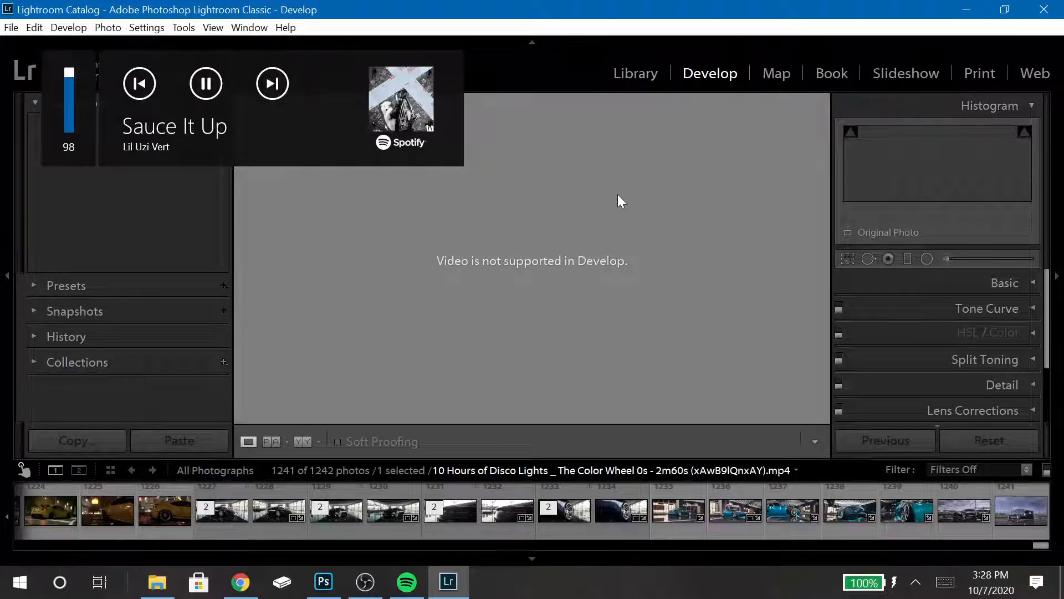
- Copy all develop settings, including brush adjustments, from m5 2 blur added.png and inspect the car at 1:1
left_click(963, 518)
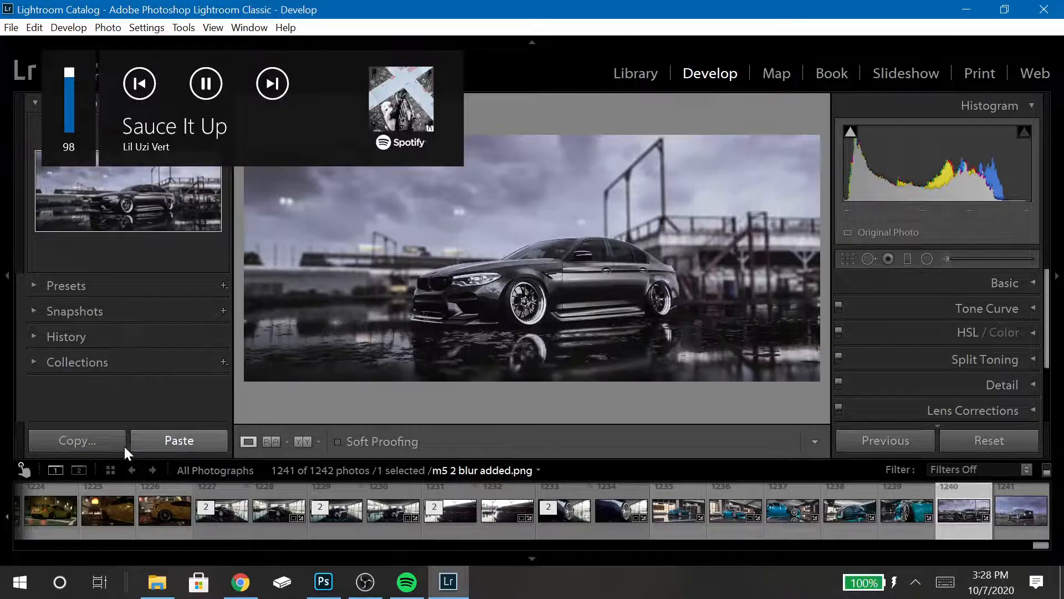
left_click(97, 440)
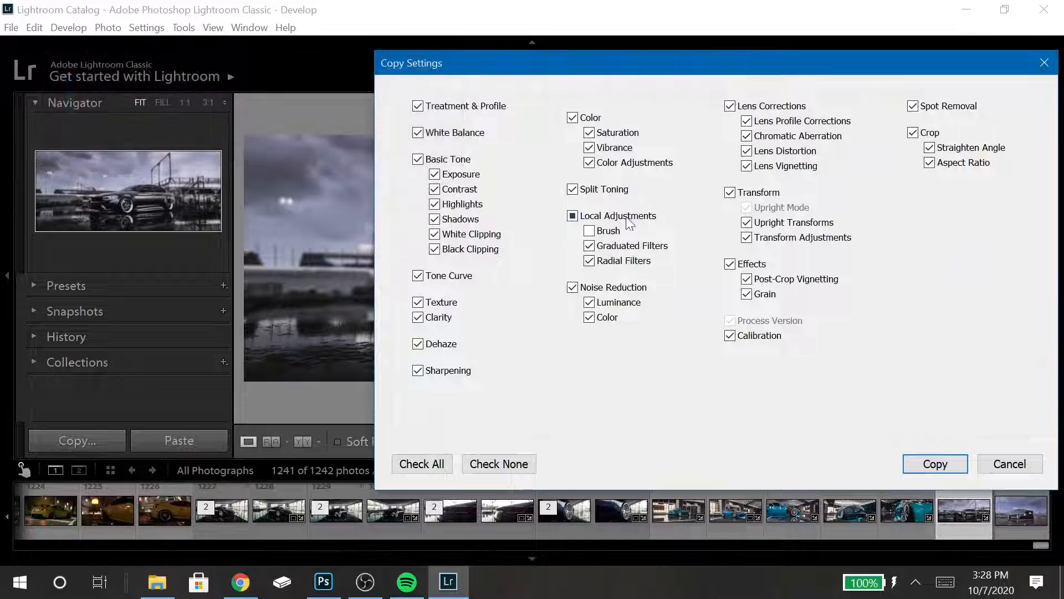
left_click(421, 465)
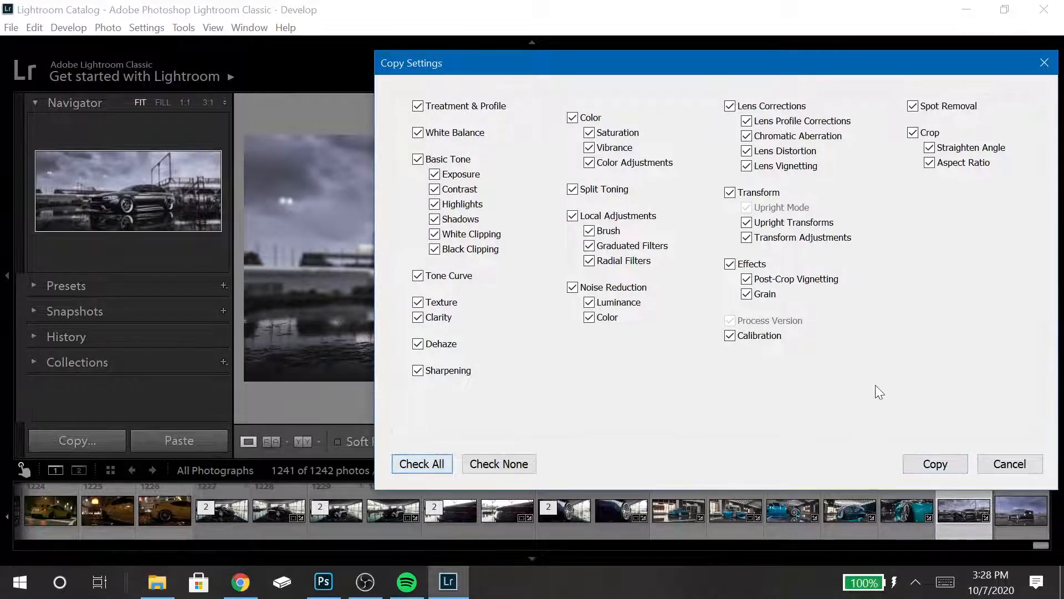
left_click(935, 466)
left_click(552, 330)
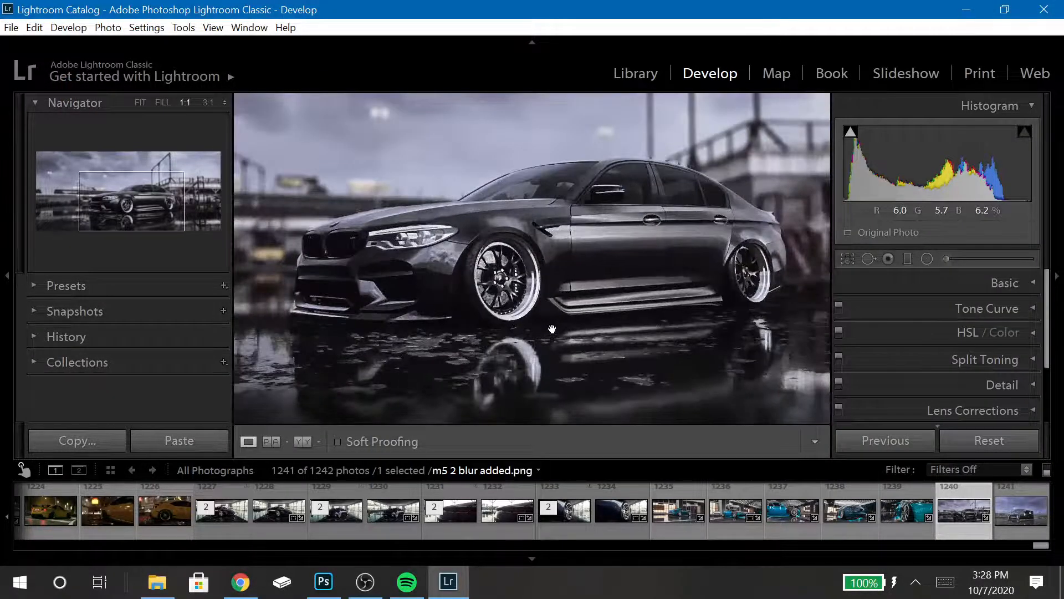
left_click(552, 330)
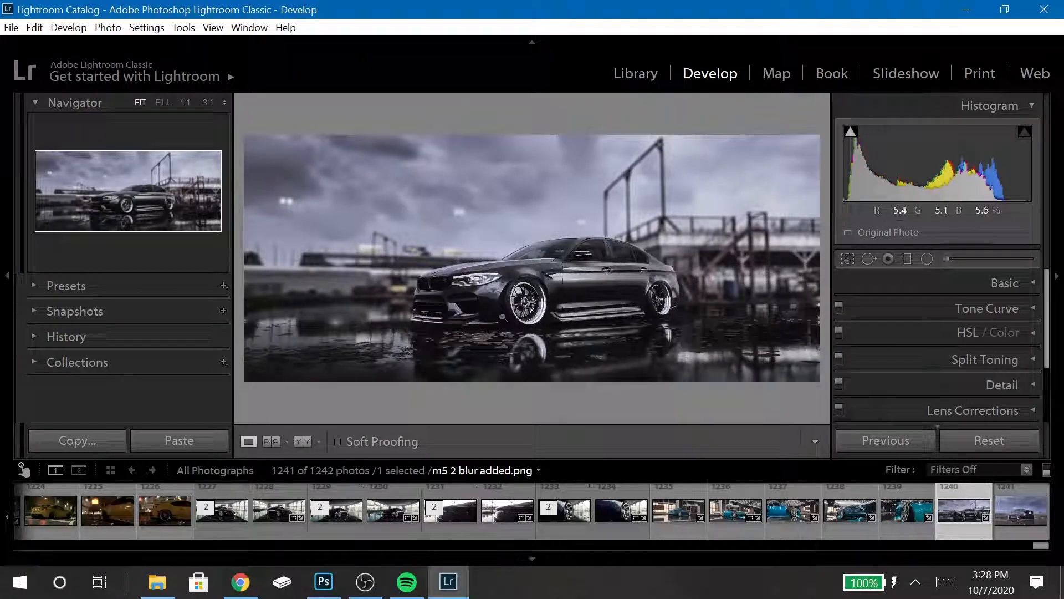
- Paste the copied develop settings onto m5 4 blur added.png and reset its crop to the original frame
left_click(1003, 525)
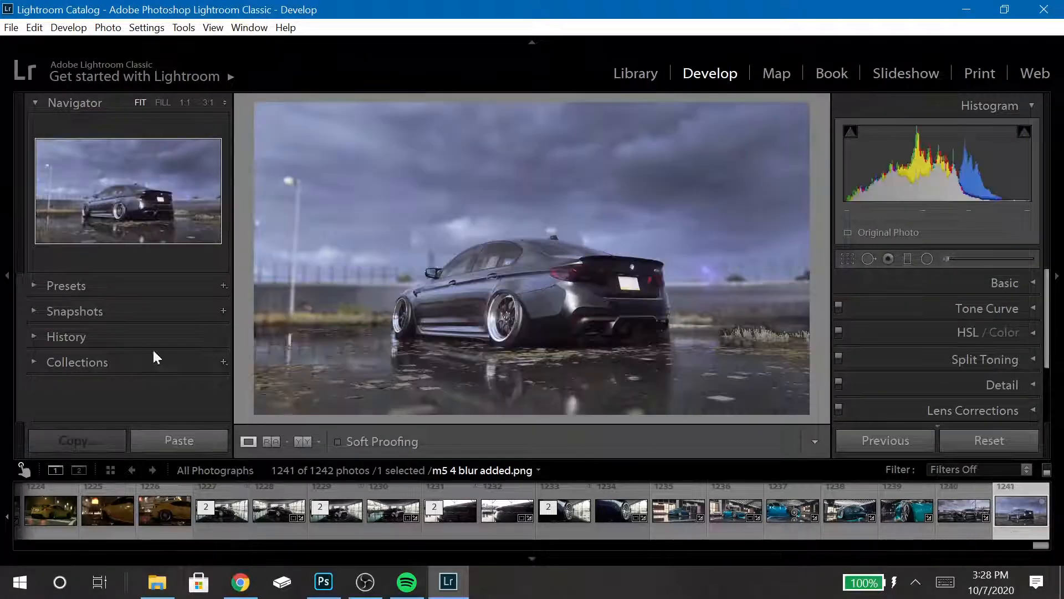
left_click(171, 444)
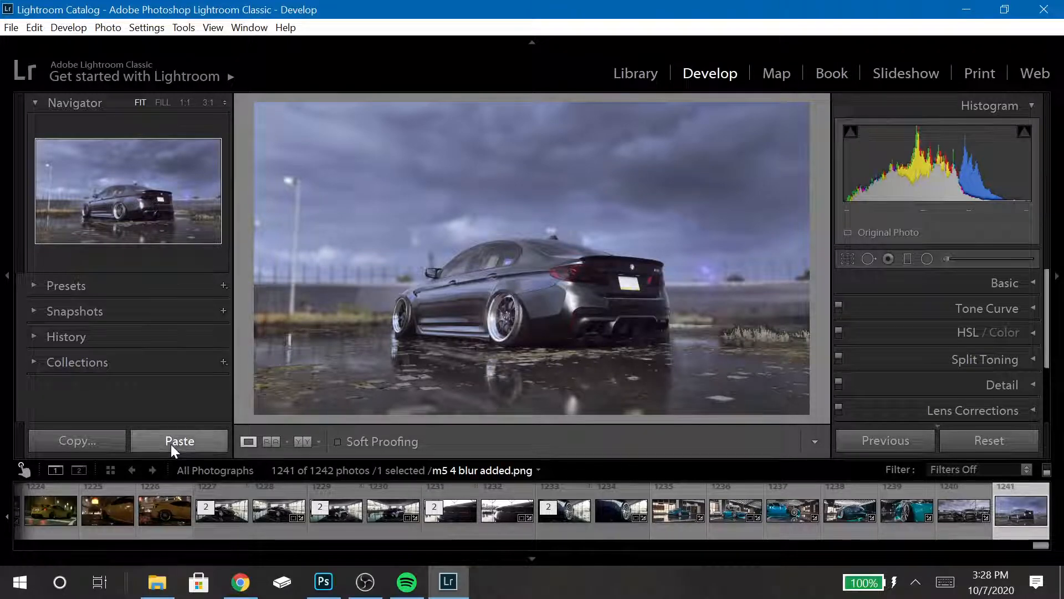
left_click(847, 260)
left_click(965, 402)
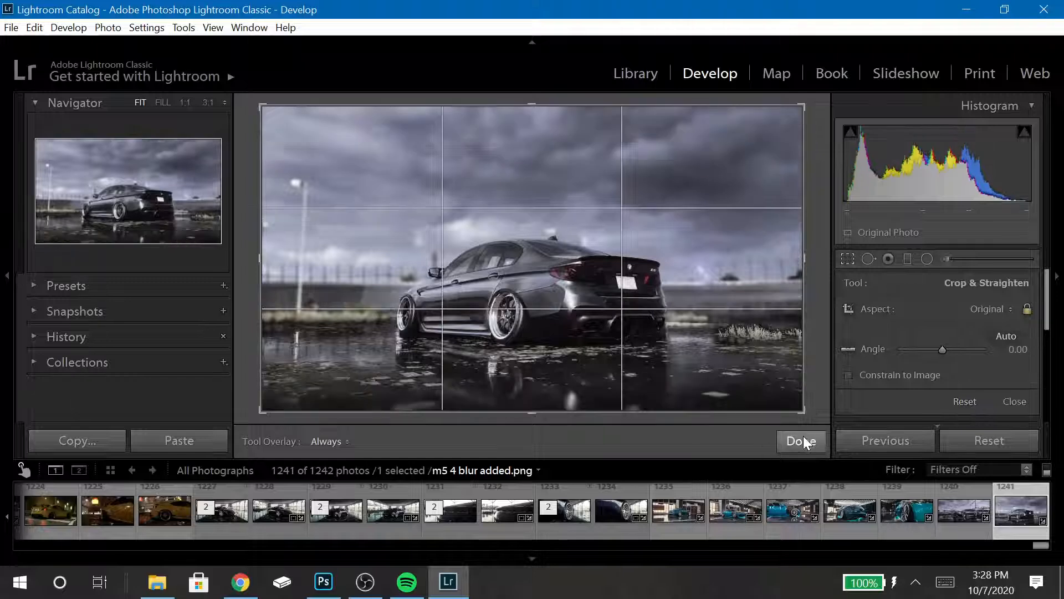
left_click(801, 441)
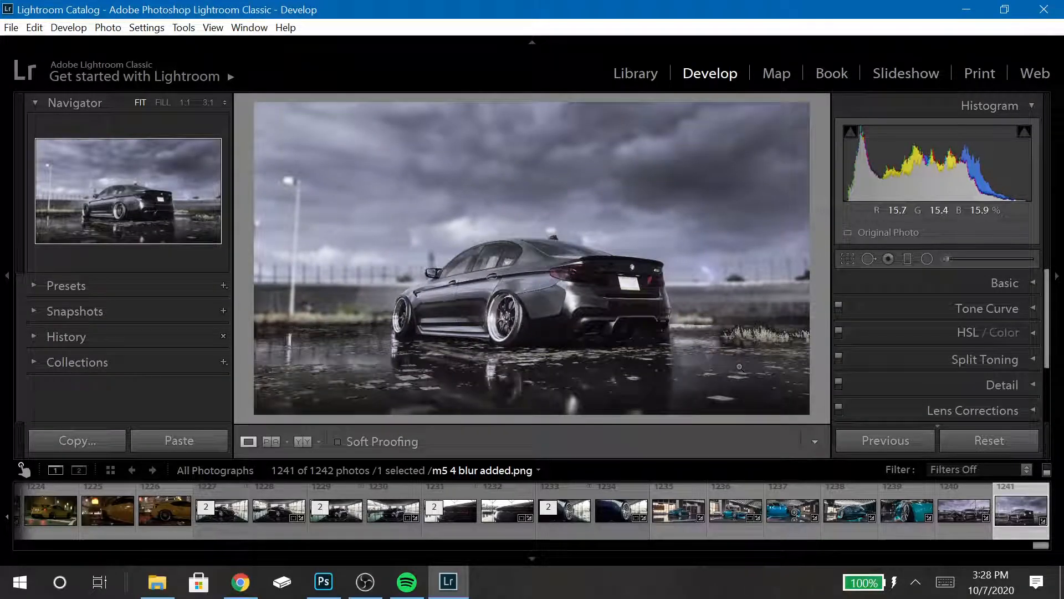
- Adjust the display brightness and compare m5 2 blur added.png with m5 4 blur added.png
key("XF86MonBrightnessUp")
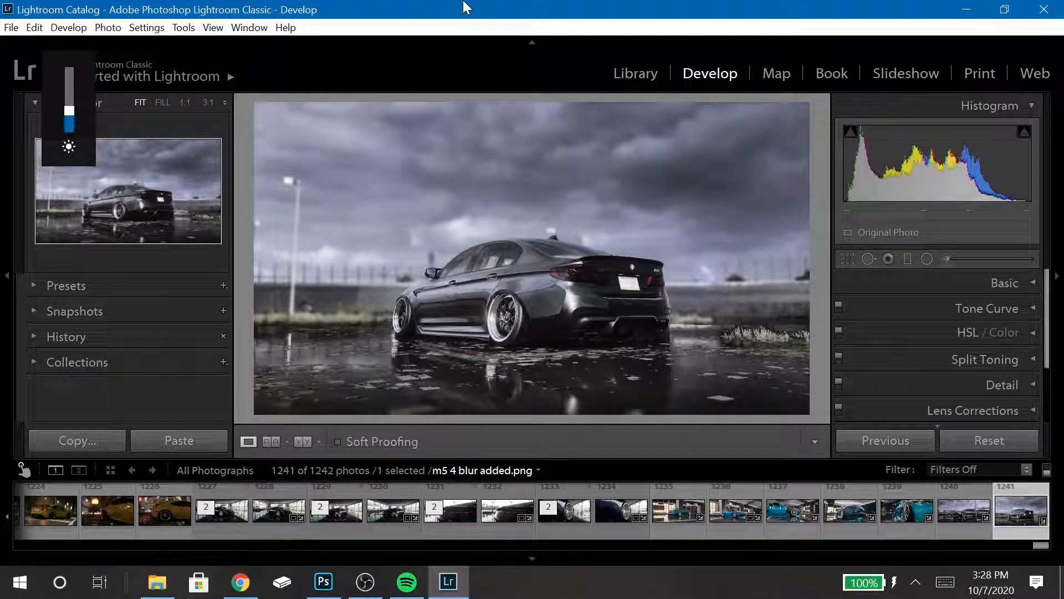
left_click(965, 504)
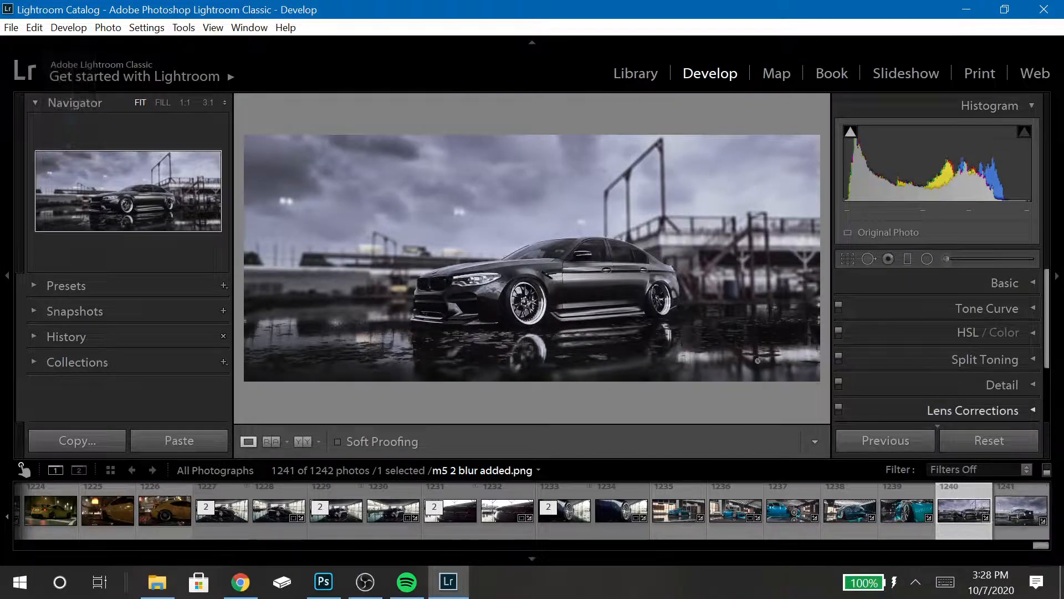
left_click(1012, 521)
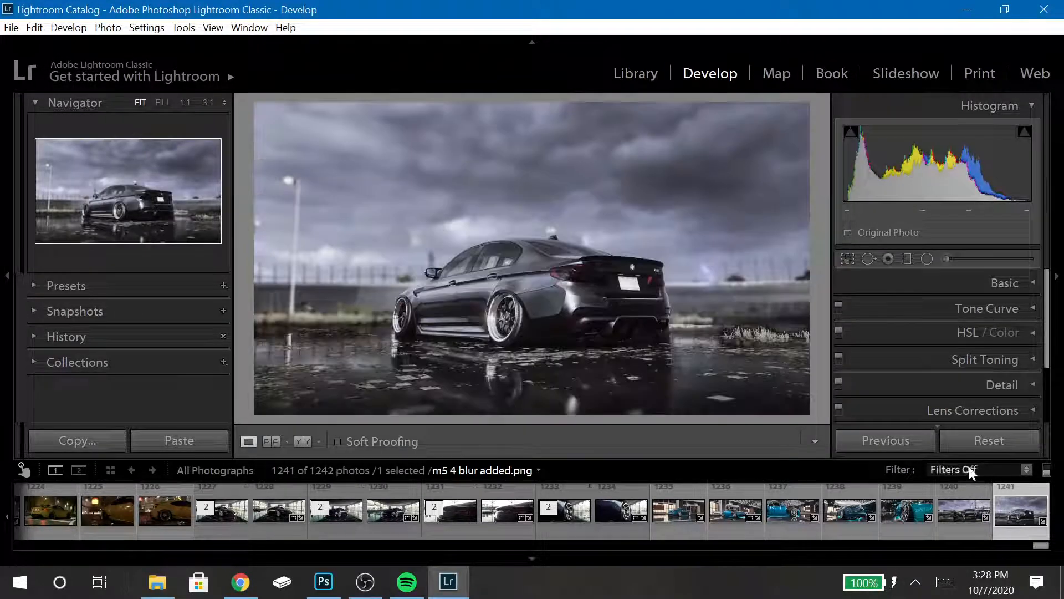
- Try cropping m5 4 blur added.png to a 21 x 9 aspect ratio, and undo the crop
left_click(846, 260)
left_click(946, 310)
left_click(853, 254)
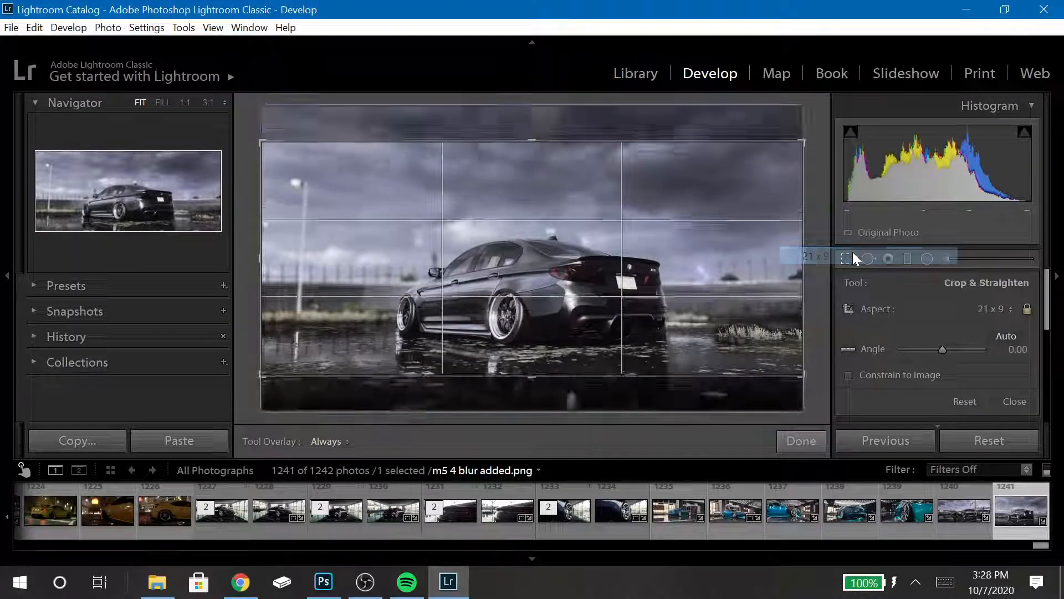
left_click(852, 252)
key("ctrl+z")
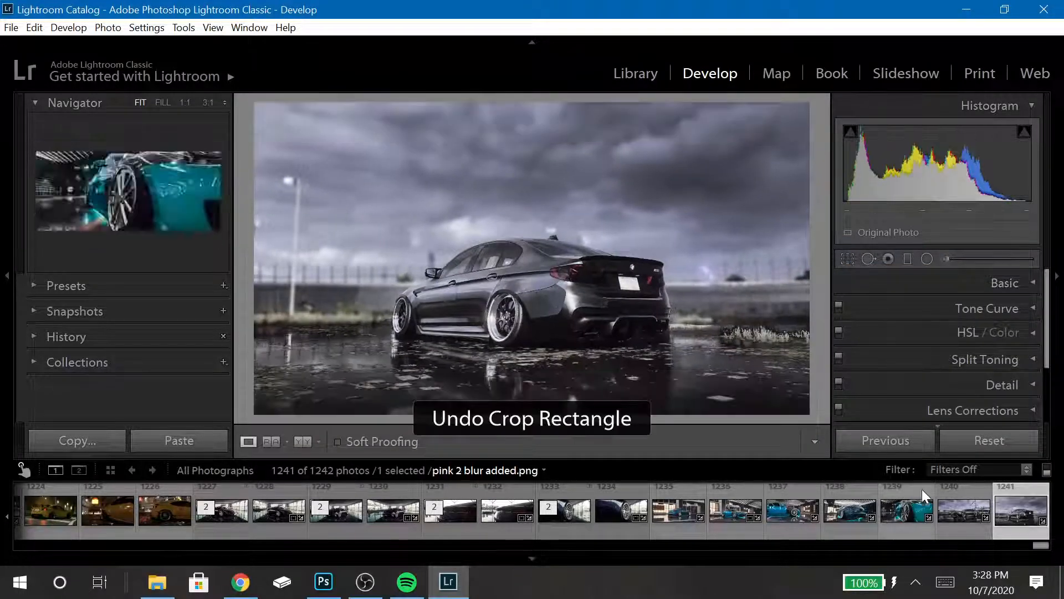
- Examine the front view of the M5 at 1:1 and compare it with the rear view photo
left_click(964, 510)
left_click(541, 271)
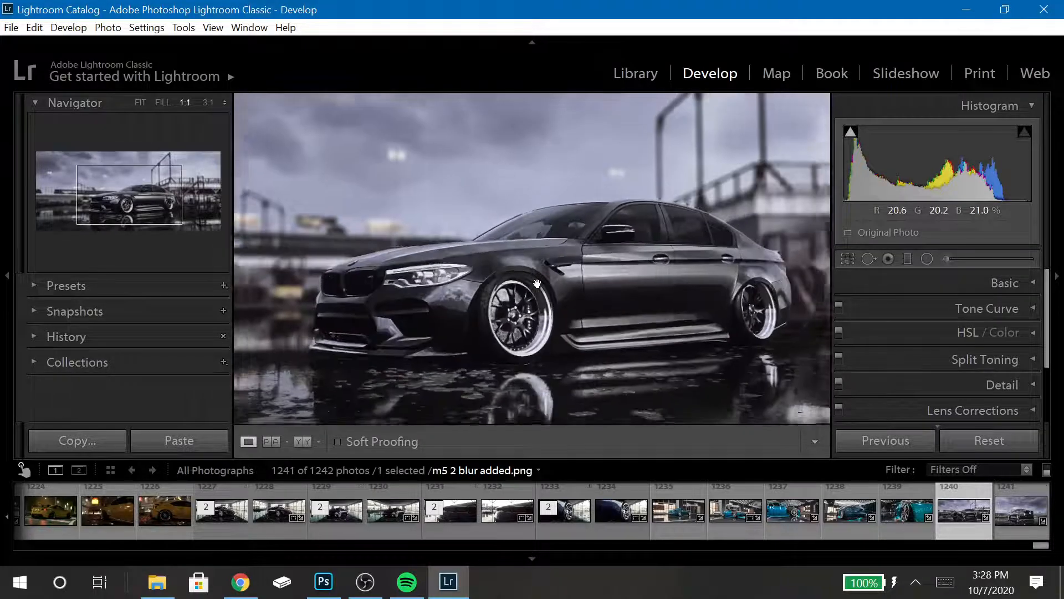
left_click(670, 286)
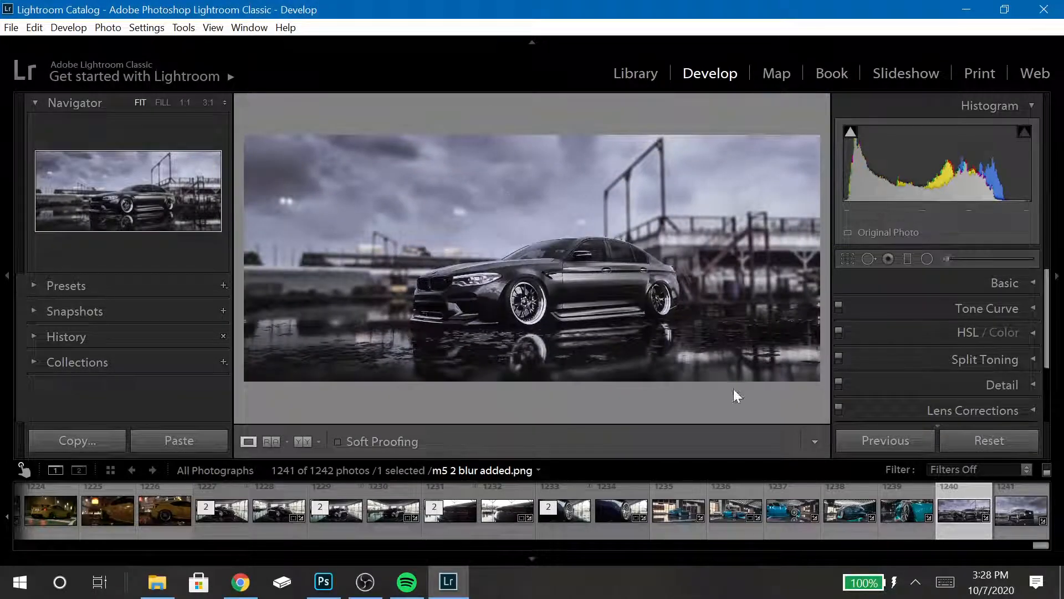
key("Right")
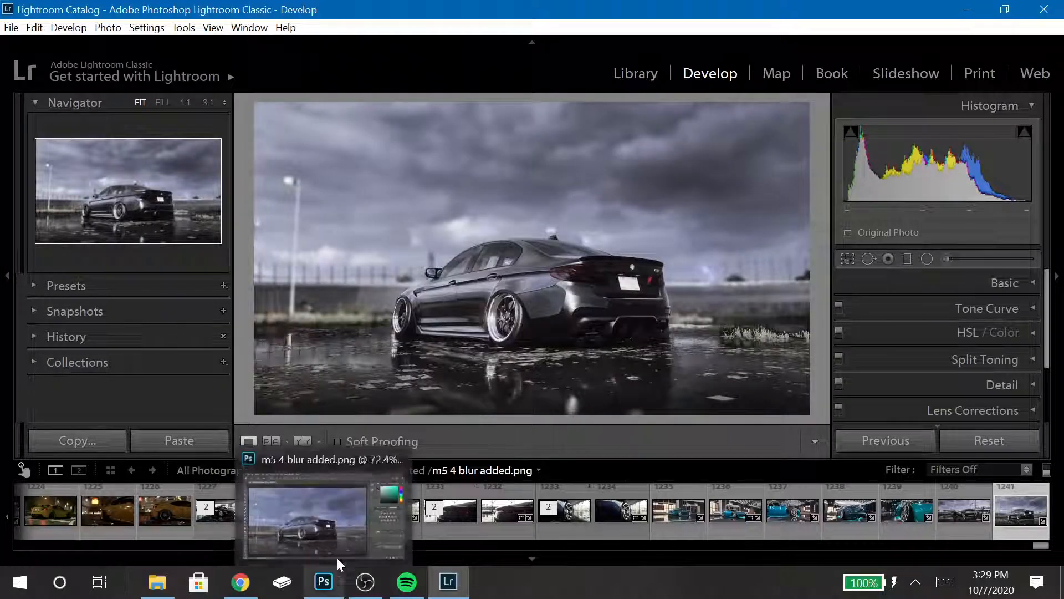
- Open m5 2 blur added.png from the Library grid in single-photo view, and switch to Photoshop
left_click(633, 75)
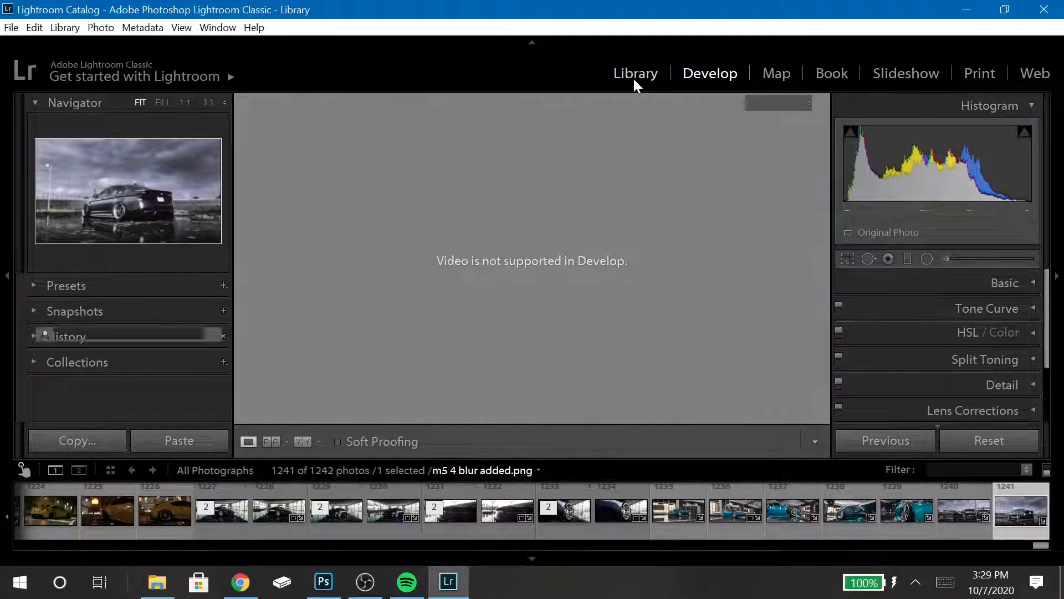
left_click(724, 201)
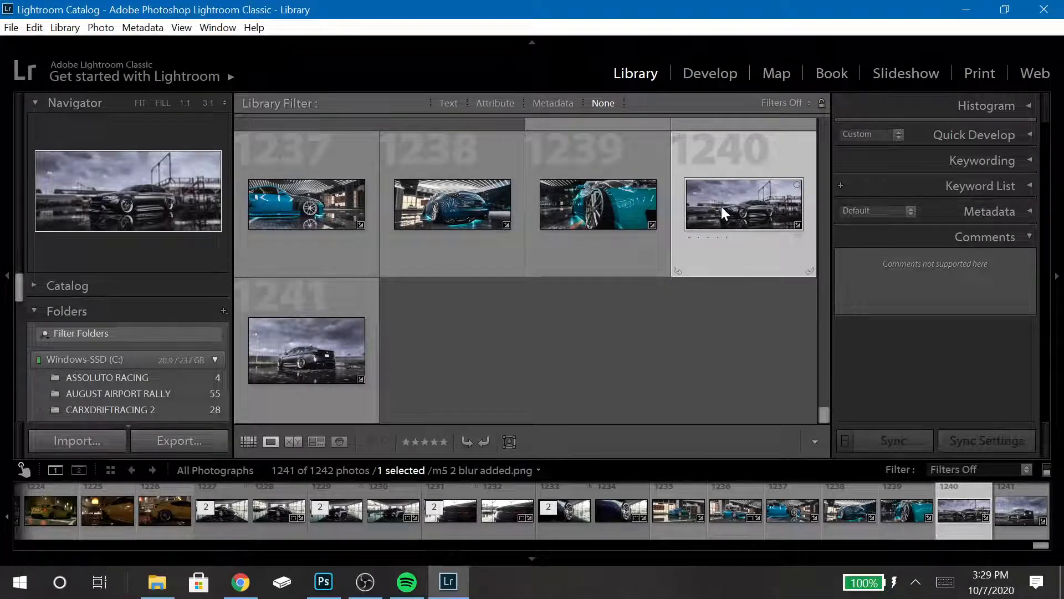
double_click(721, 206)
left_click(323, 582)
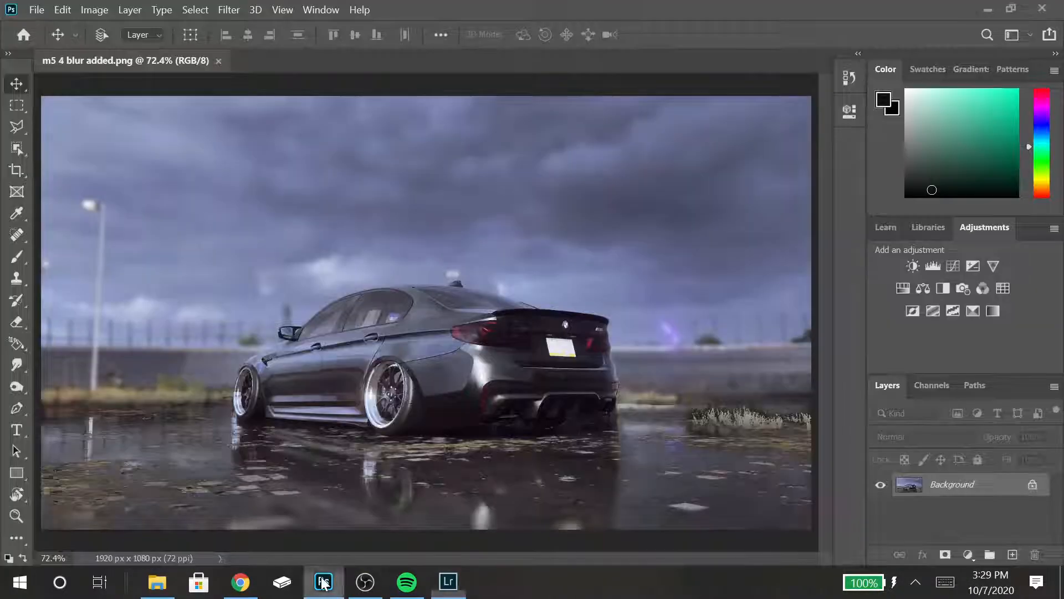
- Launch Xbox Console Companion, switch to Spotify and pause the song playing from the Clean Rap 2020 playlist
left_click(282, 581)
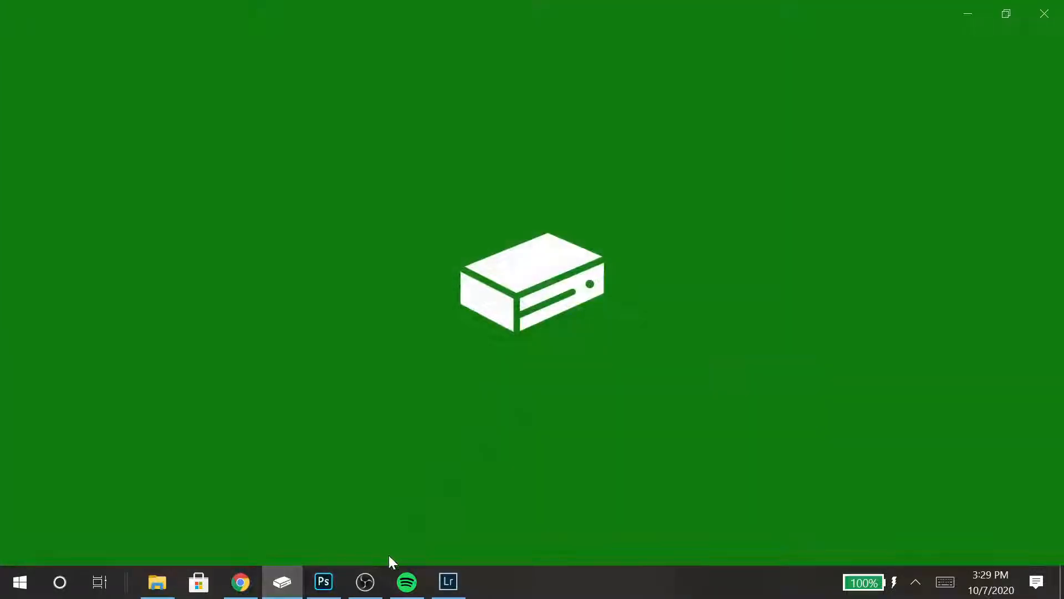
left_click(407, 581)
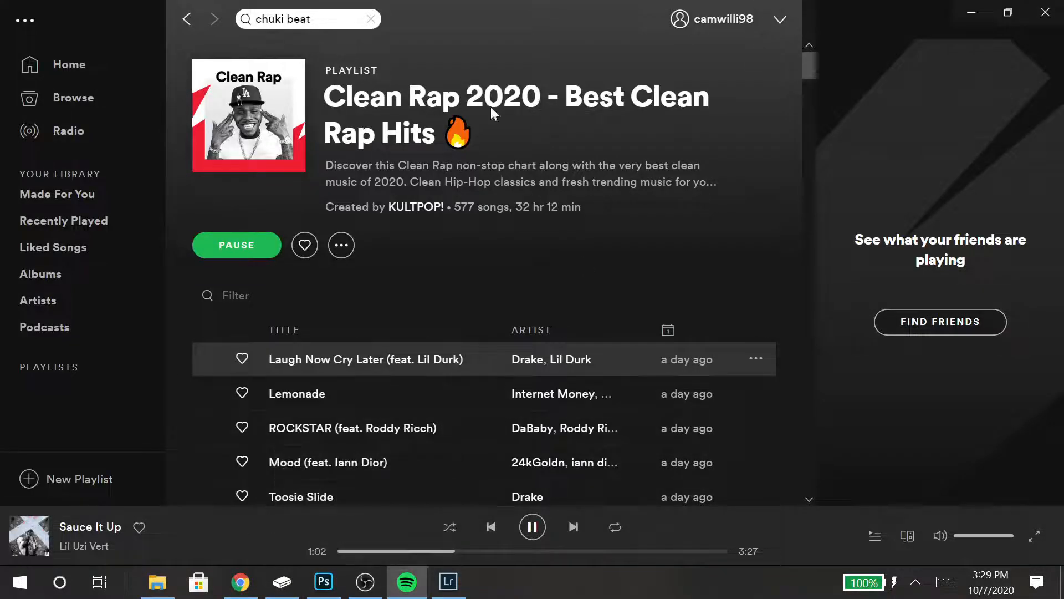
scroll(482, 277, "down", 10)
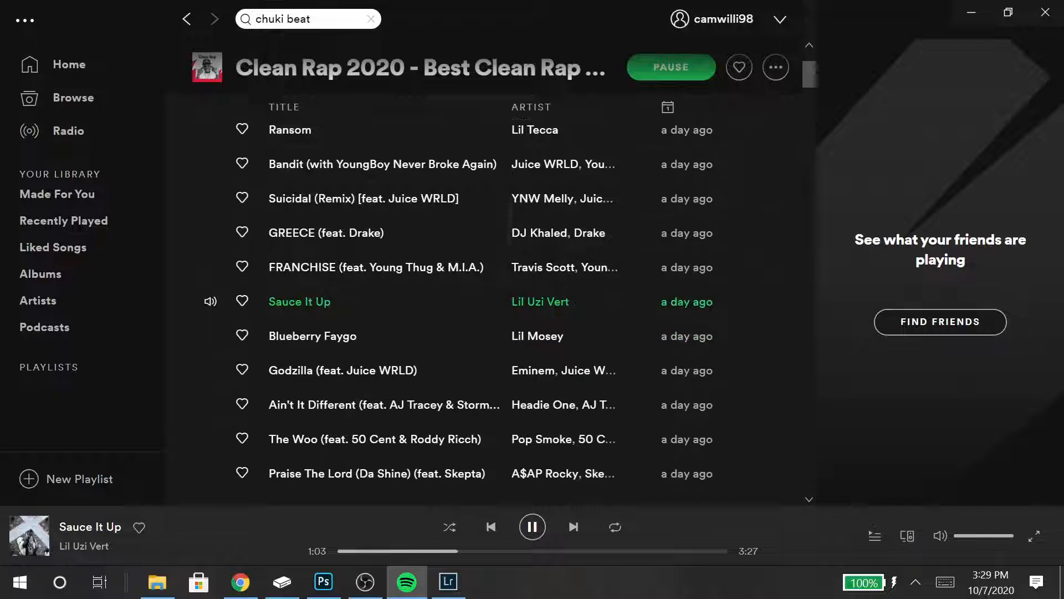
scroll(482, 239, "down", 2)
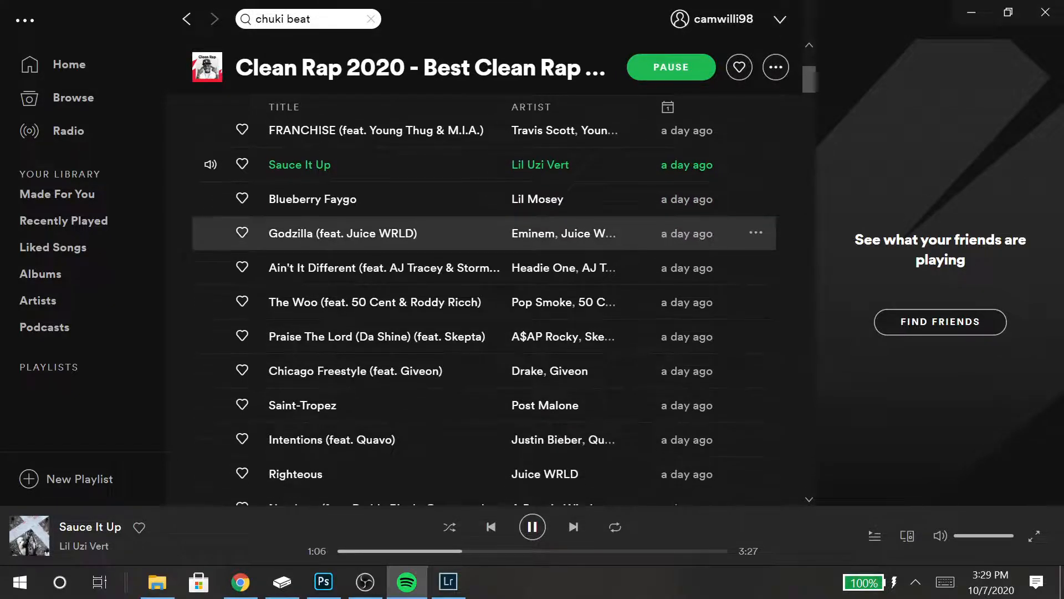
left_click(539, 528)
- Search Spotify for "views drake", show all matching songs and play the second "Views" track by Drake, one without the explicit label
left_click(332, 21)
left_click(372, 20)
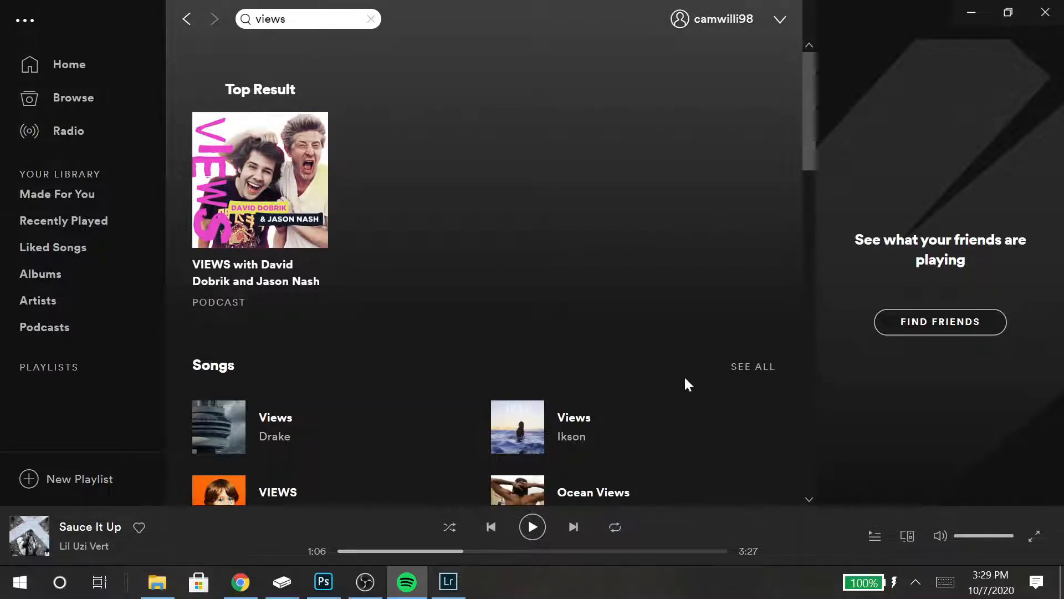
left_click(762, 368)
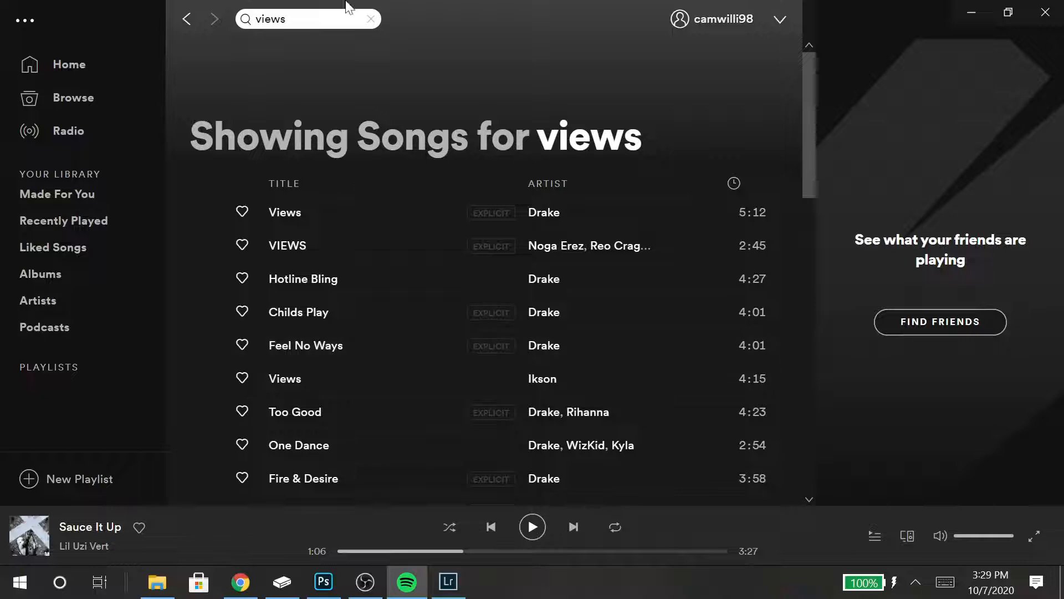
type("drake")
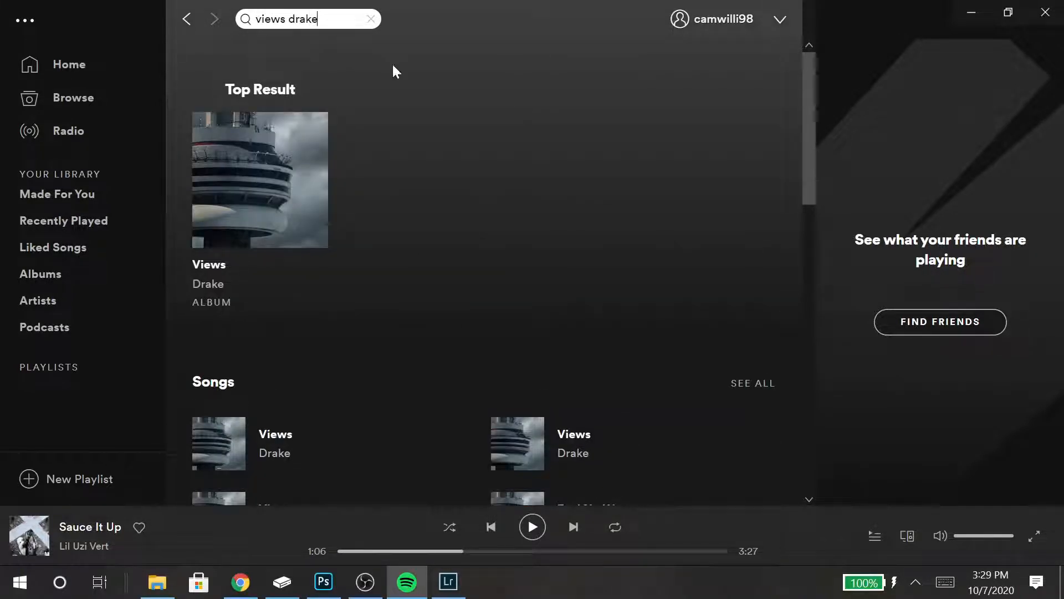
left_click(742, 388)
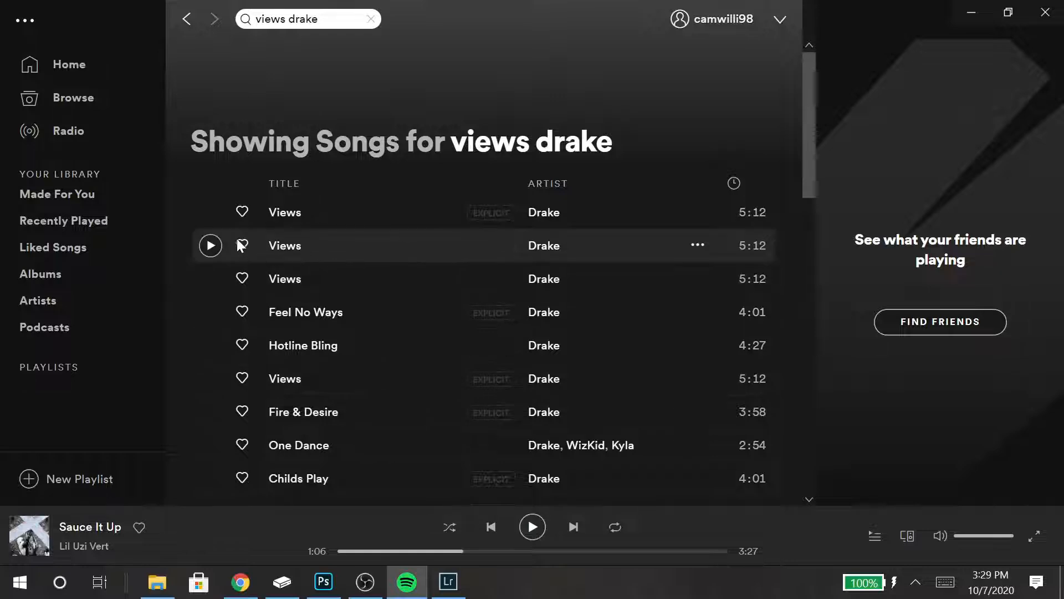
left_click(210, 245)
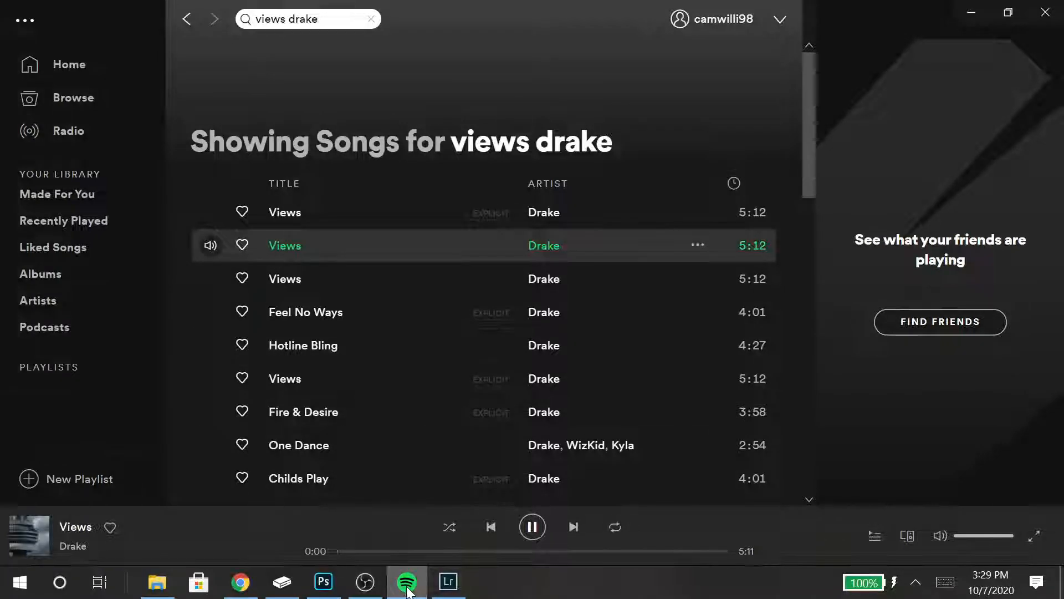
- Switch to Xbox Console Companion and list the captures stored on Xbox Live
left_click(407, 586)
left_click(19, 261)
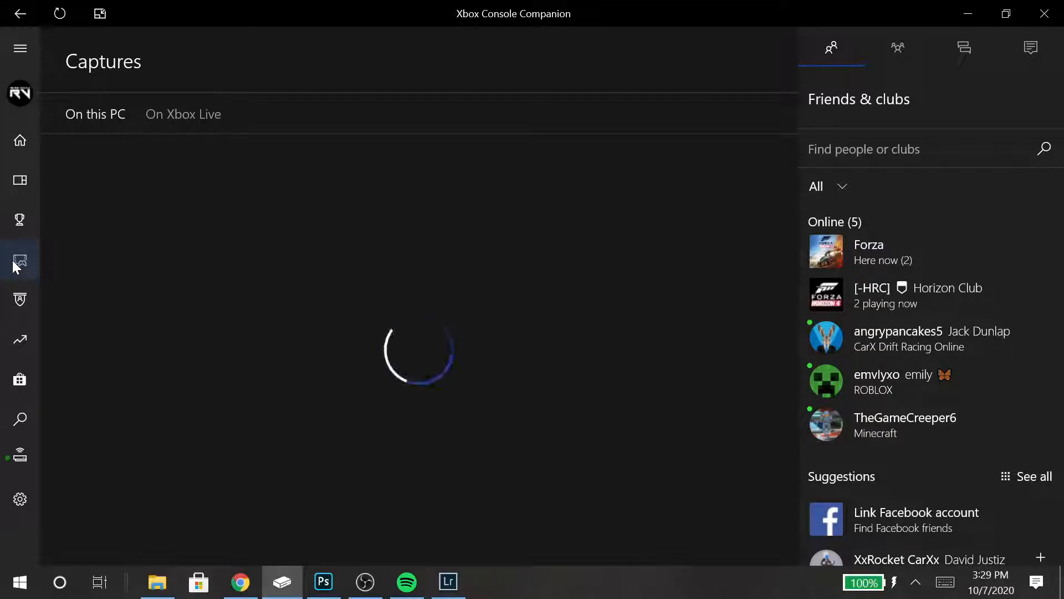
left_click(204, 118)
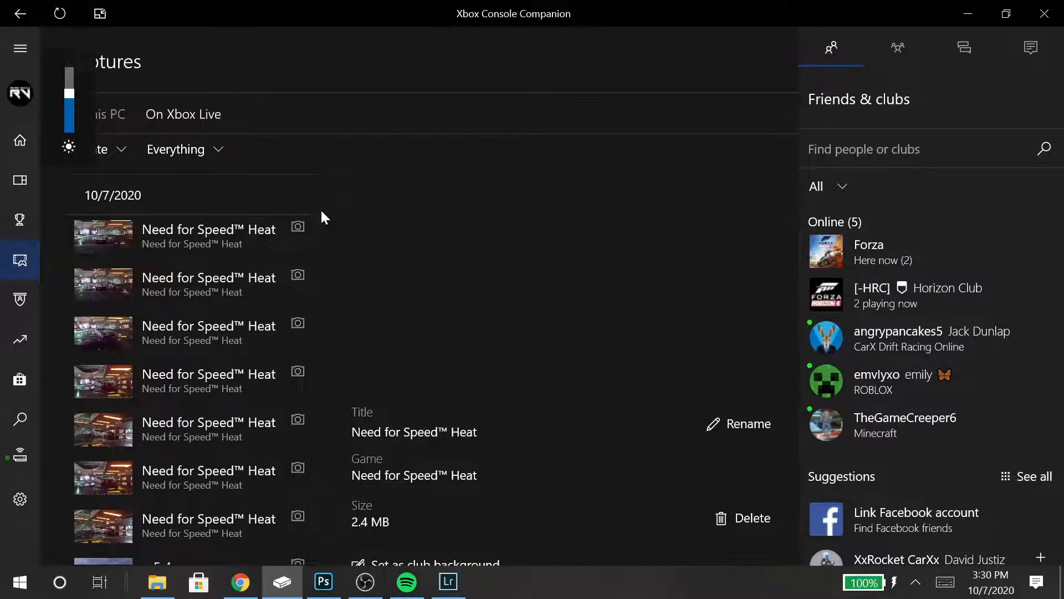
- Examine the unnamed Need for Speed Heat captures dated 10/7/2020 and compare their previews
scroll(321, 210, "down", 3)
left_click(189, 357)
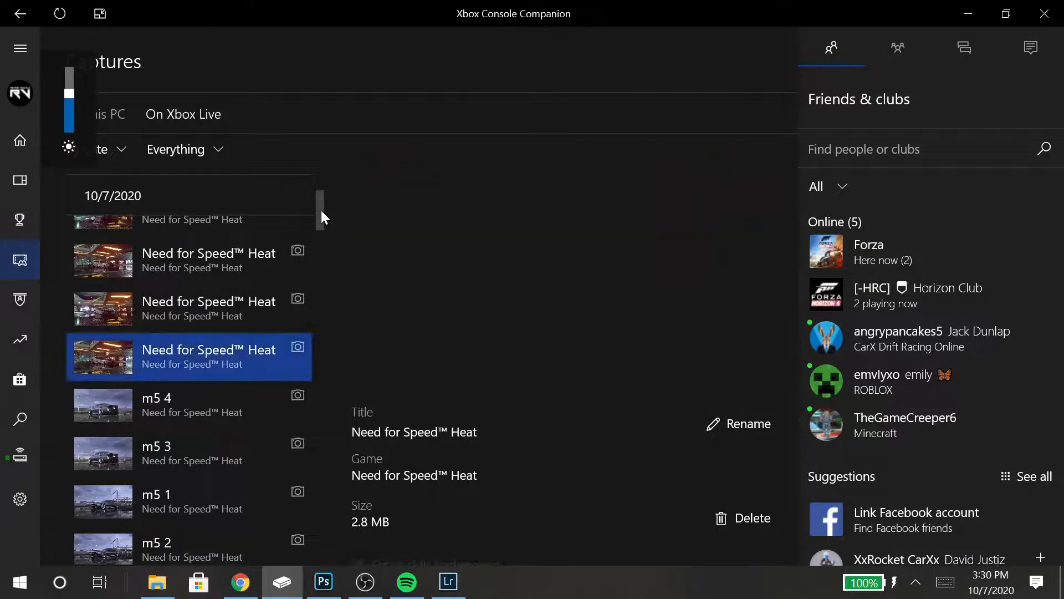
scroll(321, 211, "up", 1)
scroll(321, 210, "down", 1)
scroll(321, 210, "down", 2)
scroll(321, 211, "up", 7)
scroll(321, 210, "down", 1)
scroll(324, 216, "down", 2)
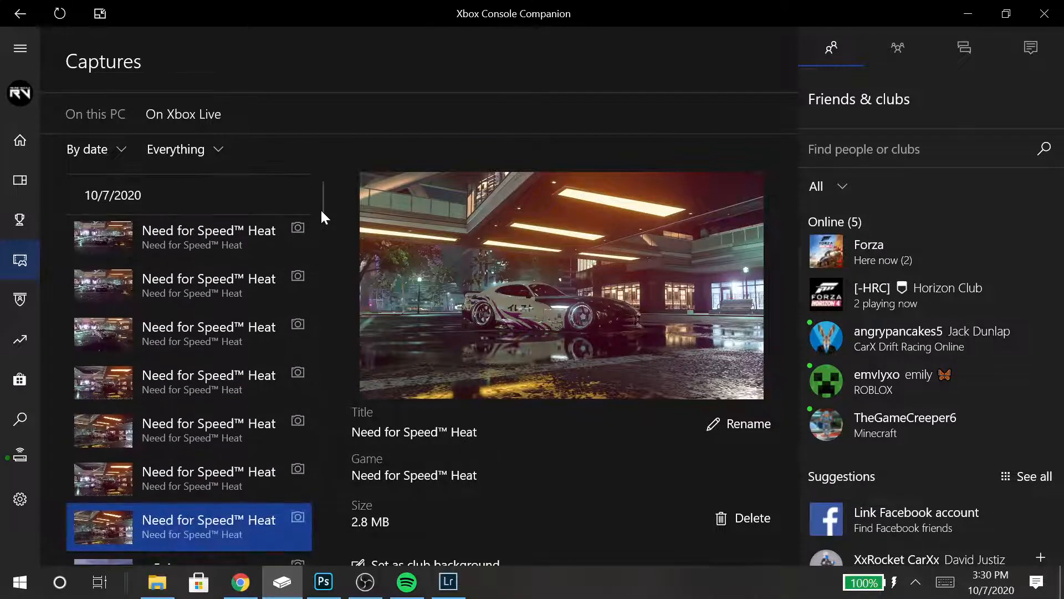
key("Up")
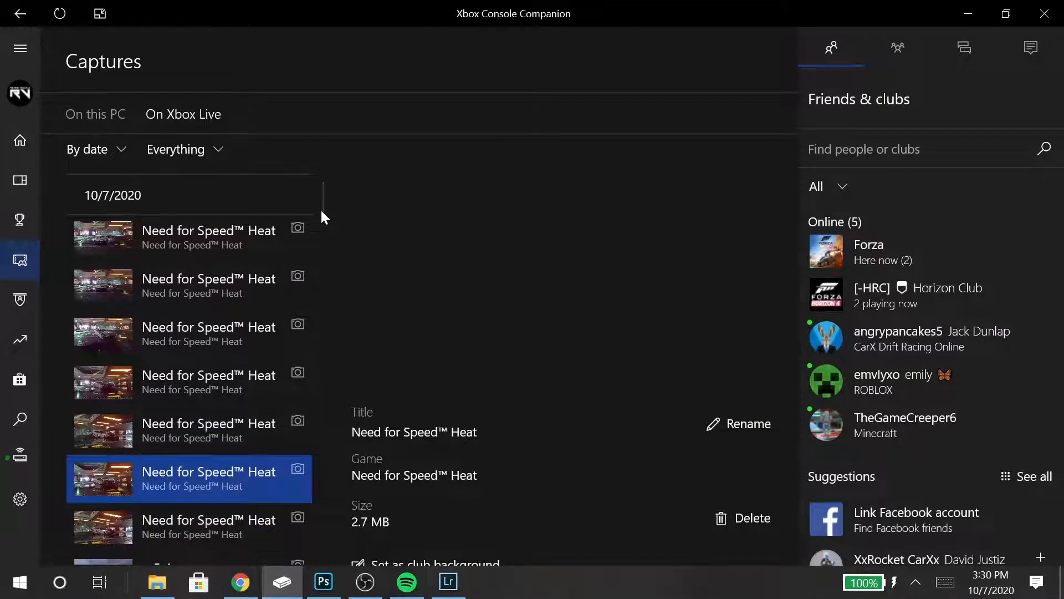
key("Up")
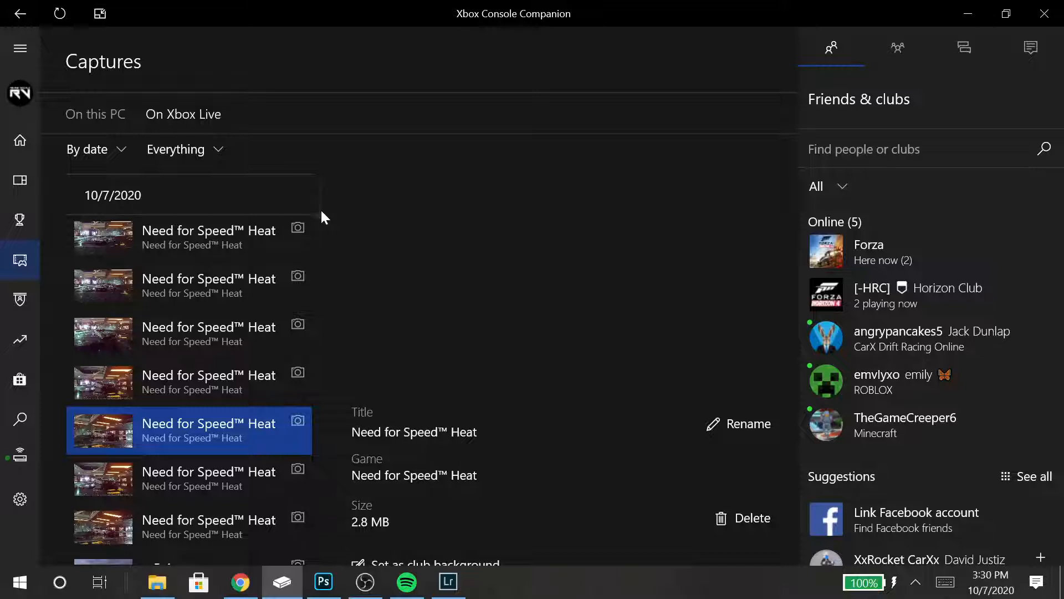
key("Up")
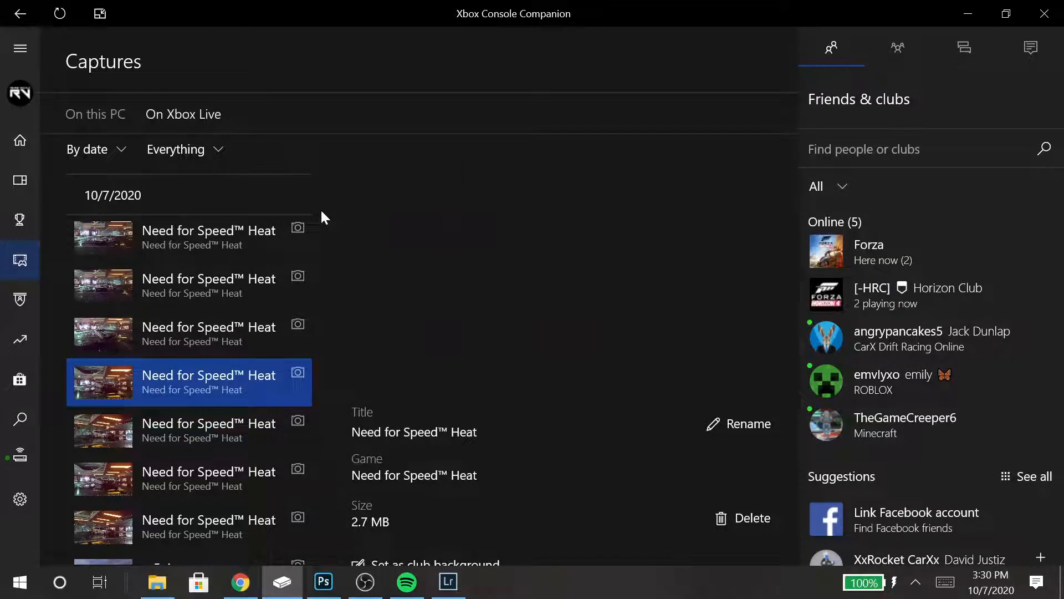
- Rename the Need for Speed Heat capture directly above m5 4, the side view of the Viper, as "viper 1"
key("Down")
key("Down")
key("Down")
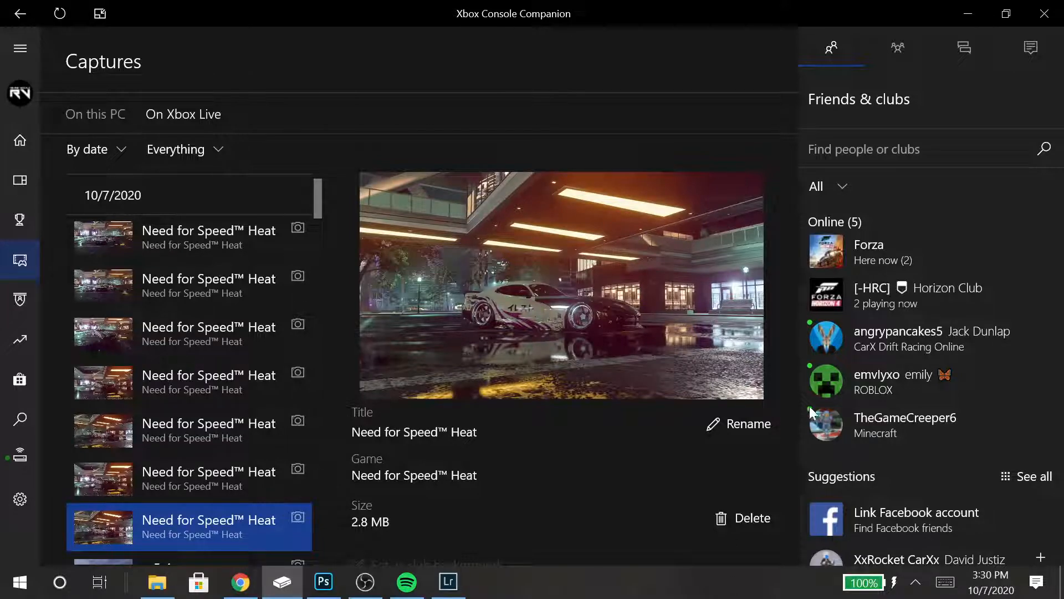
left_click(765, 424)
type("viper")
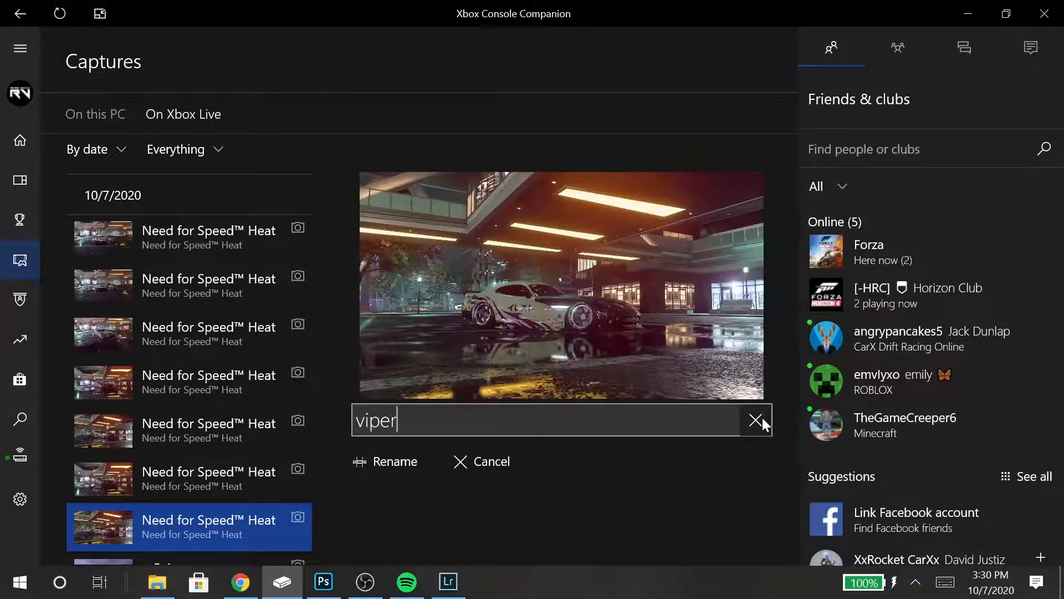
type(" 1")
key("Return")
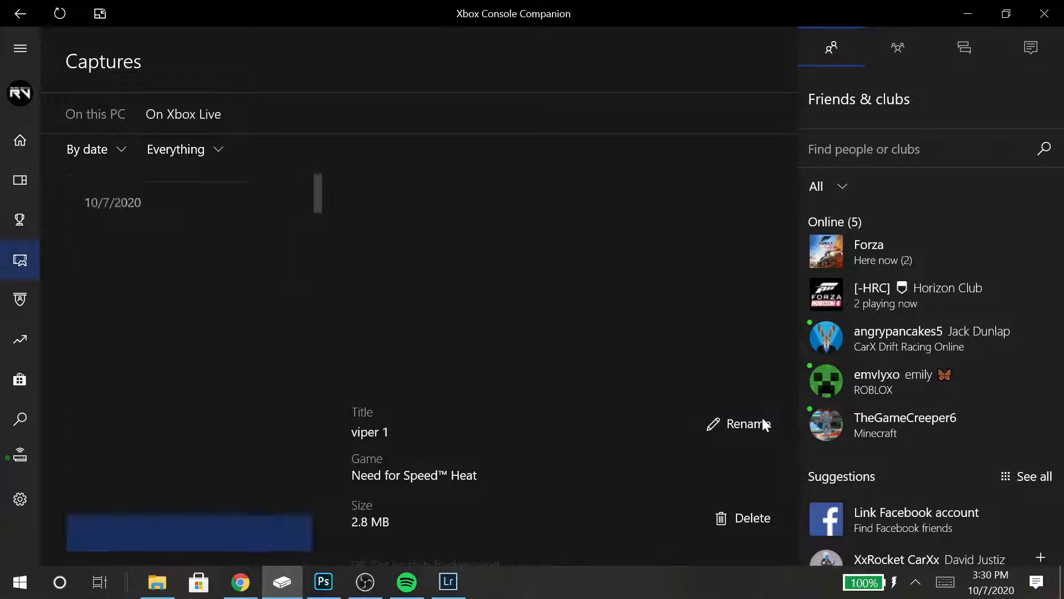
- Rename the capture directly above viper 1, the Viper seen from the front corner, as "viper 2"
scroll(762, 417, "down", 2)
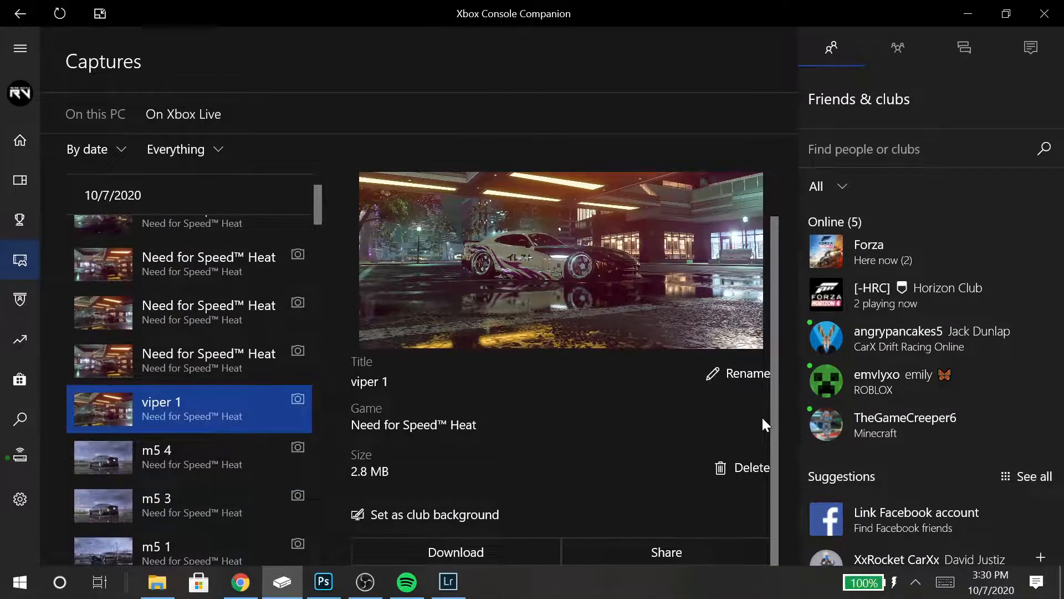
key("Up")
key("Up")
key("Down")
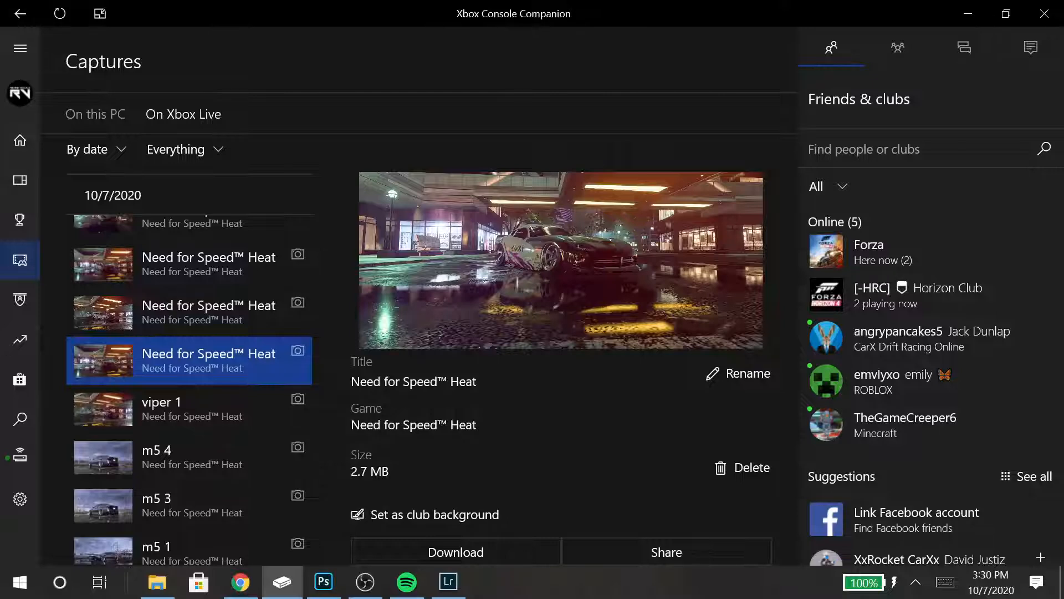
scroll(738, 373, "up", 1)
scroll(739, 374, "down", 1)
left_click(738, 374)
type("viper 2")
key("Return")
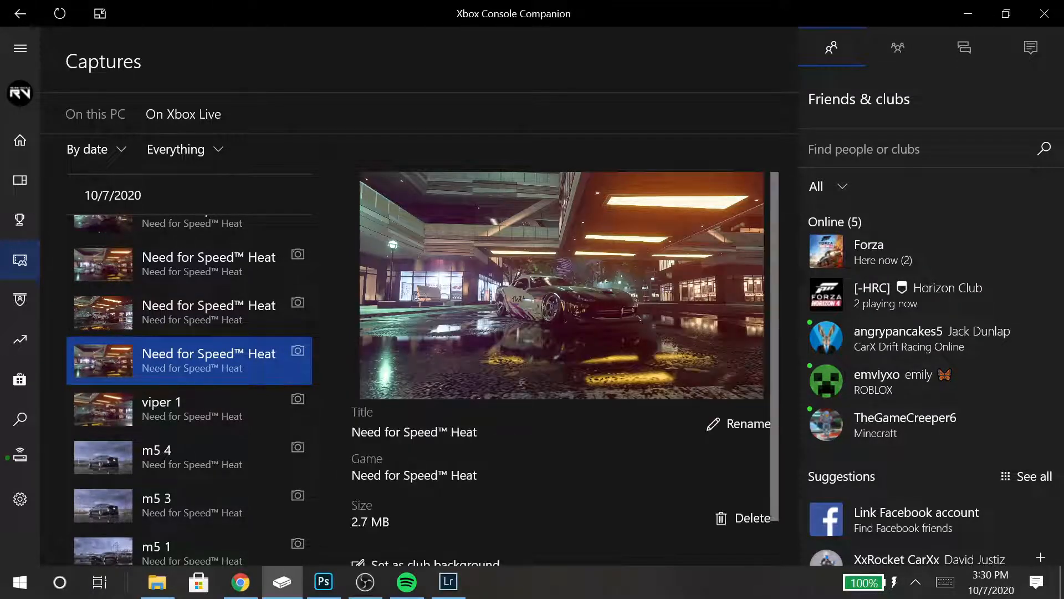
scroll(566, 366, "down", 1)
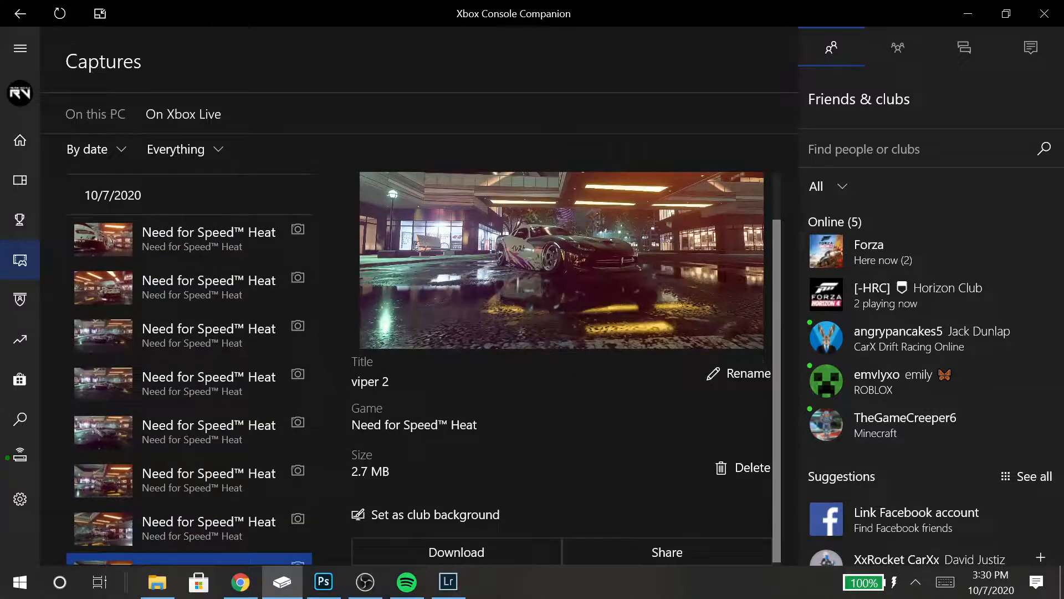
left_click(189, 527)
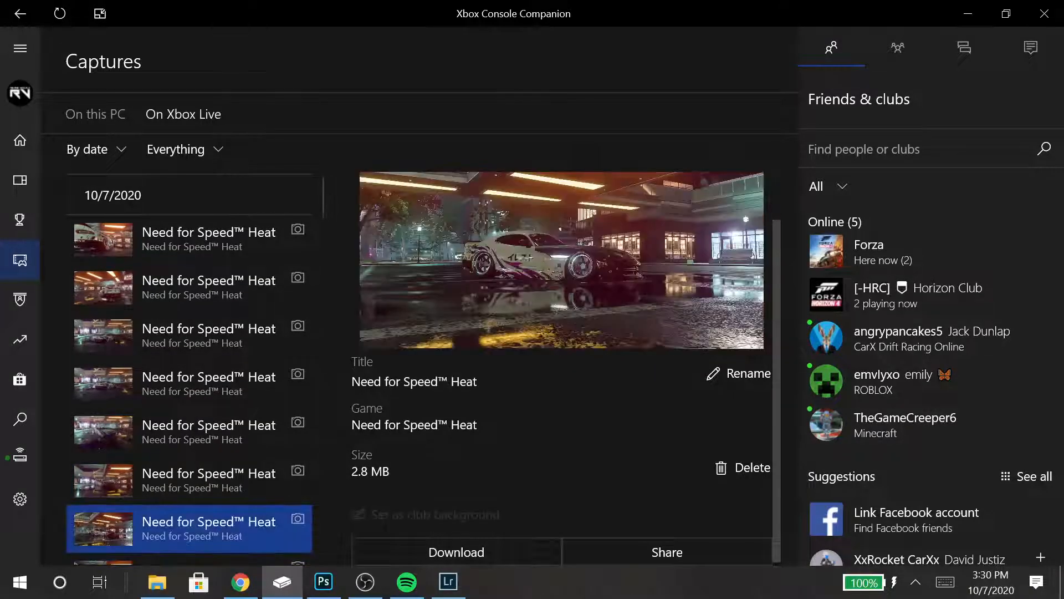
left_click(719, 376)
type("c")
key("BackSpace")
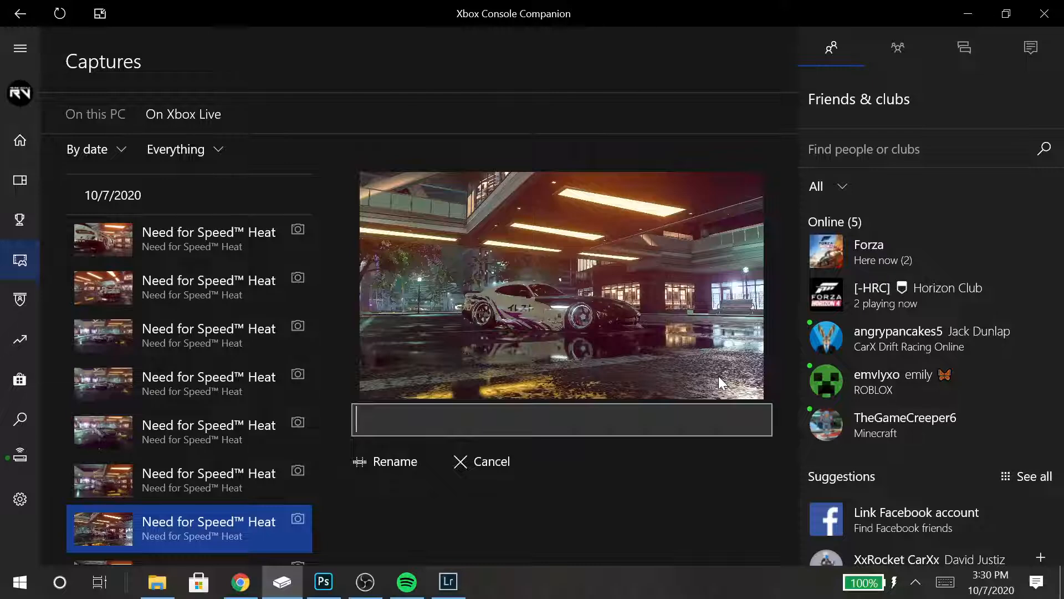
key("Escape")
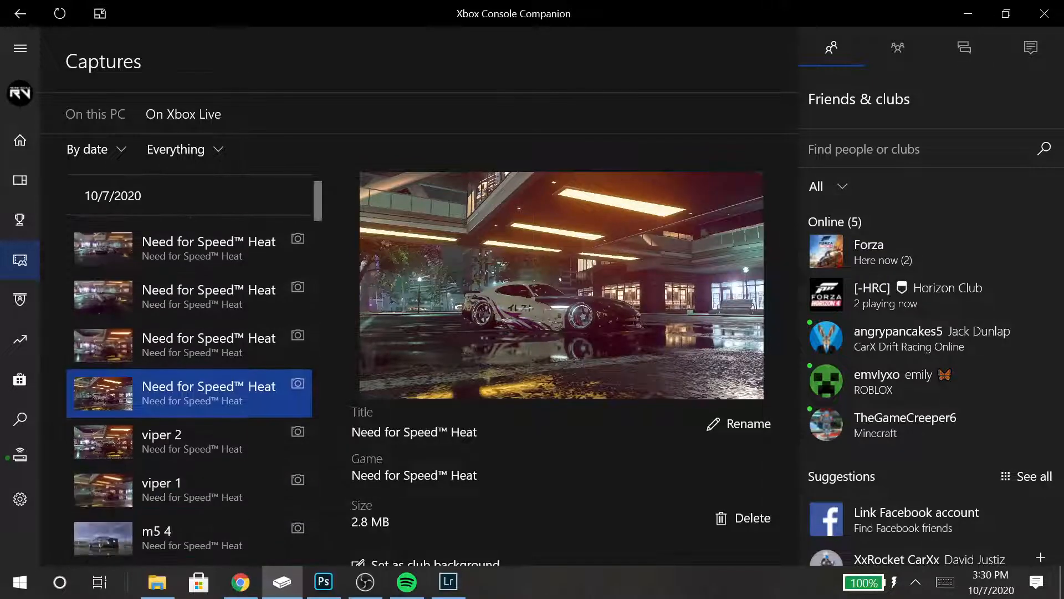
- Compare viper 1 and viper 2 with the two unnamed captures directly above them to spot duplicate shots
left_click(188, 490)
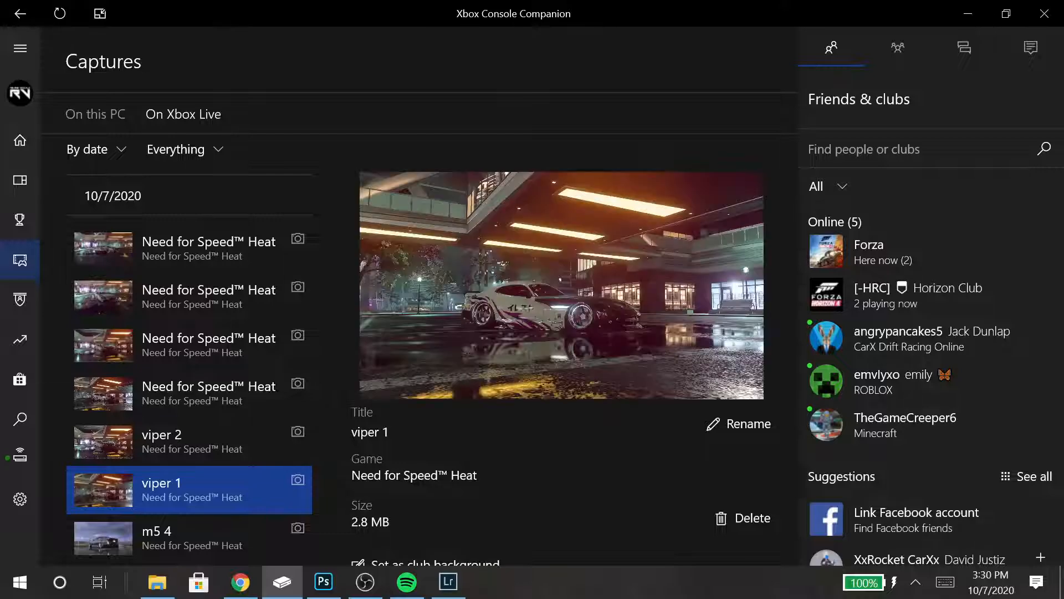
left_click(189, 394)
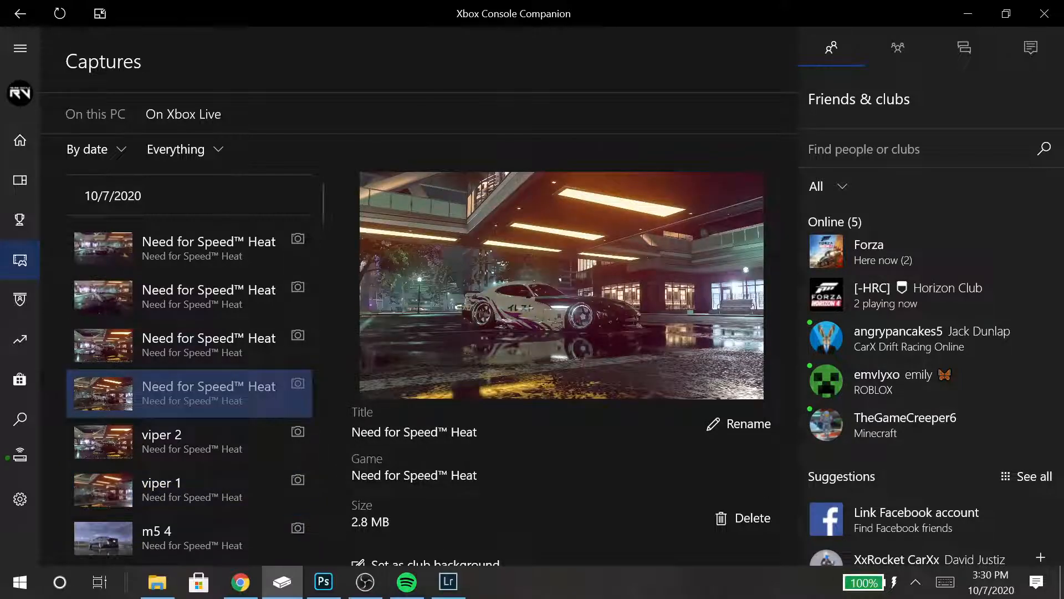
left_click(188, 490)
left_click(188, 345)
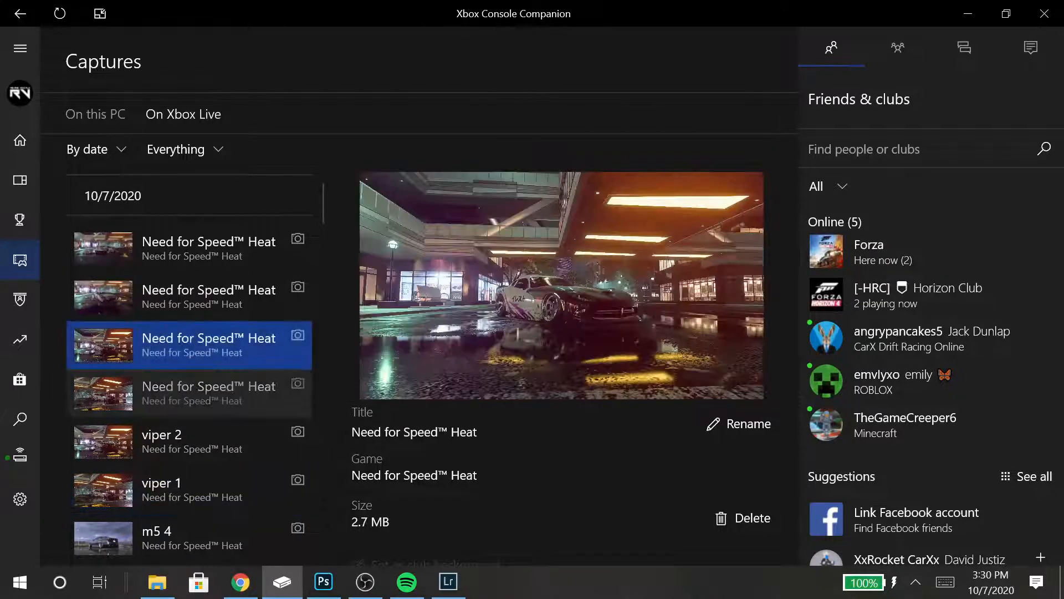
left_click(188, 394)
left_click(188, 345)
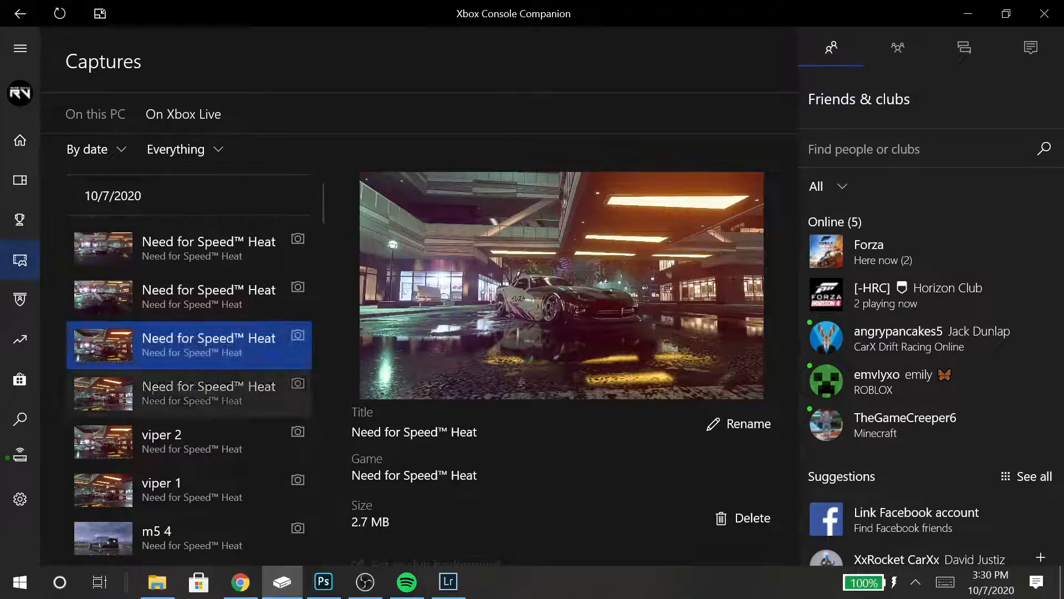
left_click(188, 442)
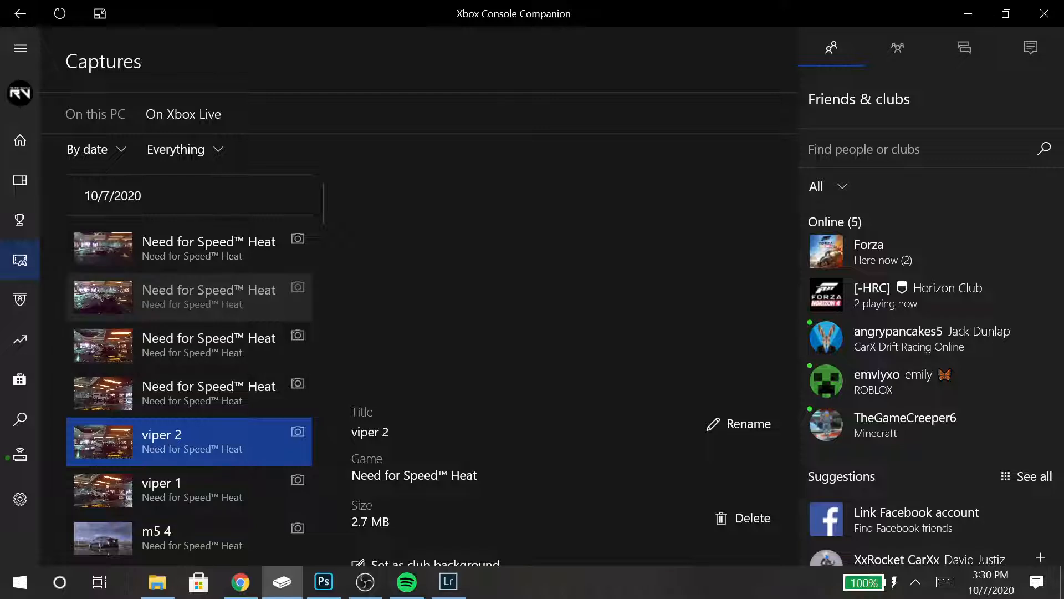
left_click(189, 345)
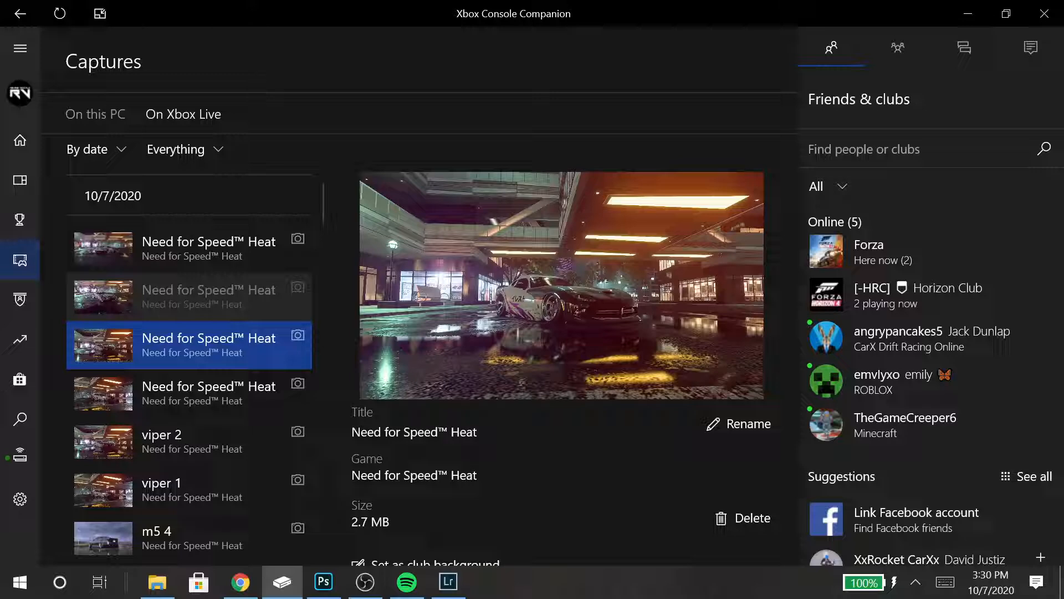
- Rename the elevated front-corner capture of the Viper, third above viper 2, as "viper 3"
left_click(189, 296)
scroll(189, 296, "up", 1)
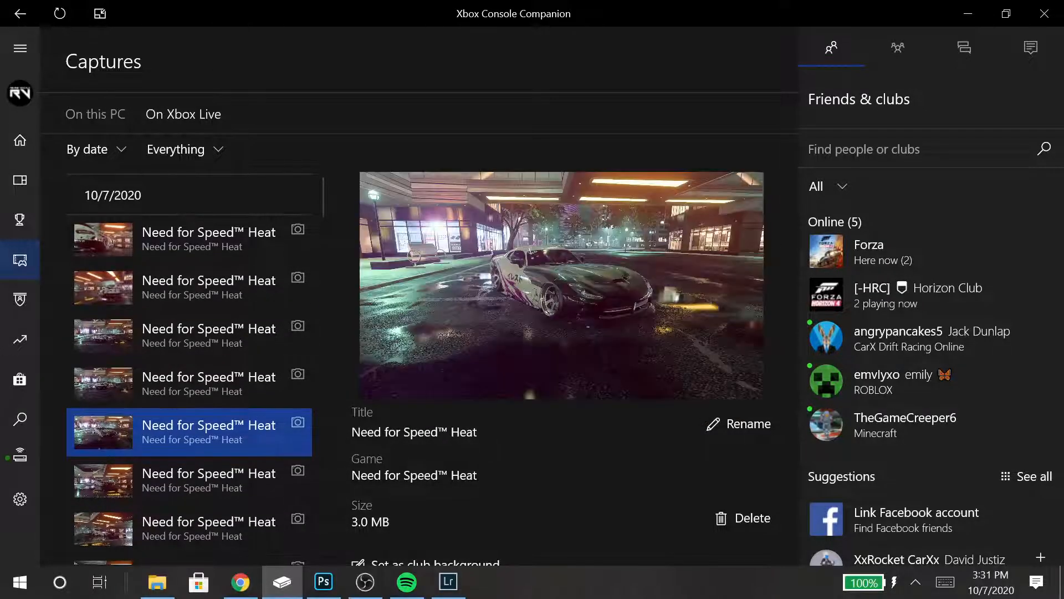
left_click(739, 424)
type("V")
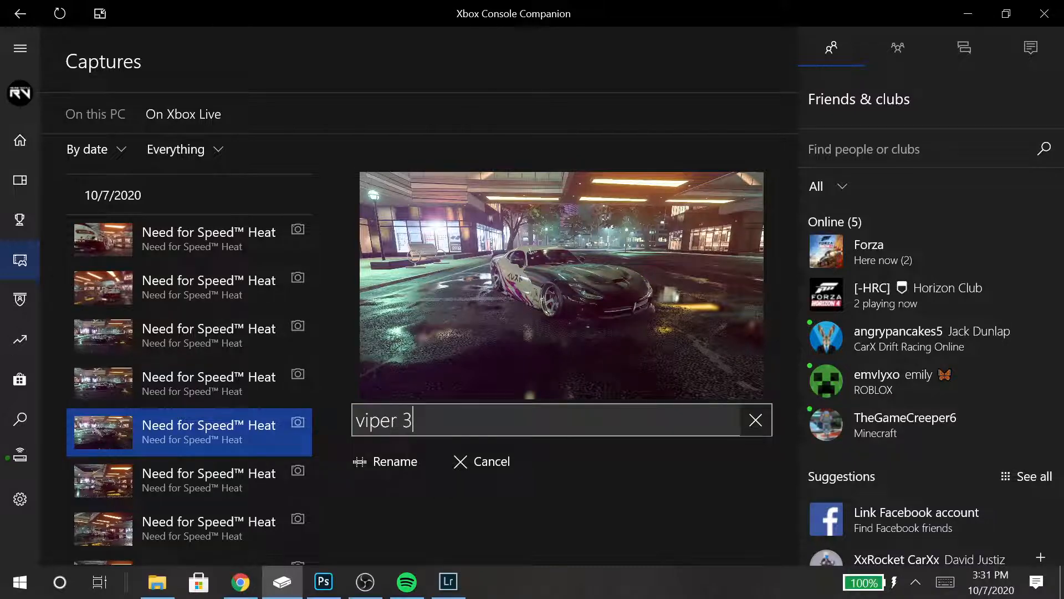
key("Return")
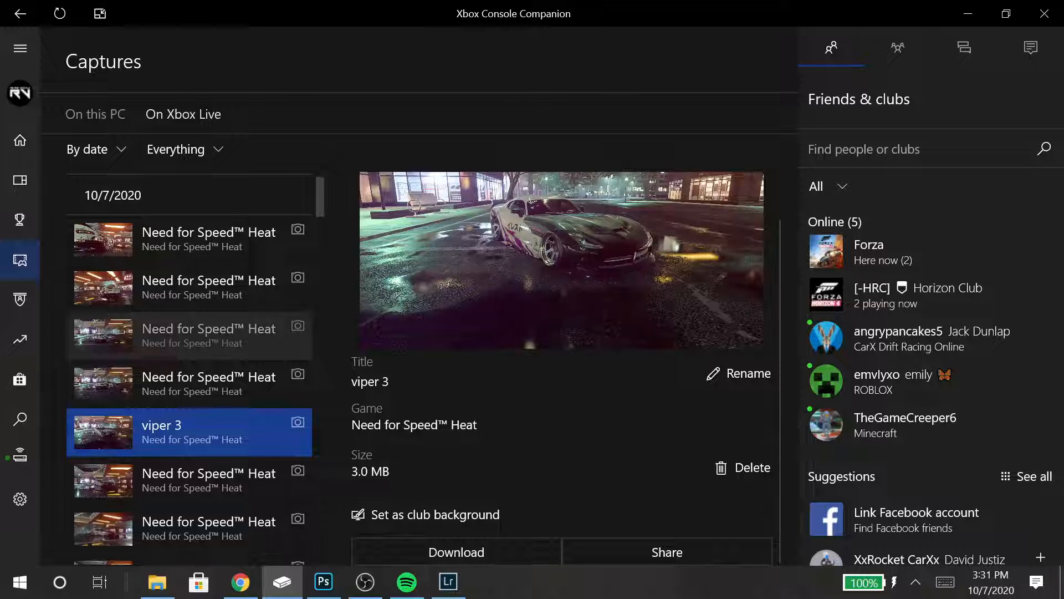
- Compare the two unnamed captures directly above viper 3 and rename the lower one, a rear view of the Viper, as "viper 4"
left_click(188, 382)
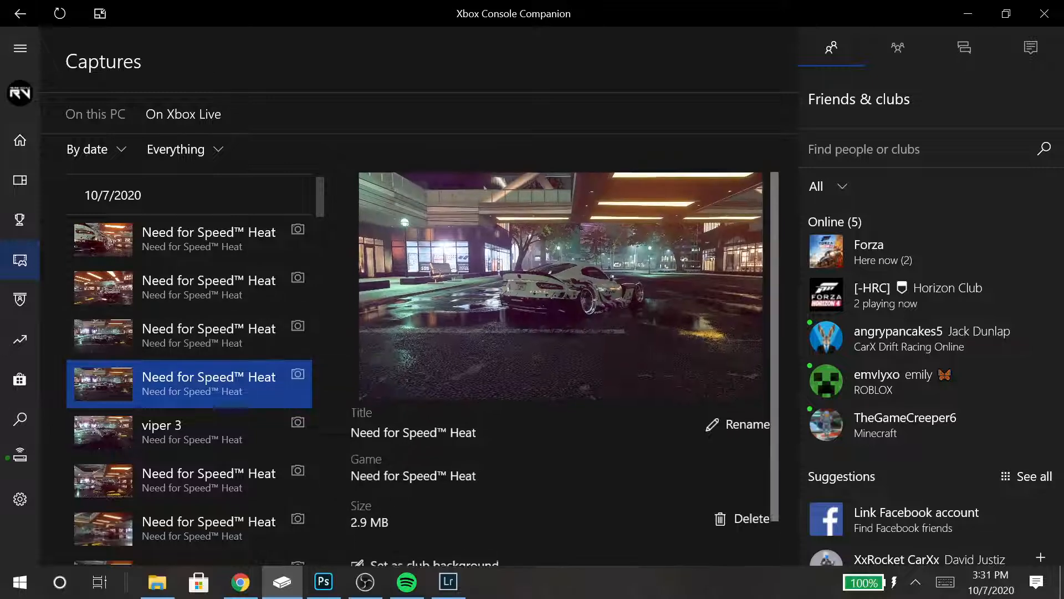
left_click(188, 336)
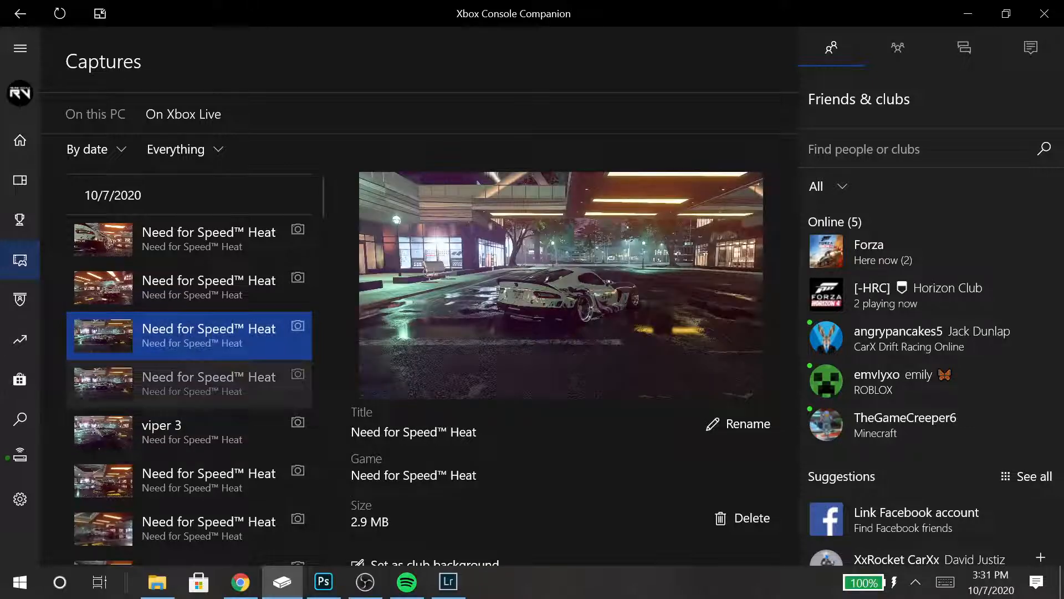
left_click(194, 382)
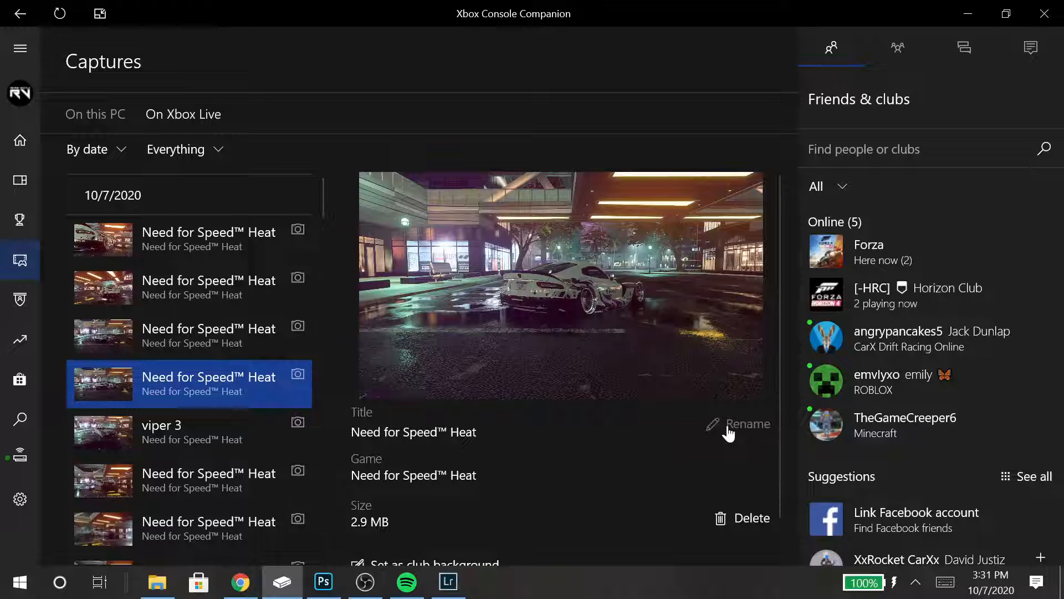
left_click(746, 423)
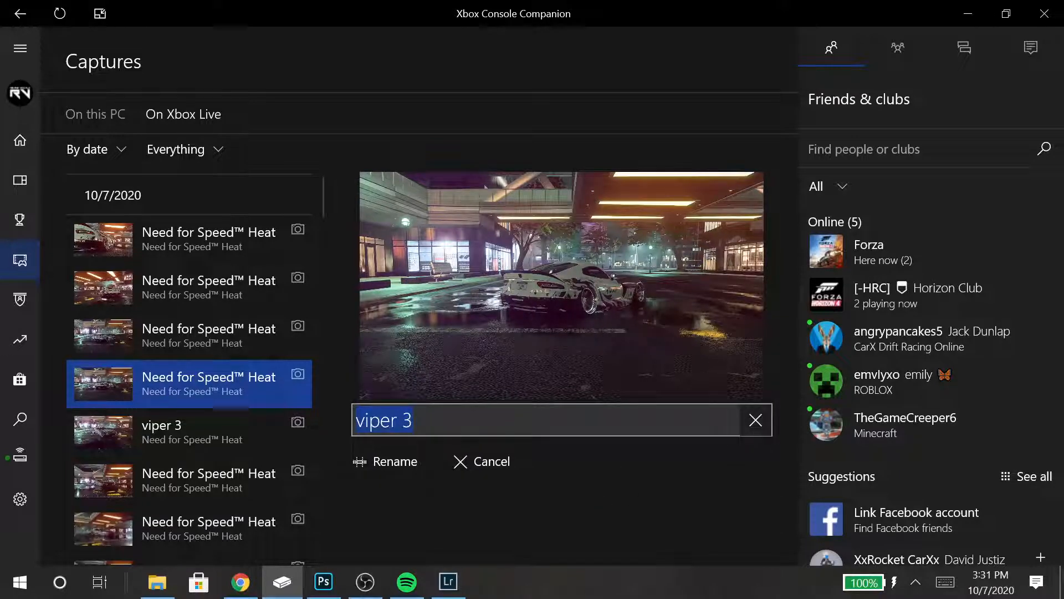
key("BackSpace")
key("BackSpace")
key("BackSpace")
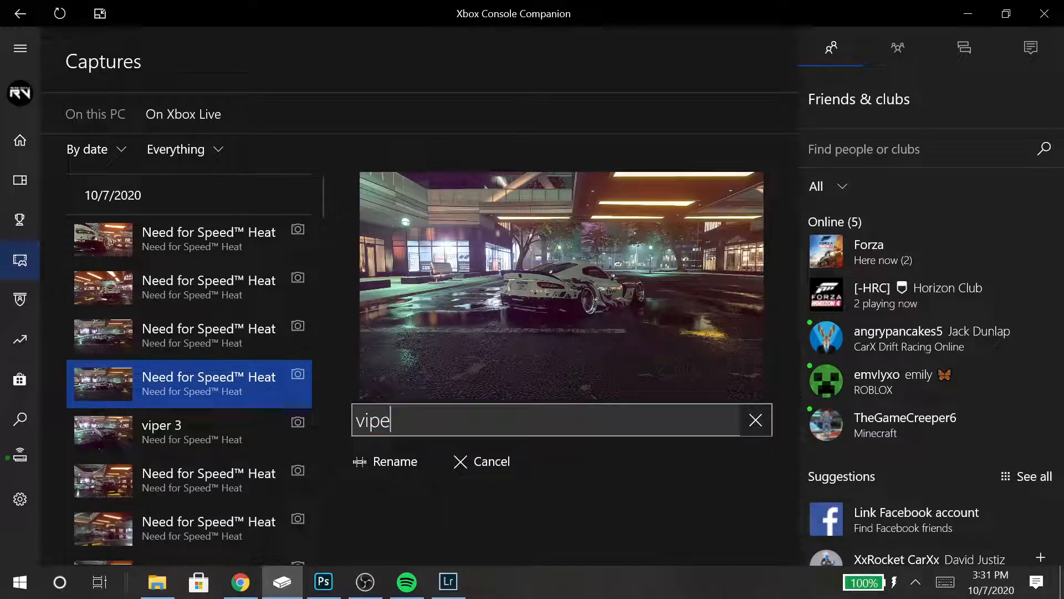
type("r 4")
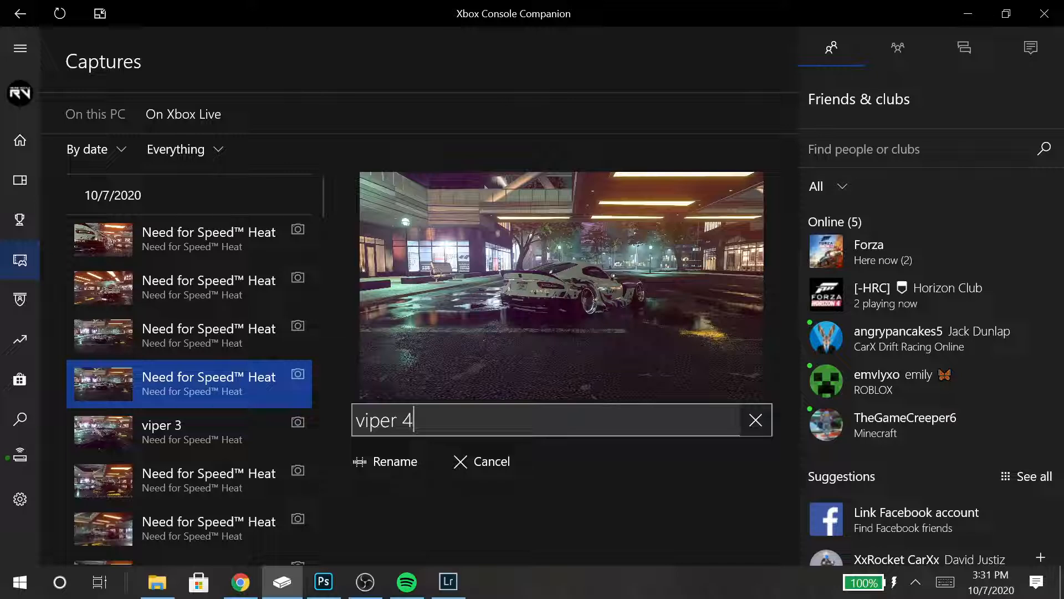
key("Return")
scroll(780, 403, "down", 1)
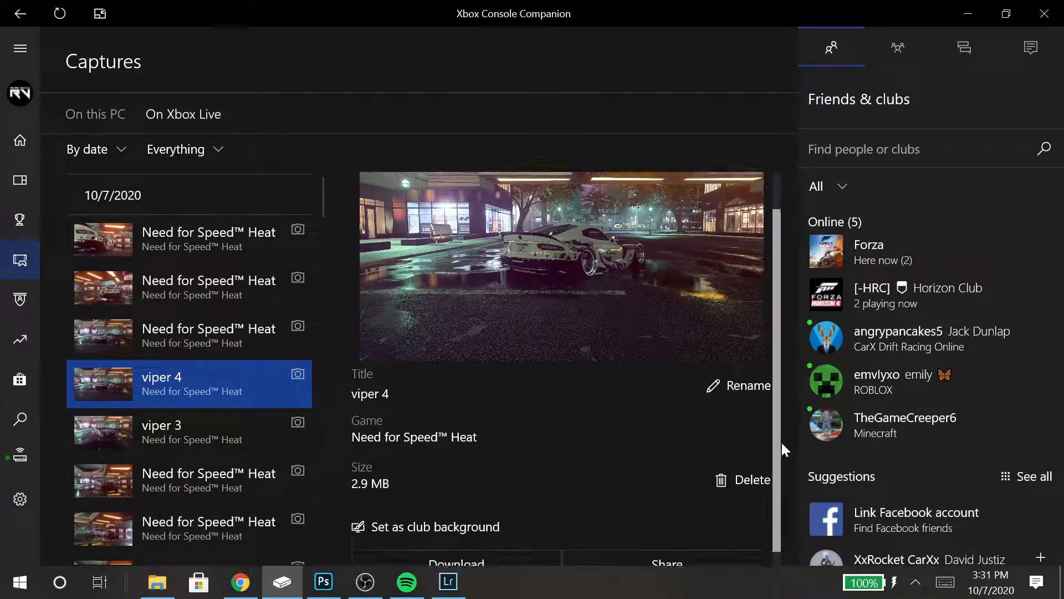
- Rename the Need for Speed Heat capture directly above viper 4 as "viper 5"
left_click(193, 327)
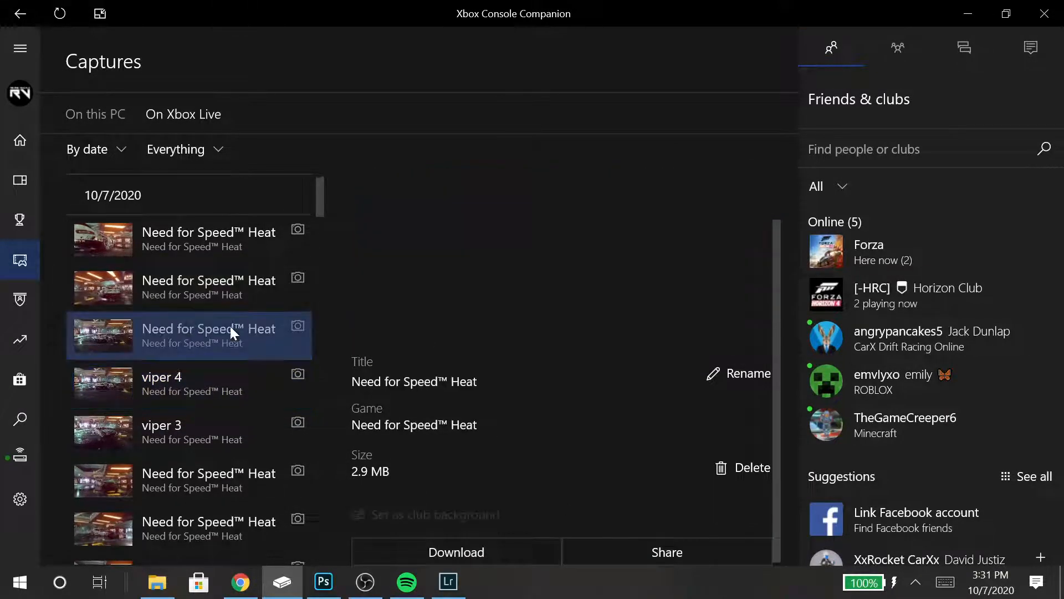
left_click(729, 377)
type("viper 5")
key("Return")
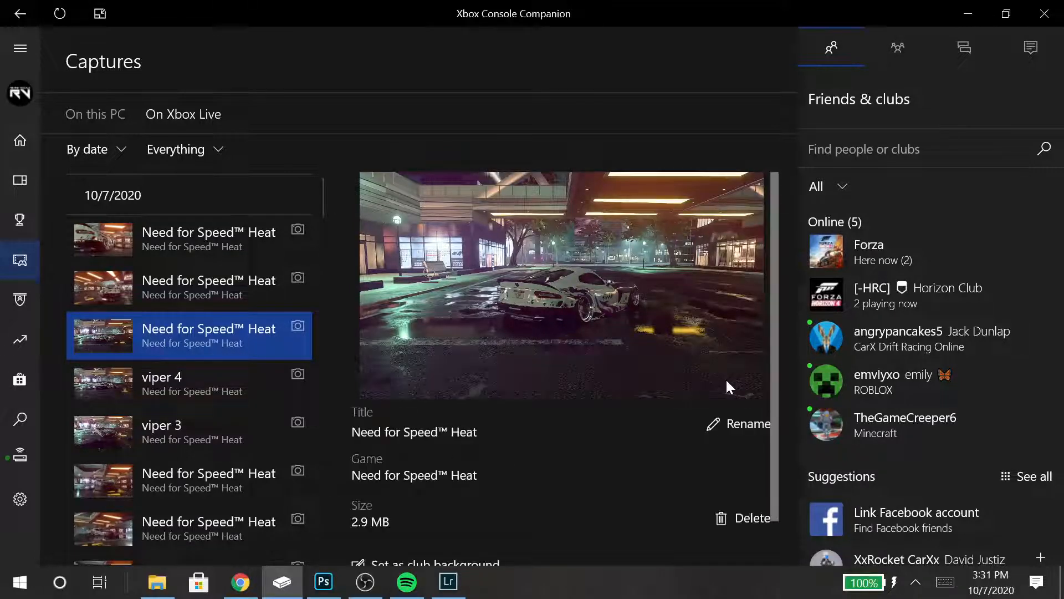
scroll(777, 399, "down", 2)
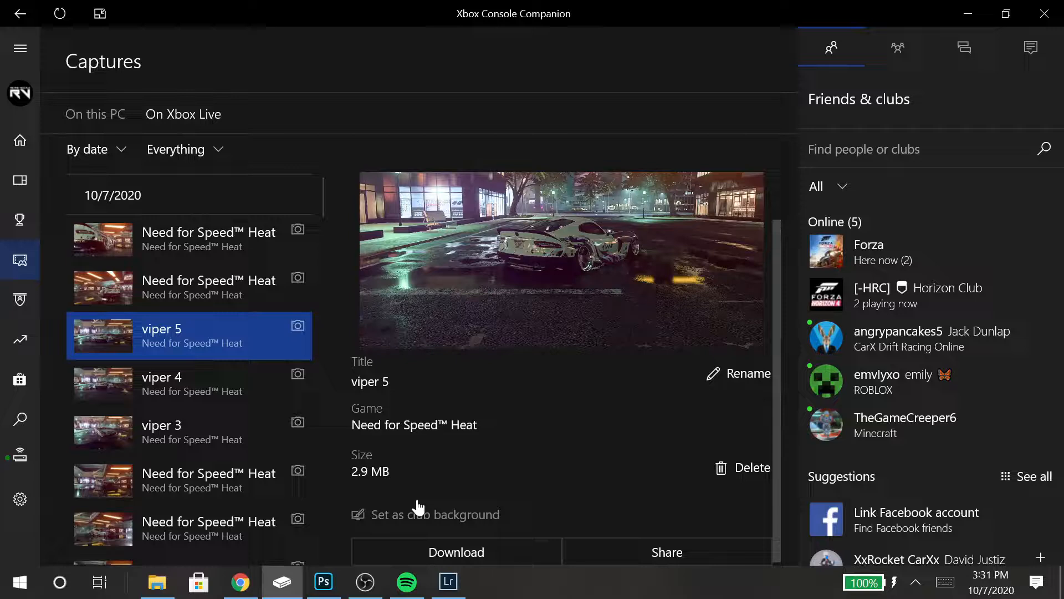
- Rename the capture directly above viper 5, the Viper's rear corner in front of the lit building, as "viper 6"
left_click(221, 280)
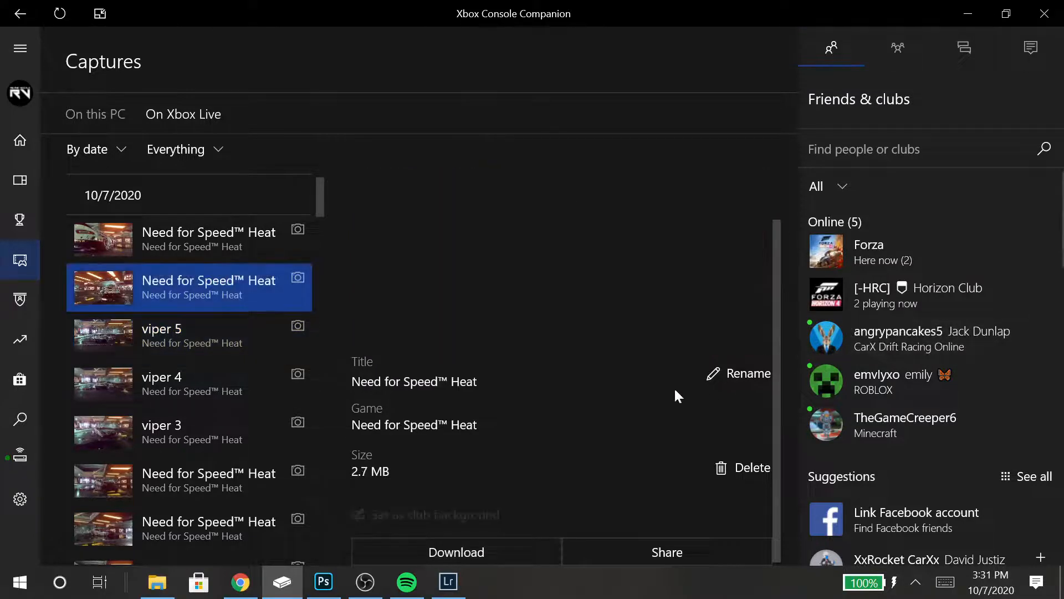
left_click(724, 372)
type("viper")
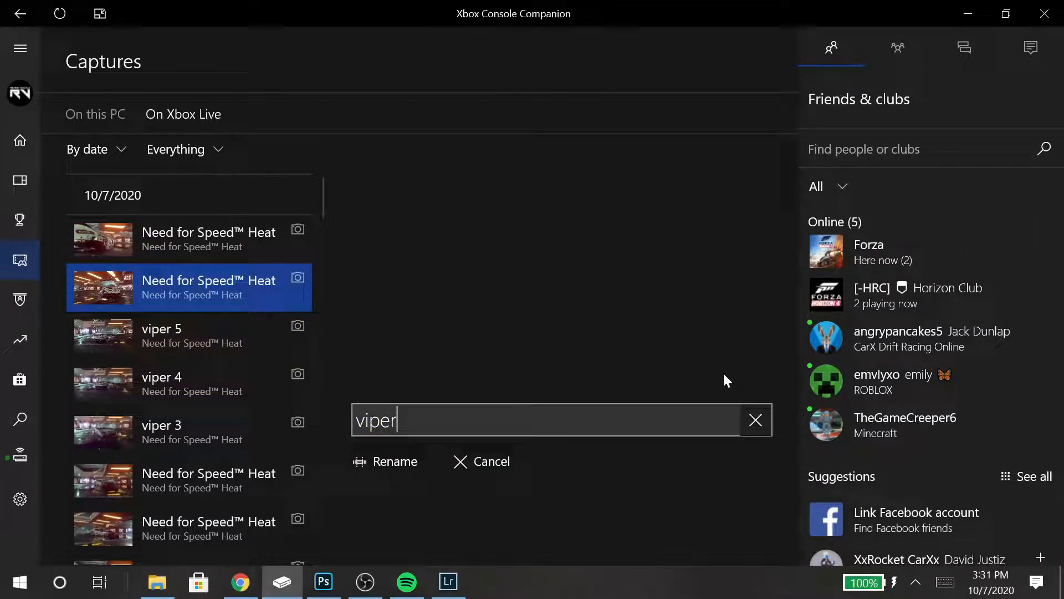
type(" 6")
key("Return")
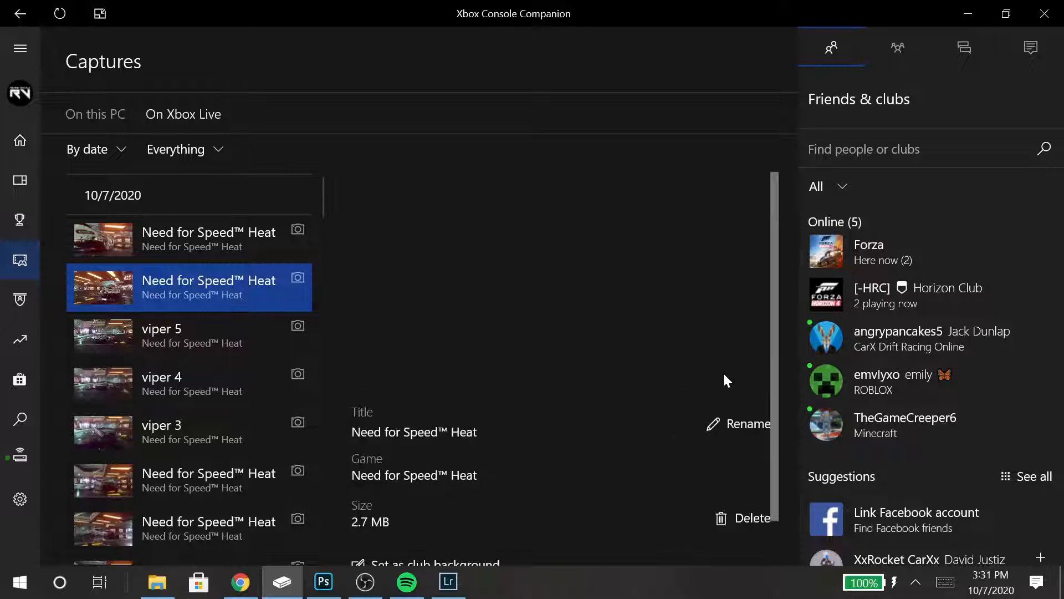
scroll(774, 397, "down", 1)
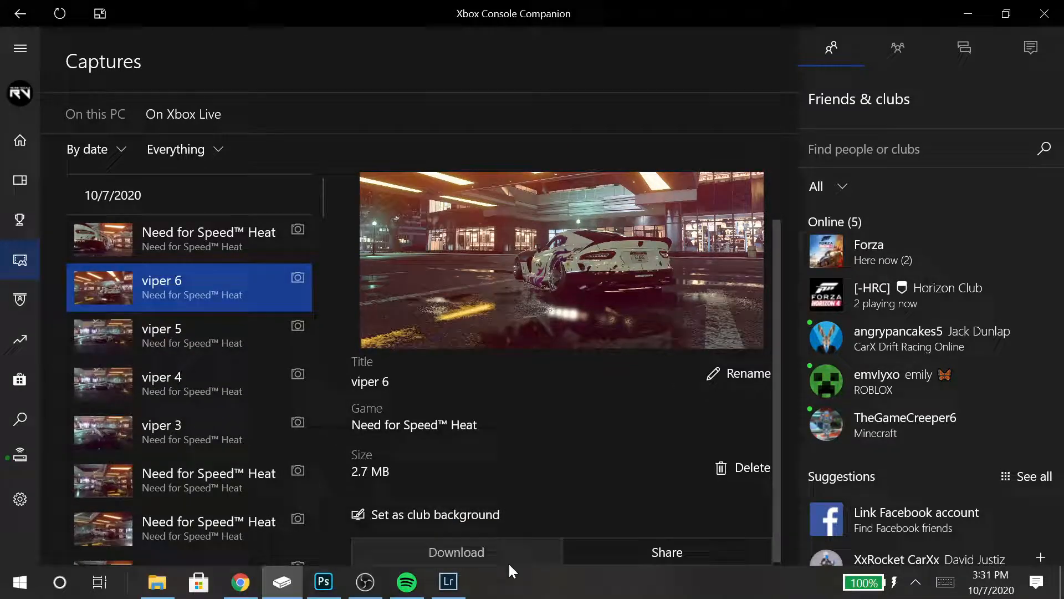
- Rename the newest capture, the close-up of the Viper's tail light and rear wheel, as "viper 7" and download it
left_click(280, 230)
left_click(715, 373)
type("viper 7")
key("Return")
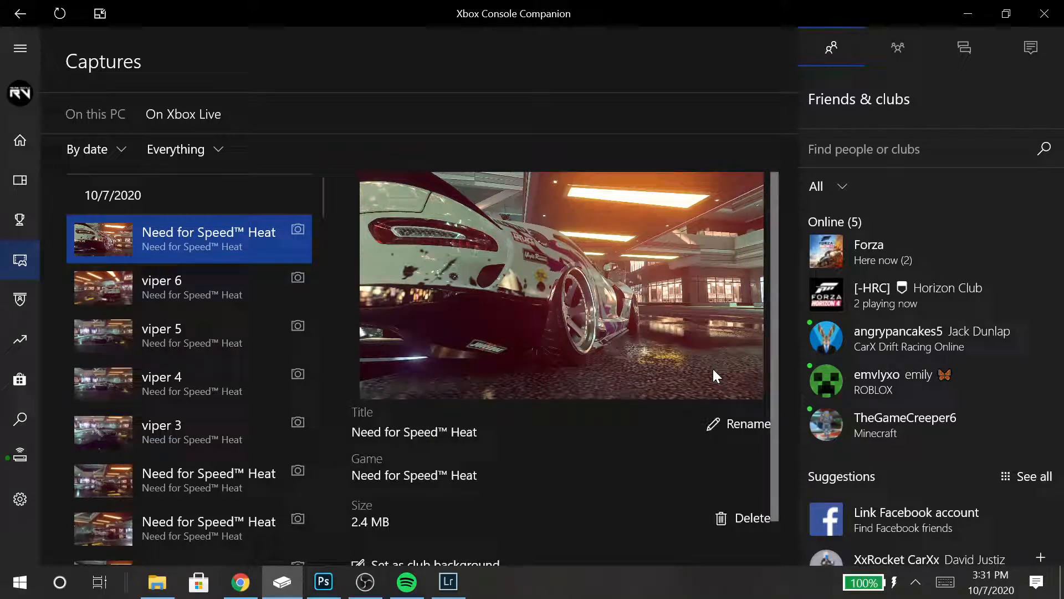
scroll(779, 376, "down", 1)
left_click(526, 544)
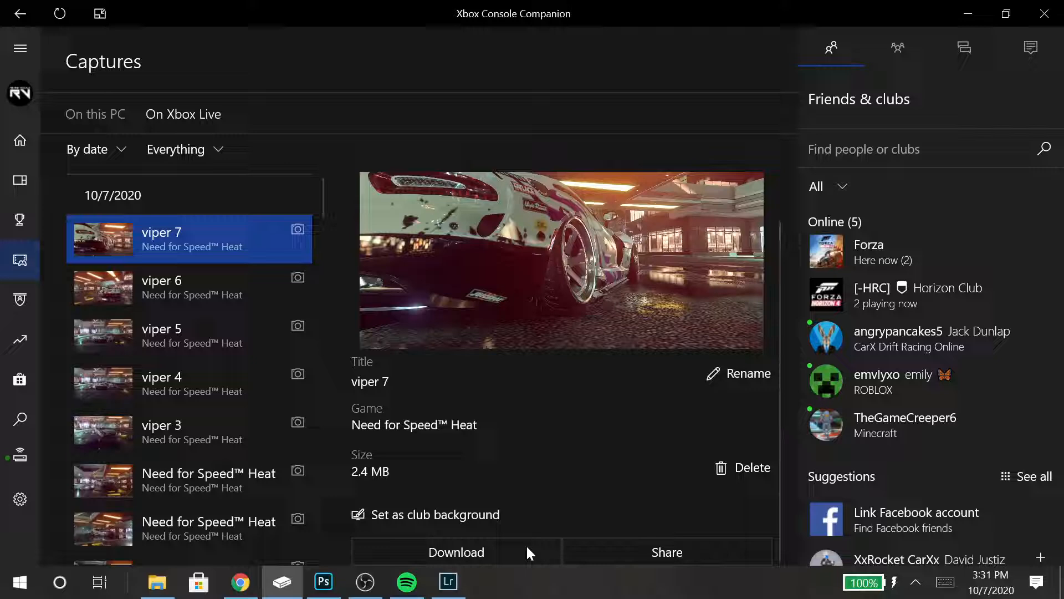
- Close Xbox Console Companion and close the m5 4 blur added.png image in Photoshop
left_click(1047, 11)
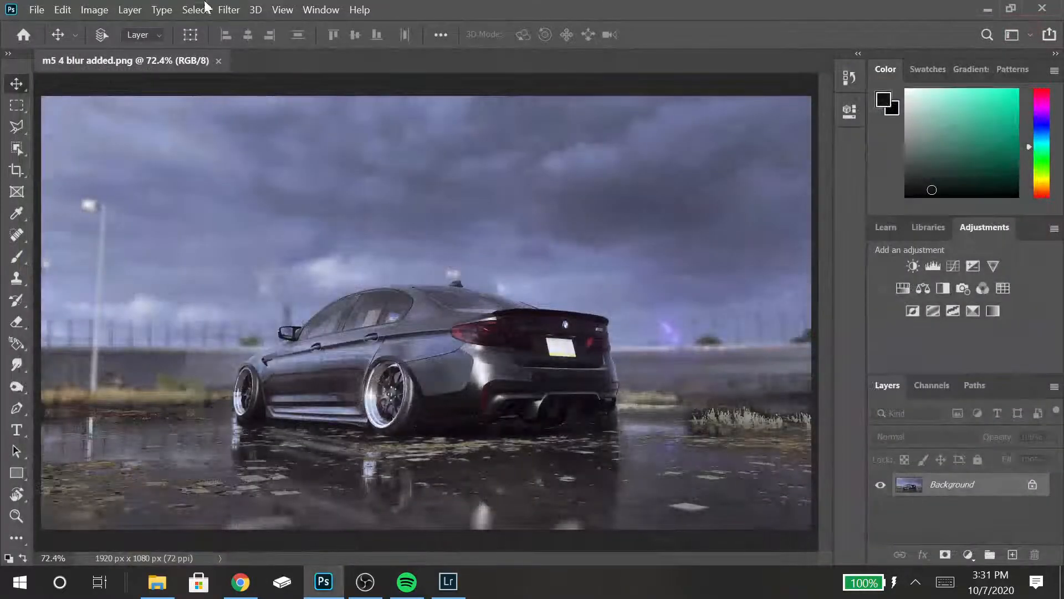
left_click(220, 62)
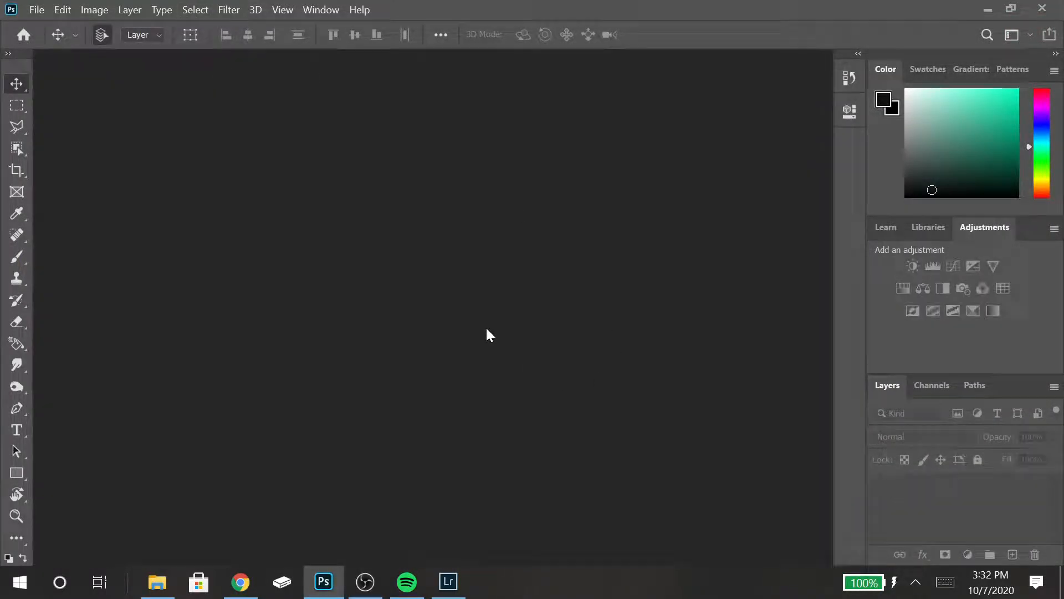
- Open the seven images viper 1 through viper 7 from the Captures folder under Videos, leaving out viper 2x side raw
key("ctrl+o")
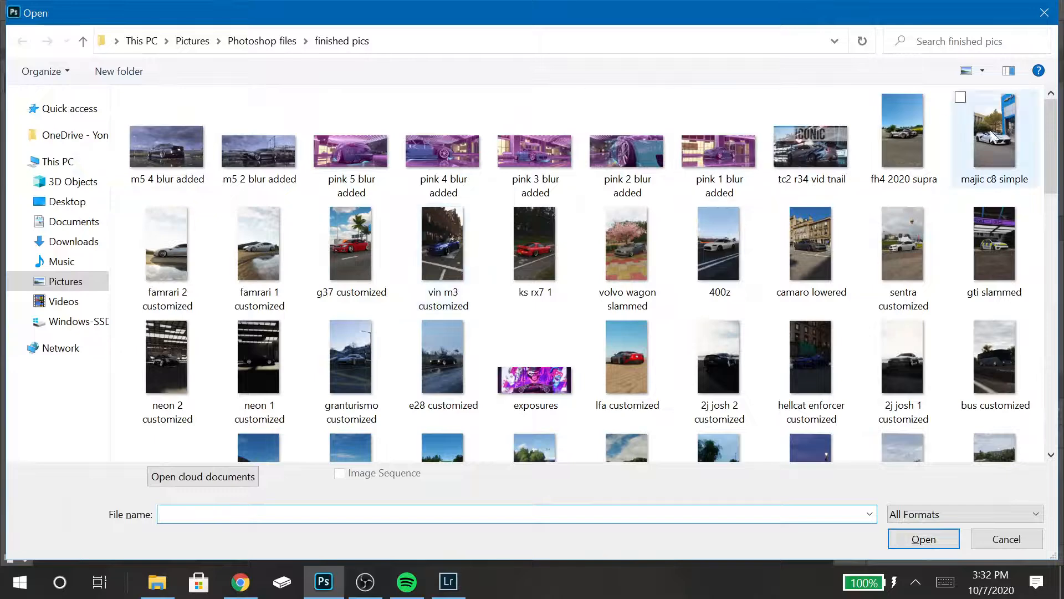
left_click(23, 301)
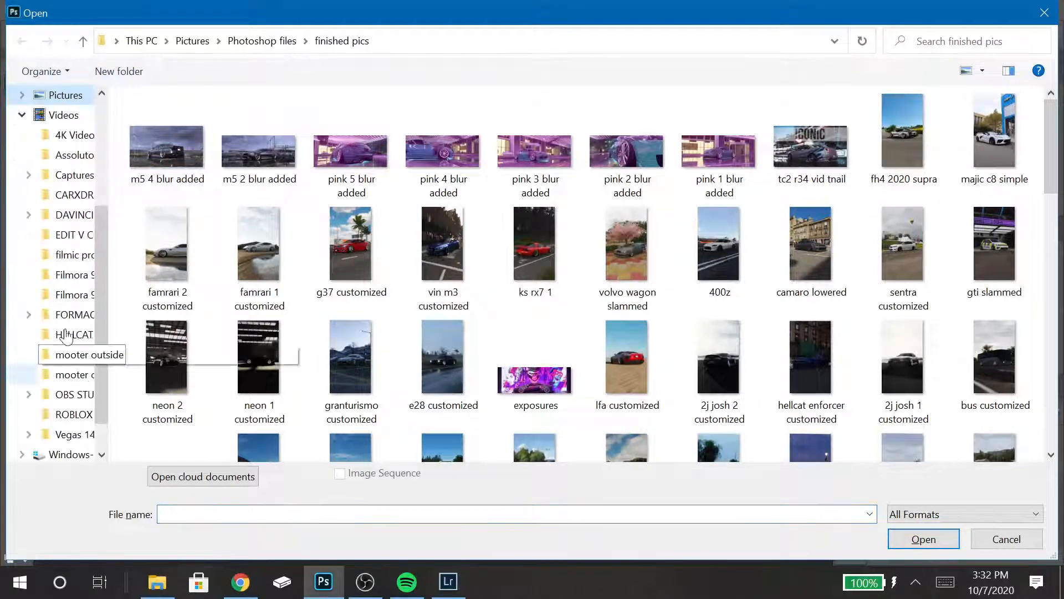
left_click(65, 177)
left_click(22, 115)
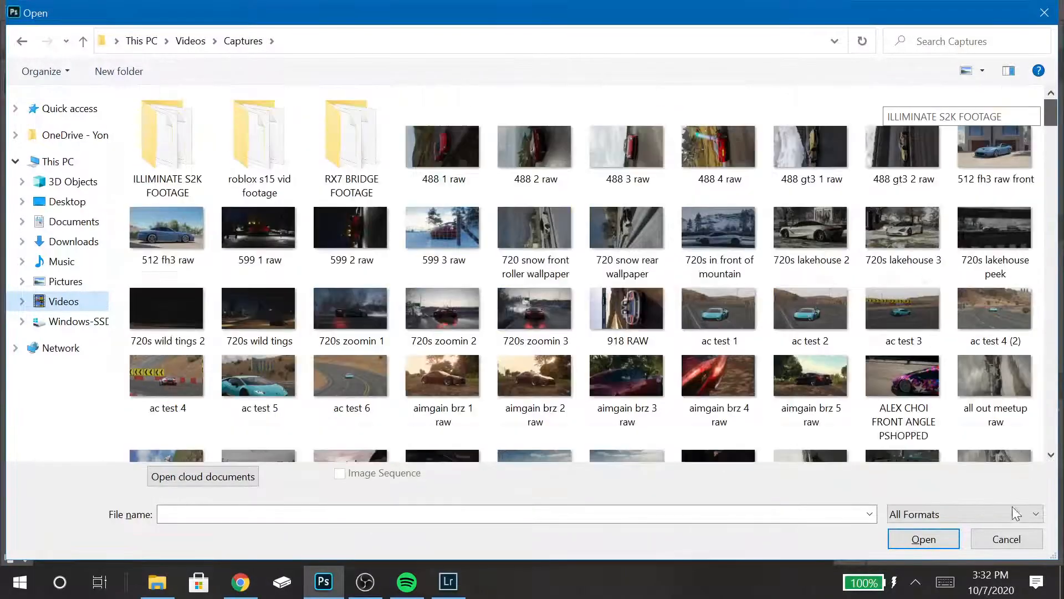
left_click_drag(1051, 109, 1042, 422)
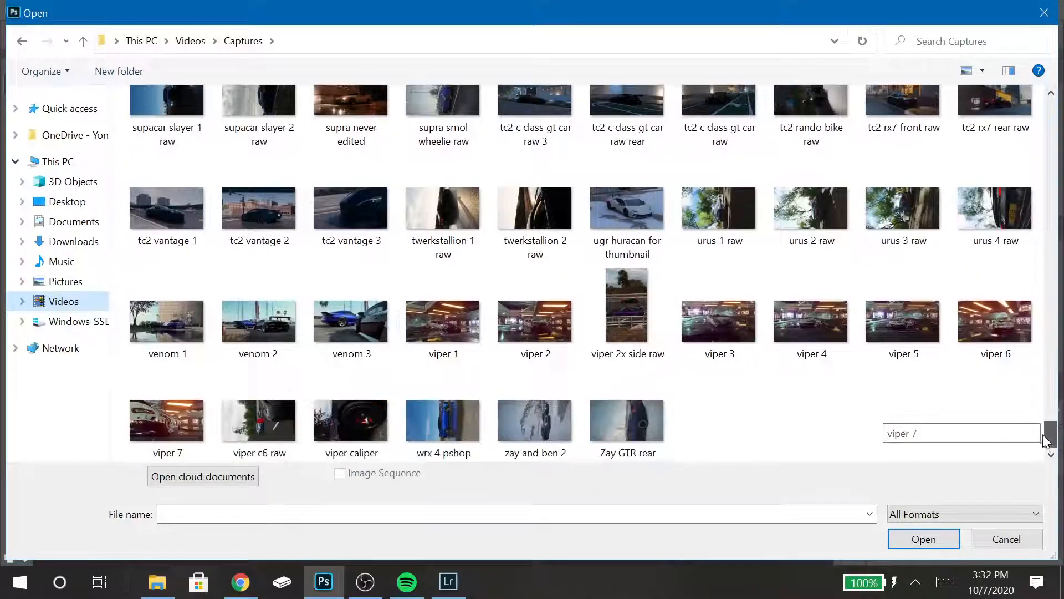
scroll(998, 402, "down", 1)
left_click_drag(1014, 395, 742, 336)
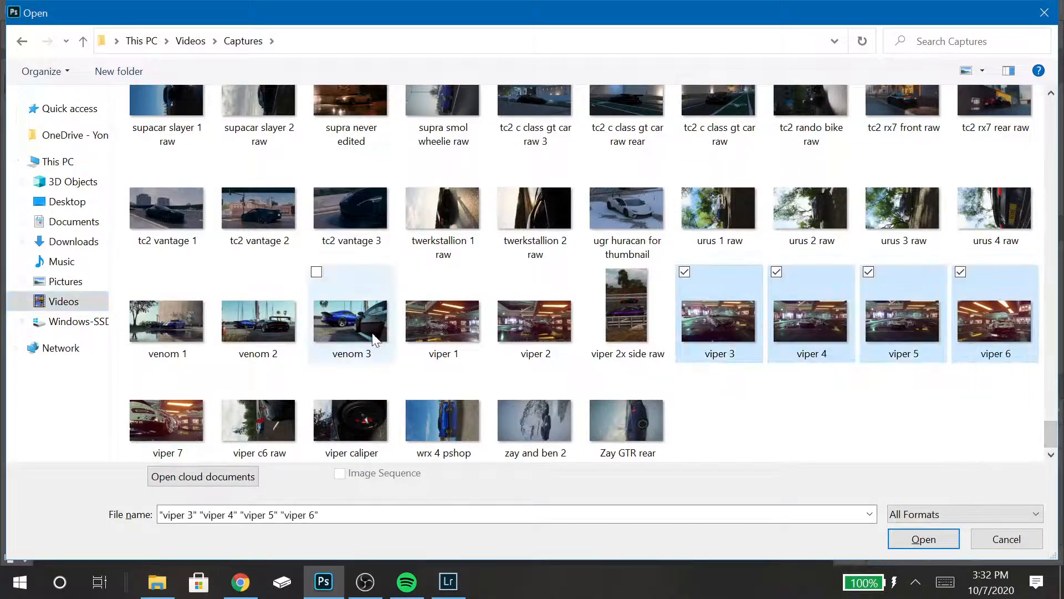
left_click(408, 272)
left_click(501, 272)
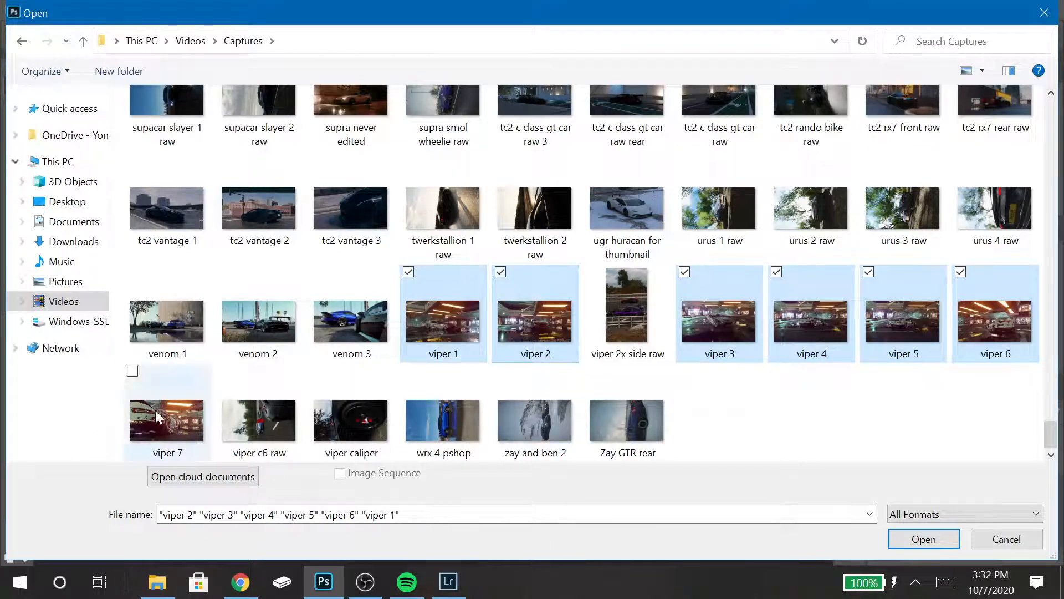
left_click(133, 370)
left_click(901, 539)
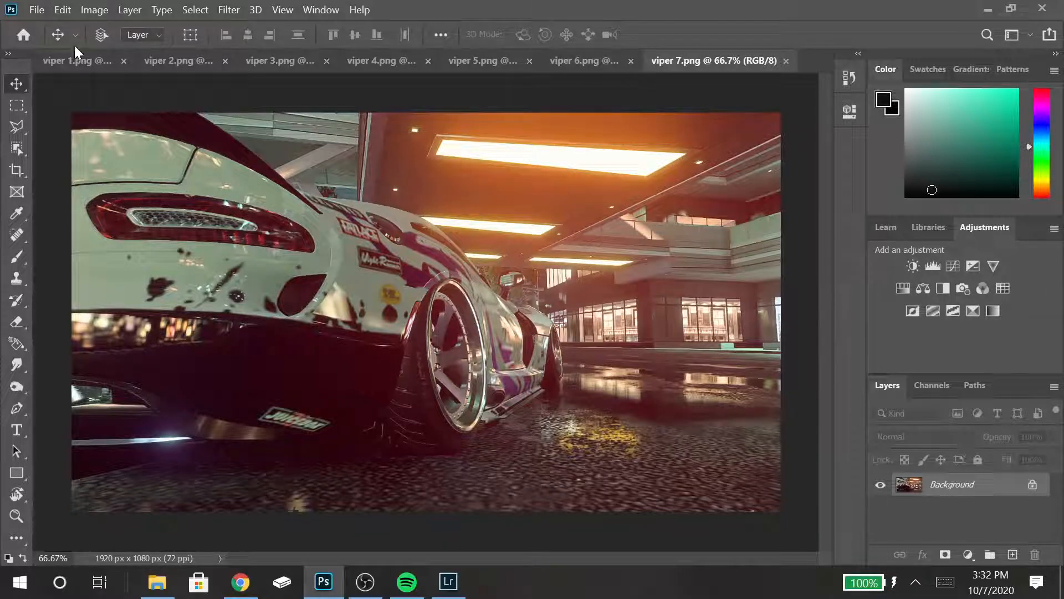
- Compare the viper 1.png and viper 2.png images, finishing on viper 1.png
left_click(65, 59)
left_click(212, 60)
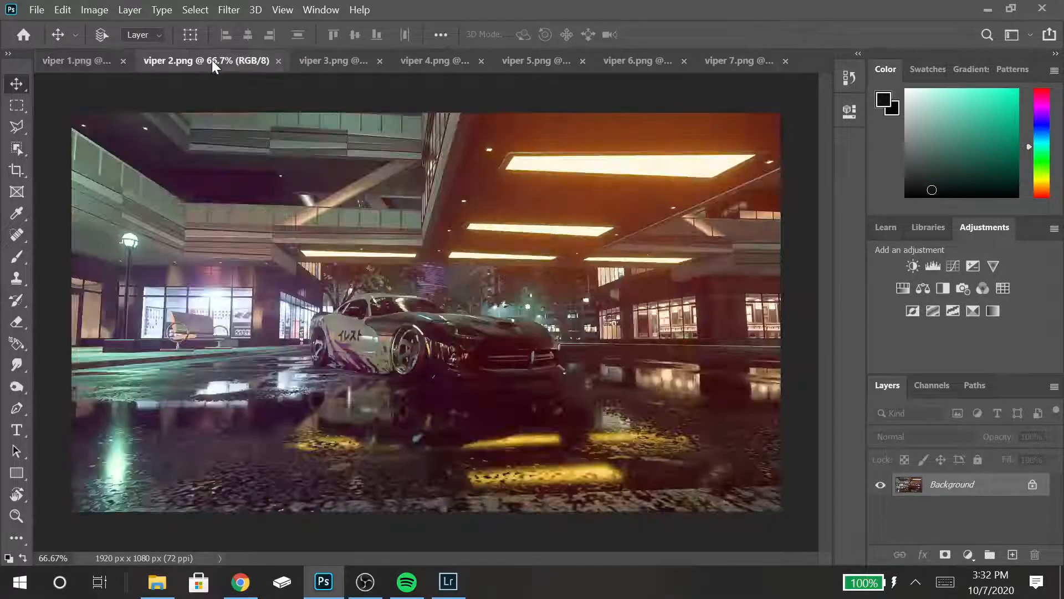
left_click(103, 62)
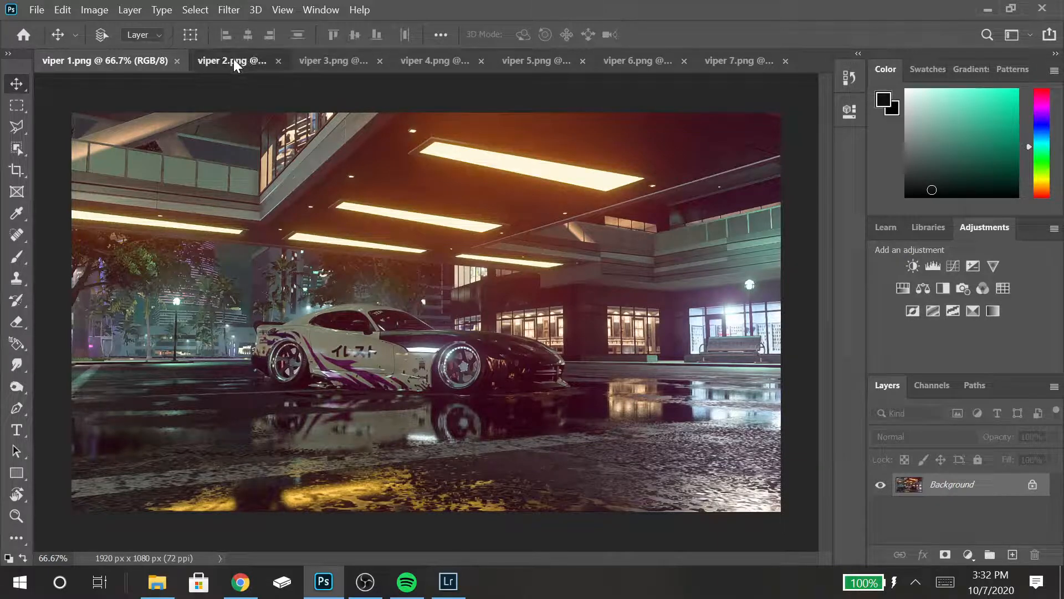
left_click(234, 60)
left_click(84, 64)
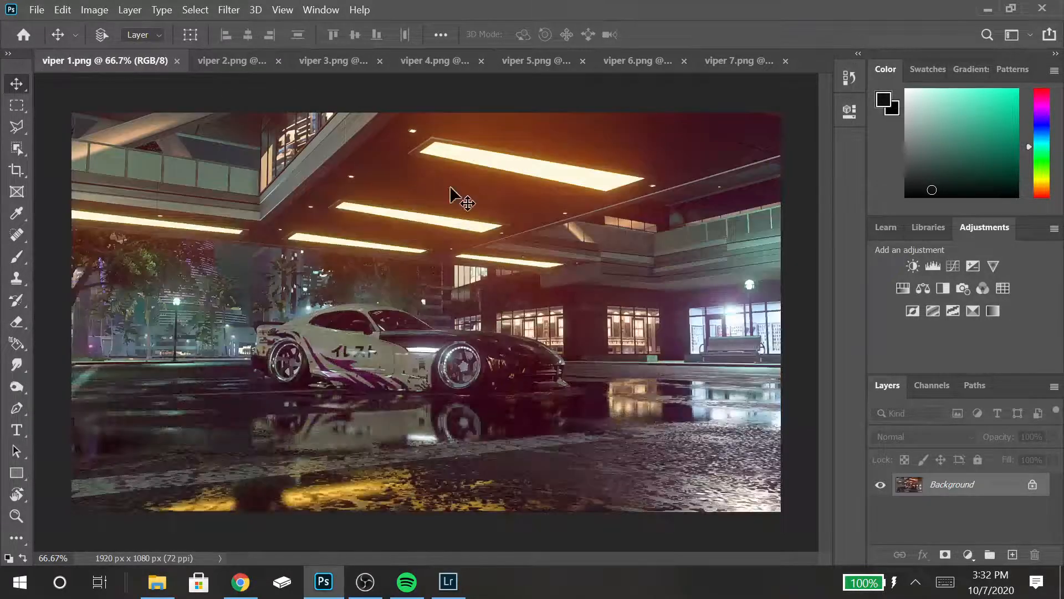
- Try a 21:9 crop on viper 1.png and compare it with the uncropped image, finishing on the uncropped version
key("c")
key("Return")
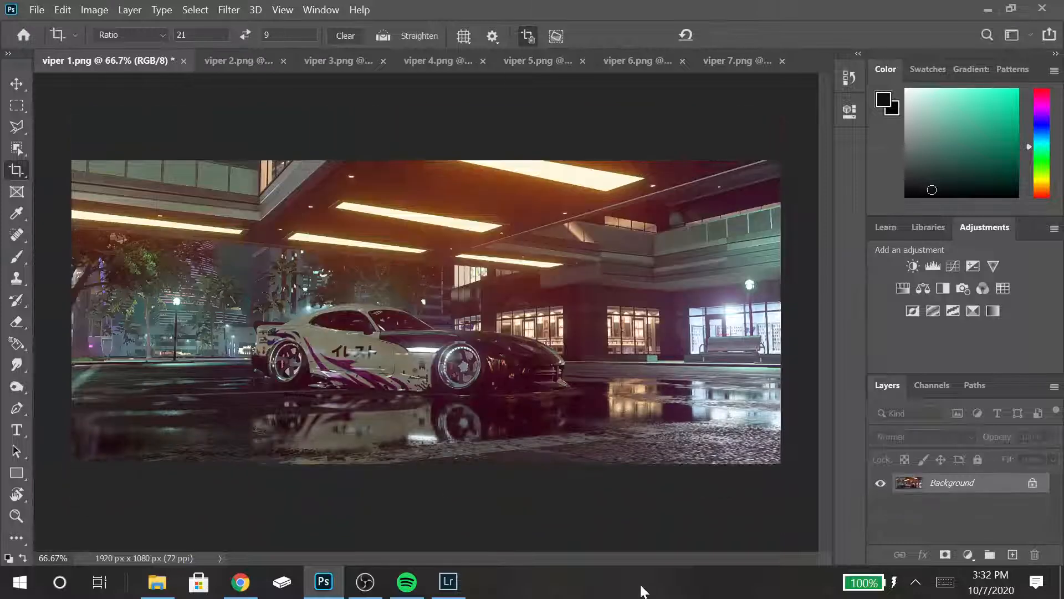
key("ctrl+z")
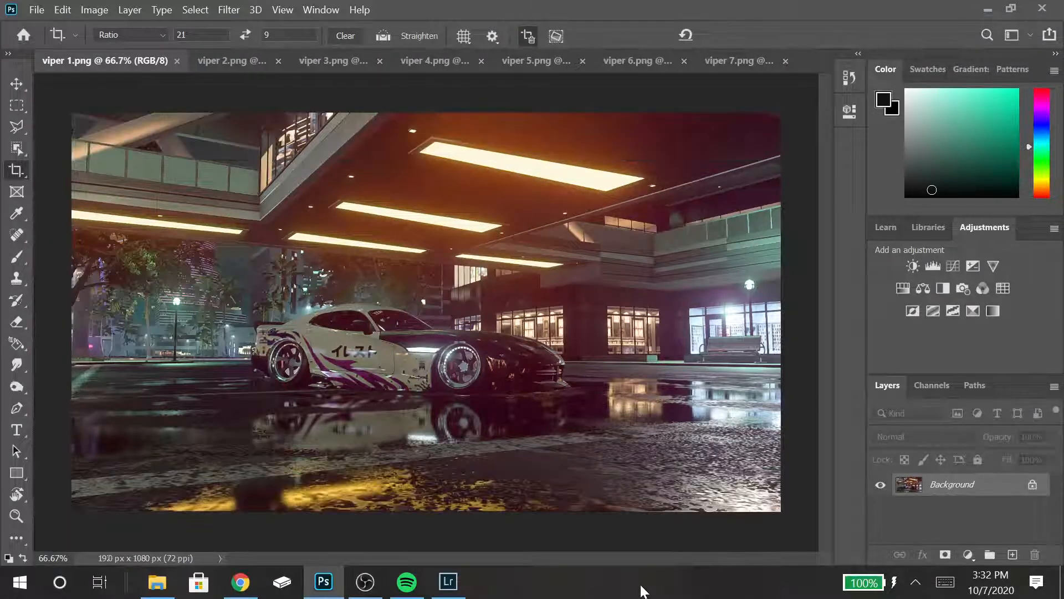
key("ctrl+shift+z")
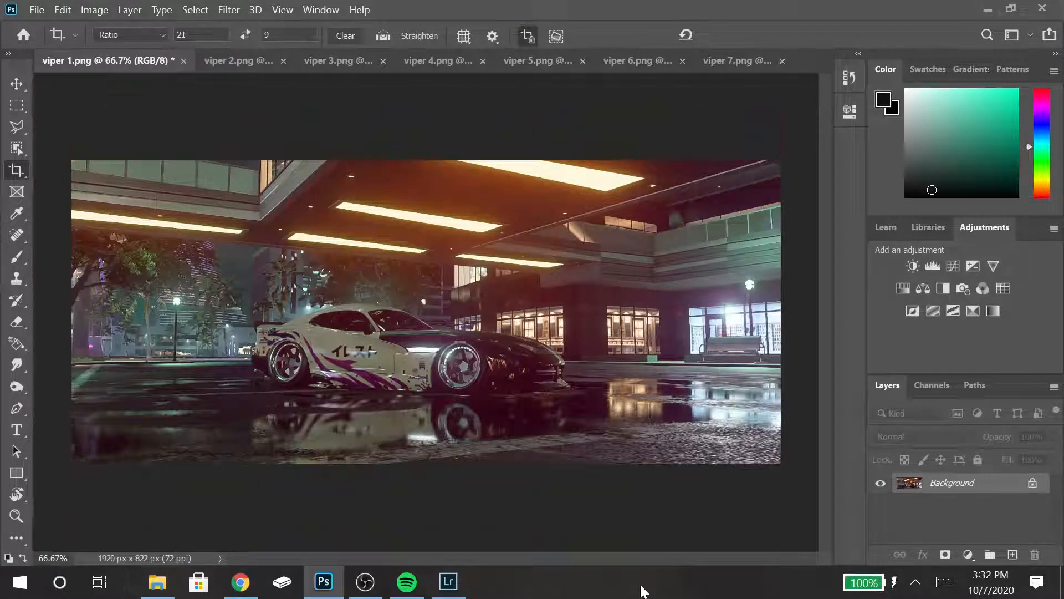
key("ctrl+z")
key("ctrl+shift+z")
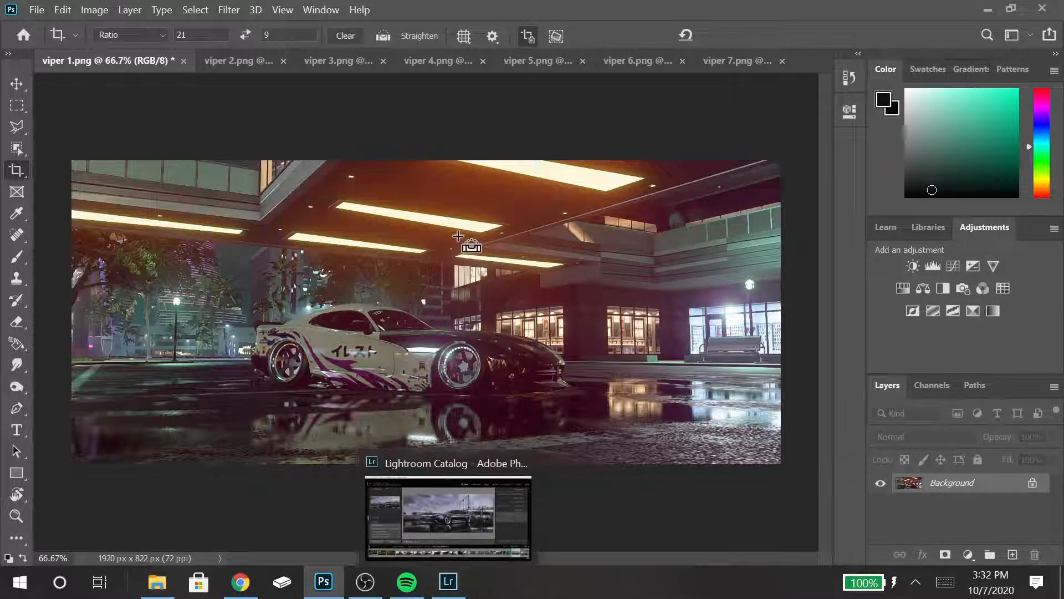
key("ctrl+z")
- Try the 21:9 crop on viper 1.png once more with the car slightly lower in the frame, and undo it
left_click(317, 336)
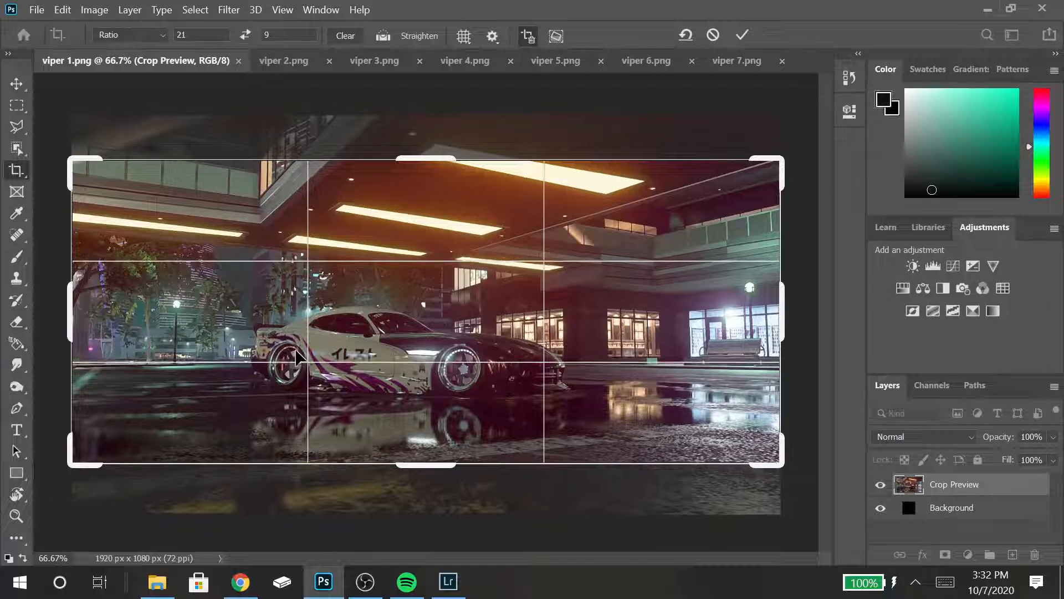
key("Return")
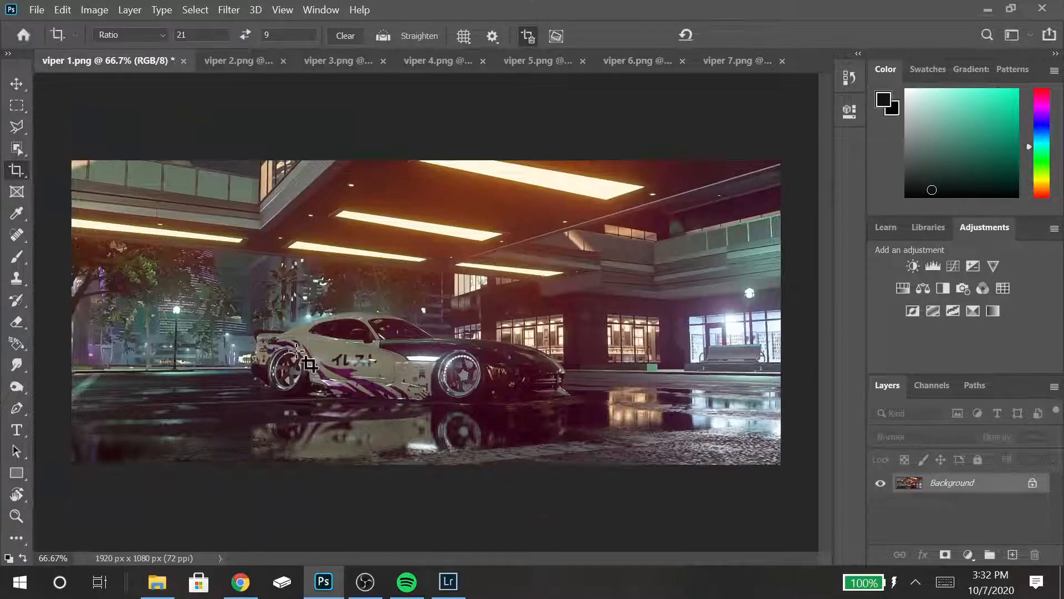
key("ctrl+z")
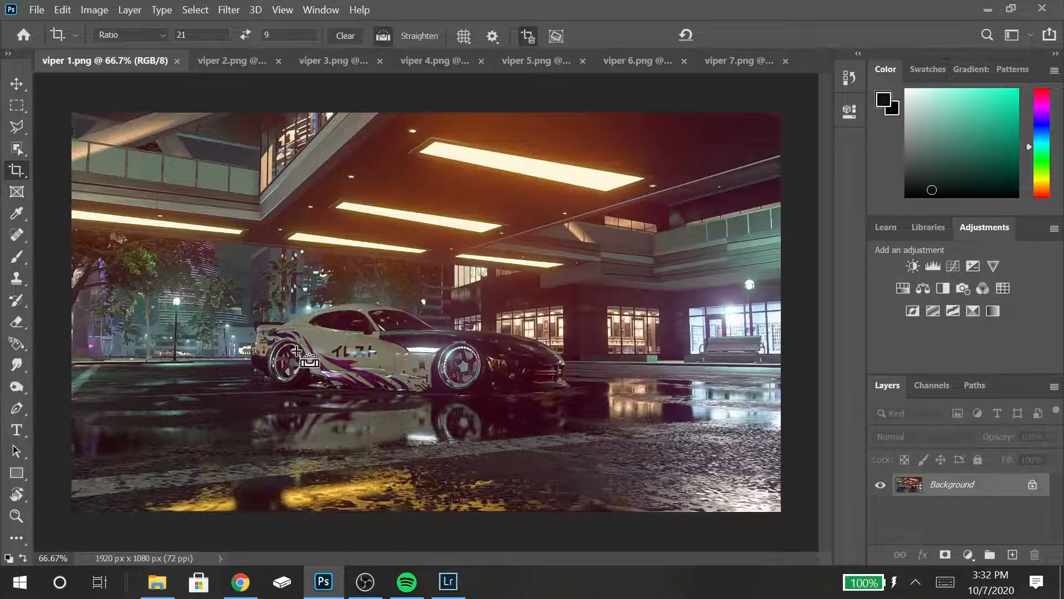
- Compare viper 1.png with and without the 21:9 crop several times, finishing on the uncropped image
key("ctrl+shift+z")
key("ctrl+z")
key("ctrl+shift+z")
key("ctrl+z")
left_click(309, 365)
key("Return")
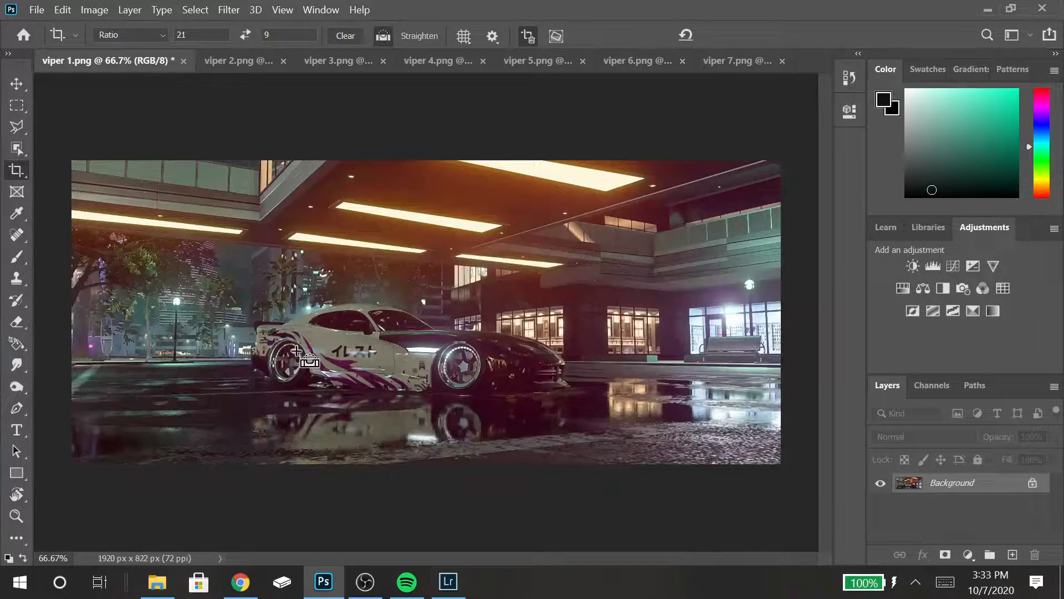
key("ctrl+z")
key("ctrl+shift+z")
left_click(297, 351)
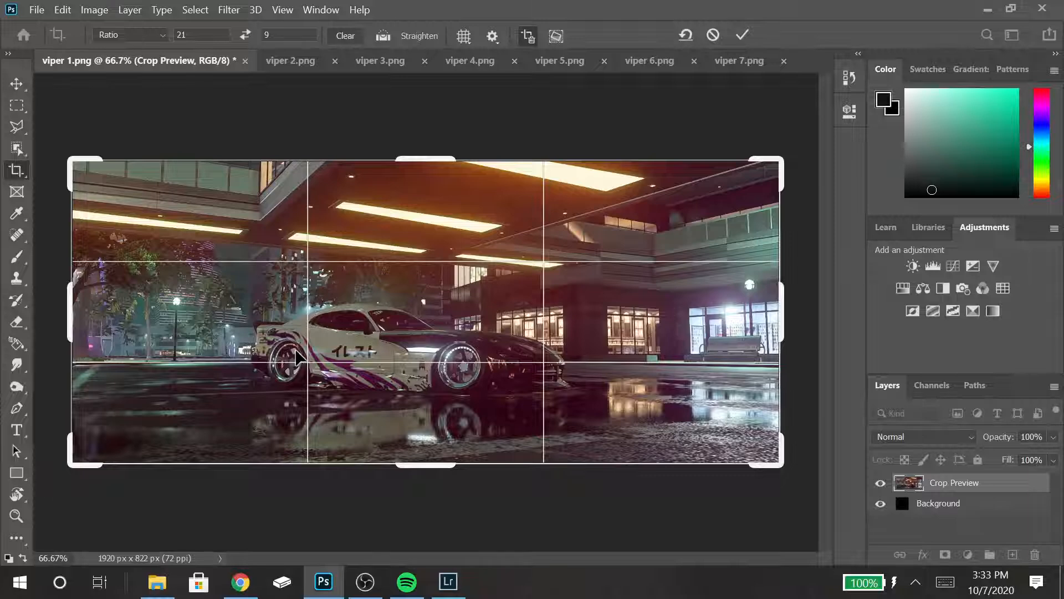
key("Return")
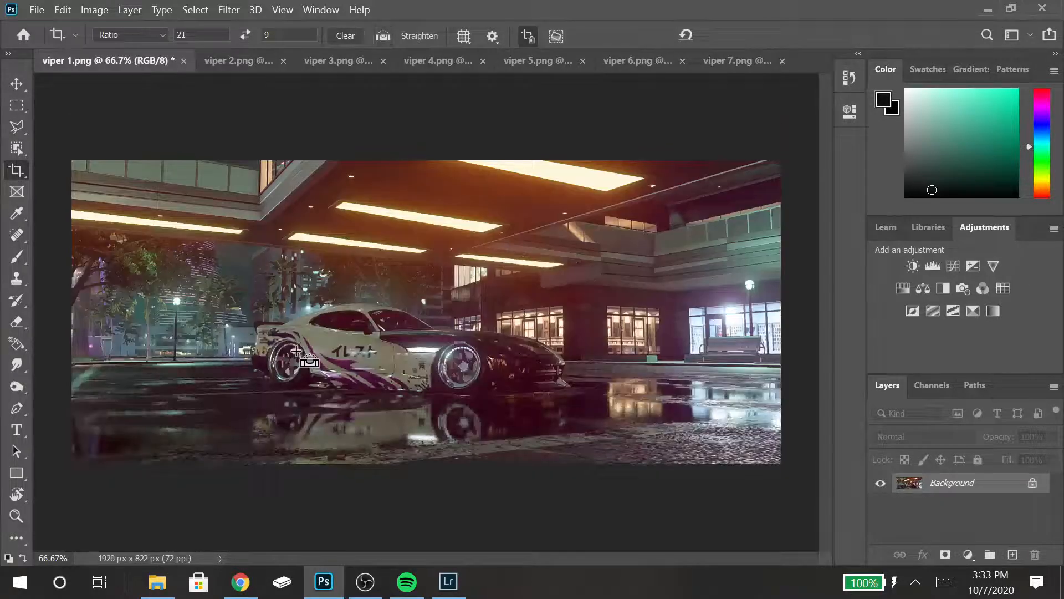
key("ctrl+z")
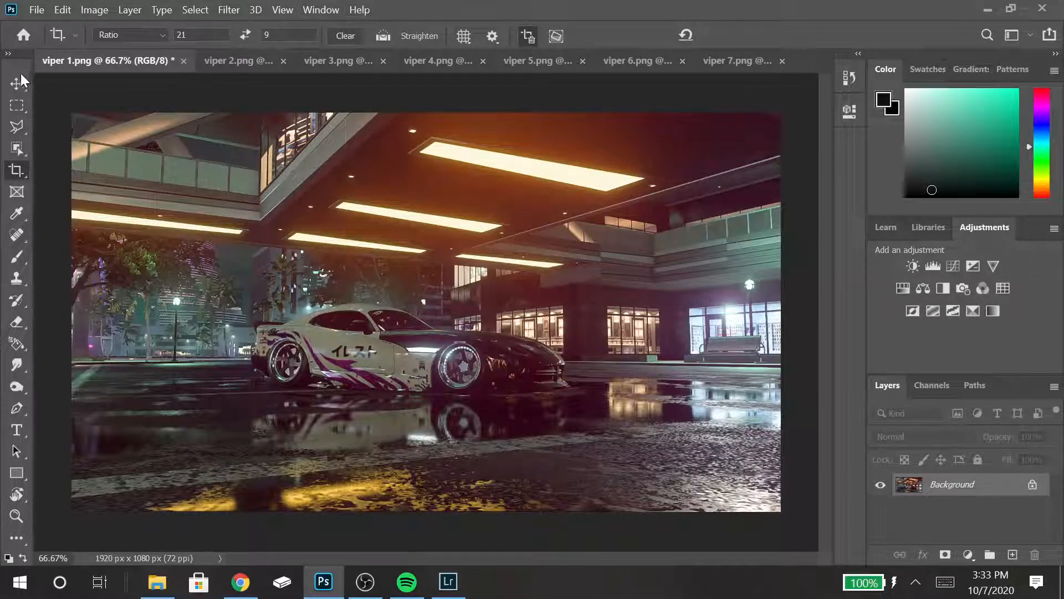
- Start a 15 px Tilt-Shift blur on viper 1.png, extending the sharp area above the image and down below the car
left_click(15, 80)
left_click(225, 10)
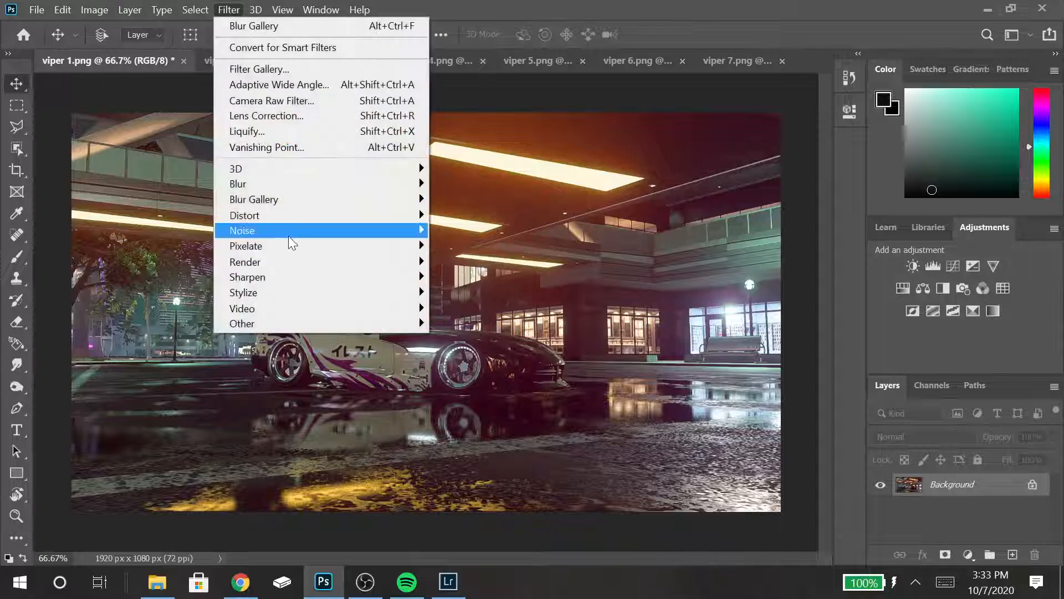
mouse_move(332, 199)
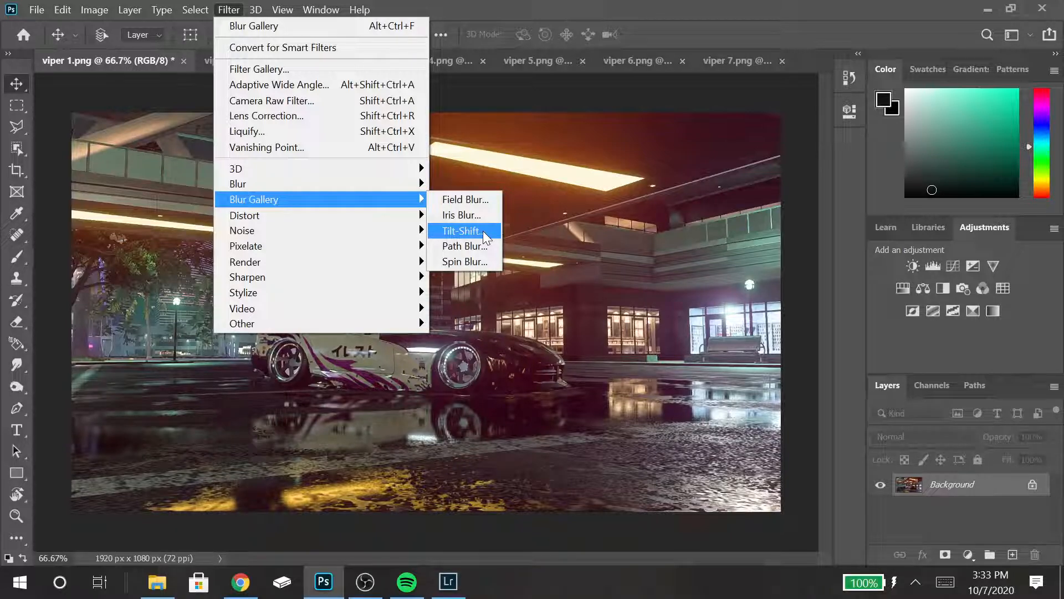
left_click(484, 233)
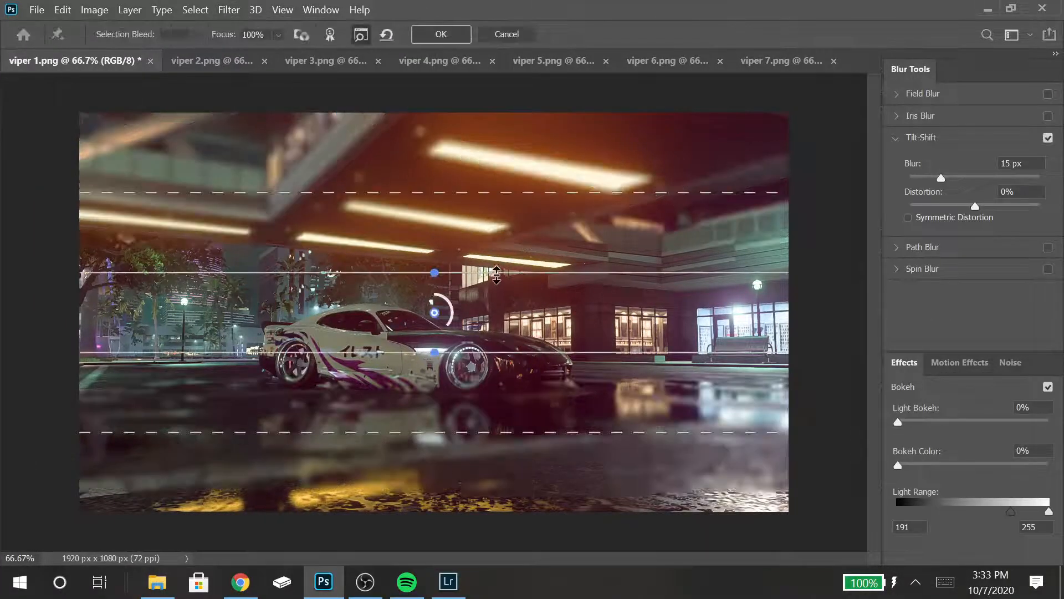
left_click_drag(503, 272, 495, 97)
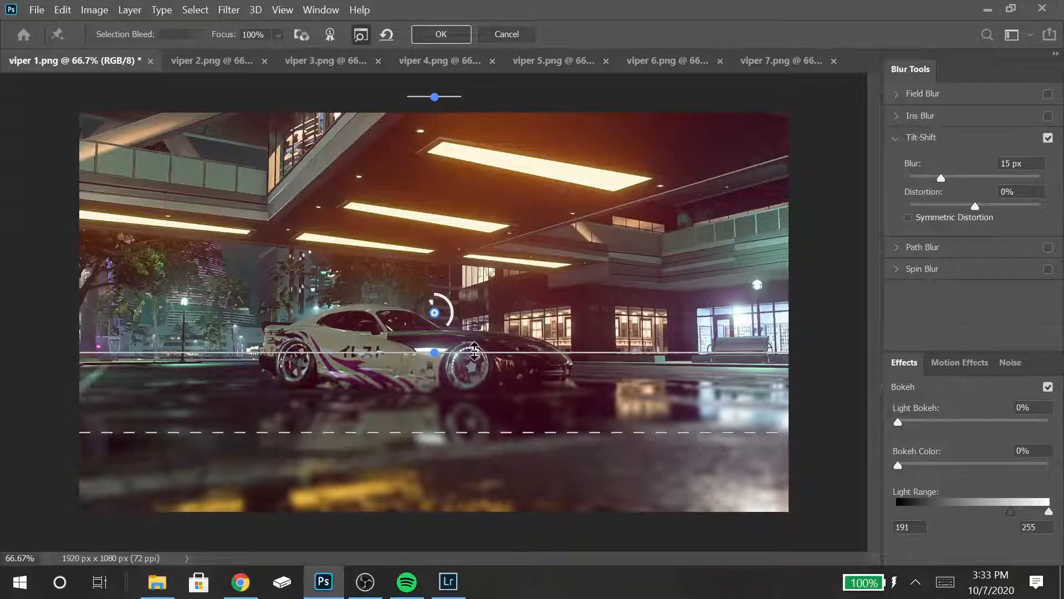
left_click_drag(474, 352, 470, 440)
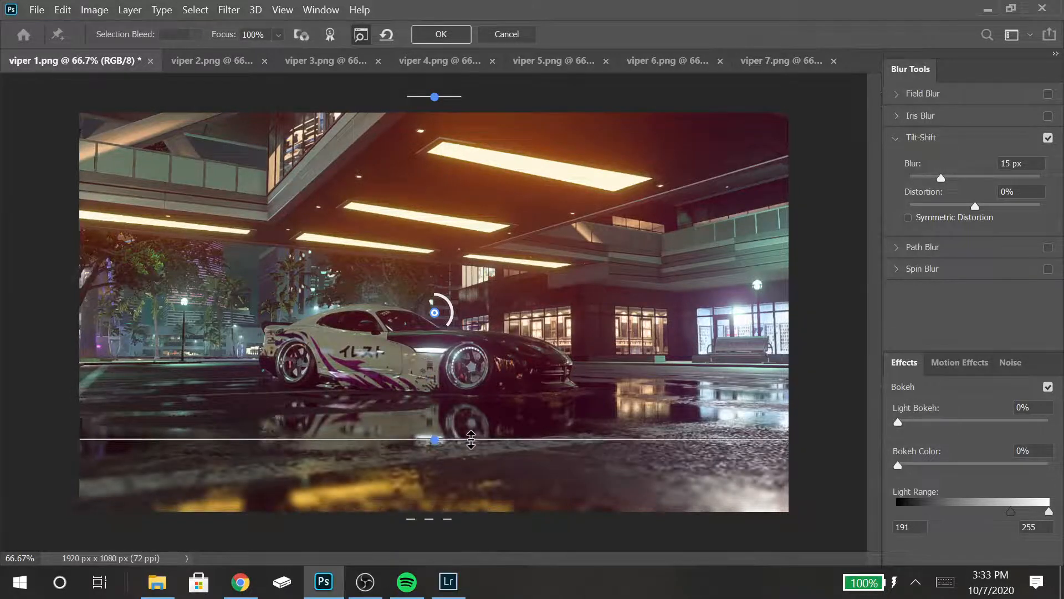
- Adjust the lower focus and transition lines so only the foreground pavement blurs, and apply the Tilt-Shift to the Background layer
mouse_move(429, 519)
left_mouse_down()
mouse_move(417, 487)
mouse_move(419, 511)
left_mouse_up()
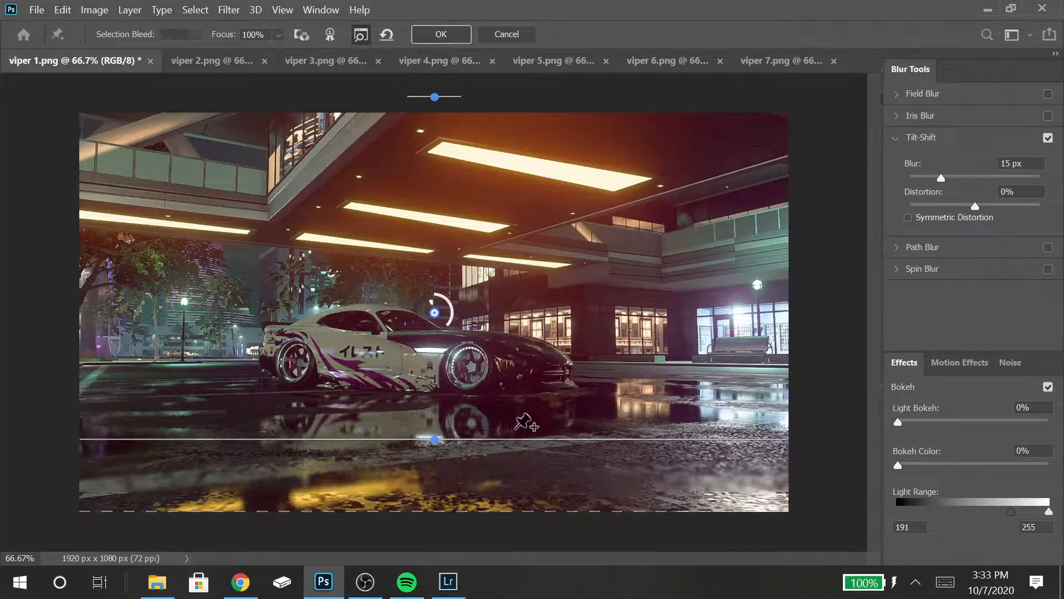
mouse_move(519, 439)
left_mouse_down()
mouse_move(517, 413)
mouse_move(514, 428)
left_mouse_up()
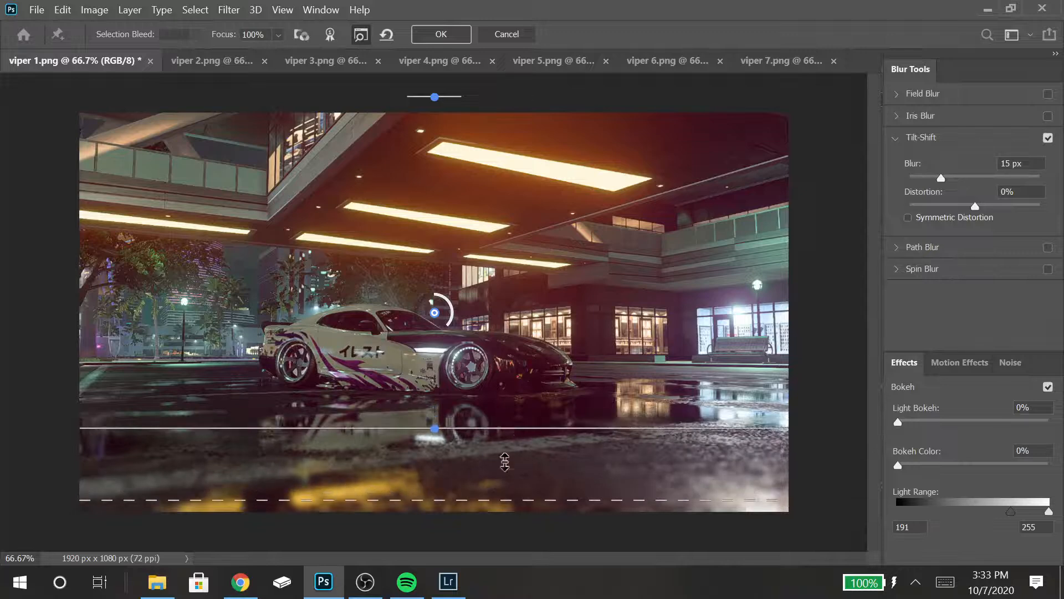
mouse_move(498, 499)
left_mouse_down()
mouse_move(488, 477)
mouse_move(502, 497)
left_mouse_up()
left_click_drag(510, 450, 506, 460)
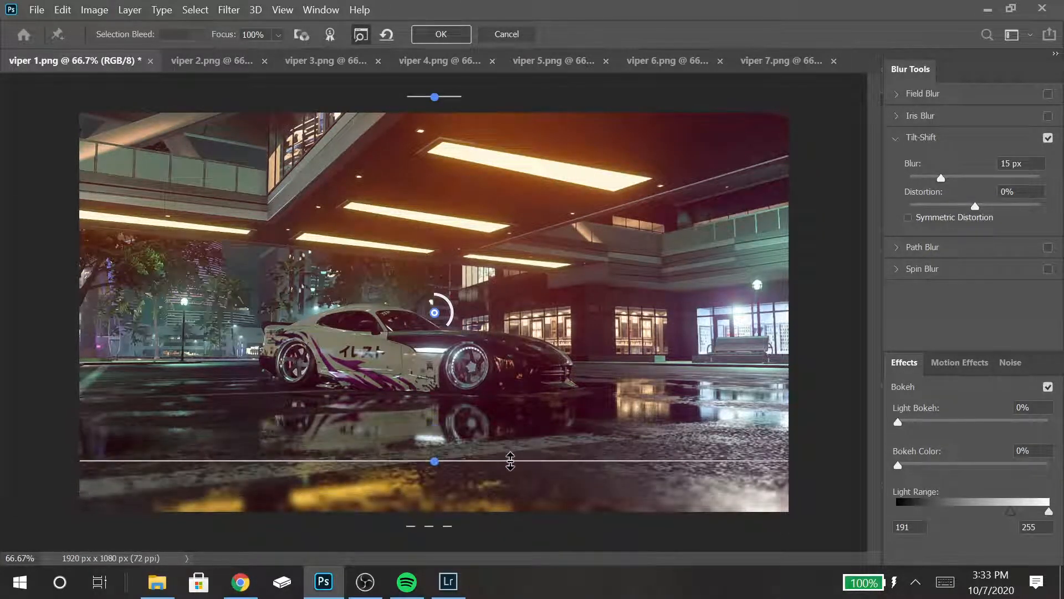
left_click_drag(444, 525, 447, 500)
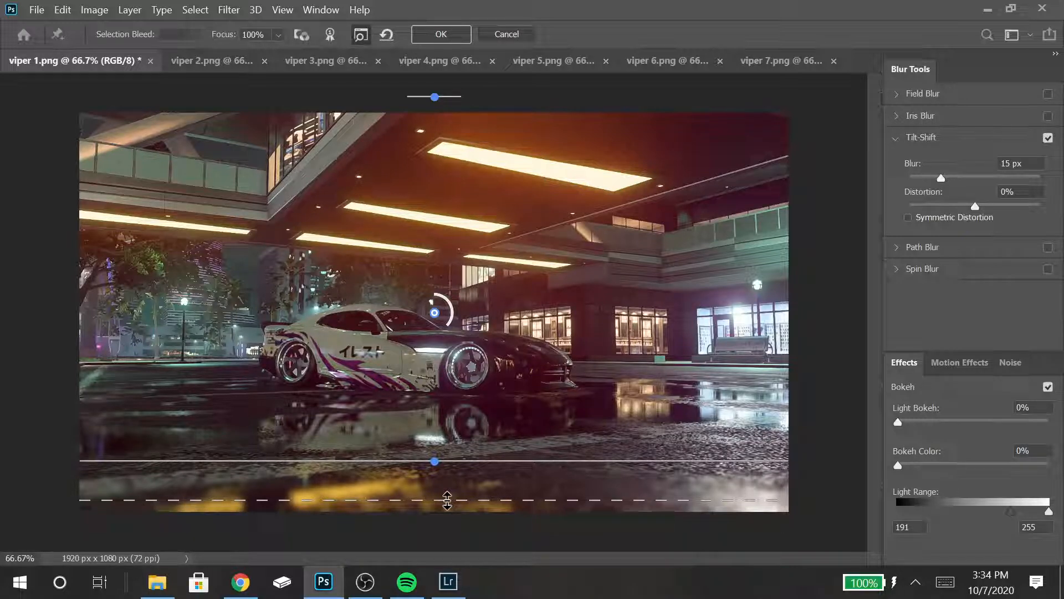
left_click_drag(473, 458, 476, 447)
mouse_move(477, 486)
left_mouse_down()
mouse_move(477, 472)
mouse_move(479, 506)
left_mouse_up()
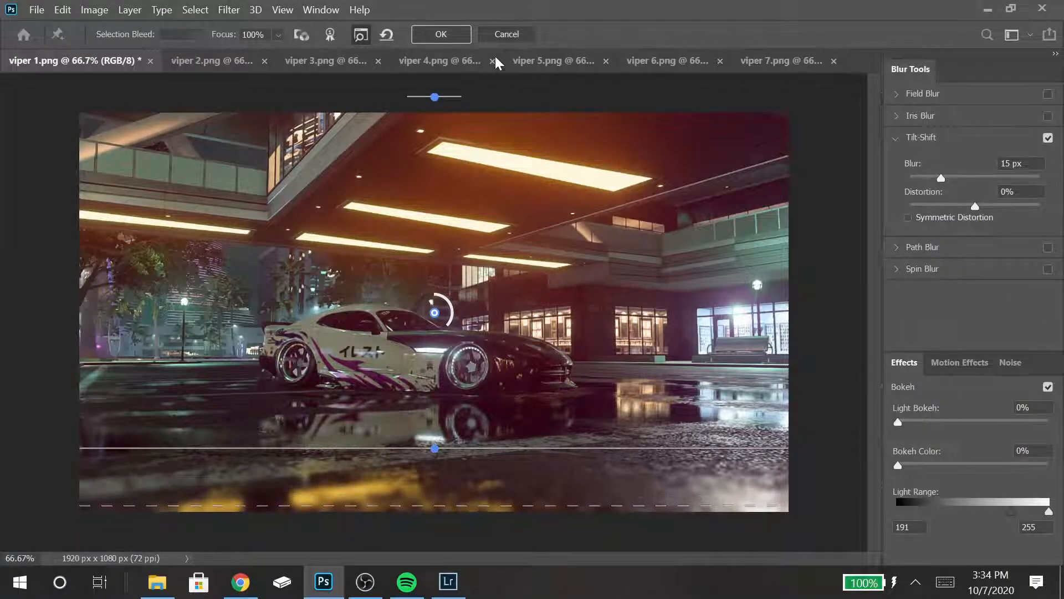
left_click(440, 35)
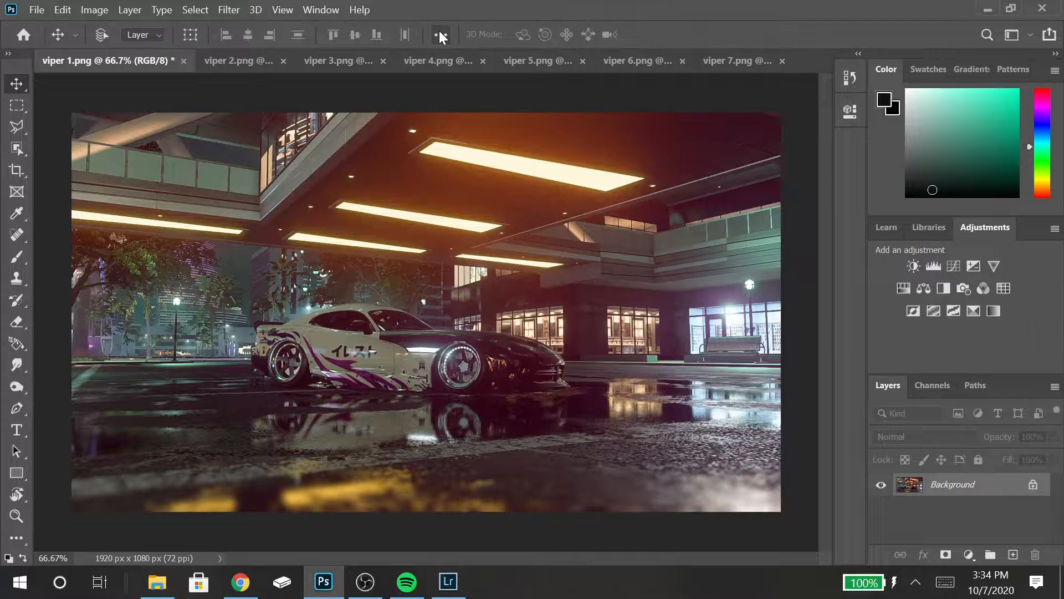
key("ctrl+0")
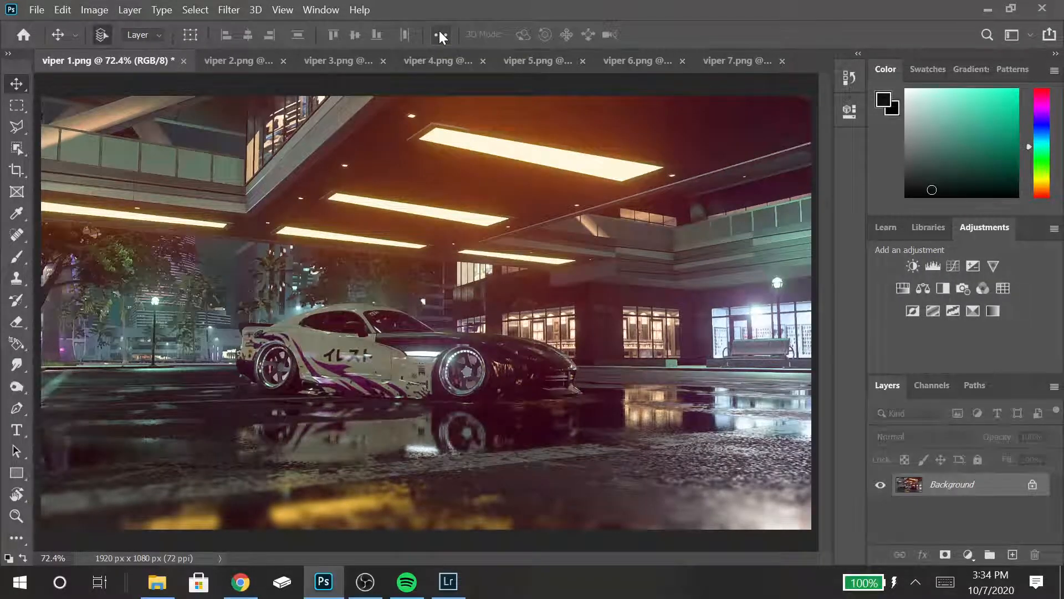
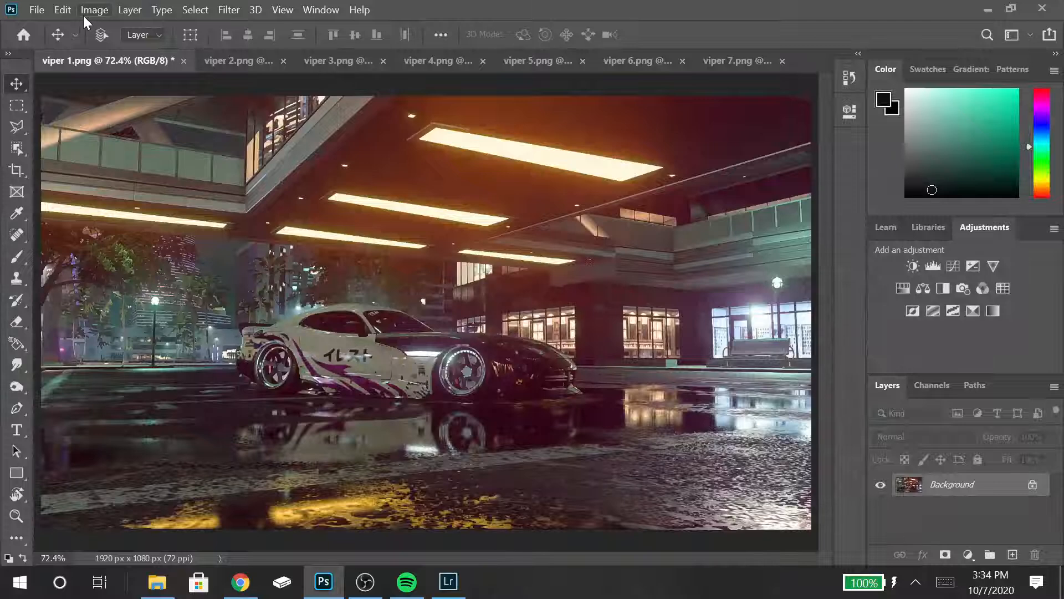
- Duplicate the Background layer of viper 1.png as Background copy
right_click(961, 499)
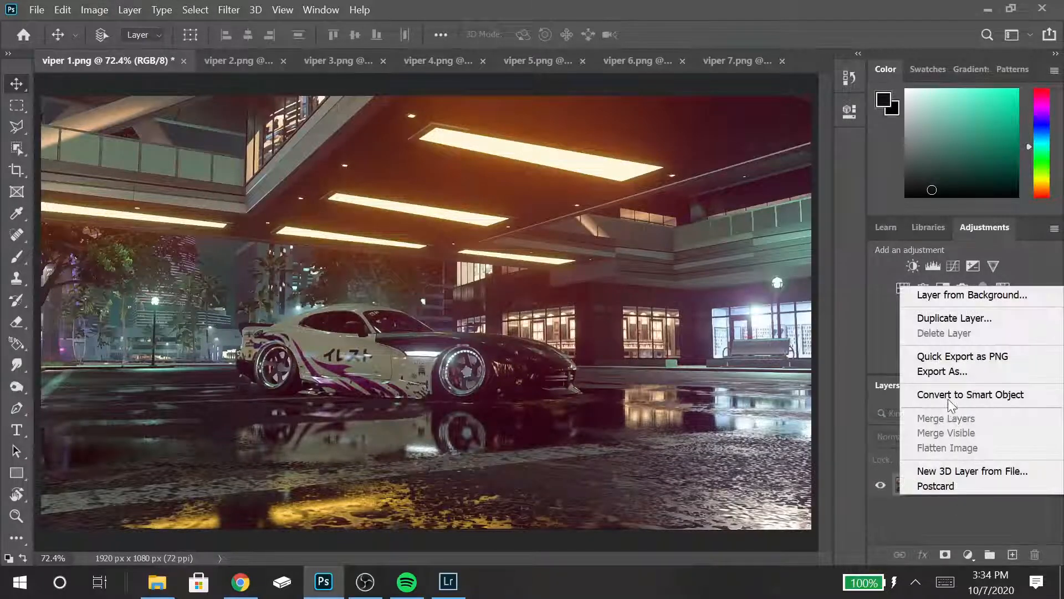
left_click(933, 322)
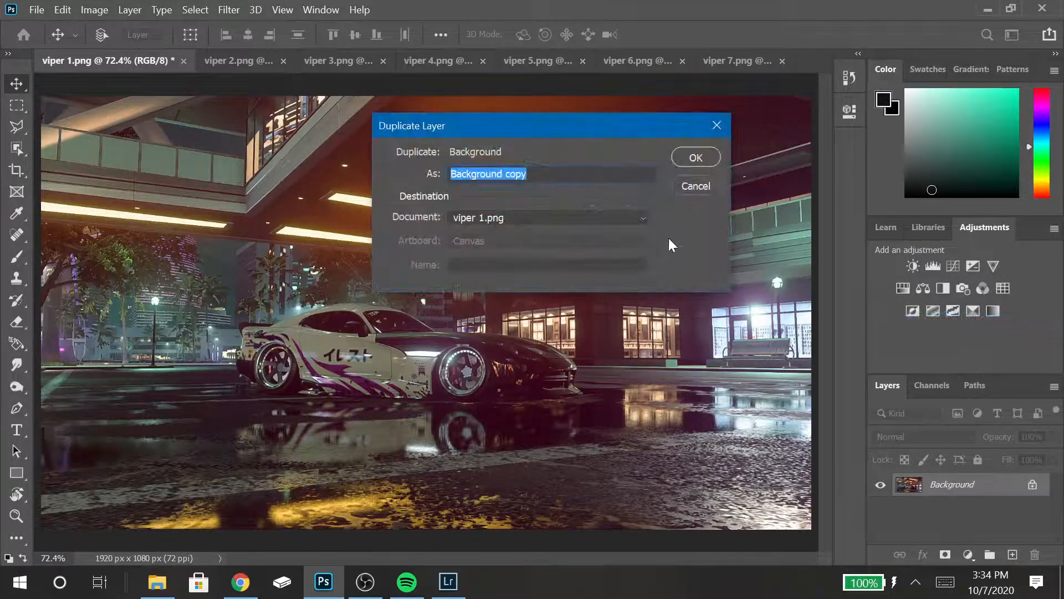
left_click(690, 159)
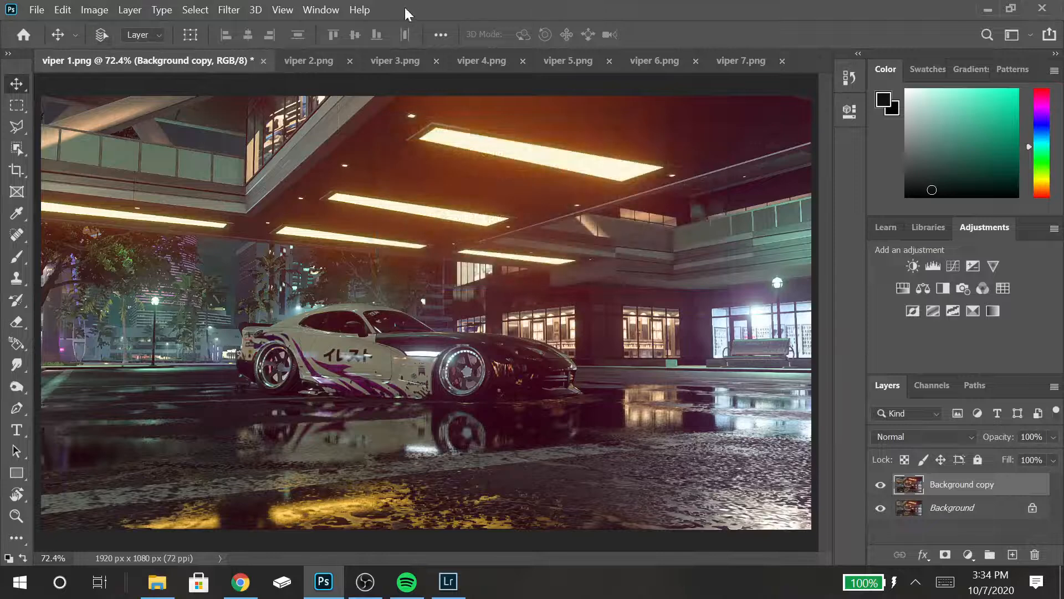
- Apply a 15 px Tilt-Shift blur to only the foreground pavement on the Background copy layer, and activate the Eraser tool
left_click(229, 10)
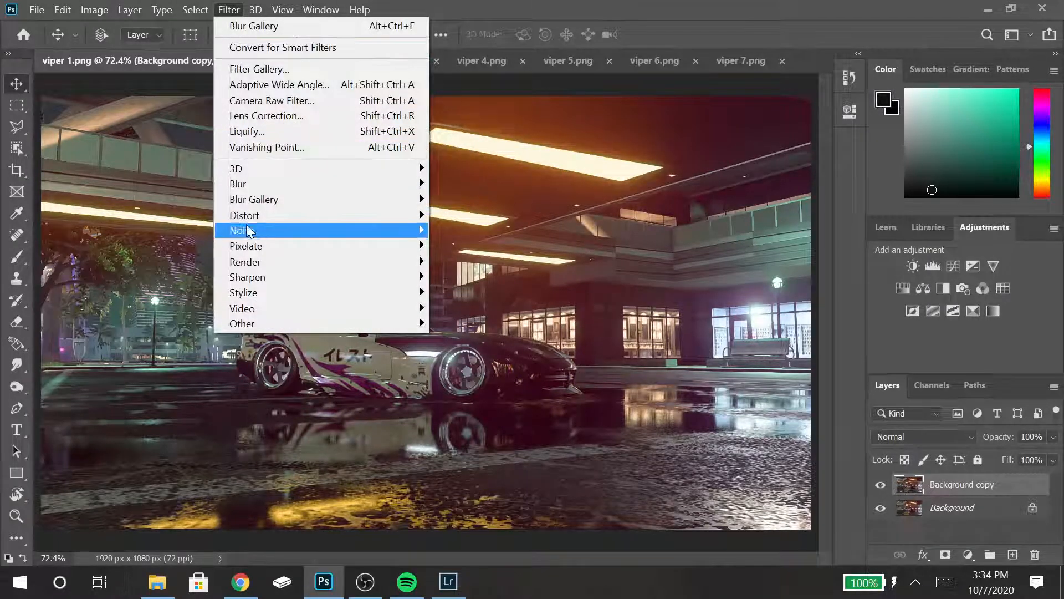
mouse_move(249, 199)
left_click(463, 230)
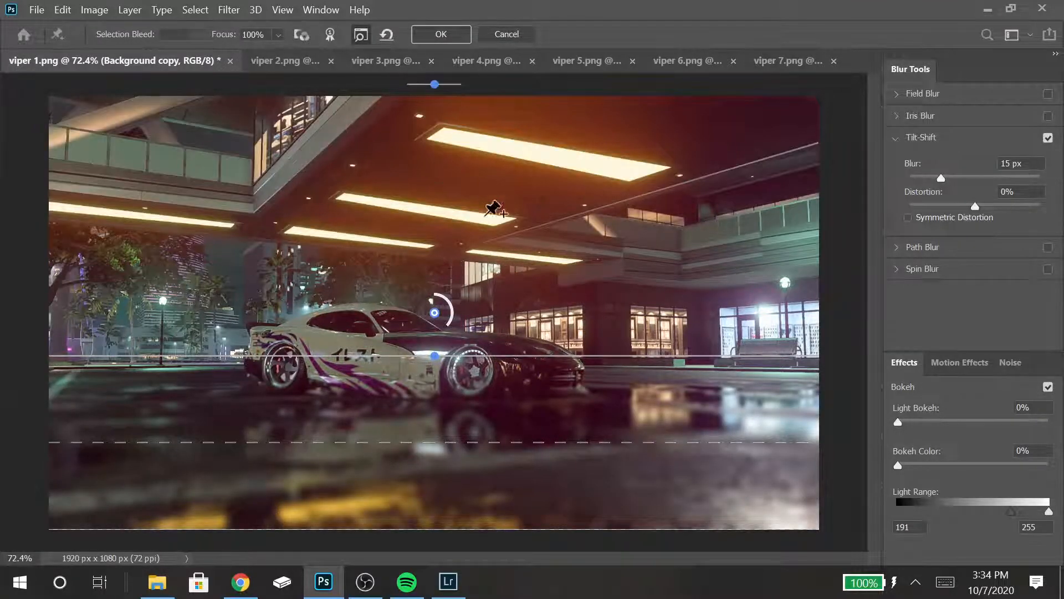
left_click_drag(497, 355, 498, 462)
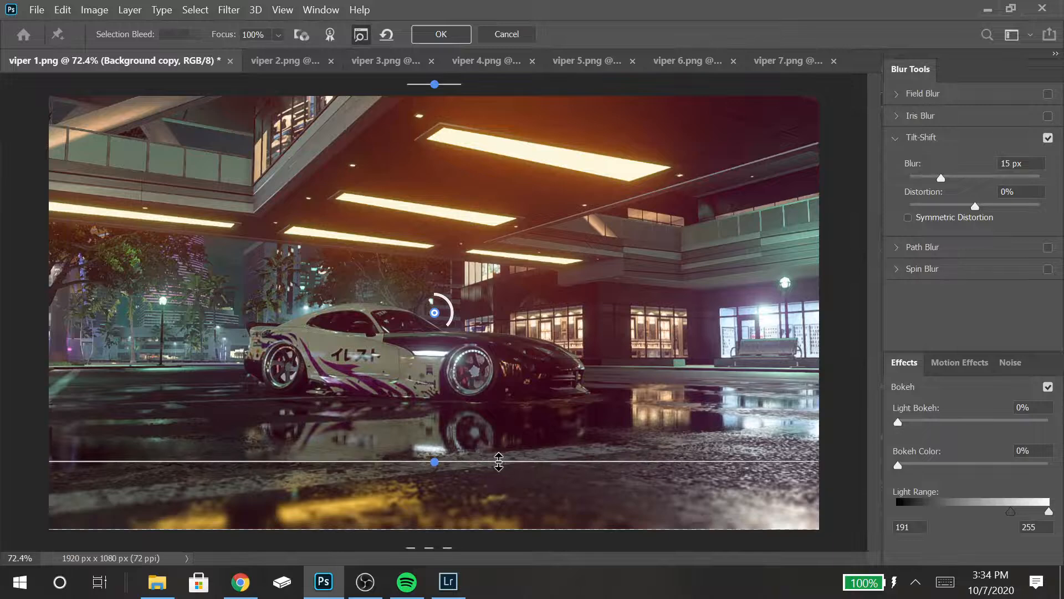
left_click_drag(428, 531, 423, 508)
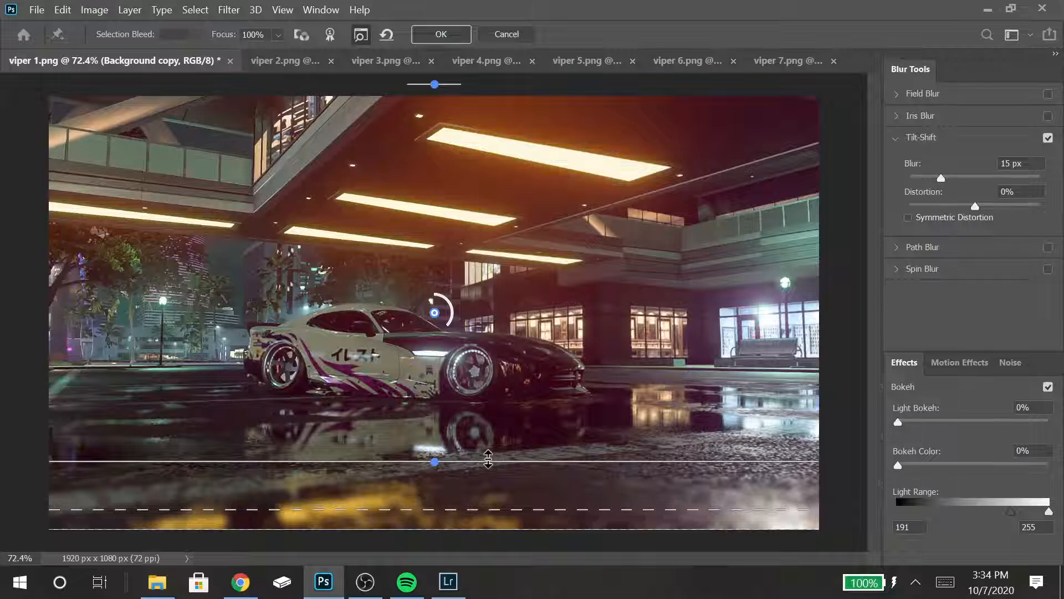
left_click_drag(486, 455, 486, 449)
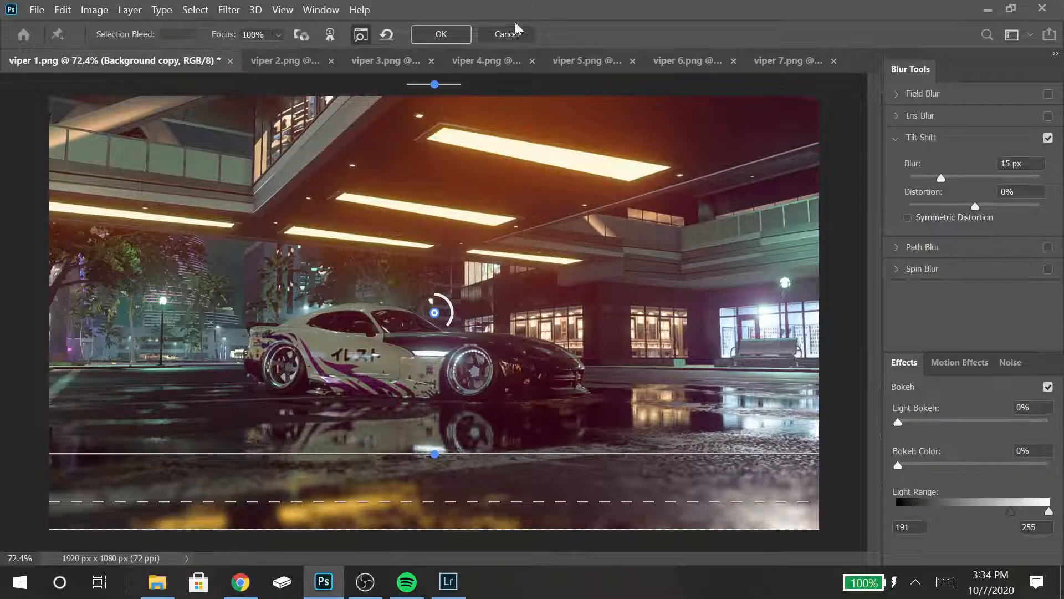
left_click(442, 34)
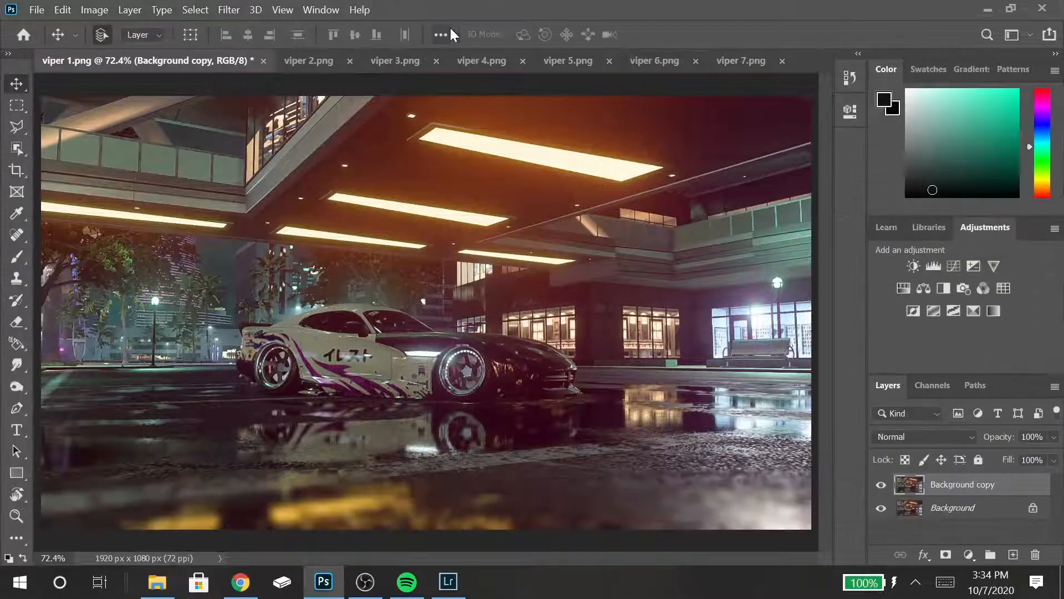
key("e")
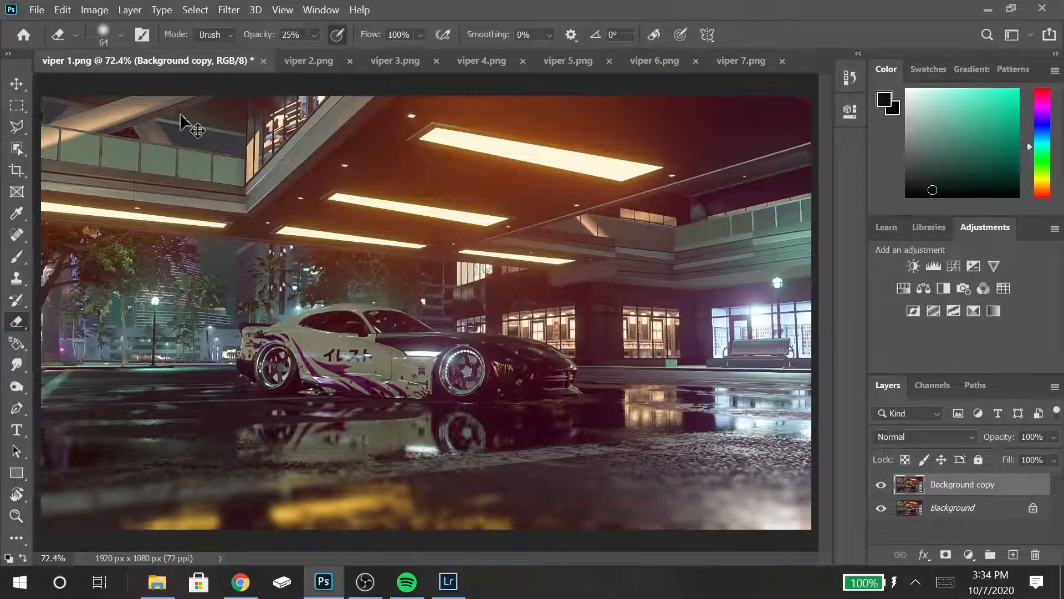
- Switch to Spotify, search for "threat 2" and show all matching songs
left_click(407, 581)
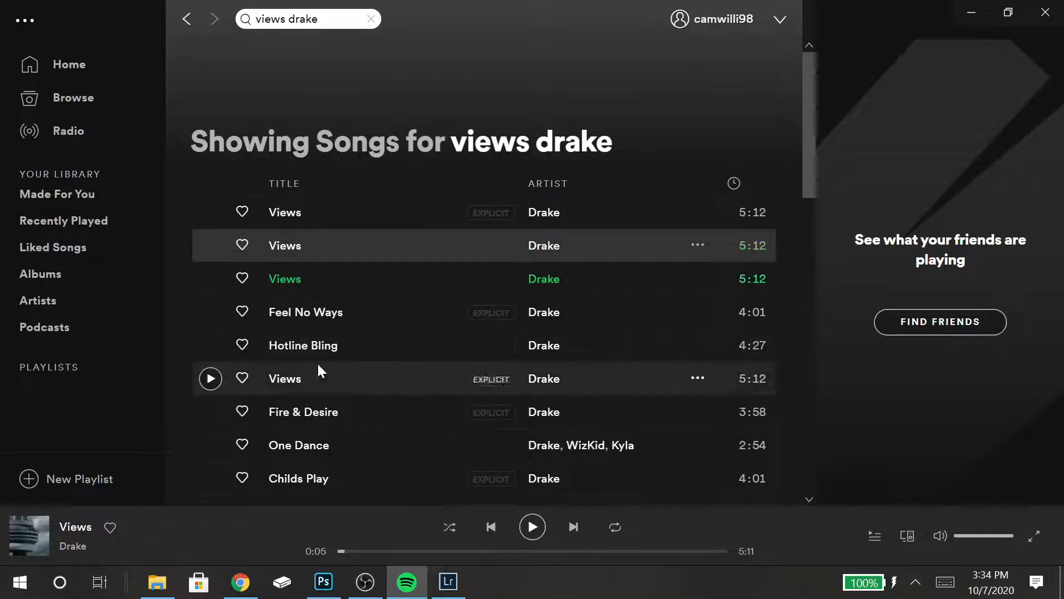
left_click(189, 19)
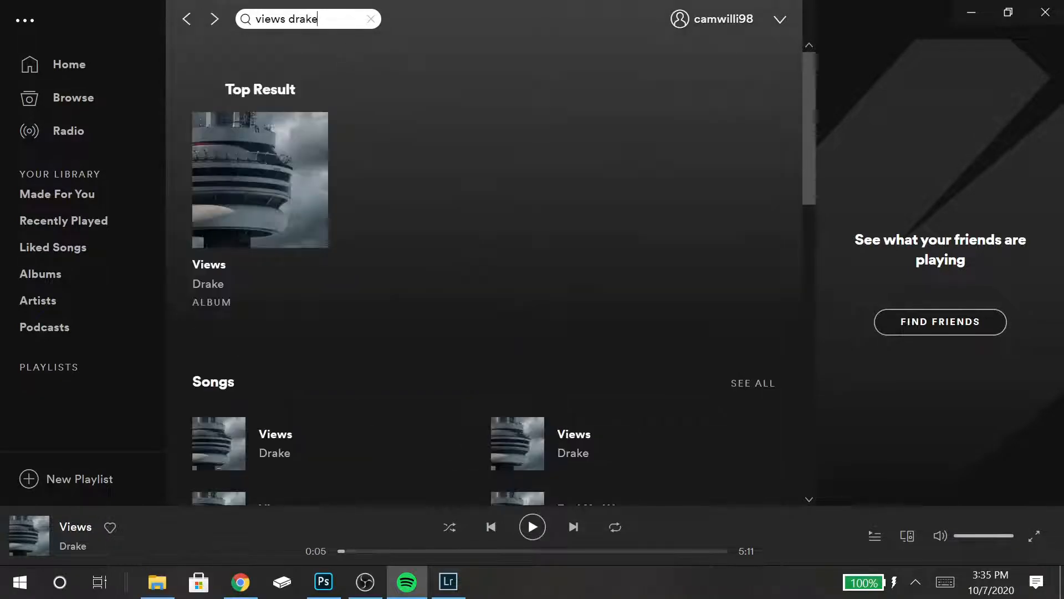
key("ctrl+l")
type("thrr")
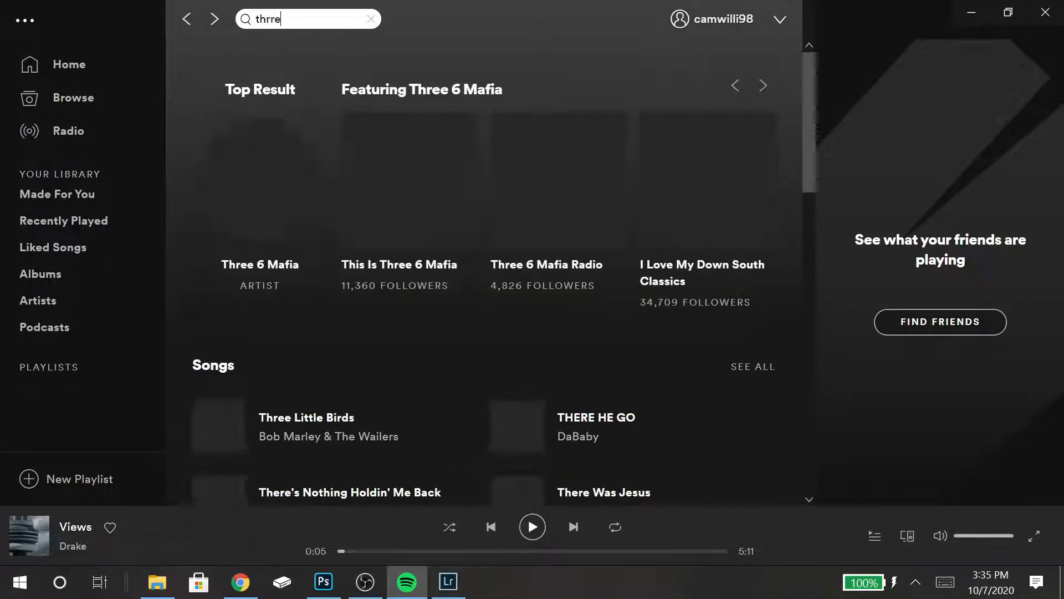
key("BackSpace")
type("eat 2")
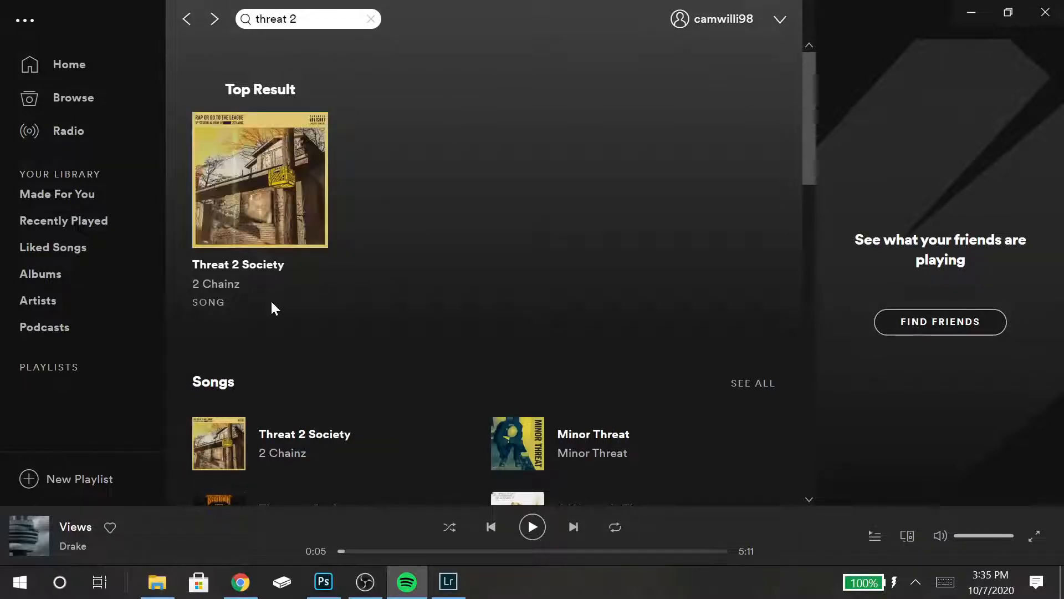
left_click(761, 383)
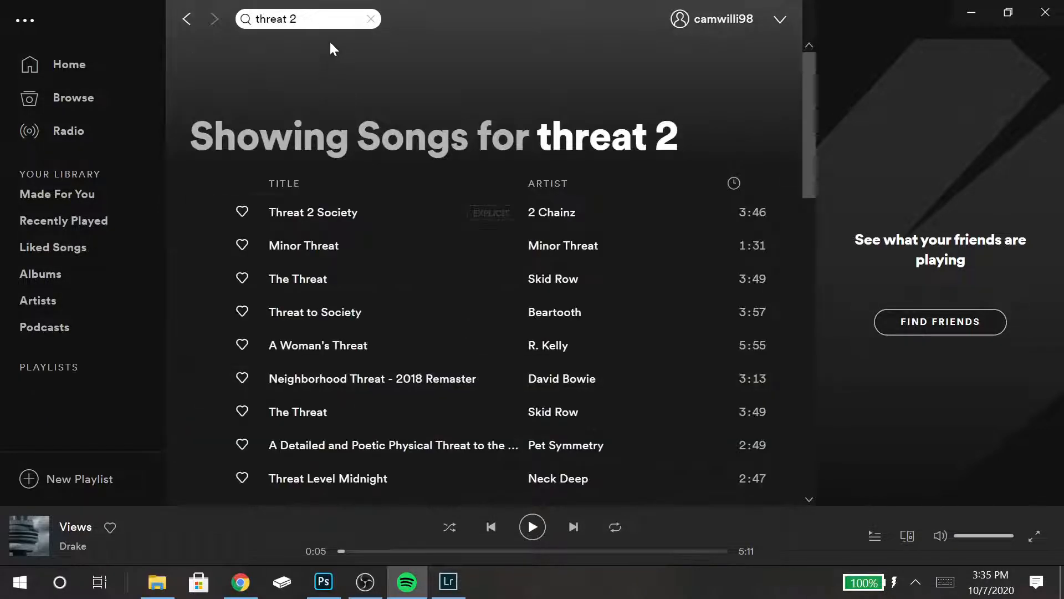
- Extend the song search to "threat 2 society", play the non-explicit 2 Chainz version, and return to Photoshop
left_click(300, 19)
type("society")
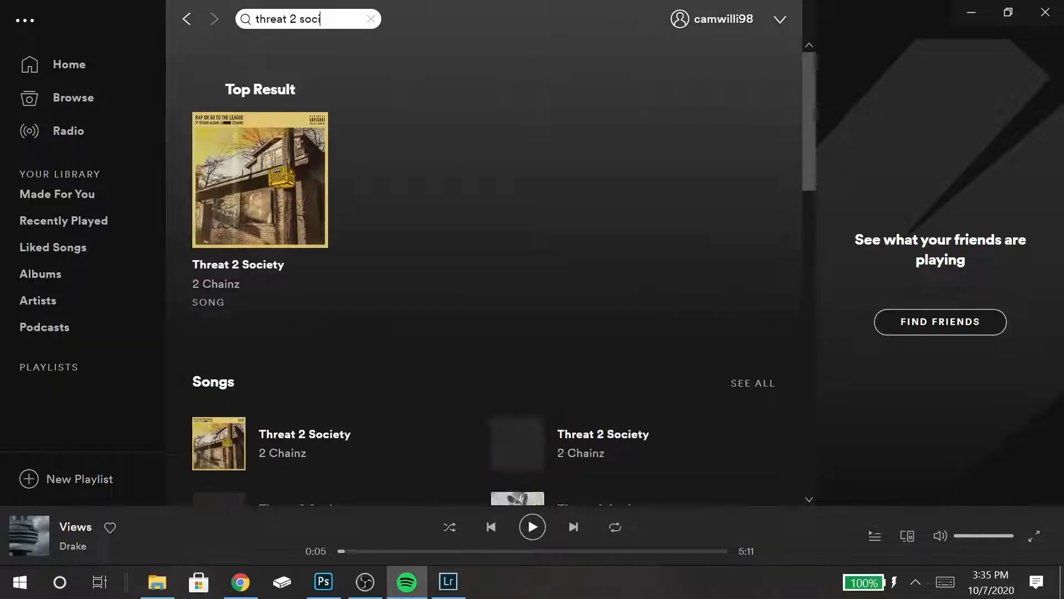
left_click(757, 384)
left_click(210, 245)
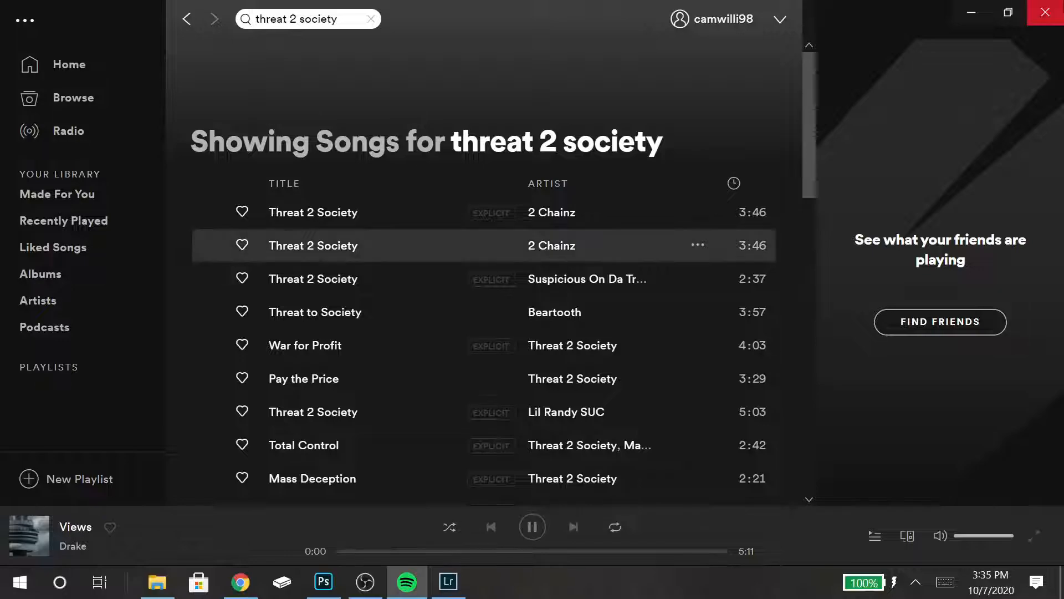
left_click(972, 11)
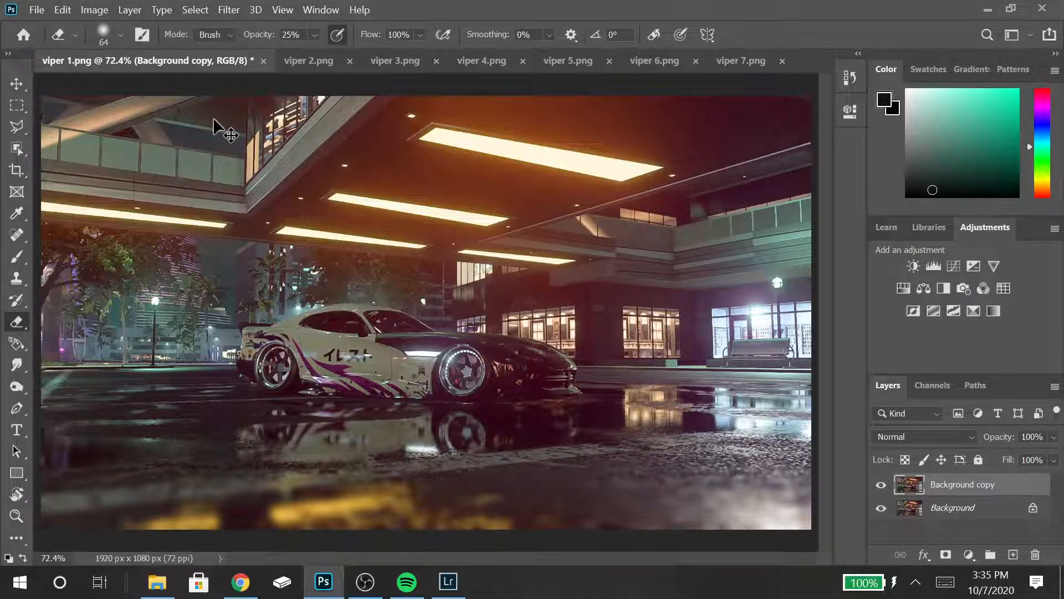
- Compare the blurred Background copy with the original by toggling the layer's visibility and checking the foreground at different magnifications
key("ctrl+1")
left_click_drag(824, 296, 839, 345)
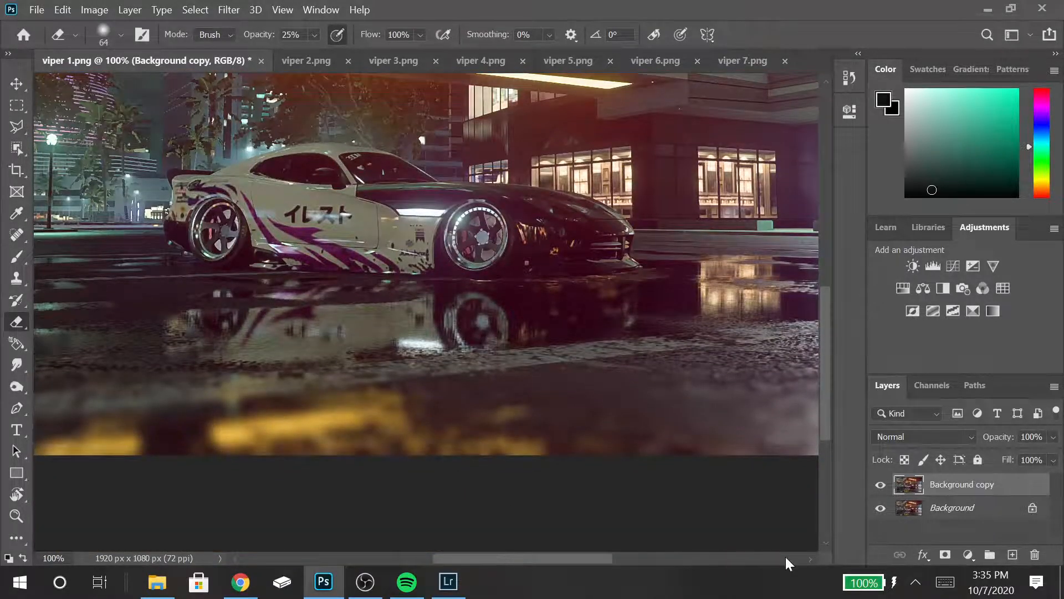
key("ctrl+minus")
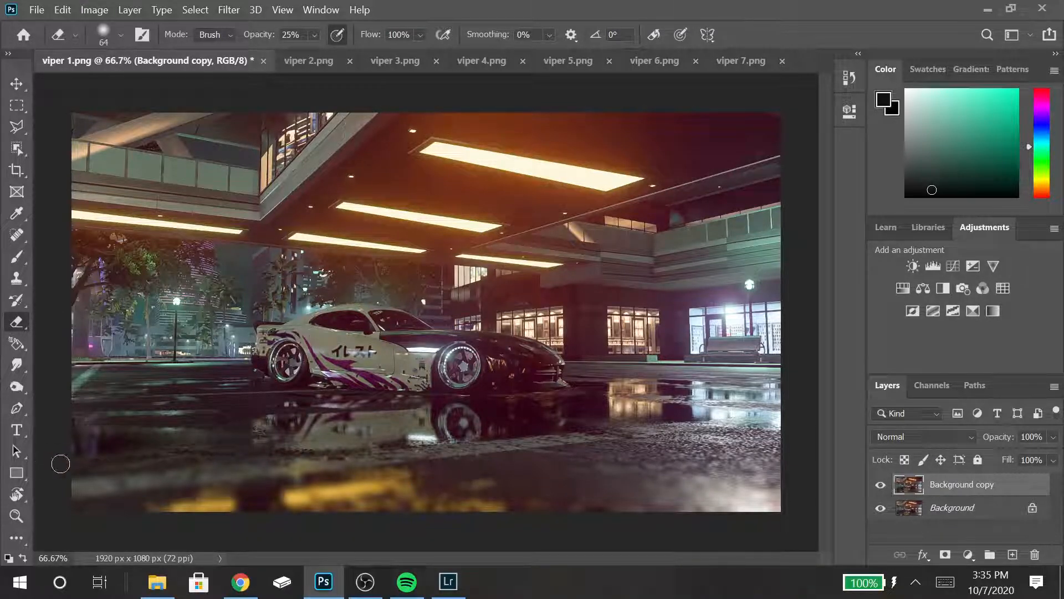
left_click(882, 485)
left_click(882, 485)
left_click(881, 486)
left_click(879, 486)
left_click(879, 486)
left_click(879, 486)
key("ctrl+0")
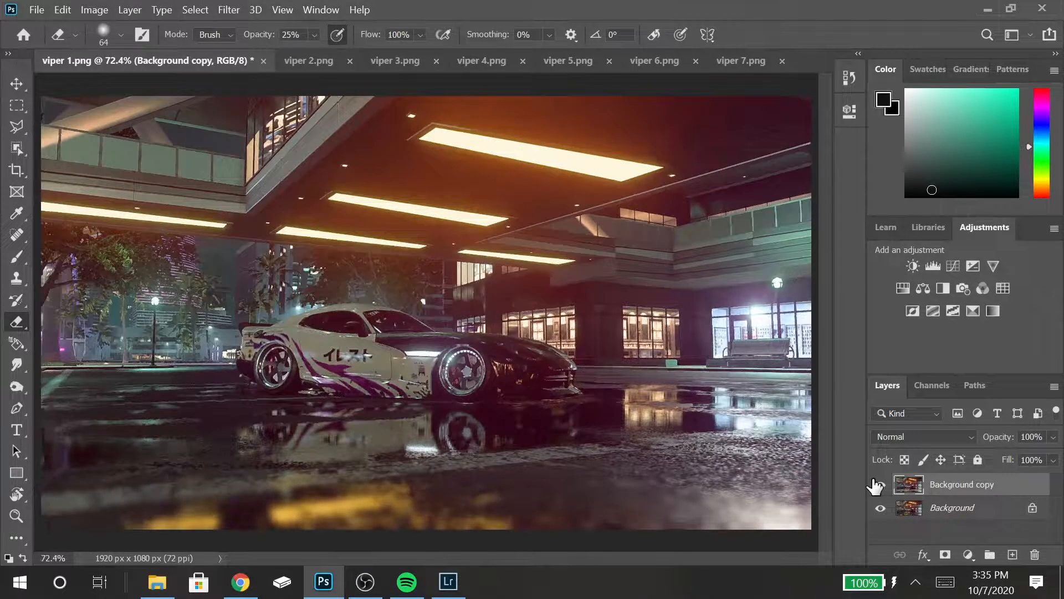
- Start a Polygonal Lasso outline at the image's right border, level with the wet pavement beside the car's front
key("l")
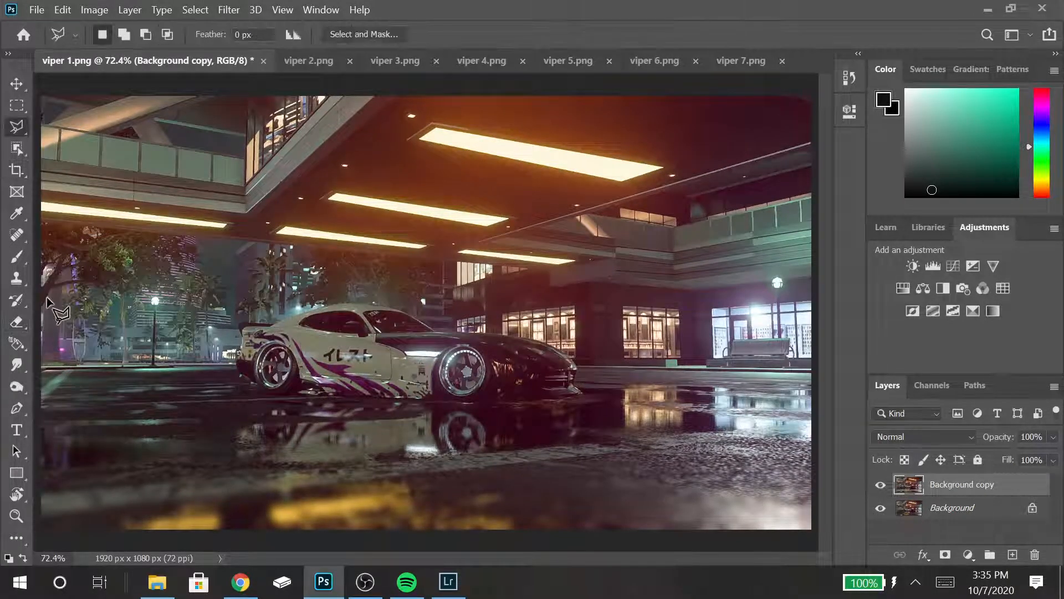
left_click(37, 371)
scroll(38, 371, "up", 4)
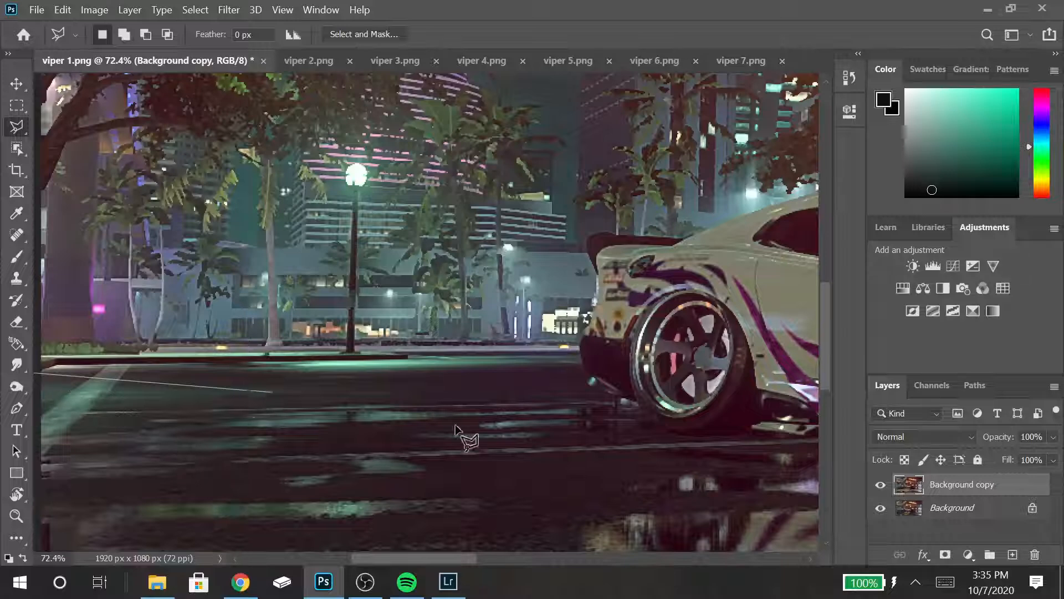
key("ctrl+minus")
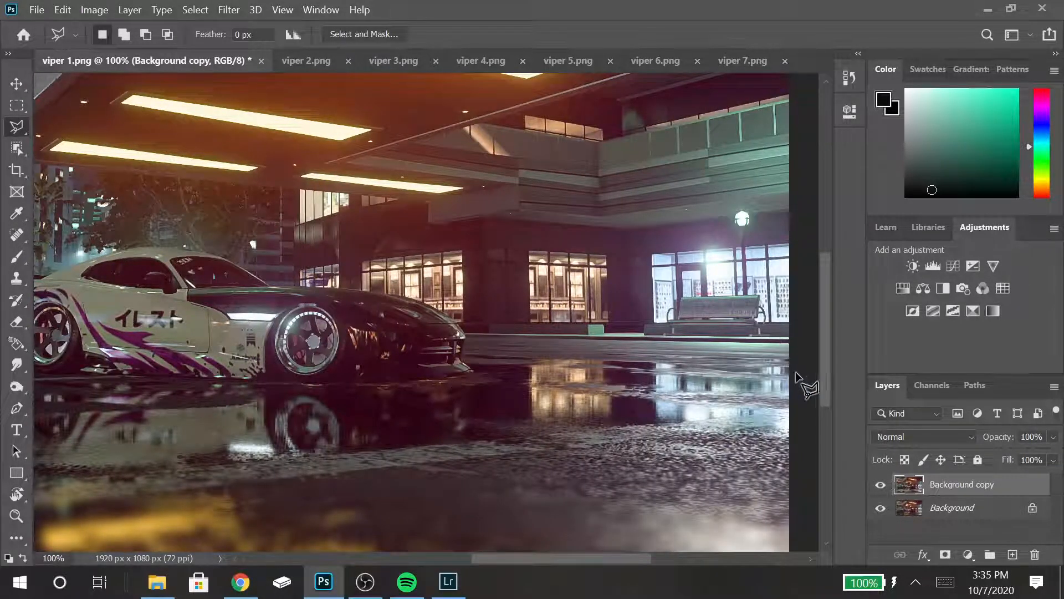
key("ctrl+plus")
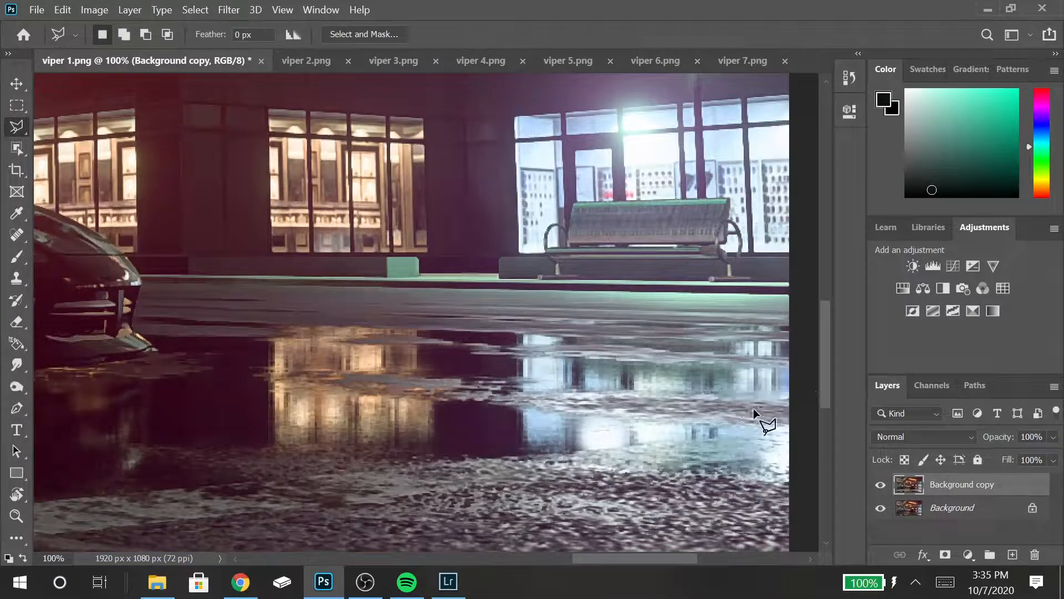
left_click(800, 411)
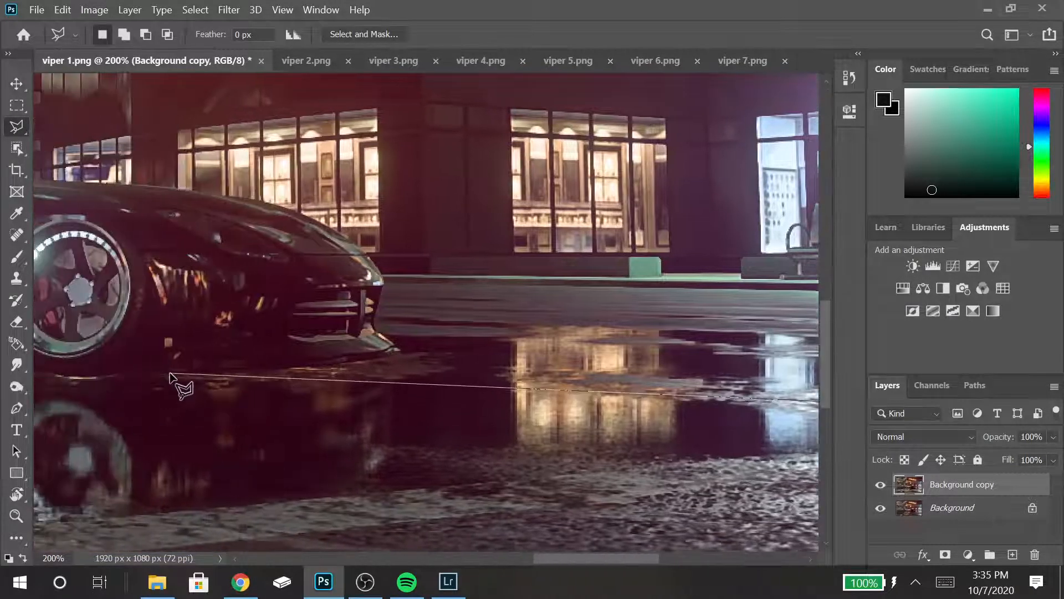
left_click(163, 371)
scroll(130, 360, "up", 2)
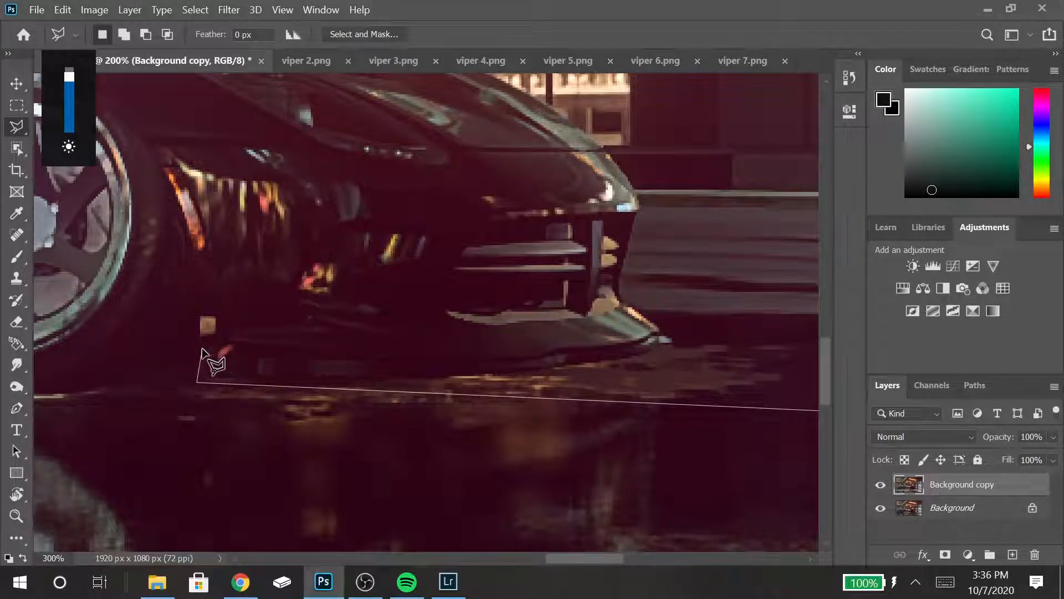
scroll(202, 351, "up", 1)
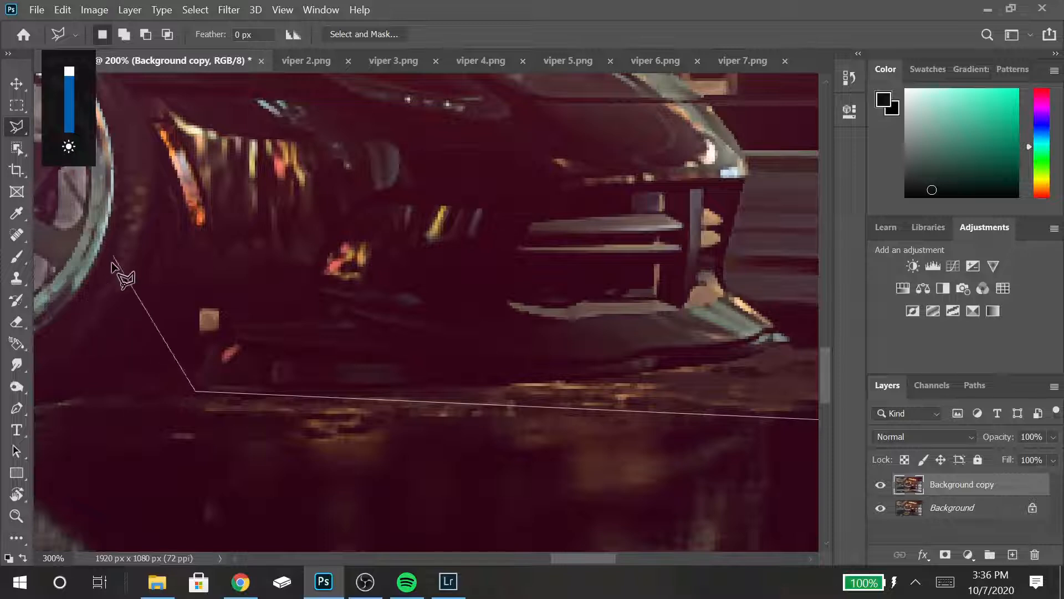
left_click(200, 317)
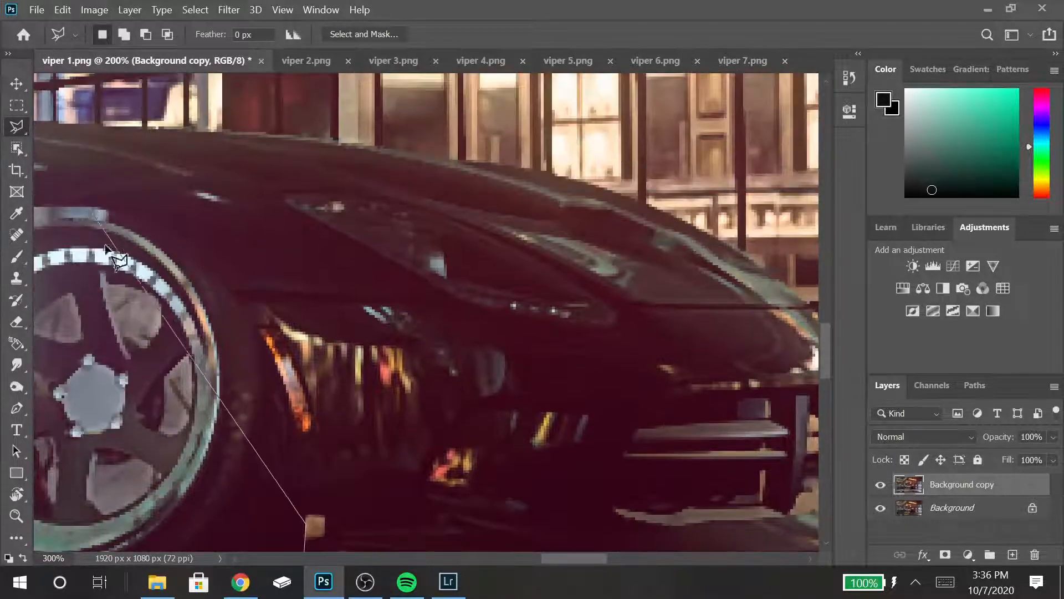
scroll(293, 438, "up", 1)
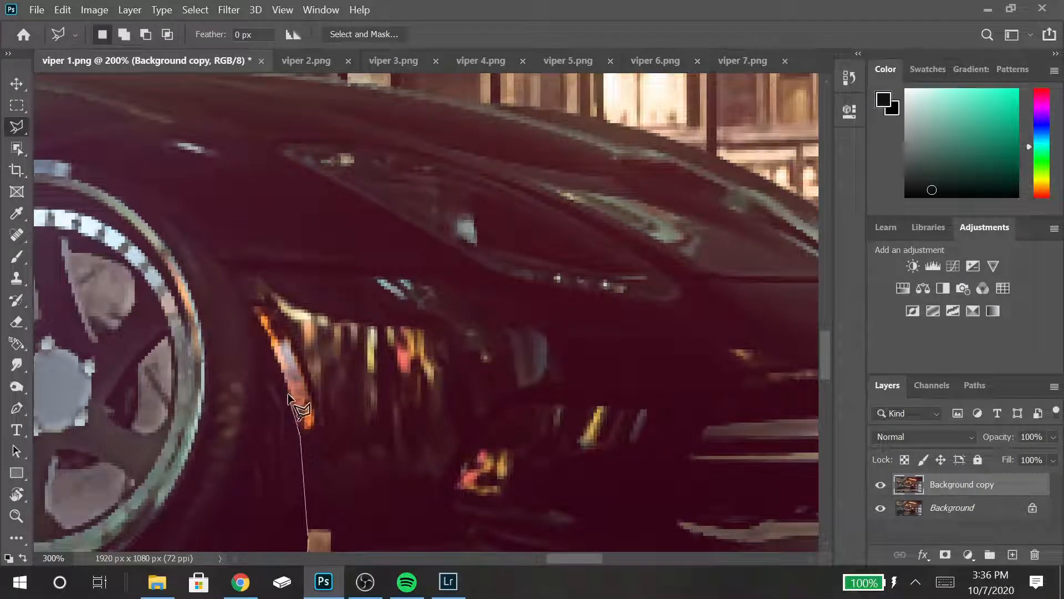
key("Delete")
key("Delete")
key("Delete")
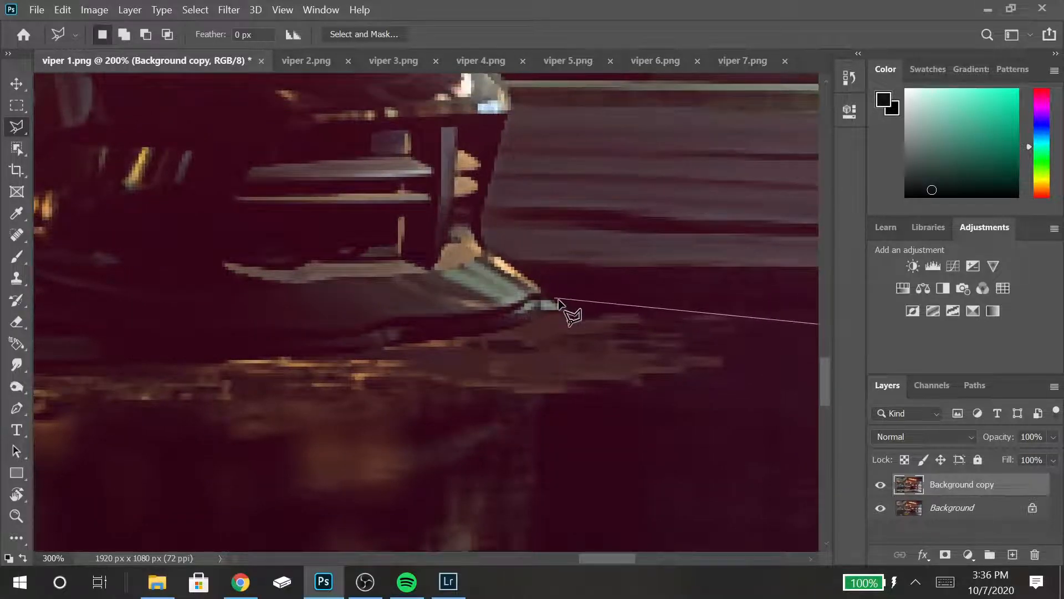
- Extend the lasso outline to the front splitter's tip and trace up the front bumper's edge to the nose corner
left_click(560, 311)
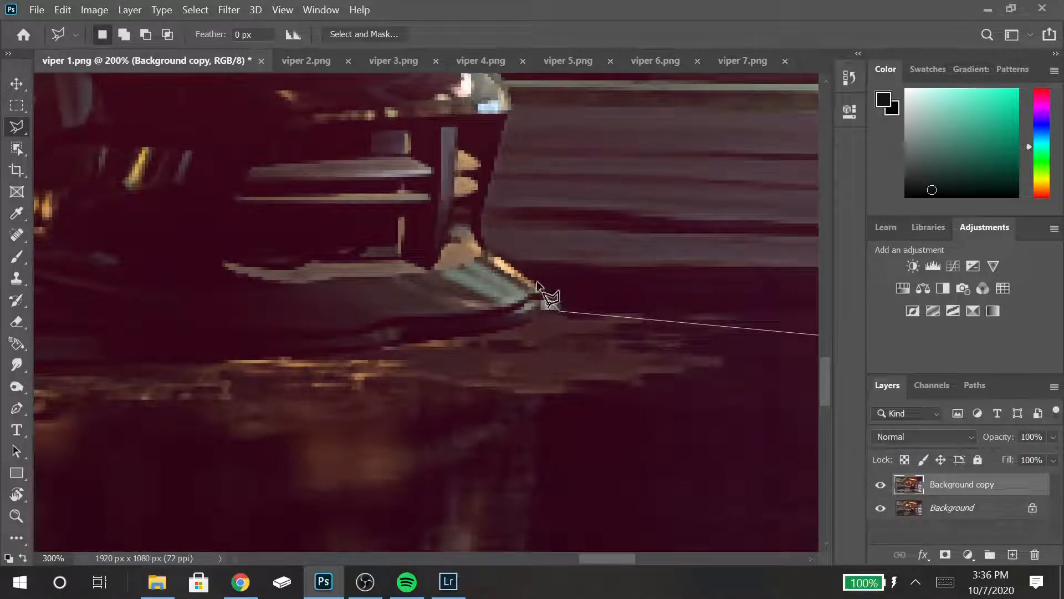
left_click(486, 242)
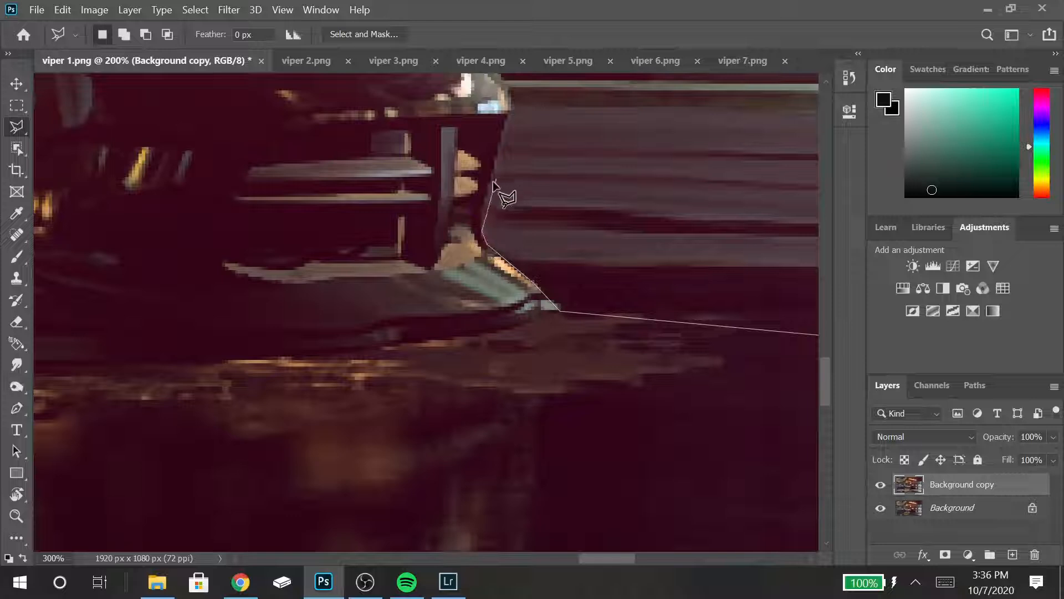
left_click(507, 114)
left_click(515, 111)
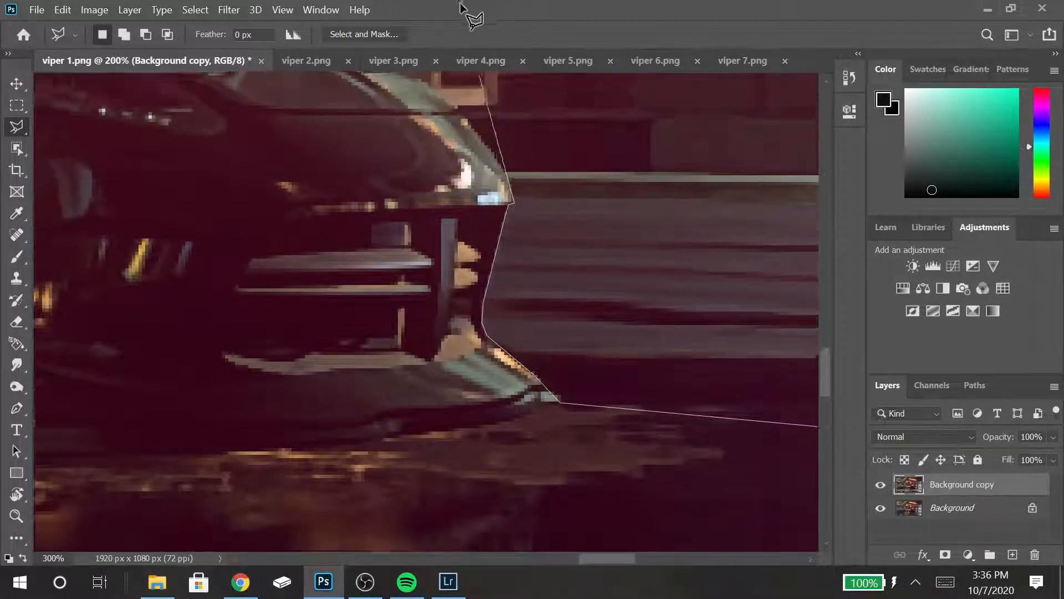
left_click(514, 304)
- Trace the lasso outline from the nose along the curved front part of the hood, in front of the lit shop windows
left_click(508, 283)
left_click(454, 209)
left_click(395, 158)
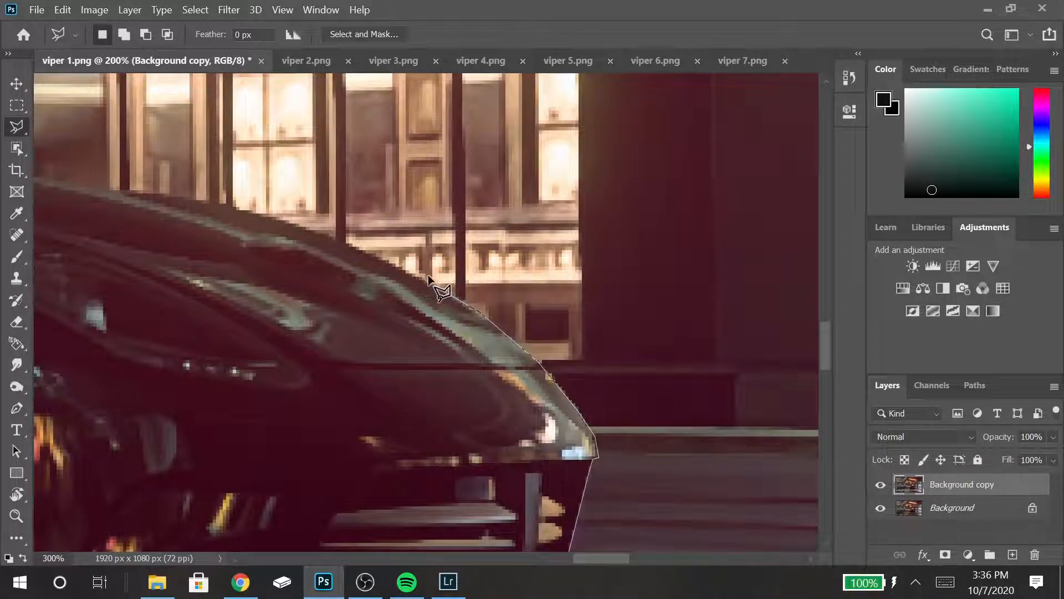
left_click(430, 281)
left_click(283, 221)
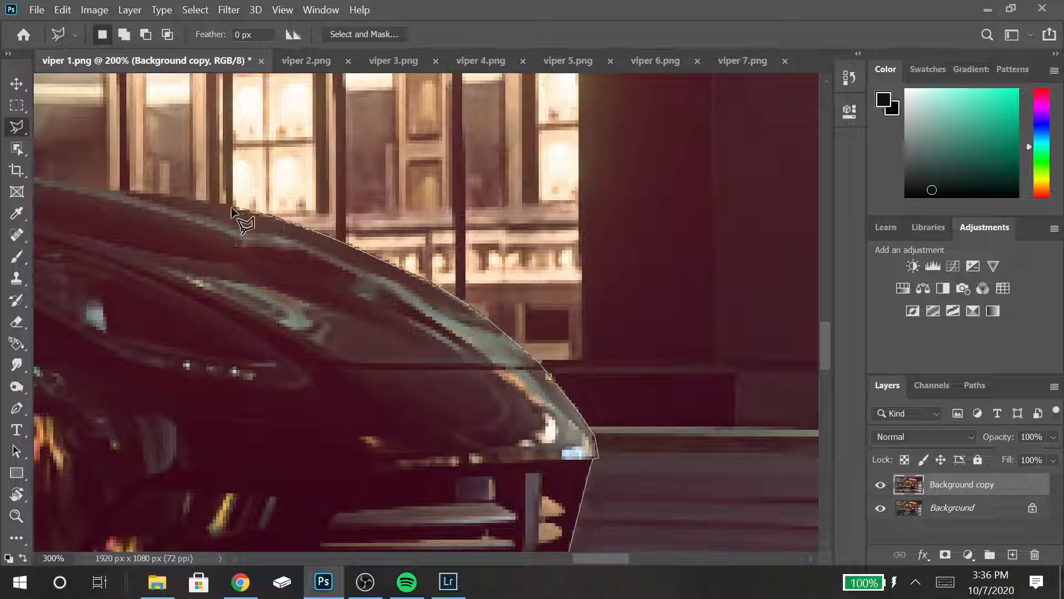
left_click(208, 201)
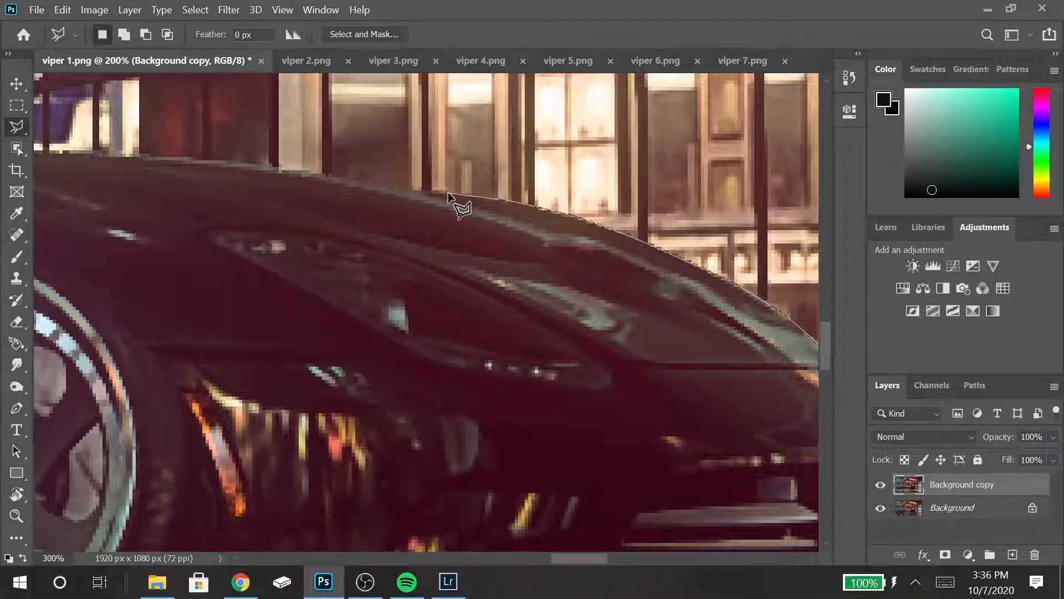
left_click(448, 191)
left_click(406, 189)
left_click(325, 174)
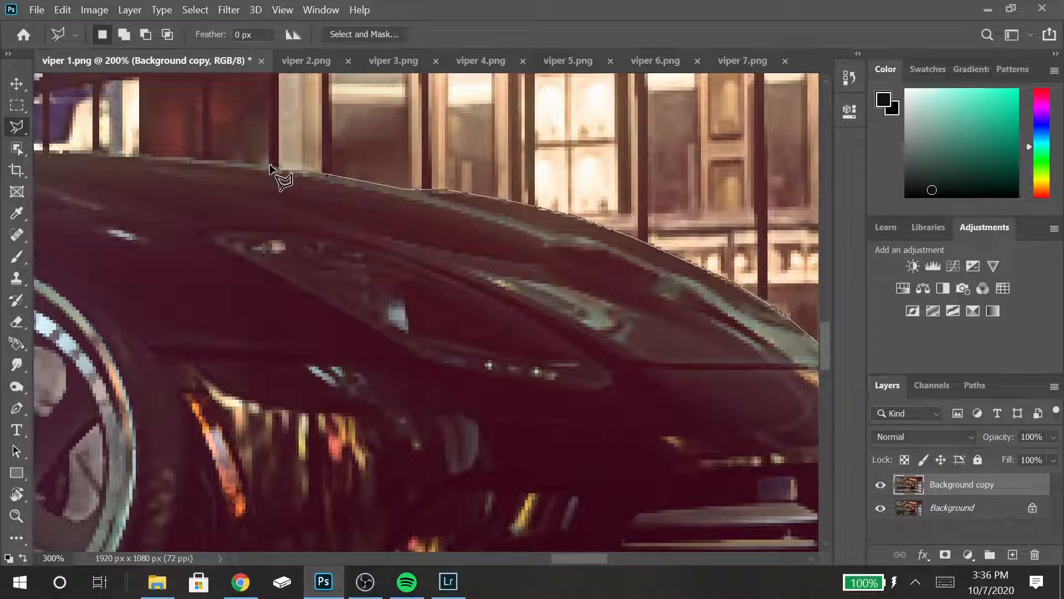
- Continue the lasso outline along the flatter rear part of the hood to the base of the windshield
left_click(277, 169)
left_click(269, 162)
left_click(195, 161)
left_click(193, 156)
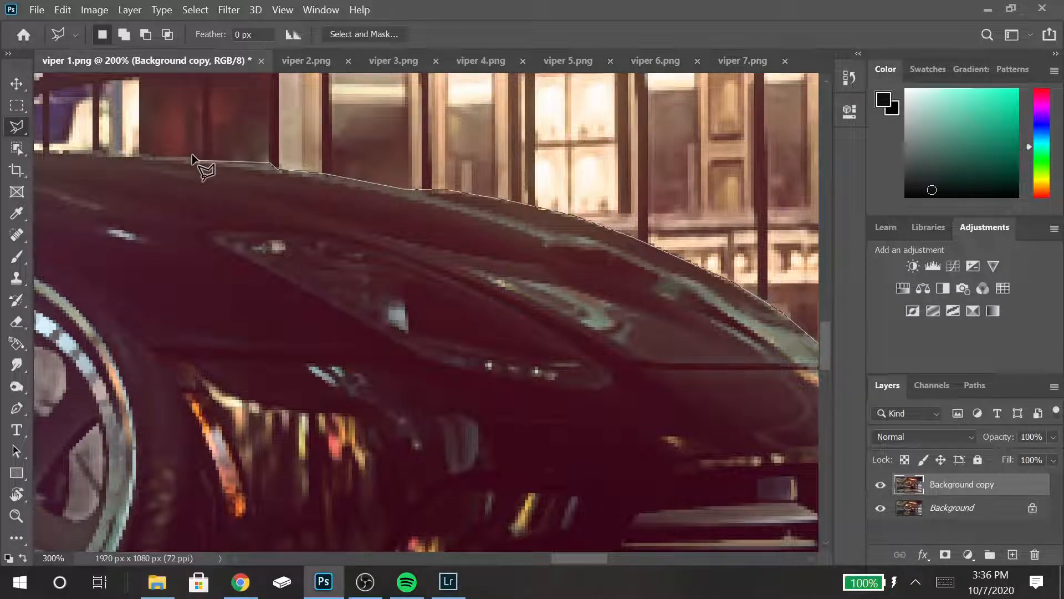
left_click(147, 156)
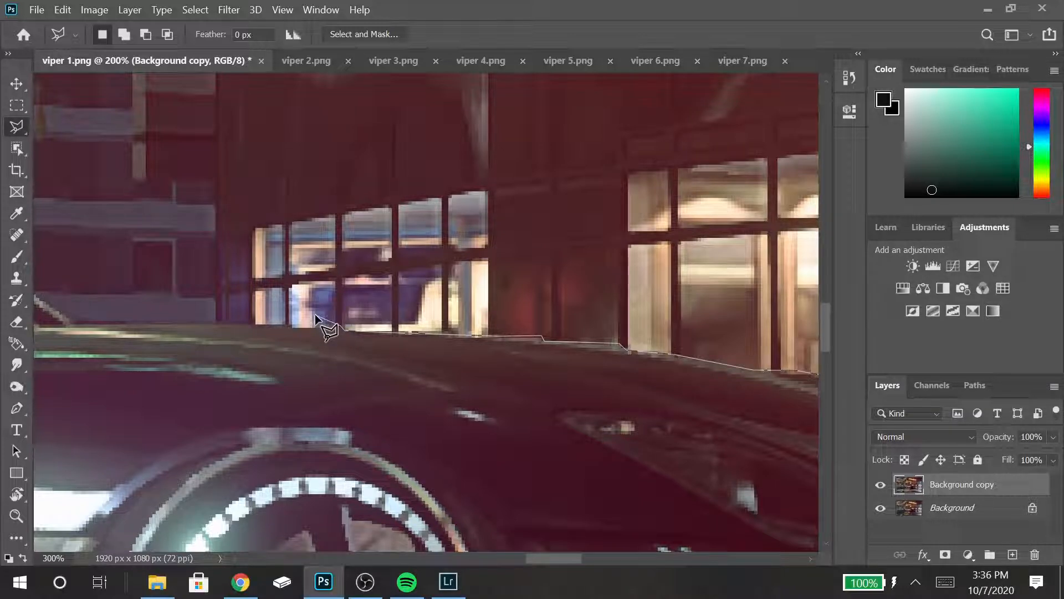
left_click(291, 327)
left_click(283, 323)
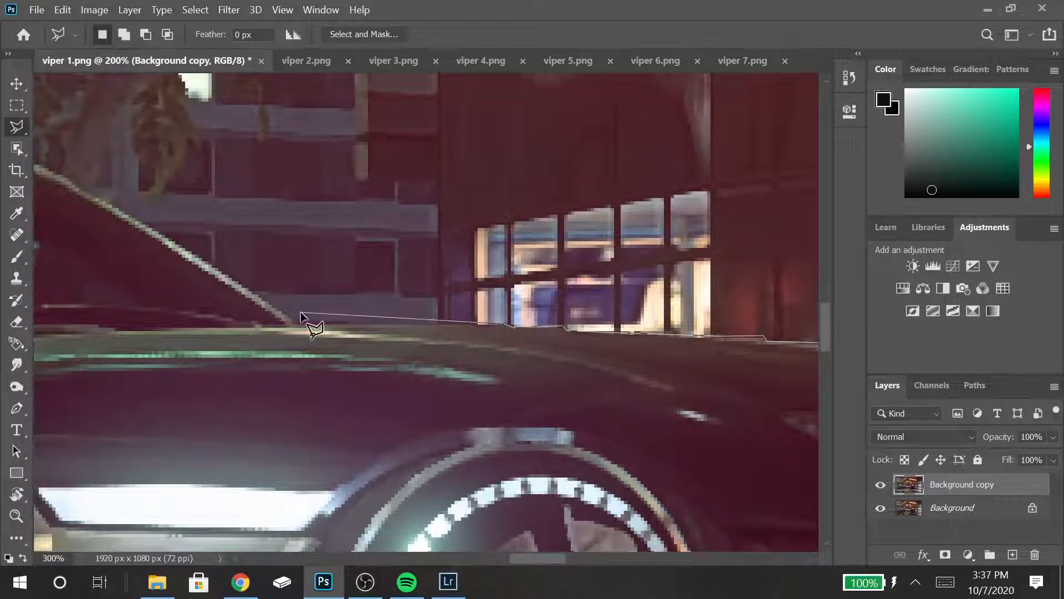
left_click(296, 320)
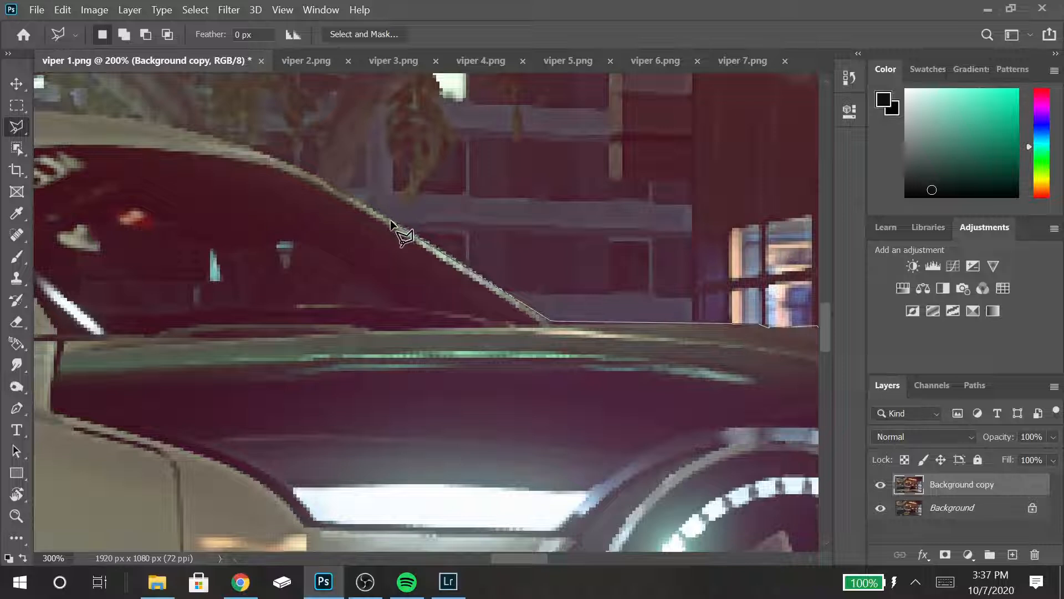
- Trace the lasso outline up the windshield's edge and across the top of the car's roof
left_click(407, 225)
left_click(294, 164)
left_click(248, 145)
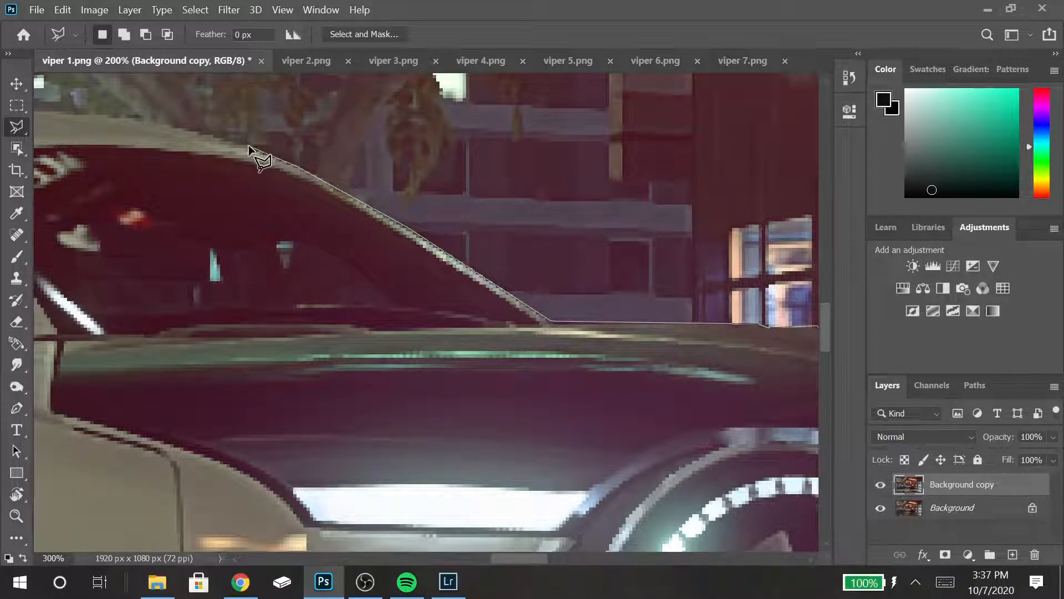
left_click(164, 122)
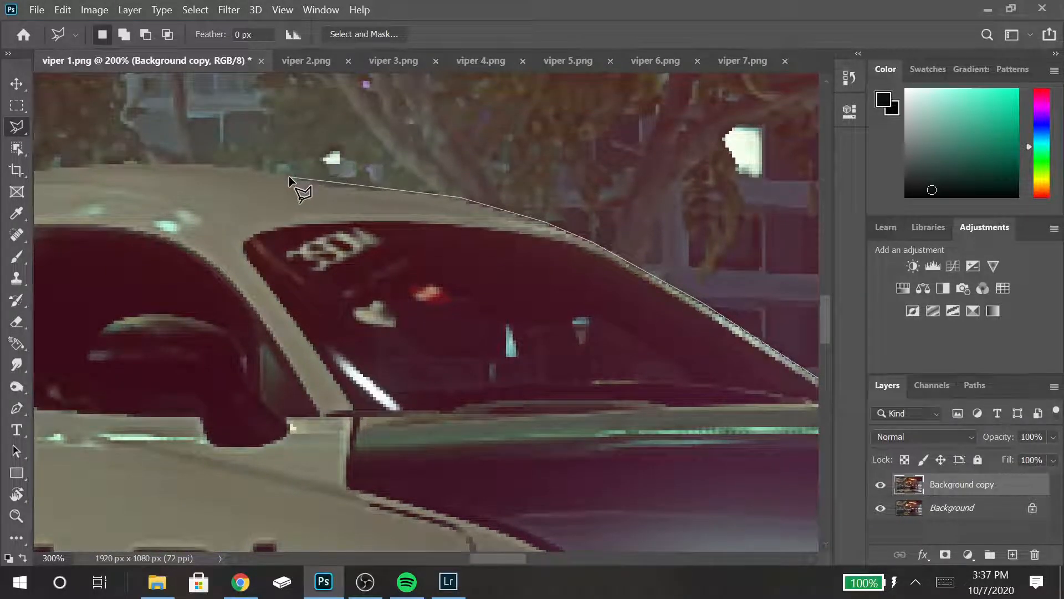
left_click(213, 164)
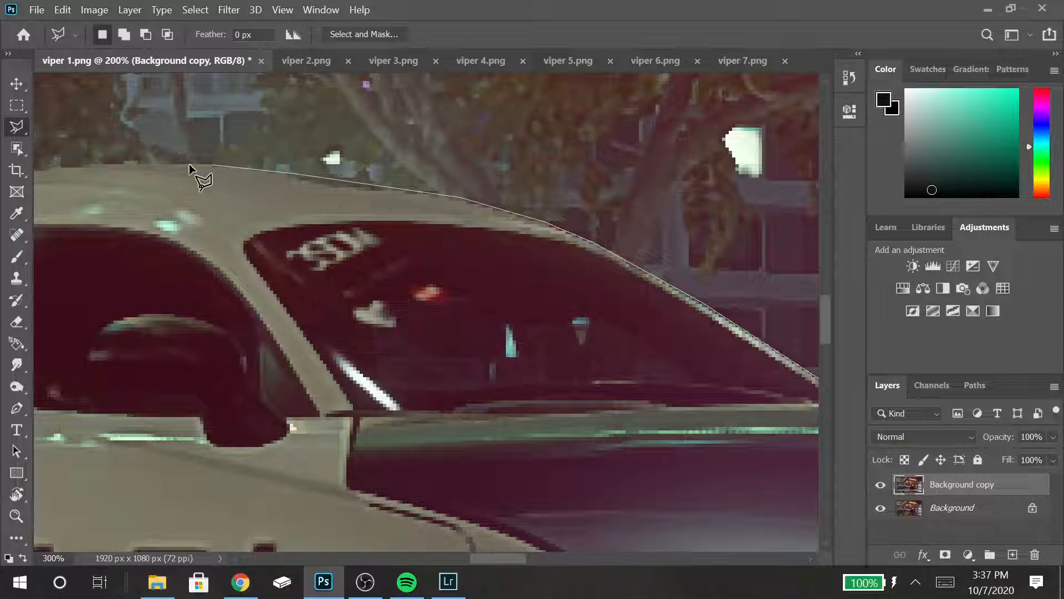
left_click(70, 164)
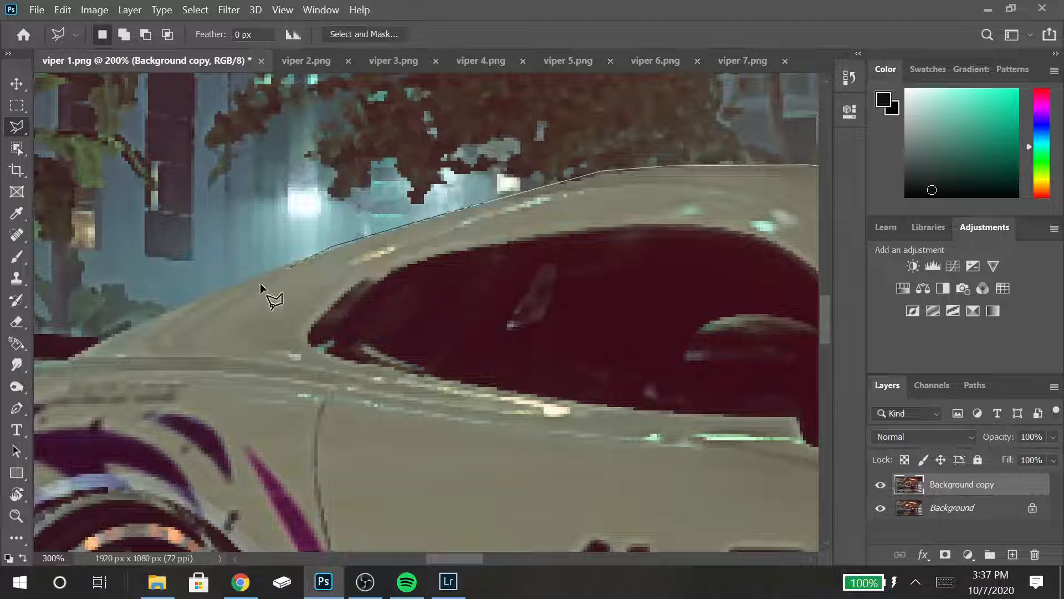
- Trace the lasso outline down the rear roofline and around the black rear spoiler to its lower end
left_click(229, 284)
left_click(138, 324)
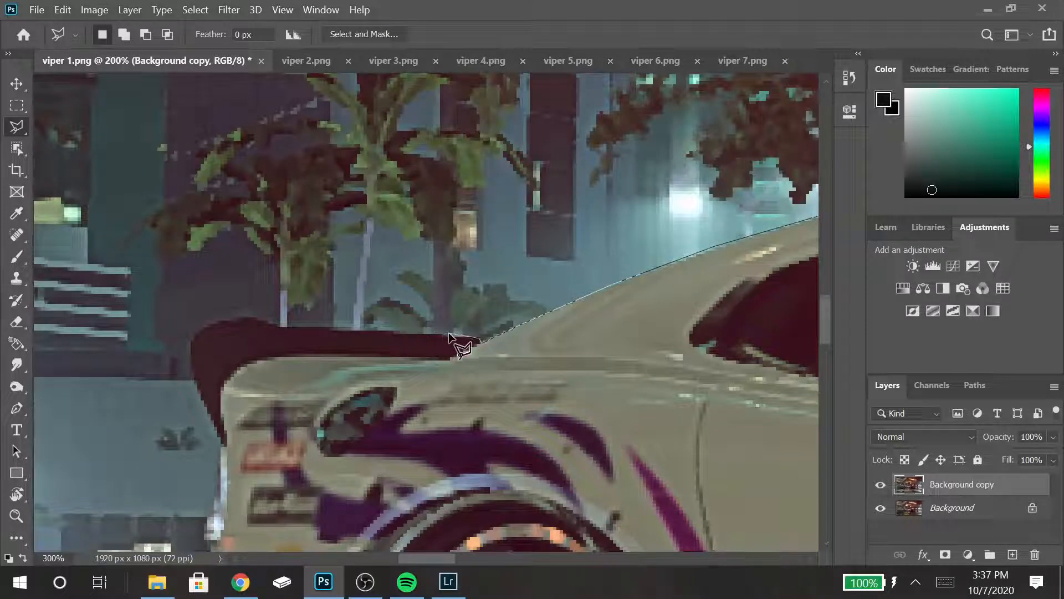
left_click(397, 332)
mouse_move(220, 323)
left_mouse_down()
mouse_move(190, 344)
mouse_move(197, 401)
left_mouse_up()
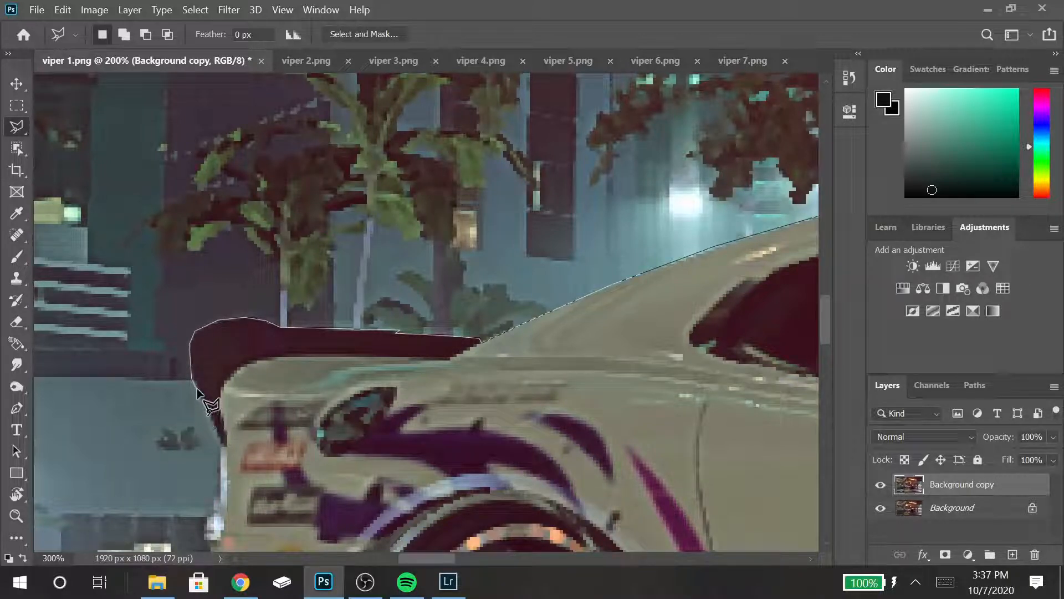
left_click(219, 436)
- Continue the lasso outline from the spoiler's lower end down the rear body and bumper to beside the exhaust tip
scroll(218, 436, "down", 5)
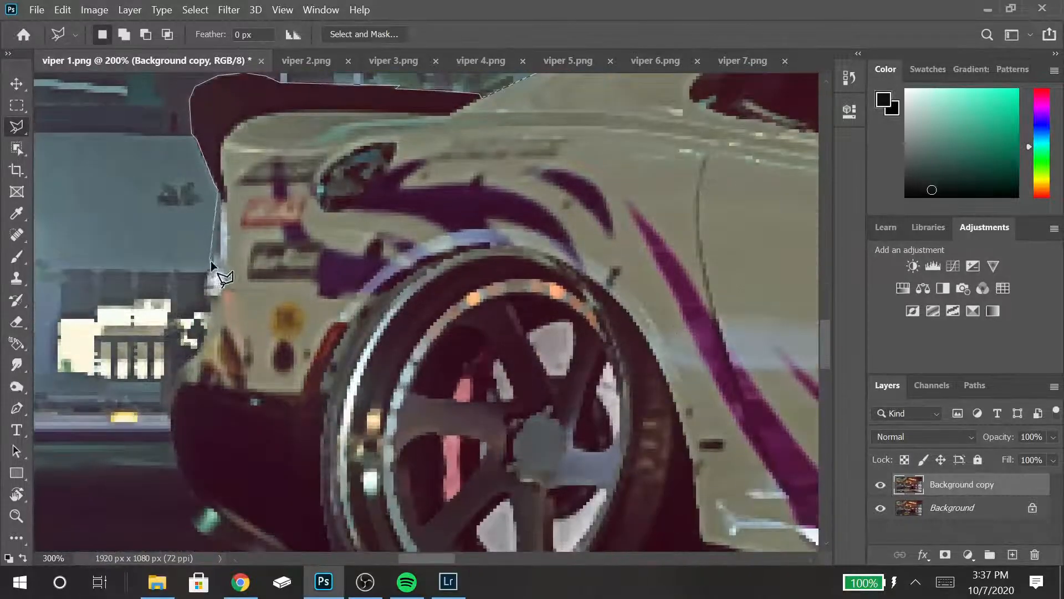
mouse_move(215, 257)
left_mouse_down()
mouse_move(209, 349)
mouse_move(203, 367)
mouse_move(191, 364)
left_mouse_up()
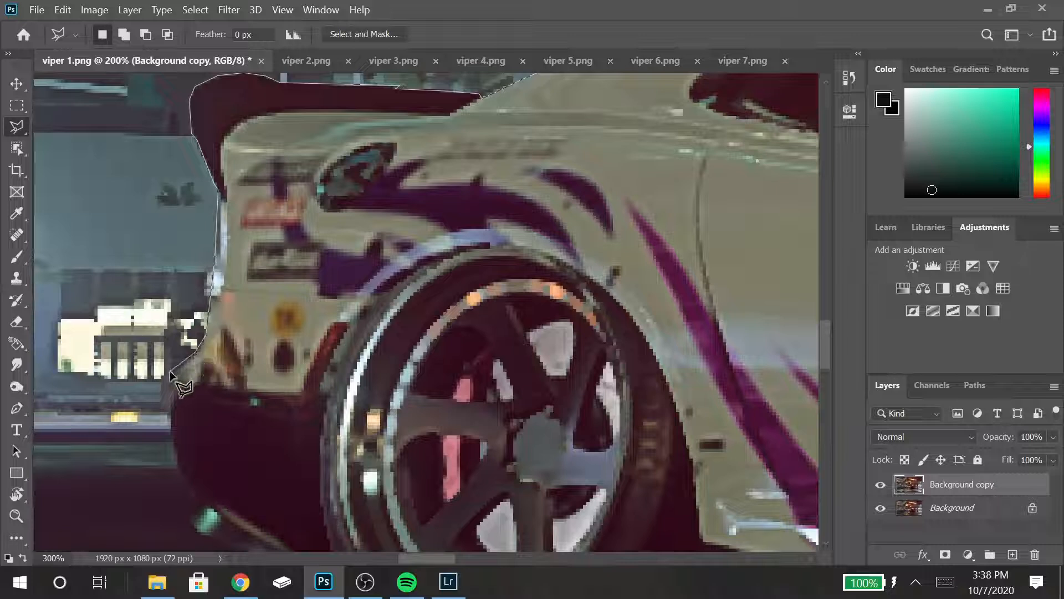
left_click(177, 373)
left_click(168, 422)
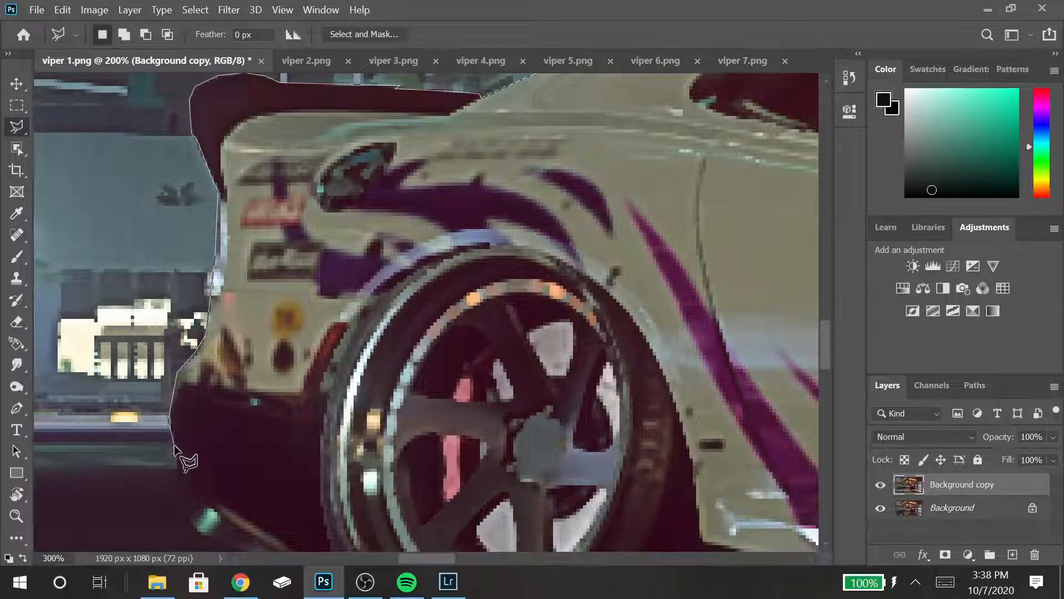
left_click(184, 478)
scroll(186, 503, "down", 3)
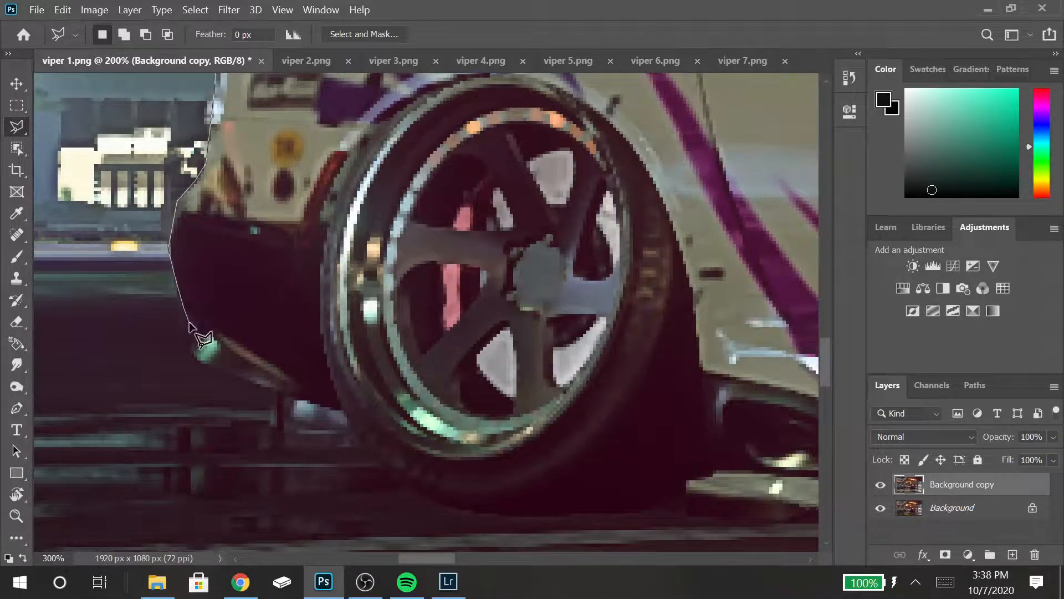
left_click(190, 322)
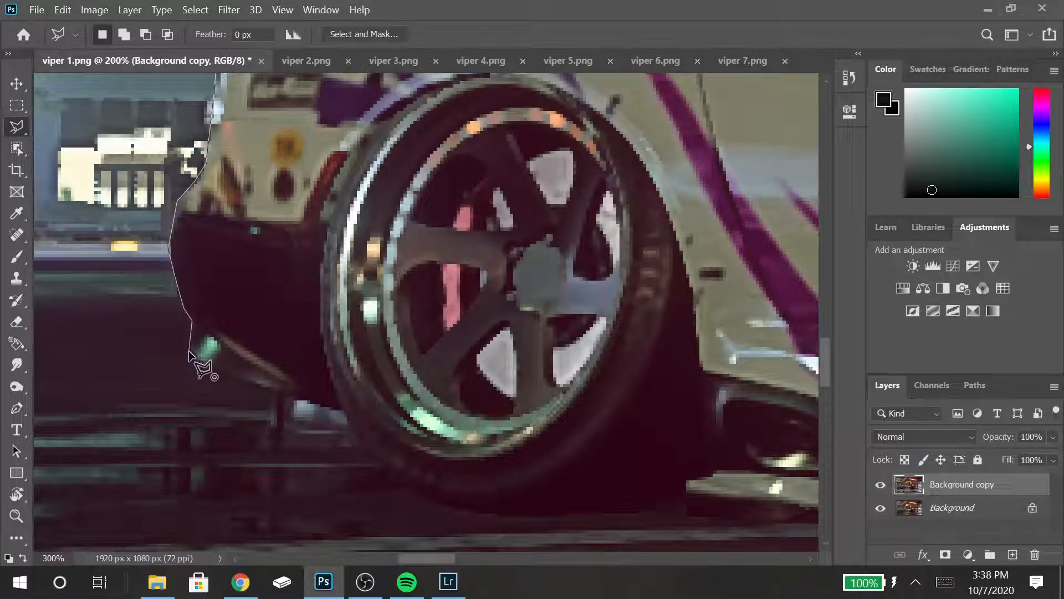
left_click(189, 351)
- Close the lasso outline around the background, running it beyond the canvas edges and back to the start beside the car's front
scroll(189, 350, "down", 4)
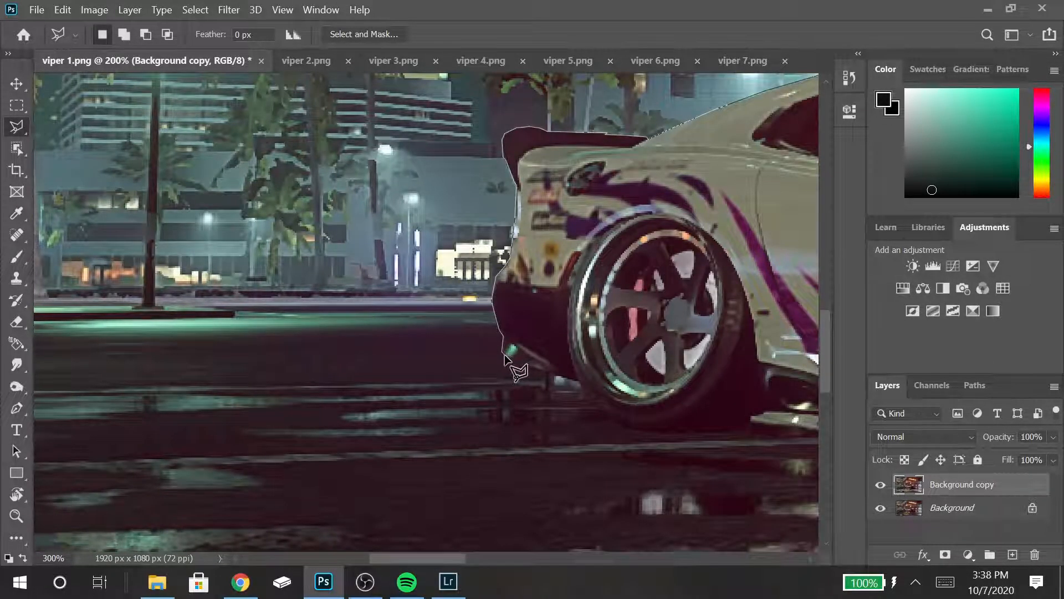
scroll(192, 240, "down", 2)
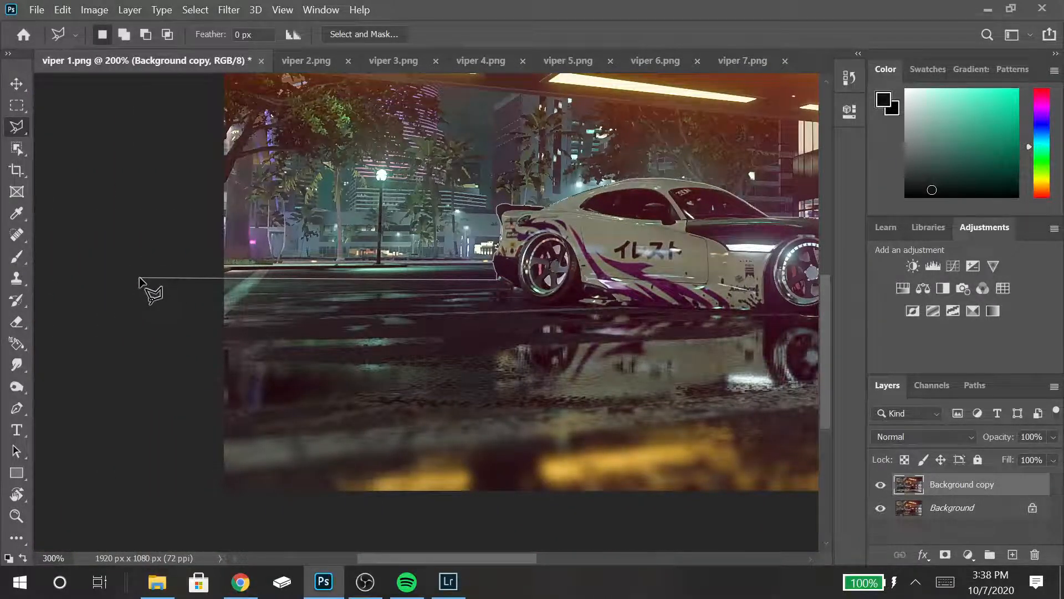
scroll(139, 277, "down", 2)
left_click(118, 355)
left_click(142, 133)
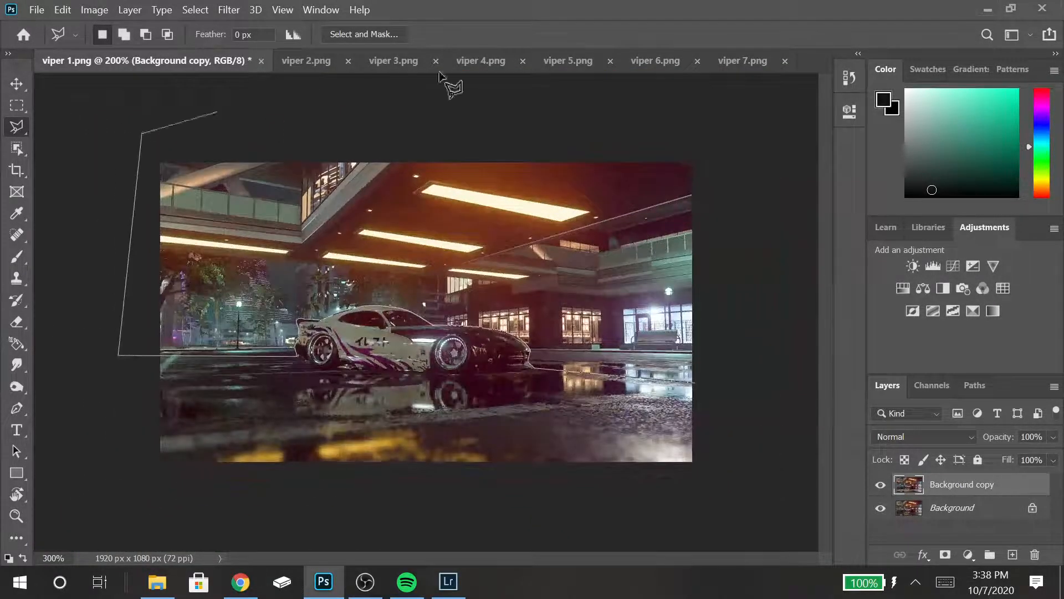
left_click(744, 151)
left_click(695, 382)
key("ctrl+0")
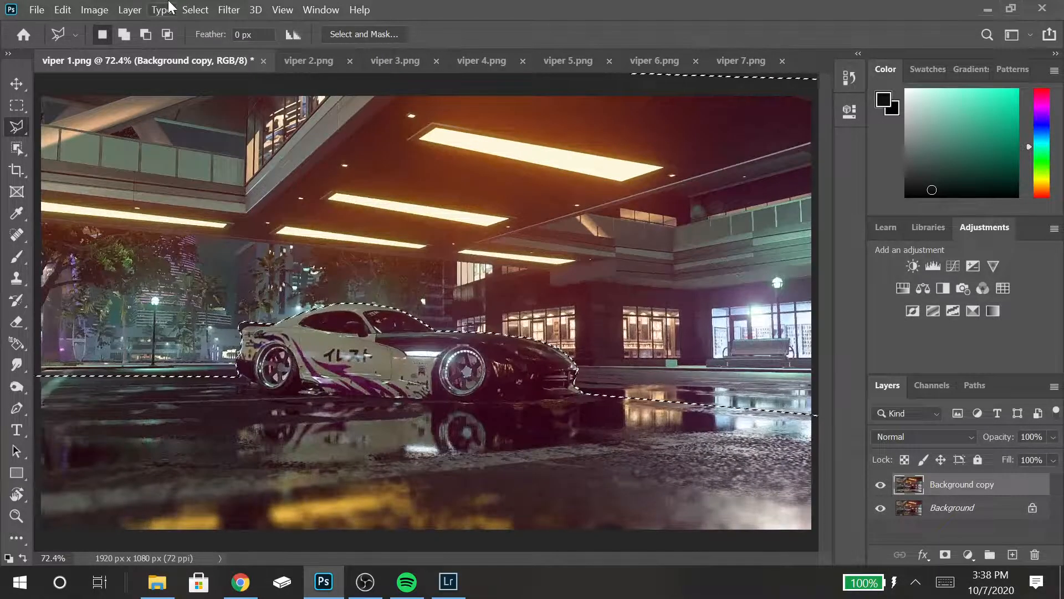
- Apply a Field Blur of 8 px to the selected background and deselect it
left_click(228, 10)
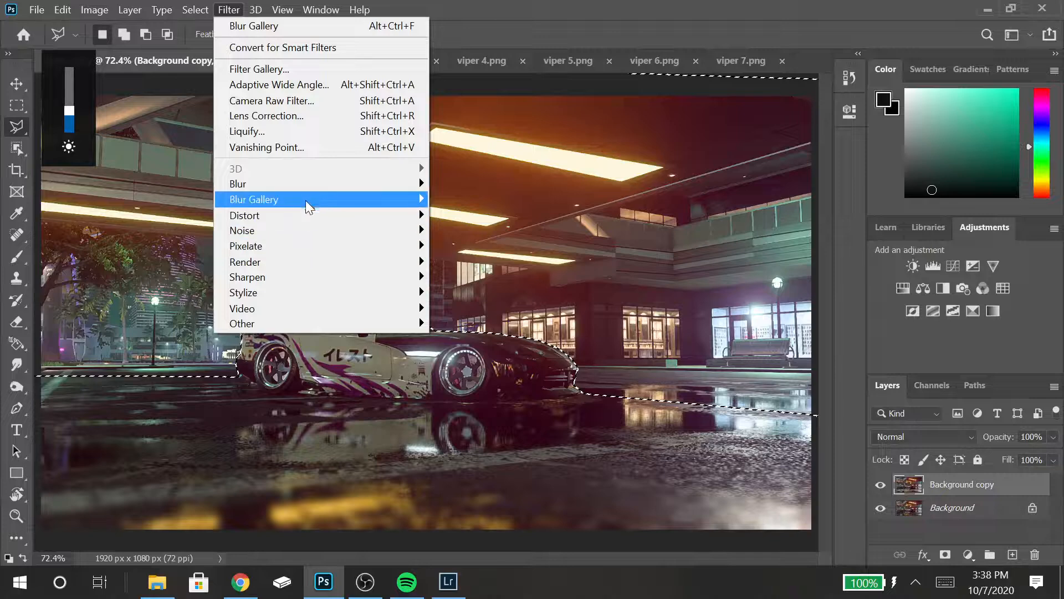
mouse_move(308, 201)
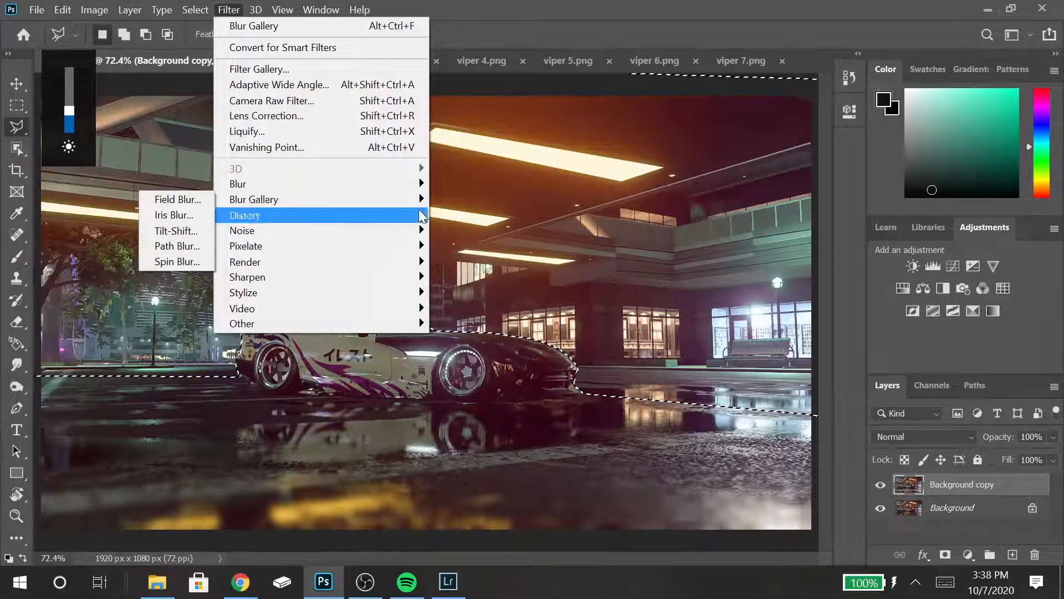
left_click(191, 200)
left_click_drag(961, 126, 907, 128)
key("BackSpace")
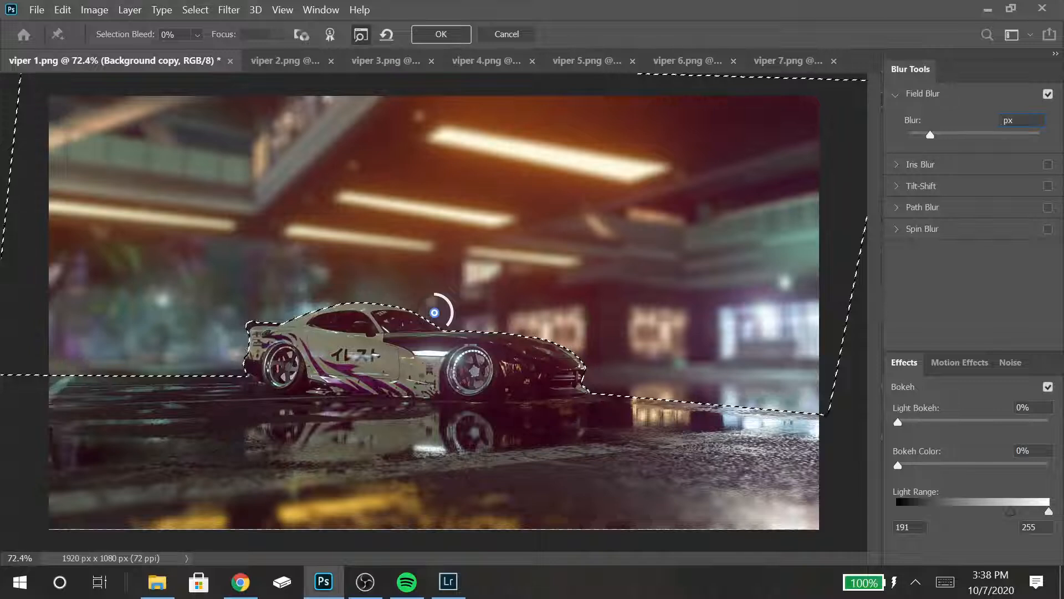
type("8")
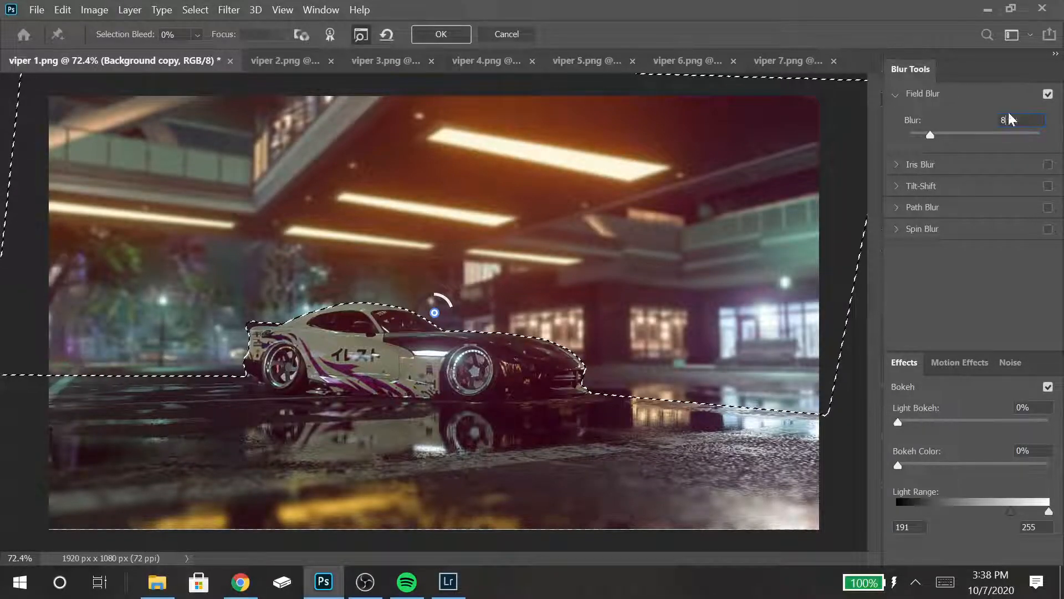
left_click(447, 33)
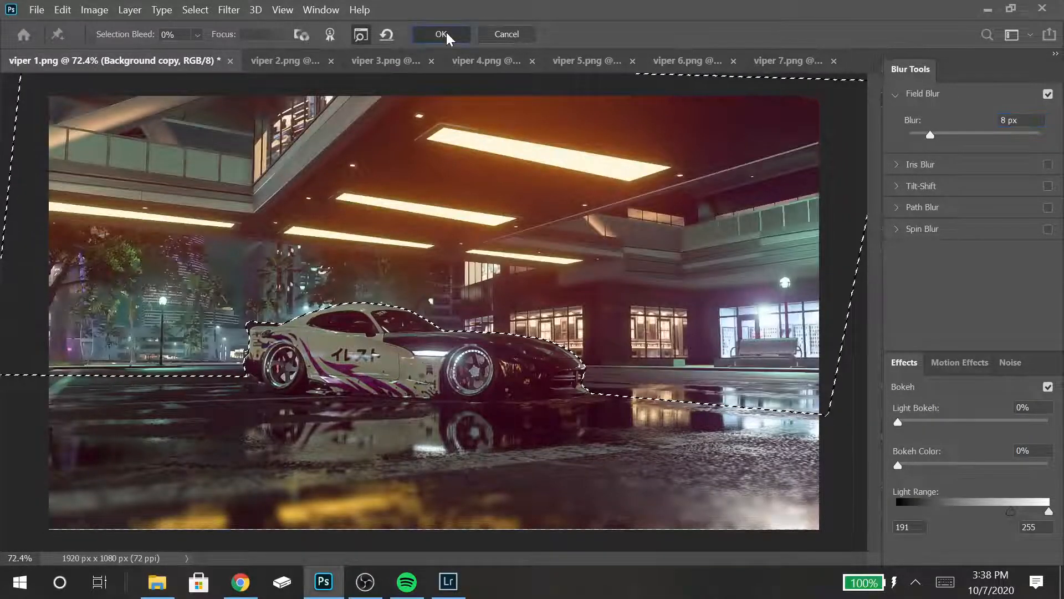
key("ctrl+d")
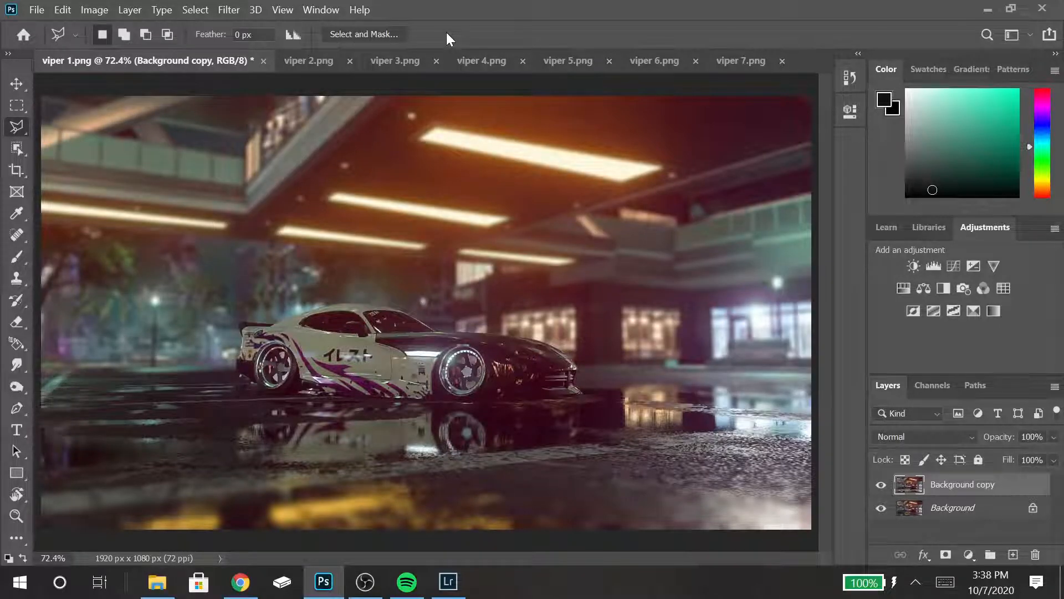
- Examine the blurred background up close, checking its boundary on the wet ground and along the car's outline
key("ctrl+1")
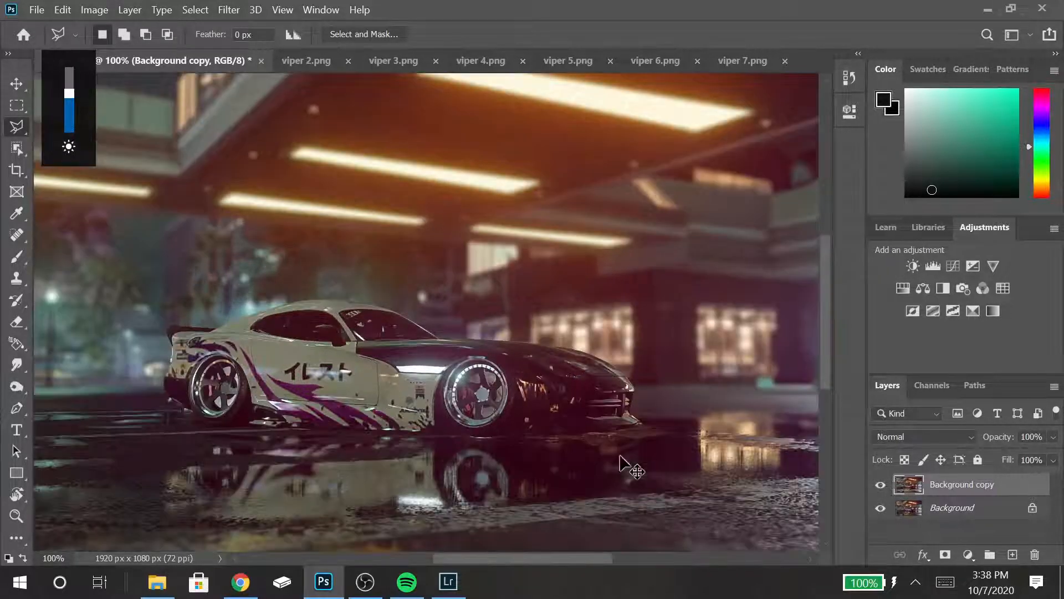
left_click_drag(468, 559, 560, 557)
key("ctrl+plus")
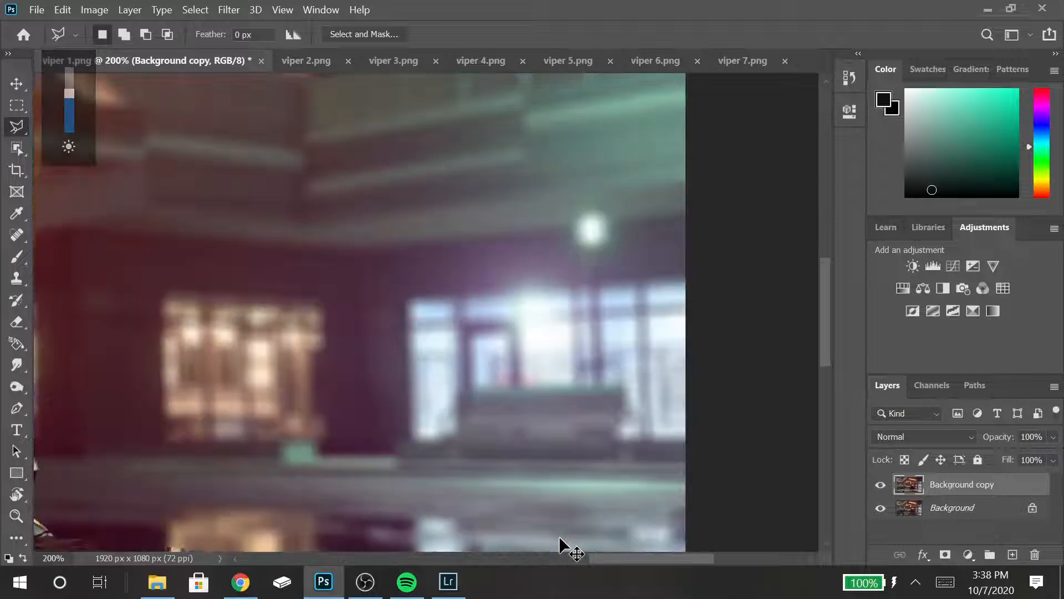
left_click_drag(828, 347, 825, 387)
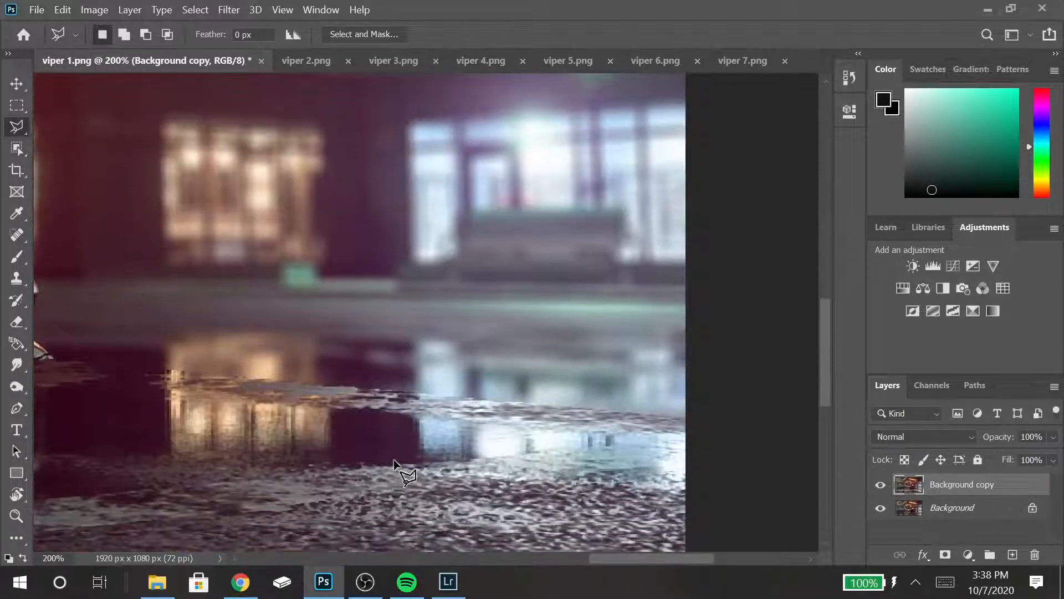
key("e")
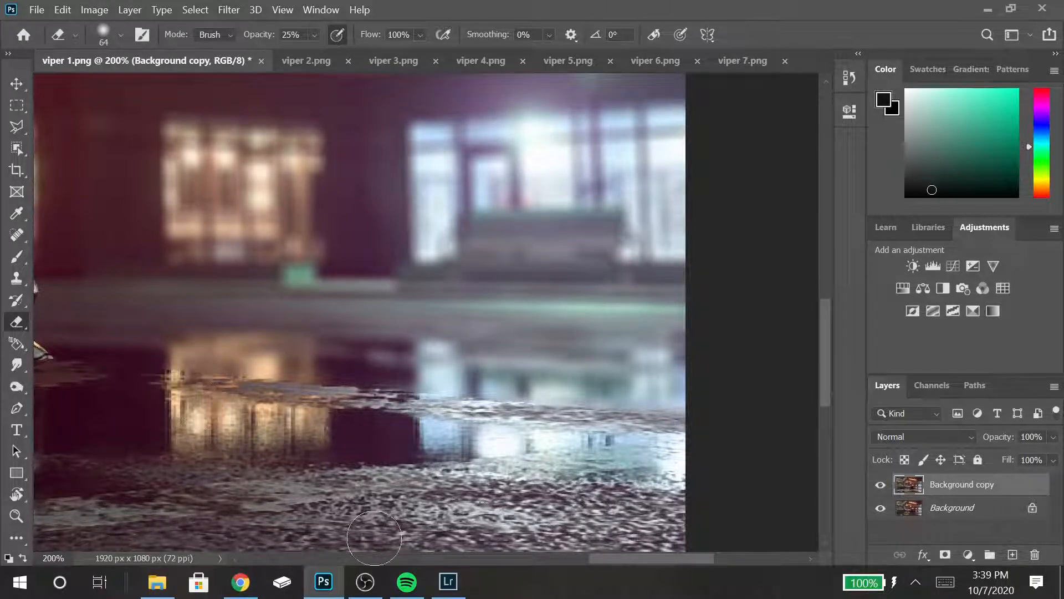
key("ctrl+minus")
key("ctrl+minus")
key("ctrl+plus")
key("ctrl+plus")
key("ctrl+plus")
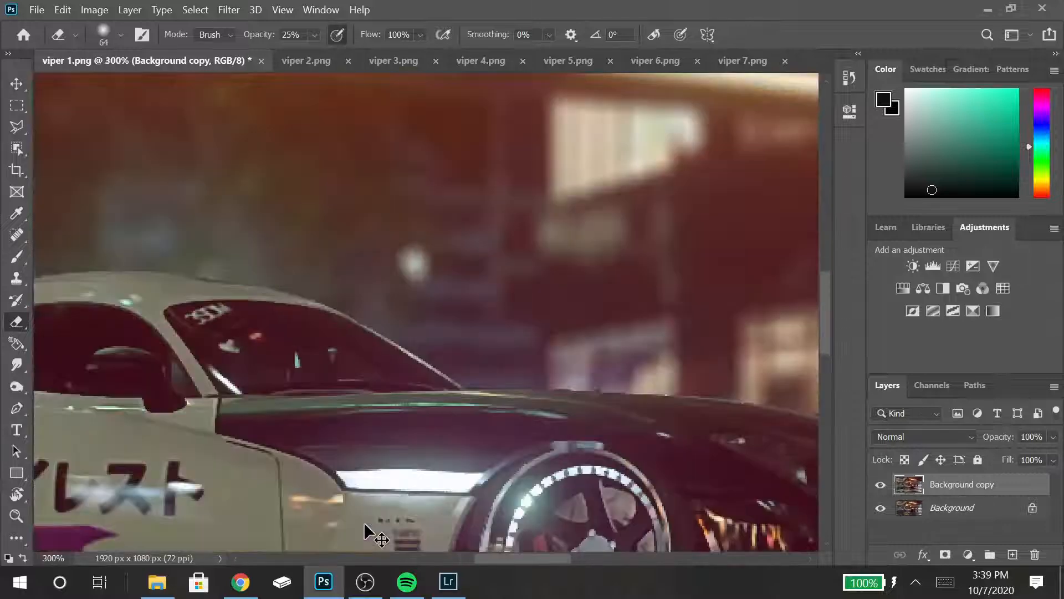
scroll(739, 355, "down", 5)
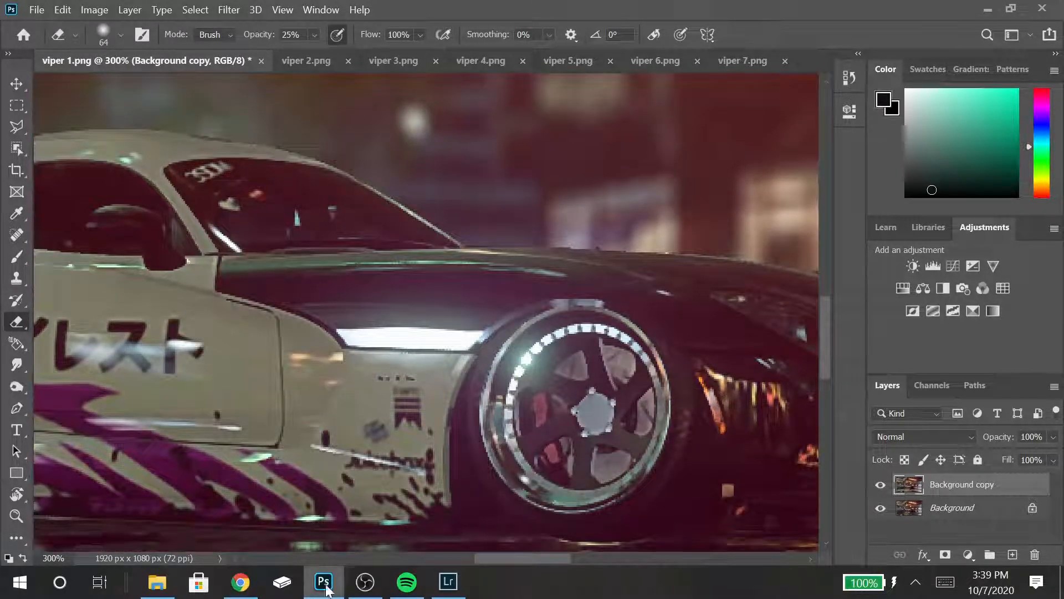
left_click_drag(471, 560, 364, 552)
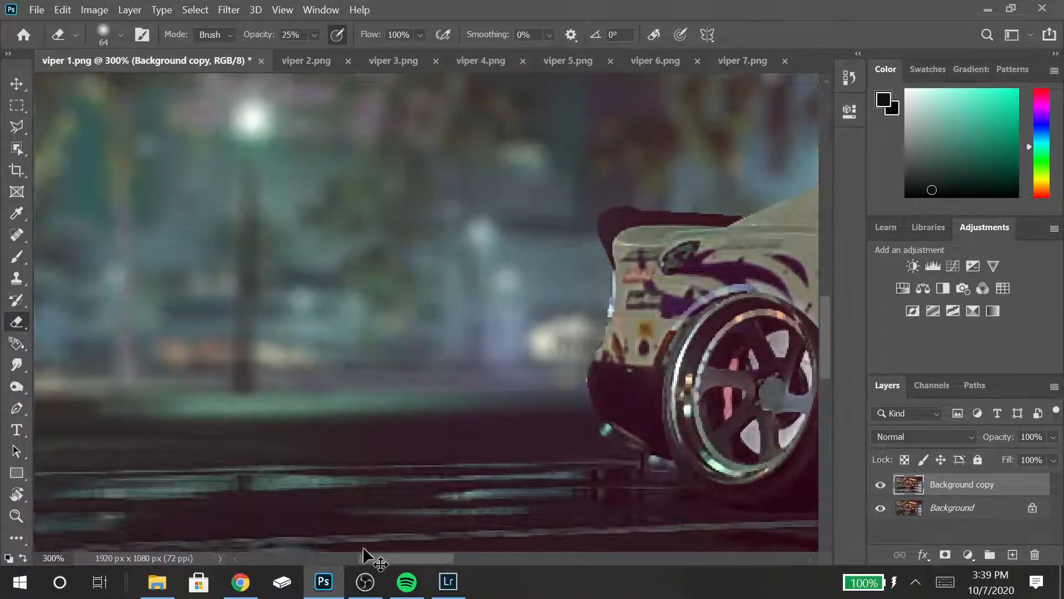
key("ctrl+minus")
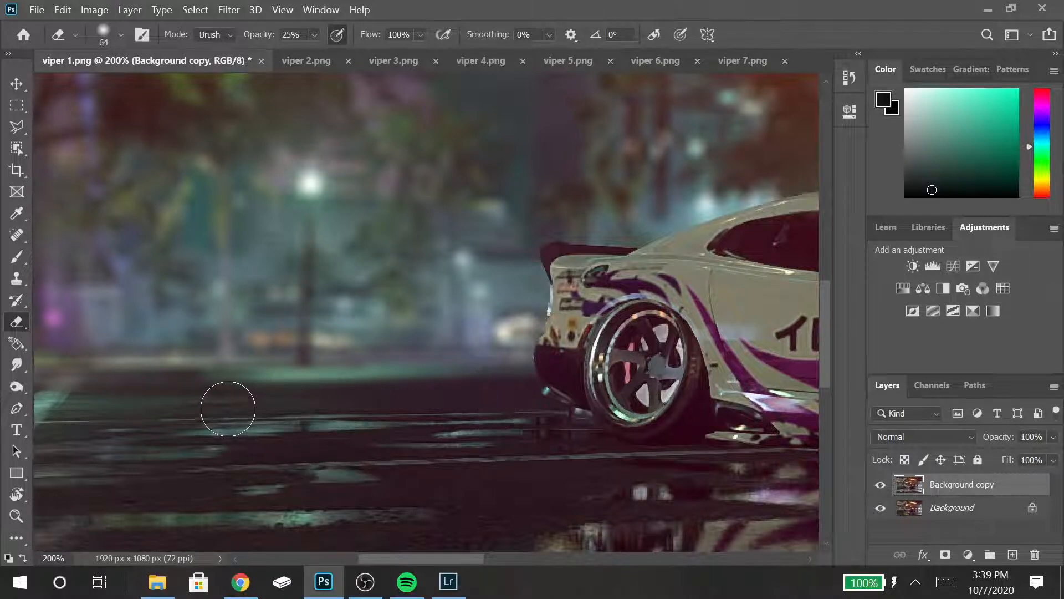
- Compare close-up areas of the photo with the Background copy layer hidden and shown, including the ground beside the car's nose
left_click(880, 484)
left_click(880, 485)
key("ctrl+1")
left_click_drag(437, 557, 665, 554)
key("ctrl+plus")
key("ctrl+minus")
key("ctrl+plus")
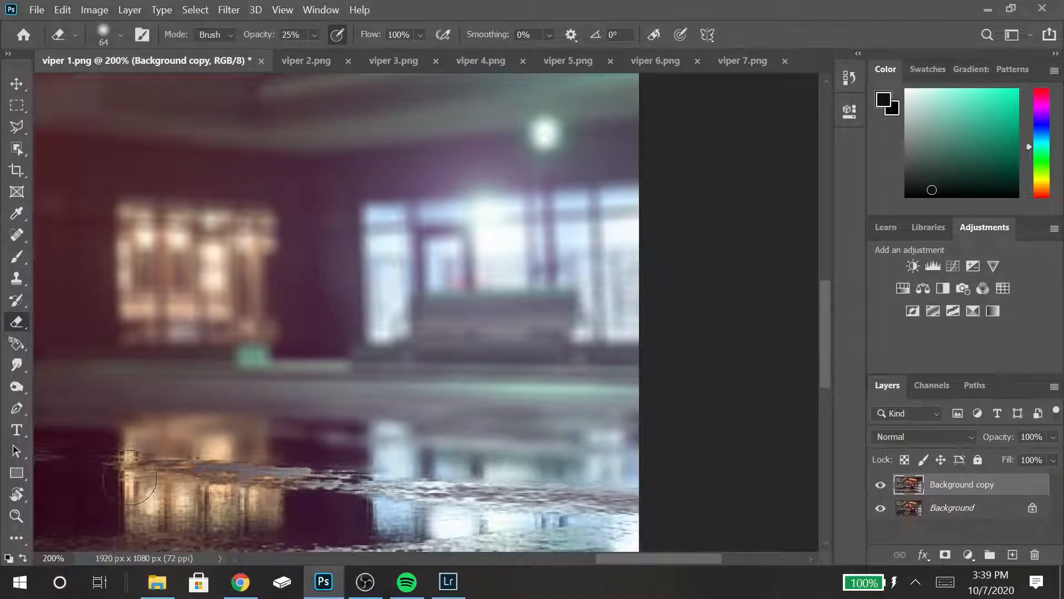
key("ctrl+minus")
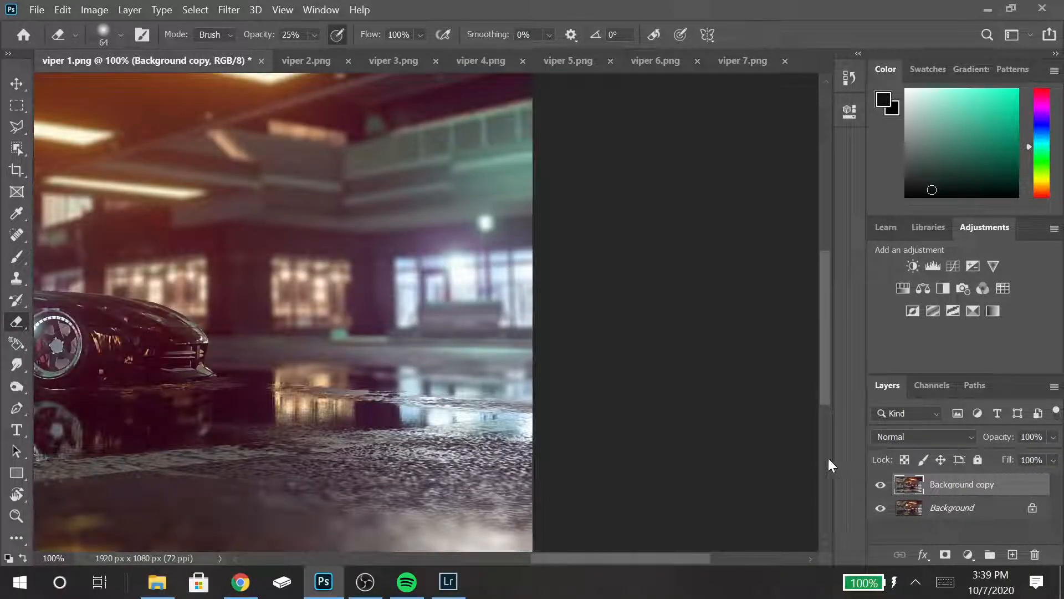
left_click(878, 485)
left_click(879, 486)
left_click(879, 485)
- Compare the whole photo before and after blurring by toggling the visibility of the Background copy layer
key("ctrl+0")
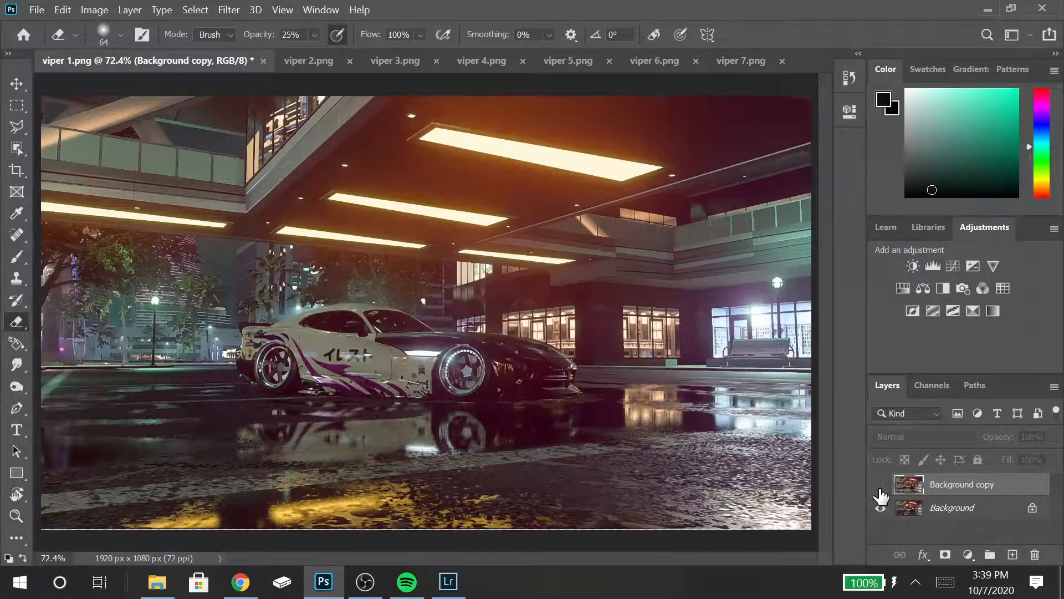
left_click(880, 485)
left_click(880, 485)
left_click(880, 486)
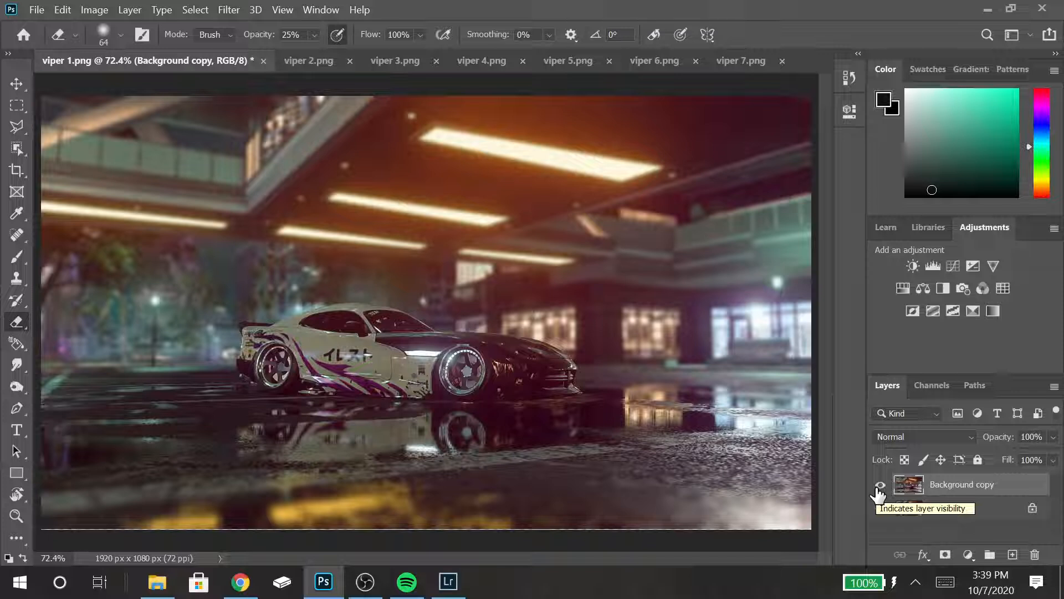
key("v")
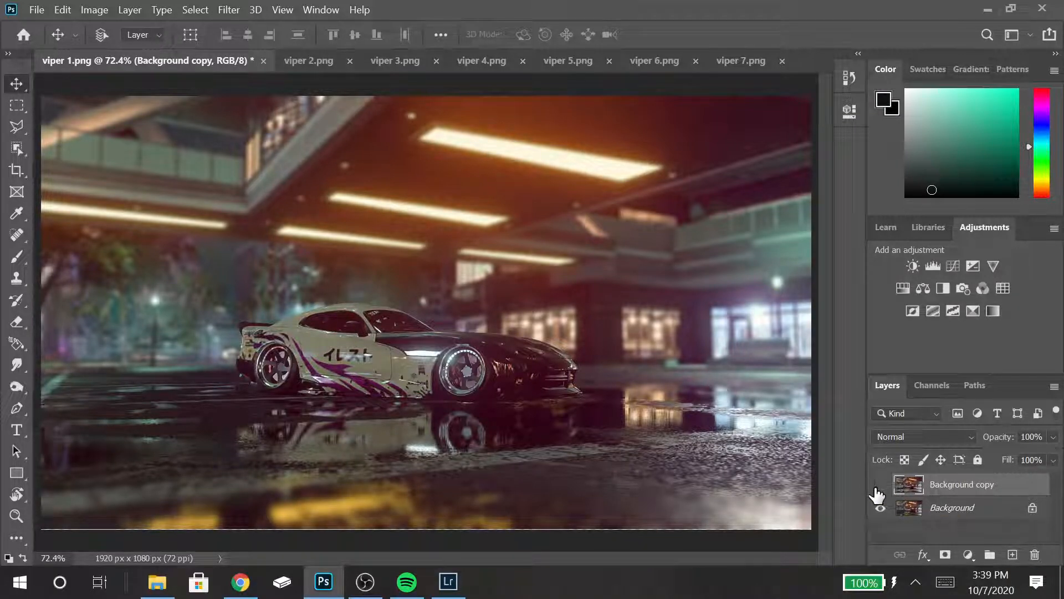
left_click(878, 486)
left_click(878, 486)
left_click(877, 487)
left_click(877, 486)
- Switch to Lightroom Classic and close it
left_click(411, 589)
left_click(448, 582)
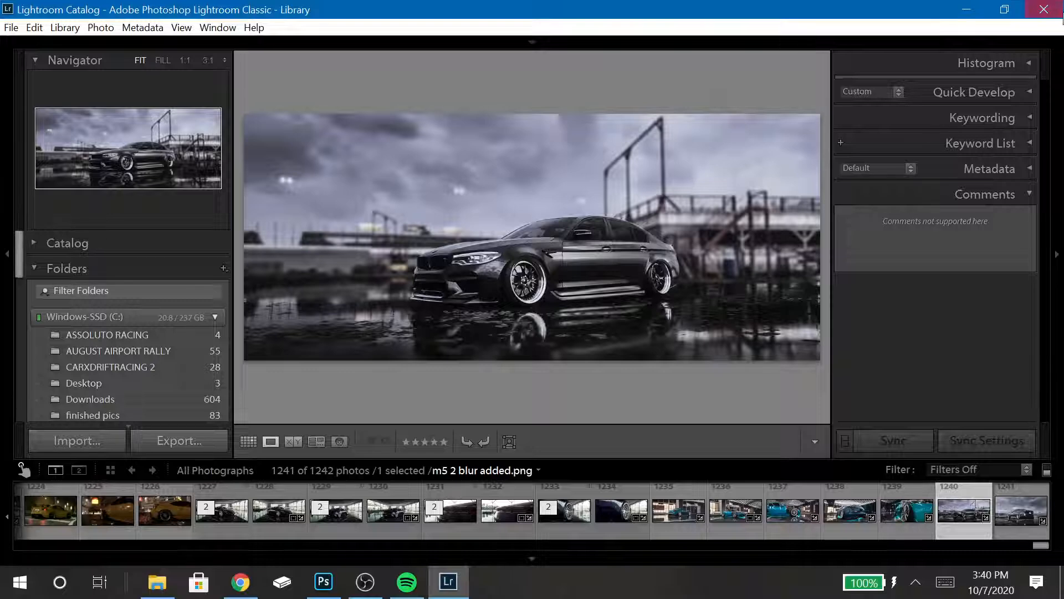
left_click(1044, 9)
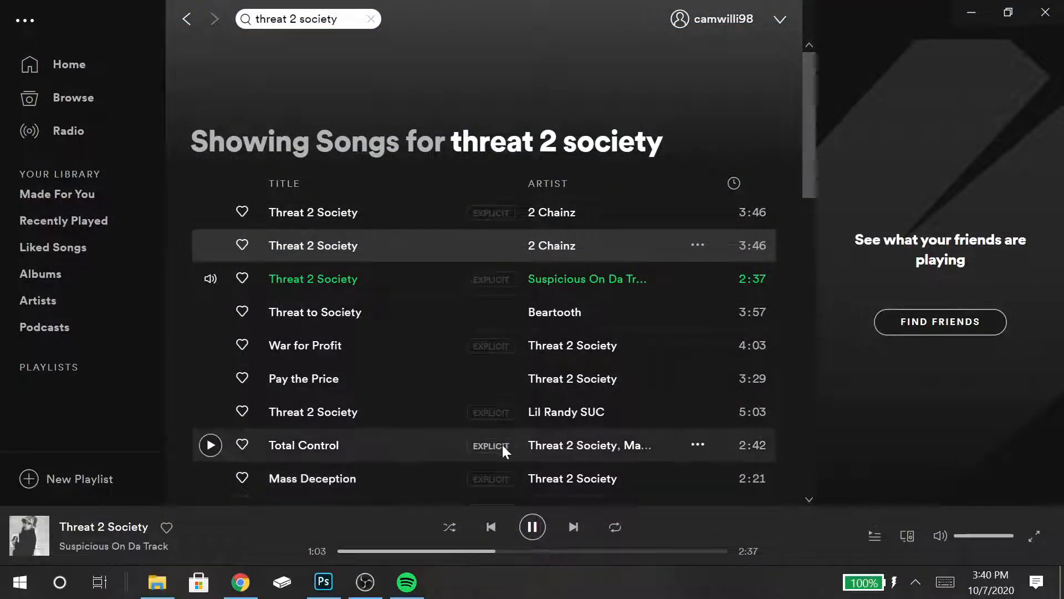
- Pause the playing song in Spotify and search for "furthest thing"
left_click(528, 529)
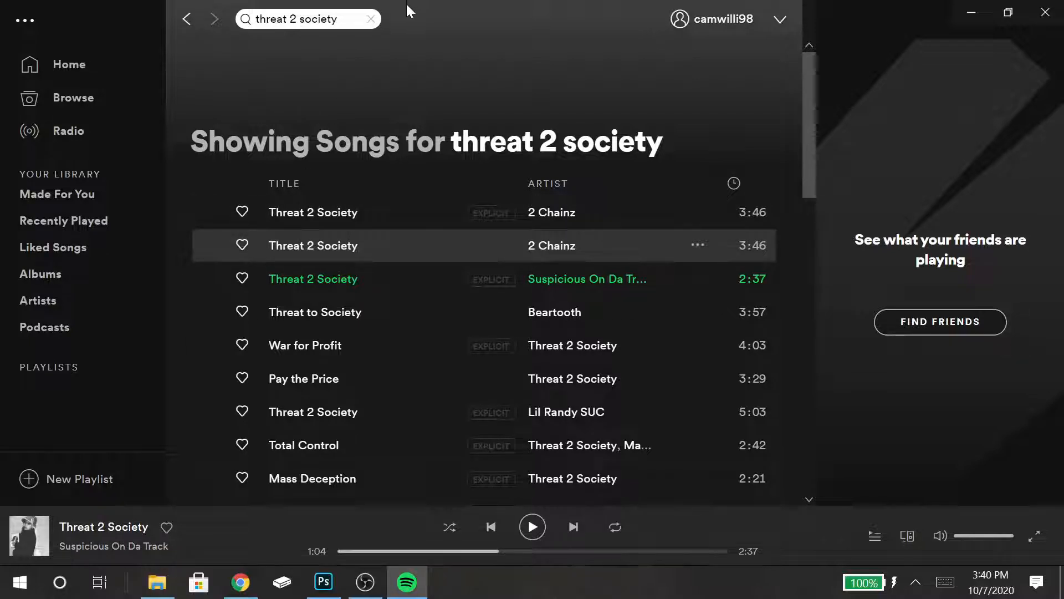
left_click(370, 19)
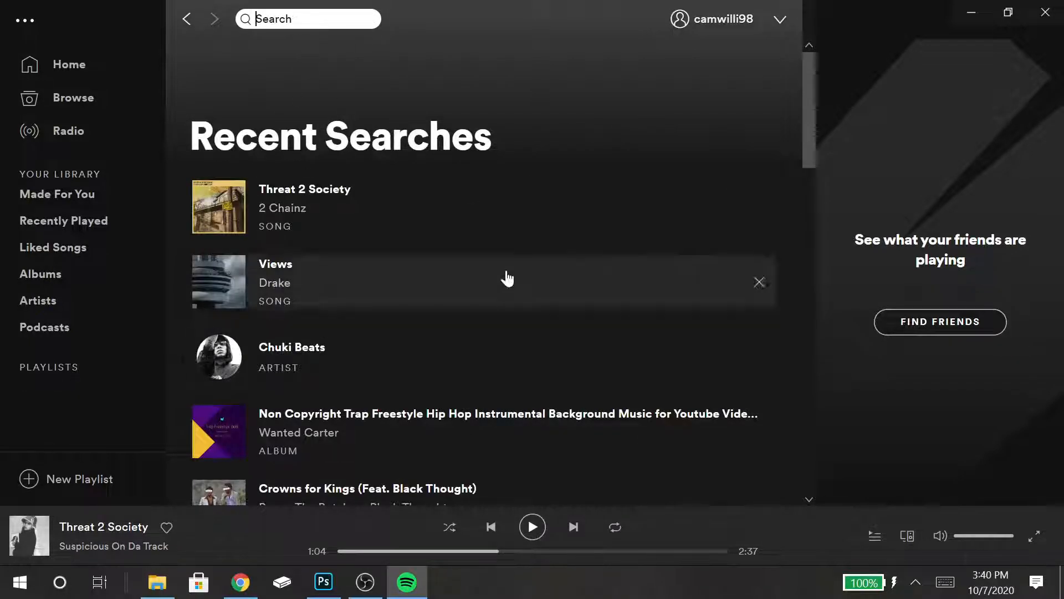
left_click_drag(807, 134, 361, 44)
left_click(65, 68)
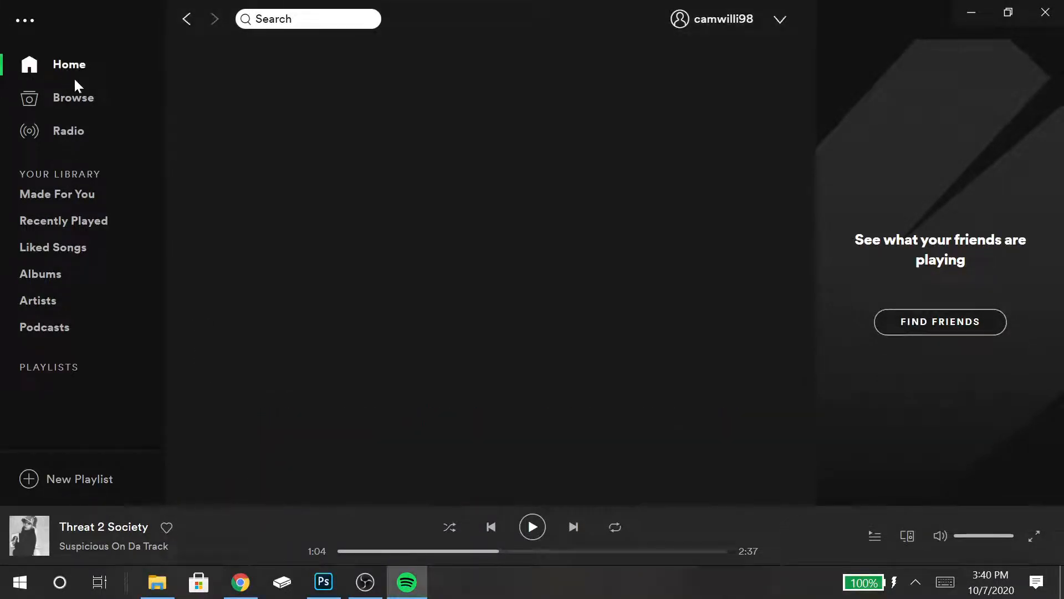
left_click(277, 24)
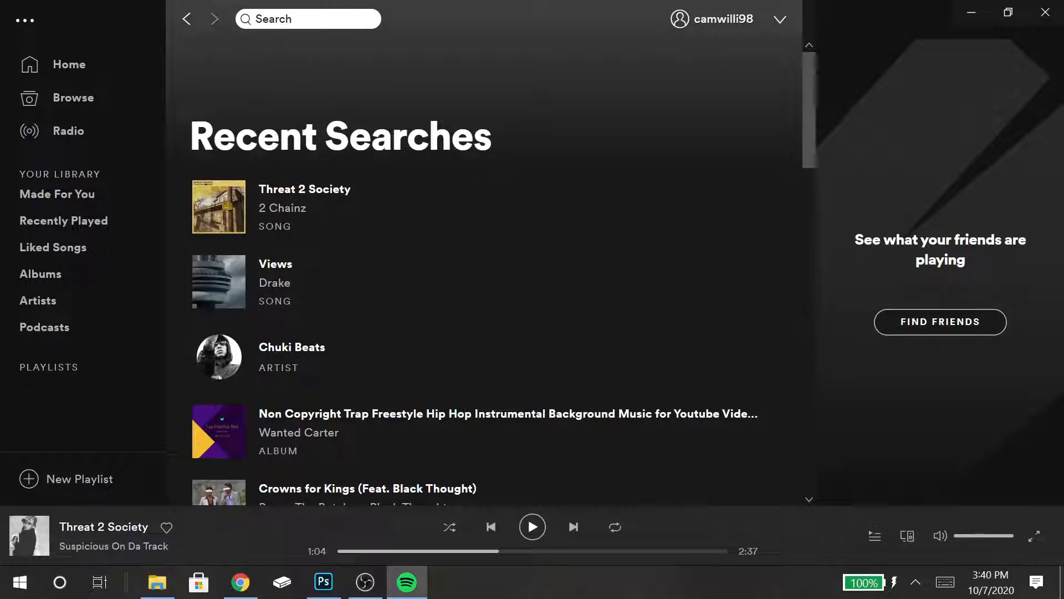
type("furthest thing")
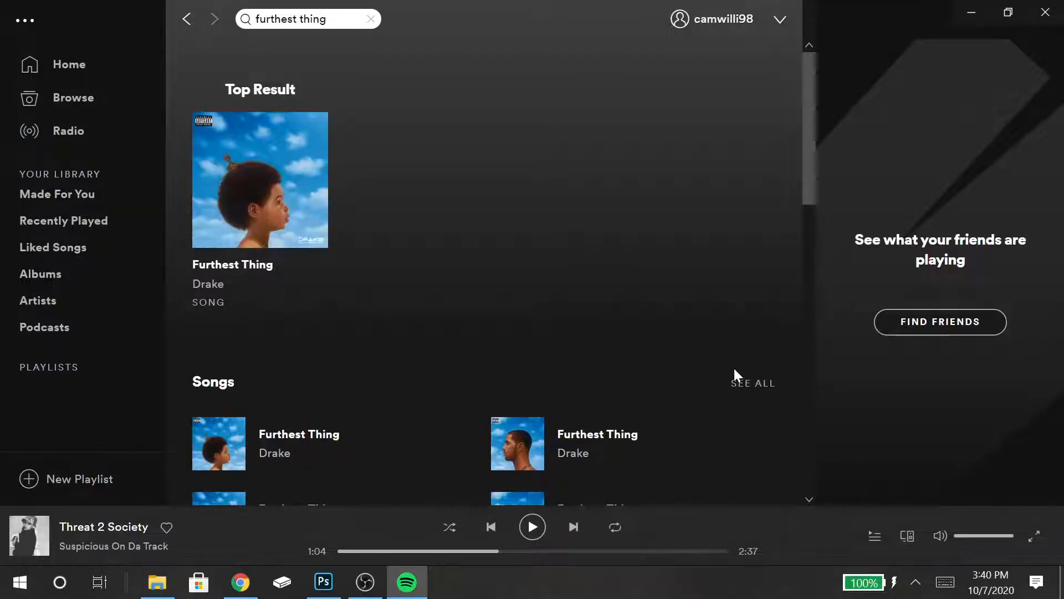
- Play Drake's "Furthest Thing" from the full list of song results, skip ahead to about 2:49 and minimize Spotify
left_click(737, 383)
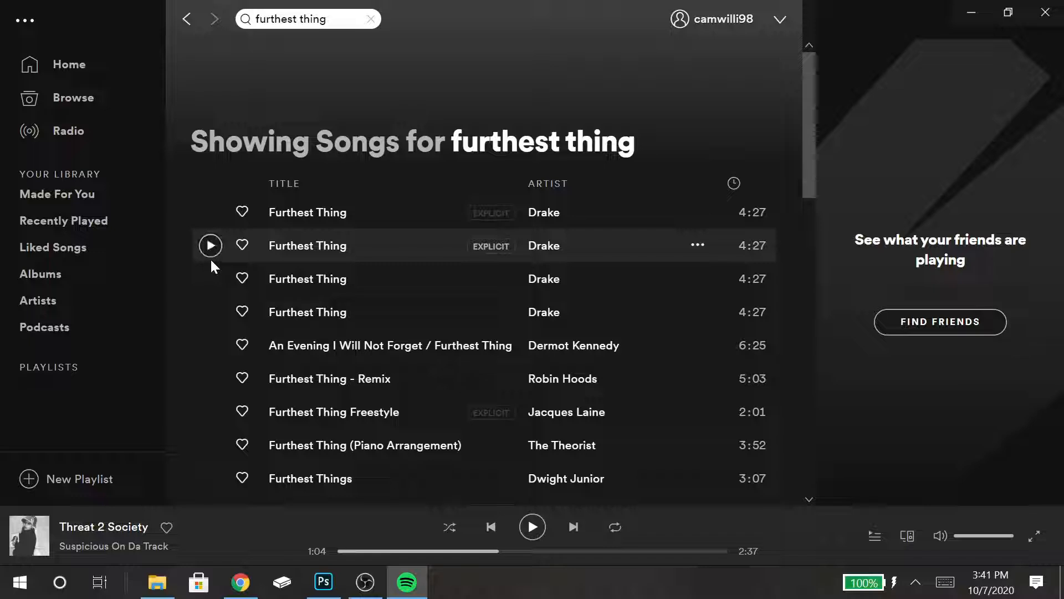
left_click(212, 283)
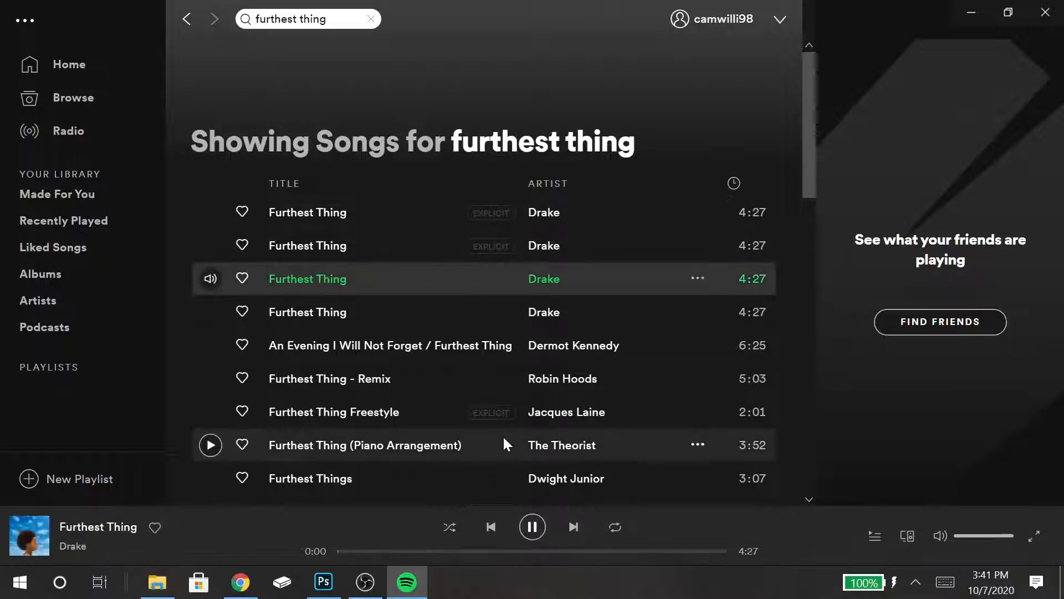
left_click(543, 552)
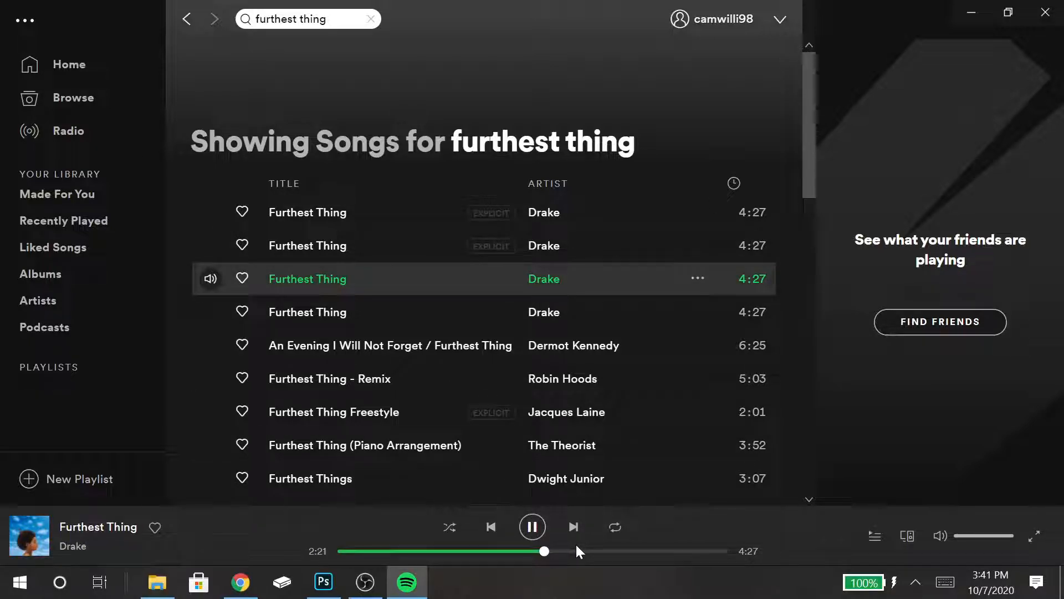
key("space")
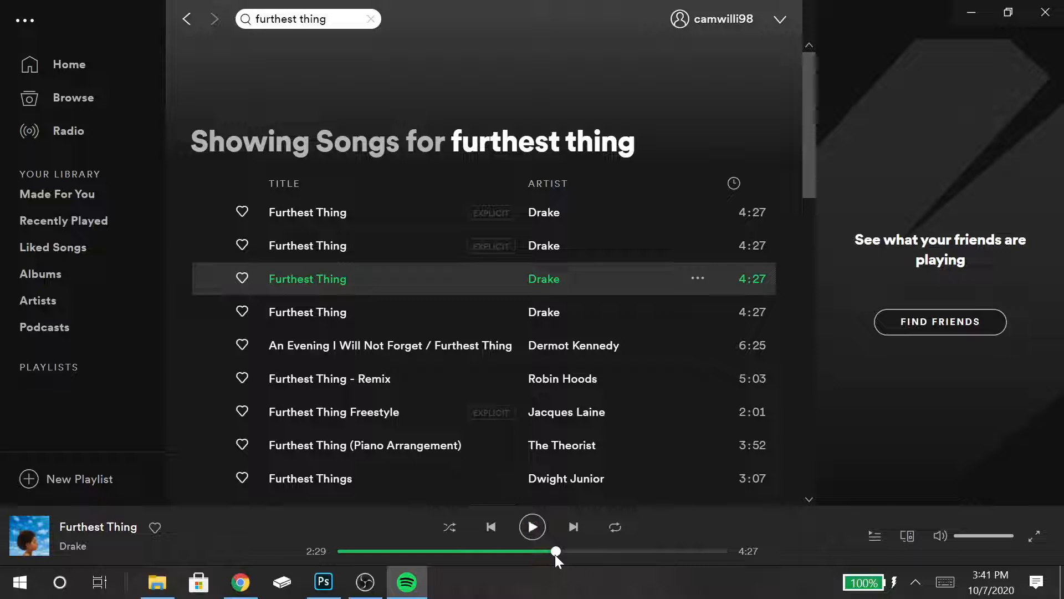
key("space")
left_click_drag(574, 557, 581, 556)
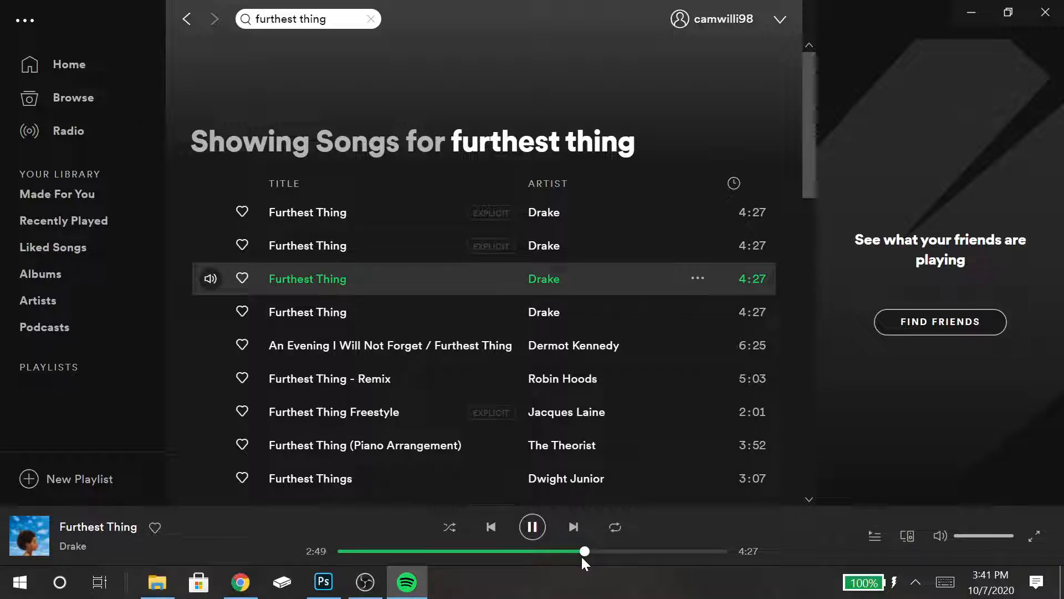
left_click(958, 17)
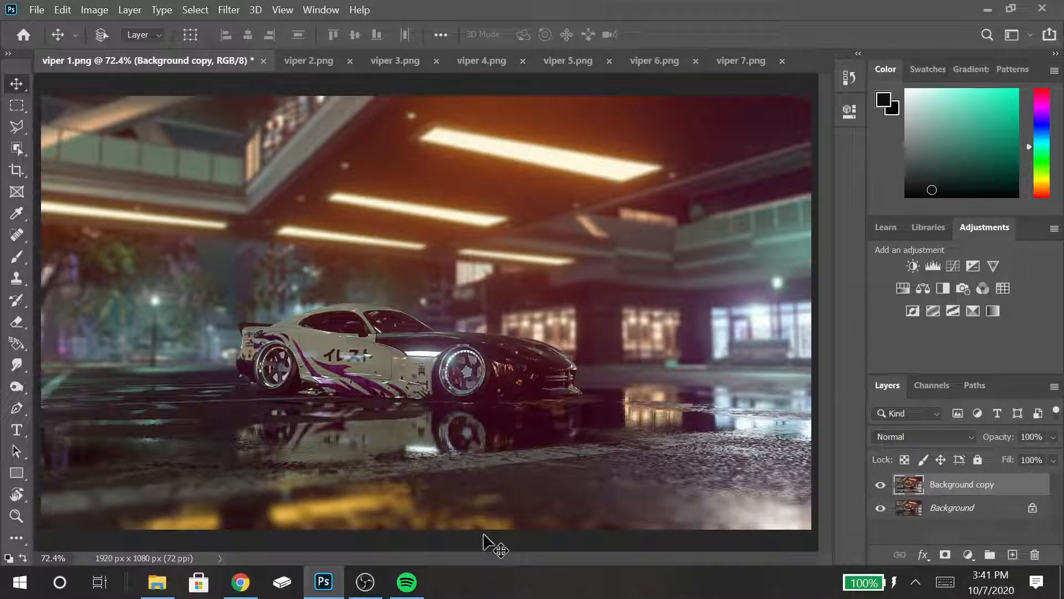
- Begin saving the edited viper 1 image as a PNG copy in the Pictures > Photoshop files > finished pics folder
key("ctrl+shift+s")
left_click(331, 397)
left_click(192, 324)
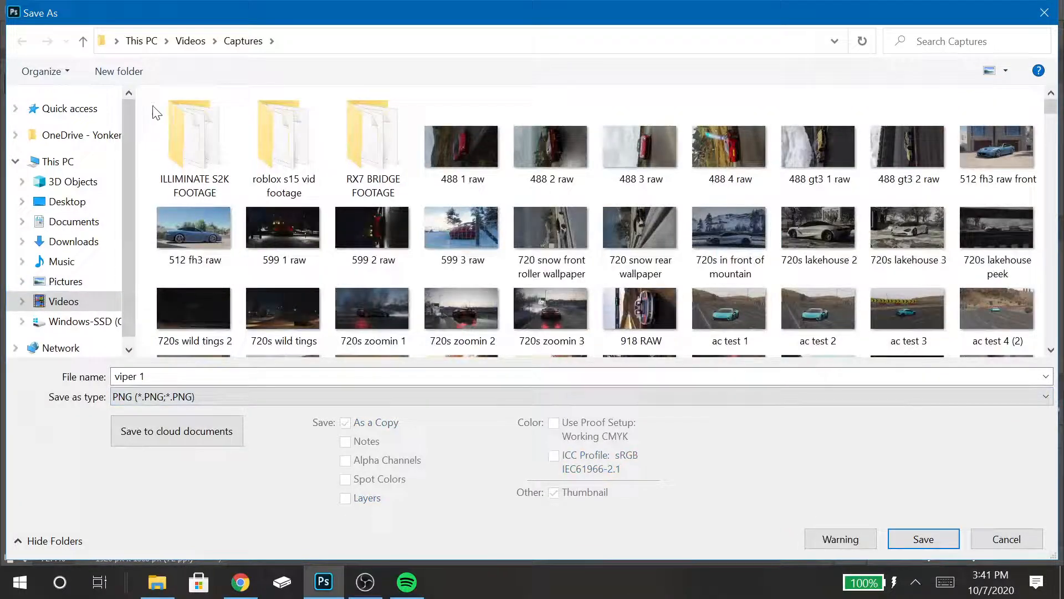
left_click(167, 41)
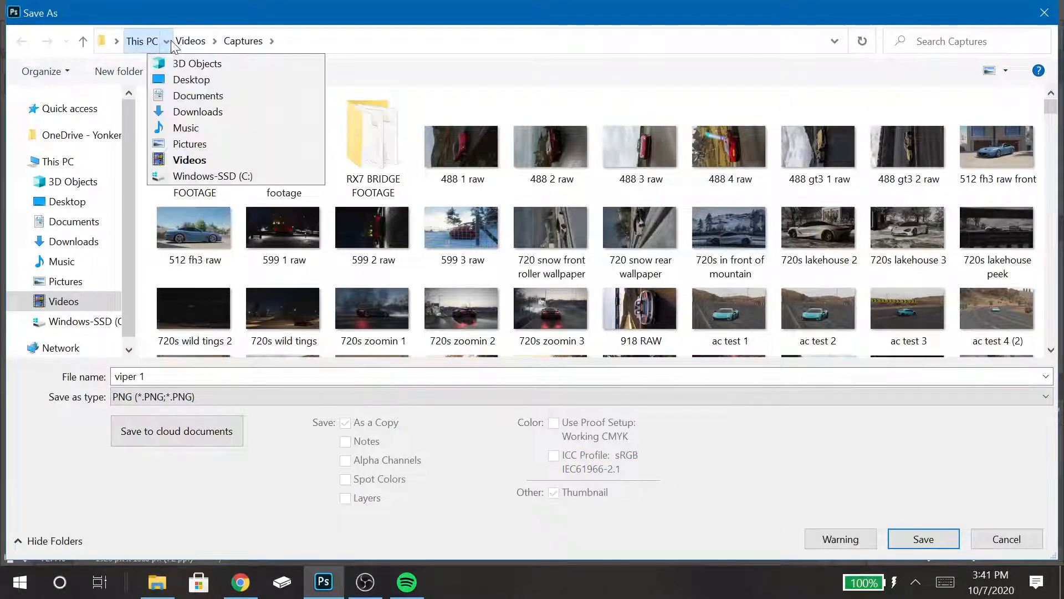
left_click(188, 145)
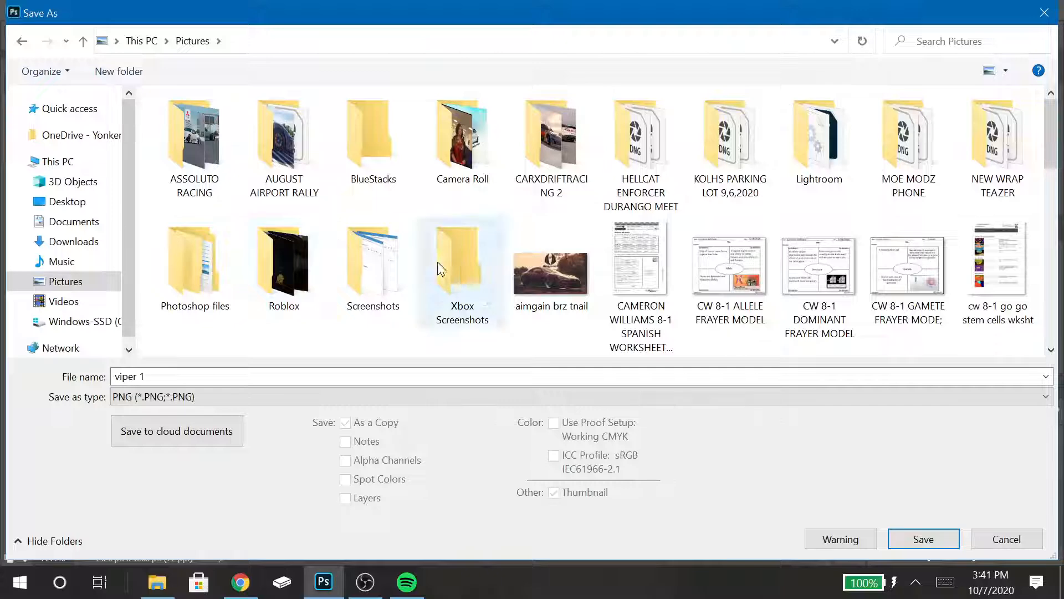
left_click(213, 272)
double_click(213, 273)
double_click(218, 155)
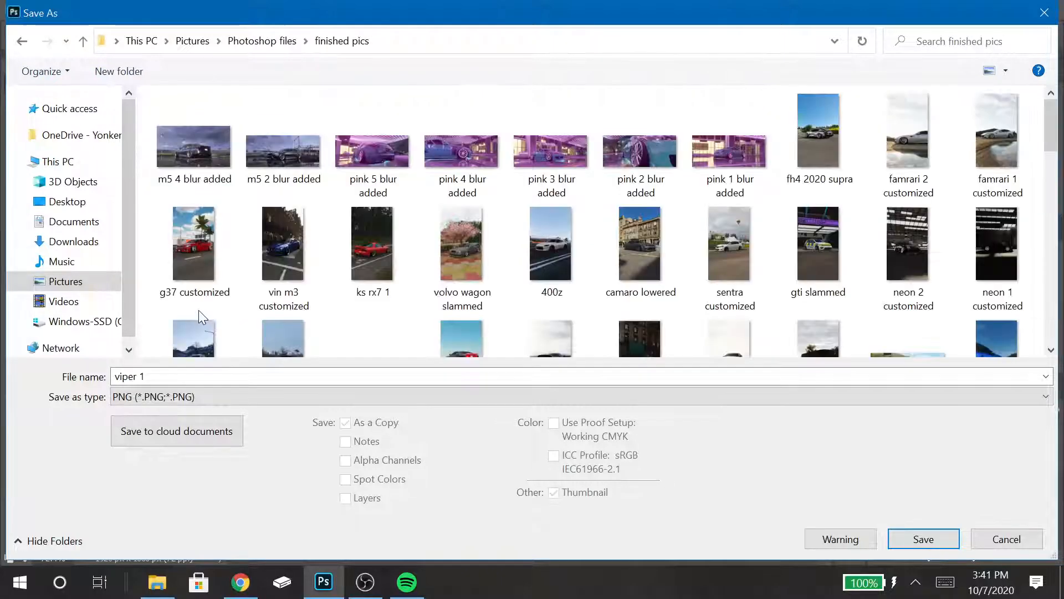
- Name the PNG copy "viper 1 blur added" and save it with the smallest file size option
key("End")
type("blur")
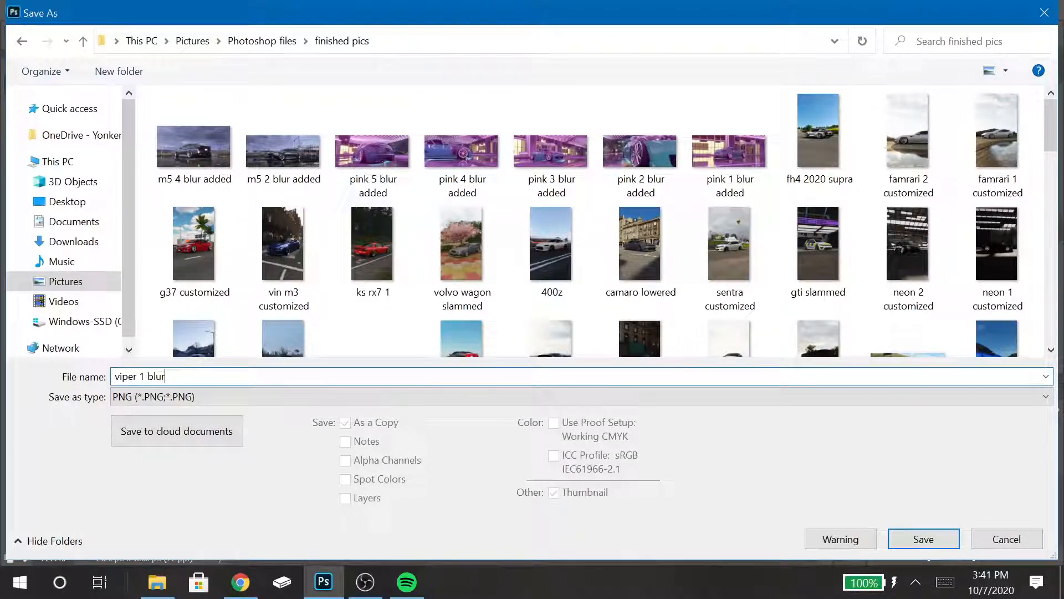
type(" added")
key("Return")
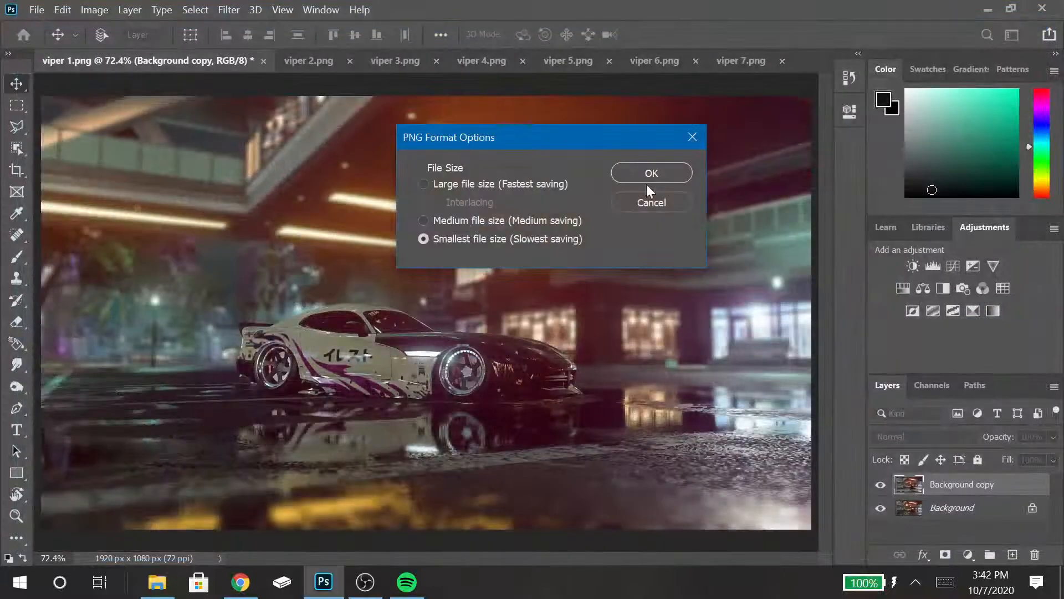
left_click(652, 173)
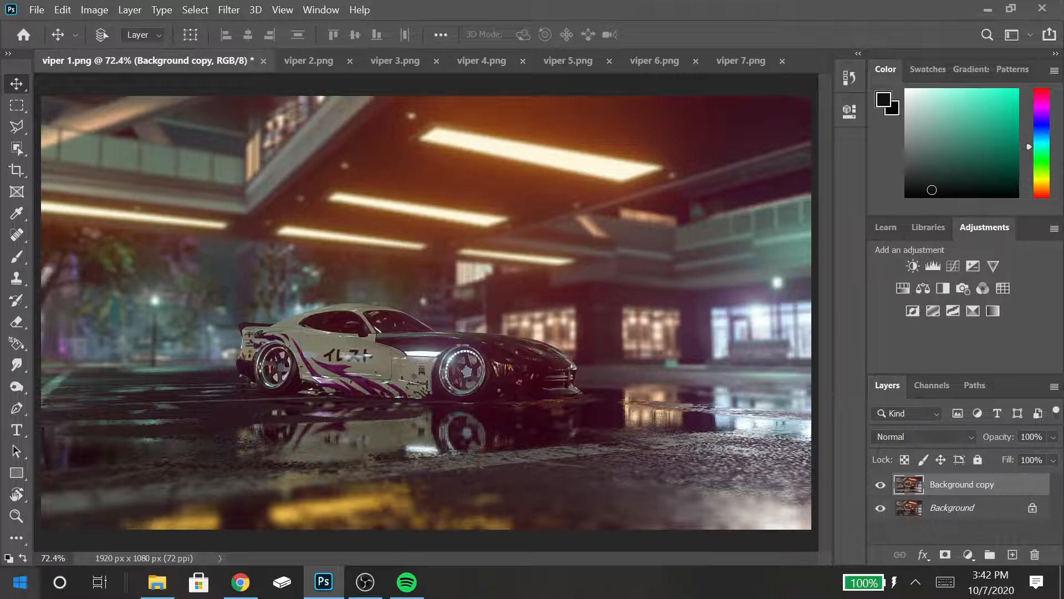
- Find Adobe Lightroom Classic on the computer by searching for "light" and launch it
left_click(20, 582)
type("light")
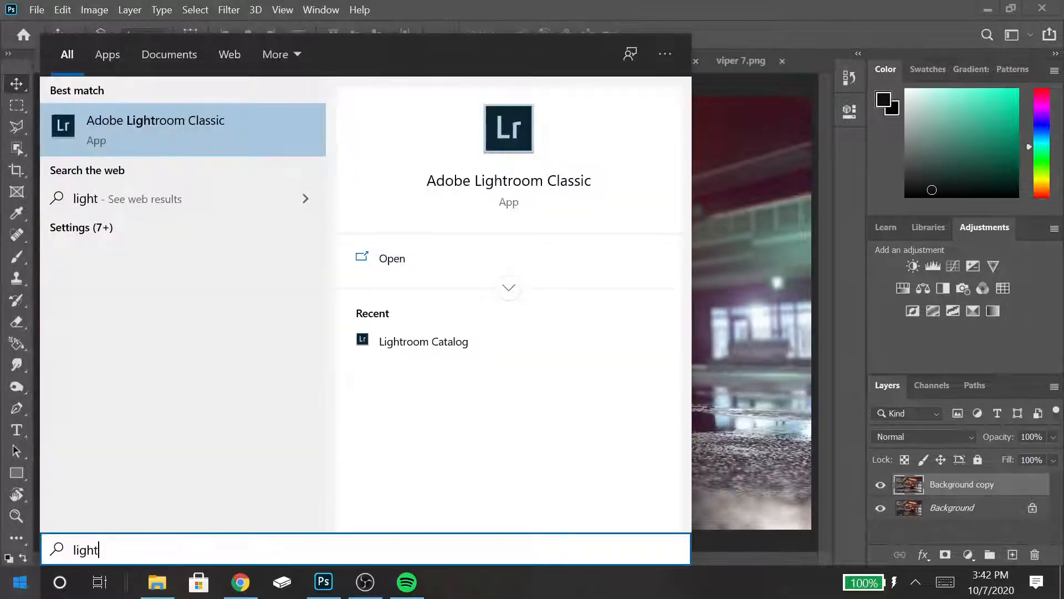
key("Return")
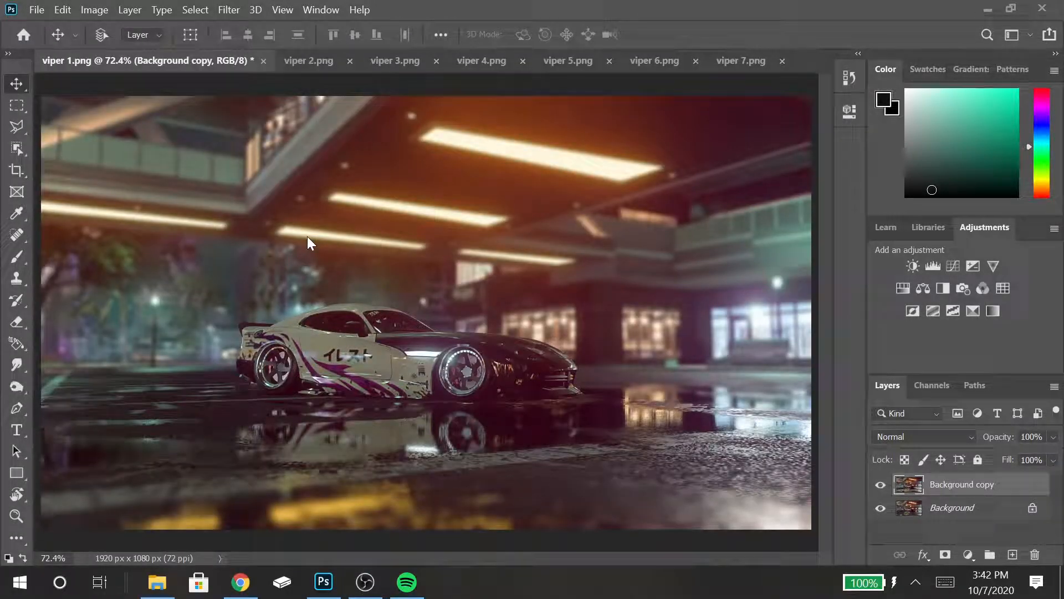
- Switch to Spotify while Lightroom loads, pause the song and clear the "furthest thing" search
left_click(407, 581)
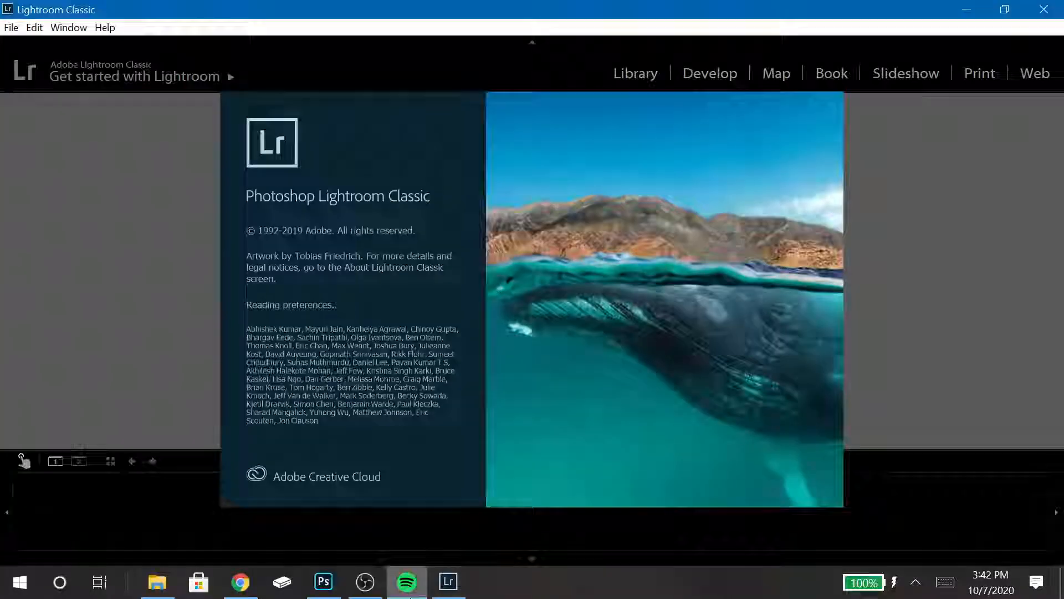
left_click(407, 581)
left_click(532, 527)
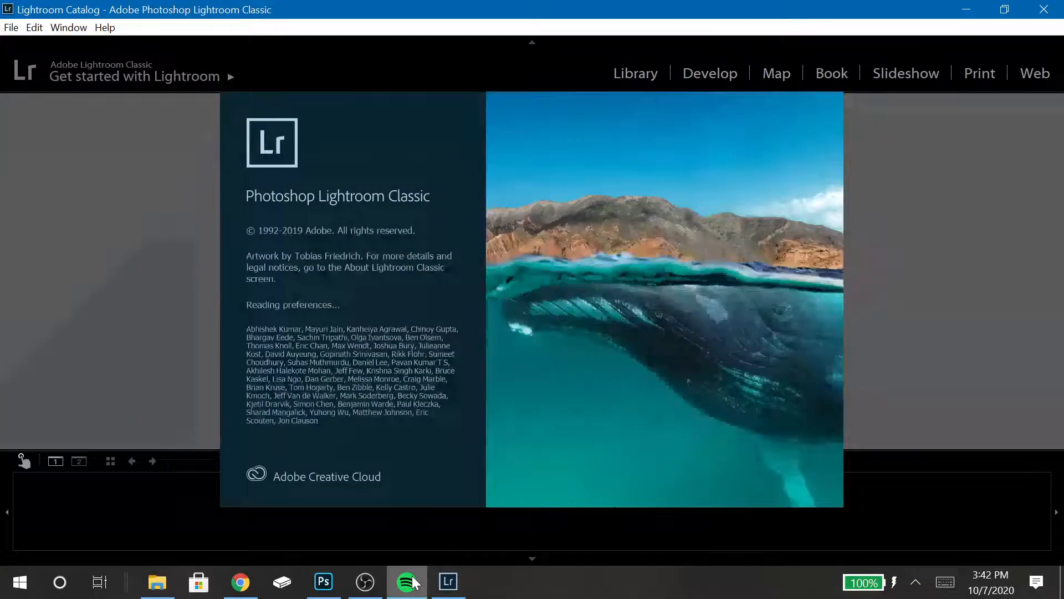
left_click(411, 581)
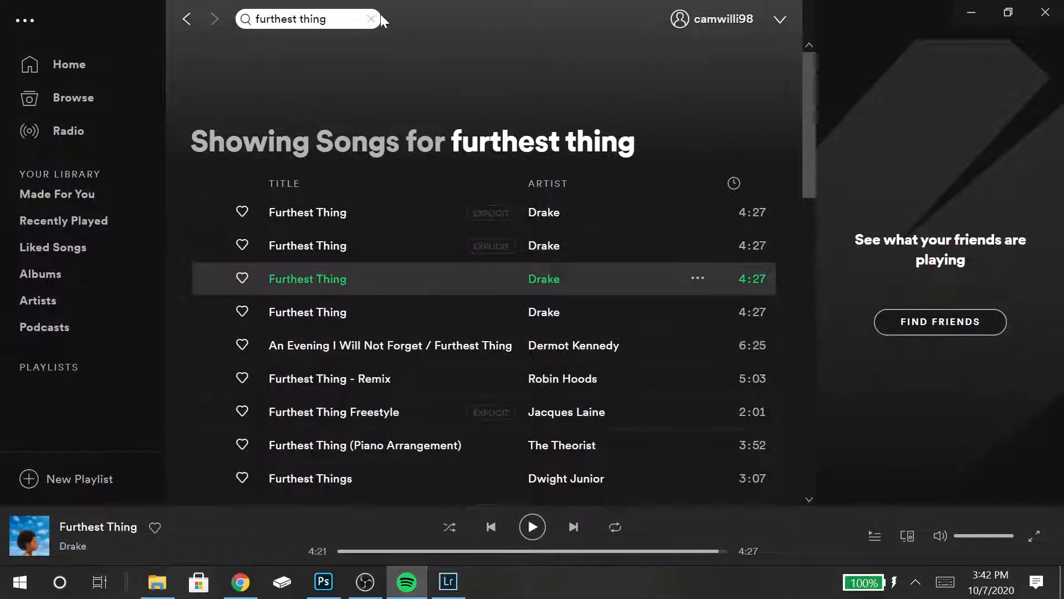
left_click(371, 19)
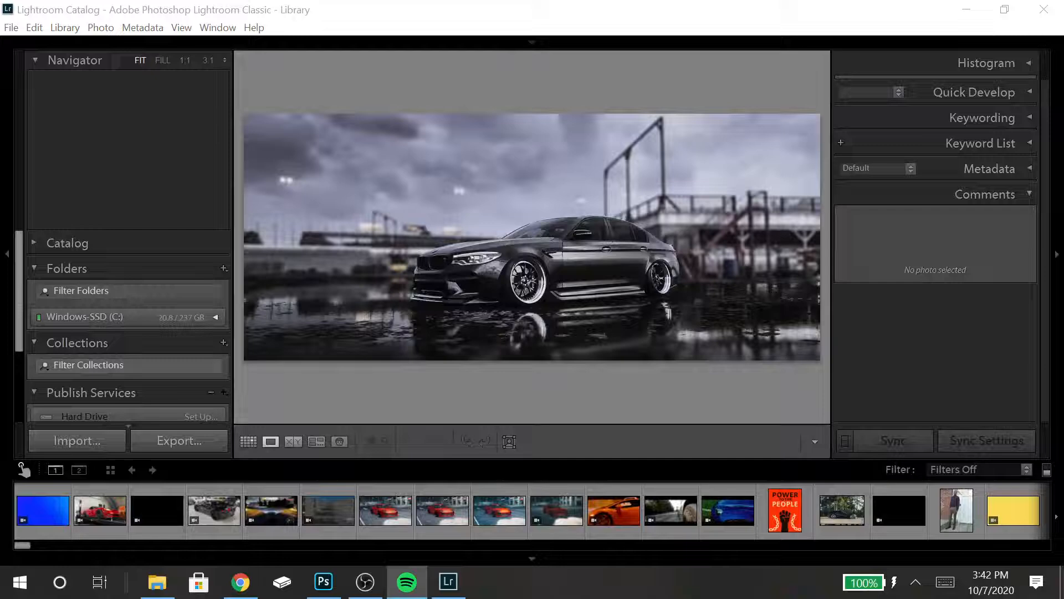
- Return to Spotify and look through the recent searches, the home page and the recommended radio stations for music
left_click(407, 582)
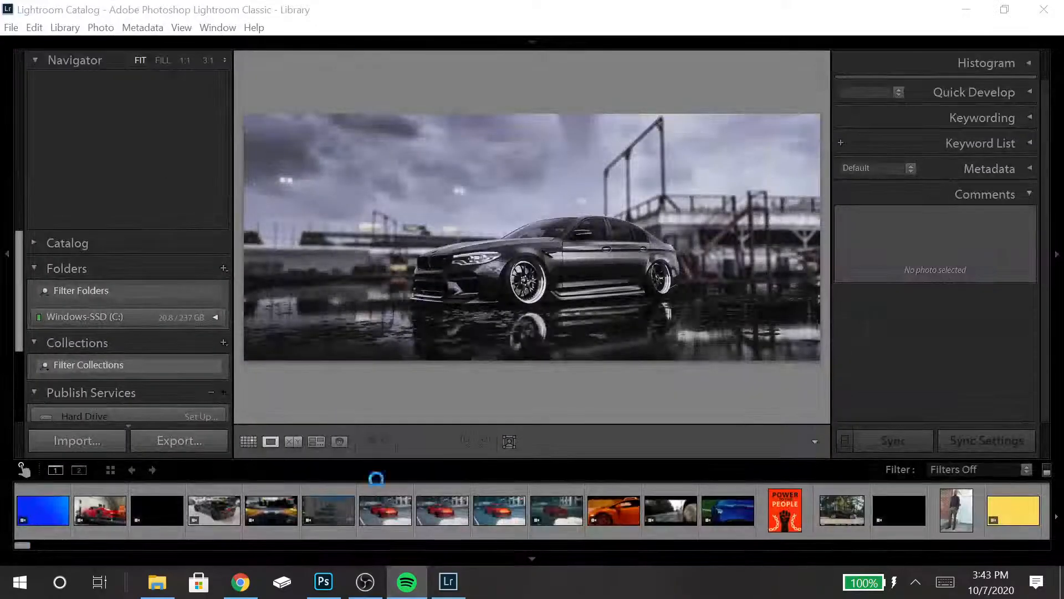
left_click(406, 582)
left_click_drag(809, 119, 821, 160)
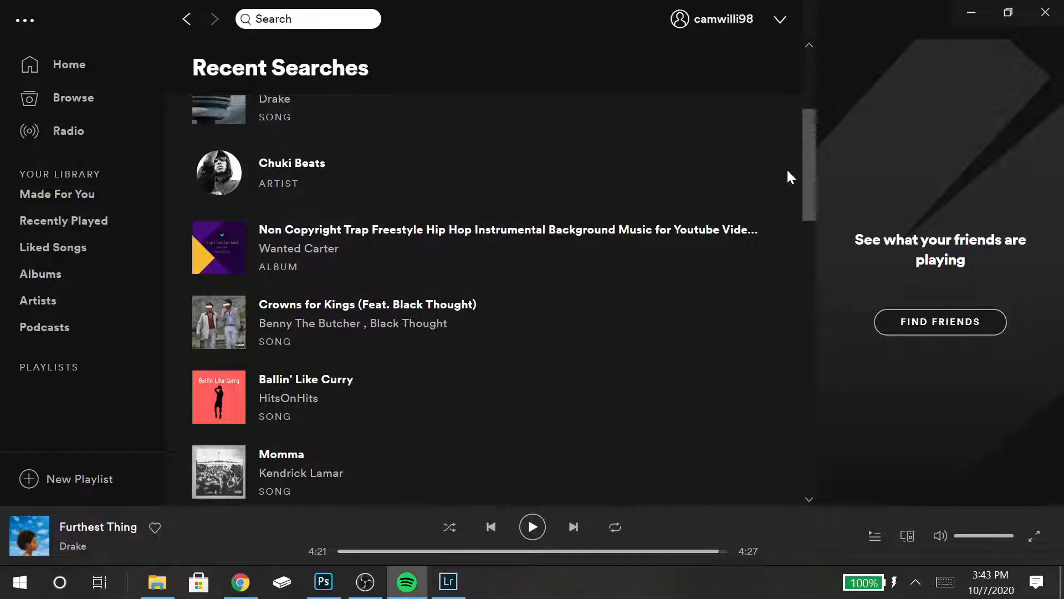
left_click_drag(809, 170, 826, 92)
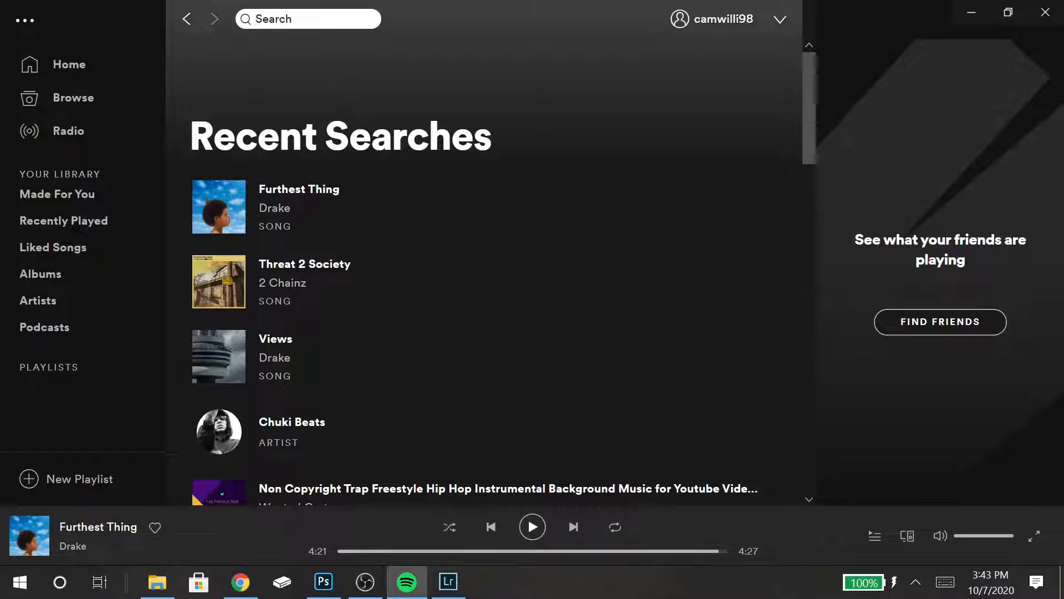
left_click(69, 64)
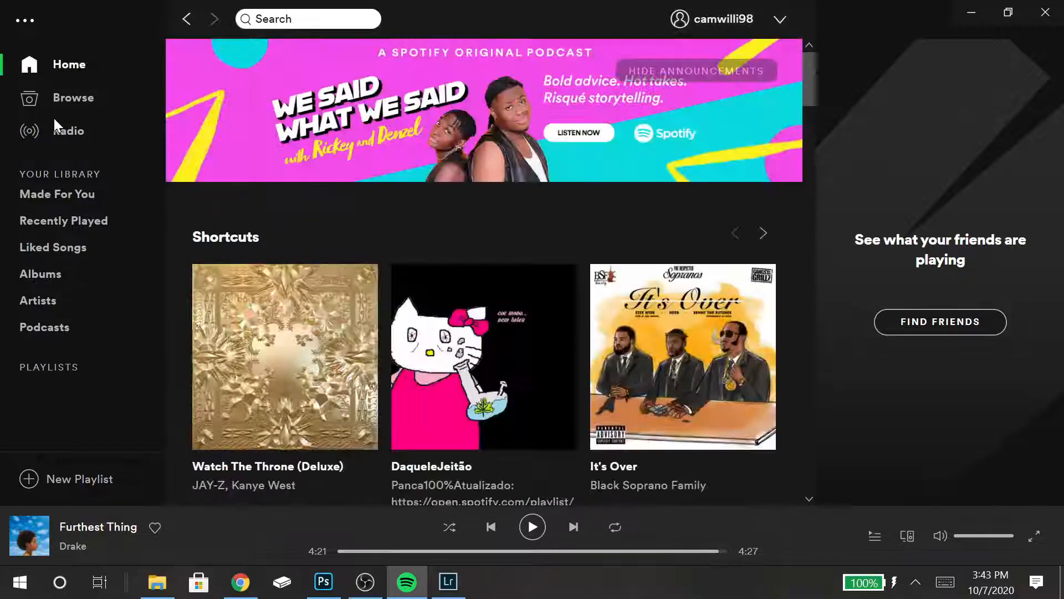
left_click(52, 135)
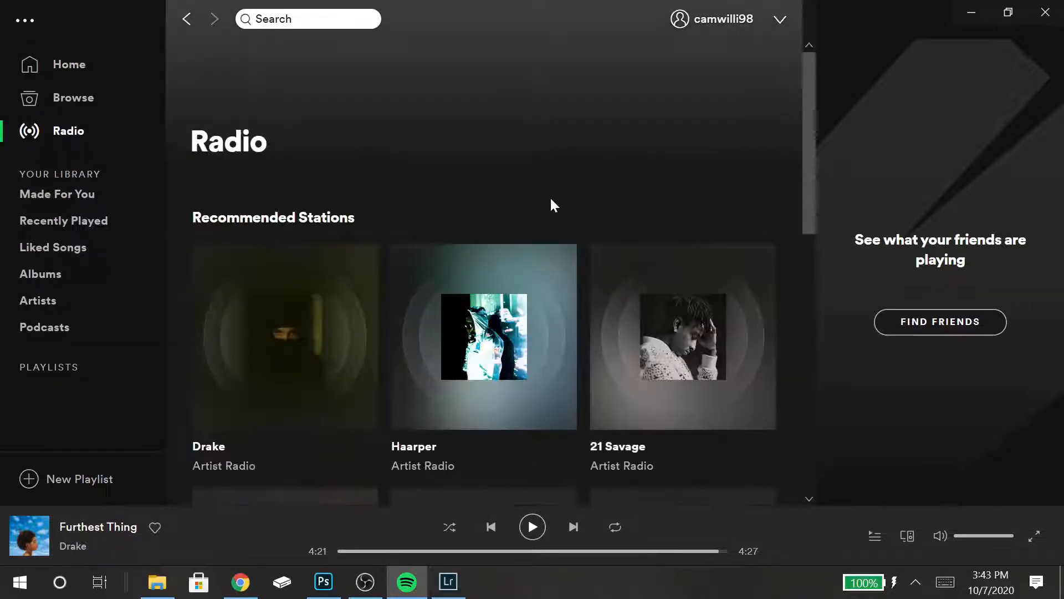
left_click_drag(810, 155, 826, 283)
left_click(48, 65)
- Search Spotify for "its over", look through the full list of matching songs and return to the home page
left_click(274, 21)
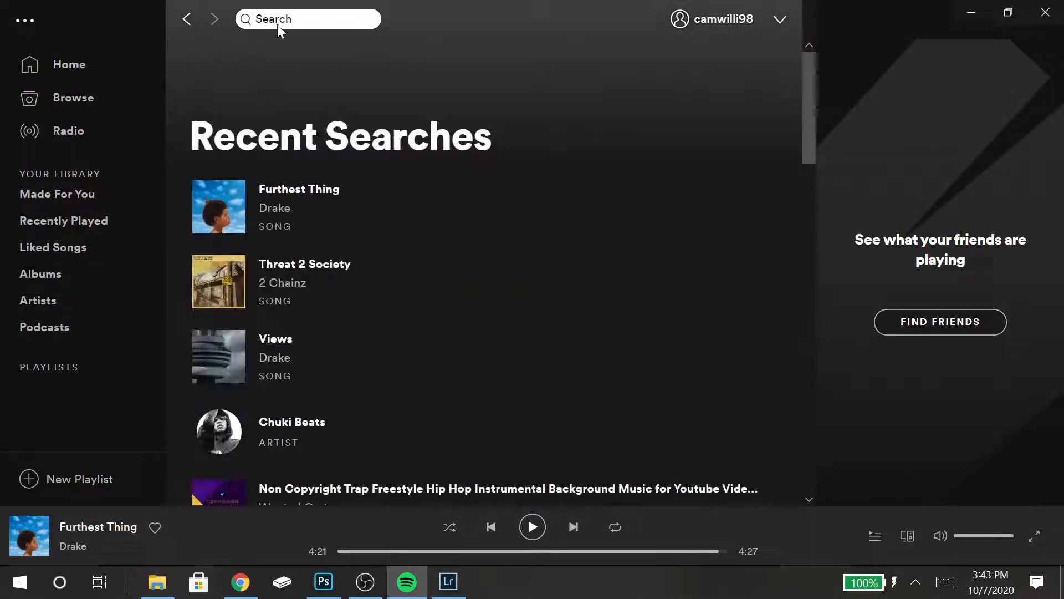
type("its over")
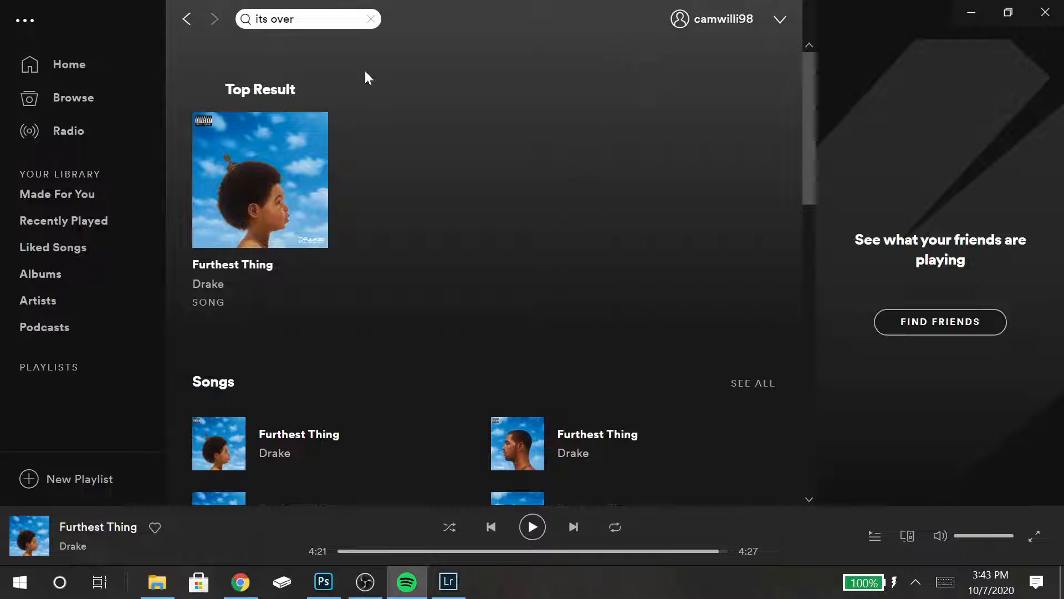
left_click(746, 386)
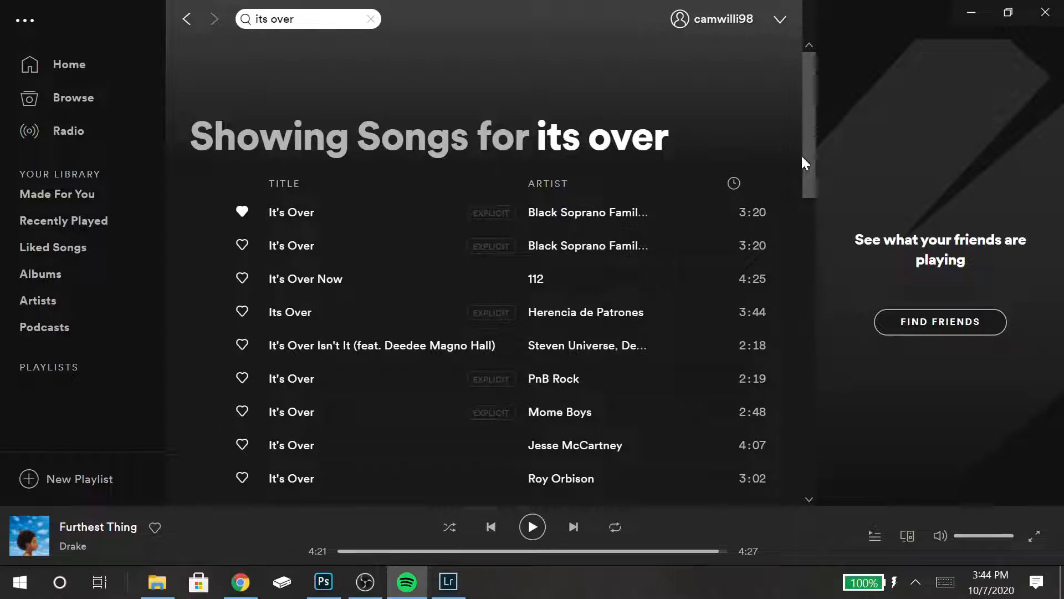
left_click_drag(809, 181, 819, 239)
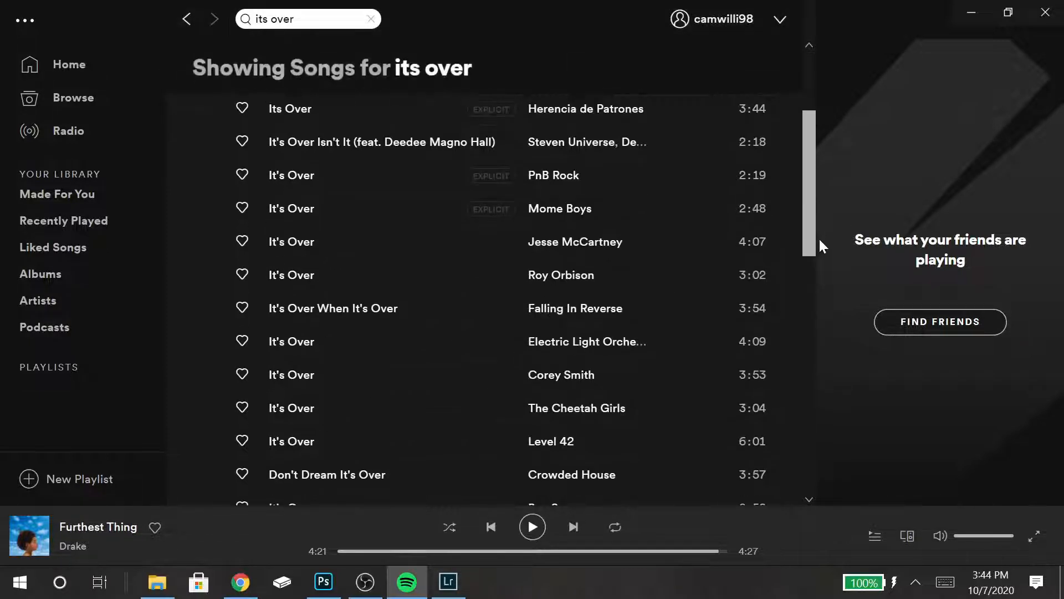
left_click(52, 58)
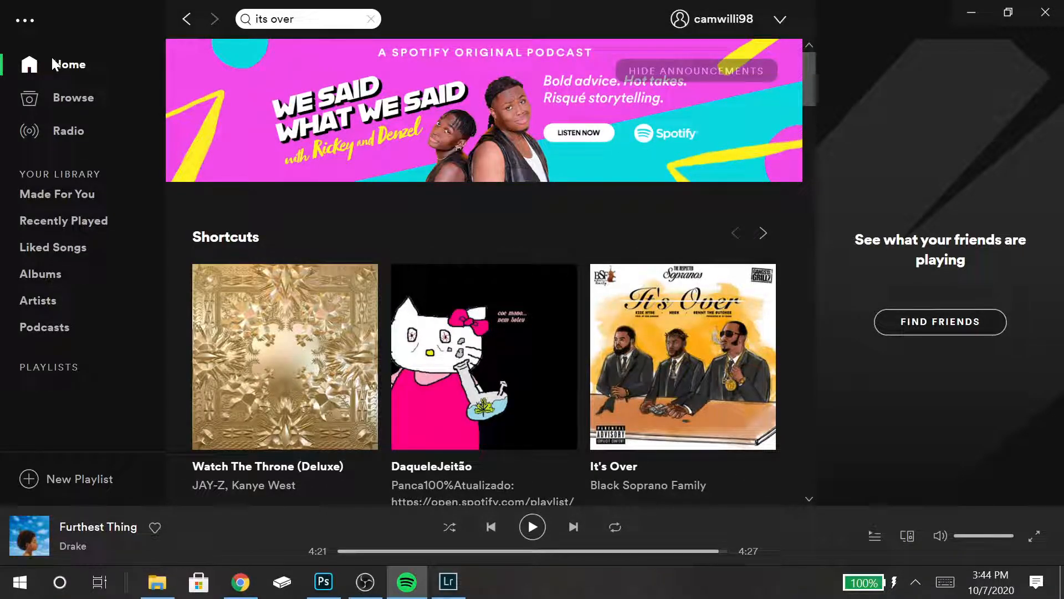
- Switch to Lightroom Classic and start an import from the Photoshop files\finished pics folder
left_click(365, 582)
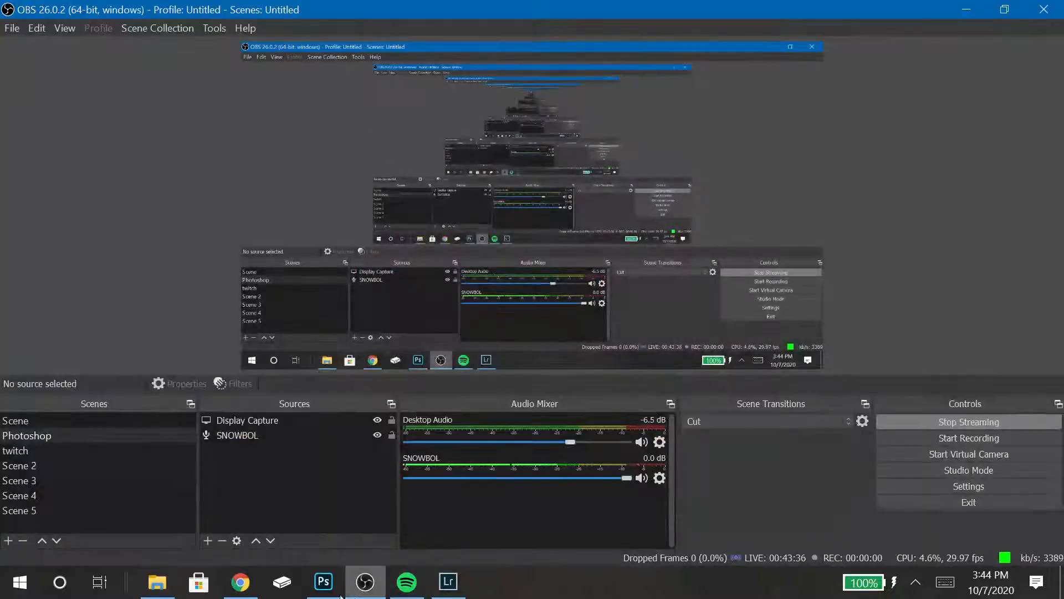
left_click(240, 581)
left_click(437, 588)
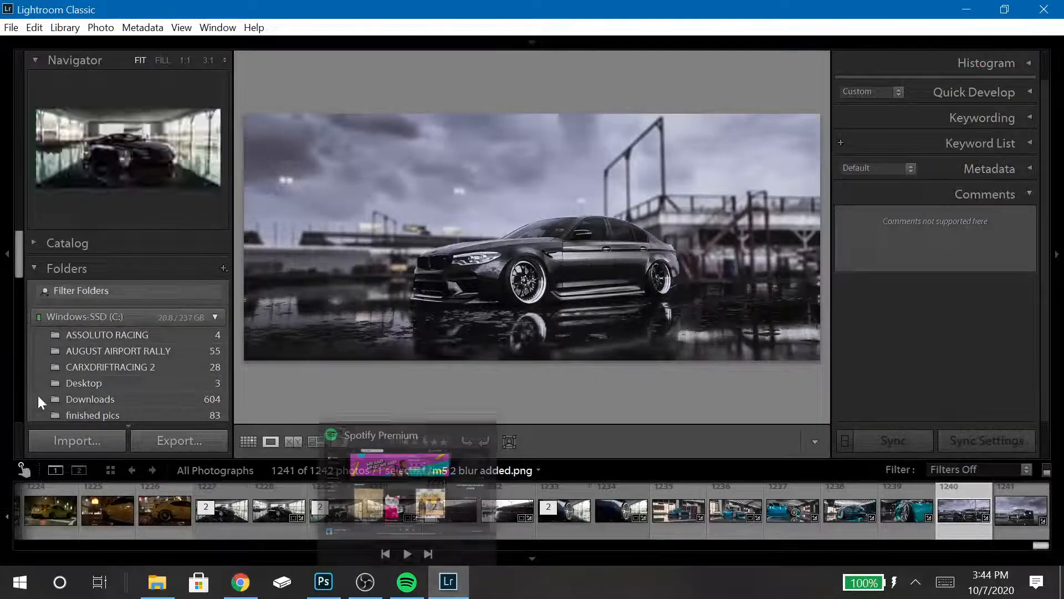
left_click(62, 441)
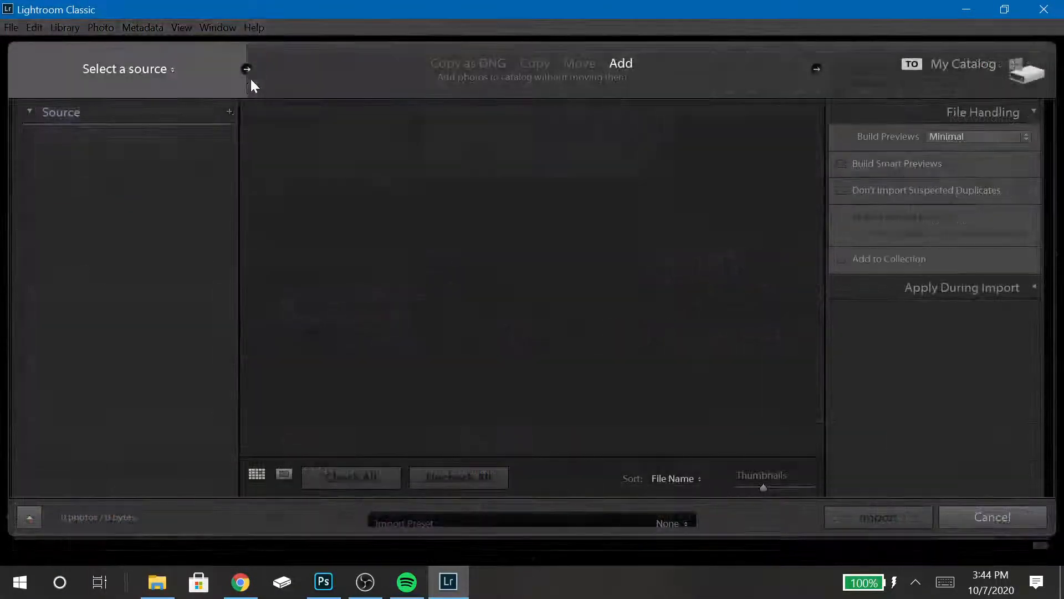
left_click(202, 67)
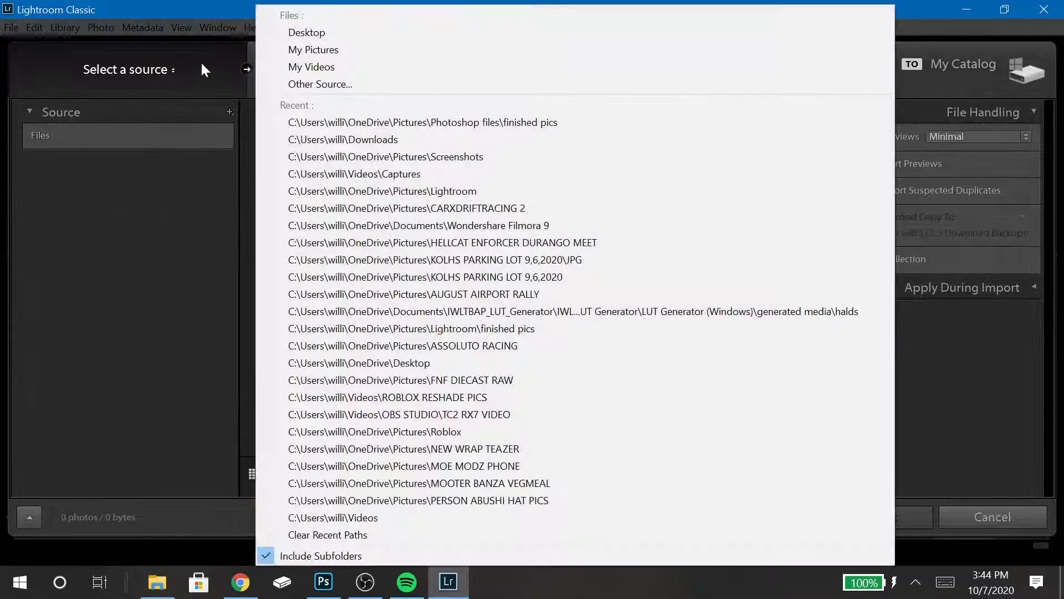
left_click(409, 116)
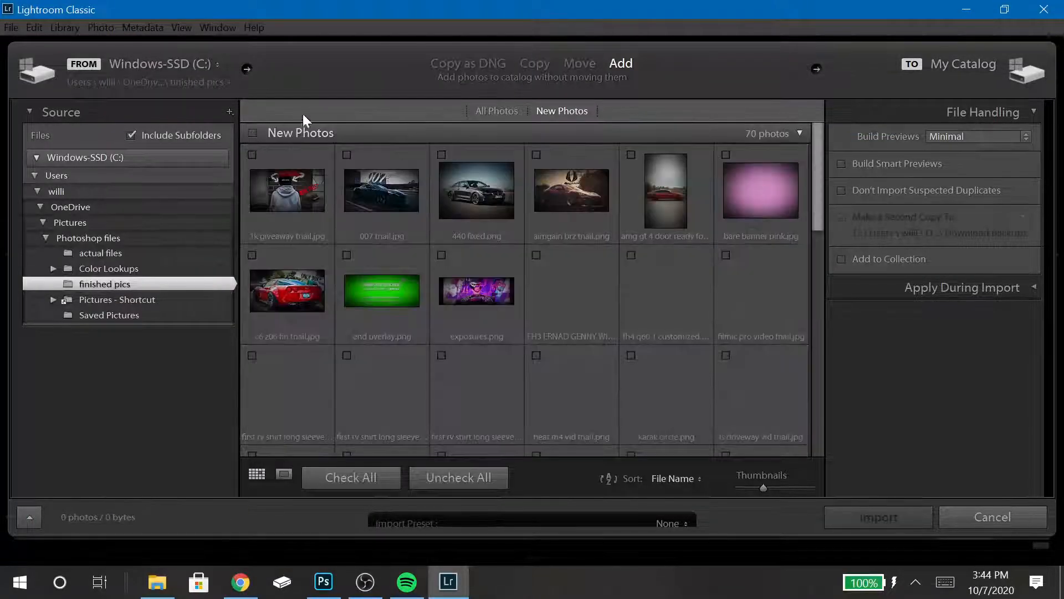
- Select only viper 1 blur added.png among the new photos and import it into the catalog
left_click_drag(824, 148, 838, 398)
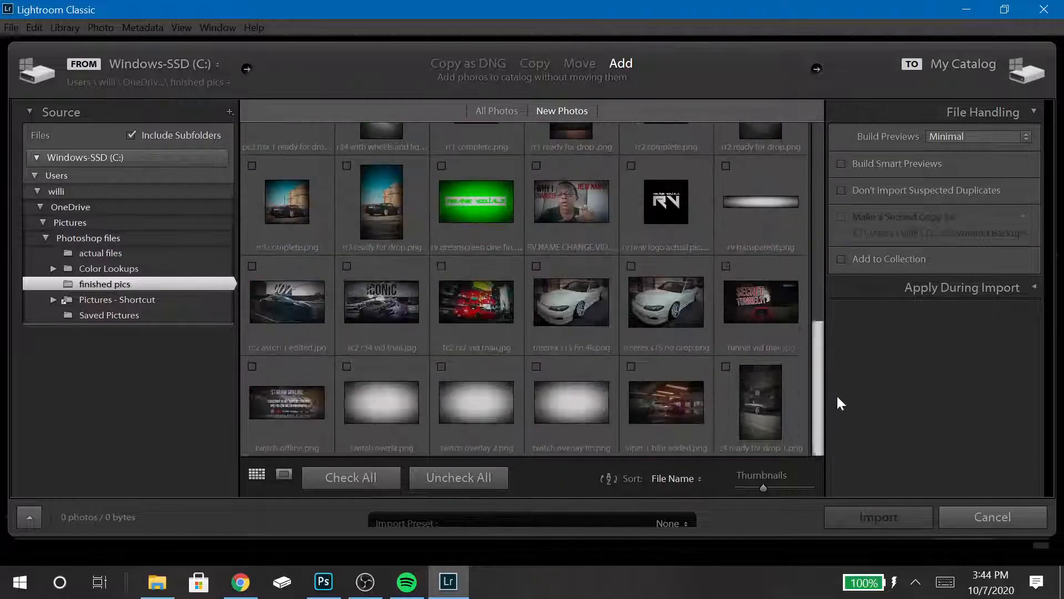
left_click(631, 365)
left_click(877, 520)
- Switch to Spotify, look through the home page shortcuts for music and open the Clean Rap 2020 playlist
left_click(407, 582)
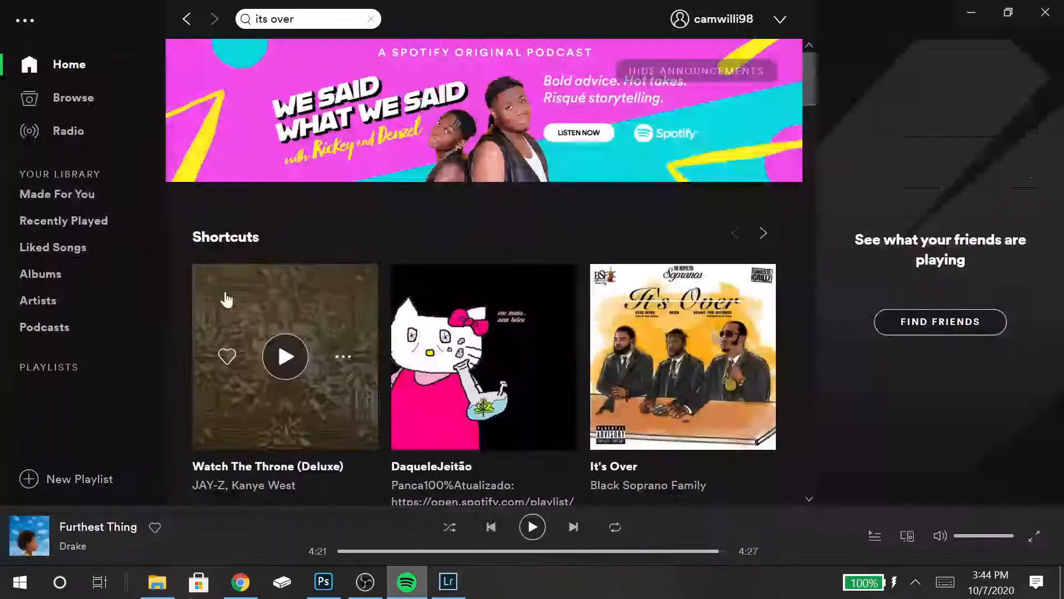
mouse_move(809, 76)
left_mouse_down()
mouse_move(841, 143)
mouse_move(813, 78)
left_mouse_up()
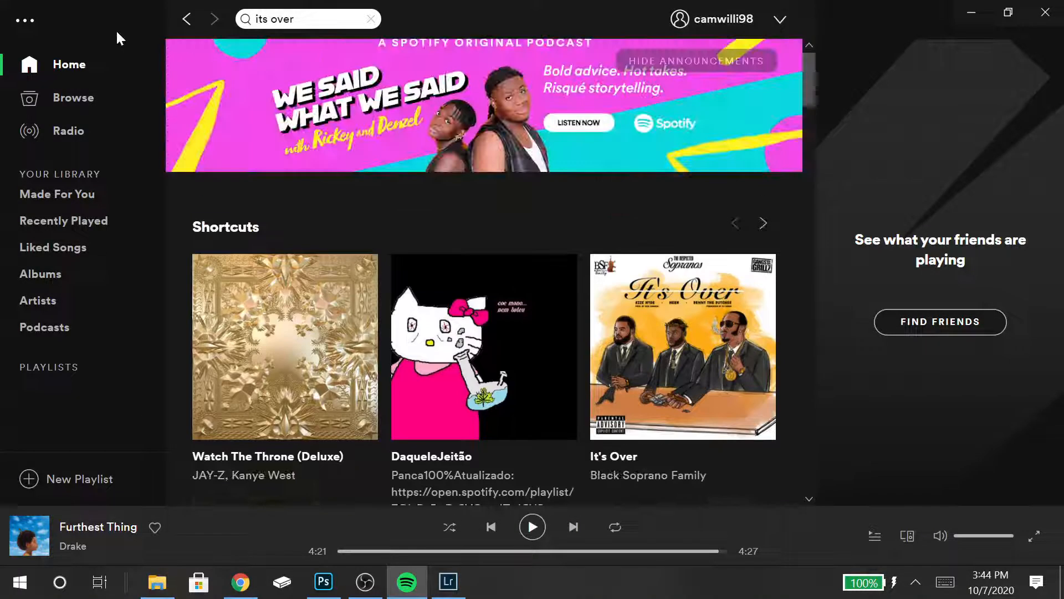
left_click(762, 219)
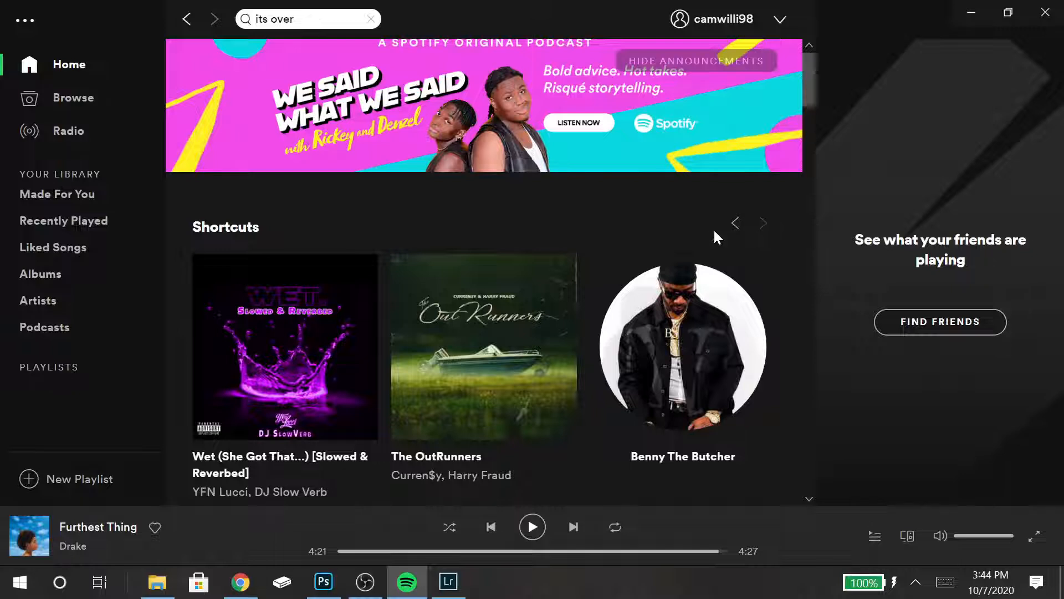
left_click(735, 223)
left_click(606, 474)
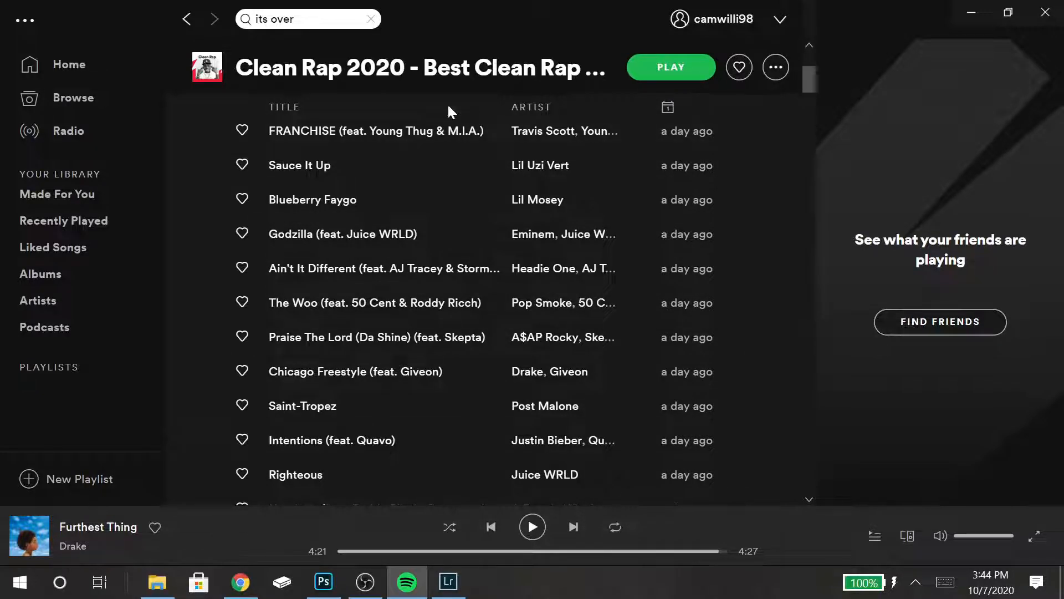
- Search Spotify for "odium lx" and play the song ODIUM by LXST CXNTURY
key("ctrl+l")
type("p")
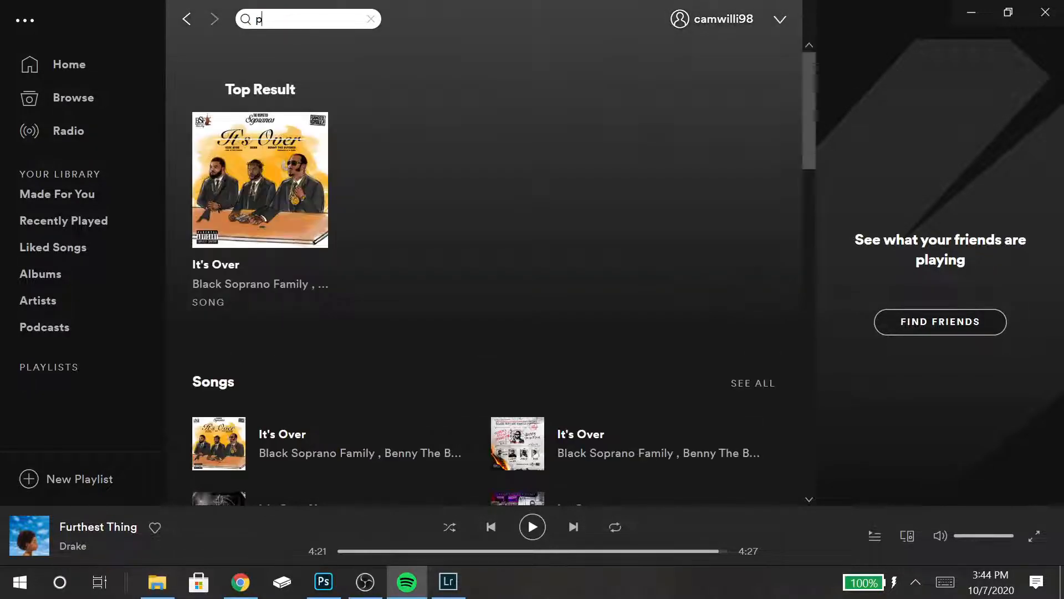
type("dium l")
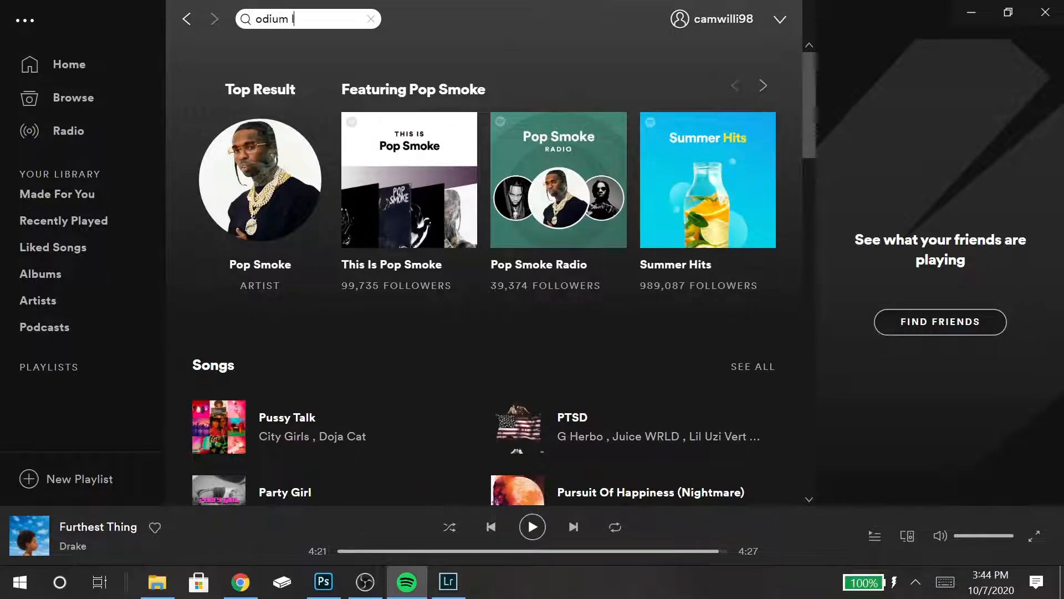
type("c")
key("BackSpace")
type("x")
mouse_move(256, 180)
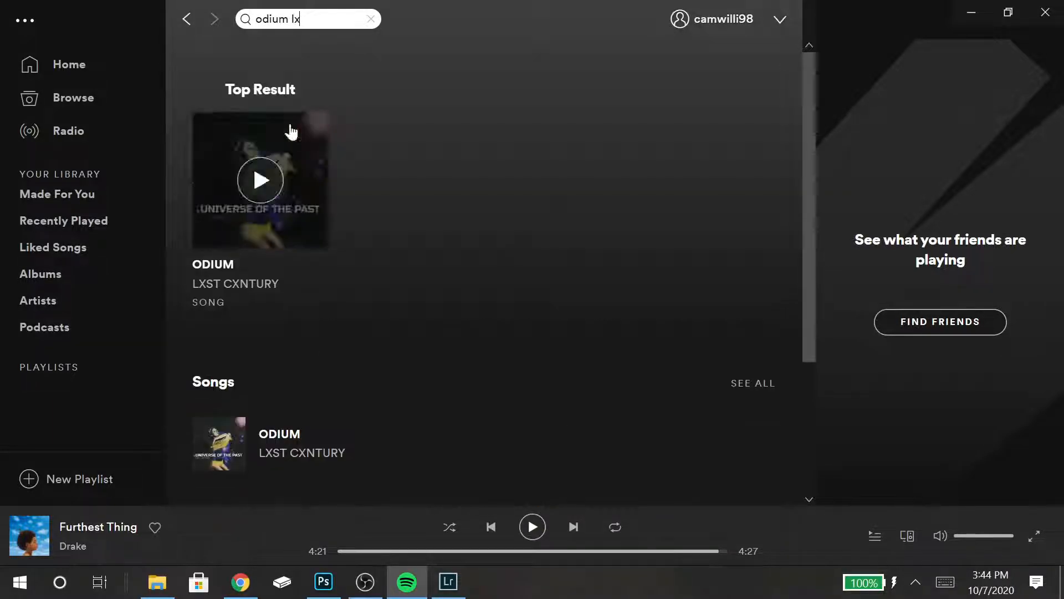
left_click(739, 384)
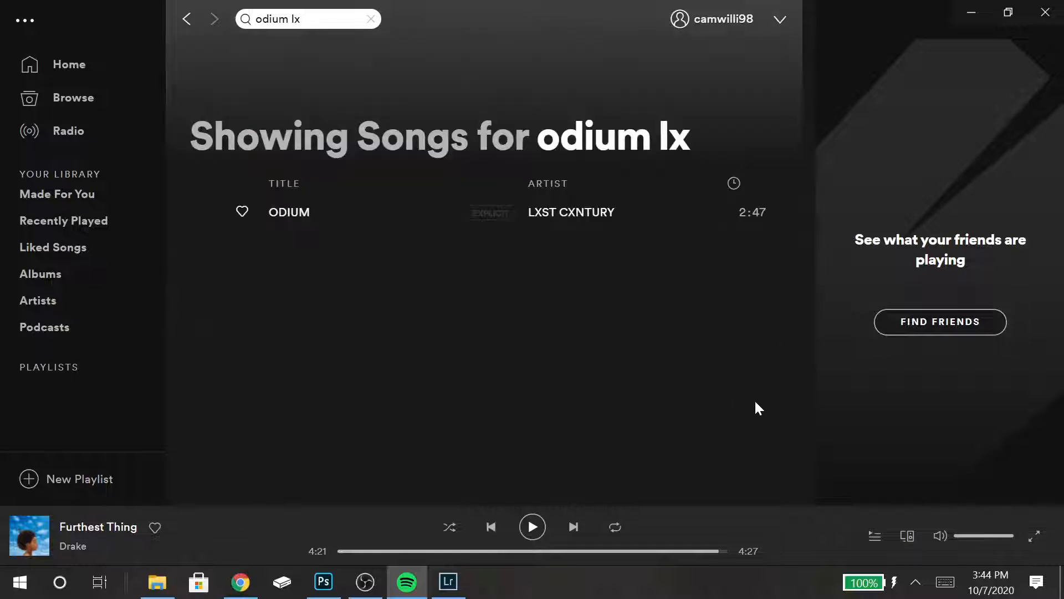
left_click(187, 19)
left_click(265, 177)
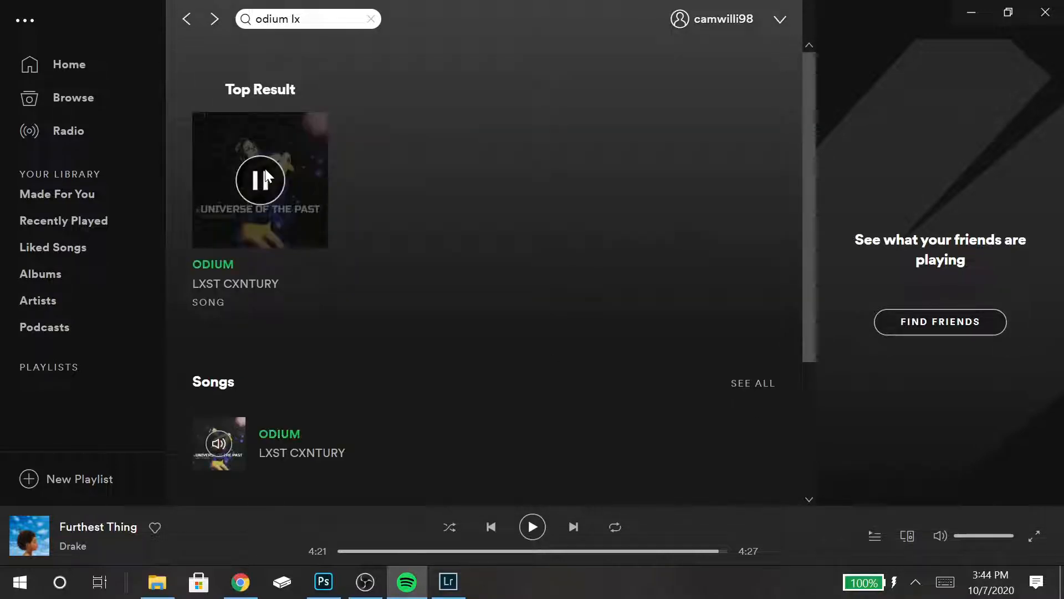
- Return to Lightroom Classic, enlarge the imported viper photo and open it in the Develop module
left_click(963, 10)
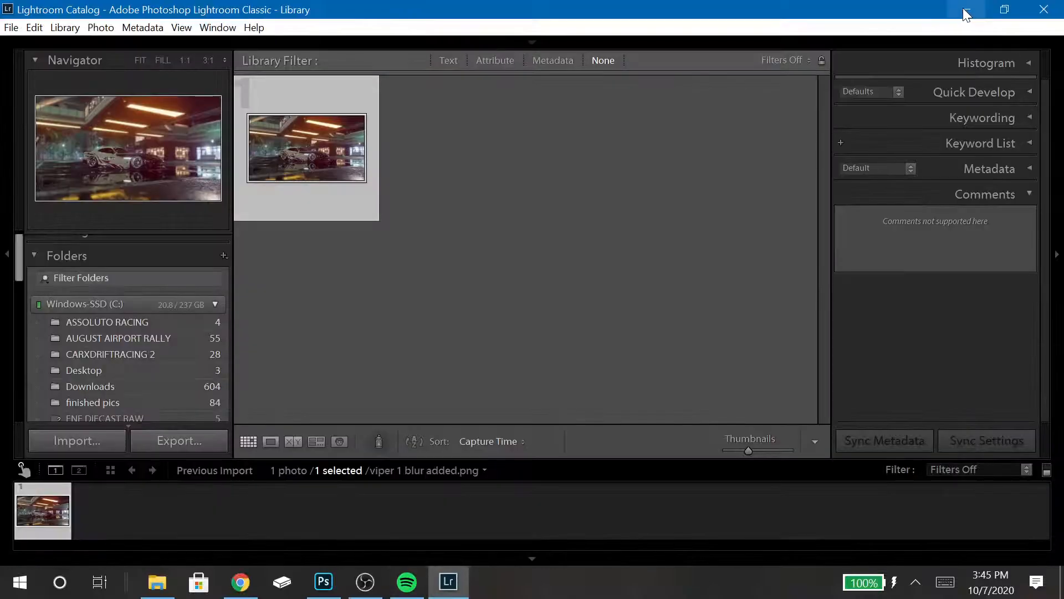
mouse_move(789, 38)
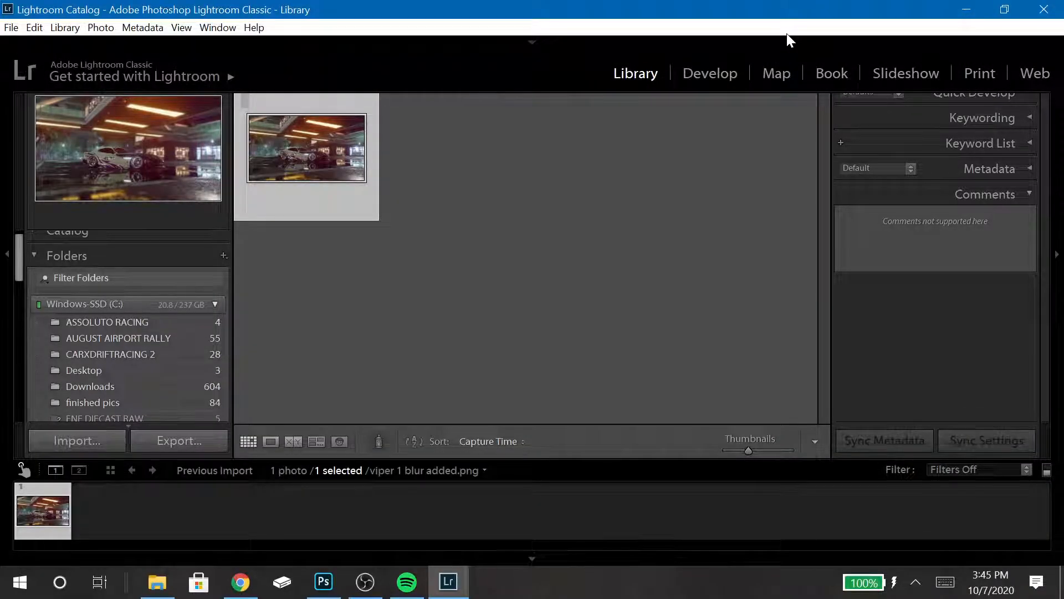
double_click(308, 167)
mouse_move(846, 52)
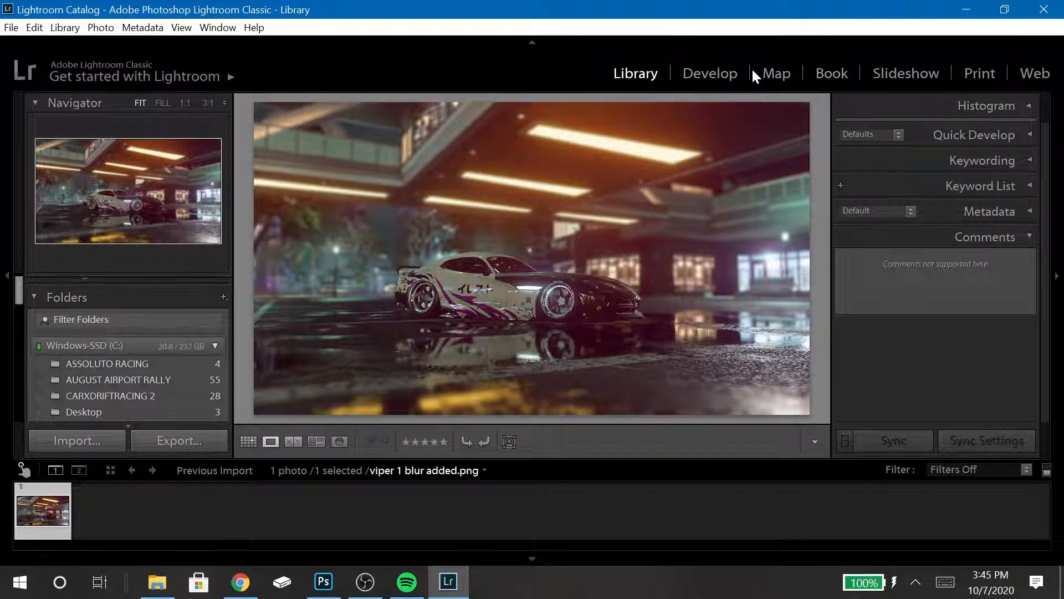
left_click(733, 75)
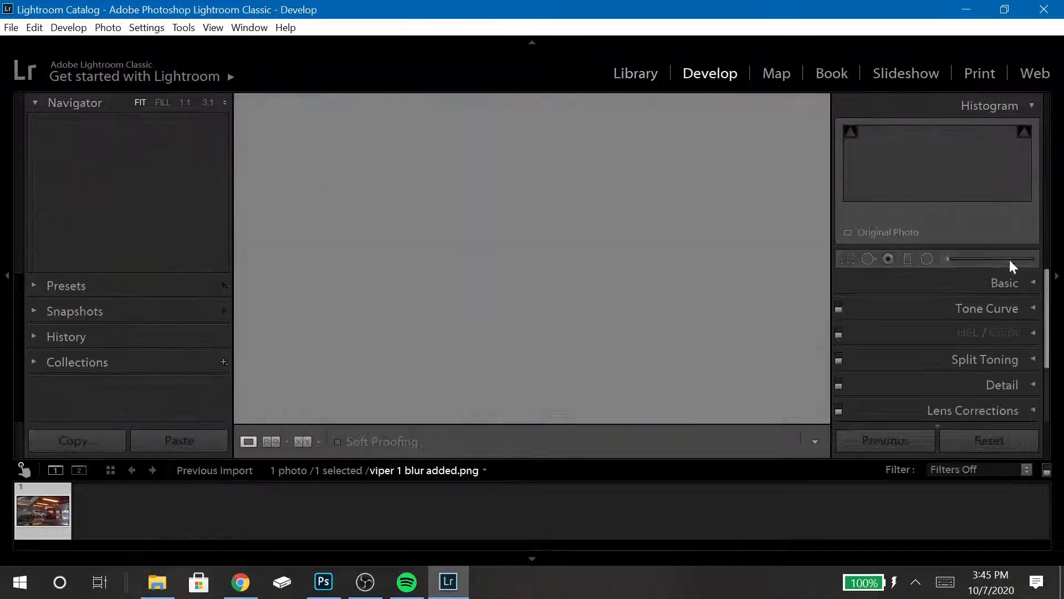
- Expand the Basic adjustments and set the viper photo's Clarity to +65
left_click(1030, 283)
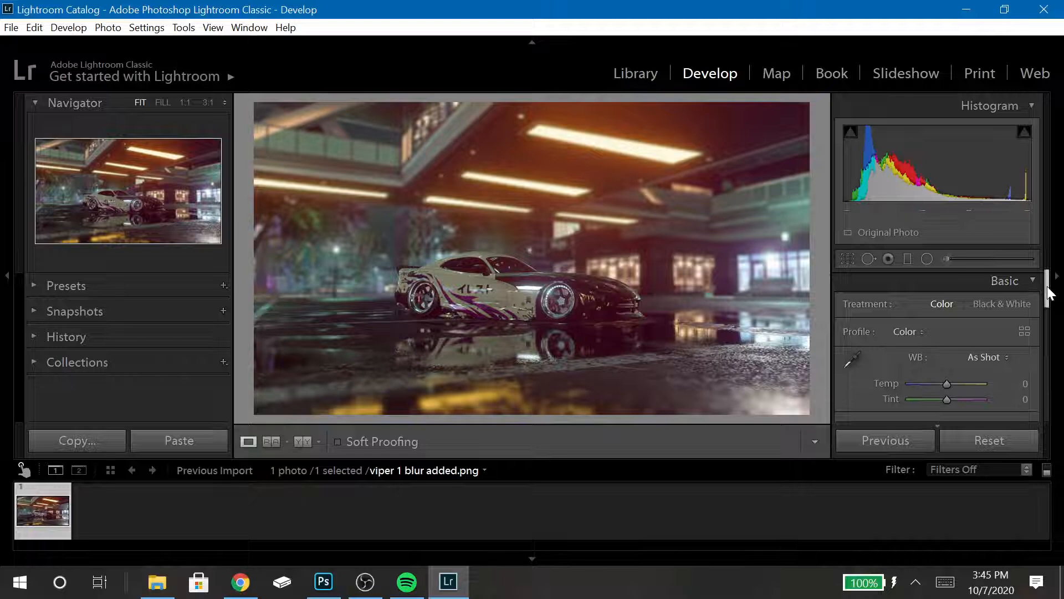
scroll(1039, 311, "down", 2)
scroll(1039, 312, "down", 3)
left_click_drag(949, 320, 967, 322)
left_click(1017, 319)
type("65")
key("BackSpace")
key("BackSpace")
type("50")
key("BackSpace")
key("BackSpace")
type("65")
key("Return")
- Lower the viper photo's Texture to -20
left_click_drag(948, 301, 940, 303)
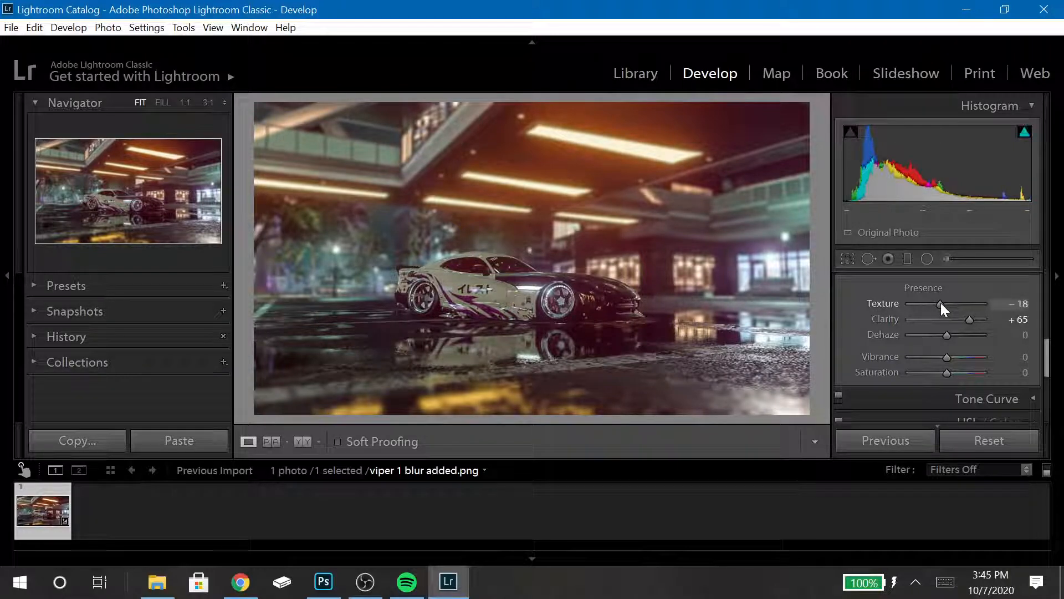
left_click(1005, 306)
key("BackSpace")
type("-20")
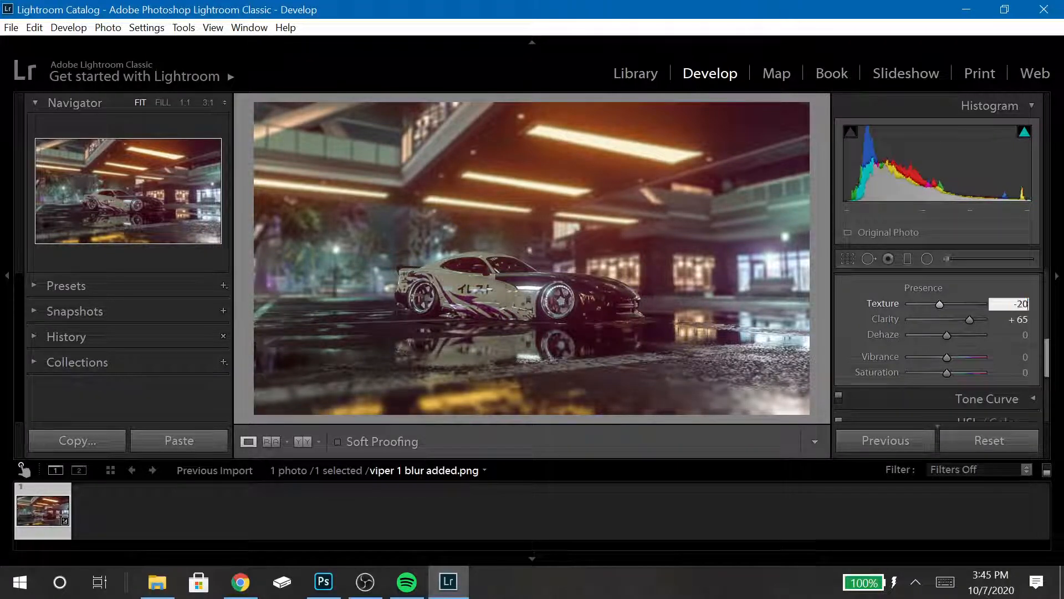
key("Return")
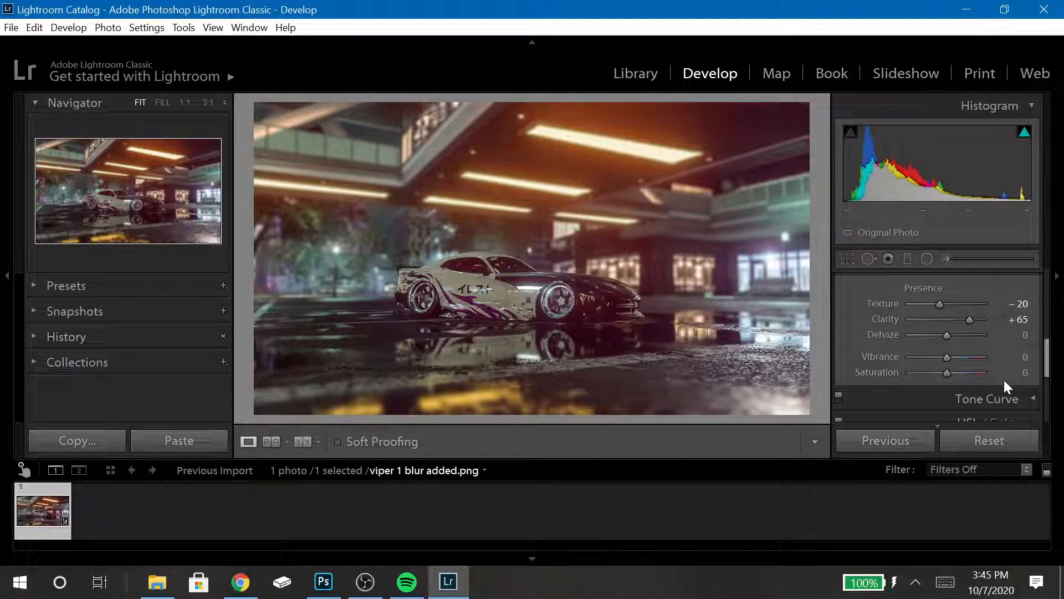
- Try Saturation values of -25 and -30 on the viper photo and settle on -30
left_click(1024, 371)
type("-25")
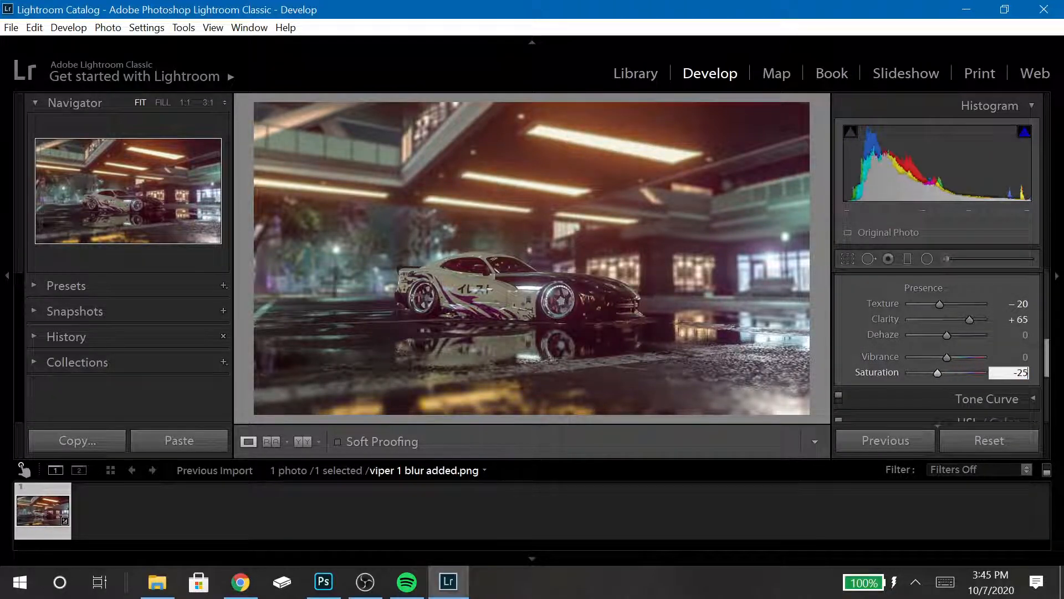
key("BackSpace")
key("BackSpace")
type("30")
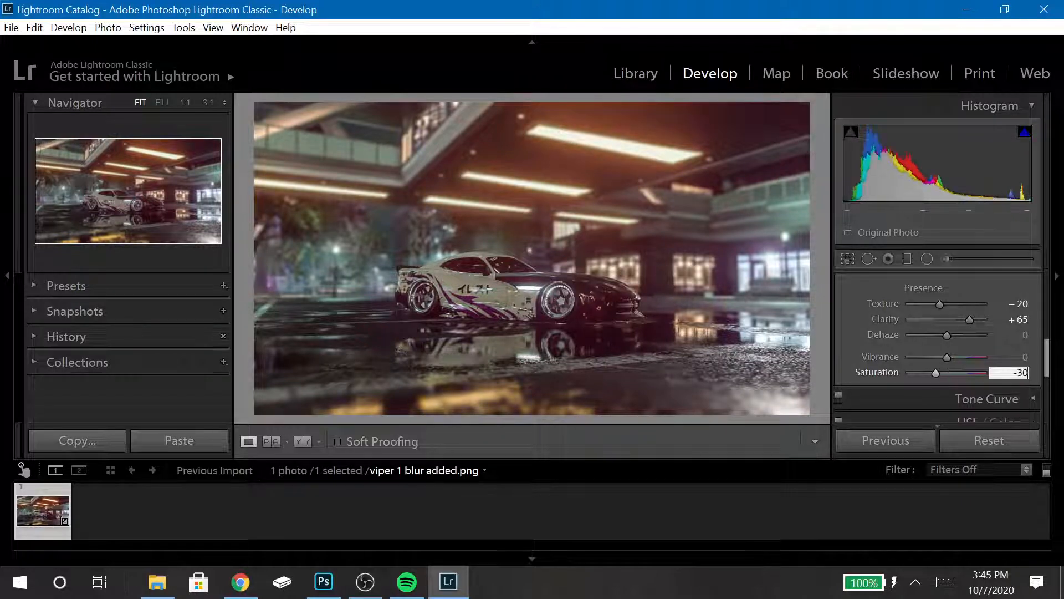
key("BackSpace")
key("BackSpace")
type("25")
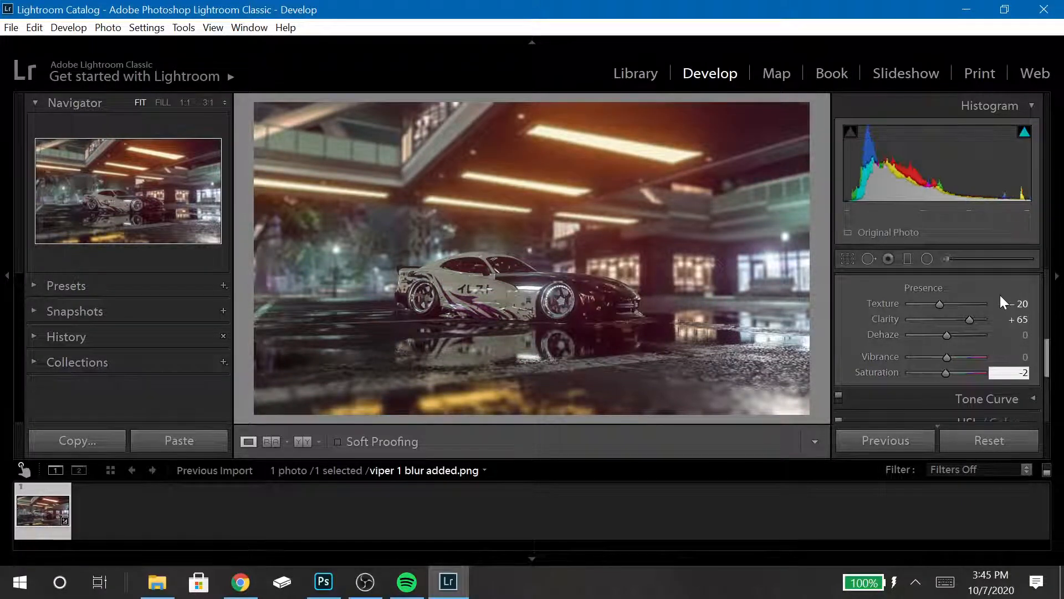
key("BackSpace")
type("30")
key("Return")
- Lower the computer's screen brightness and raise it again to judge the edited photo
key("XF86MonBrightnessDown")
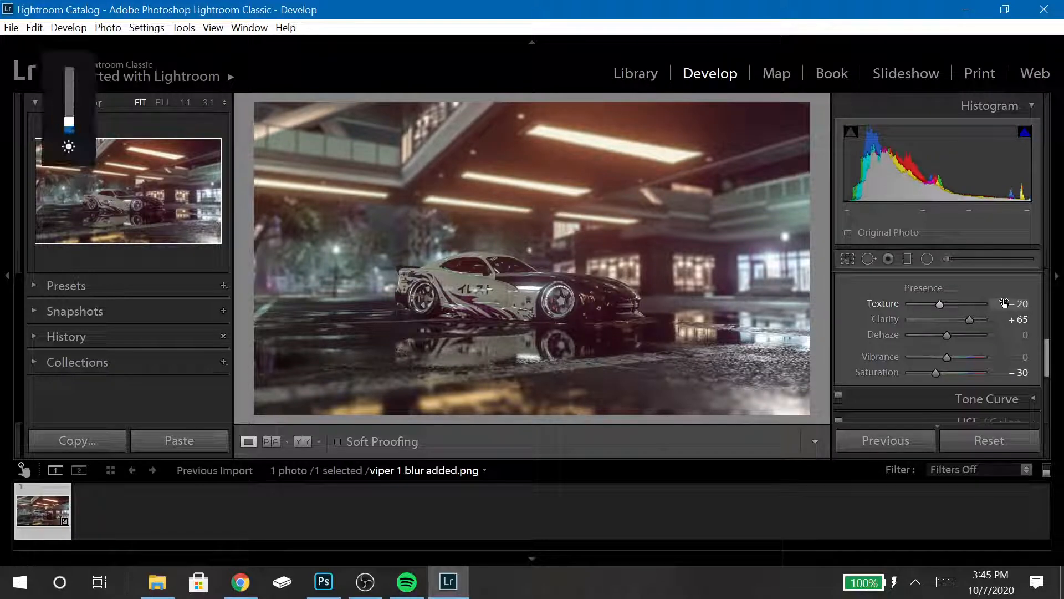
key("XF86MonBrightnessDown")
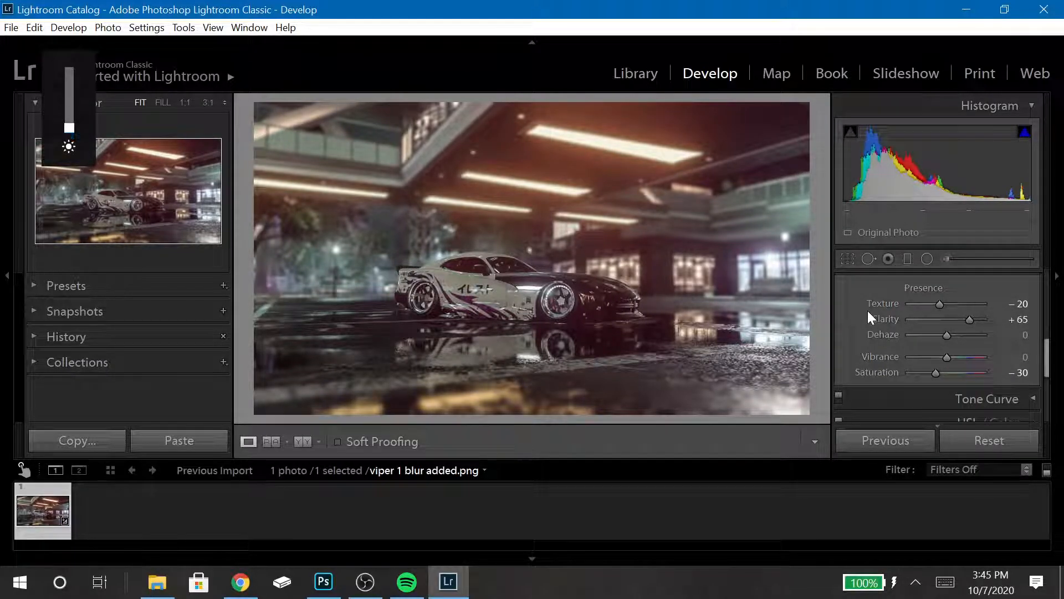
key("XF86MonBrightnessUp")
key("XF86MonBrightnessUp")
key("XF86MonBrightnessUp")
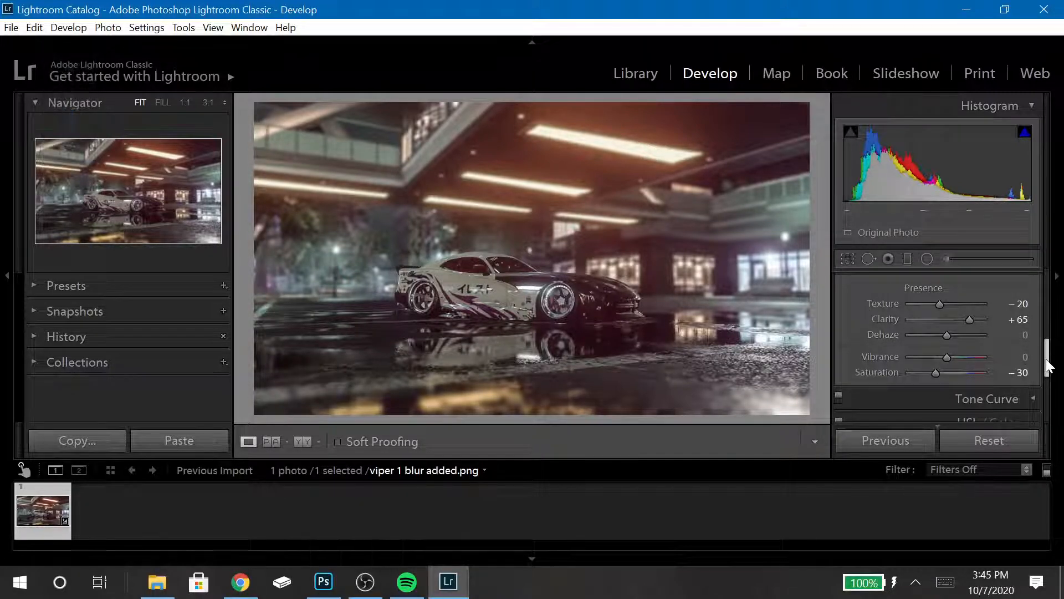
- Collapse the Basic adjustments and zoom in on the car to examine its detail, returning to the full view
left_click_drag(1048, 366, 1032, 299)
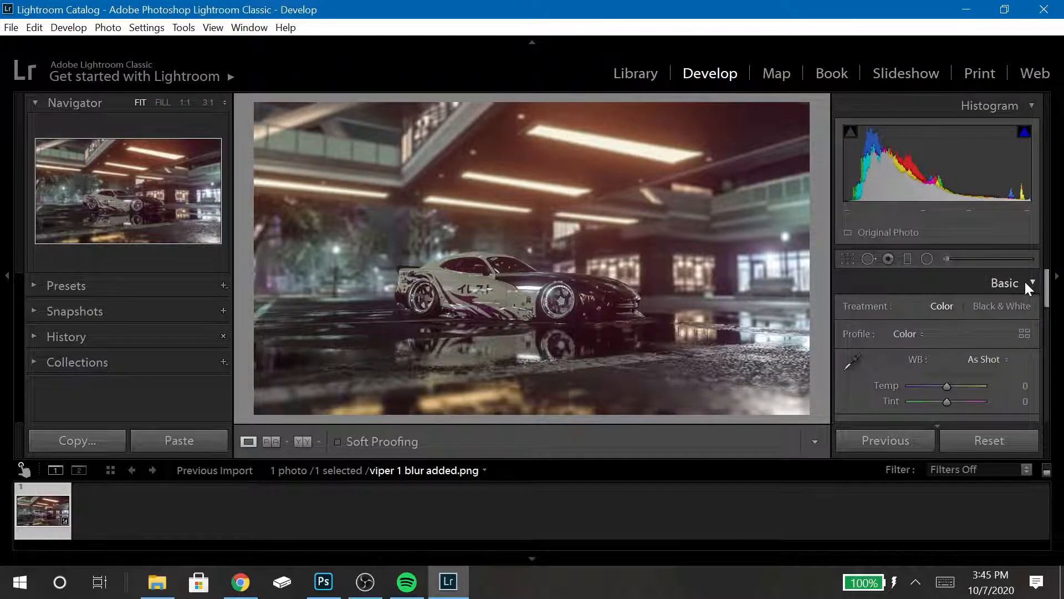
left_click(1029, 284)
left_click(516, 275)
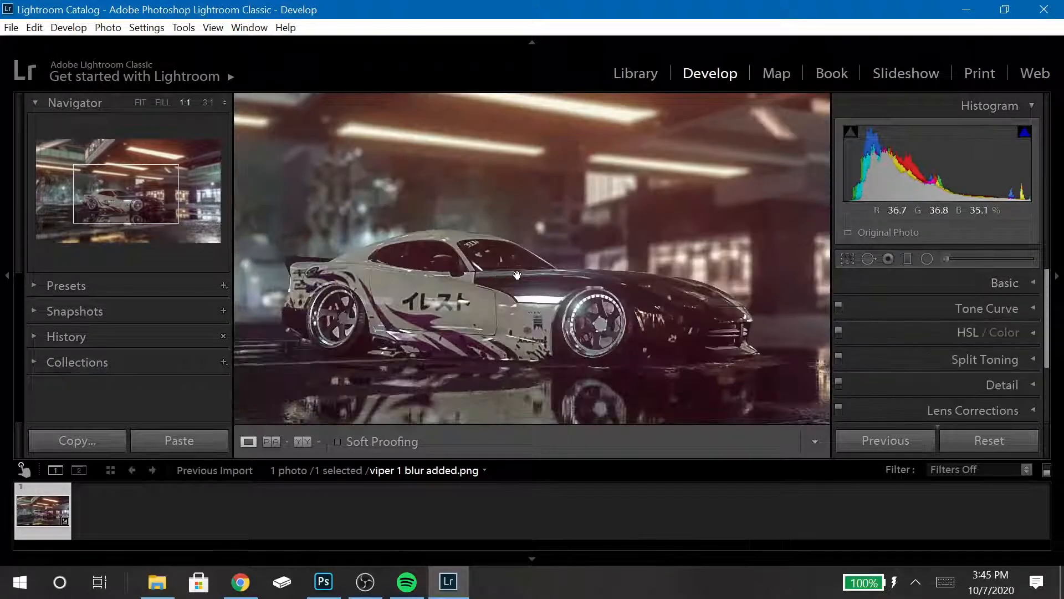
left_click(528, 276)
- Reopen the Basic adjustments and reset the viper photo's Texture to 0
left_click(972, 281)
left_click_drag(1044, 295, 1042, 349)
left_click(1020, 353)
type("0")
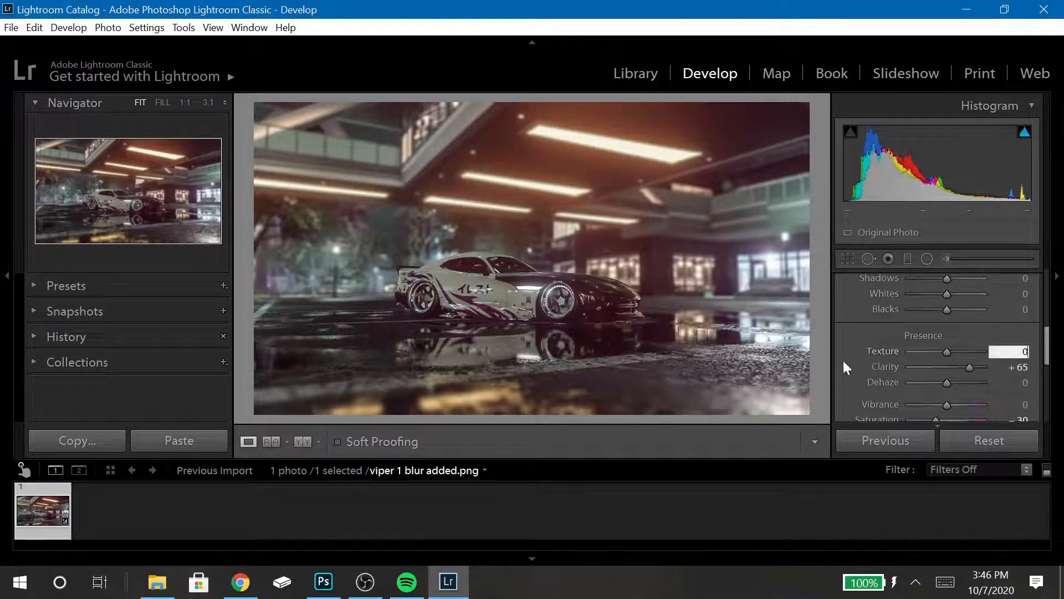
key("Return")
- Try a stronger Clarity on the viper photo and set it back to +65
left_click_drag(971, 369, 1017, 357)
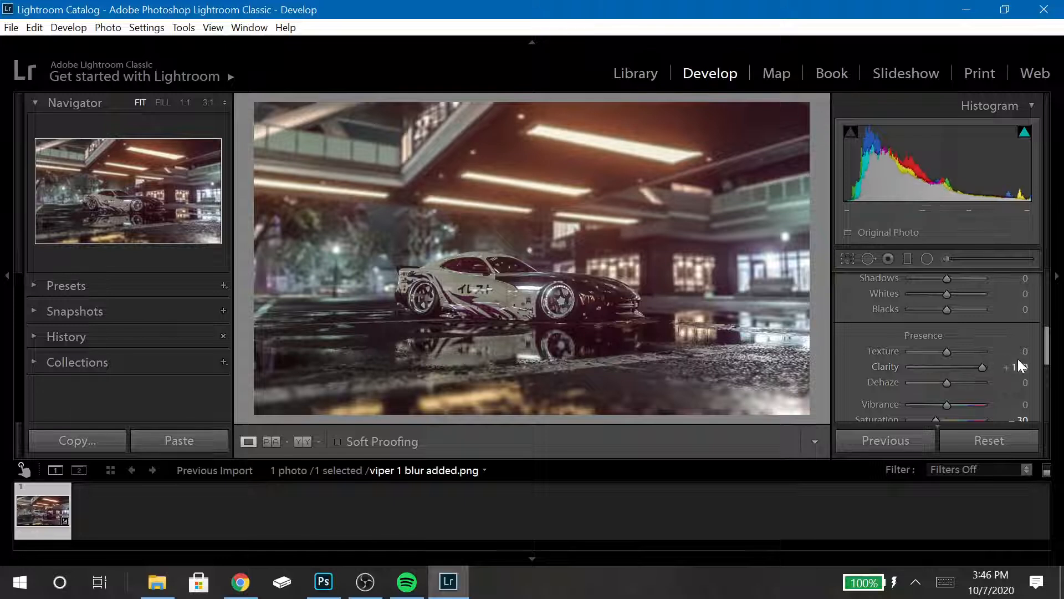
left_click(1015, 363)
type("65")
- Set the viper photo's Texture to -10
key("shift+Tab")
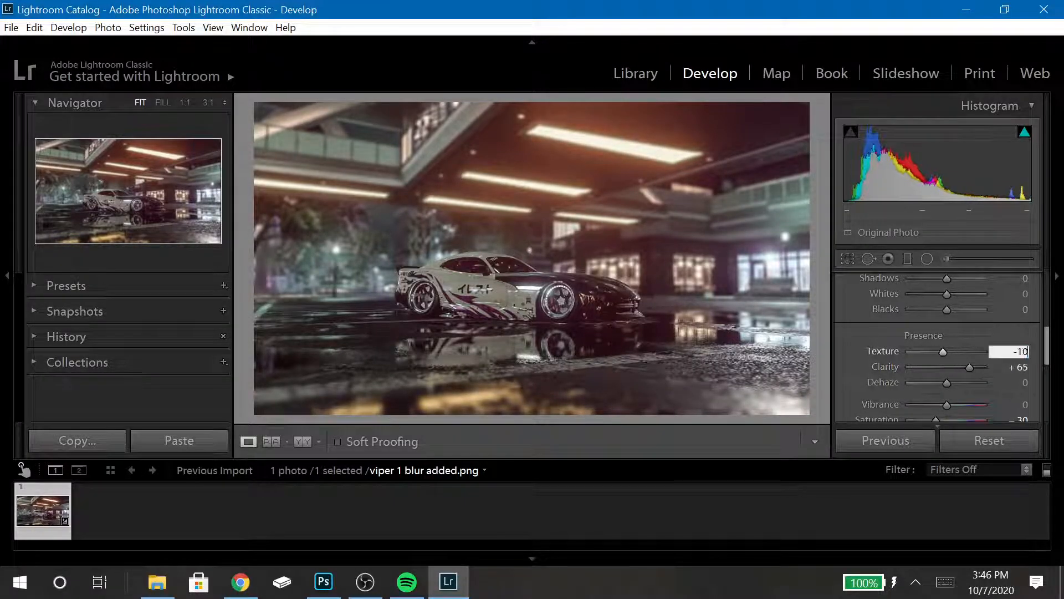
type("-10")
key("Return")
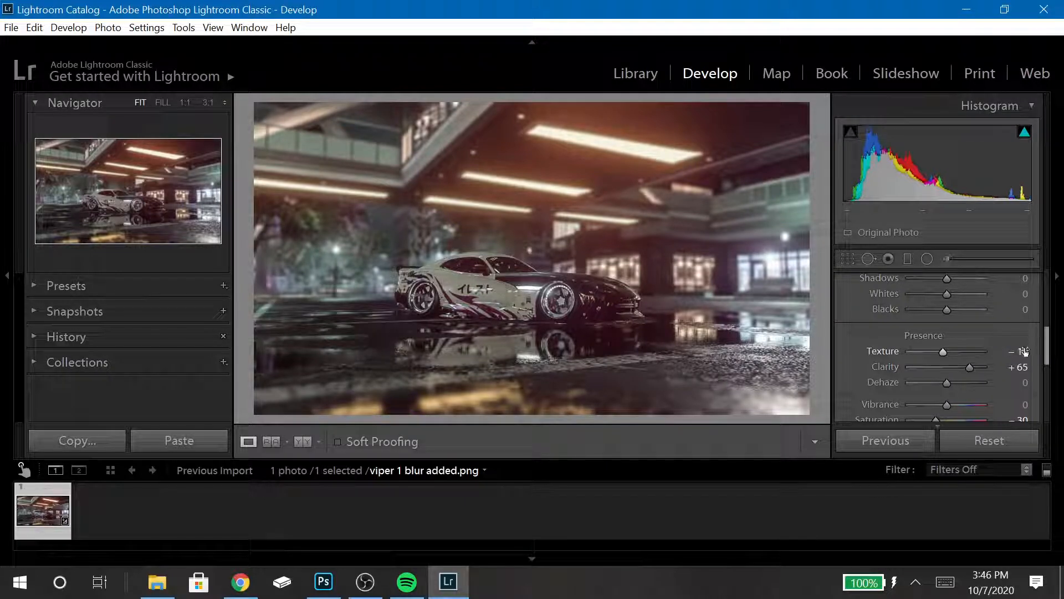
- Set the post-crop vignetting amount to -10 in Effects
scroll(1021, 295, "up", 5)
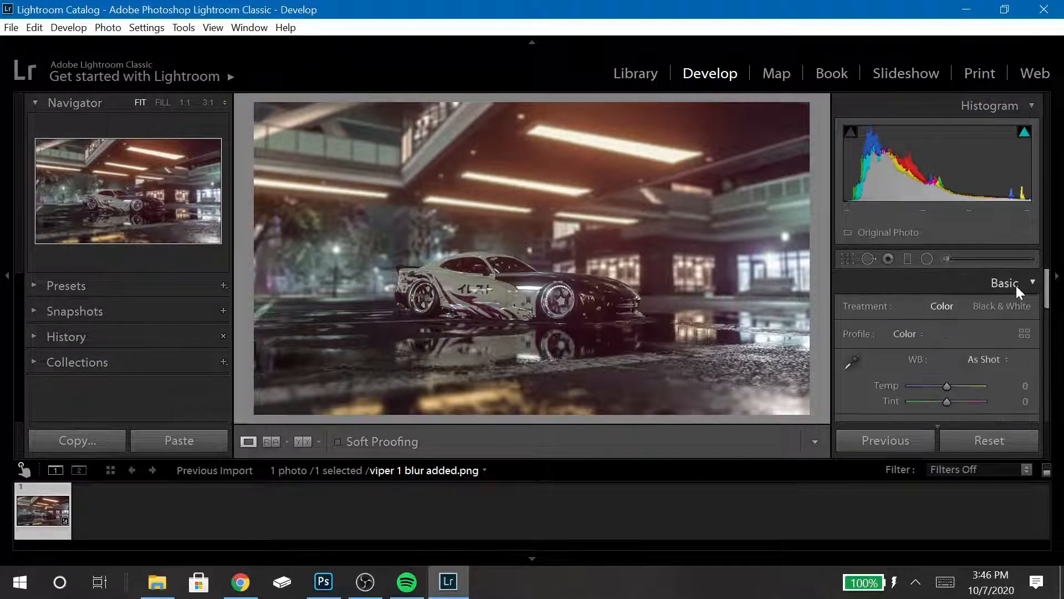
left_click(1015, 285)
scroll(1020, 360, "down", 3)
left_click(990, 384)
left_click(1022, 343)
type("-10")
key("Return")
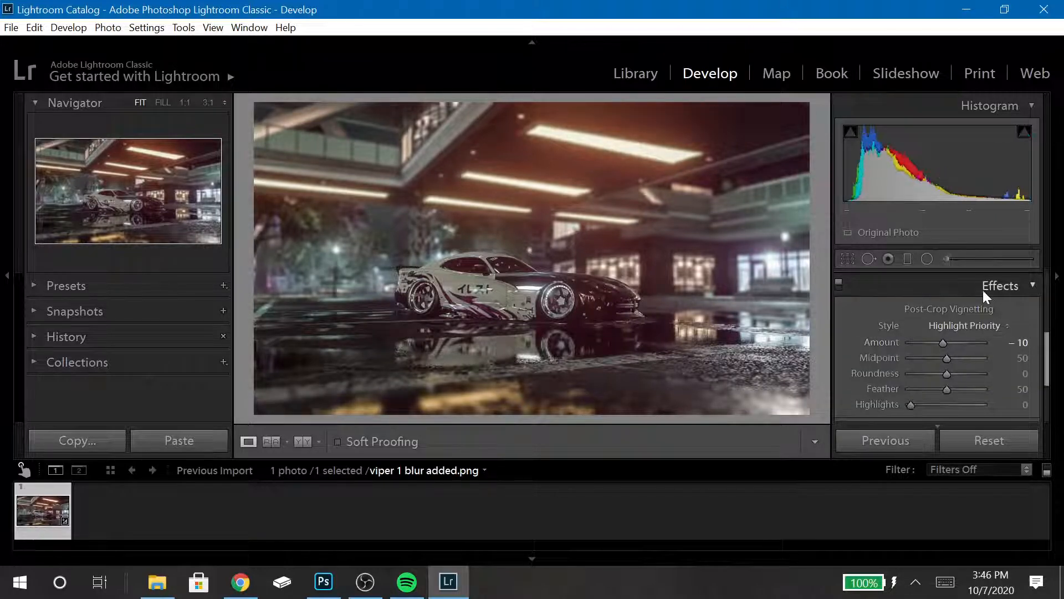
left_click(983, 289)
scroll(1039, 337, "up", 5)
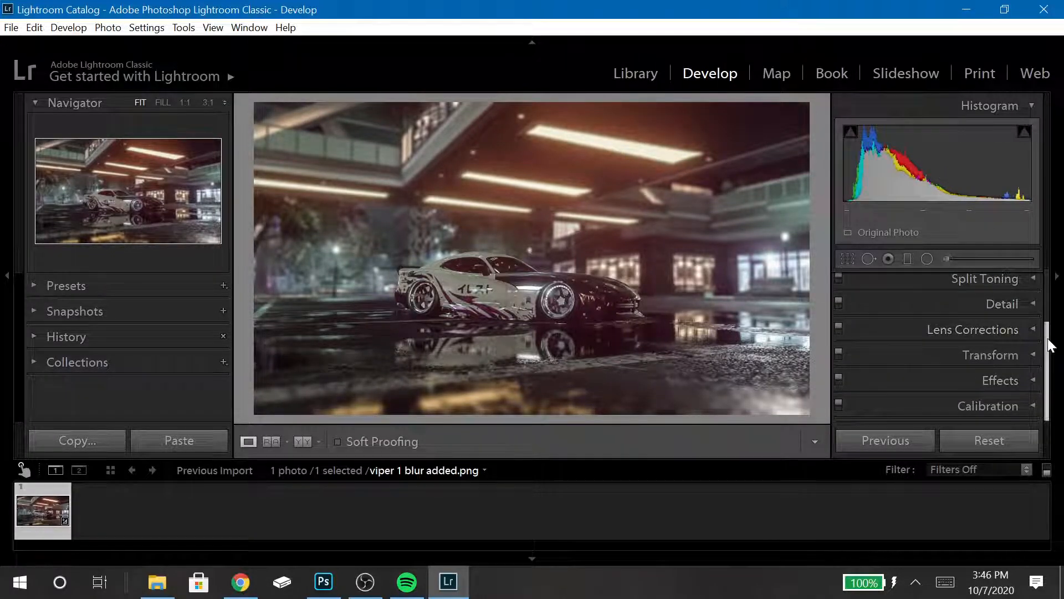
- Add highlight, midtone and shadow points to the tone curve, raise its black point slightly, and check the car at 1:1
left_click(1034, 309)
left_click_drag(1006, 330, 1043, 328)
left_click_drag(946, 333, 936, 324)
left_click_drag(863, 389, 850, 400)
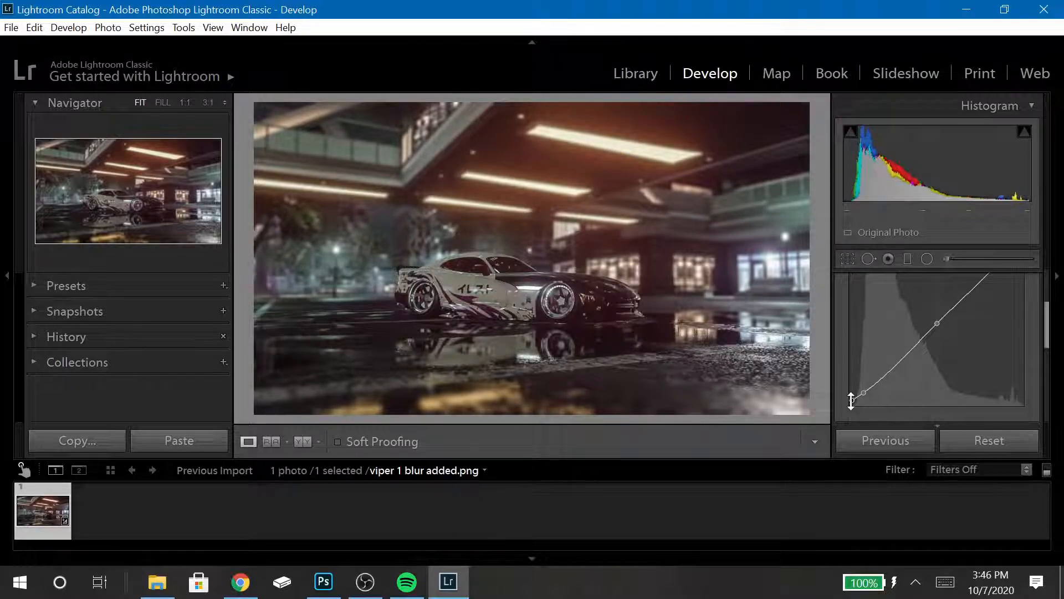
left_click(601, 326)
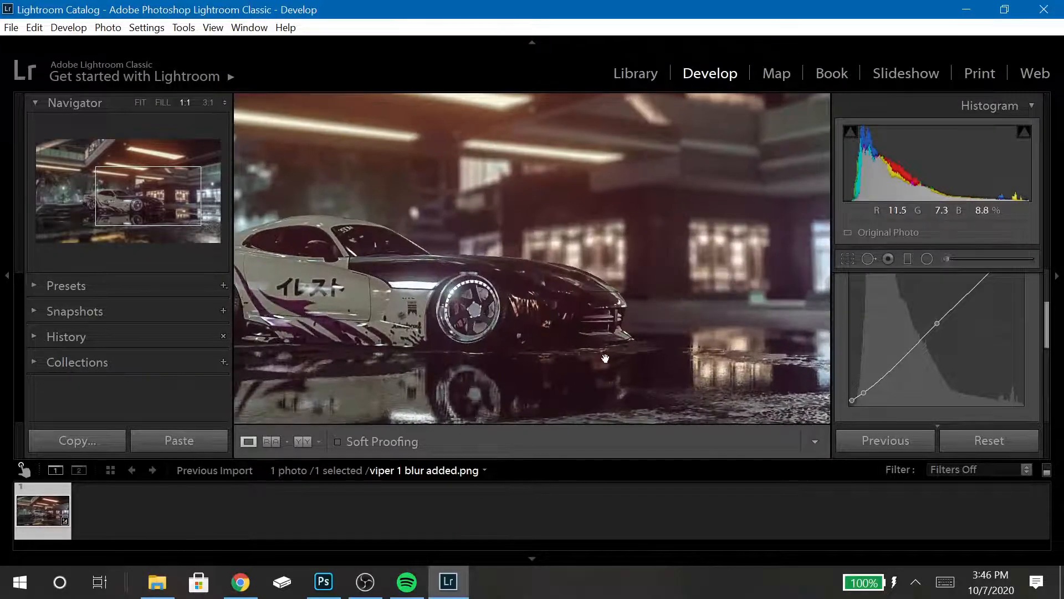
left_click(594, 366)
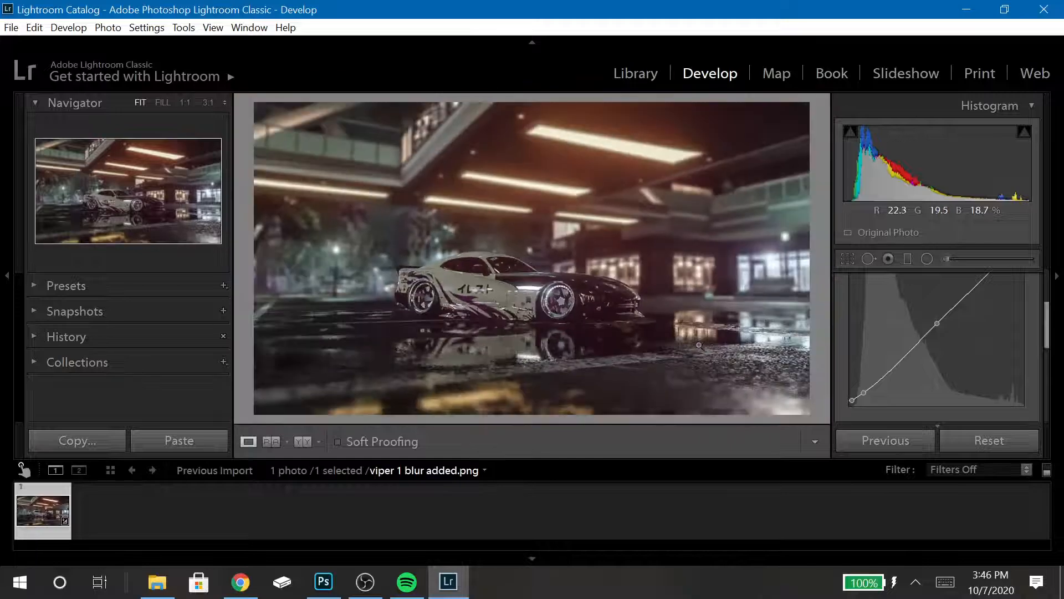
- Lower the tone curve's shadow point slightly and inspect the car at 1:1 and 3:1 before returning to the fitted view
left_click_drag(864, 392, 863, 396)
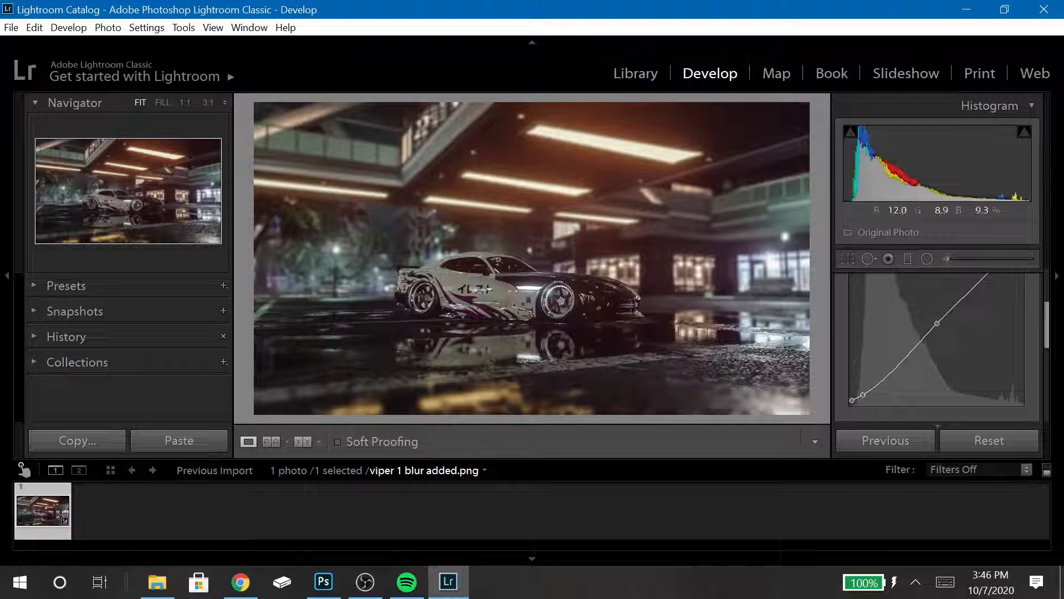
left_click(621, 257)
left_click(616, 322)
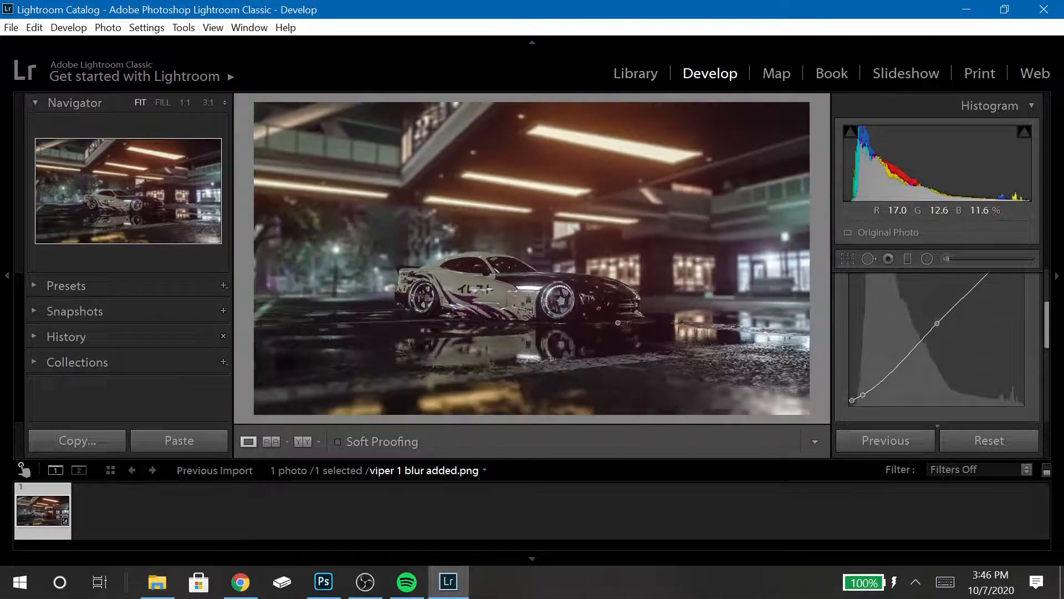
left_click(435, 326)
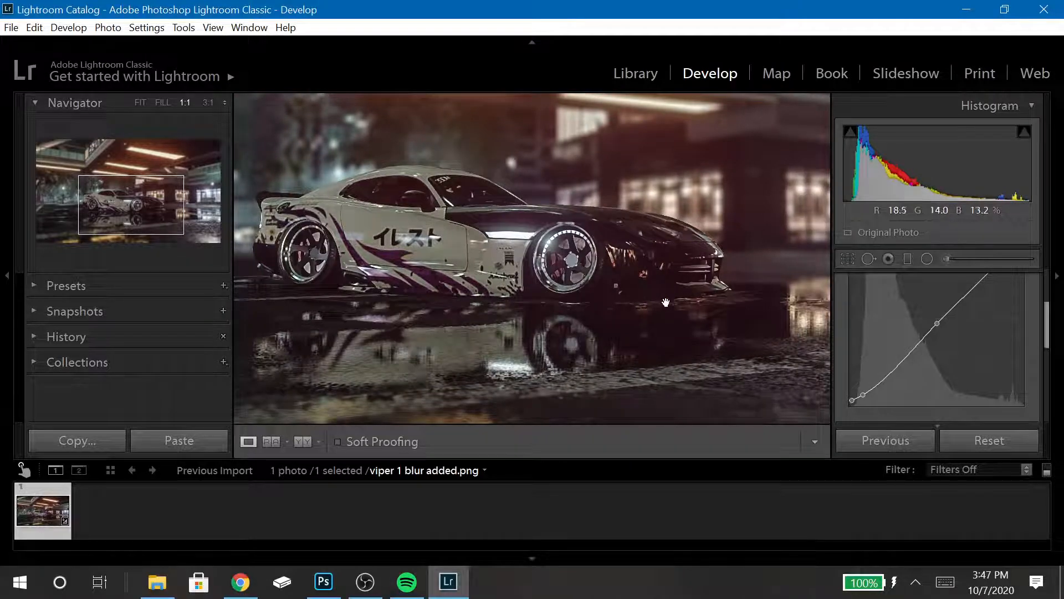
left_click(208, 102)
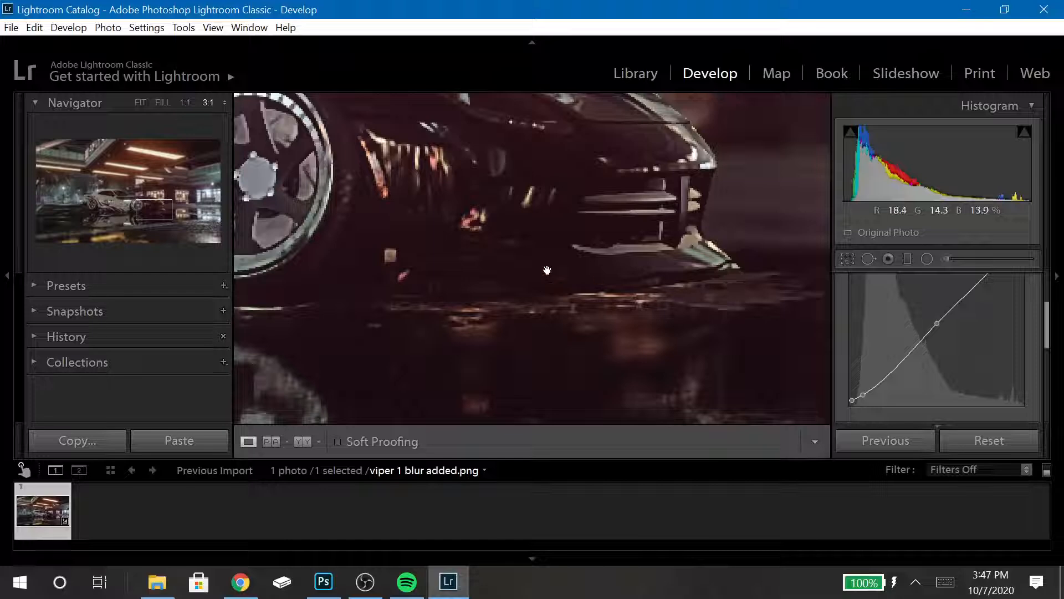
left_click(140, 103)
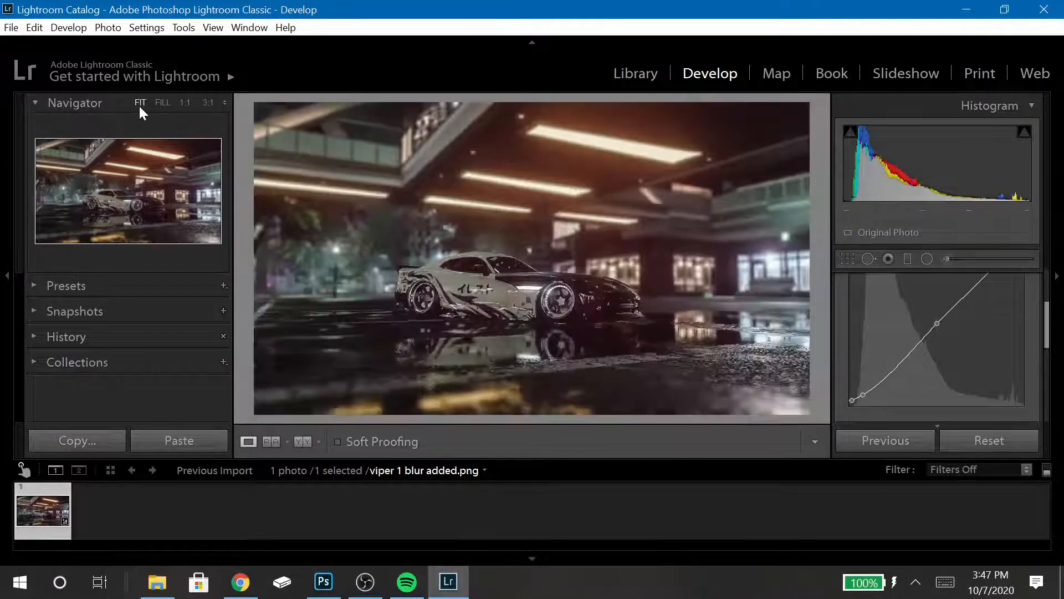
- Fine-tune the tone curve's shadow point and lower its white endpoint to about 93.7%
left_click_drag(893, 369, 865, 391)
double_click(895, 367)
left_click_drag(865, 394, 865, 395)
scroll(1040, 330, "up", 2)
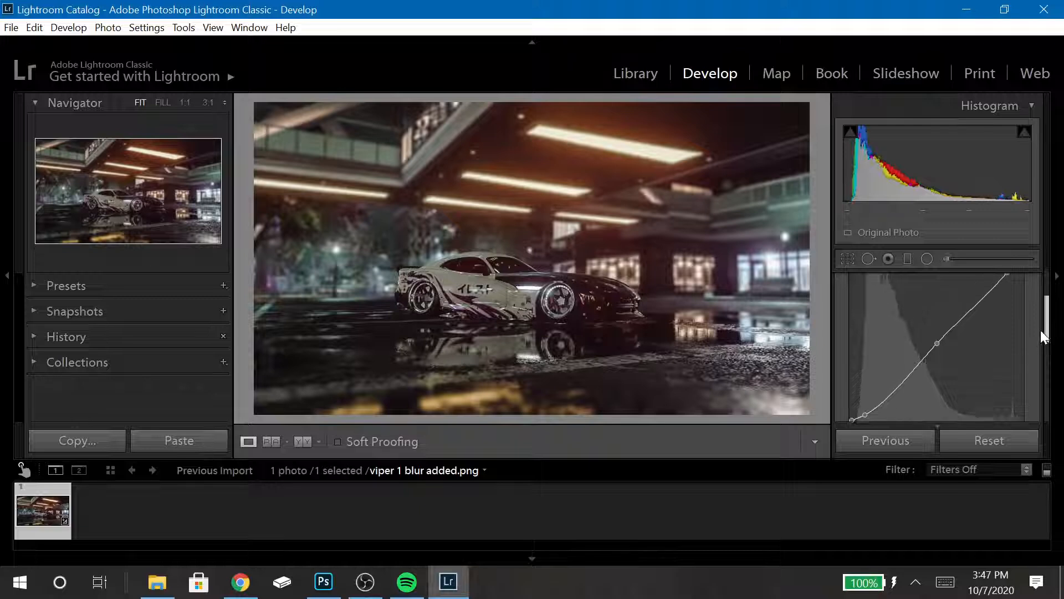
left_click_drag(1024, 302, 1027, 311)
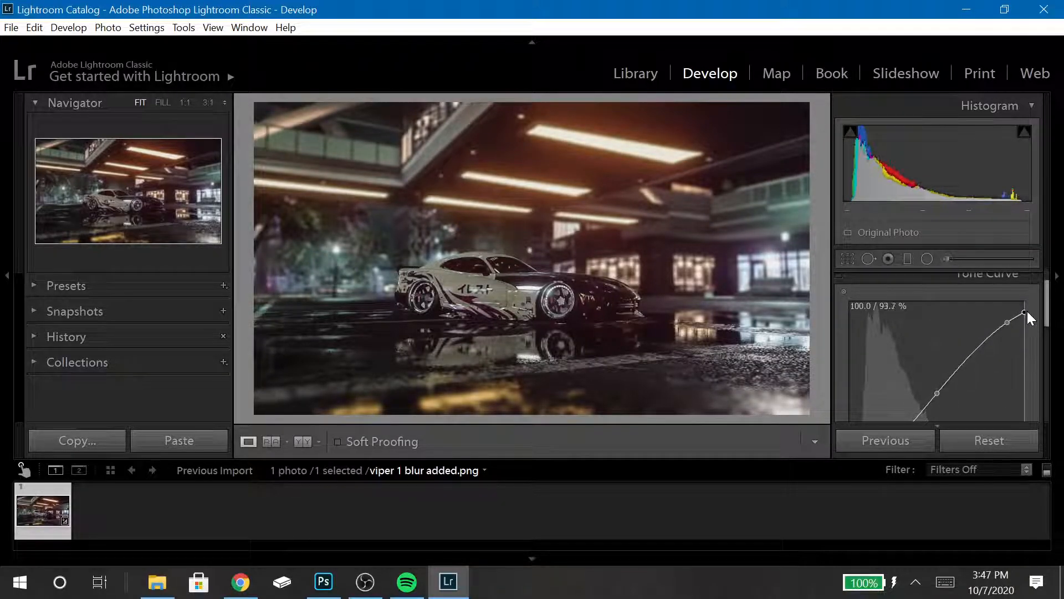
- Collapse the Tone Curve settings and expand the Calibration settings
left_click(1009, 275)
scroll(1047, 310, "down", 2)
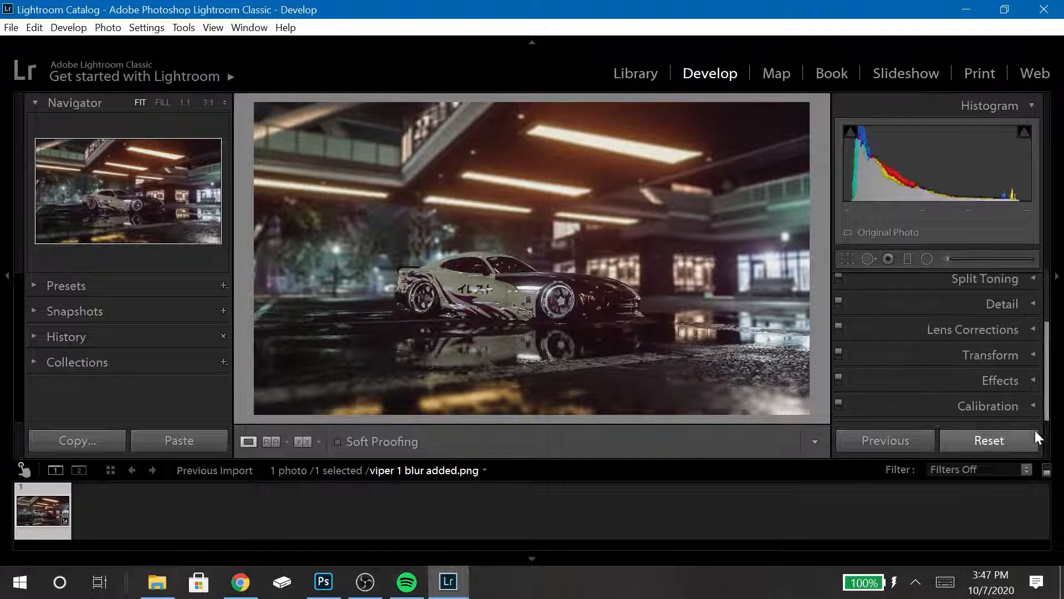
left_click(909, 406)
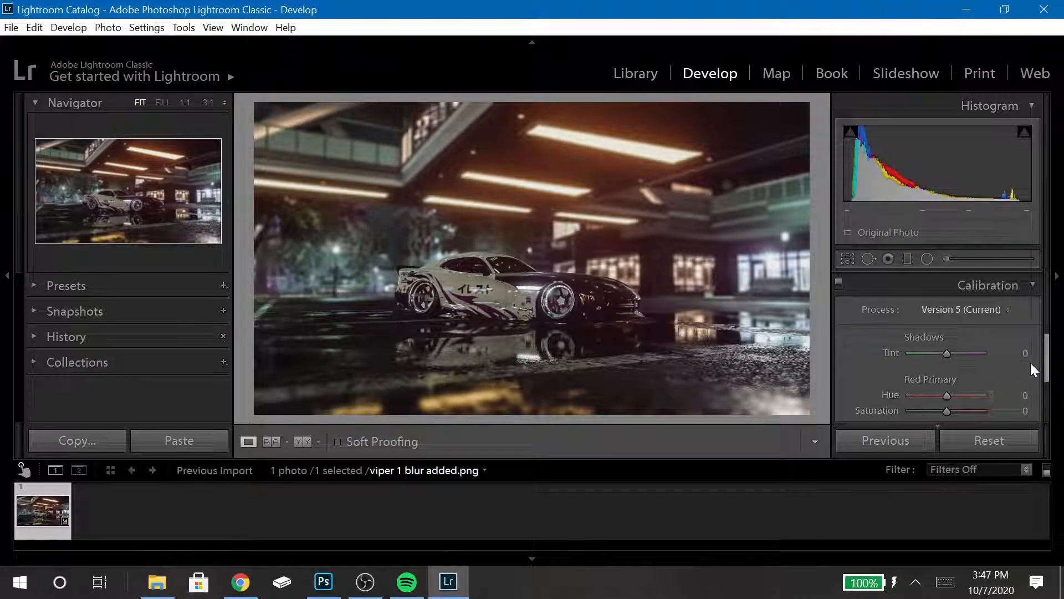
scroll(1047, 375, "down", 1)
left_click_drag(949, 367, 818, 427)
left_click(1014, 366)
type("0")
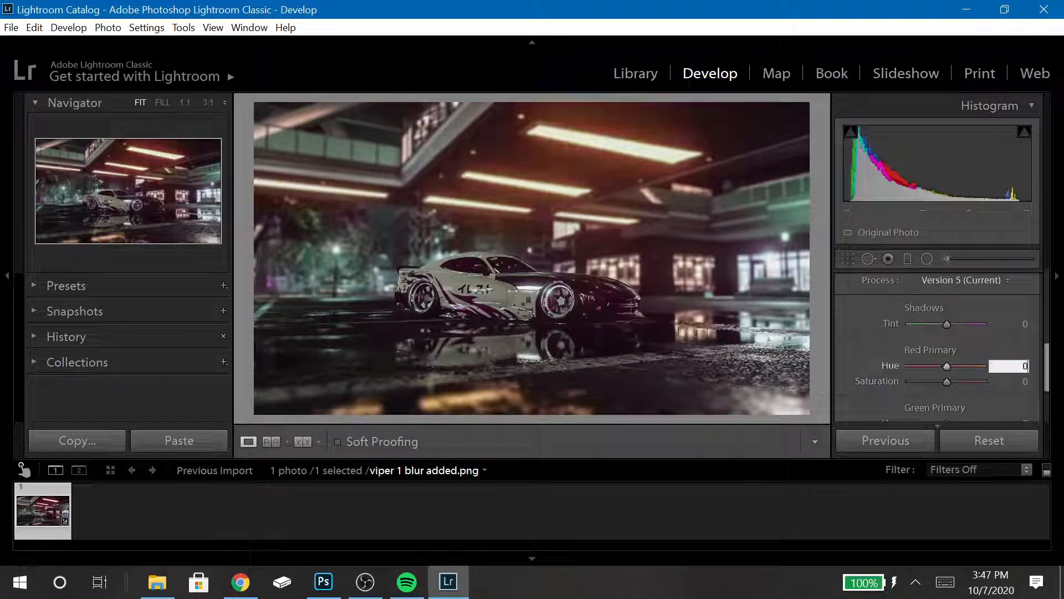
key("Return")
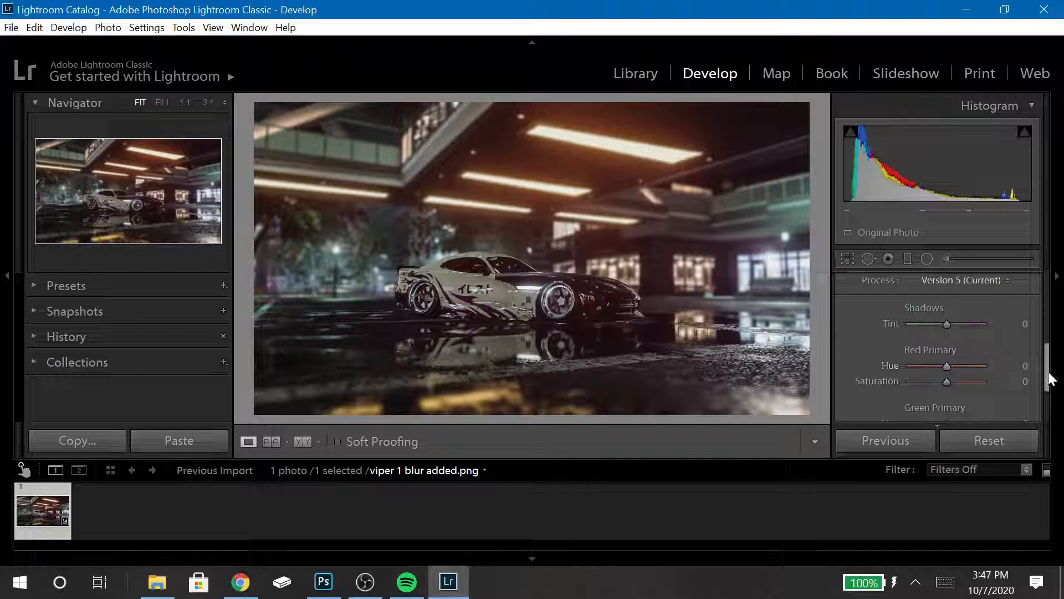
- Set the red primary's hue to -25 and its saturation to -15 in Calibration
left_click(1020, 368)
type("02")
type("5")
left_click(1025, 384)
type("-15")
key("Return")
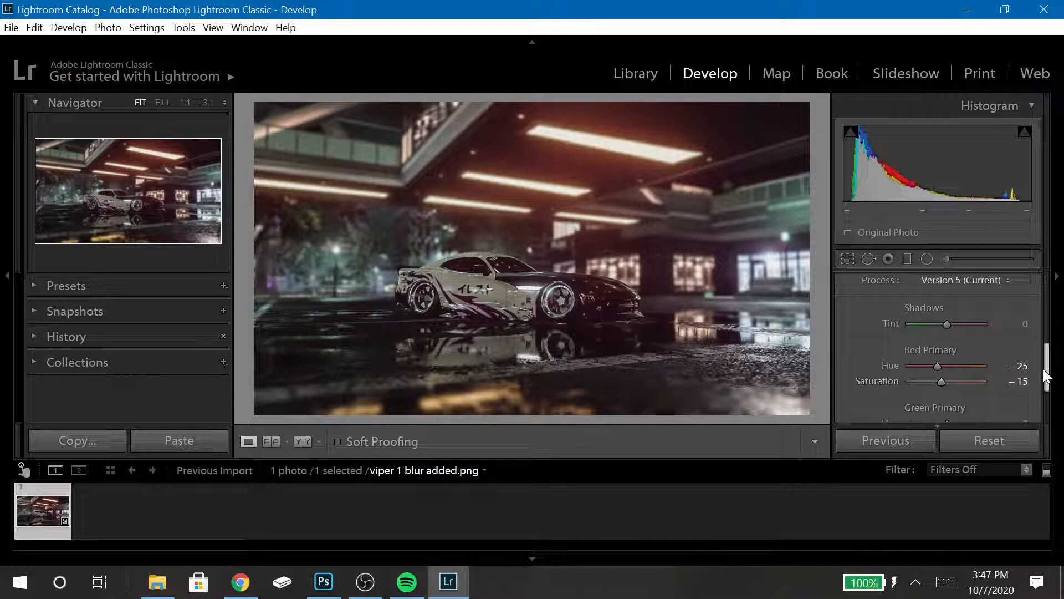
- Set the green primary's hue to +25 and its saturation to -15 in Calibration
left_click_drag(1046, 375, 1046, 404)
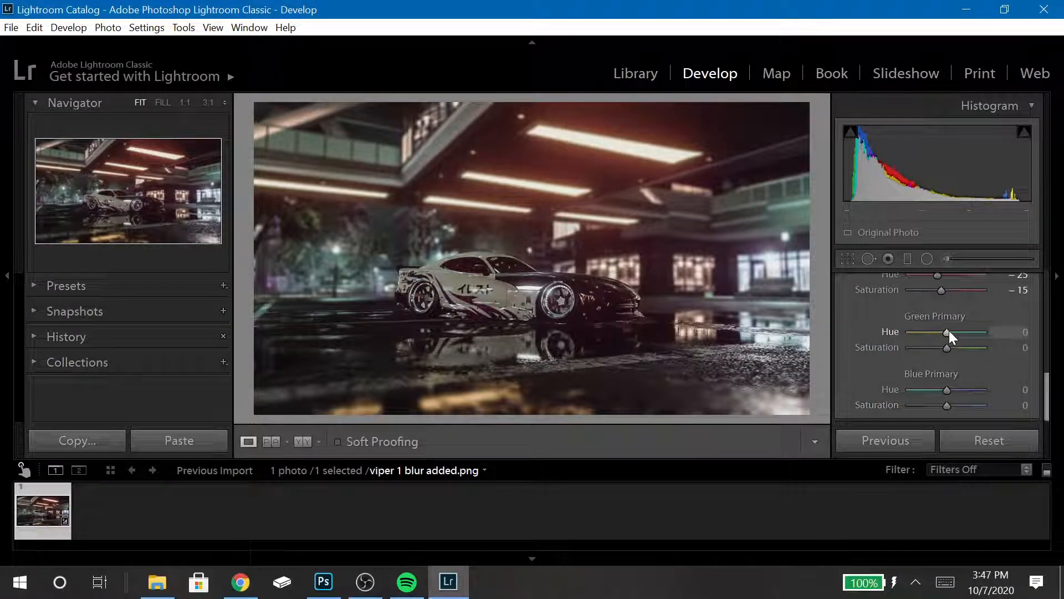
left_click_drag(947, 331, 1062, 360)
left_click(1017, 331)
type("25")
key("Tab")
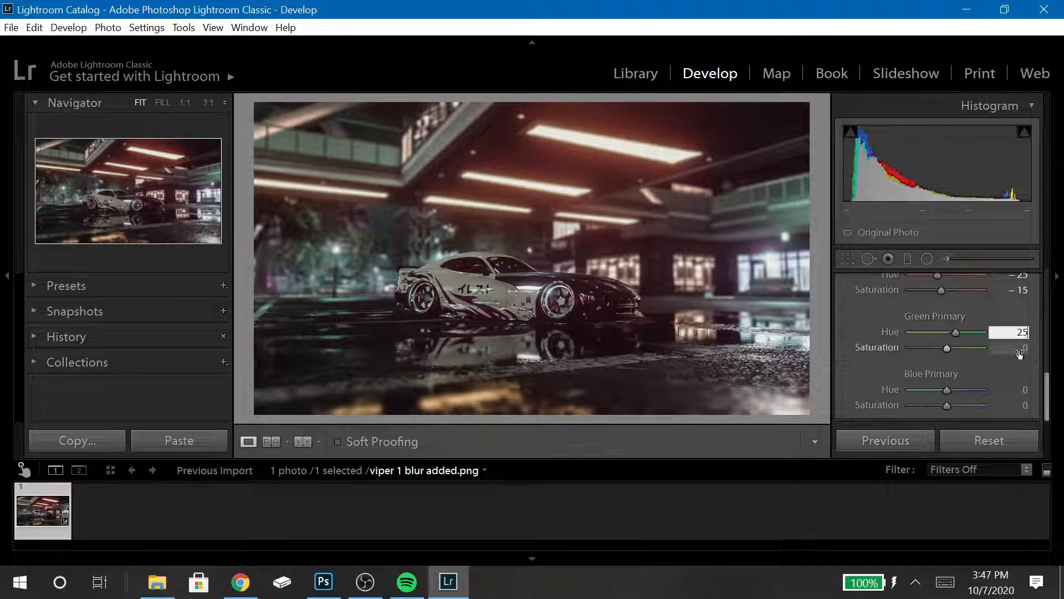
type("15")
key("Return")
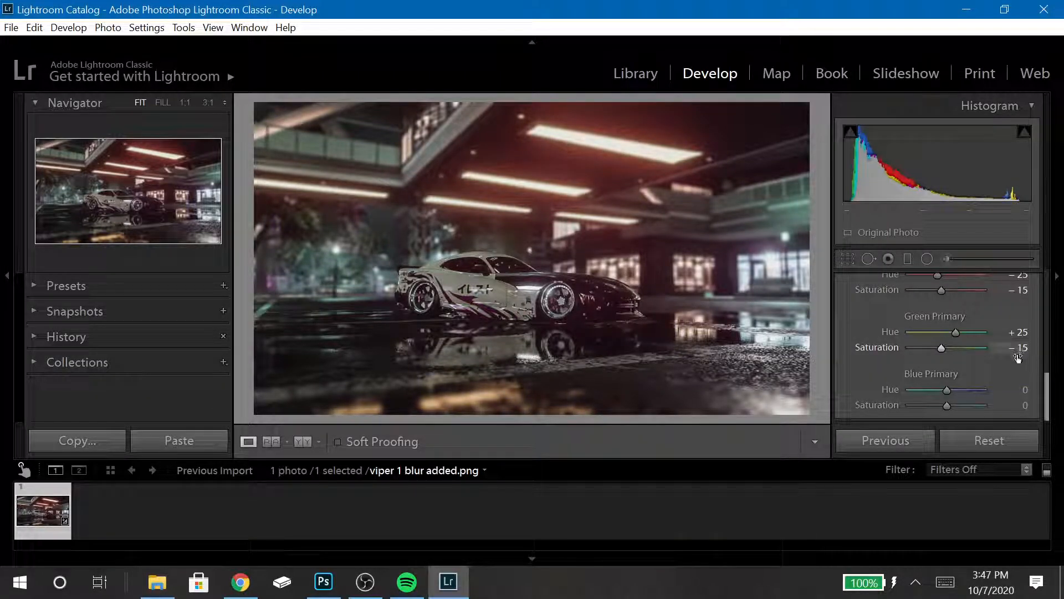
- Set the blue primary's hue to -25 and saturation to -15, and collapse the Calibration settings
left_click_drag(947, 388, 889, 406)
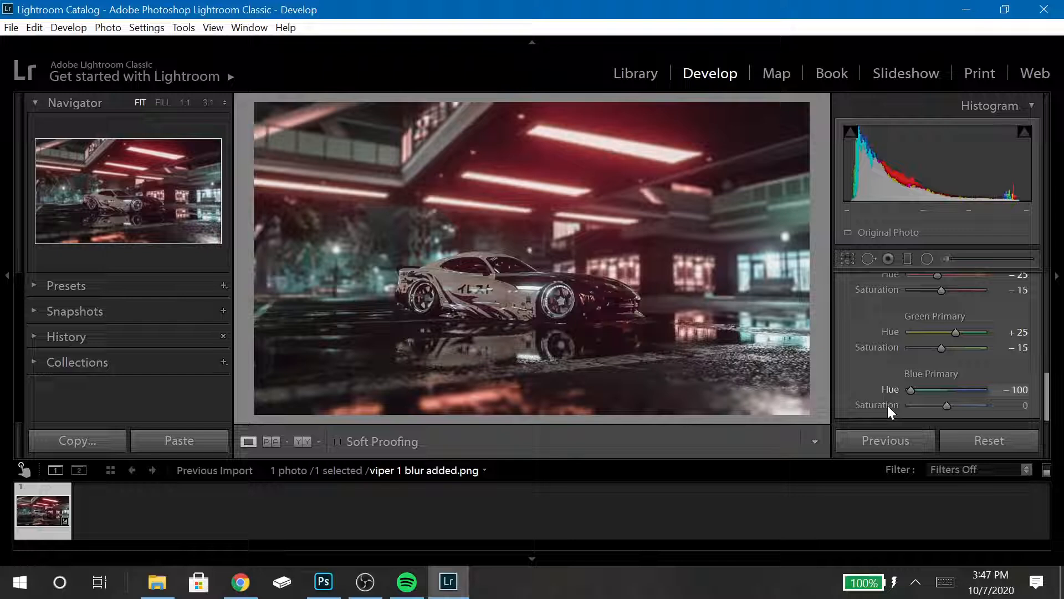
left_click(1011, 390)
type("-25")
key("Tab")
type("-15")
key("Return")
scroll(1035, 332, "up", 5)
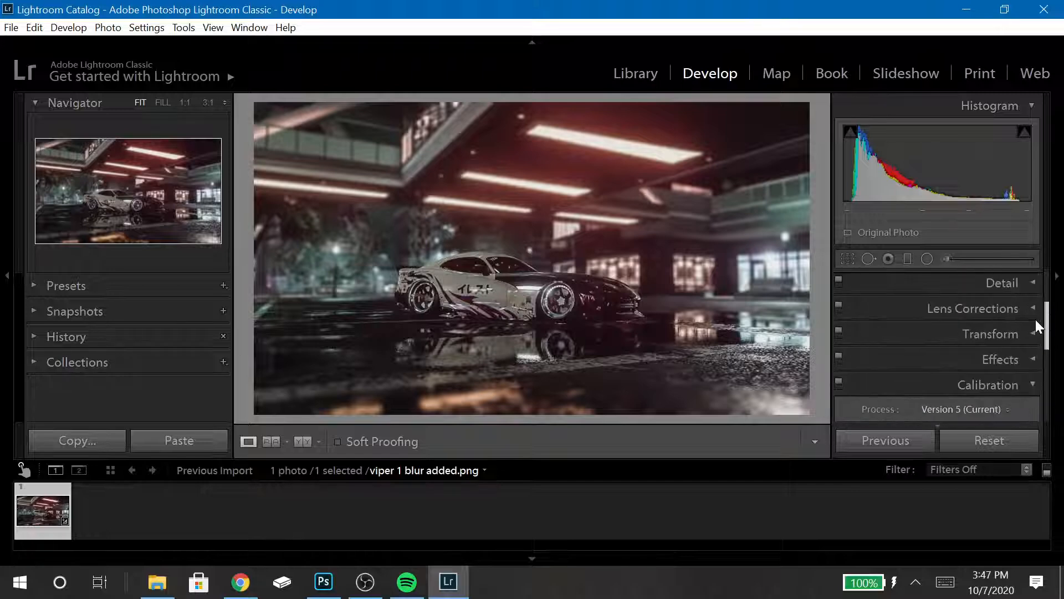
left_click(1026, 379)
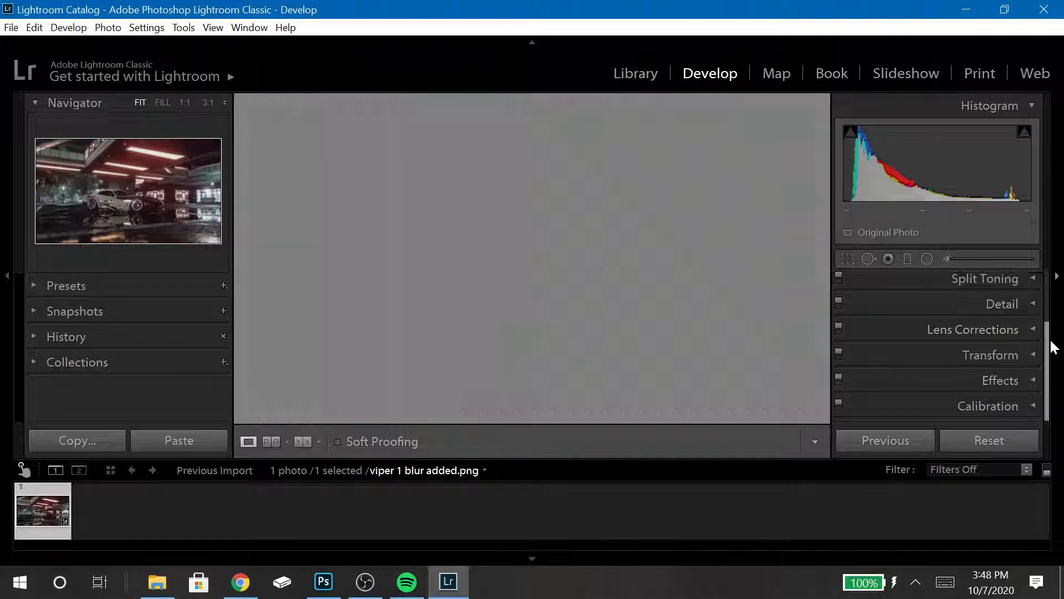
- Open the HSL hue adjustments and bring all the color sliders into view
scroll(1036, 325, "up", 2)
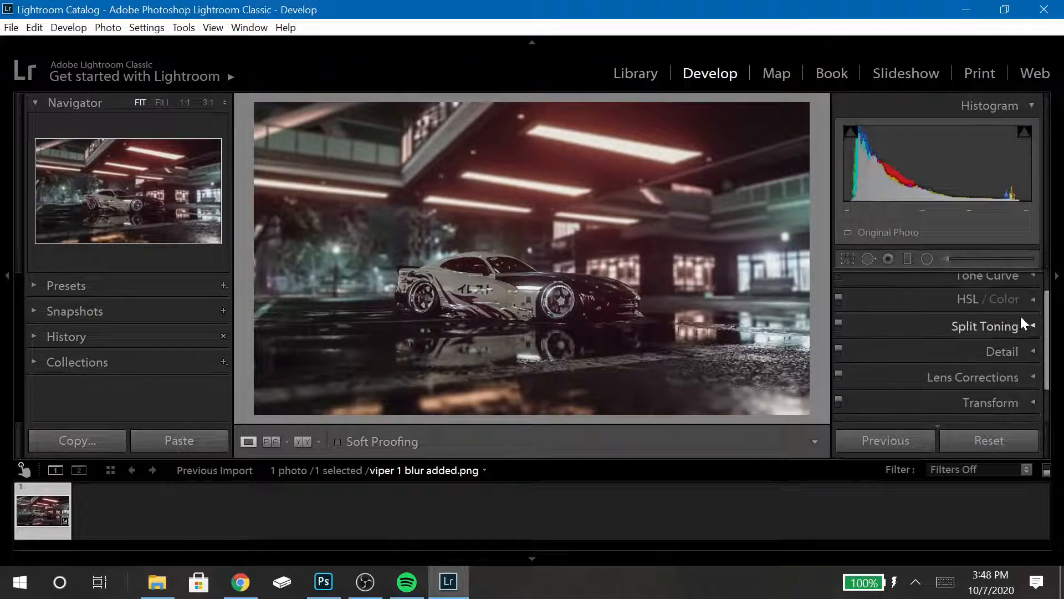
left_click(1013, 297)
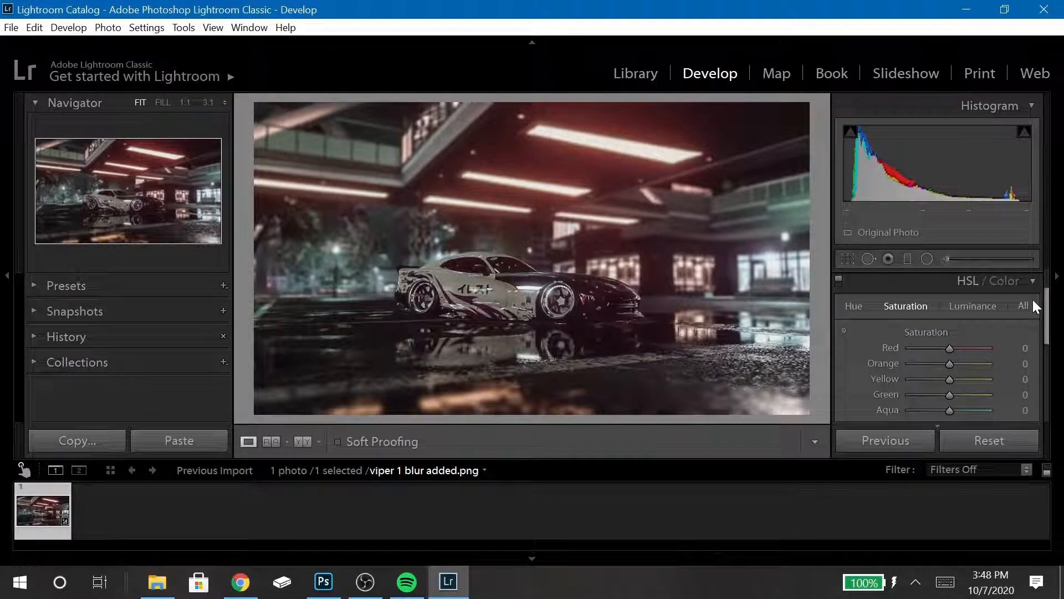
left_click(858, 306)
left_click_drag(1045, 329, 1039, 347)
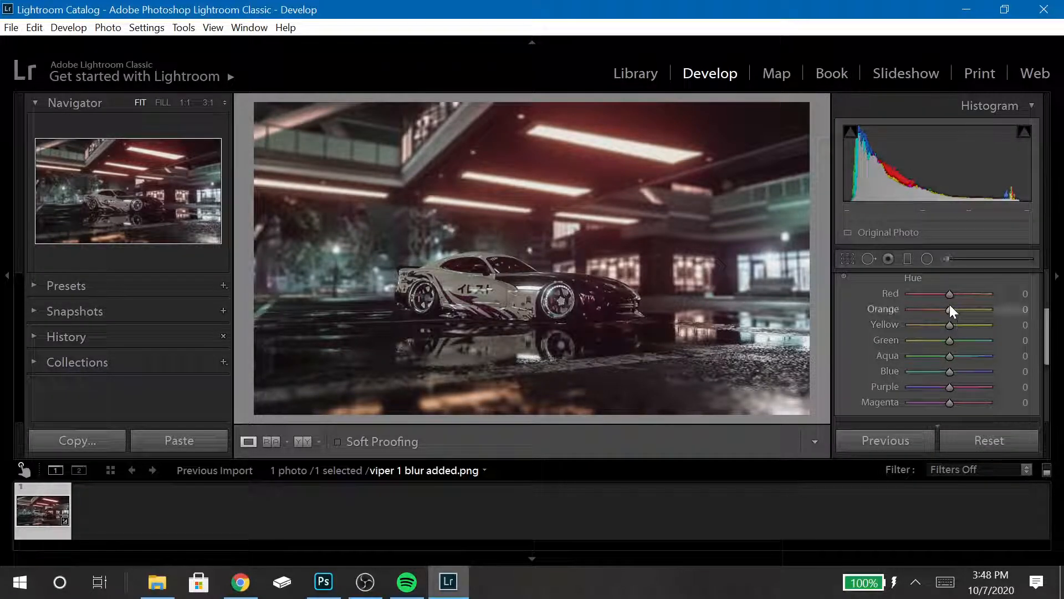
left_click_drag(951, 309, 910, 310)
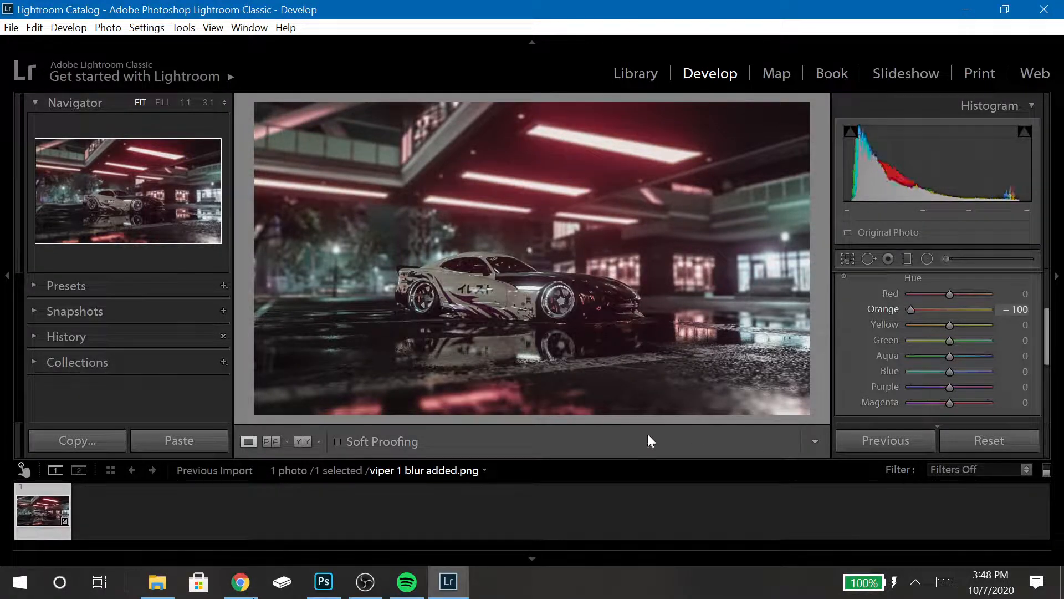
left_click_drag(979, 310, 944, 310)
left_click(1022, 309)
type("0")
key("Return")
- Switch to Spotify, open the LXST CXNTURY artist page and play ODIUM from the popular songs
left_click(407, 582)
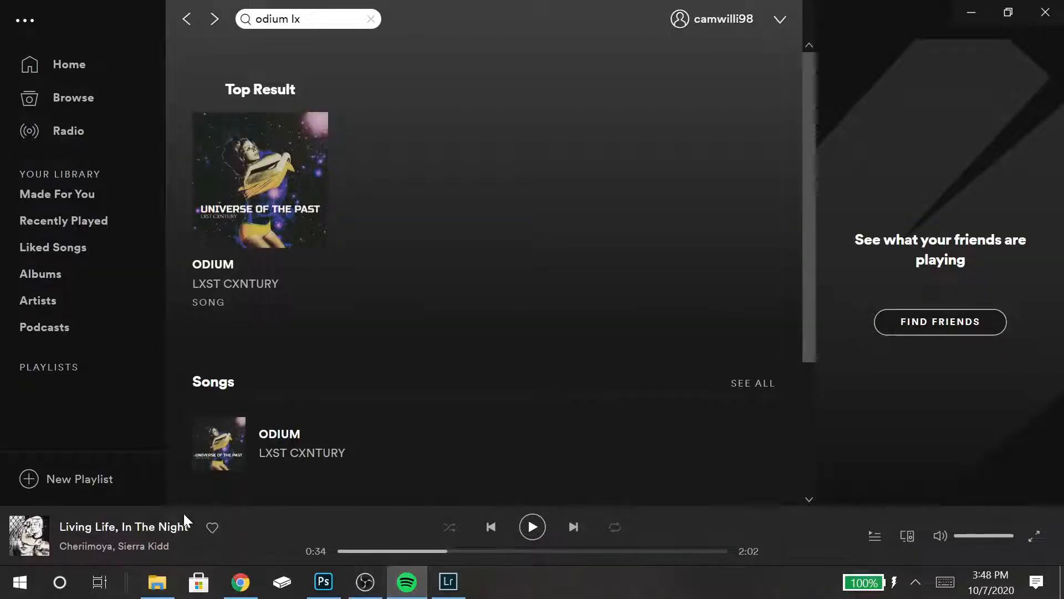
left_click(222, 295)
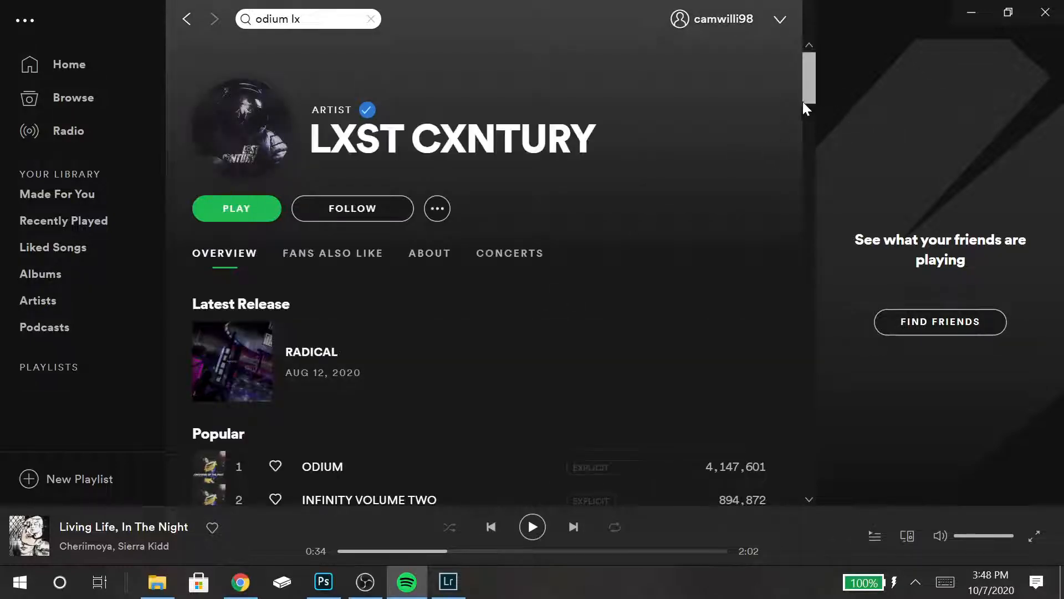
left_click_drag(809, 92, 801, 118)
left_click(244, 210)
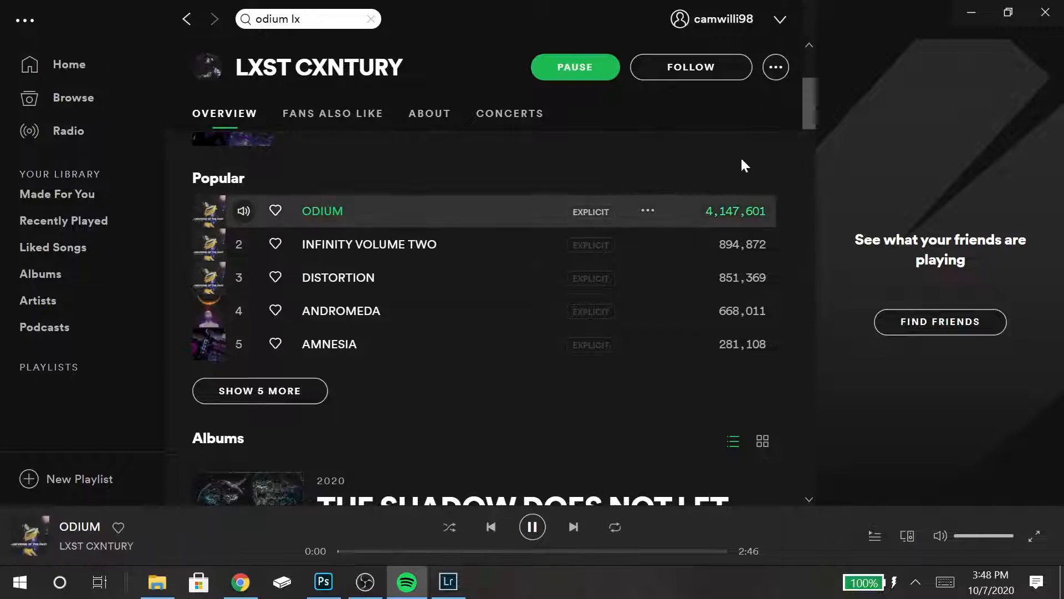
- Play INFINITY VOLUME TWO from the artist's popular songs and return to Lightroom
mouse_move(812, 102)
left_mouse_down()
mouse_move(805, 75)
mouse_move(805, 87)
left_mouse_up()
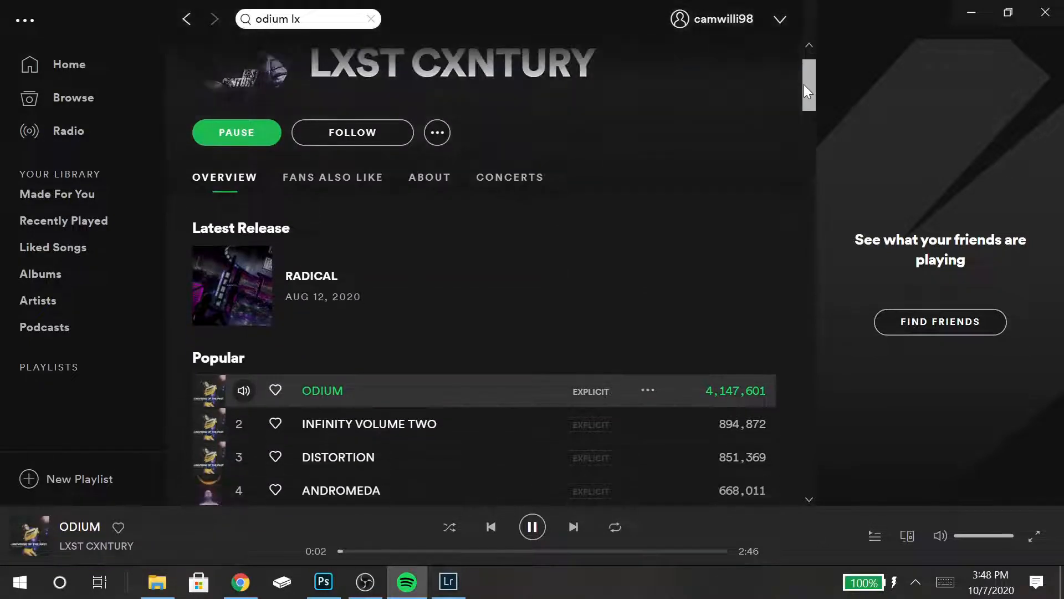
left_click(243, 424)
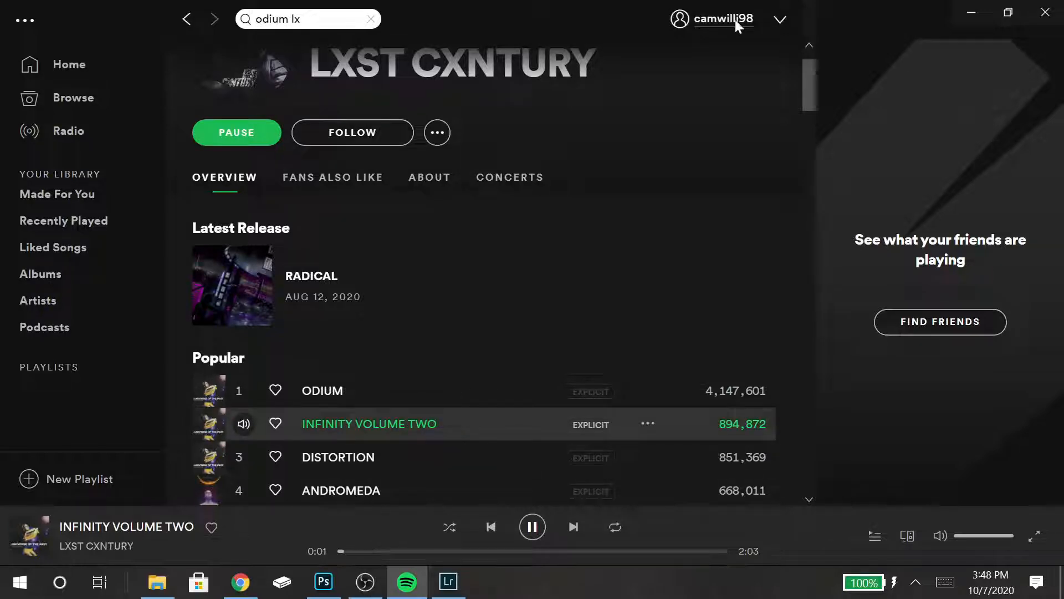
left_click(969, 14)
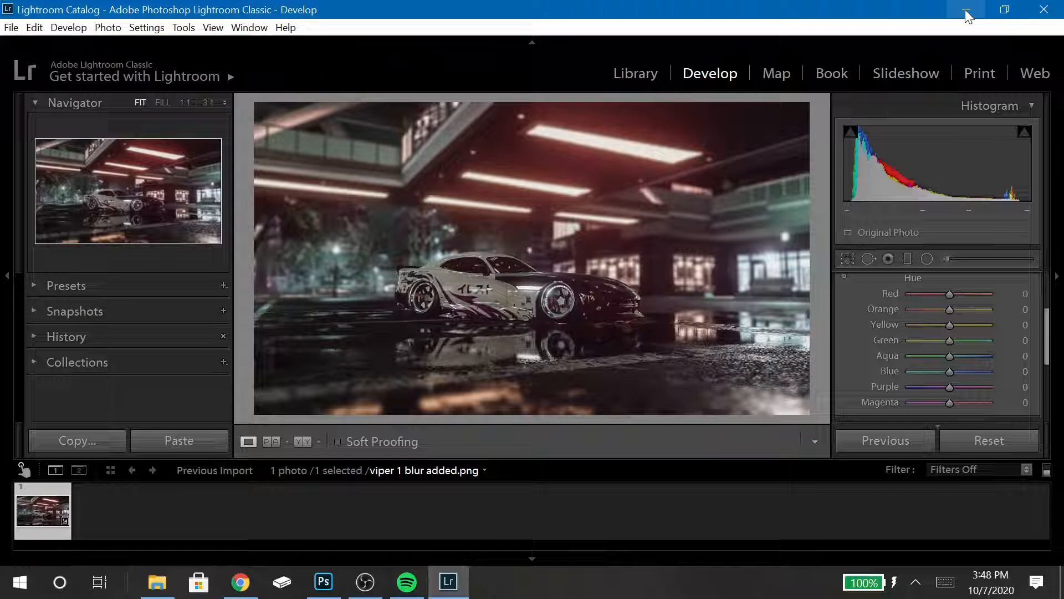
- Switch to Spotify, search for "let go barn", play Let Go. by barnacle boi and return to Lightroom
left_click(424, 573)
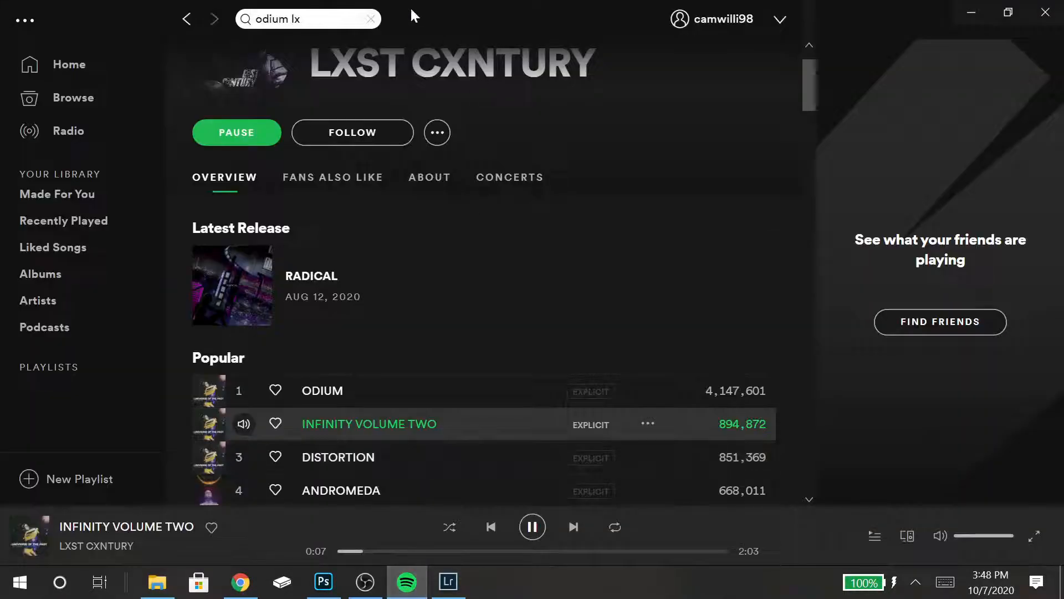
left_click(371, 20)
type("bal")
key("BackSpace")
key("BackSpace")
key("BackSpace")
type("let go ")
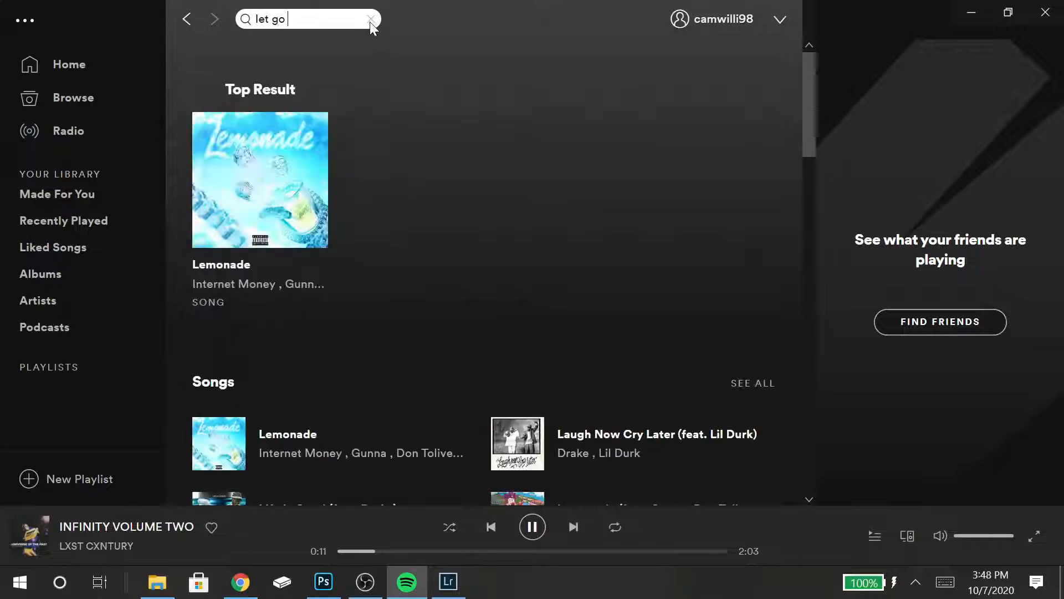
type("barn")
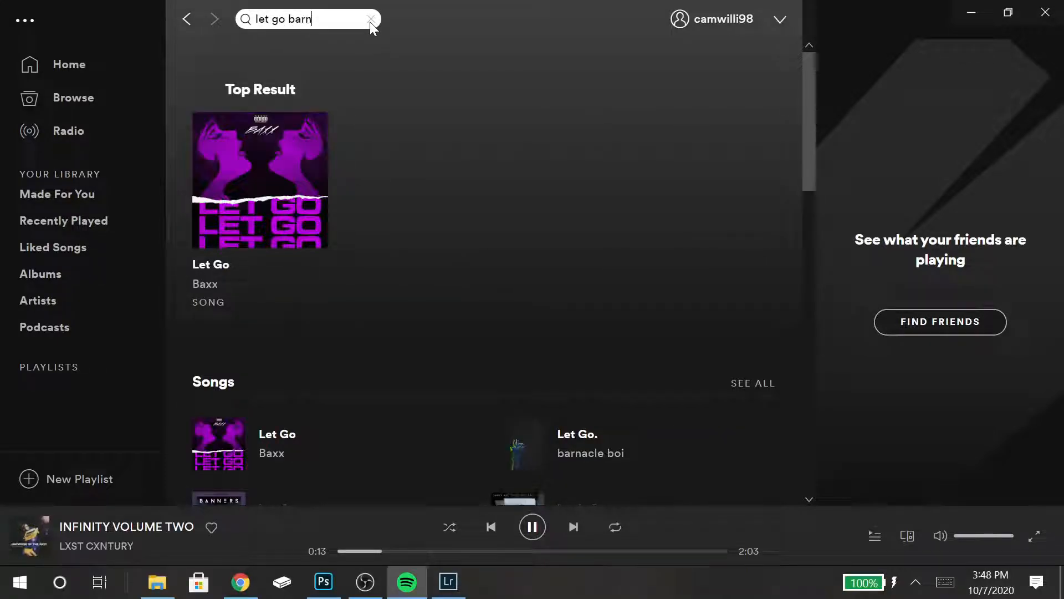
left_click(246, 188)
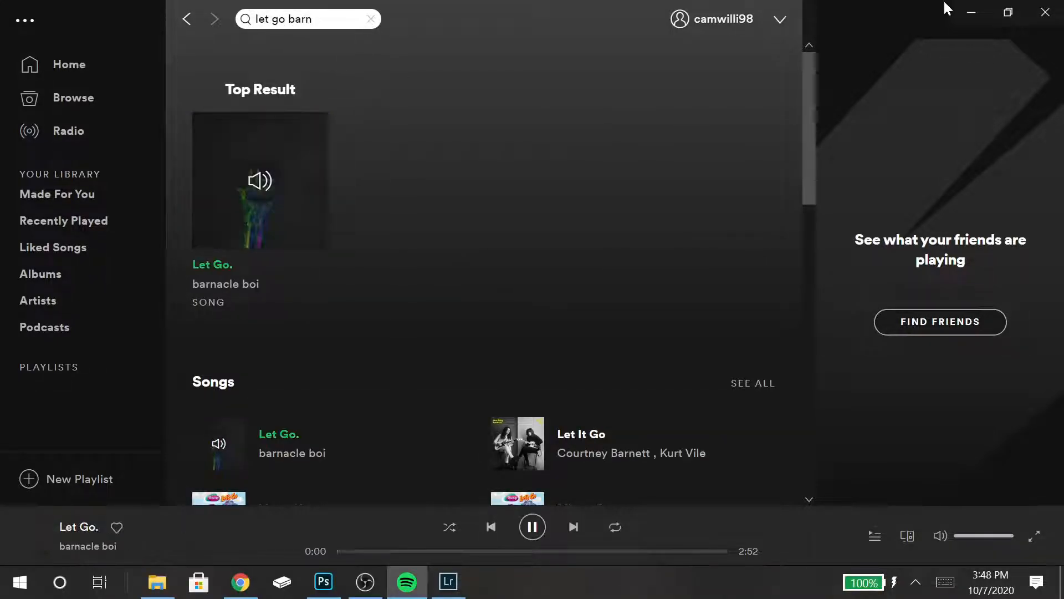
left_click(972, 11)
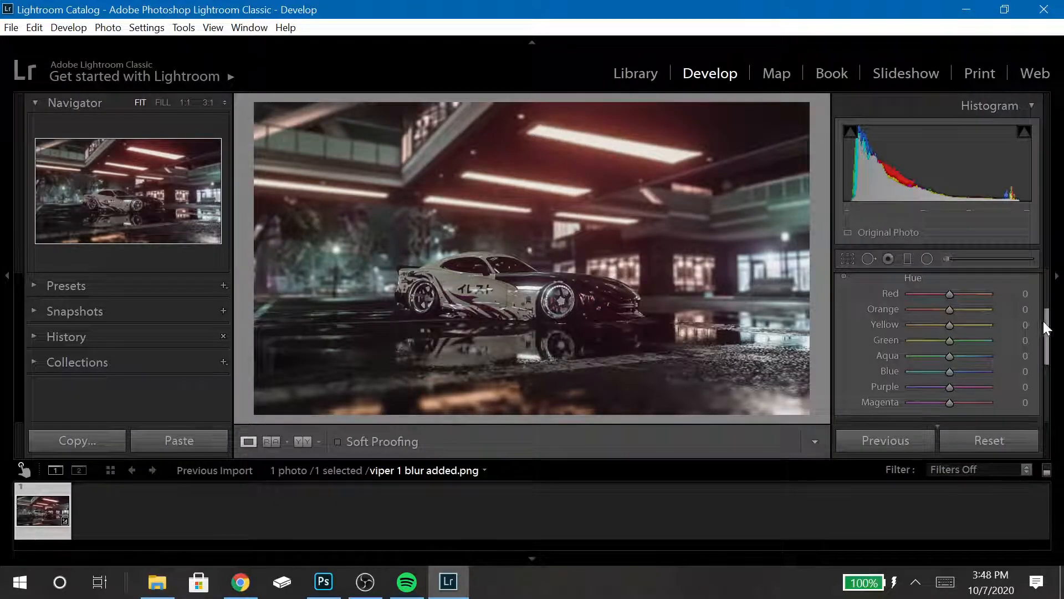
- In the HSL saturation adjustments, set green to -100 and aqua to -50
scroll(1049, 327, "up", 1)
left_click(906, 283)
scroll(1047, 327, "down", 1)
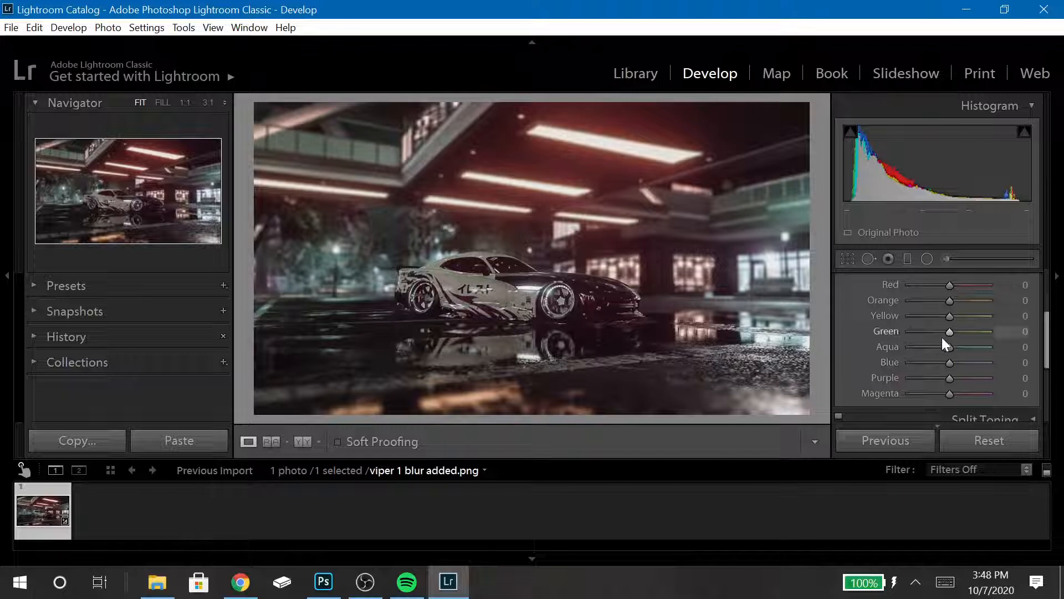
left_click_drag(949, 332, 822, 363)
left_click_drag(949, 348, 865, 362)
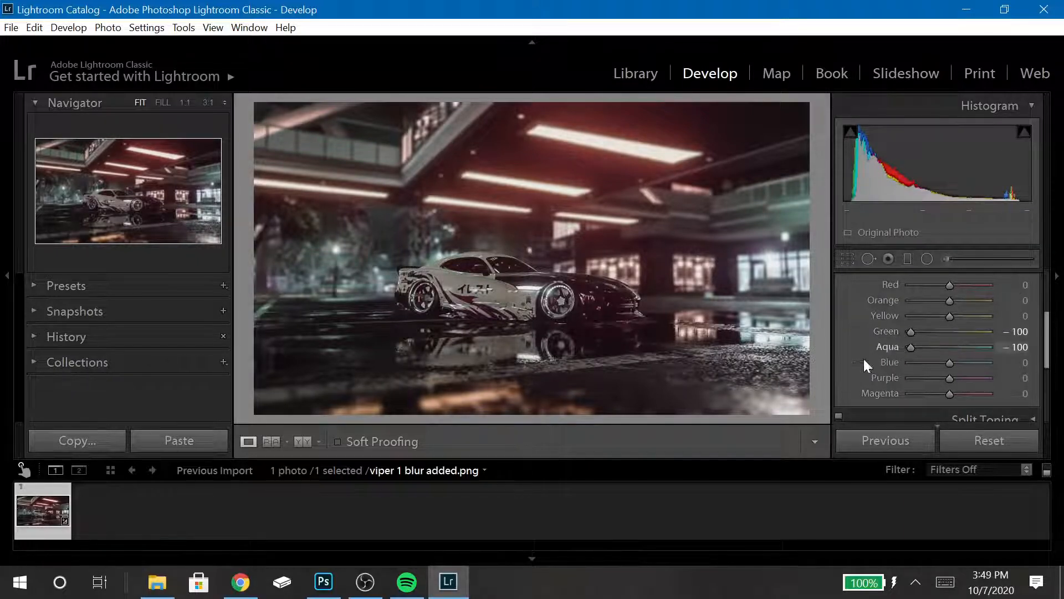
left_click(1019, 347)
type("50")
key("Return")
type("-50")
key("Return")
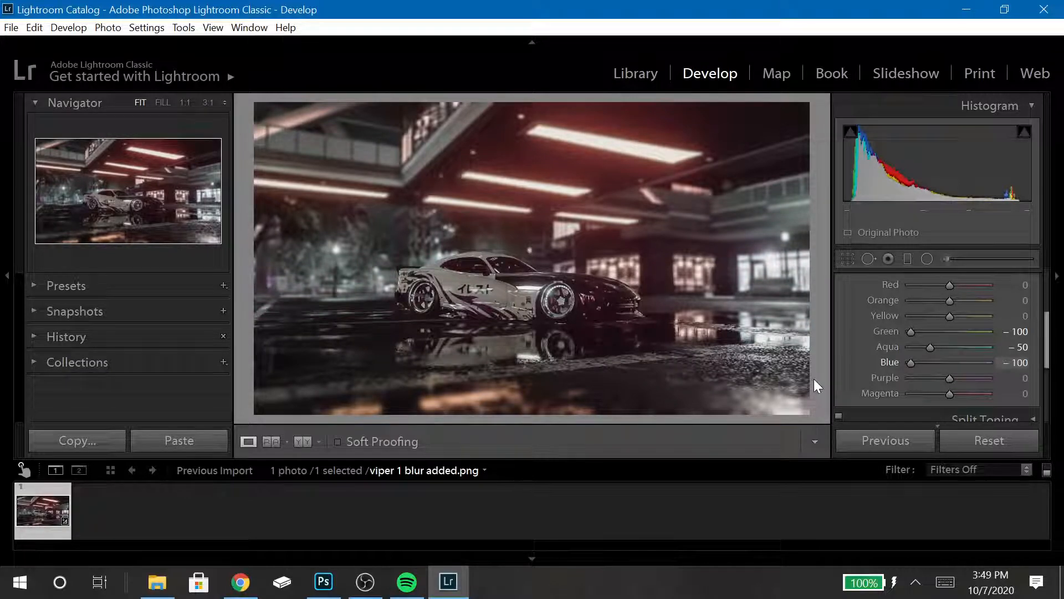
- Try blue saturation at -100, then settle on -50
left_click(1018, 361)
type("-100")
key("Return")
left_click(1019, 377)
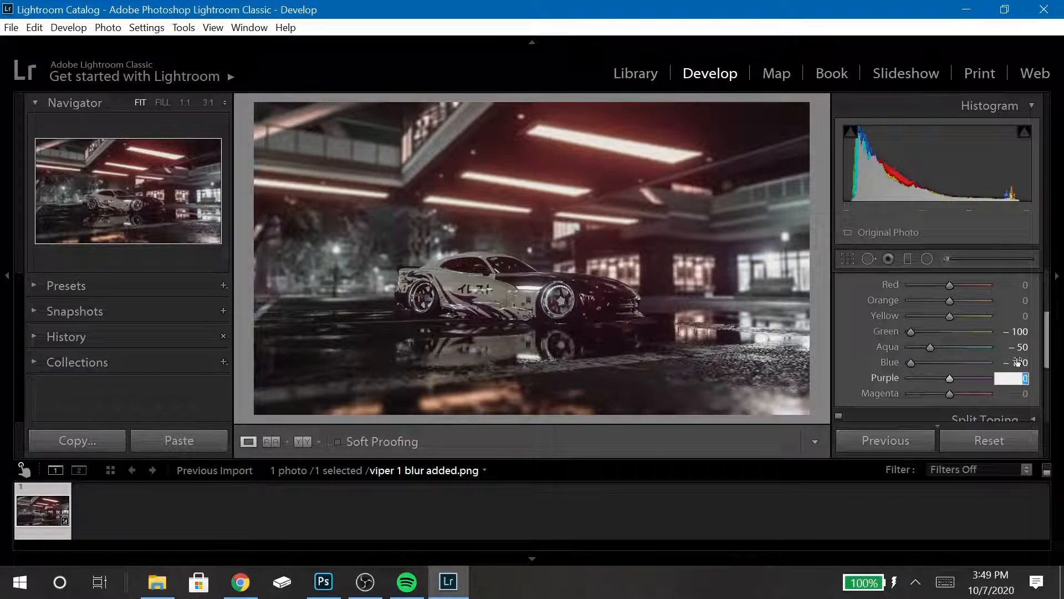
left_click(1019, 348)
left_click(1018, 363)
type("049")
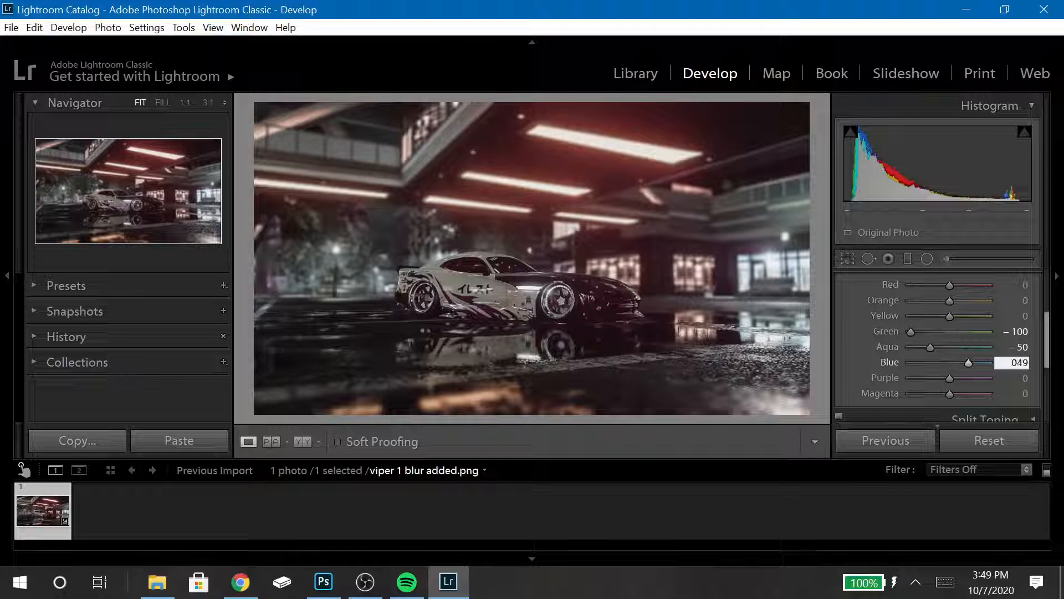
type("-50")
key("Return")
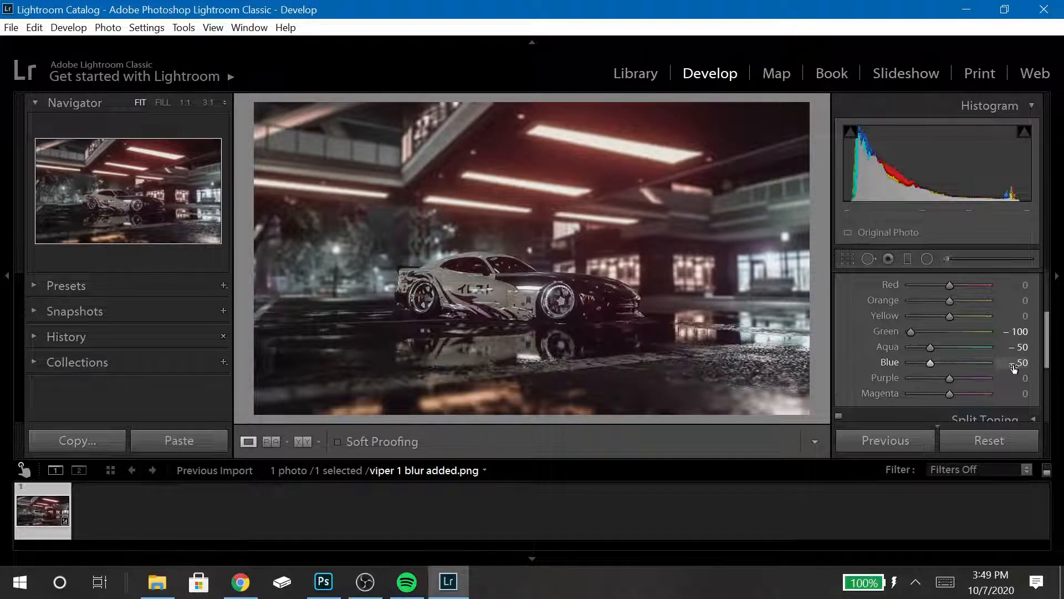
- Set purple saturation to -100, return magenta saturation to 0, and collapse the HSL settings
left_click_drag(950, 379, 894, 389)
left_click_drag(1038, 379, 863, 377)
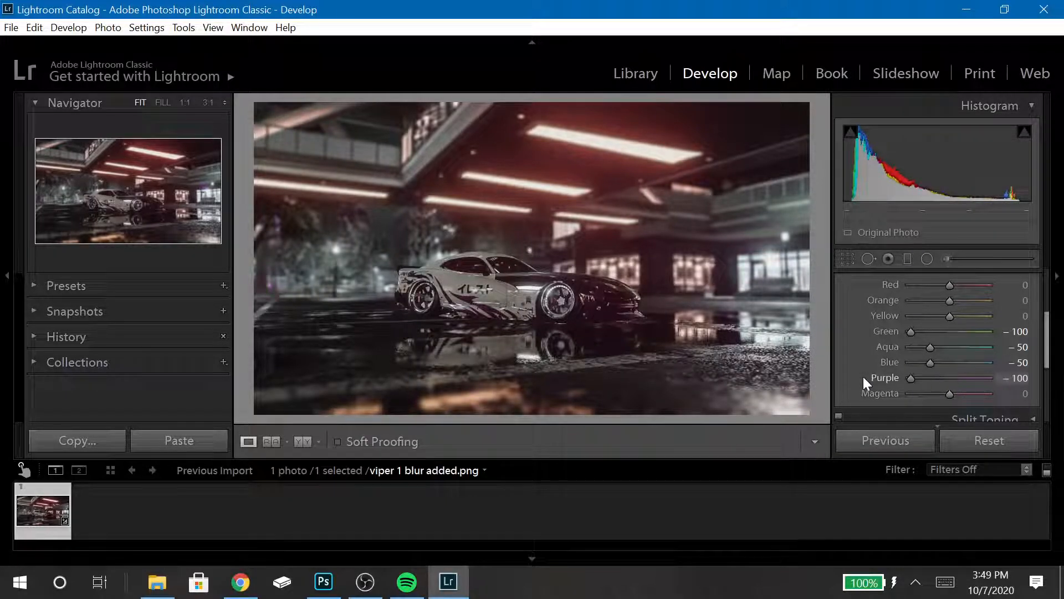
mouse_move(939, 394)
left_mouse_down()
mouse_move(1008, 398)
mouse_move(927, 394)
left_mouse_up()
left_click(1023, 394)
type("0")
key("Return")
left_click_drag(1047, 370, 1030, 331)
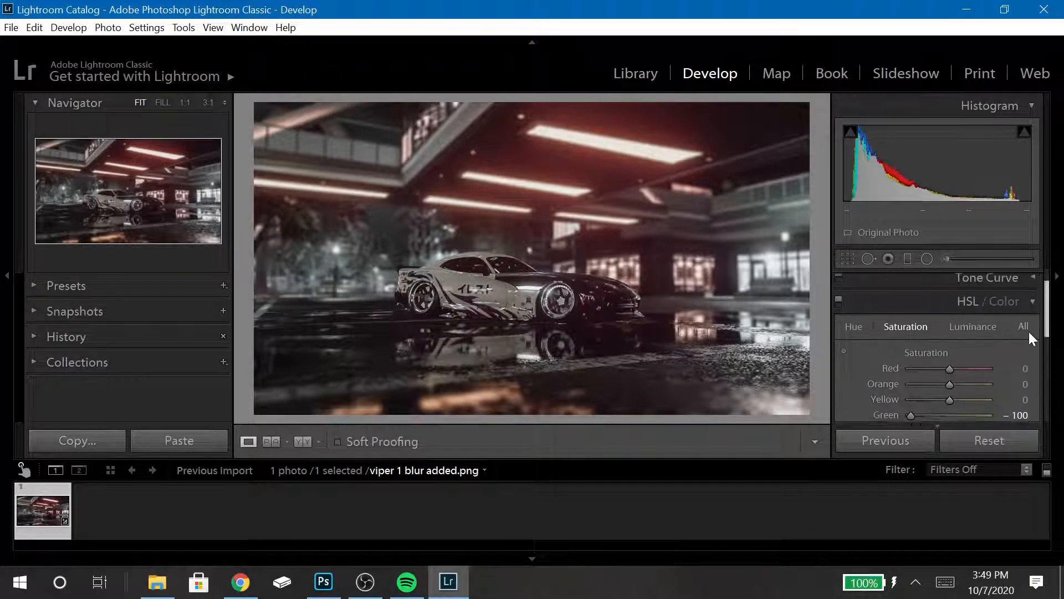
left_click(941, 306)
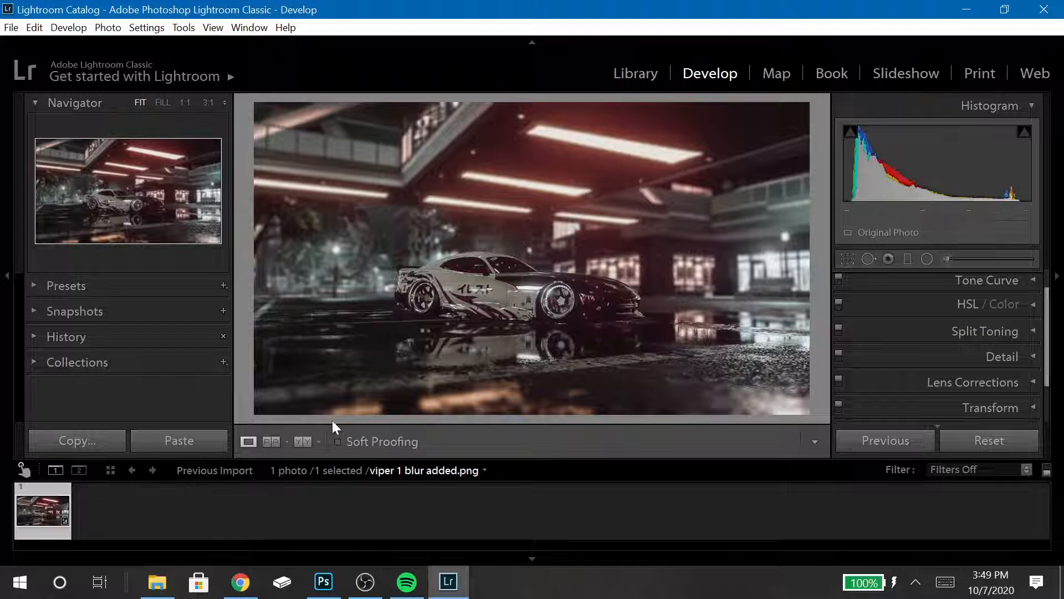
- Compare the graded photo with the original side by side, including close-up and fill zoom, and return to the single view
left_click(304, 441)
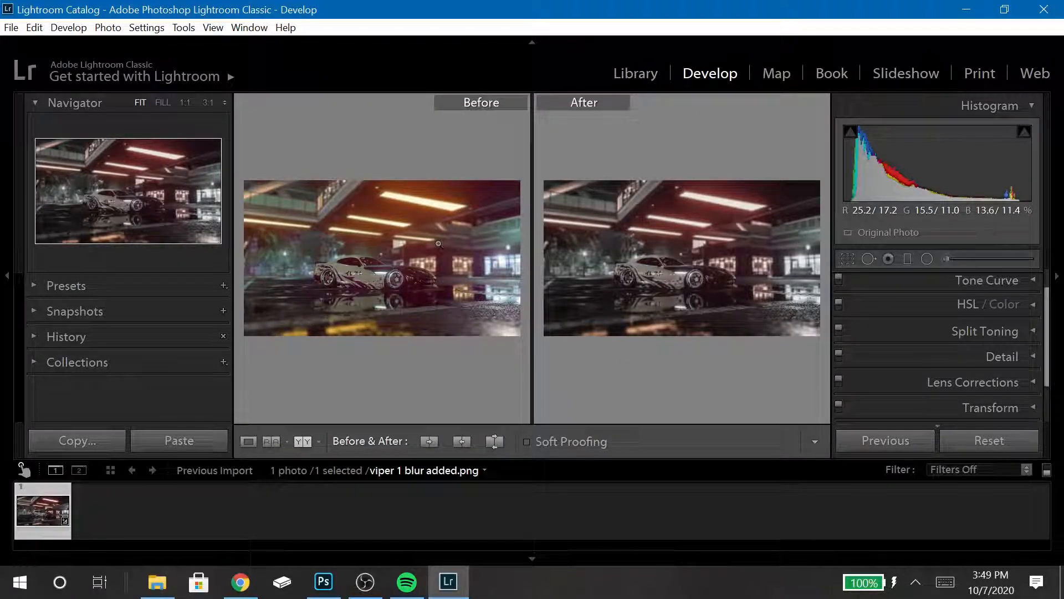
left_click(380, 254)
left_click_drag(380, 254, 358, 114)
left_click_drag(358, 314, 351, 305)
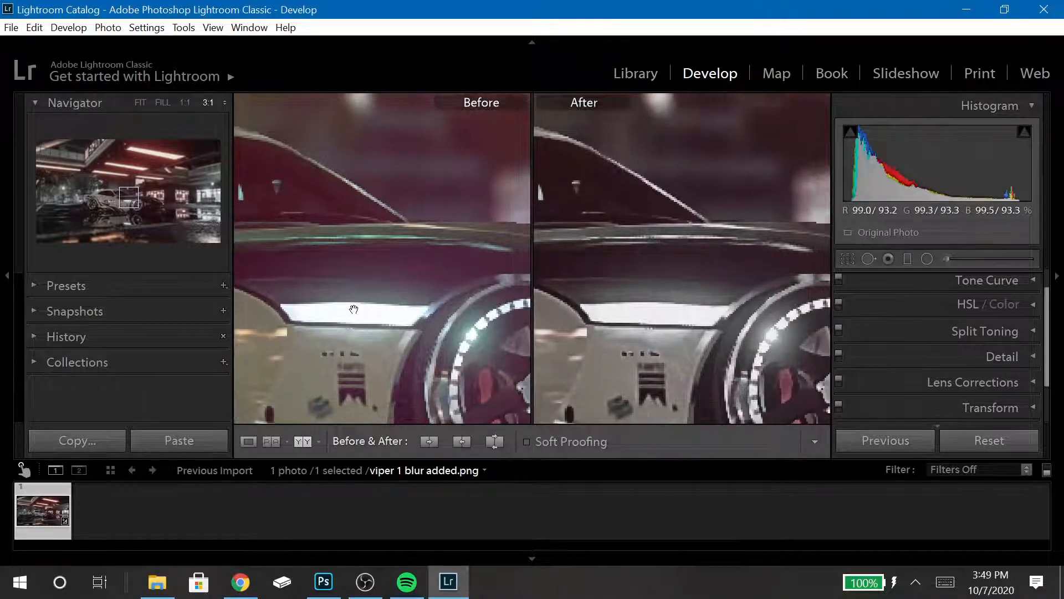
left_click(163, 102)
left_click_drag(380, 274, 389, 272)
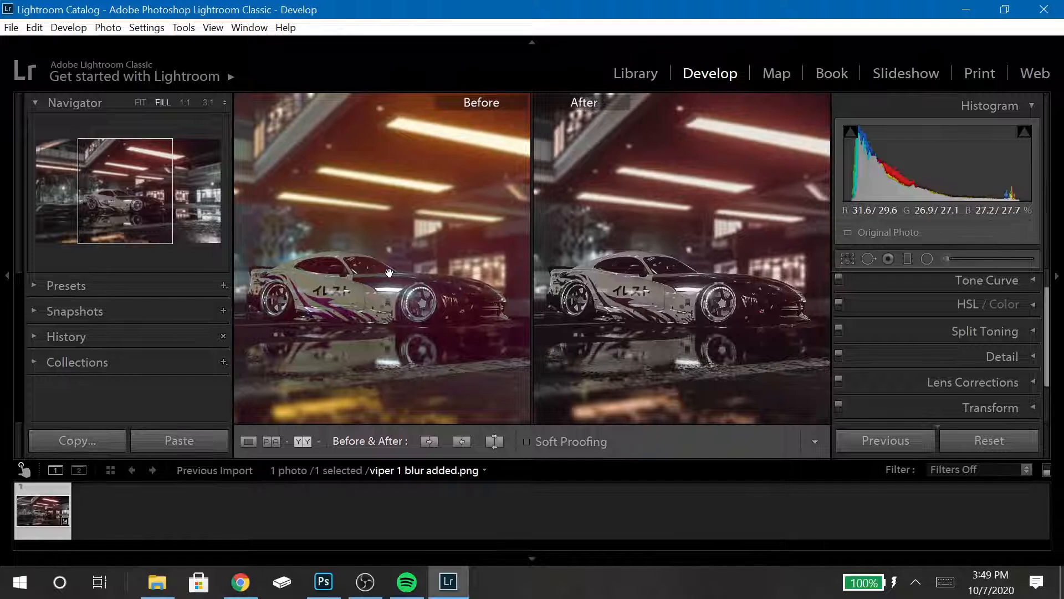
left_click(249, 441)
- Inspect the car and the wet ground of the graded photo at 3:1 zoom, and fit the whole image in view
left_click(535, 286)
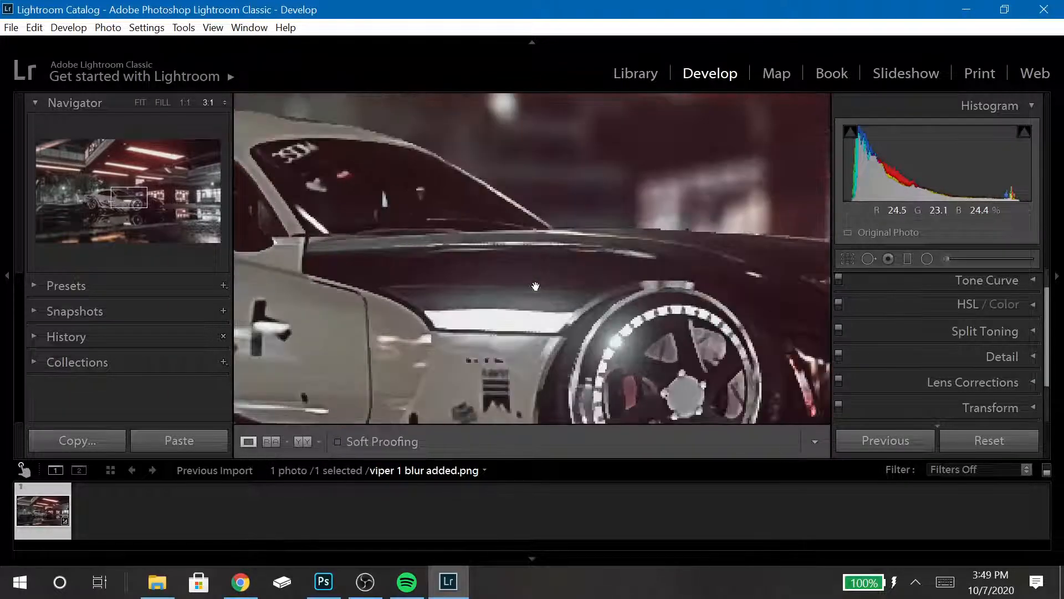
left_click(536, 286)
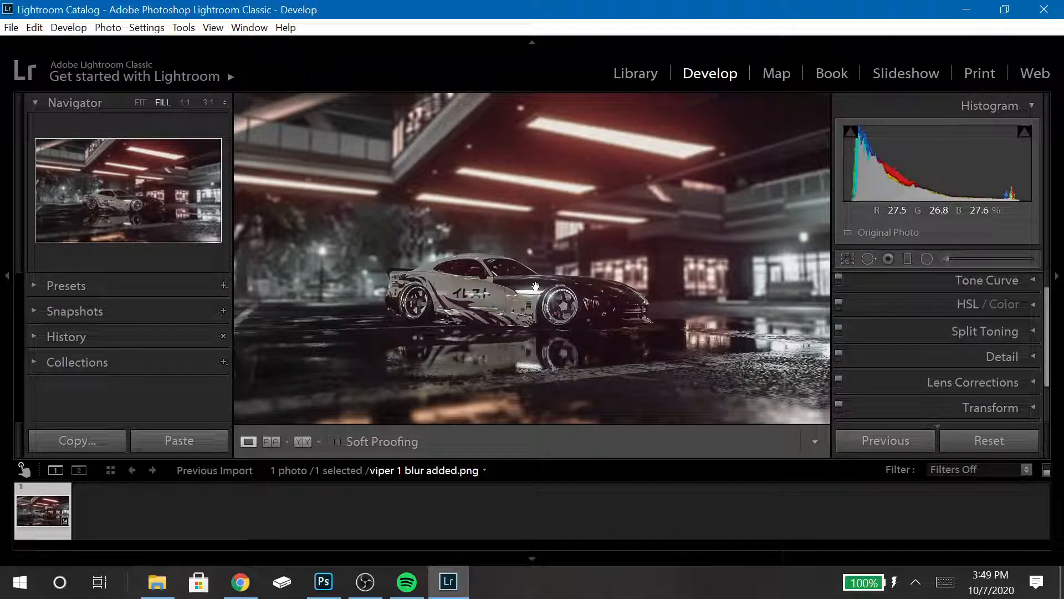
key("XF86AudioNext")
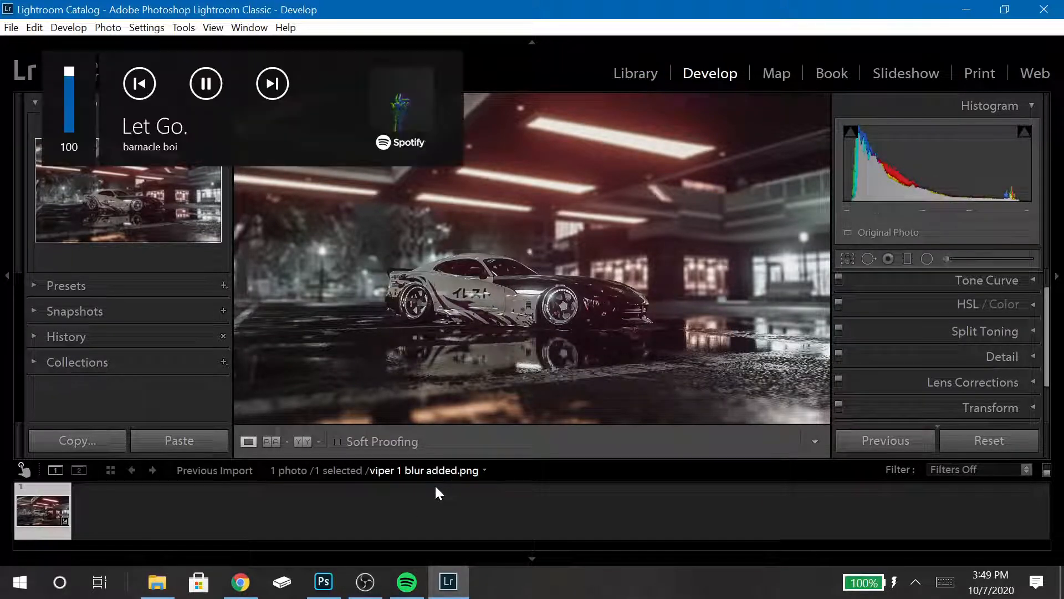
left_click_drag(654, 389, 850, 371)
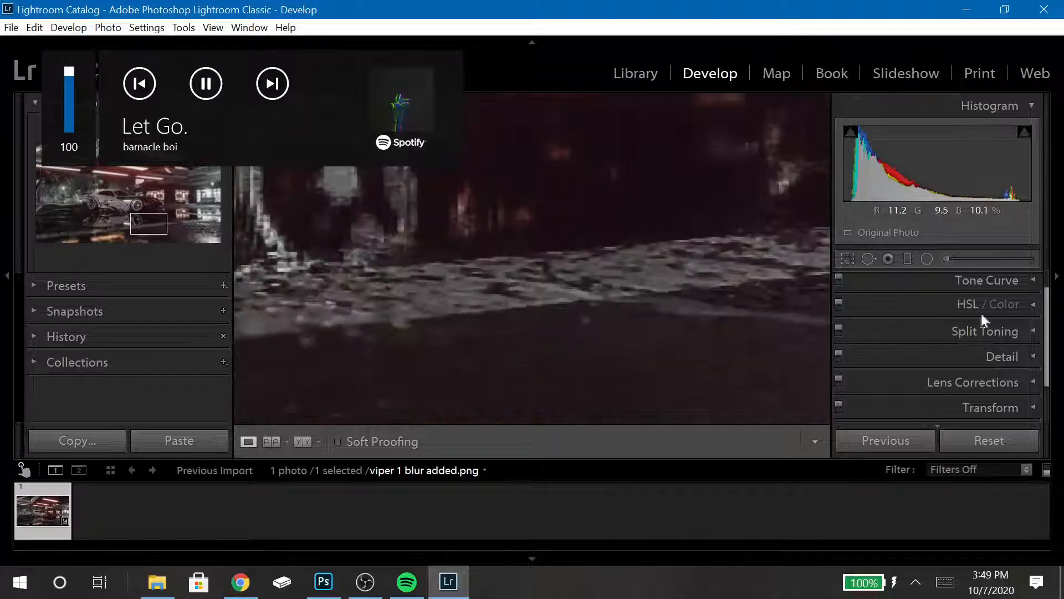
left_click(614, 334)
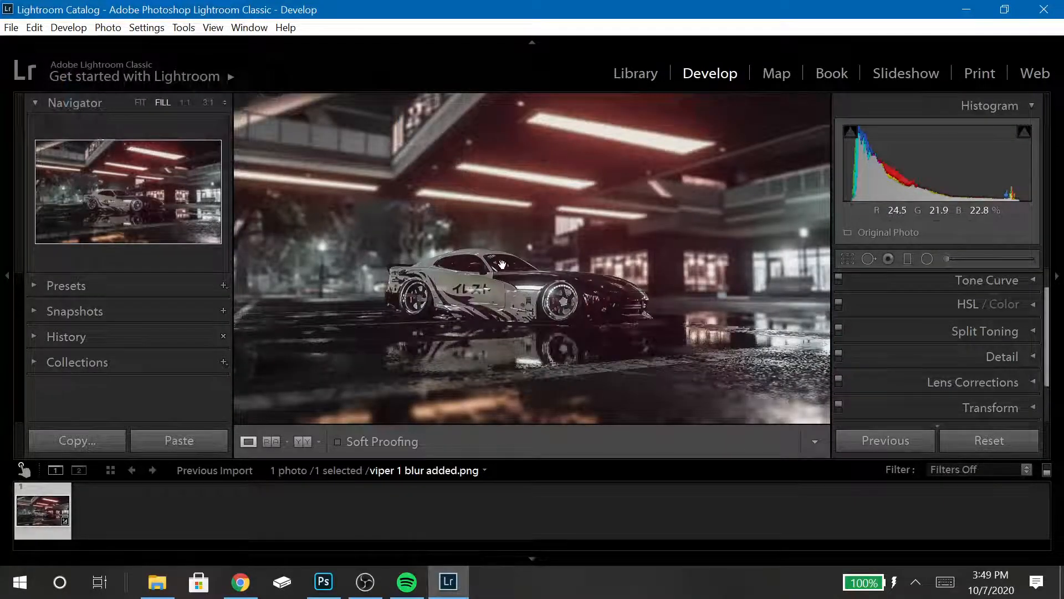
left_click(140, 103)
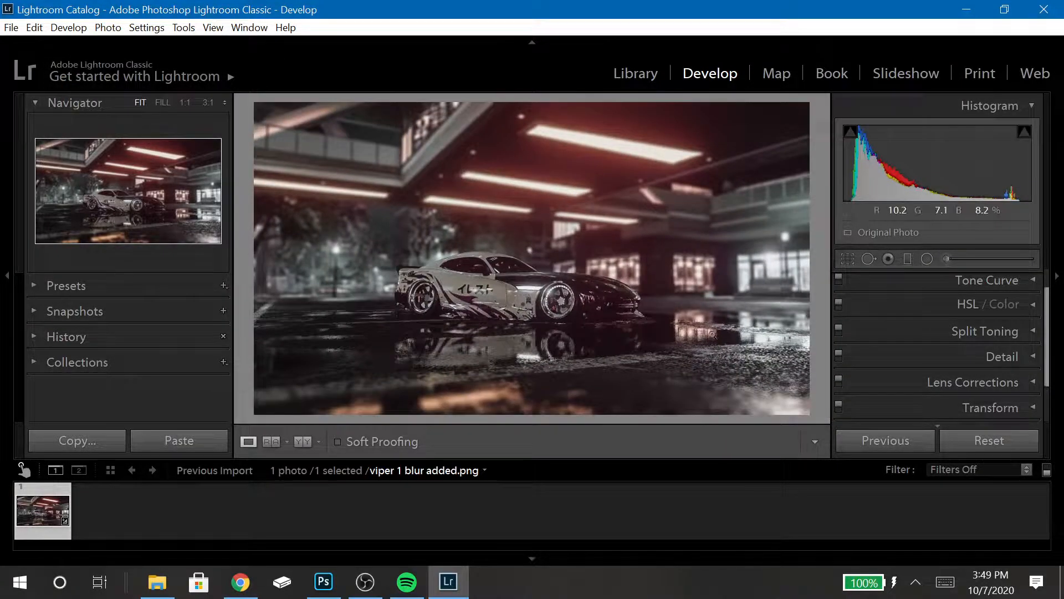
left_click(1032, 333)
left_click(1000, 284)
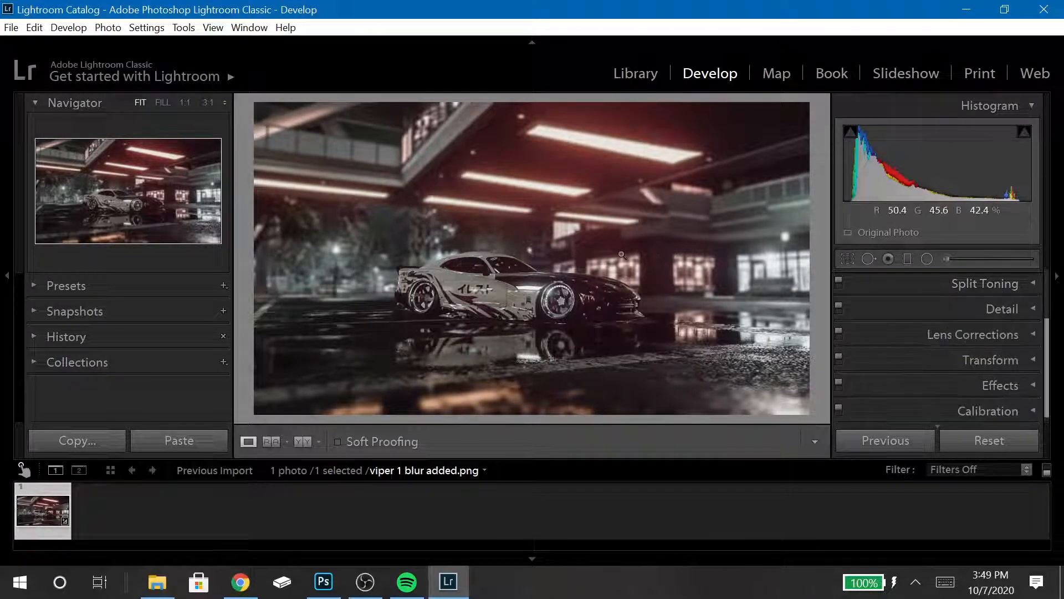
- Switch to Photoshop and start saving viper 1 under a new name in the Pictures > Photoshop files > actual files folder
left_click(323, 581)
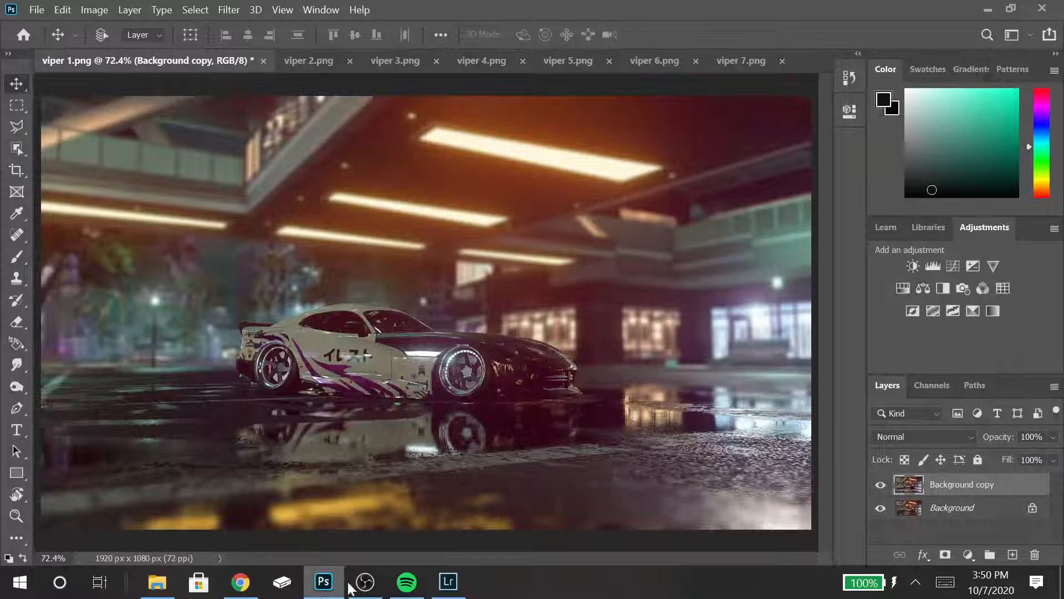
left_click(323, 582)
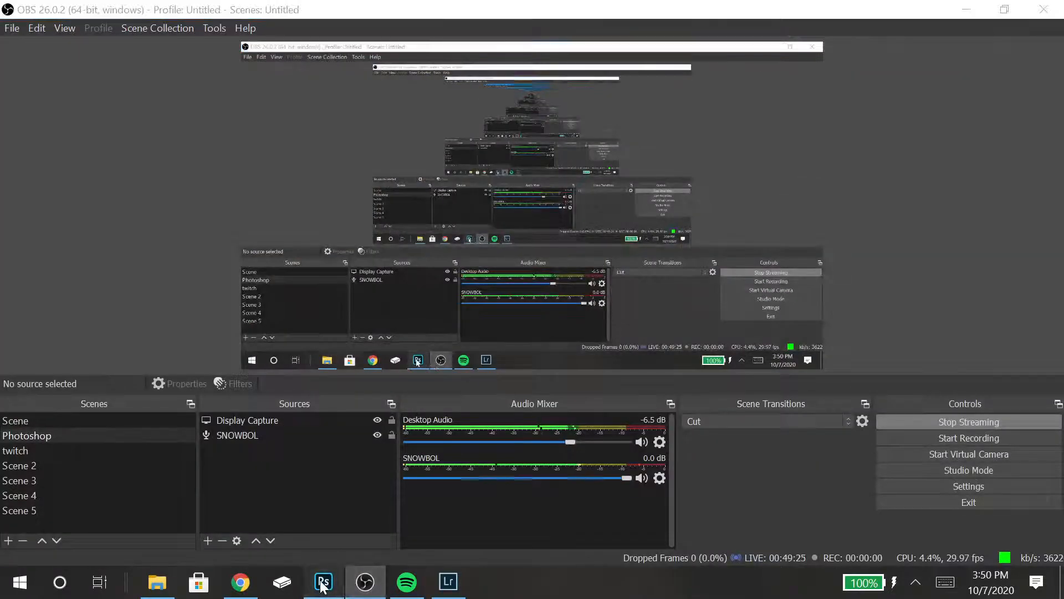
left_click(323, 582)
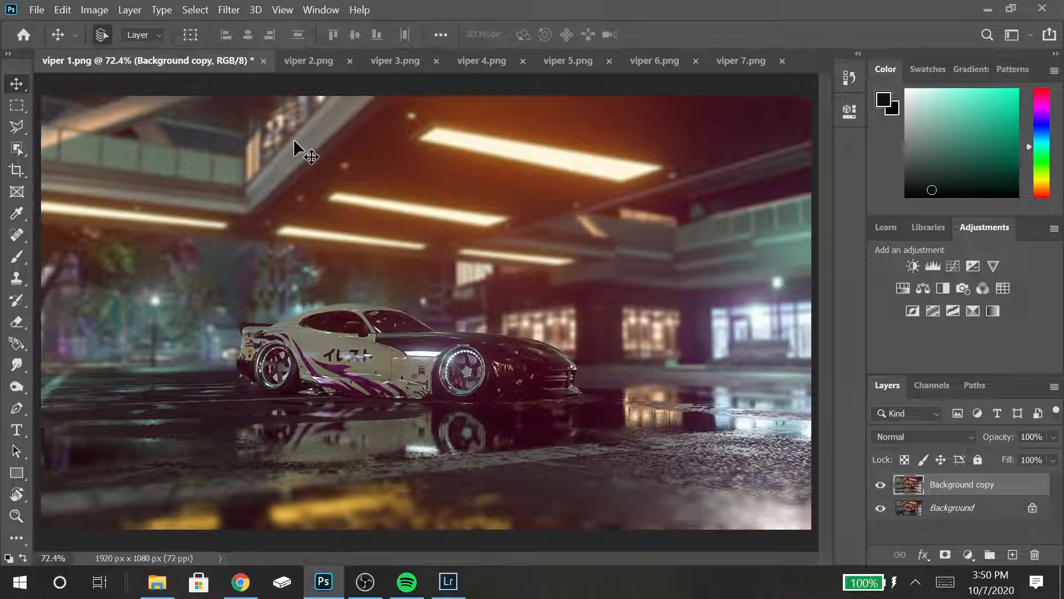
key("ctrl+shift+s")
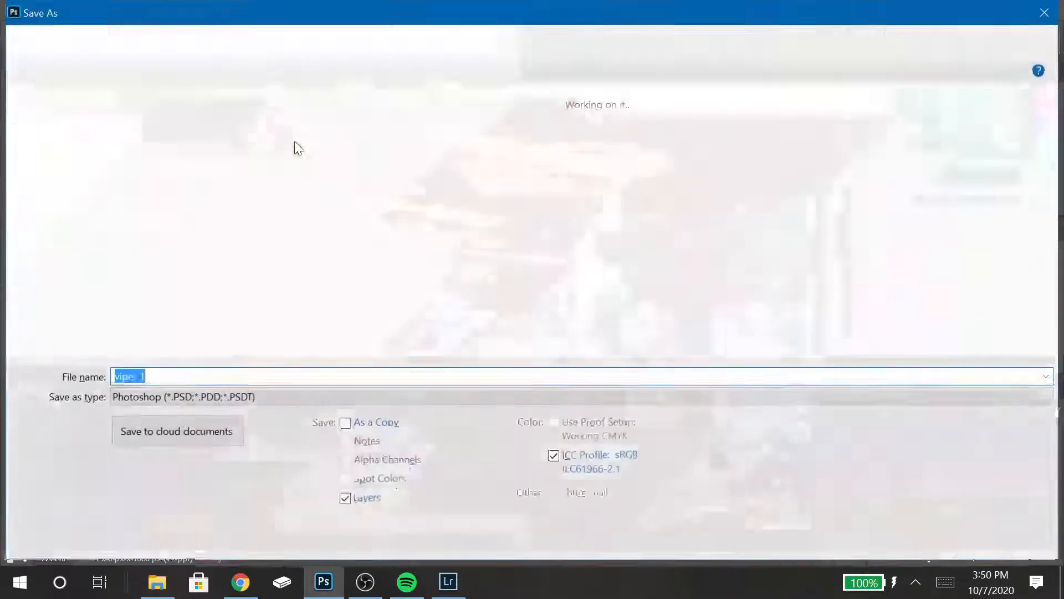
left_click(22, 281)
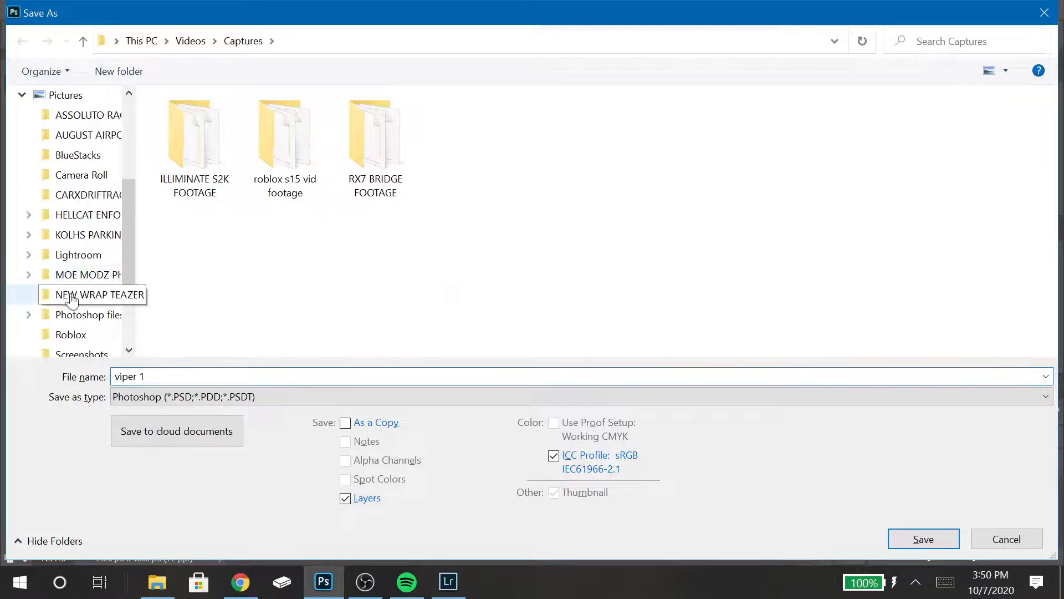
left_click(83, 319)
double_click(370, 114)
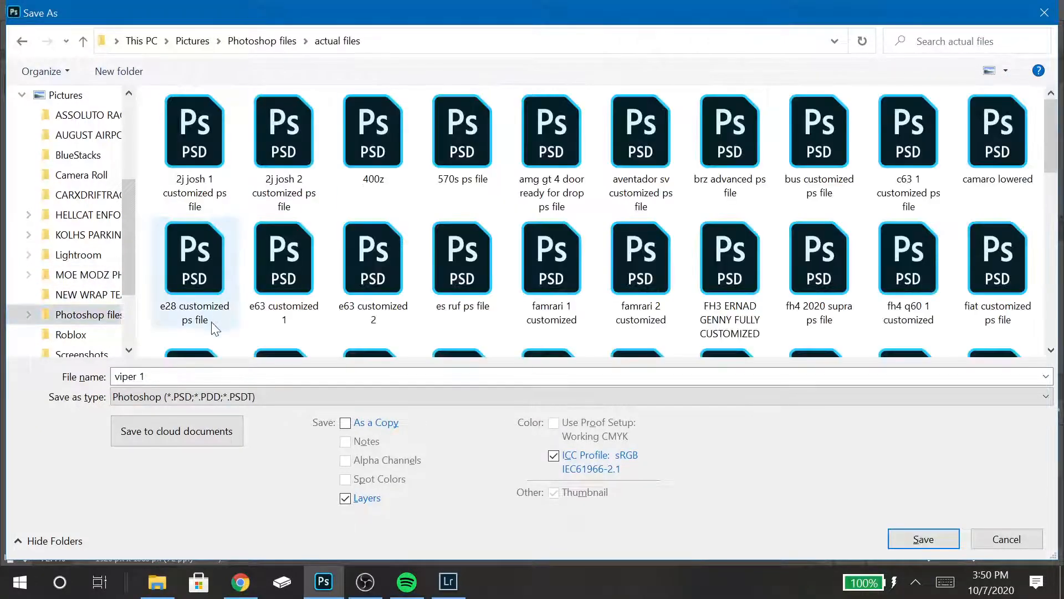
- Name the file "viper 1 blur added" and save it as a PSD with Maximize Compatibility enabled
left_click(116, 377)
left_click(116, 376)
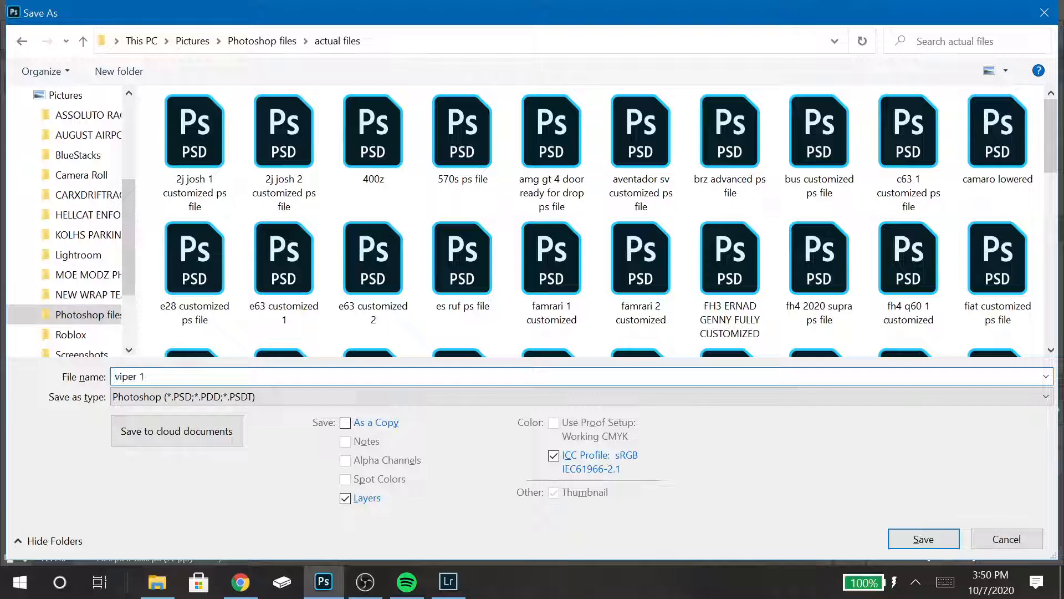
type("blur")
key("Caps_Lock")
type("A")
type("add")
type("ed")
key("Return")
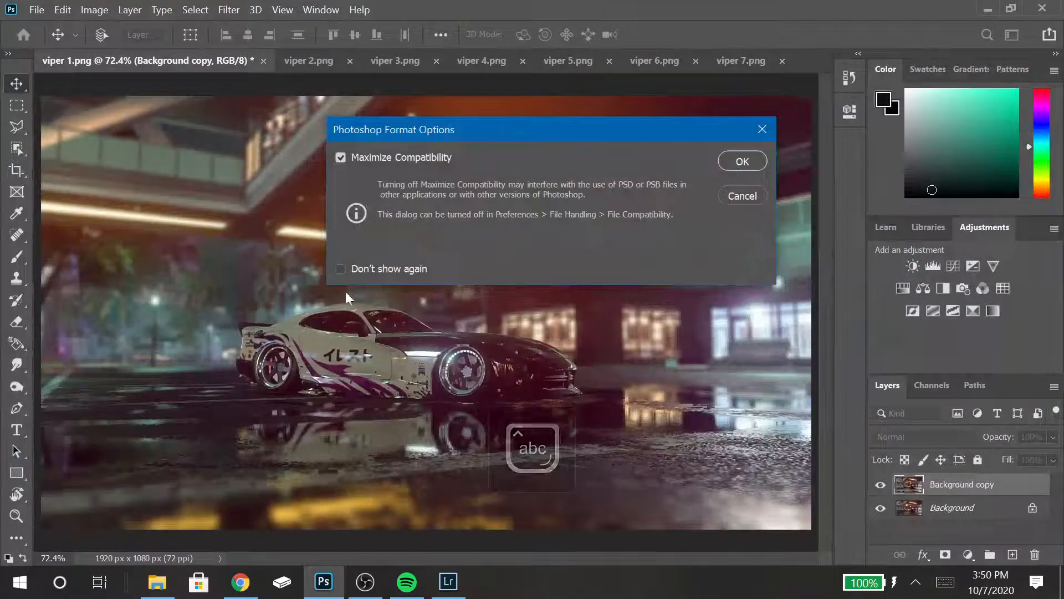
left_click(738, 161)
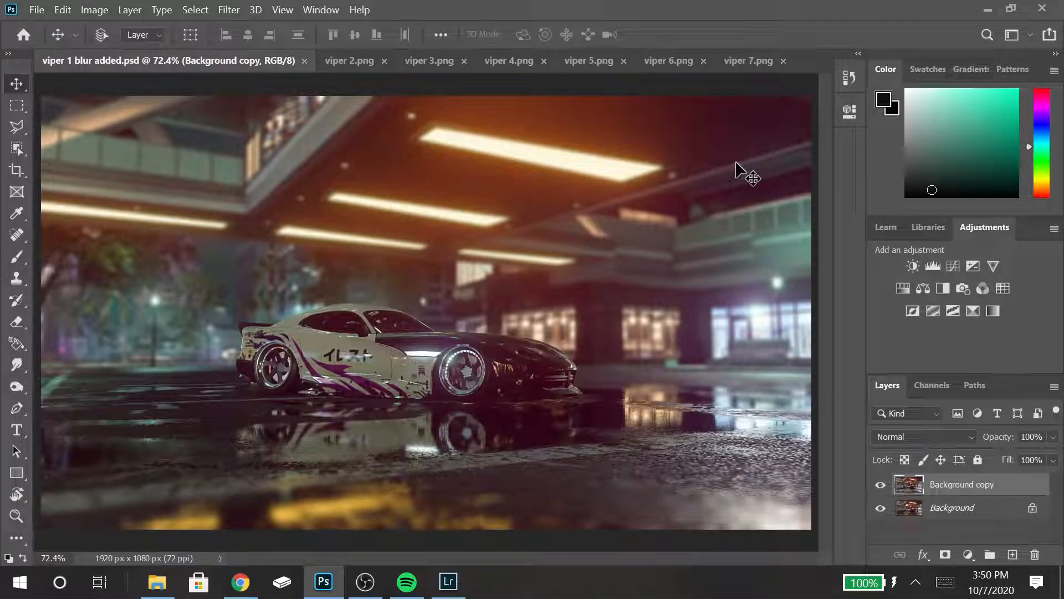
- Bring up viper 2.png and close the viper 1 blur added.psd document
left_click(362, 62)
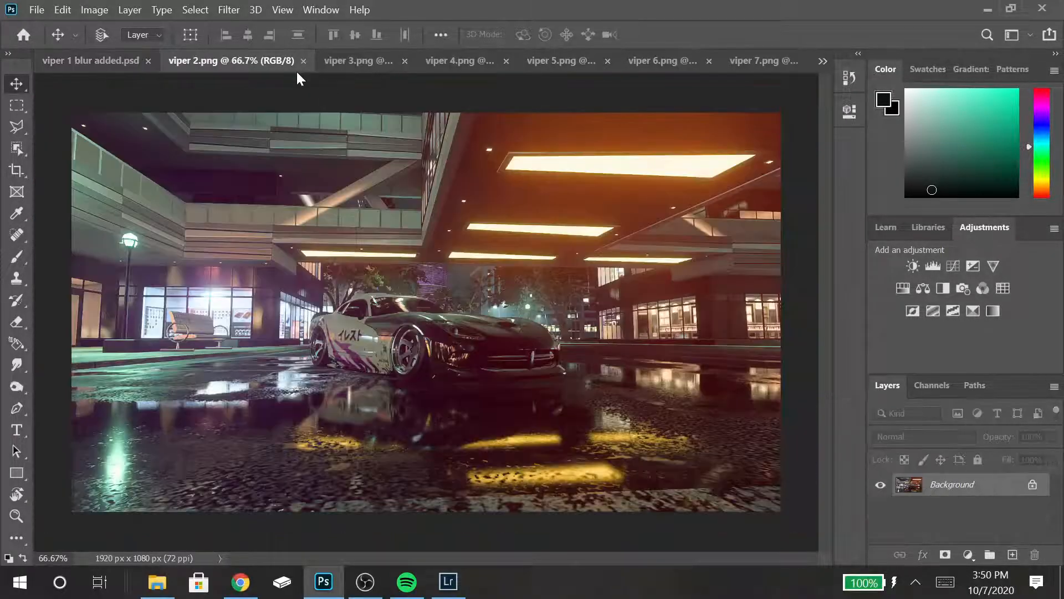
left_click(148, 61)
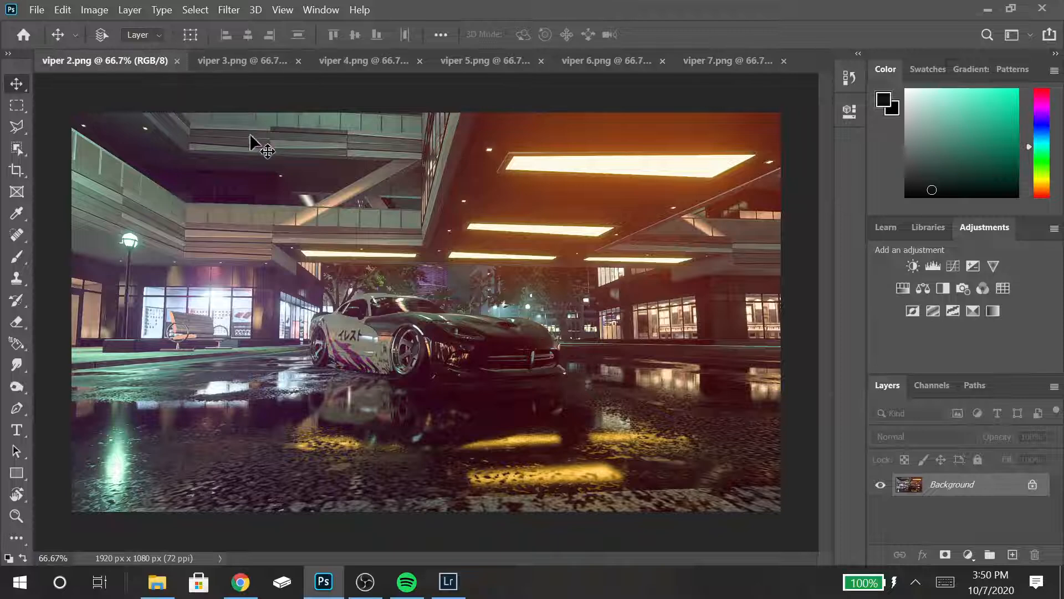
- Look through the open viper 2 to viper 7 images and return to viper 2.png, fitted in view
left_click(228, 62)
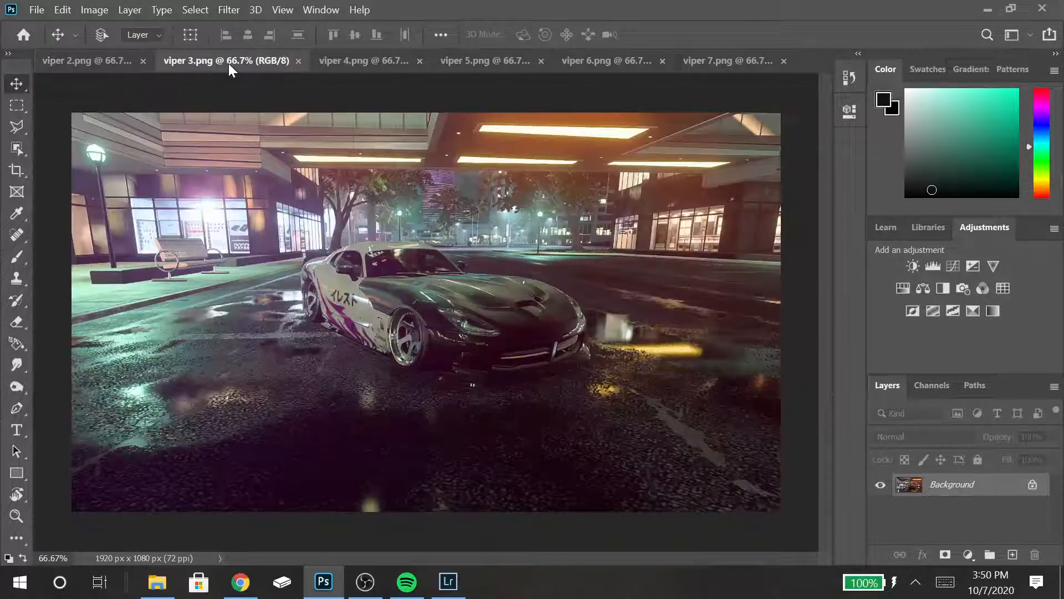
left_click(113, 61)
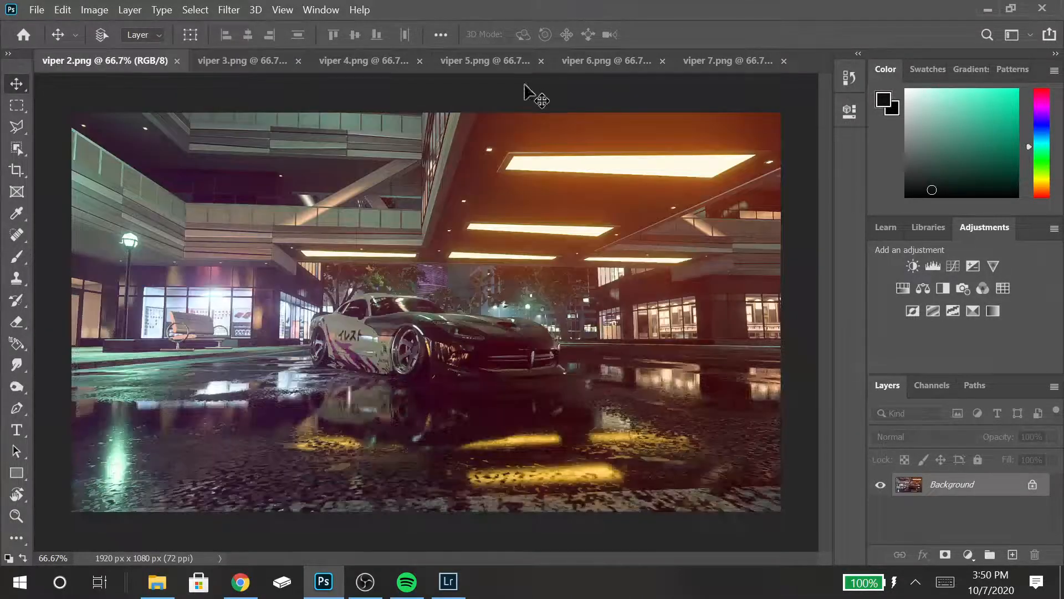
left_click(349, 61)
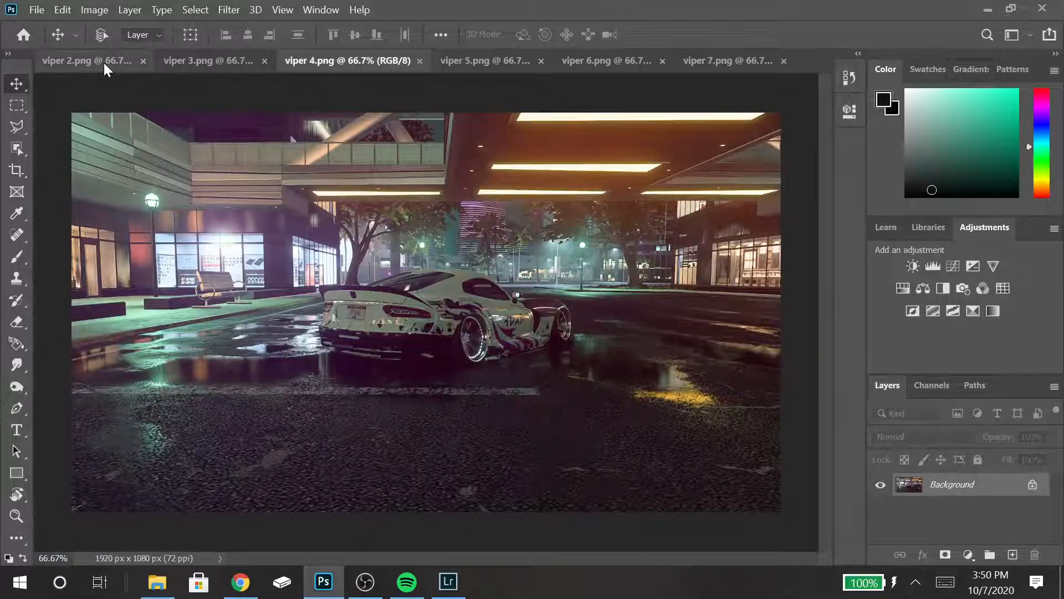
left_click(474, 61)
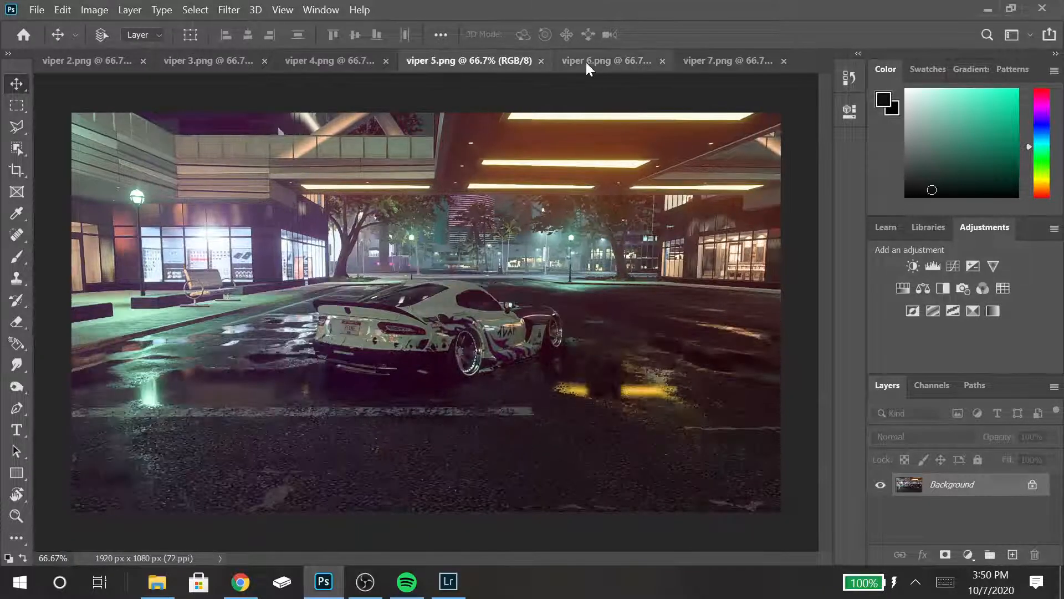
left_click(630, 60)
left_click(737, 63)
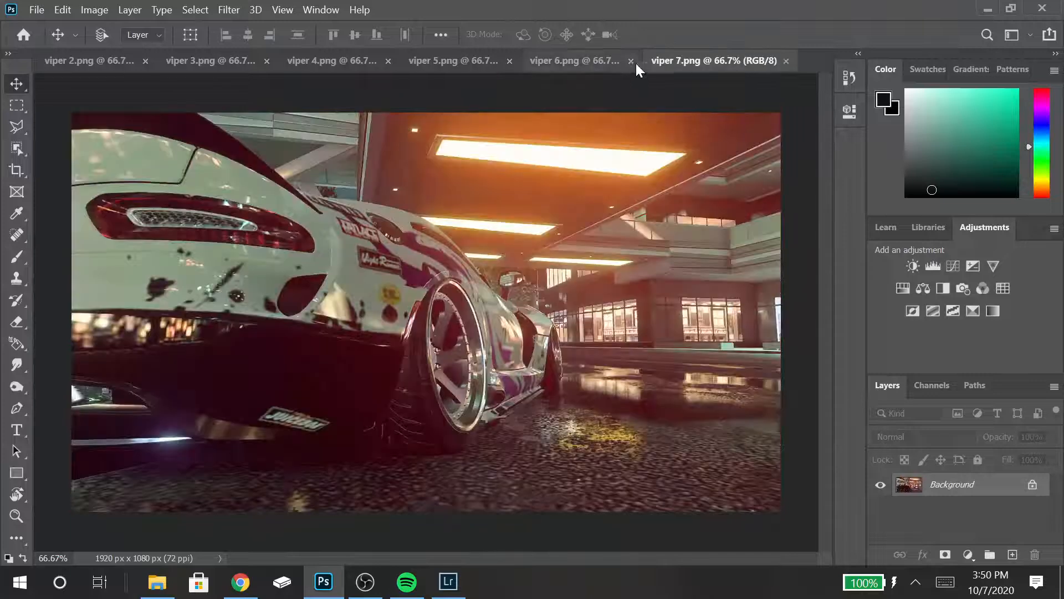
left_click(597, 61)
left_click(72, 60)
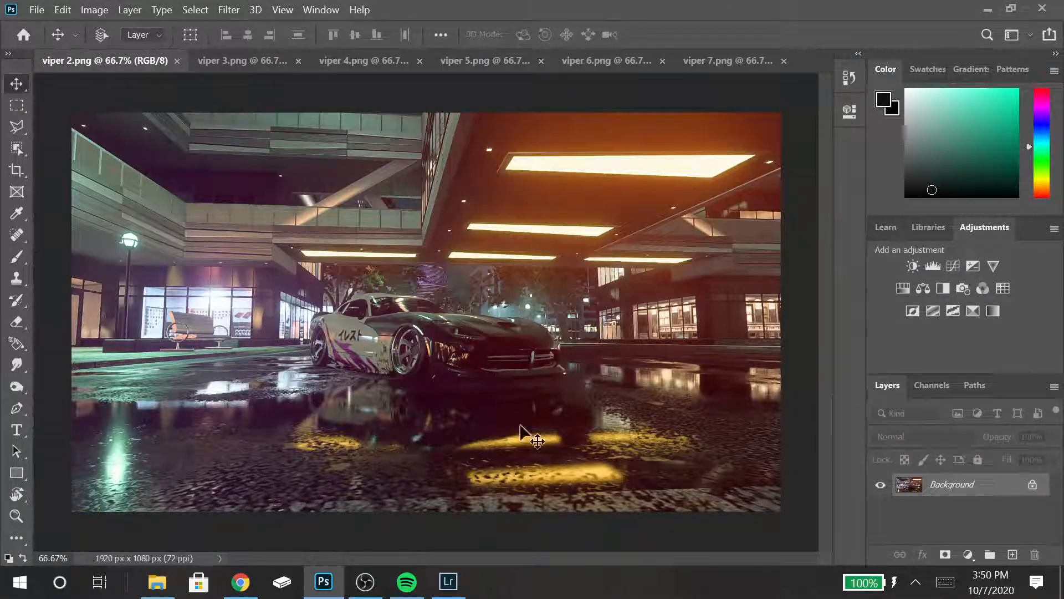
left_click(203, 62)
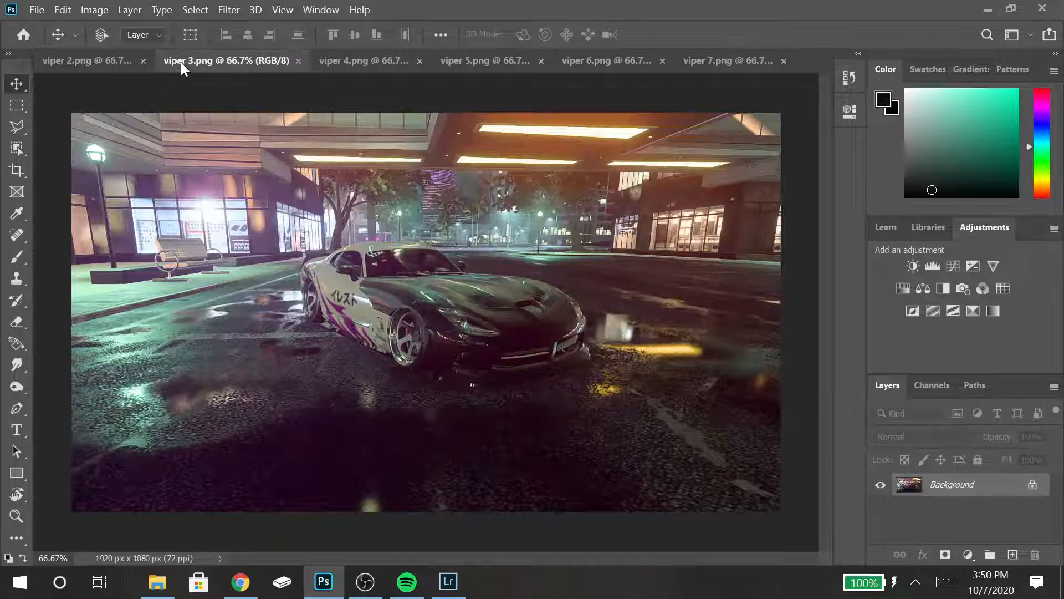
left_click(122, 62)
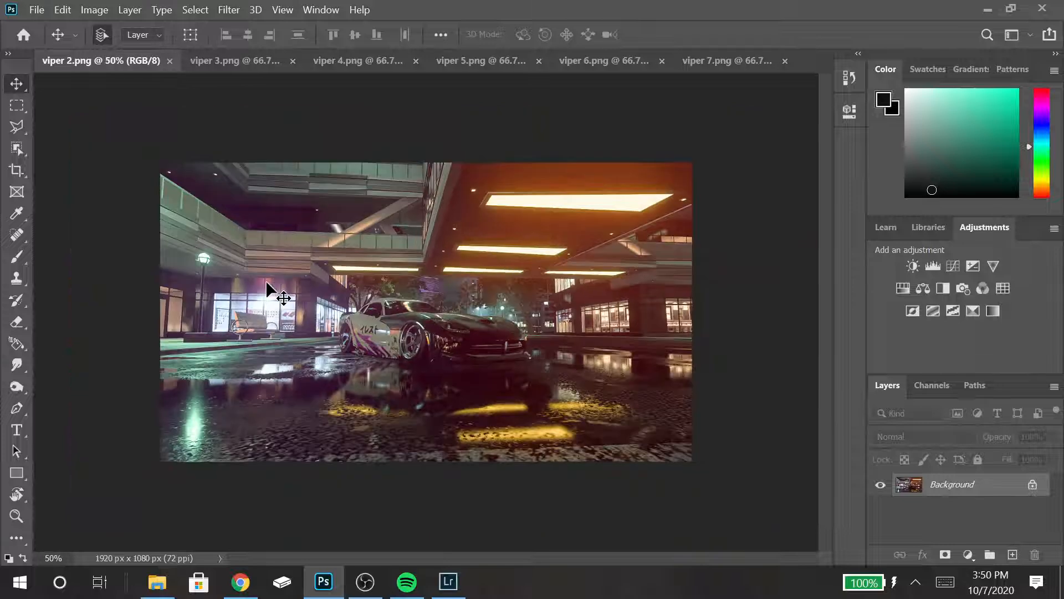
key("ctrl+0")
left_click(228, 10)
mouse_move(316, 200)
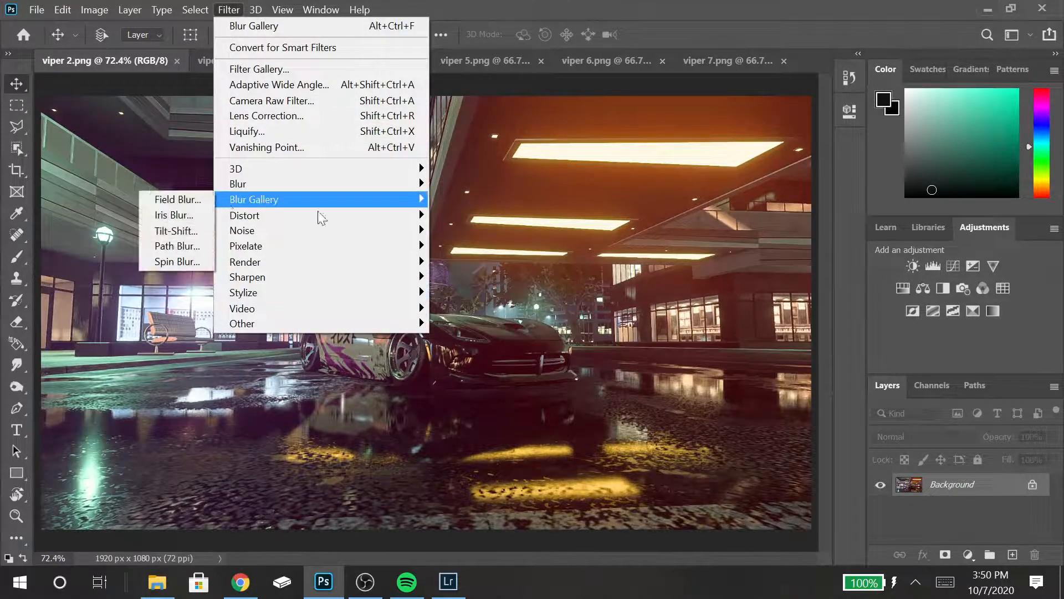
left_click(200, 229)
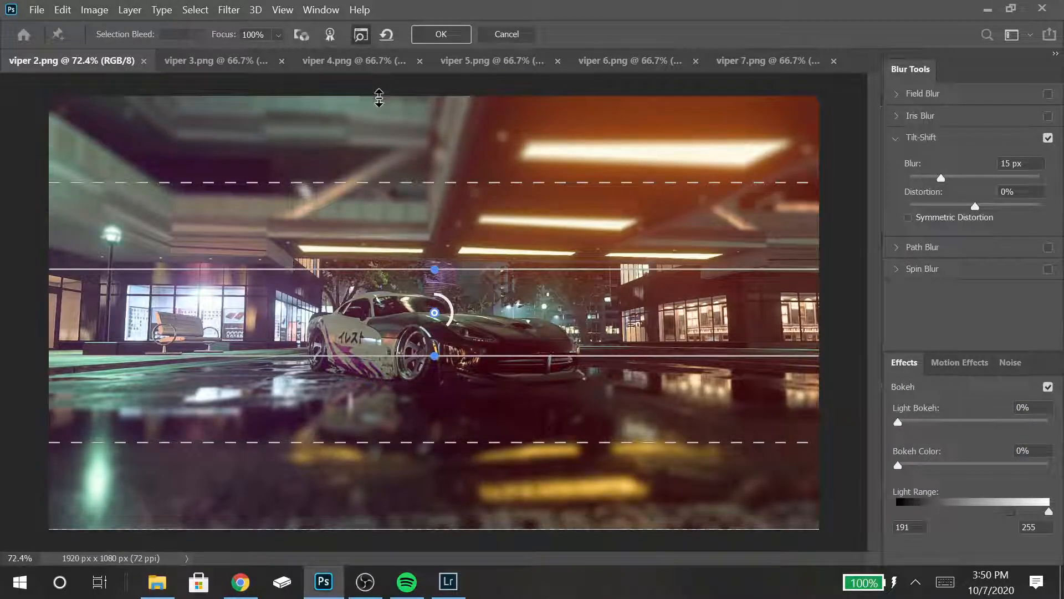
left_click_drag(377, 88, 379, 86)
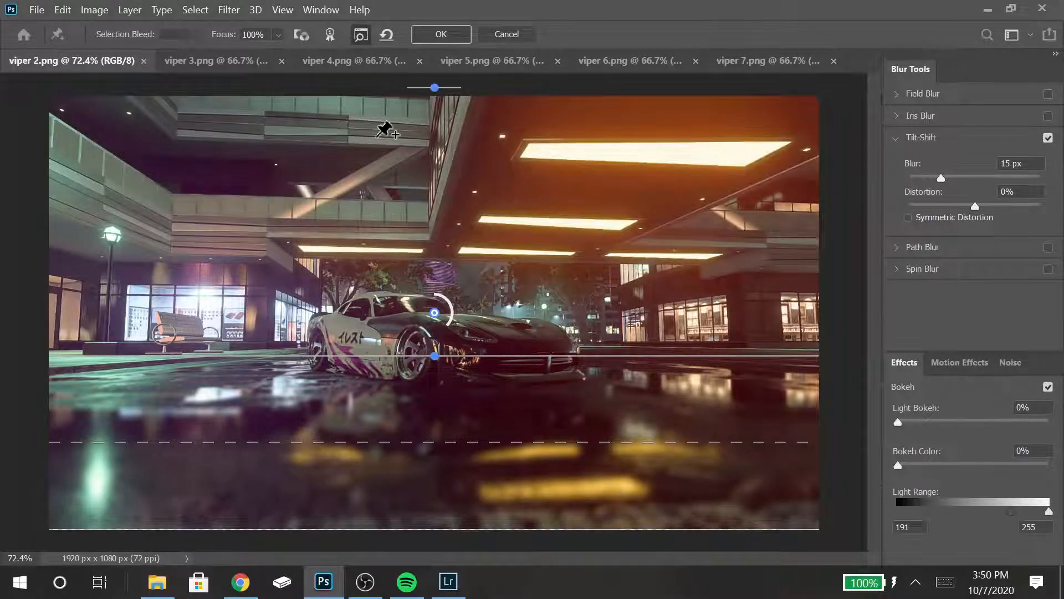
left_click_drag(332, 356, 331, 441)
left_click_drag(411, 527, 392, 491)
mouse_move(385, 441)
left_mouse_down()
mouse_move(385, 388)
mouse_move(384, 447)
left_mouse_up()
mouse_move(379, 487)
left_mouse_down()
mouse_move(367, 469)
mouse_move(366, 495)
left_mouse_up()
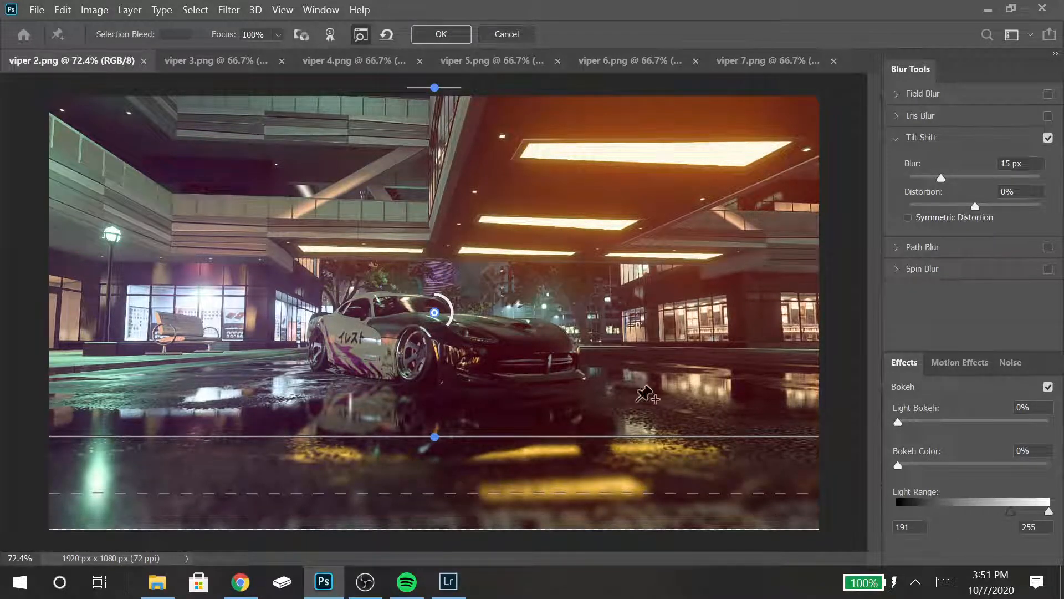
left_click(507, 34)
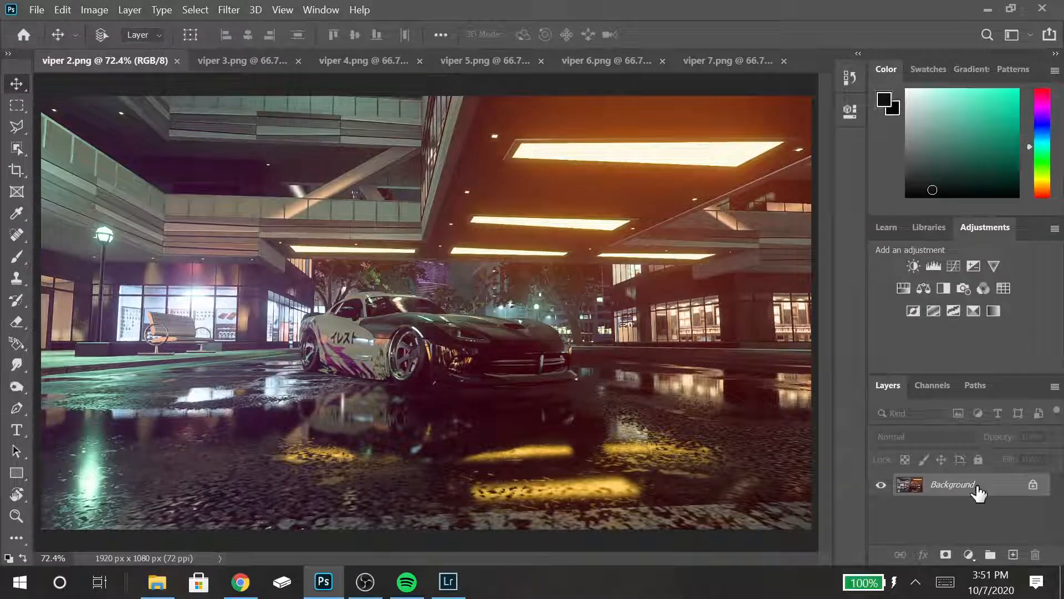
- Duplicate the Background layer of viper 2.png as "Background copy"
right_click(978, 493)
left_click(962, 308)
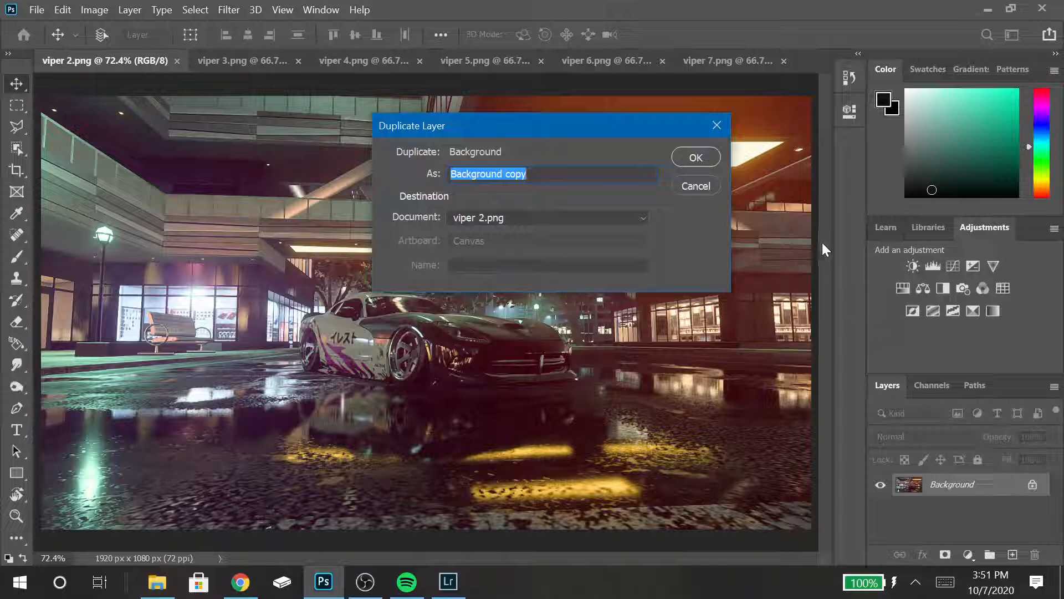
left_click(713, 151)
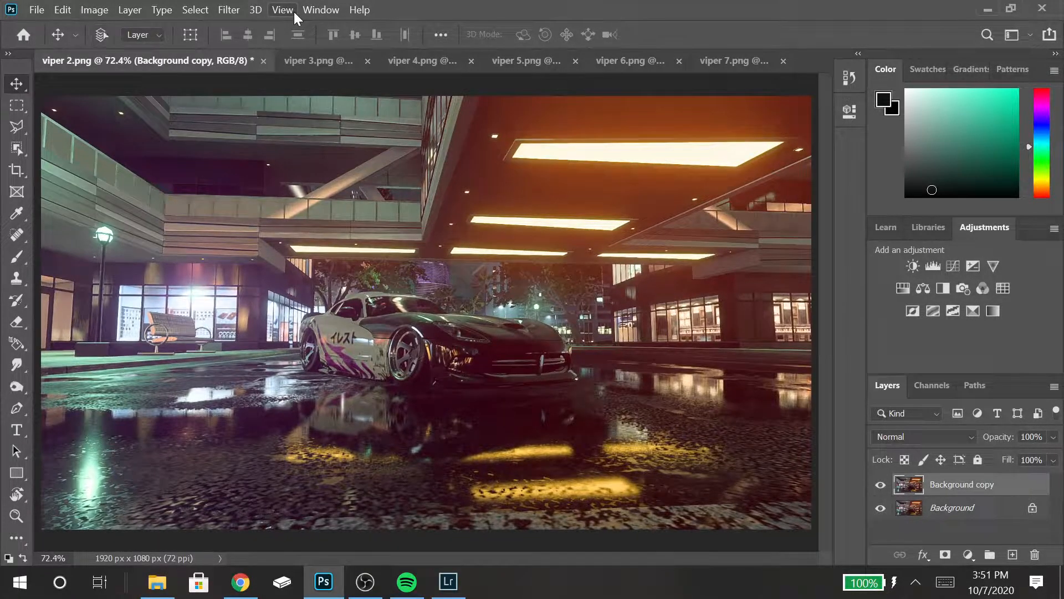
- Apply a 15 px Tilt-Shift blur to the Background copy layer, limiting it to the wet ground along the photo's lower edge
left_click(202, 2)
left_click(202, 3)
left_click(232, 4)
mouse_move(321, 201)
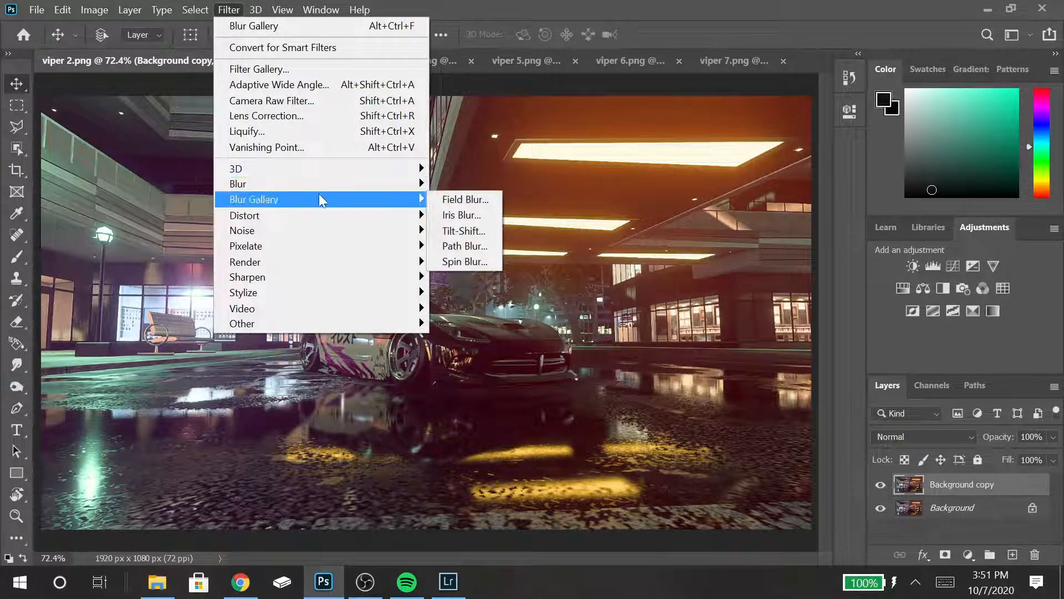
left_click(460, 230)
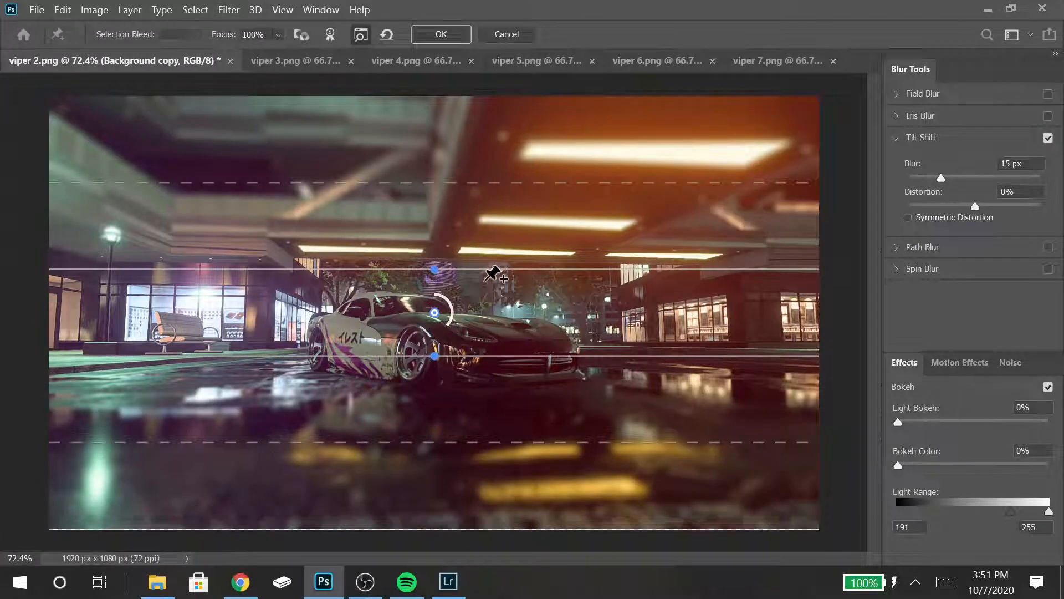
key("ctrl+z")
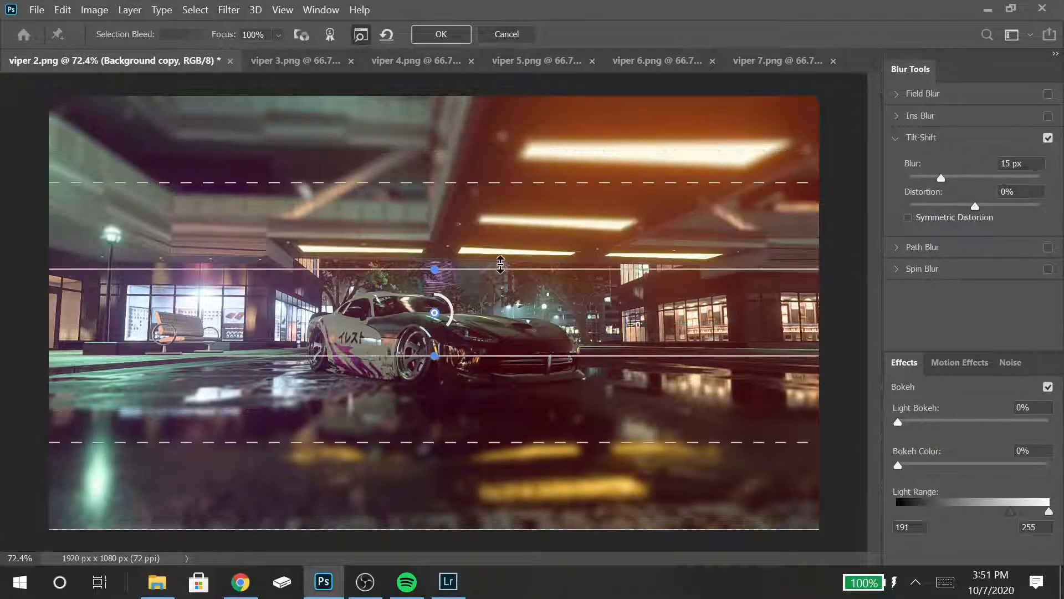
left_click_drag(503, 269, 480, 82)
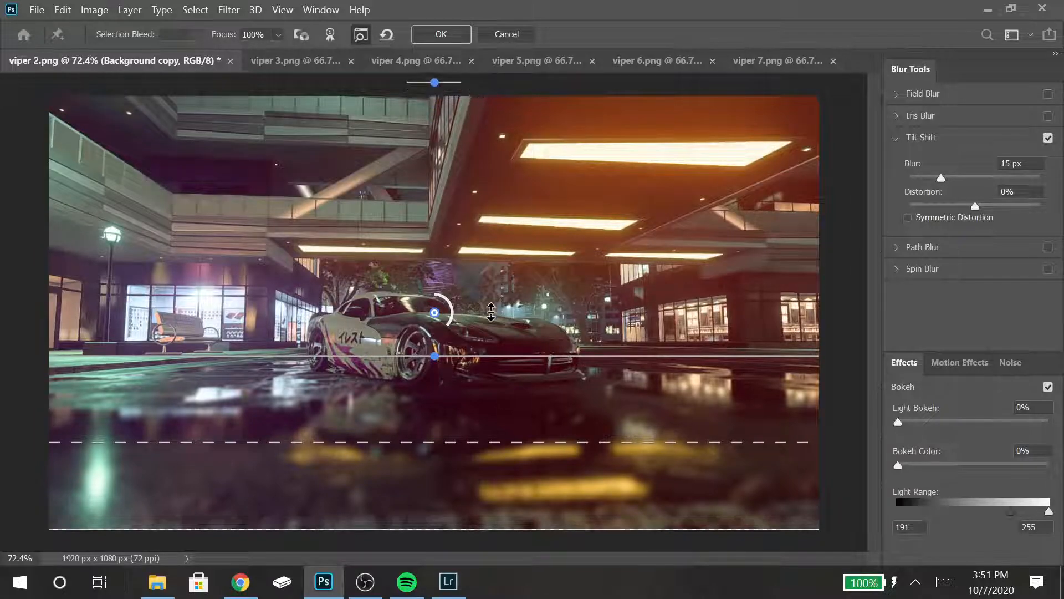
left_click_drag(496, 352, 493, 454)
left_click_drag(438, 539, 430, 509)
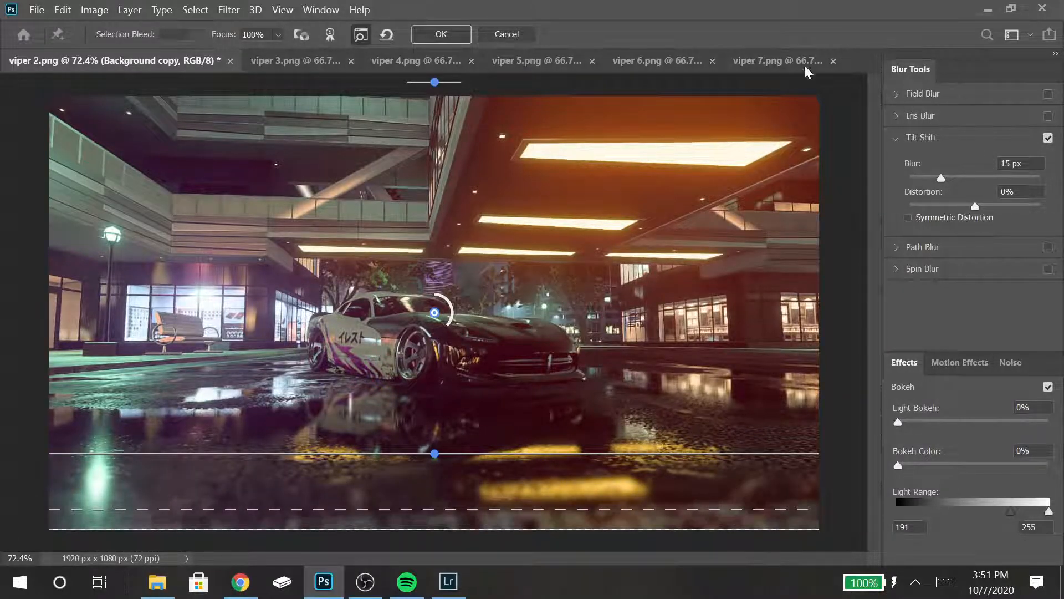
left_click(441, 35)
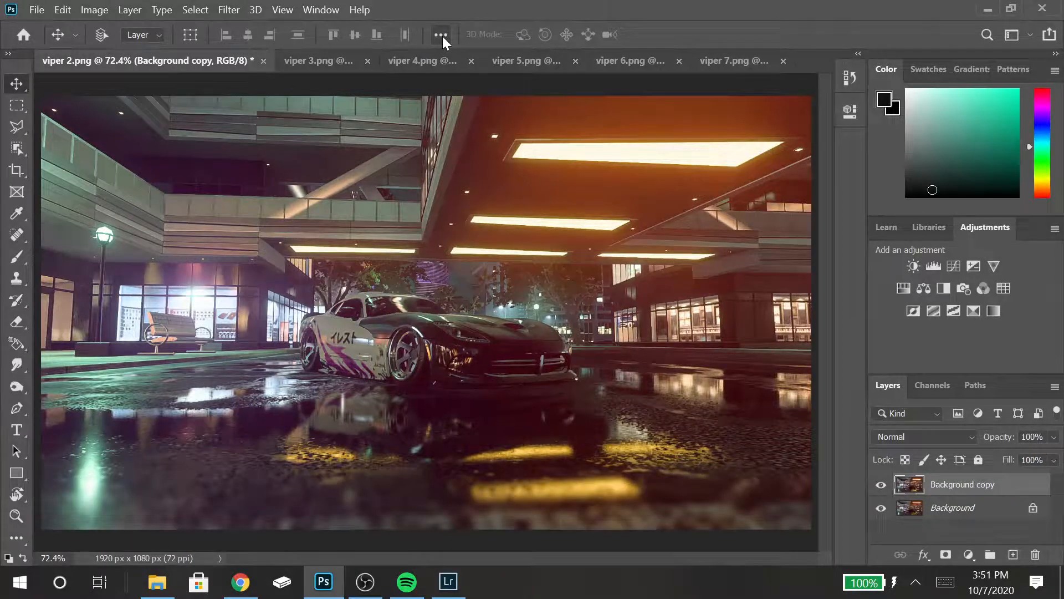
- Start a Polygonal Lasso outline at the photo's edge and trace it along the foot of the curb past the bench
key("ctrl+minus")
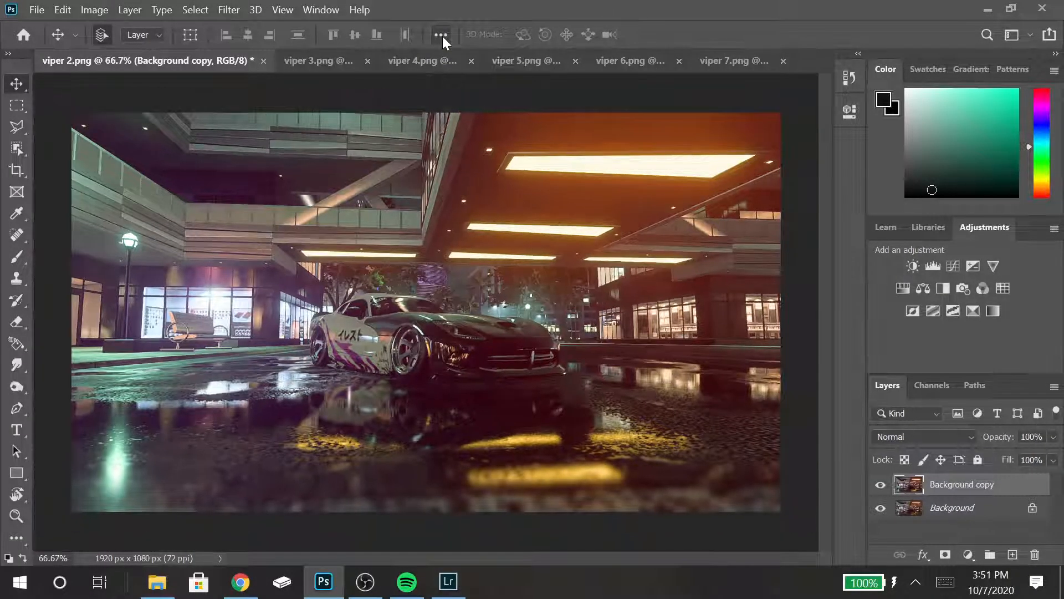
key("ctrl+0")
key("ctrl+1")
key("ctrl+minus")
key("ctrl+0")
key("l")
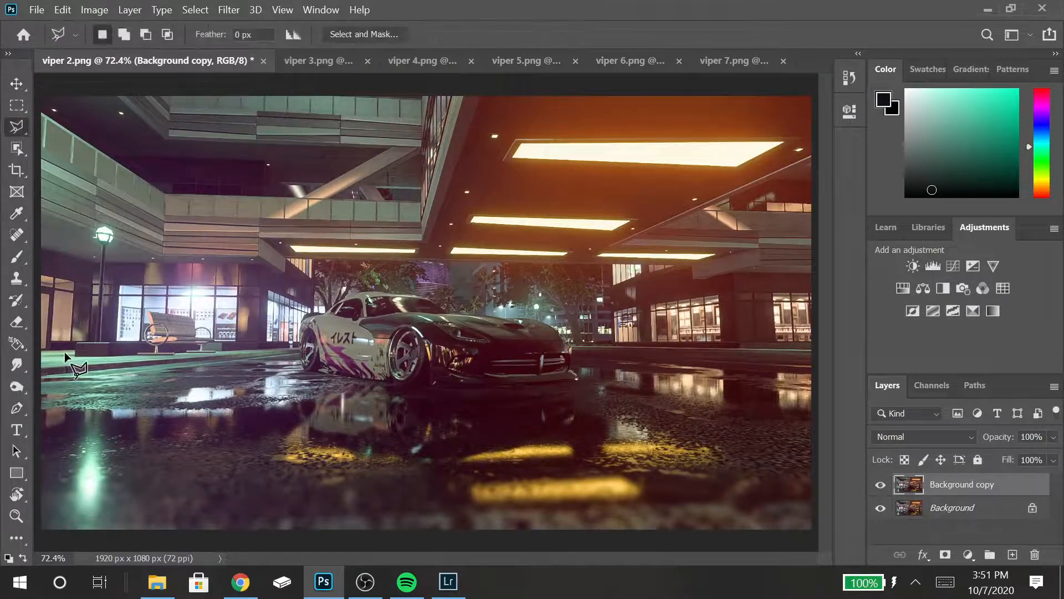
scroll(38, 377, "up", 5)
left_click(38, 377)
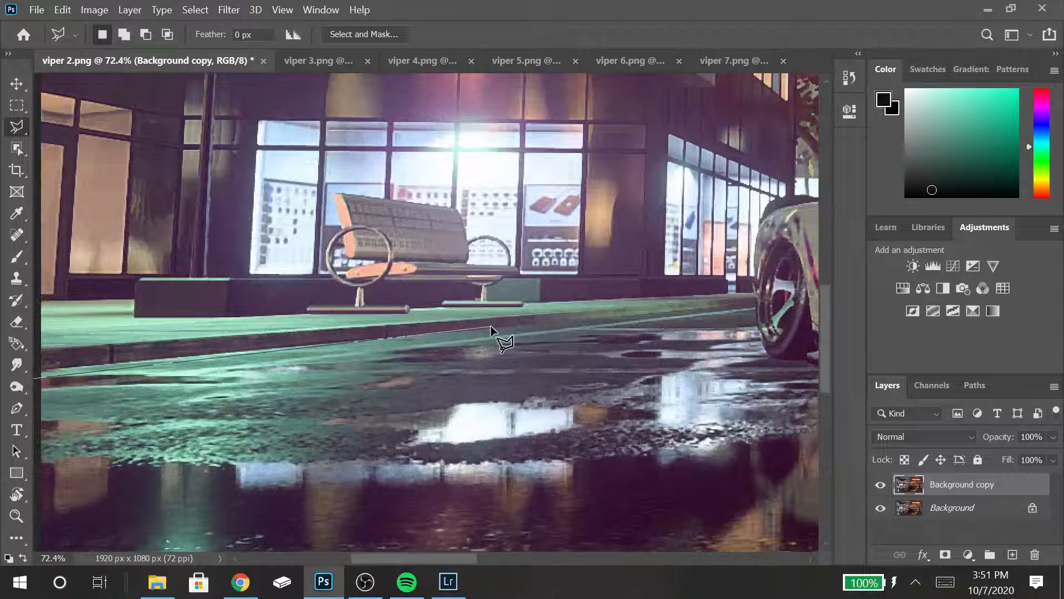
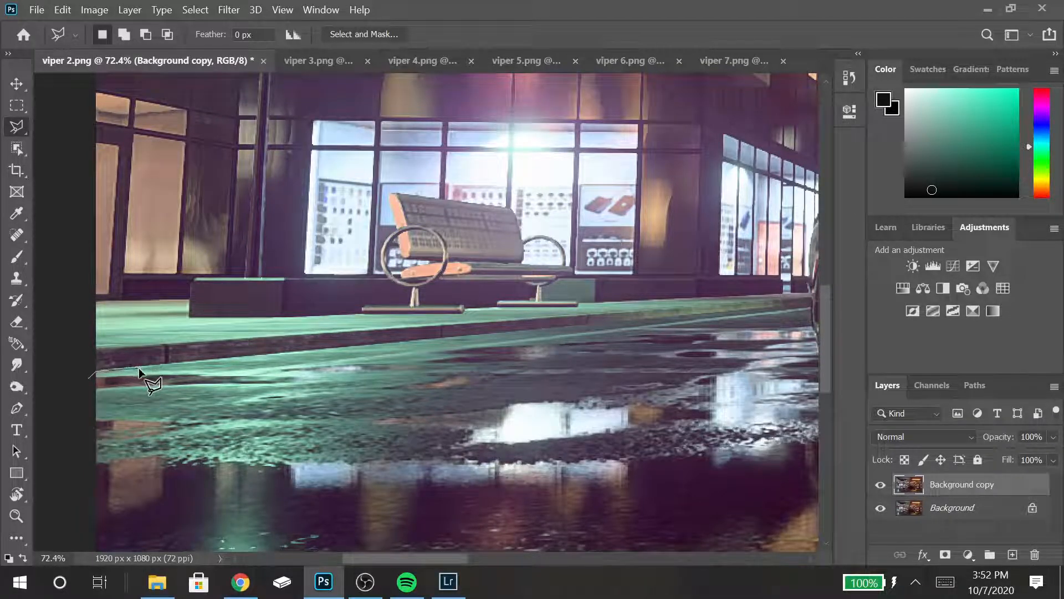
left_click(293, 353)
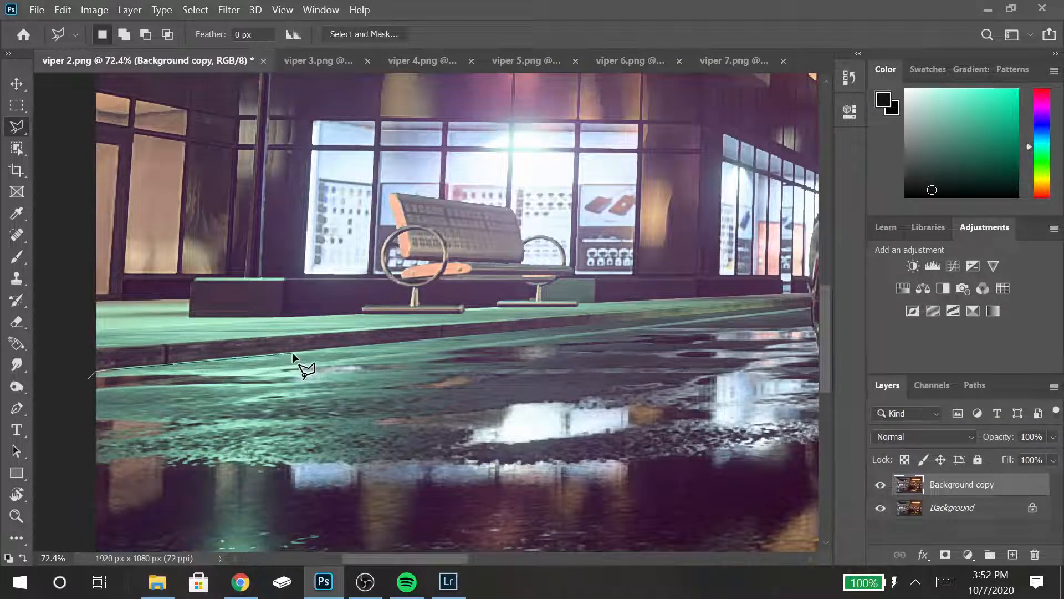
left_click(528, 328)
- Extend the lasso outline along the curb to the car's rear wheel and up the tire's outer edge
scroll(528, 328, "up", 2)
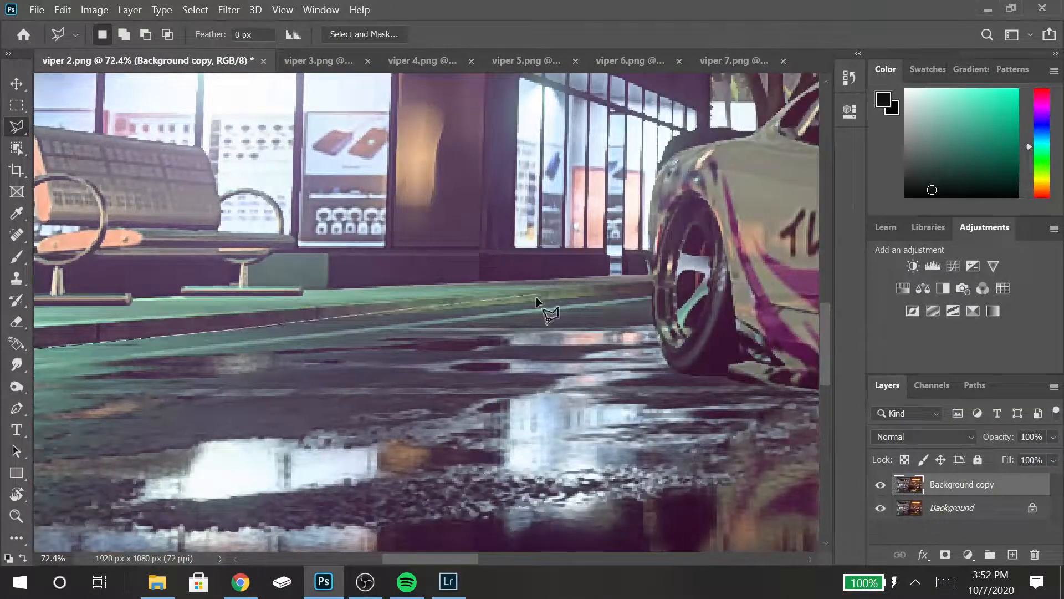
left_click(647, 294, "ctrl")
scroll(648, 294, "up", 3)
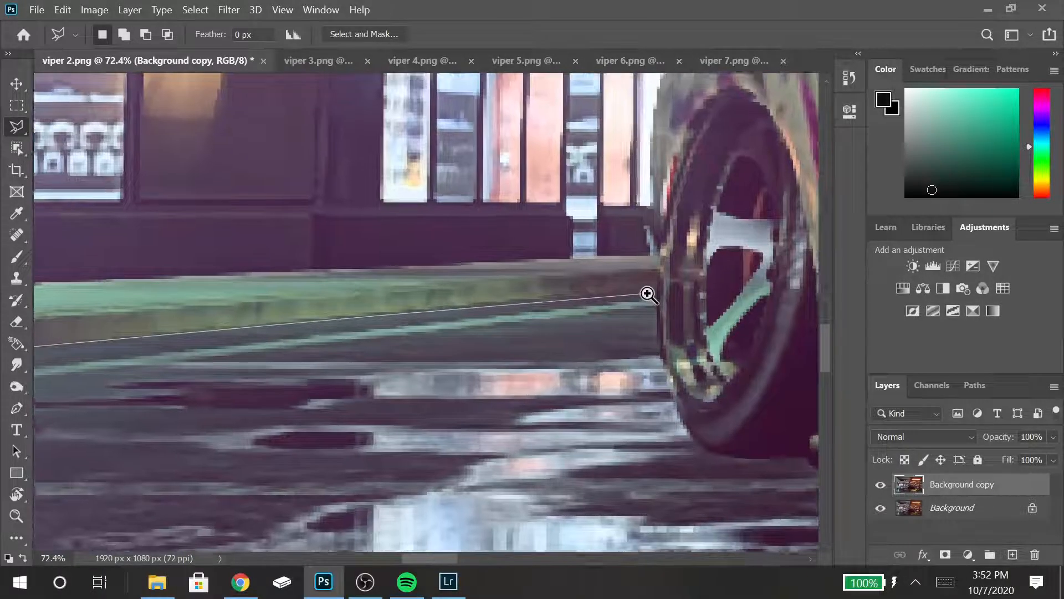
left_click(647, 293)
left_click(488, 294)
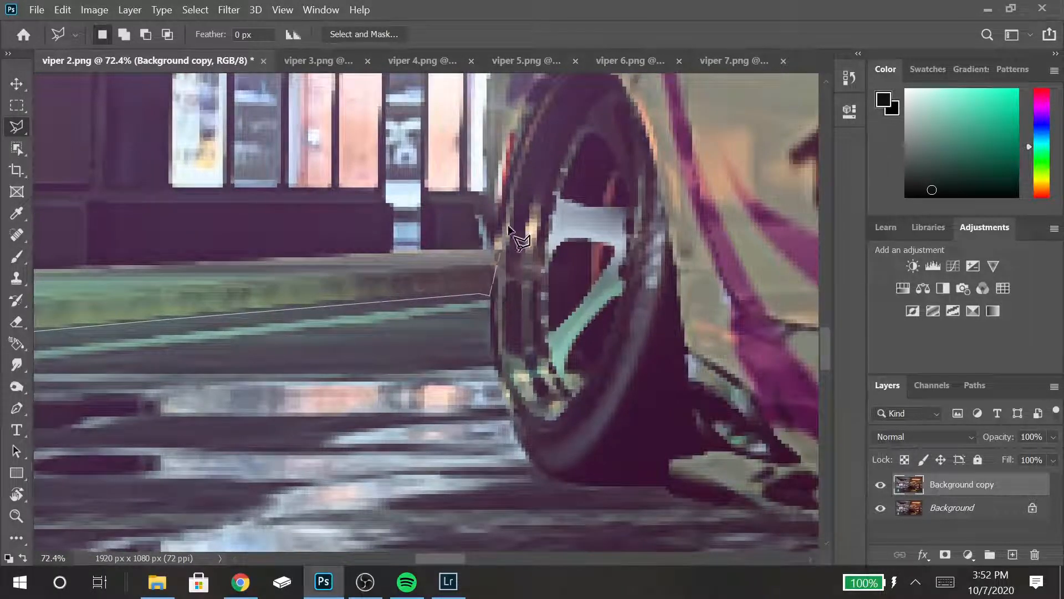
left_click(501, 195)
scroll(501, 191, "up", 3)
scroll(500, 175, "right", 3)
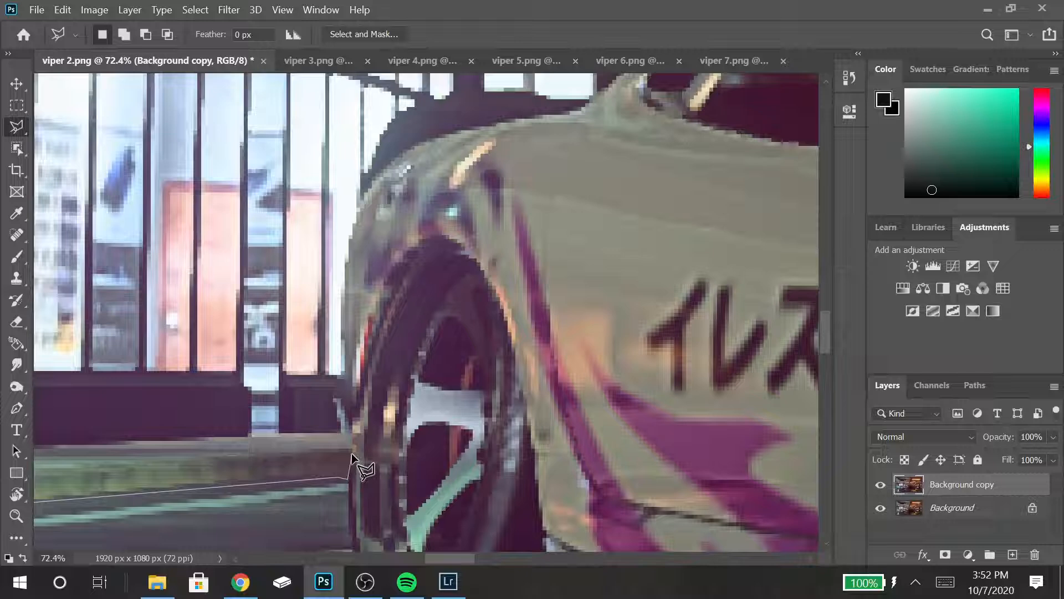
scroll(394, 539, "down", 4)
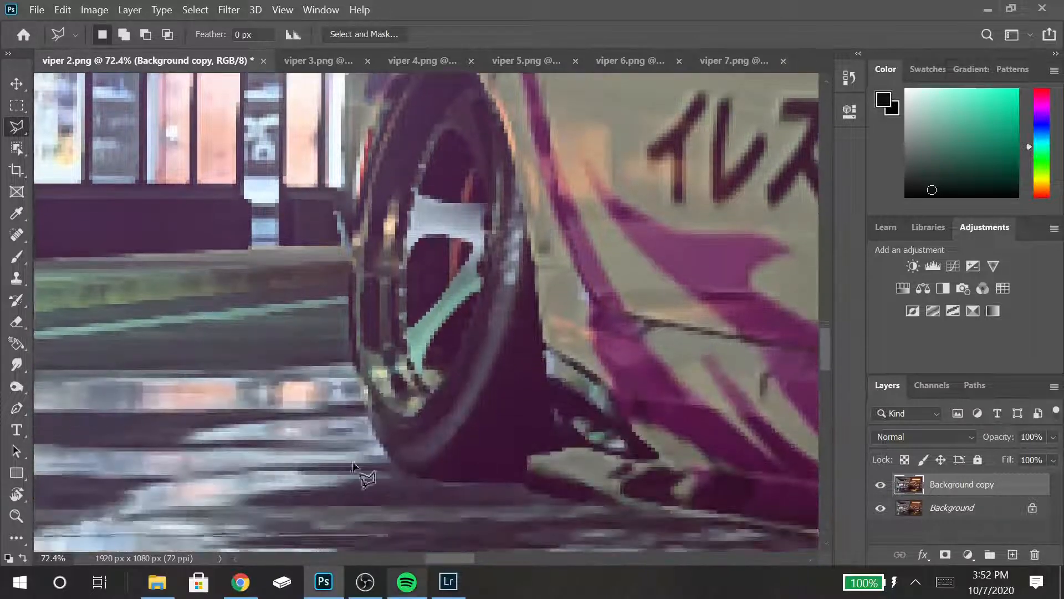
- Switch to Spotify, search for "glass coffin brothel" and play Glass Coffin, Pt. 2
left_click(395, 581)
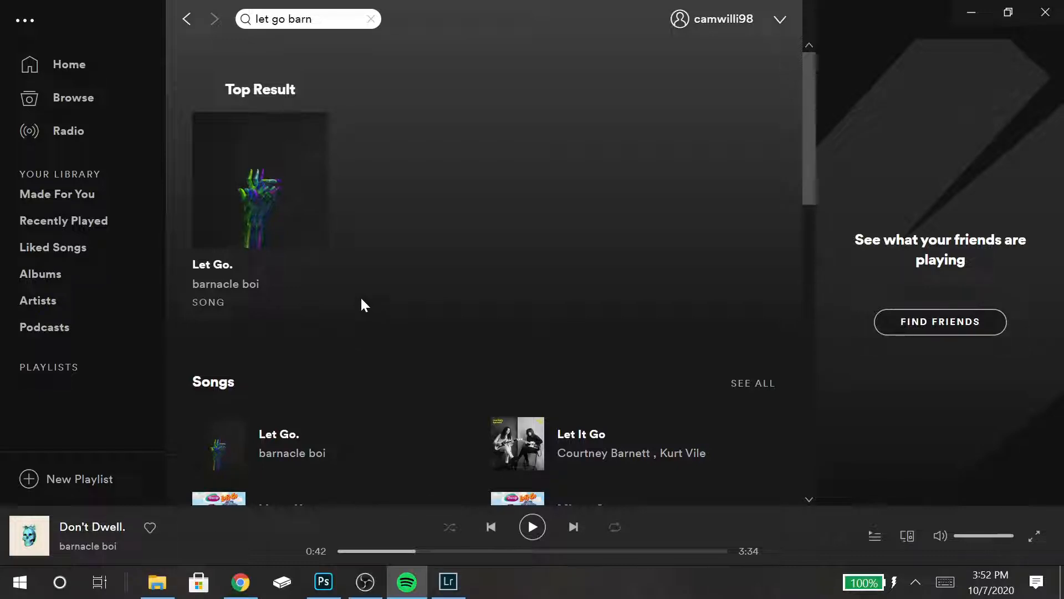
left_click(371, 20)
type("glass coff")
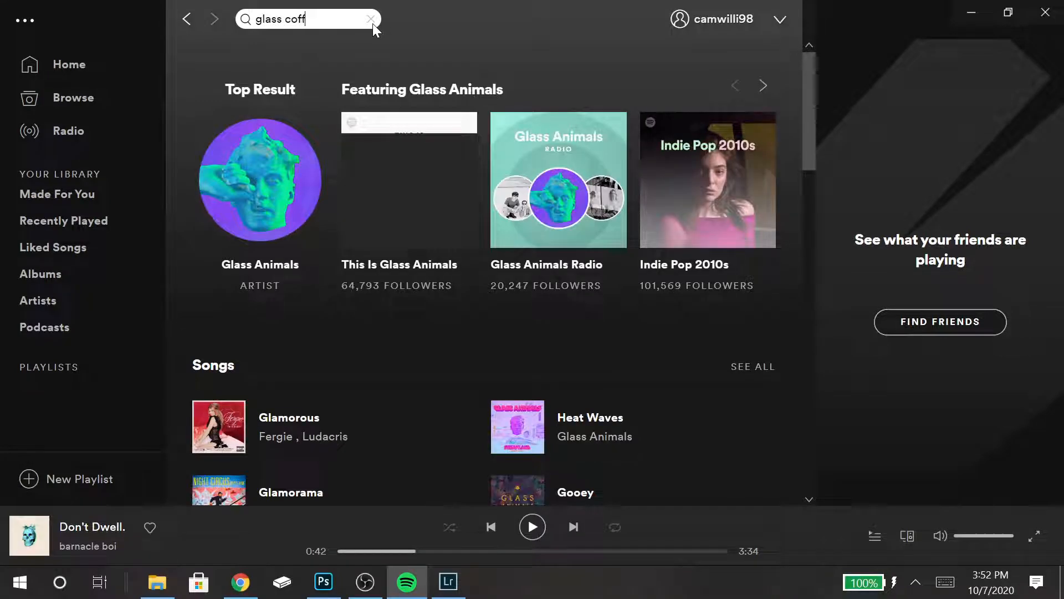
type("in p")
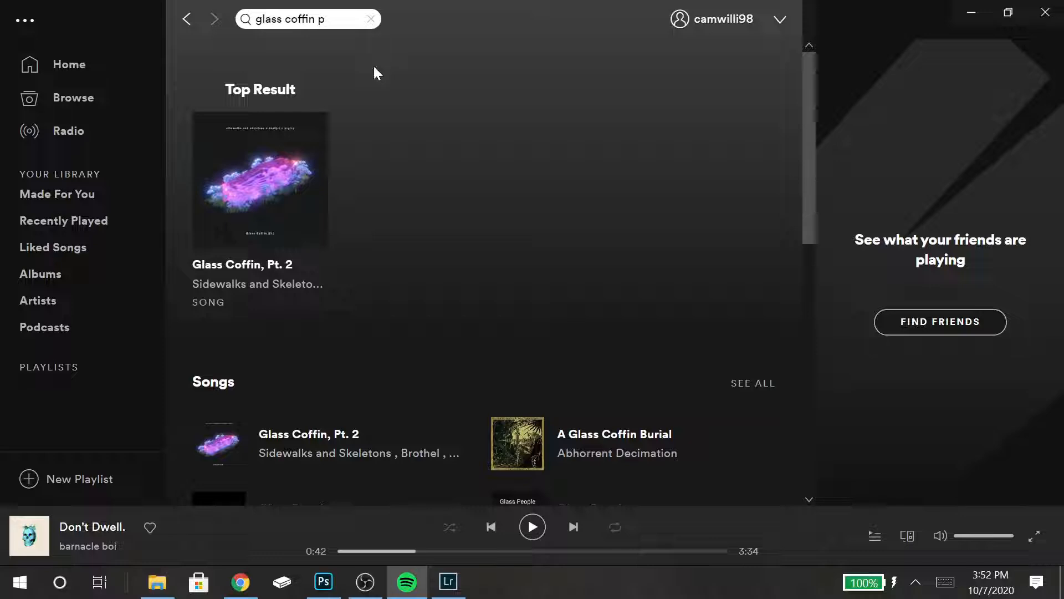
mouse_move(257, 149)
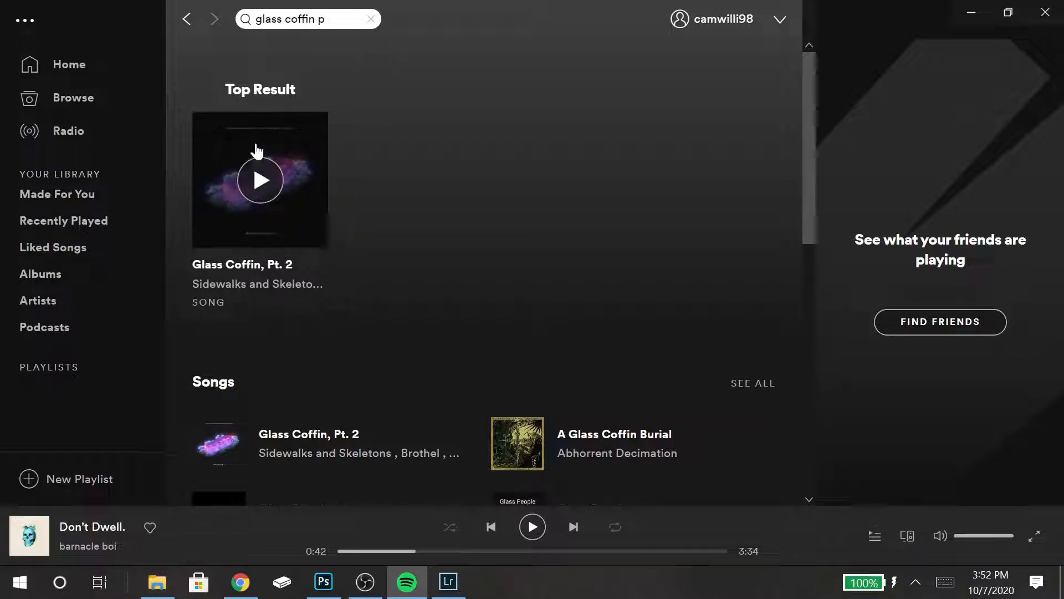
key("BackSpace")
type("brt")
key("BackSpace")
type("othel")
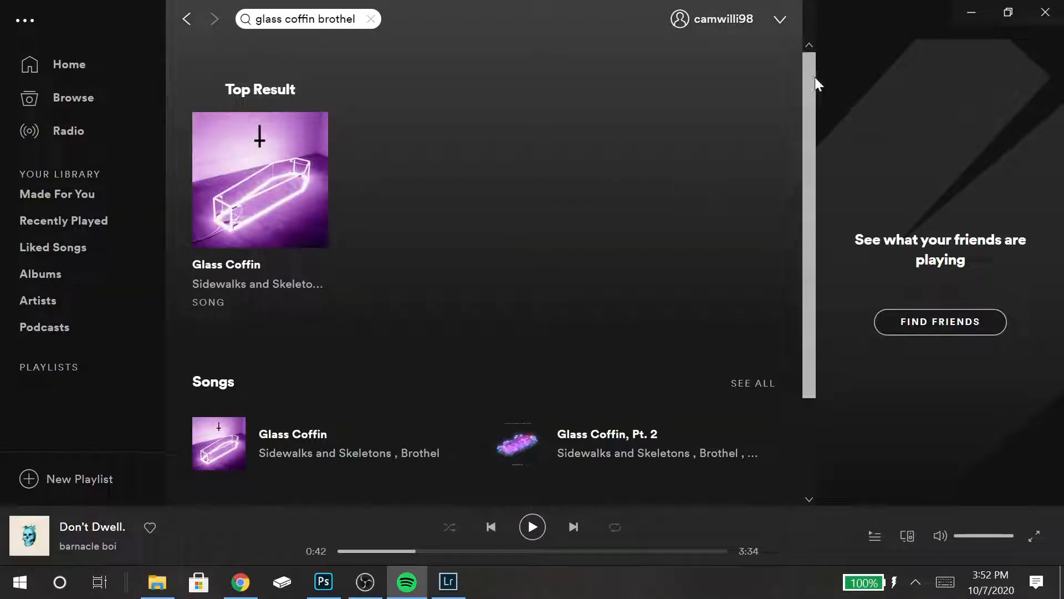
left_click(515, 444)
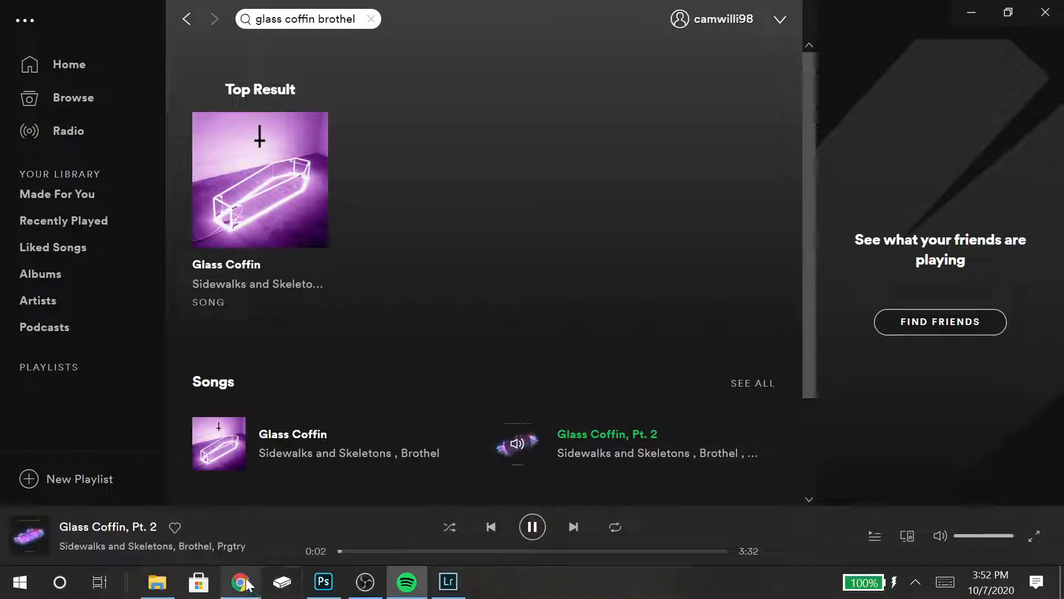
mouse_move(246, 585)
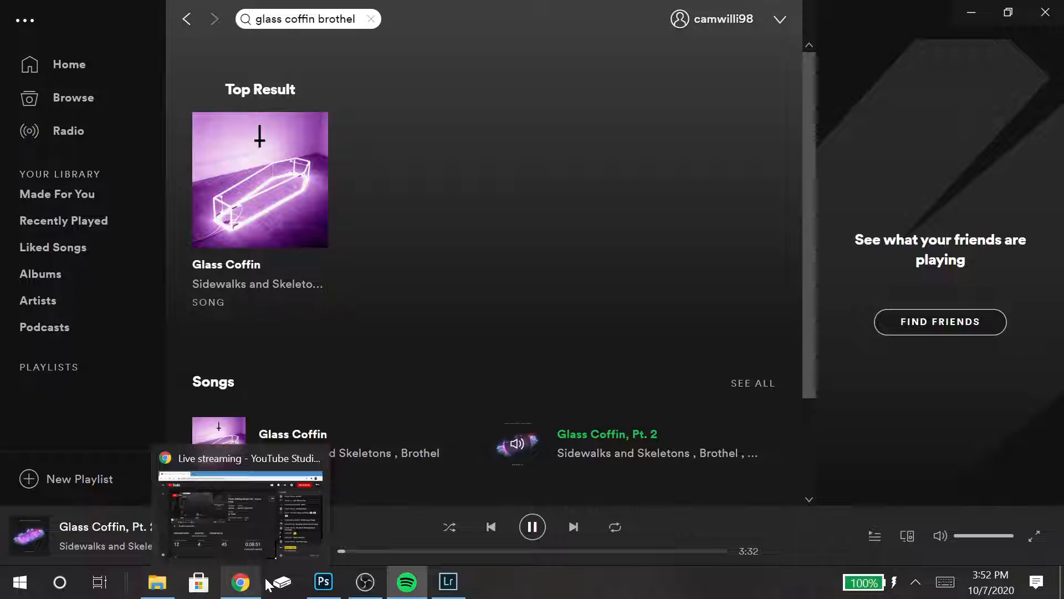
- Return to Photoshop and restart the Polygonal Lasso outline at the photo's edge, tracing the foot of the curb toward the bench
left_click(337, 573)
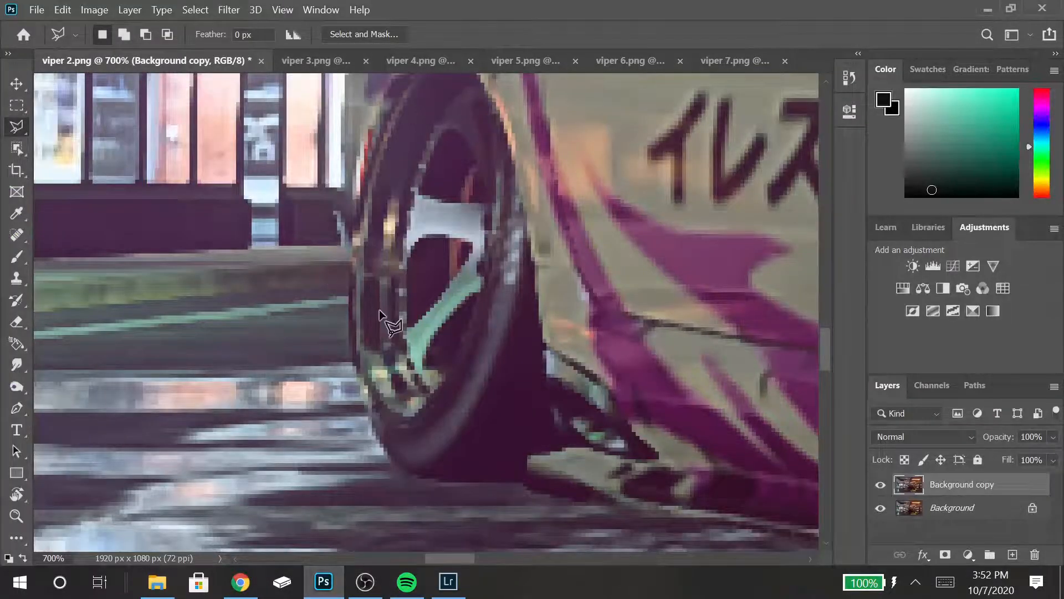
scroll(308, 340, "down", 4)
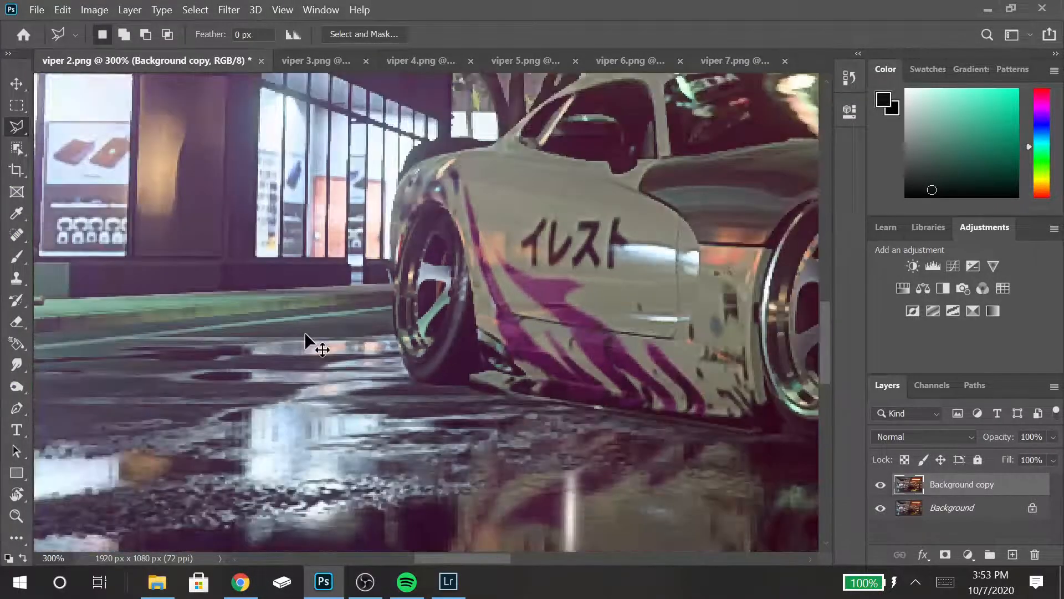
key("ctrl+0")
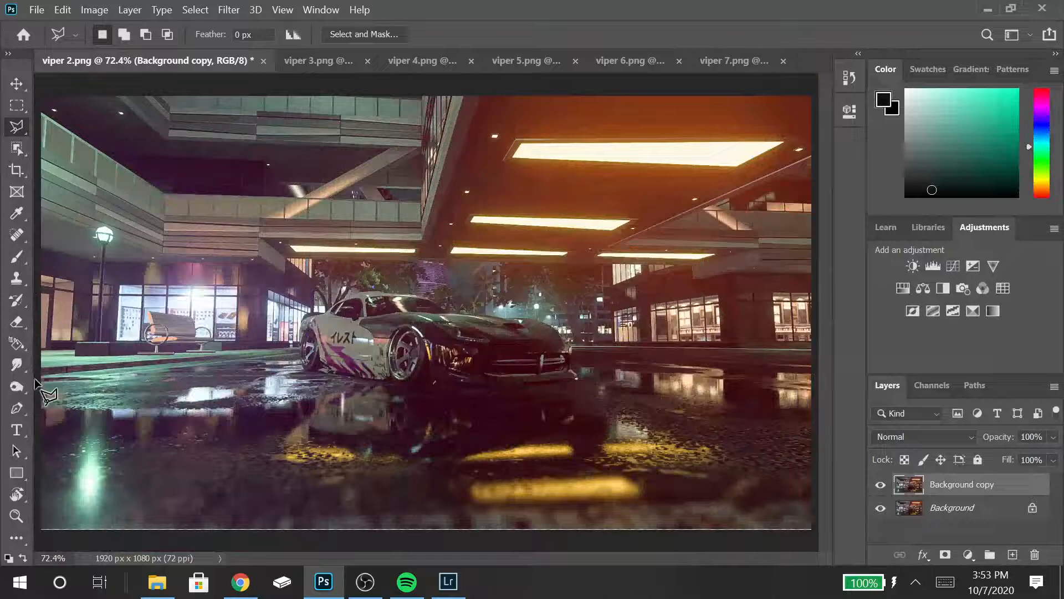
left_click(35, 374)
scroll(34, 374, "up", 4)
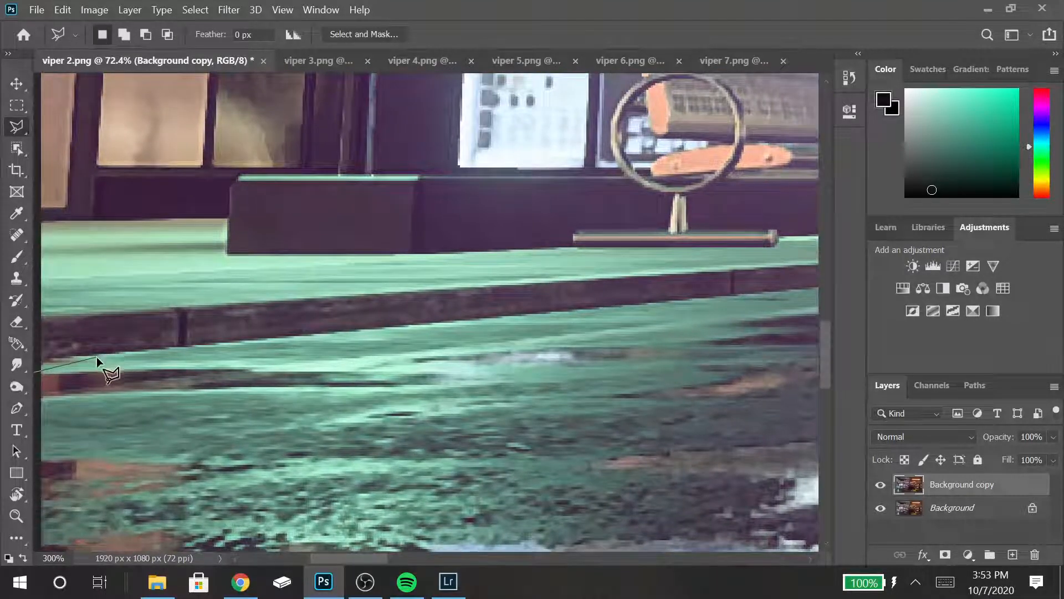
left_click(49, 363)
left_click(441, 321)
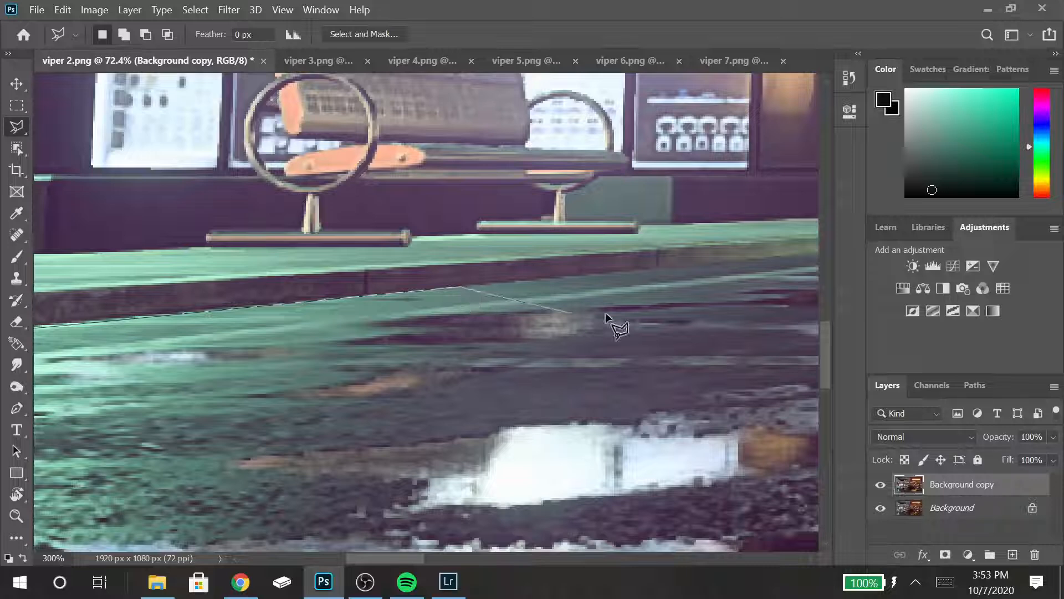
- Extend the lasso outline along the curb's lower edge past the bench to the car's rear wheel
left_click_drag(744, 258, 364, 254)
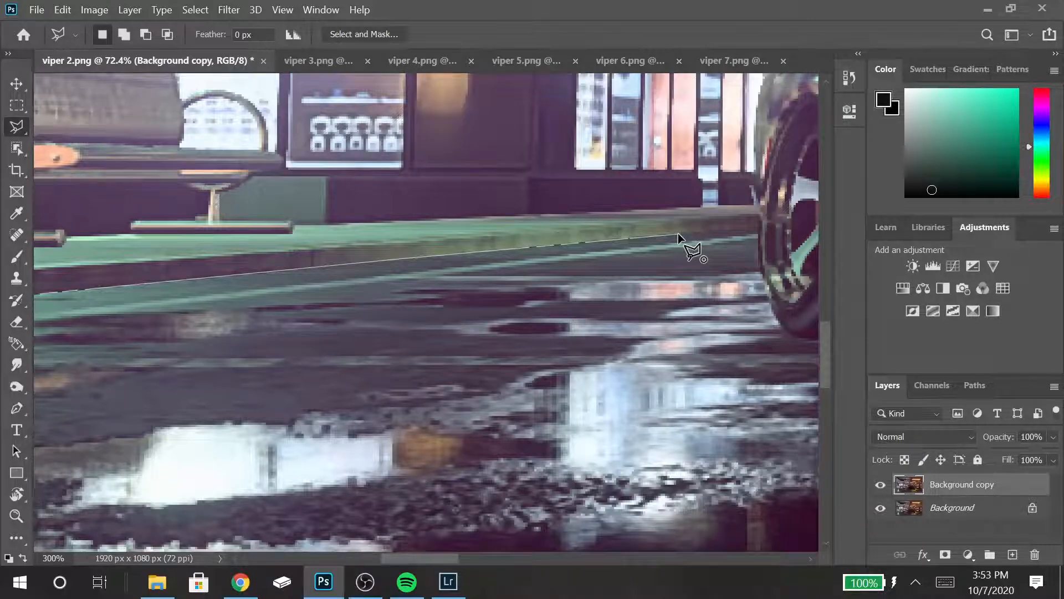
scroll(677, 233, "up", 3)
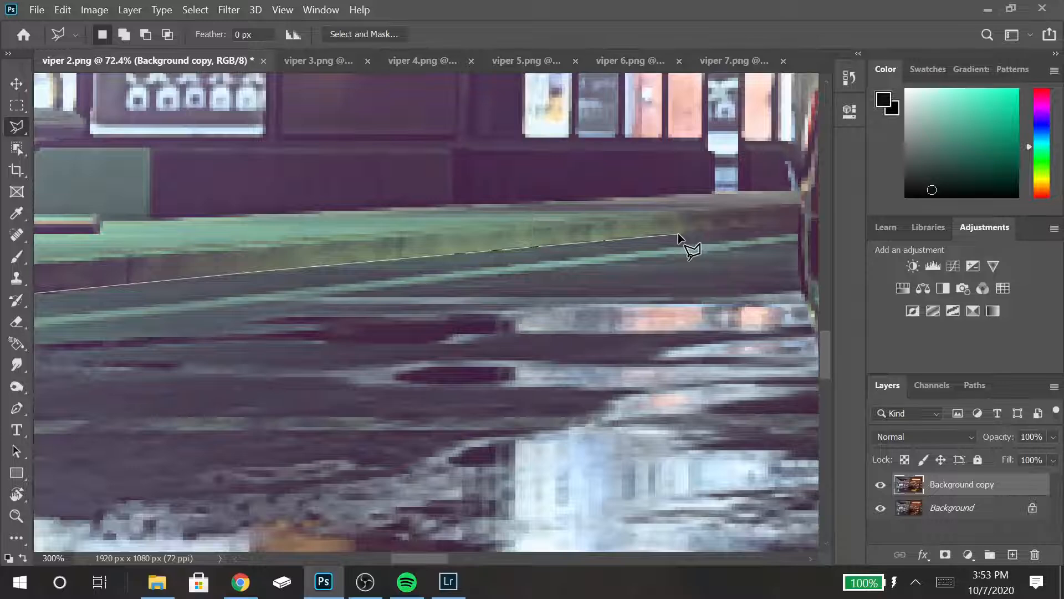
left_click(677, 233)
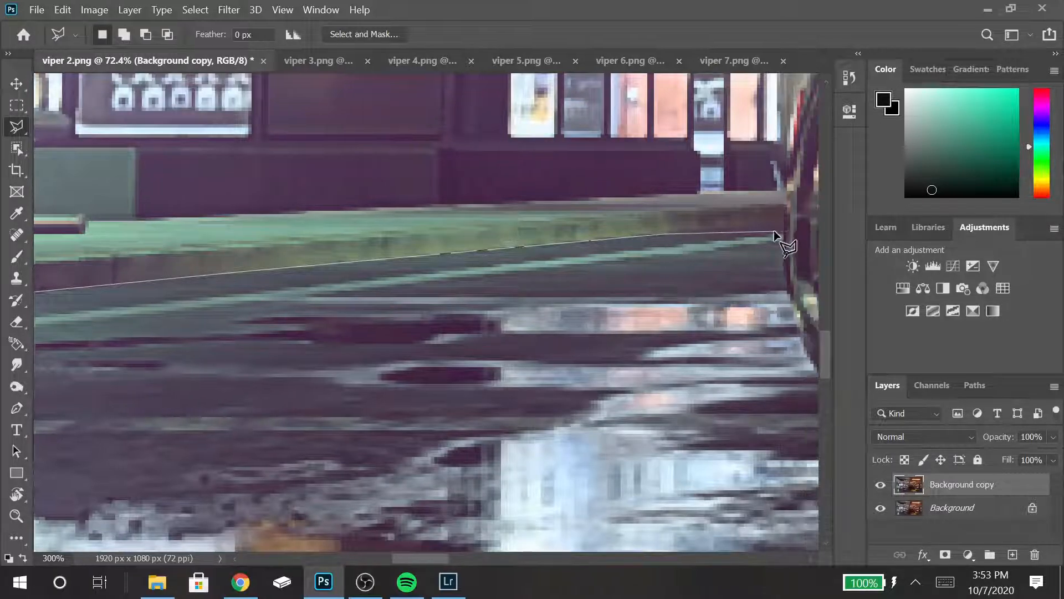
left_click(778, 230)
- Trace the outline up the rear tire and the back of the rear fender to the dark hump behind it
left_click_drag(779, 230, 448, 438)
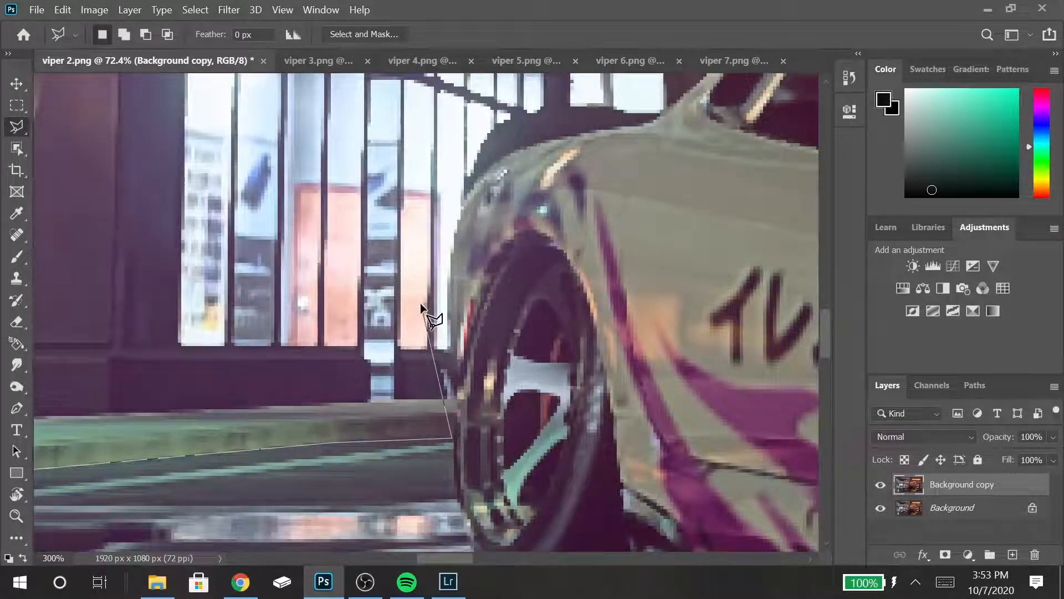
left_click(458, 398)
left_click(448, 367)
left_click(449, 254)
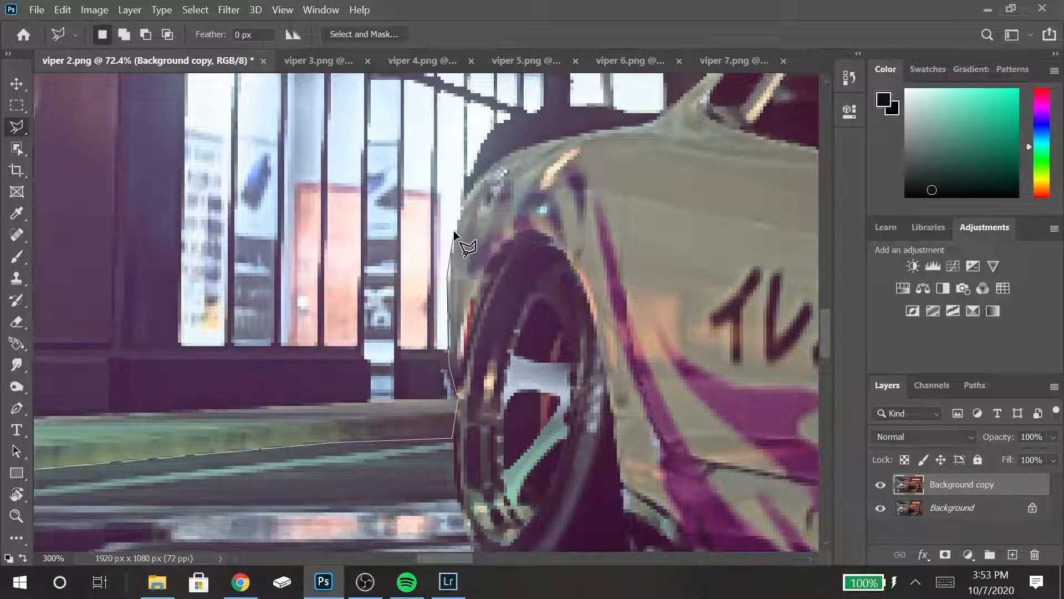
left_click(473, 176)
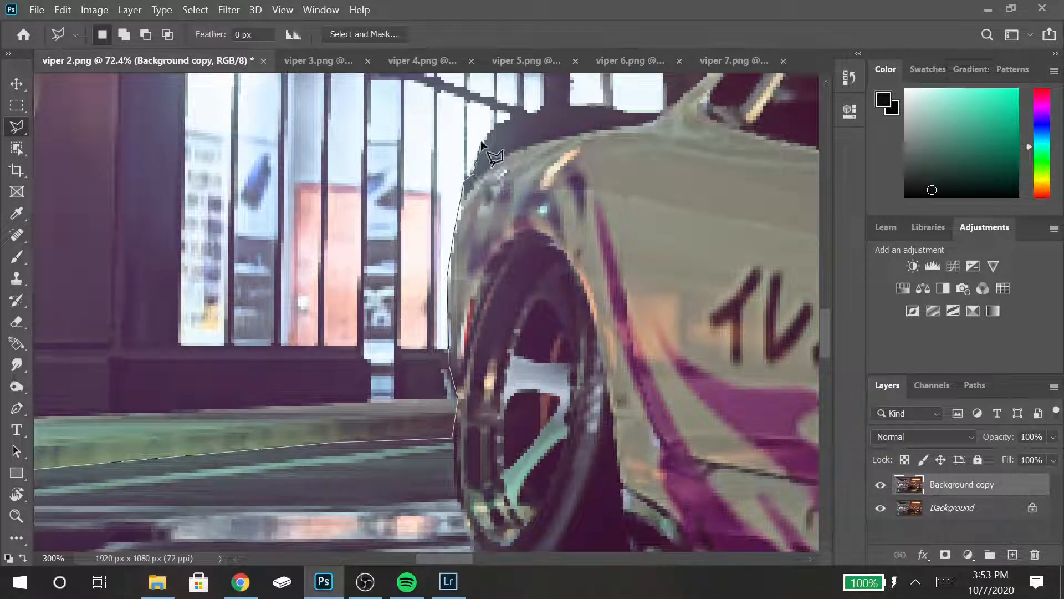
left_click(481, 142)
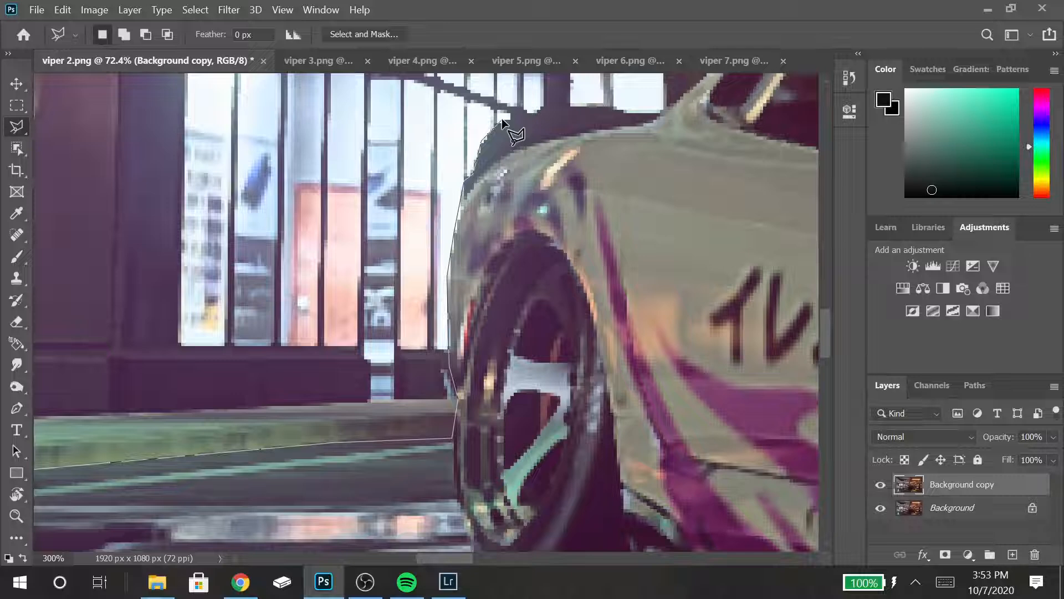
left_click(503, 120)
- Continue the lasso over the dark hump behind the fender and up the car's sloping rear roofline
left_click_drag(503, 120, 289, 337)
left_click(341, 323)
left_click(399, 324)
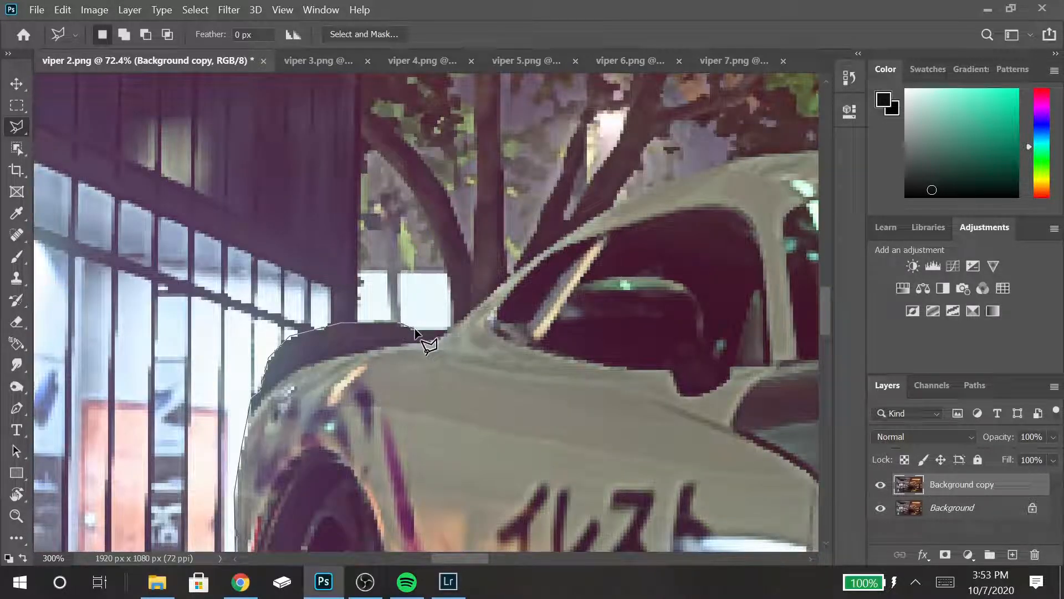
left_click(446, 330)
left_click(575, 227)
left_click(620, 203)
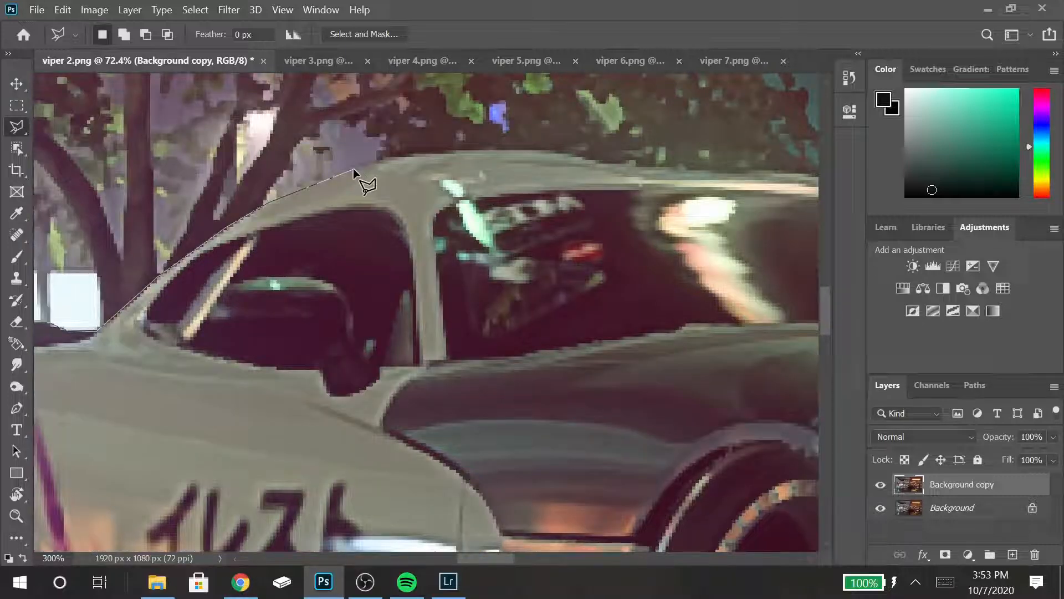
- Trace the lasso outline across the top of the car's roof toward the windshield
left_click(381, 158)
left_click(471, 150)
left_click(551, 150)
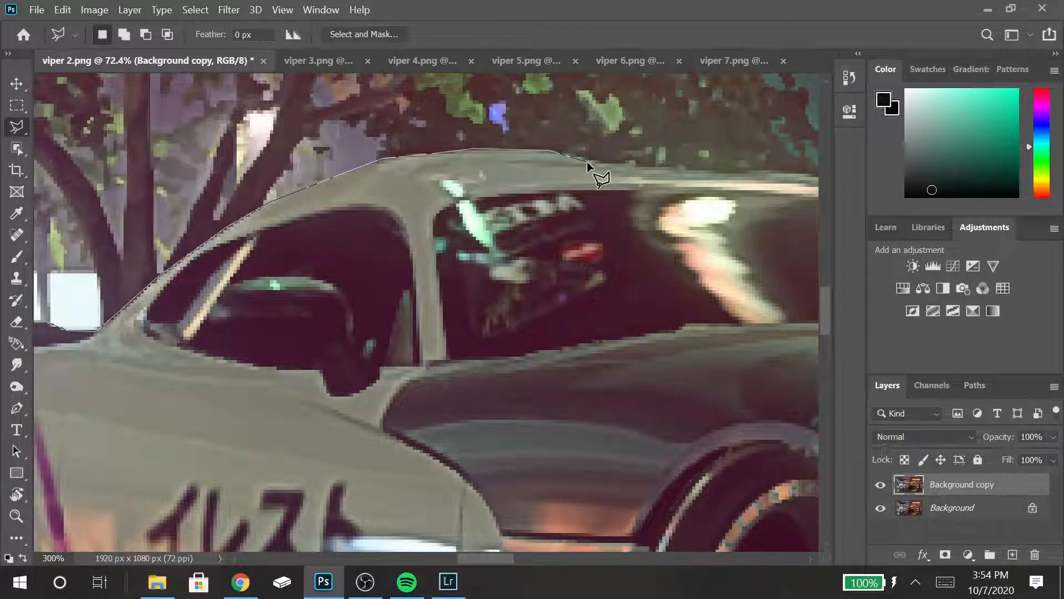
left_click(631, 166)
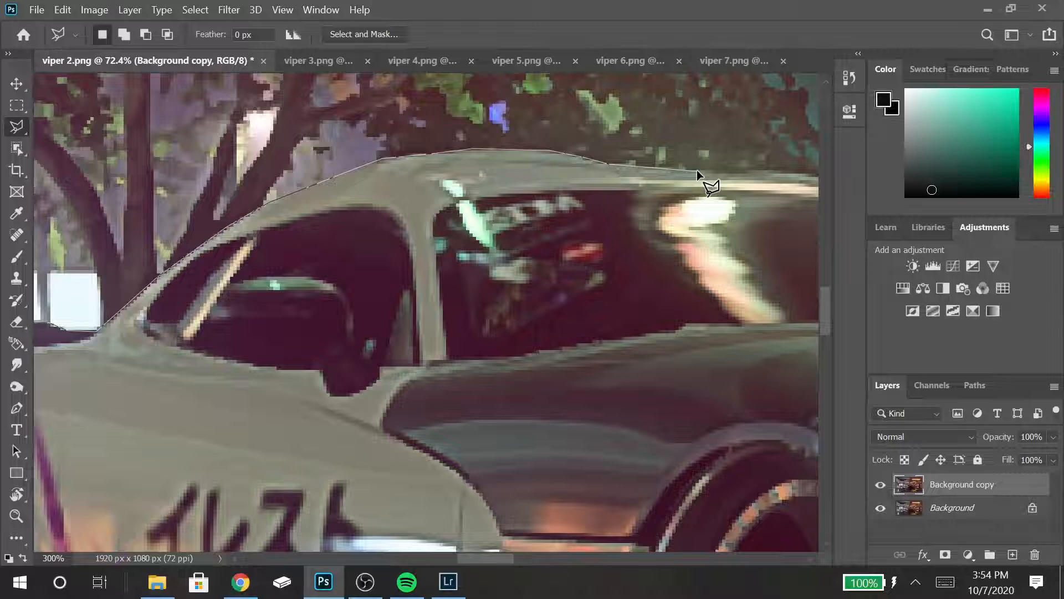
- Trace the outline down the windshield to the hood and re-place the corner point at the windshield's base
left_click_drag(697, 170, 304, 170)
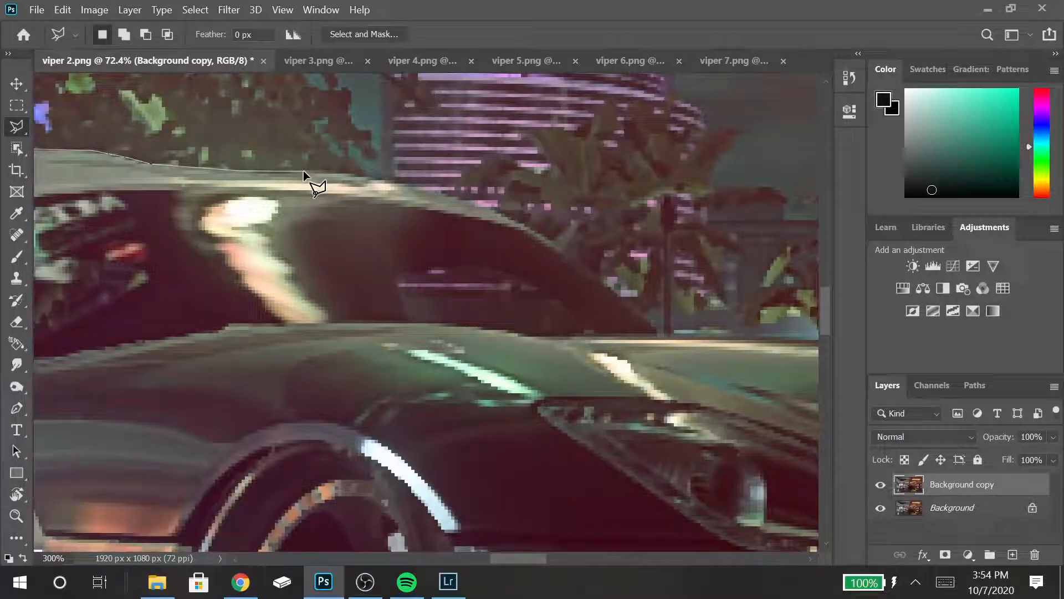
left_click(350, 174)
left_click(482, 205)
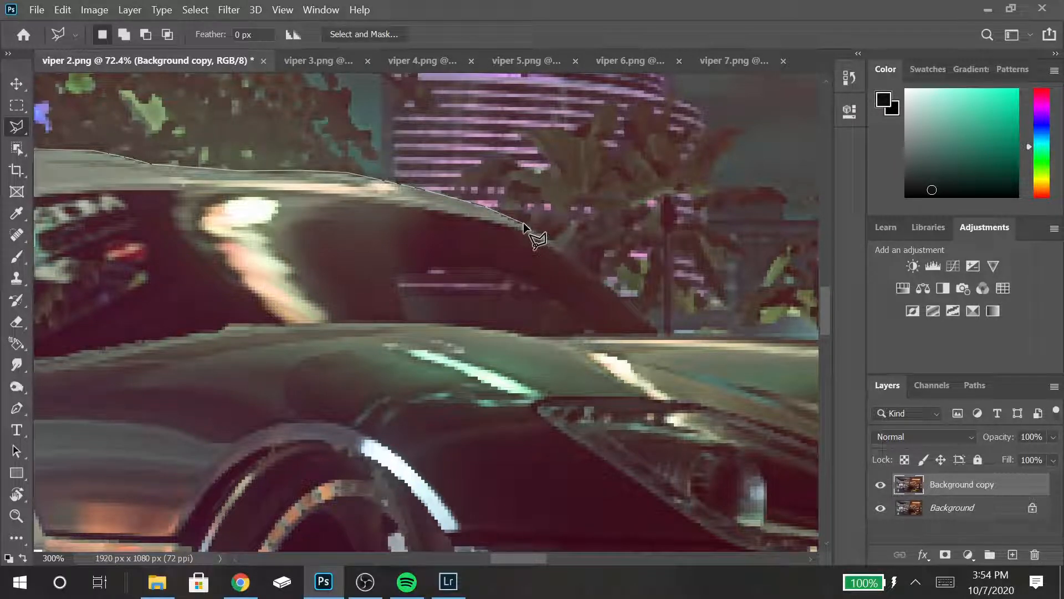
left_click(523, 221)
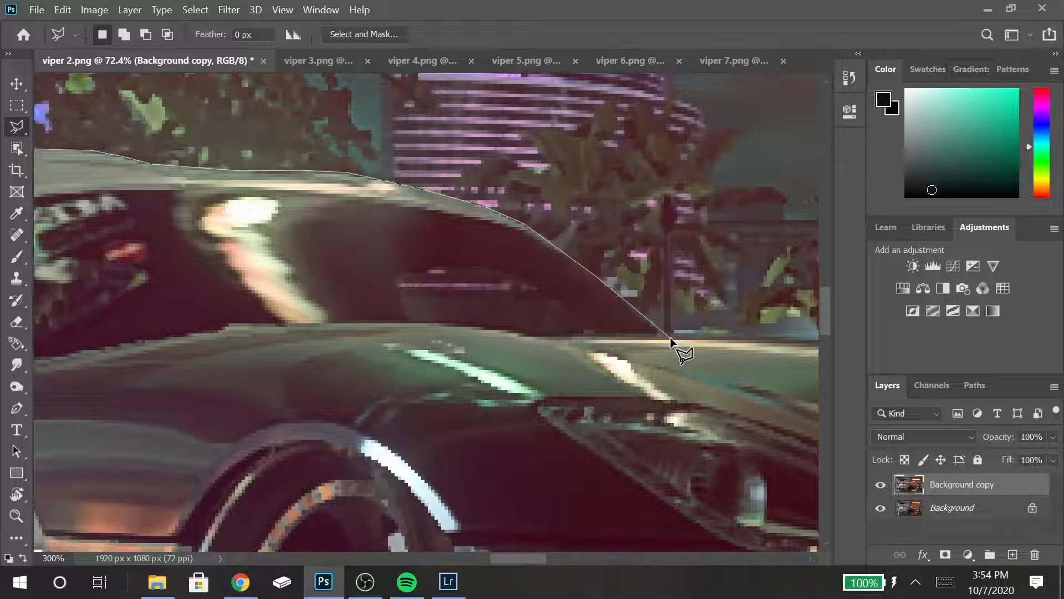
left_click(670, 337)
scroll(468, 330, "right", 5)
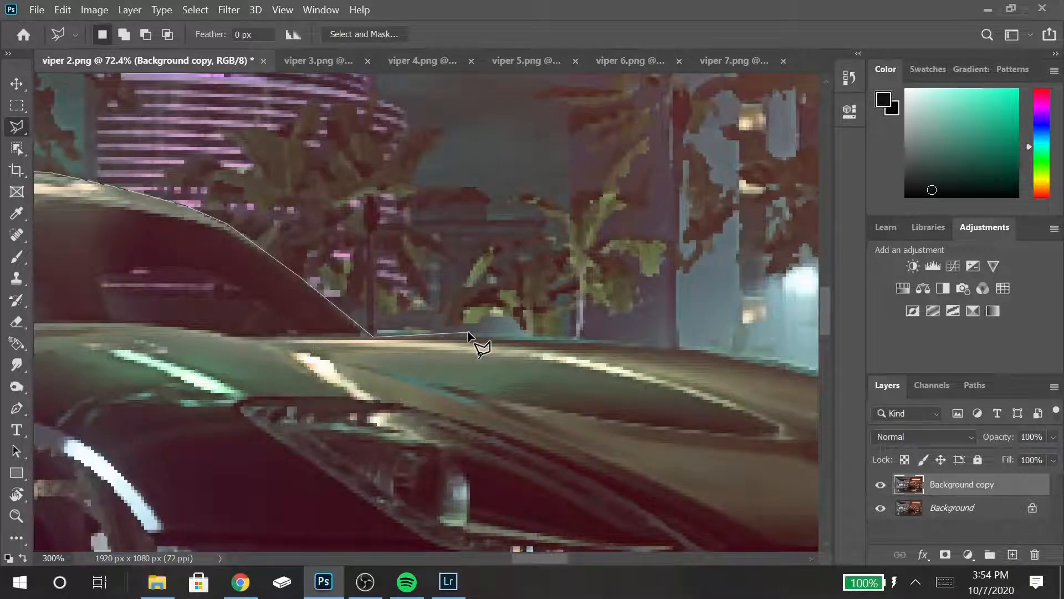
key("BackSpace")
left_click(367, 334)
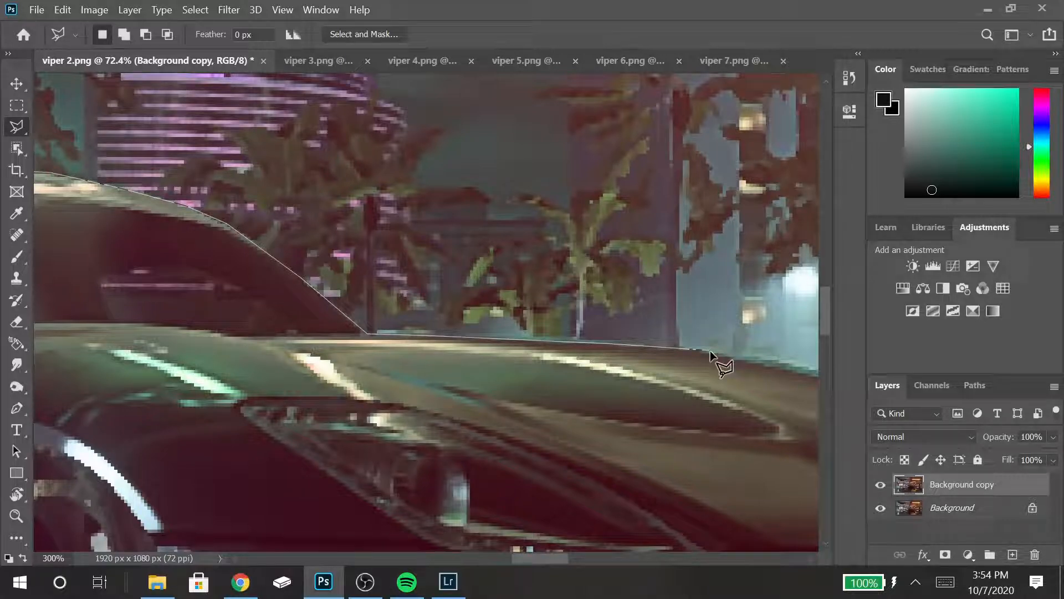
- Zoom in and follow the hood's upper contour with the lasso, over its raised center toward the car's front
scroll(710, 350, "up", 4)
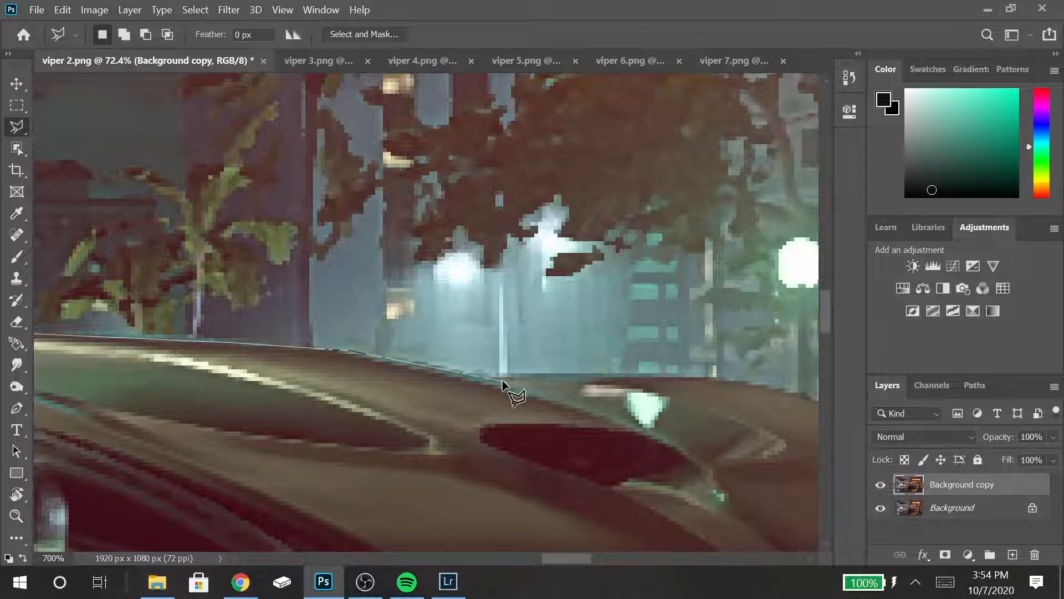
left_click(474, 370)
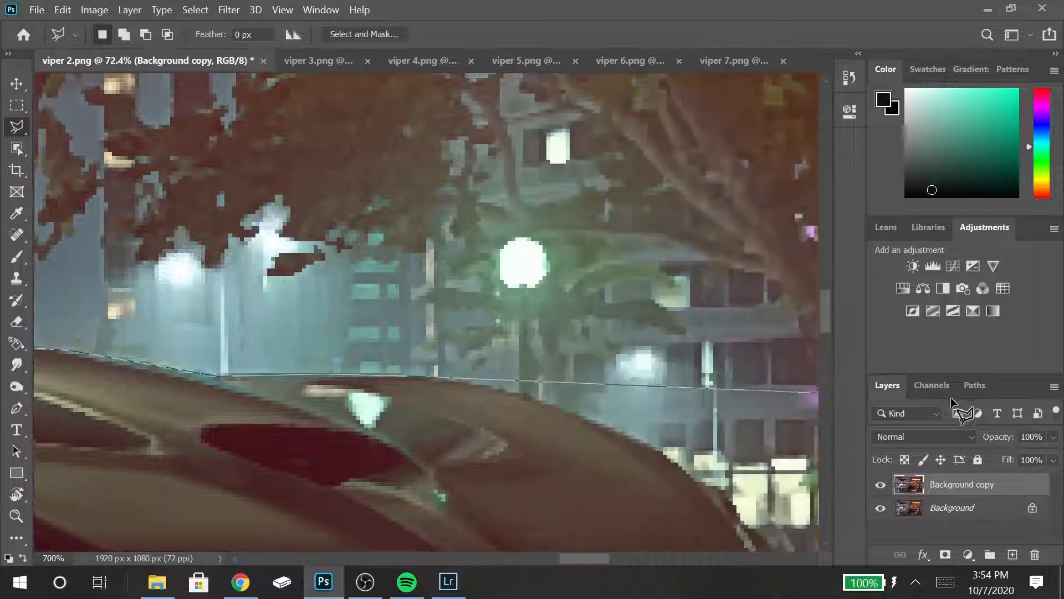
left_click(317, 377)
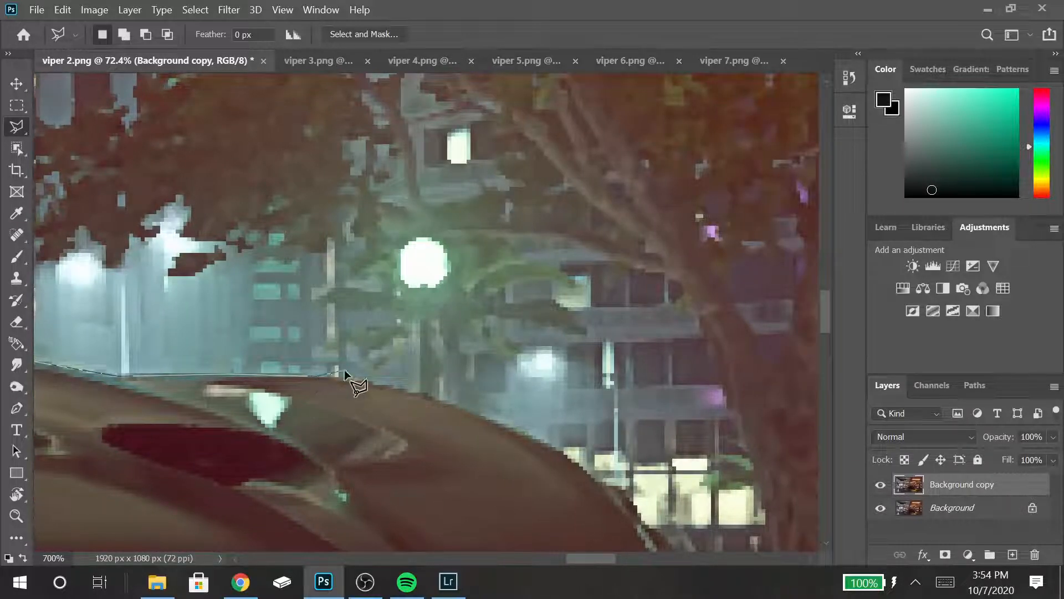
left_click(353, 379)
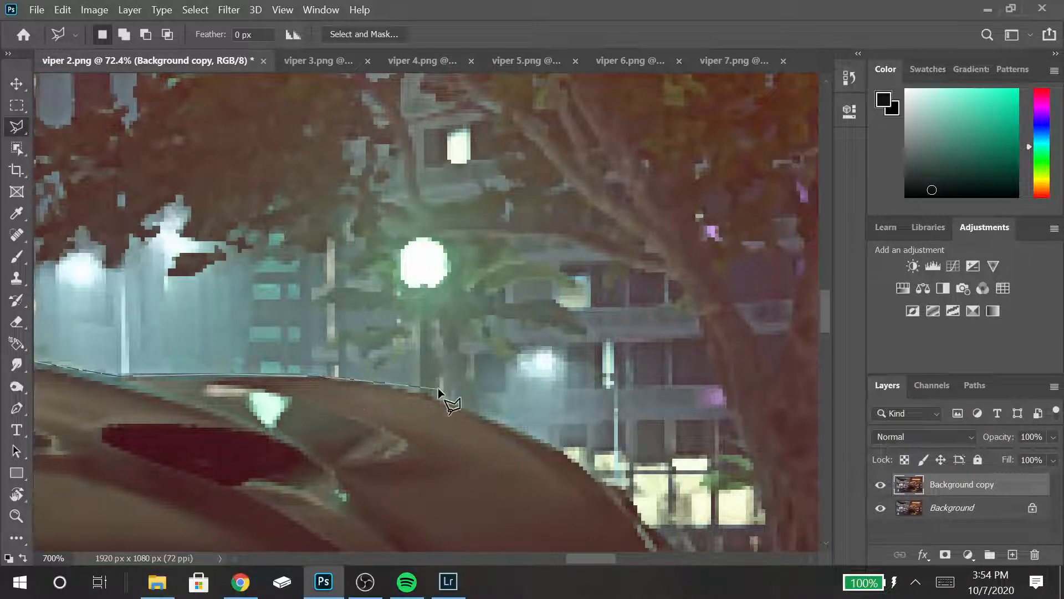
left_click(421, 392)
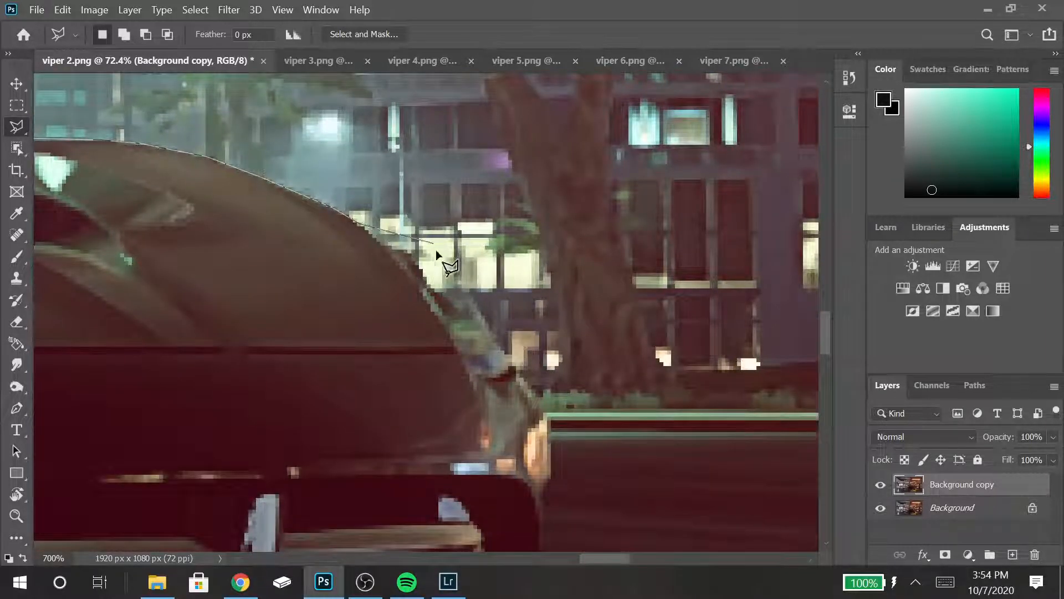
- Raise the display brightness and zoom closer on the hood's front curve
key("XF86MonBrightnessUp")
key("XF86MonBrightnessUp")
key("XF86MonBrightnessUp")
key("XF86MonBrightnessUp")
key("XF86MonBrightnessUp")
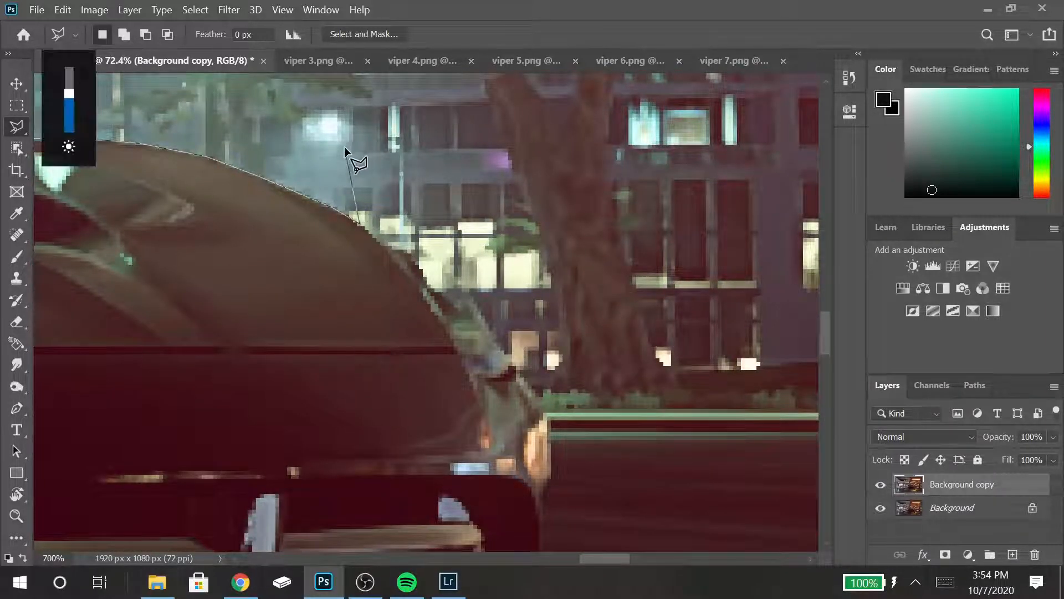
scroll(344, 146, "up", 1)
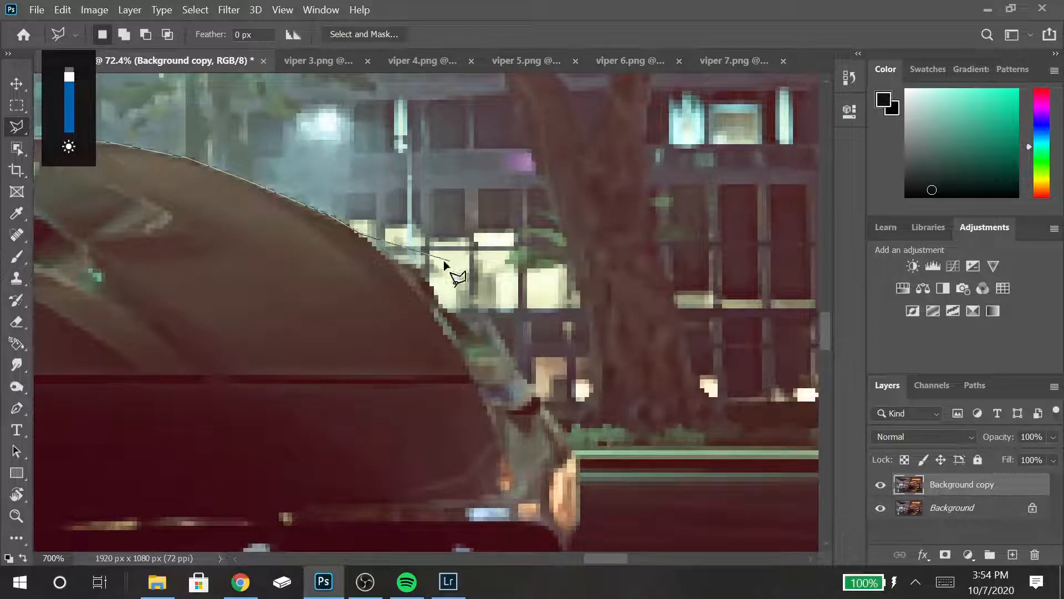
- Continue the lasso outline down the hood's front curve and re-place the corner point above the front fender
left_click(433, 284)
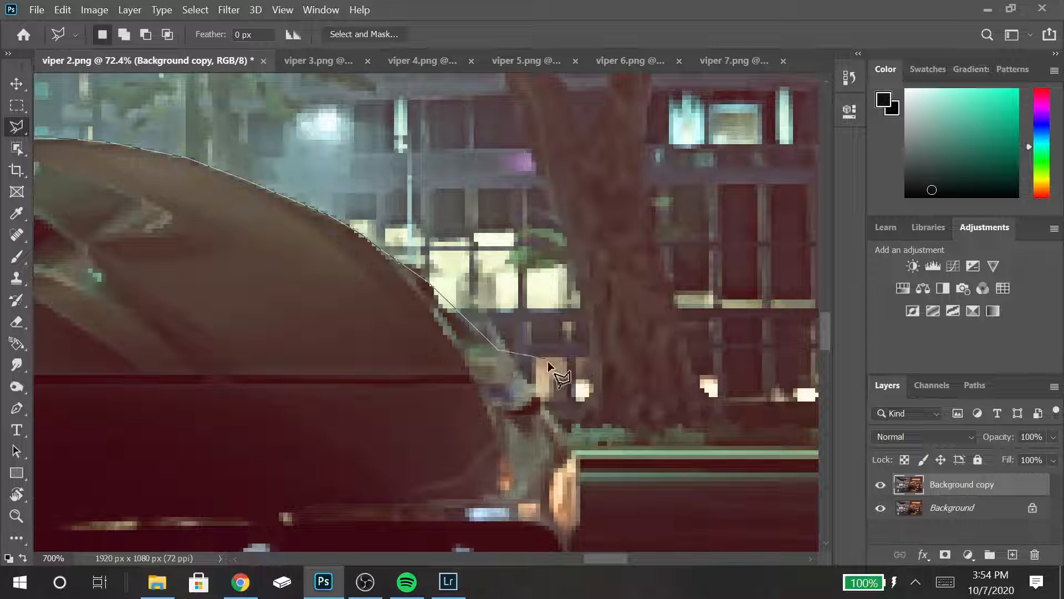
left_click(537, 391)
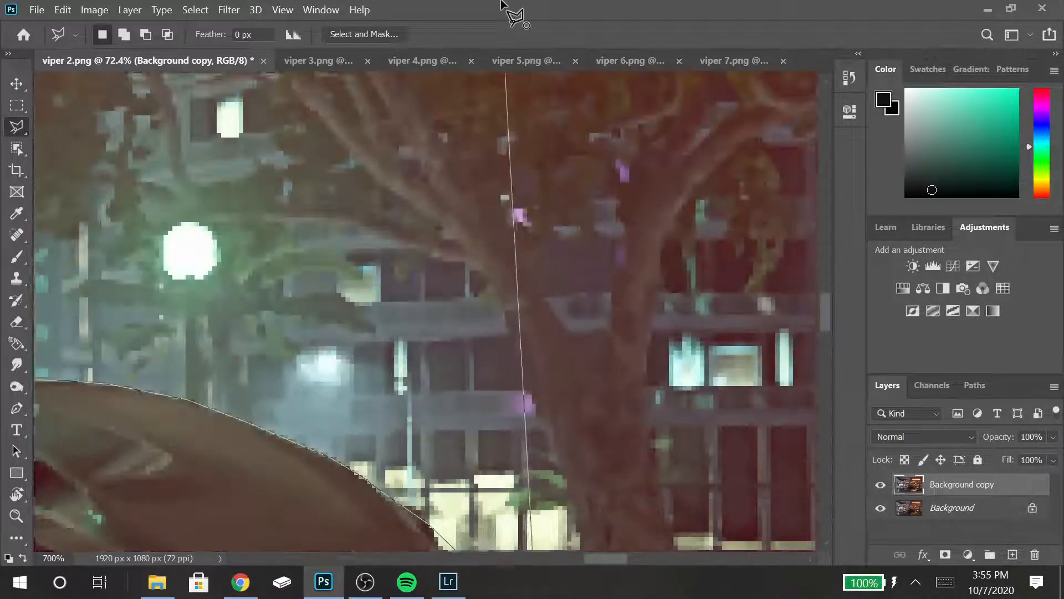
scroll(416, 306, "down", 3)
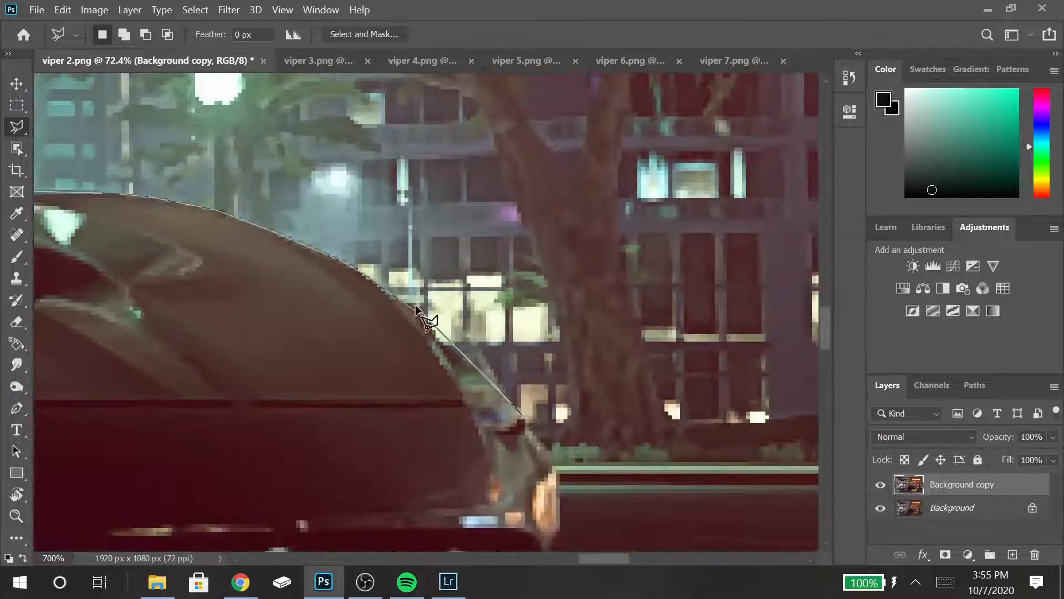
scroll(415, 306, "up", 2)
scroll(416, 306, "up", 1)
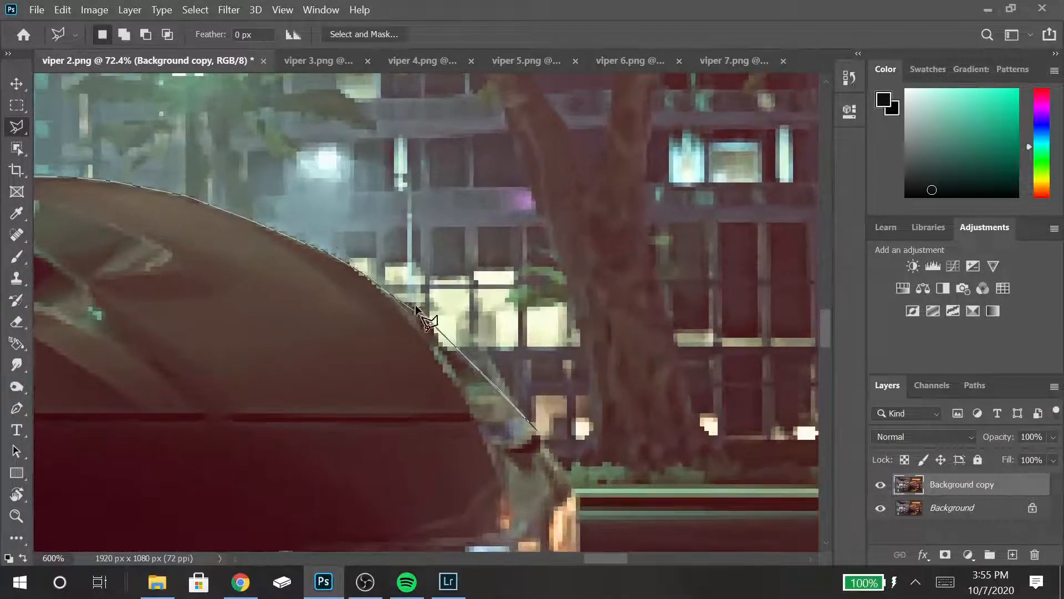
key("BackSpace")
left_click(536, 437)
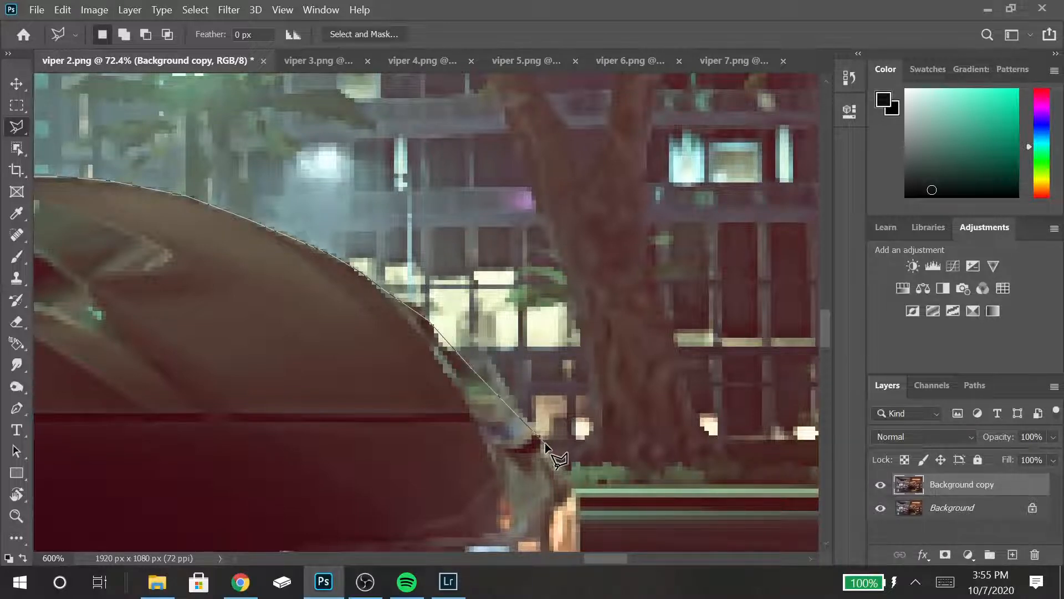
- Carry the outline down the fender to the curb and follow the road edge past the image's right border
left_click(576, 491)
scroll(576, 492, "down", 3)
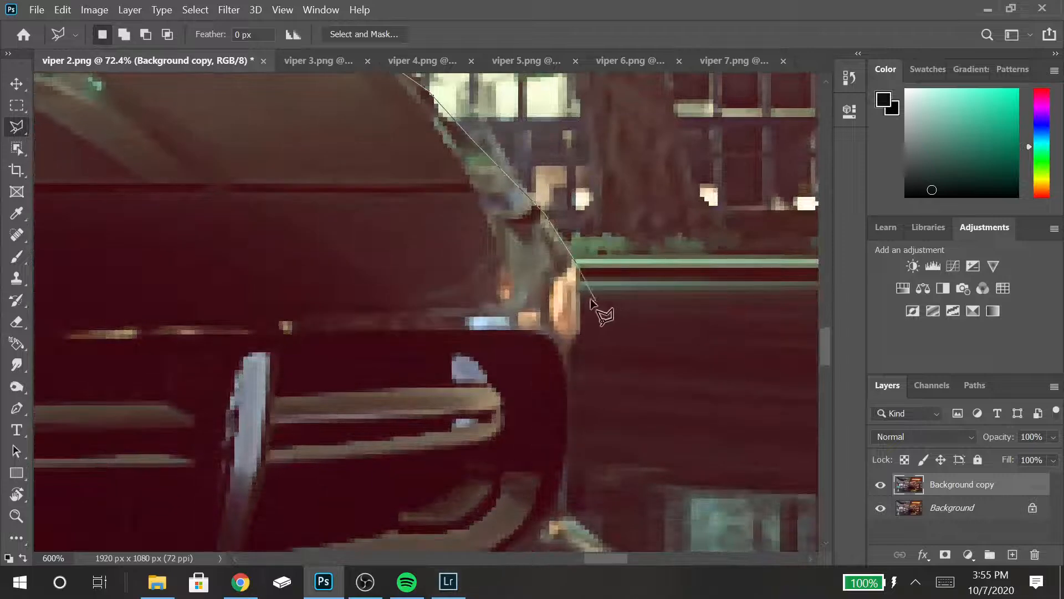
left_click(581, 281)
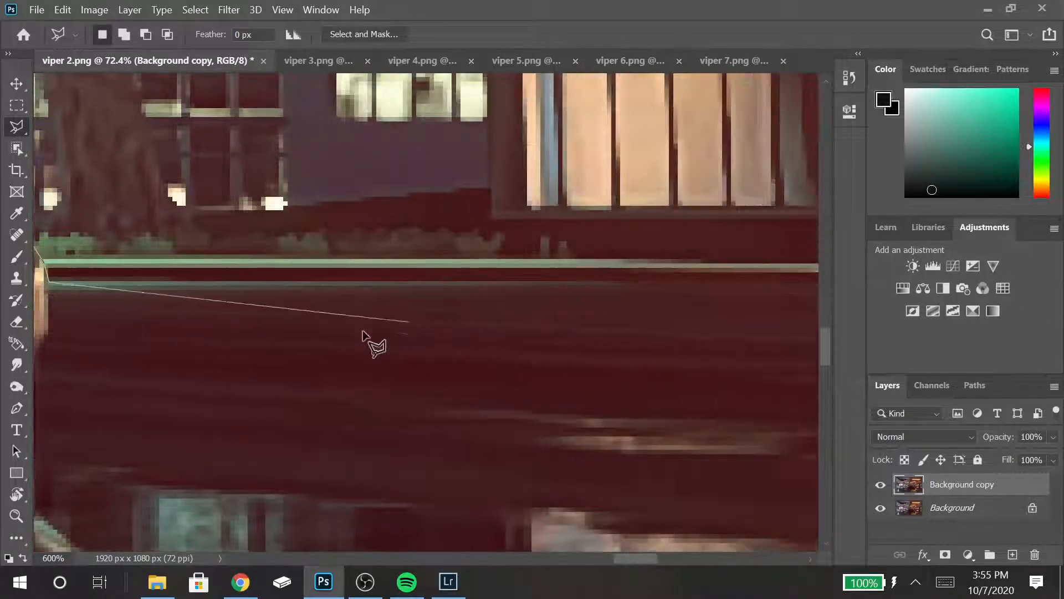
scroll(57, 381, "up", 3)
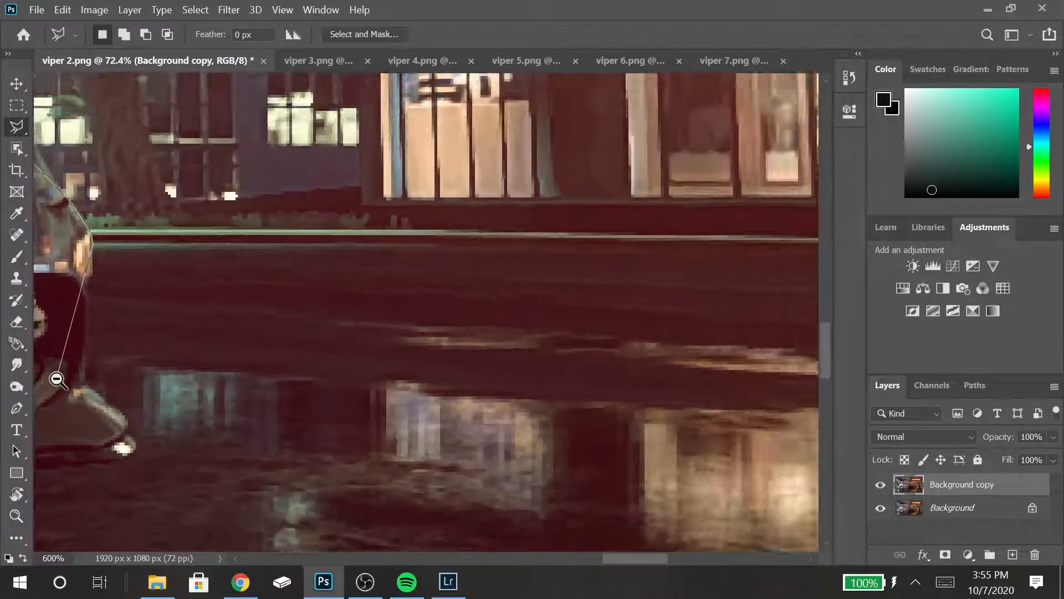
scroll(687, 252, "left", 5)
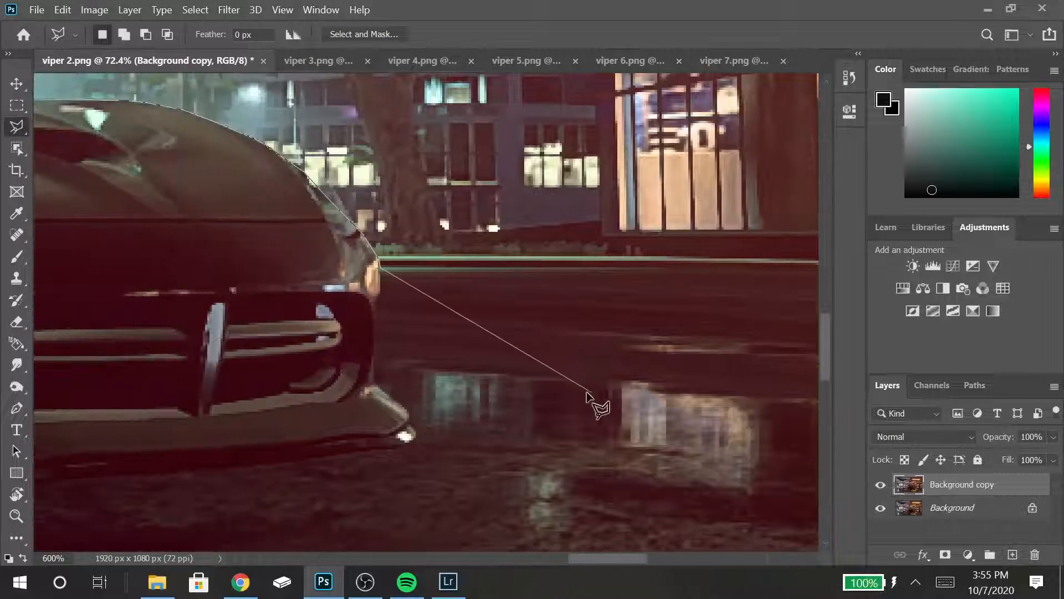
scroll(242, 221, "down", 5)
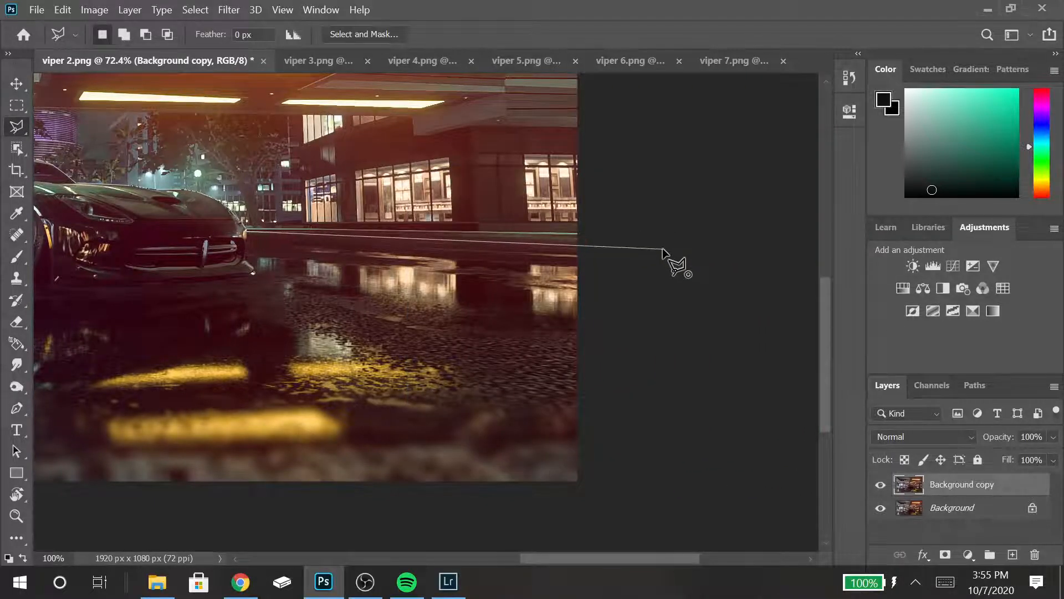
scroll(665, 233, "up", 4)
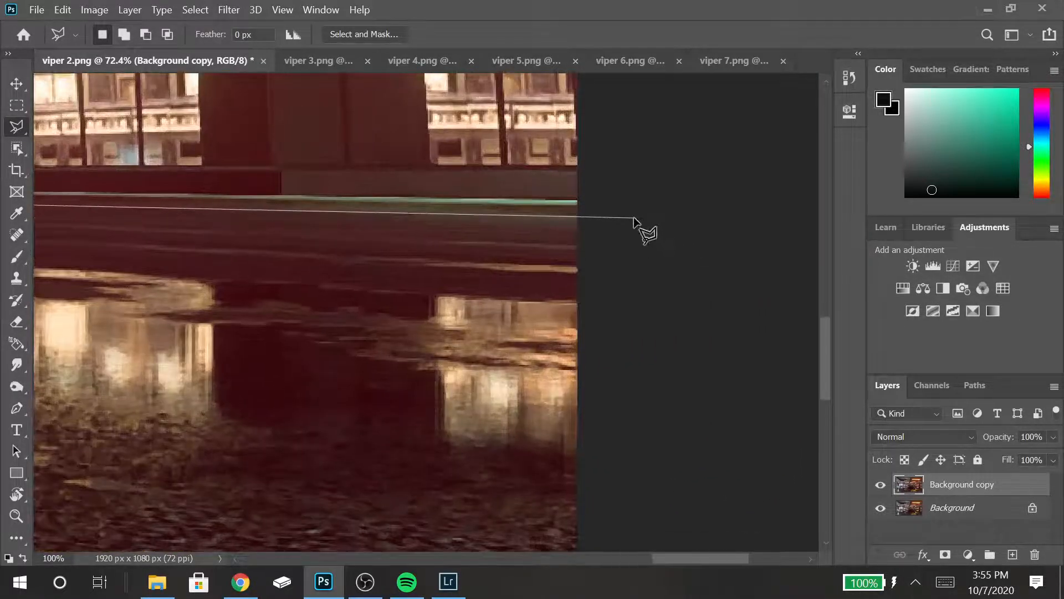
scroll(609, 221, "down", 5)
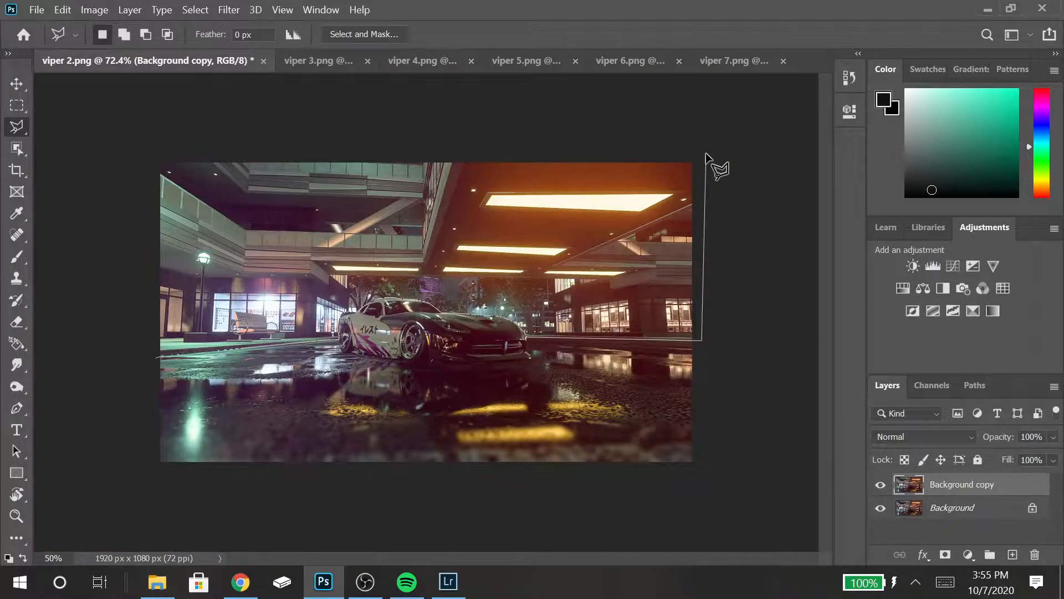
- Close the lasso selection by routing it outside the canvas around the image's upper corners back to the starting point
left_click(706, 153)
left_click(137, 147)
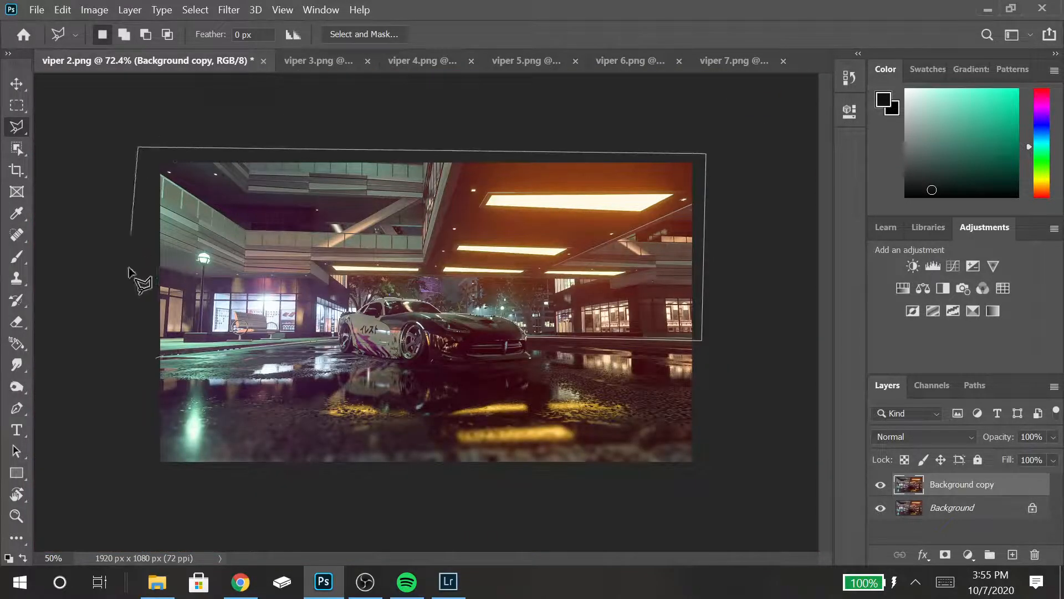
left_click(155, 358)
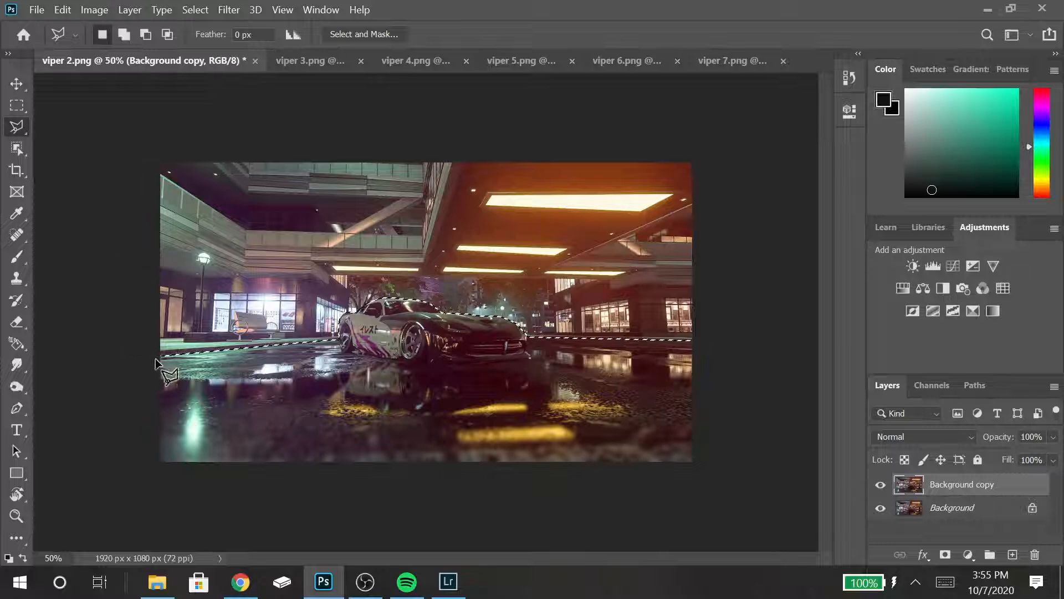
- Apply a Field Blur of 8 px to the selected background and deselect it
key("ctrl+0")
left_click(229, 10)
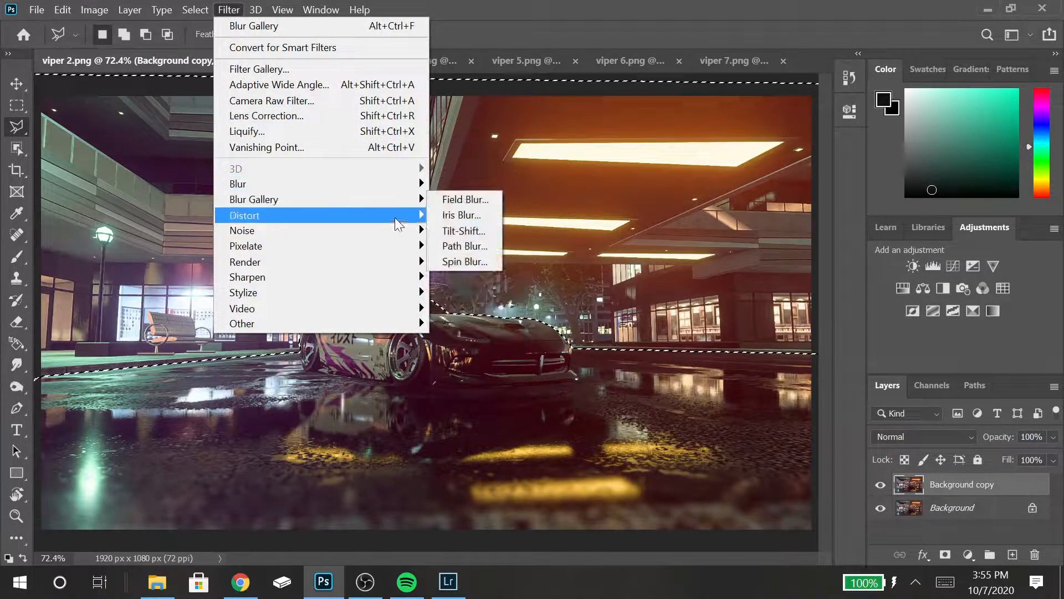
left_click(465, 199)
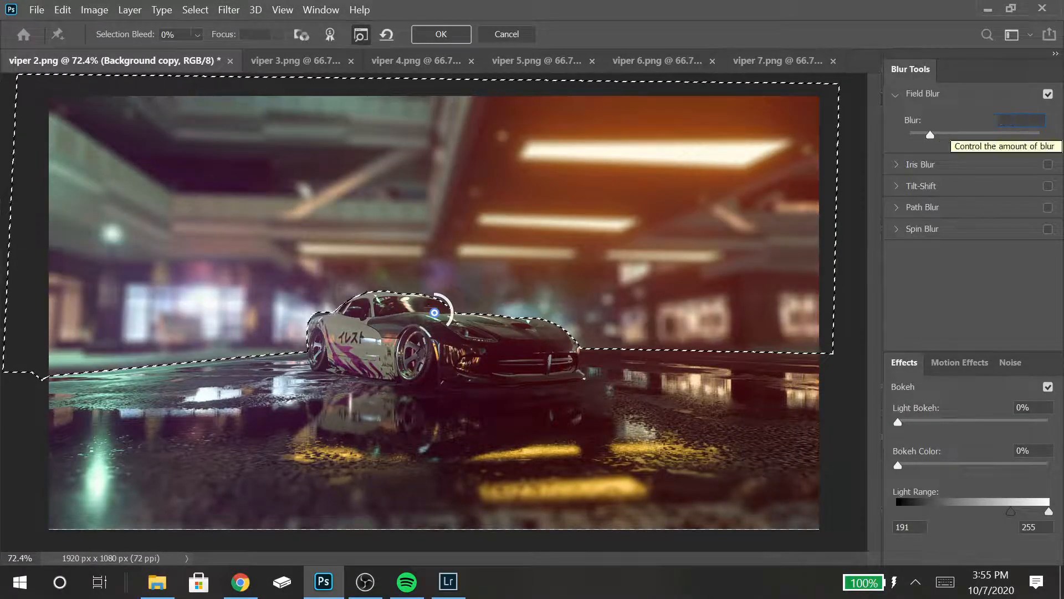
type("8")
key("Return")
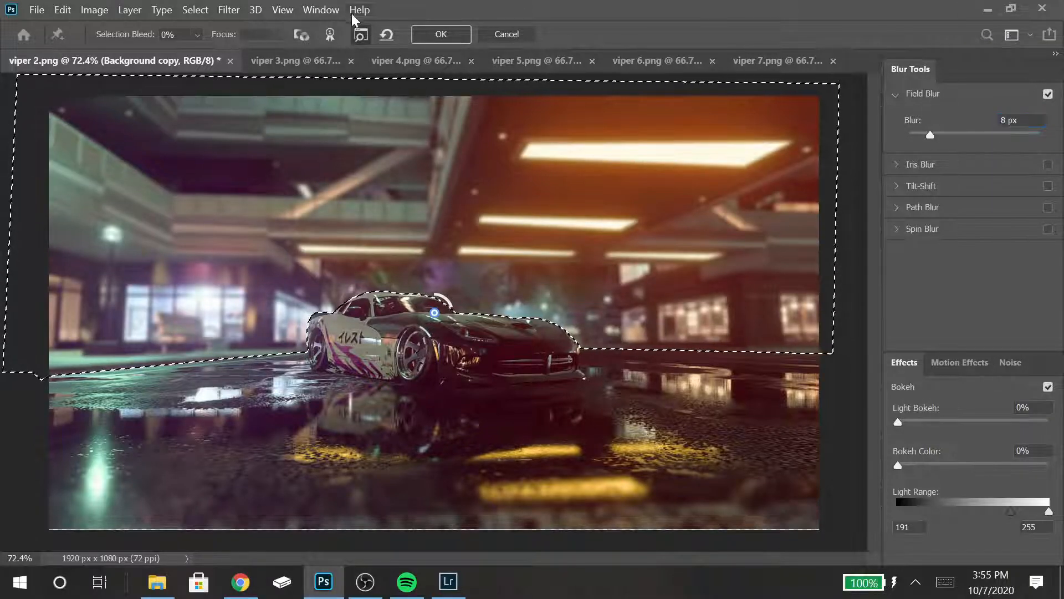
left_click(430, 33)
key("ctrl+d")
- Switch to the Eraser and set its brush size to 35 px for the area beside the car's front
key("ctrl+plus")
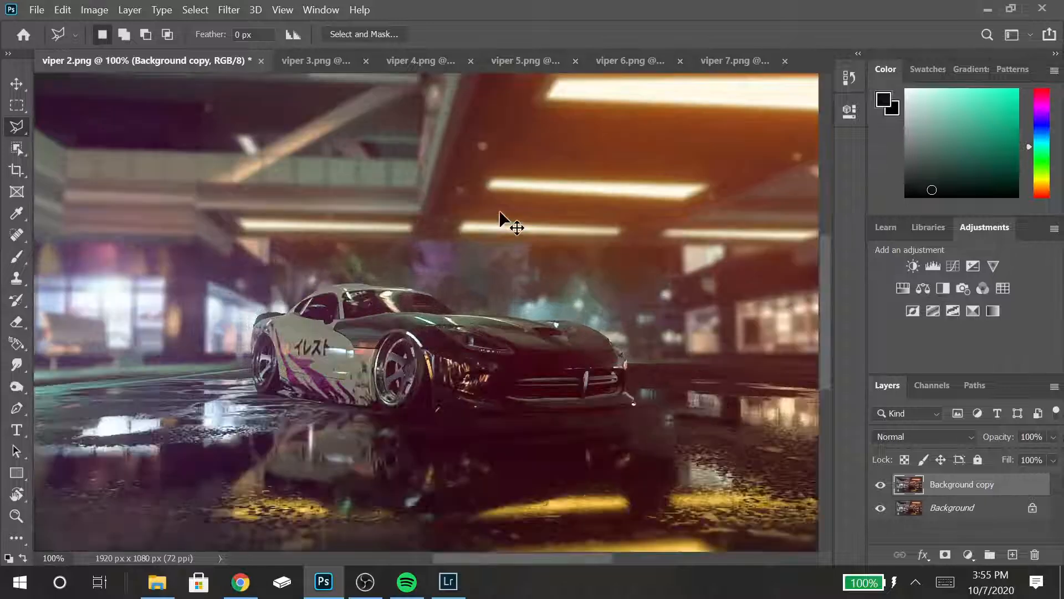
key("ctrl+plus")
left_click_drag(562, 561, 623, 547)
key("e")
key("ctrl+plus")
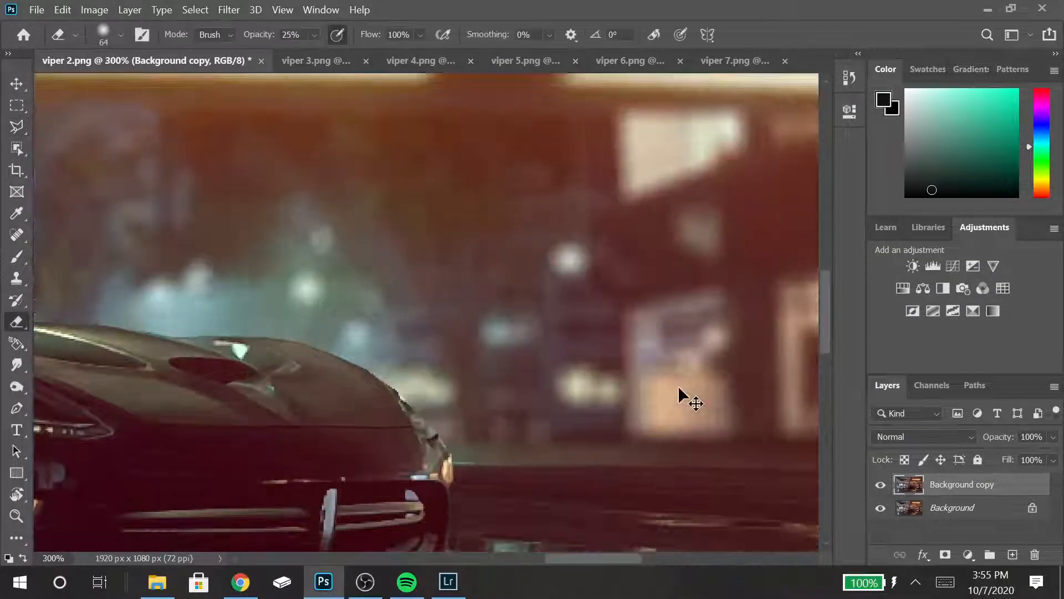
left_click_drag(826, 345, 824, 367)
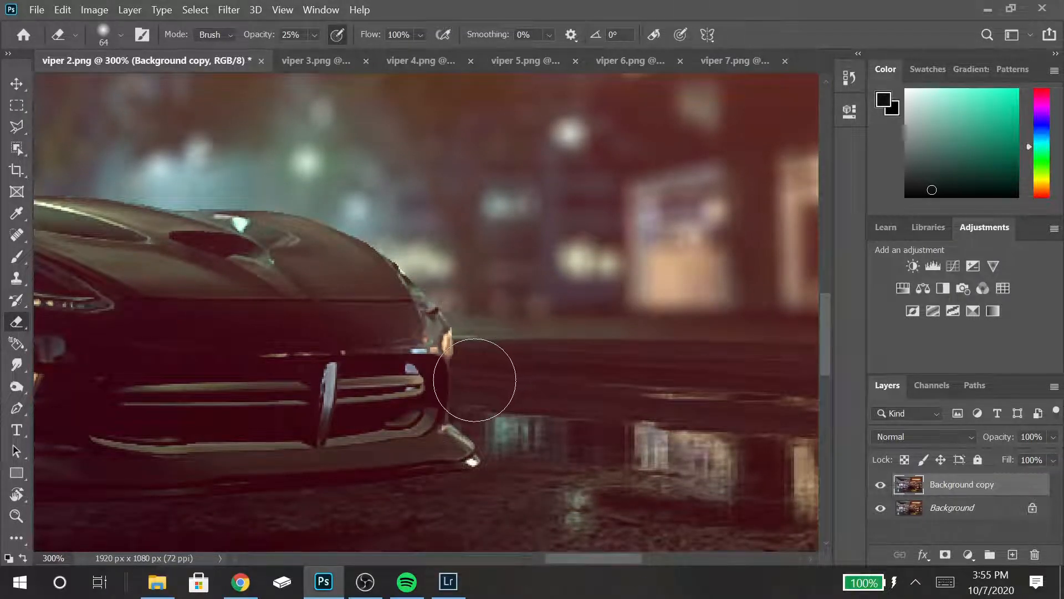
left_click(122, 36)
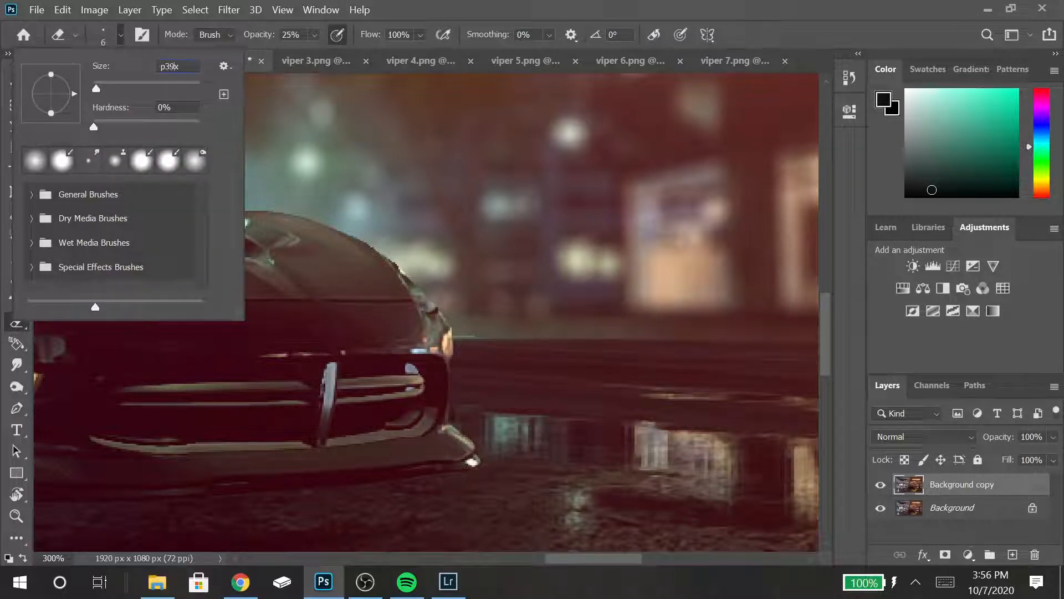
type("39")
key("Return")
left_click(588, 256)
type("39")
key("BackSpace")
type("5")
key("Return")
- Try erasing the blur along the road edge beside the car's front bumper and undo the stroke
mouse_move(618, 559)
left_mouse_down()
mouse_move(684, 561)
mouse_move(594, 560)
left_mouse_up()
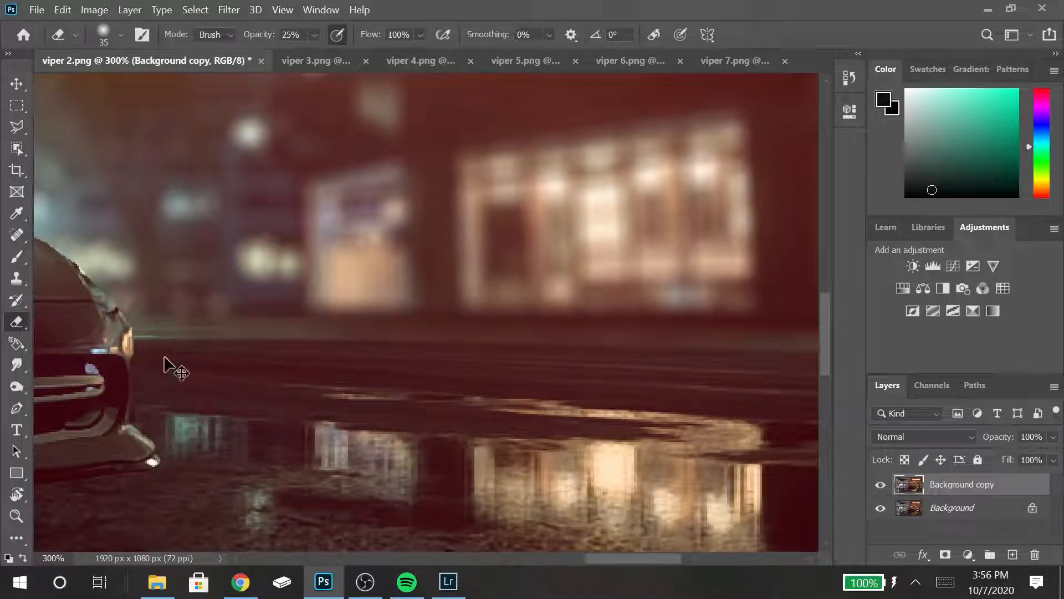
mouse_move(257, 359)
left_mouse_down()
mouse_move(315, 354)
mouse_move(314, 367)
mouse_move(339, 365)
mouse_move(315, 356)
mouse_move(471, 356)
left_mouse_up()
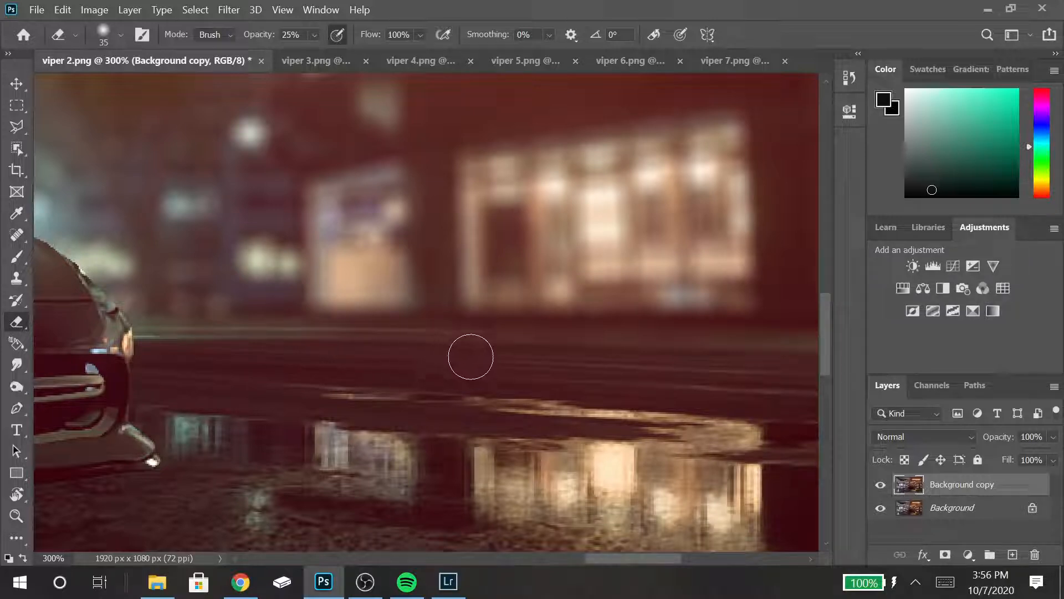
key("ctrl+z")
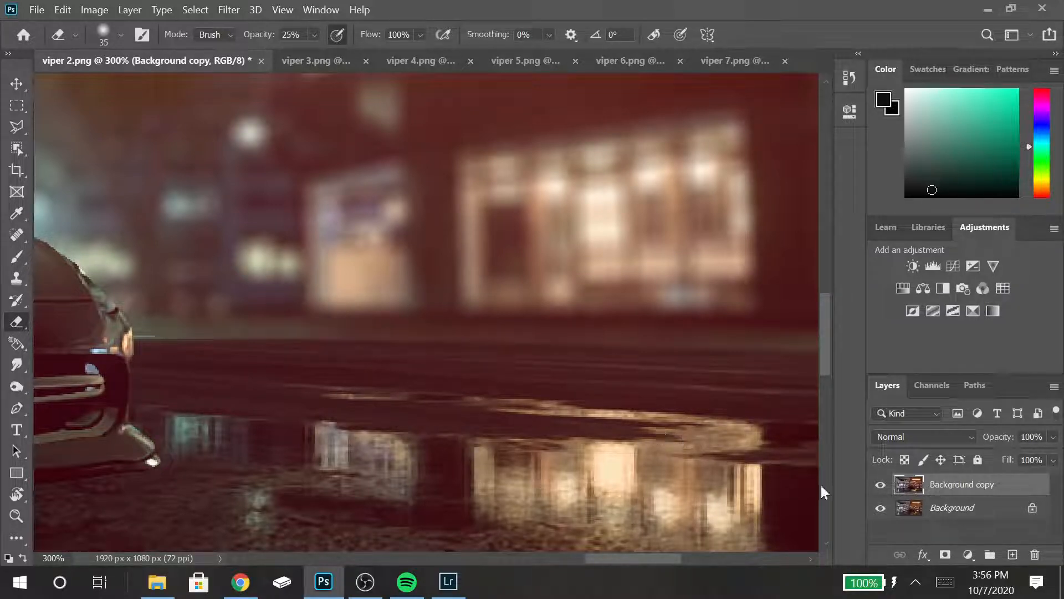
- Toggle the Background copy layer's visibility to compare the blurred road edge with the original
left_click(874, 489)
left_click(873, 489)
left_click(873, 490)
left_click(874, 490)
key("ctrl+minus")
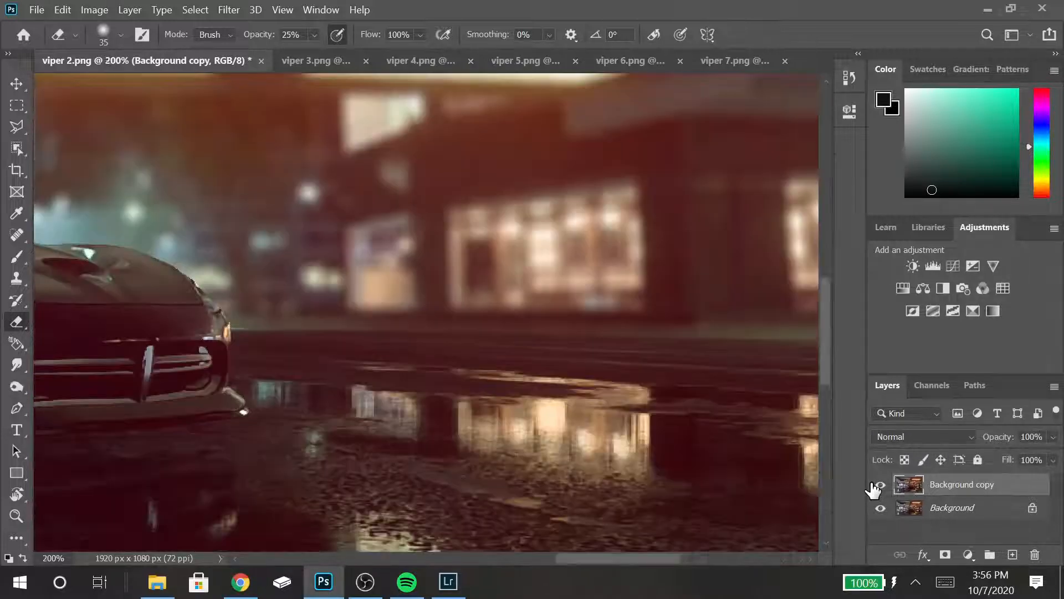
left_click(874, 490)
left_click(874, 490)
- Erase the blur just below the curb at the image's right border with a short stroke
key("ctrl+plus")
left_click_drag(687, 561, 721, 560)
left_click_drag(612, 375, 491, 376)
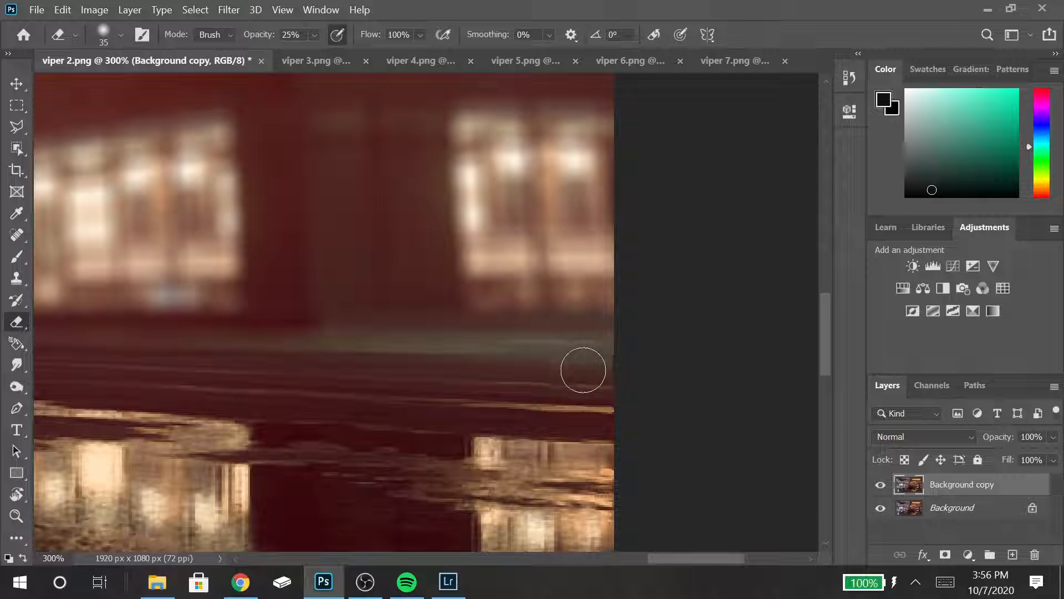
key("ctrl+plus")
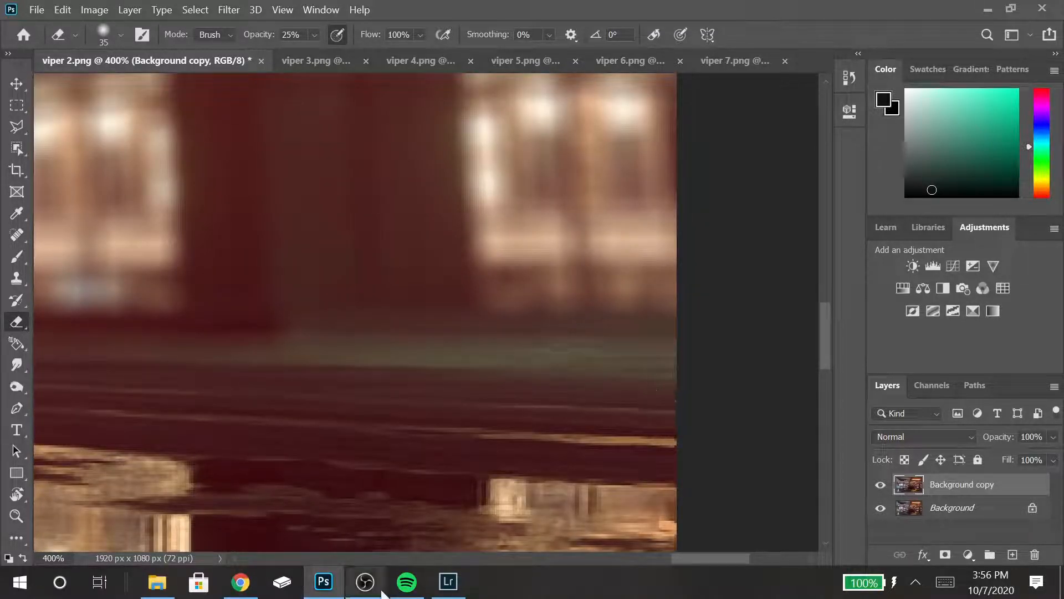
- Switch to Spotify, search for "d savage pill", play the song Pill and return to Photoshop
left_click(406, 581)
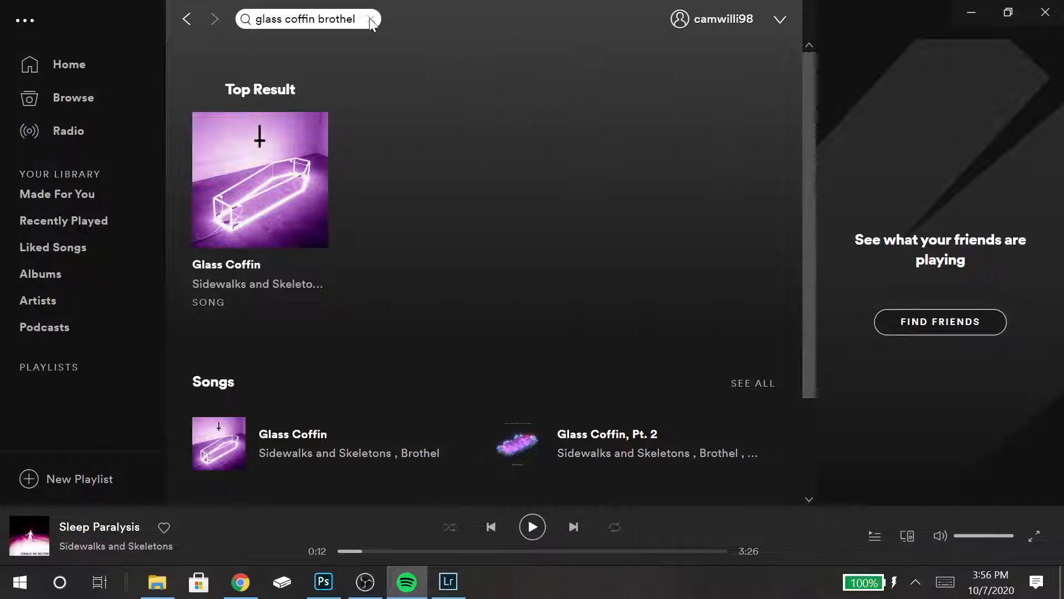
left_click(371, 19)
type("d savage pi")
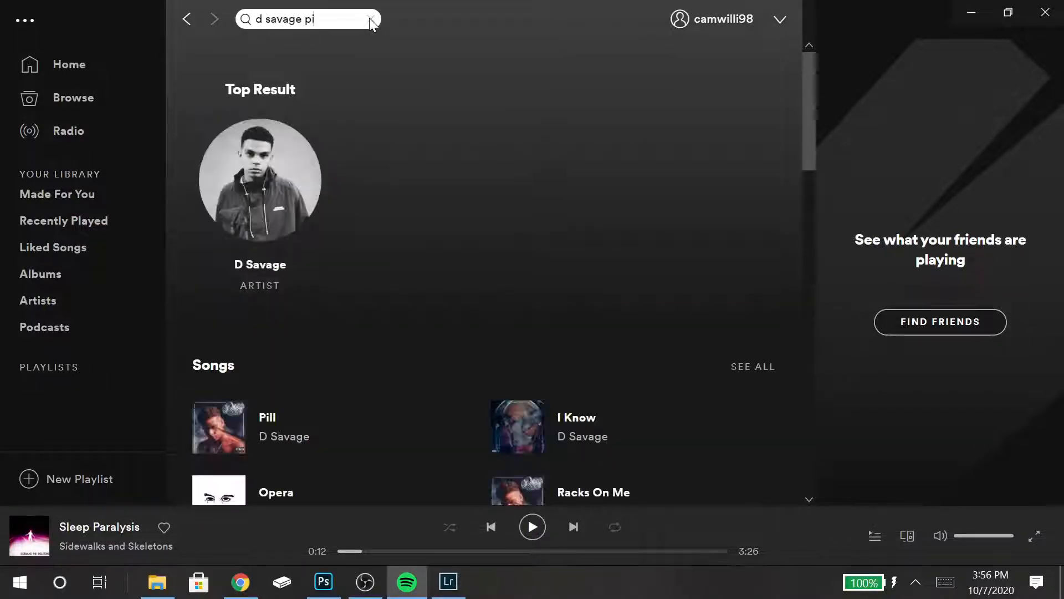
type("ll")
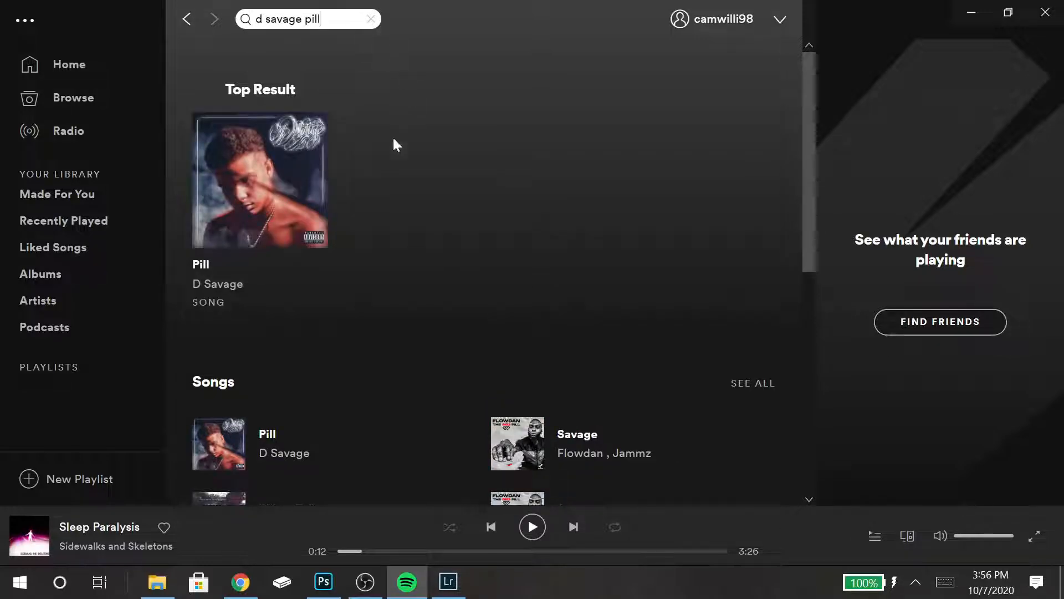
left_click(270, 192)
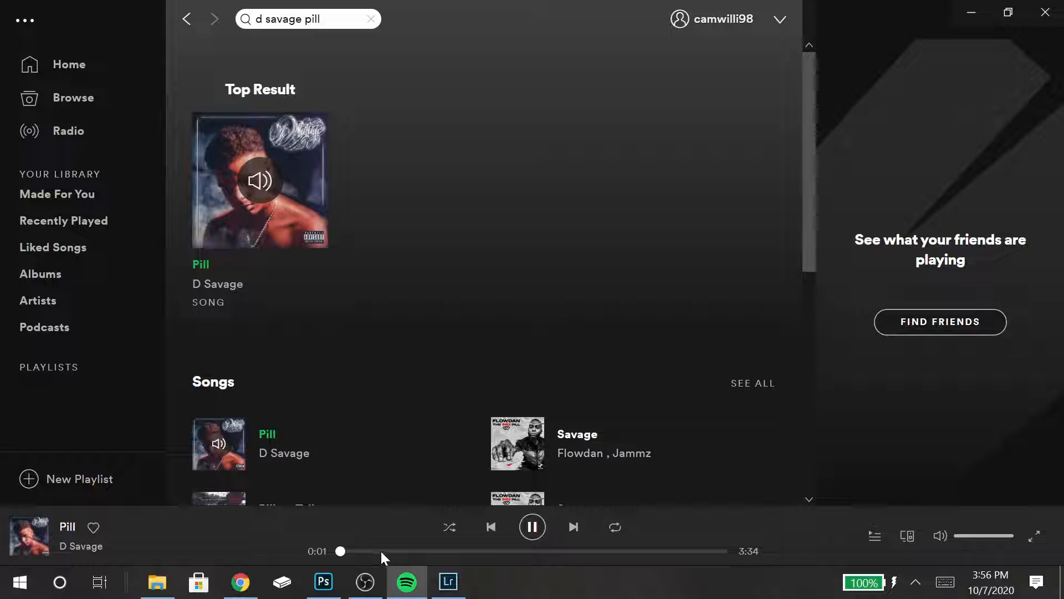
left_click(971, 10)
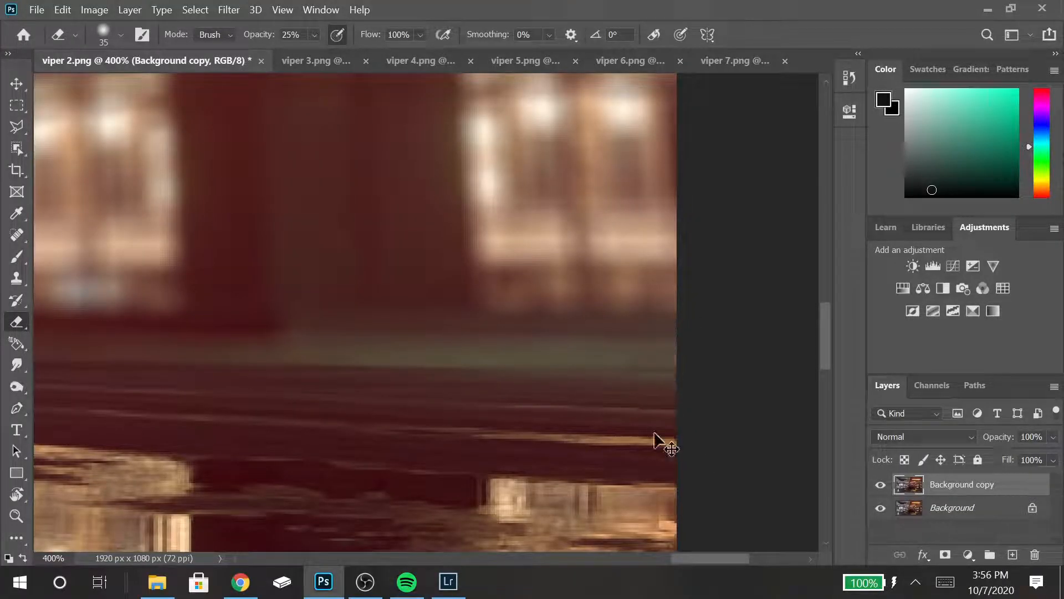
- Erase along the road below the curb from the image's right border toward the car and check the blend
key("ctrl+plus")
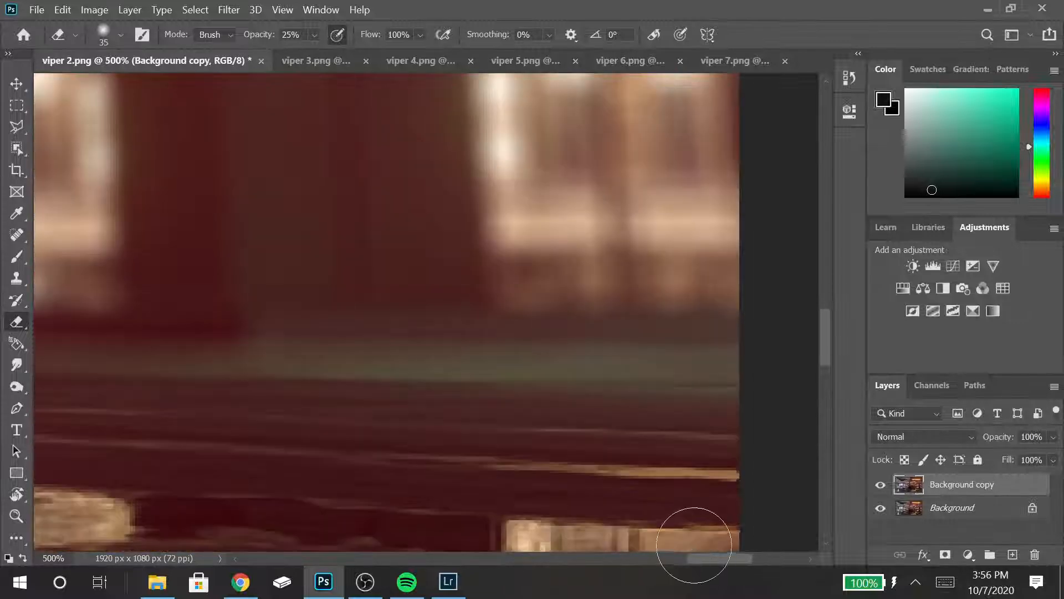
mouse_move(726, 415)
left_mouse_down()
mouse_move(558, 423)
mouse_move(550, 414)
mouse_move(545, 424)
mouse_move(496, 426)
mouse_move(464, 400)
mouse_move(354, 416)
mouse_move(249, 407)
left_mouse_up()
key("ctrl+minus")
key("ctrl+minus")
key("ctrl+minus")
key("ctrl+minus")
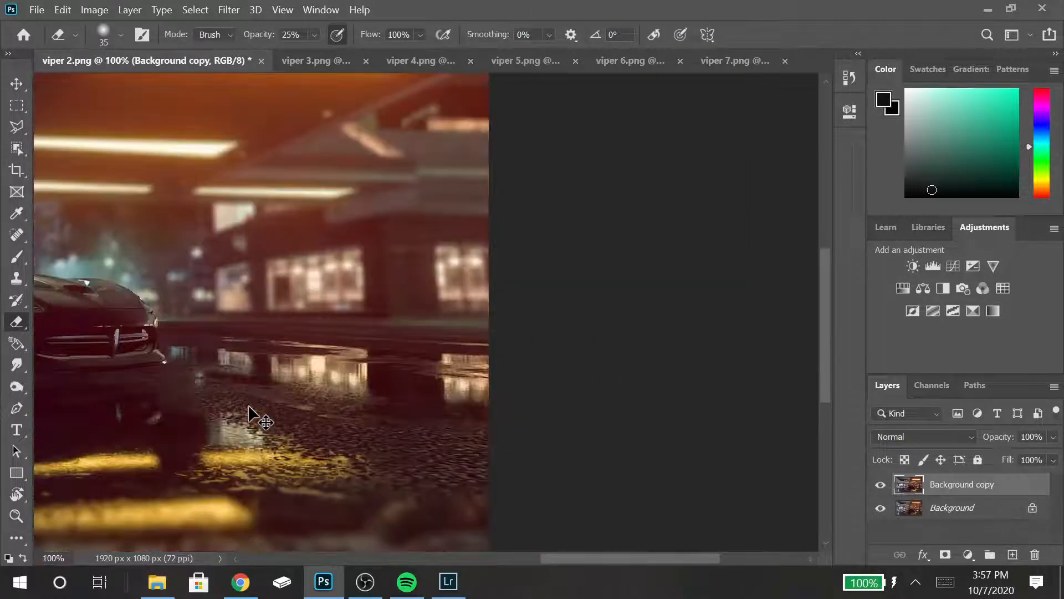
key("ctrl+plus")
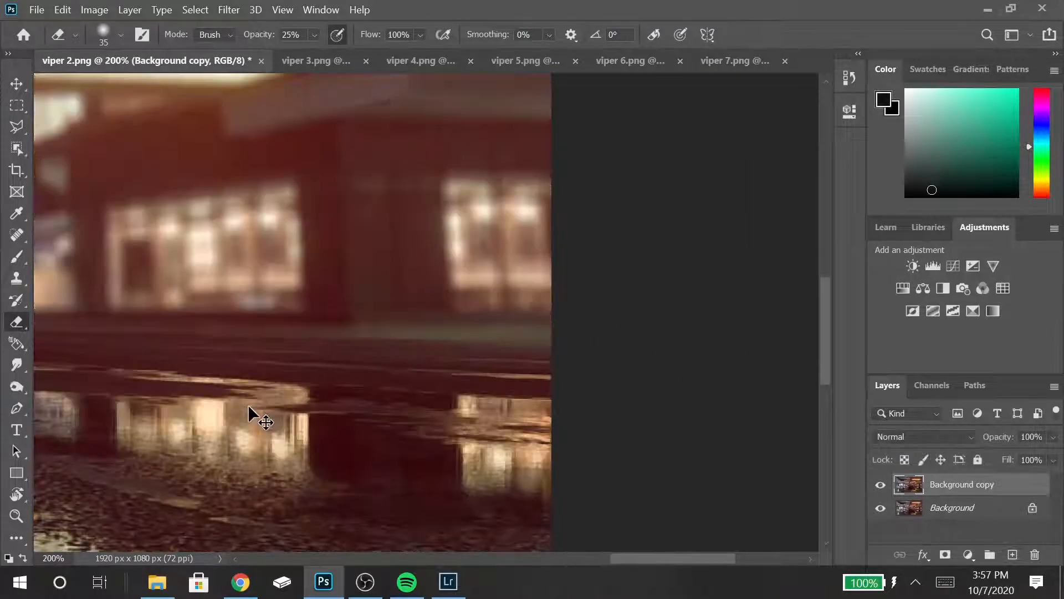
- Inspect the blur blend along the road behind the car on the left side of the image, then view the whole image
key("ctrl+0")
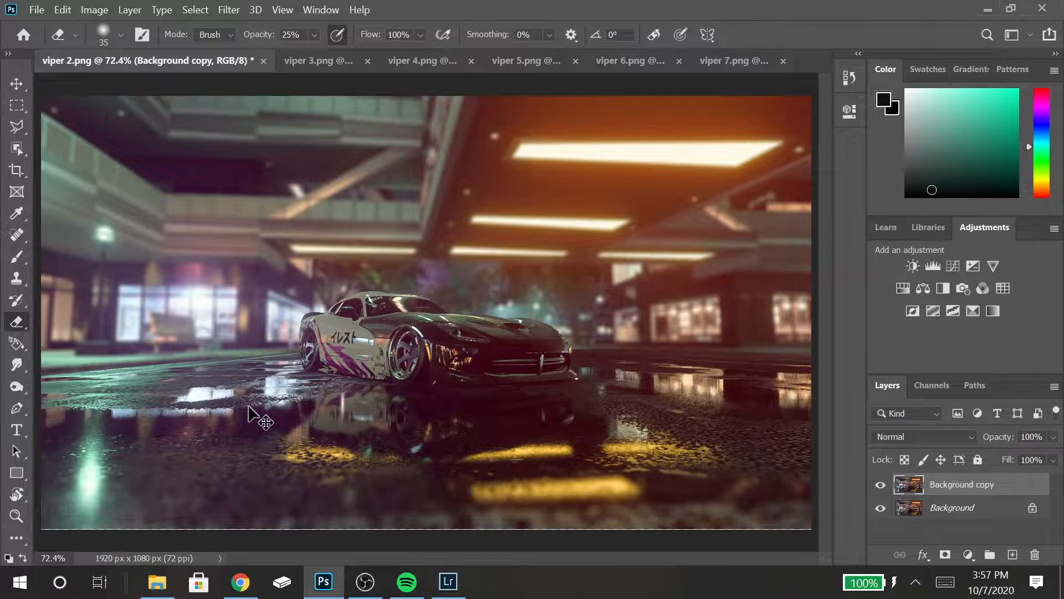
key("ctrl+plus")
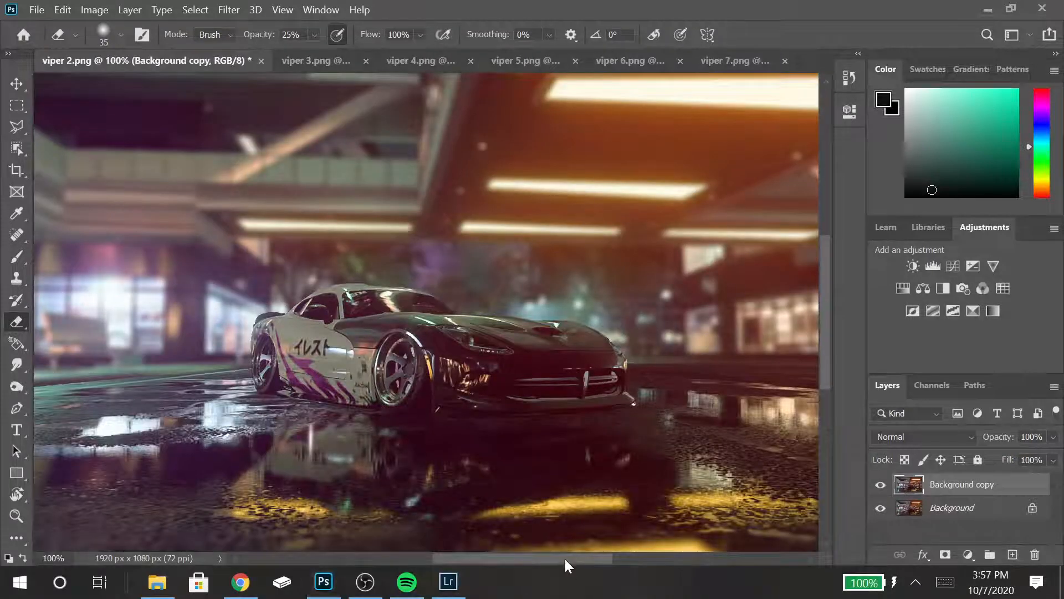
left_click_drag(476, 558, 418, 558)
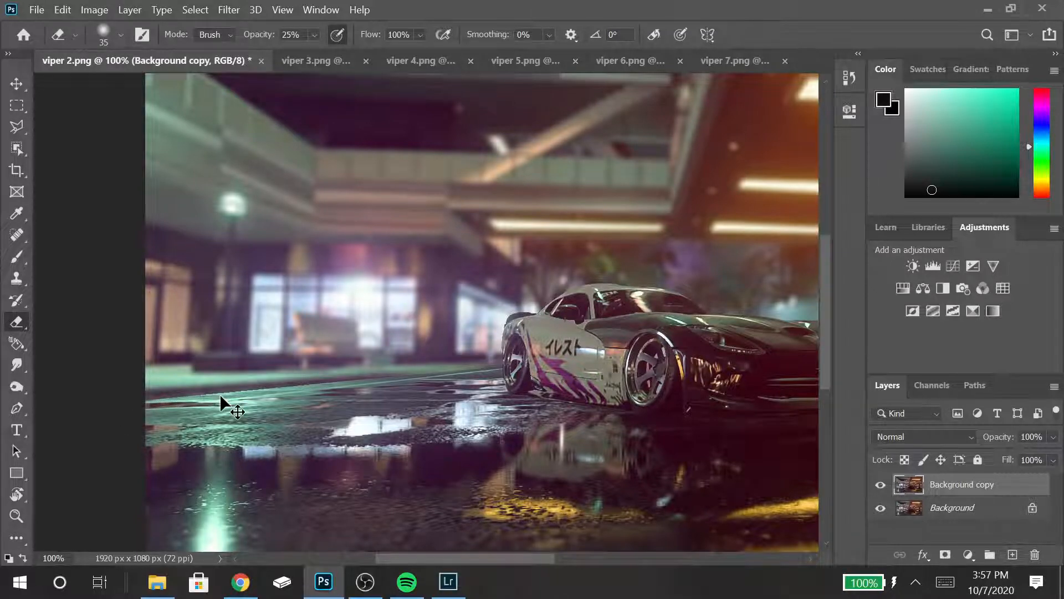
key("ctrl+plus")
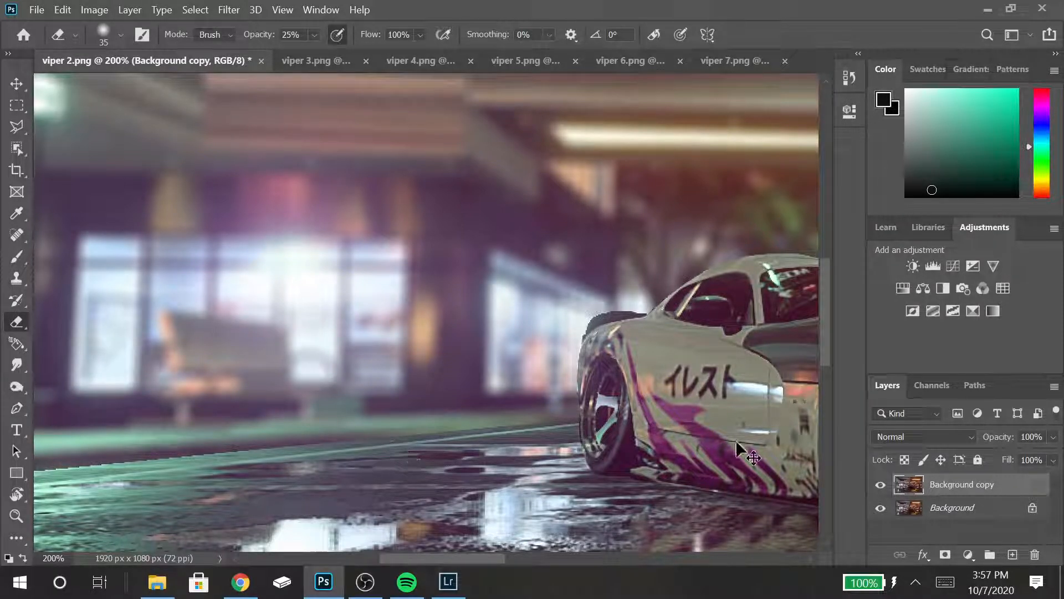
left_click(882, 483)
key("ctrl+0")
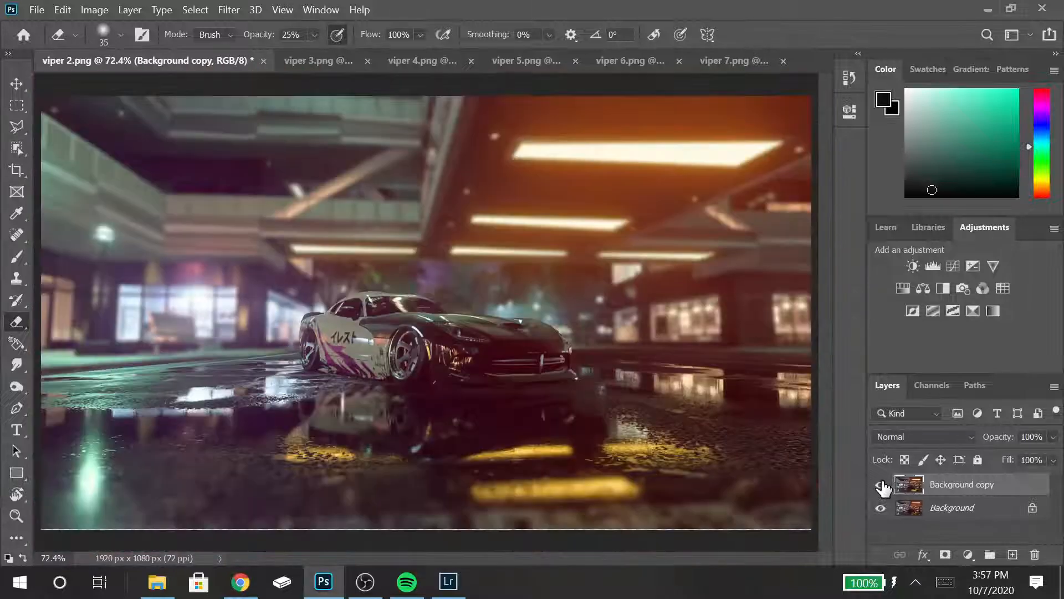
- Activate the Move tool, then switch to Lightroom Classic and close it
left_click(20, 88)
left_click(437, 587)
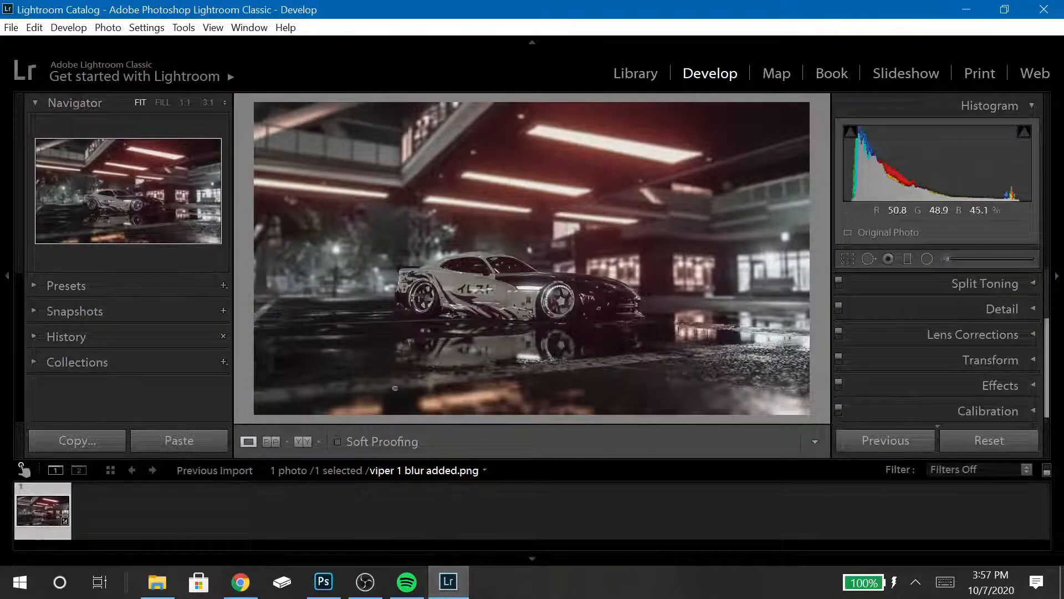
left_click(1043, 10)
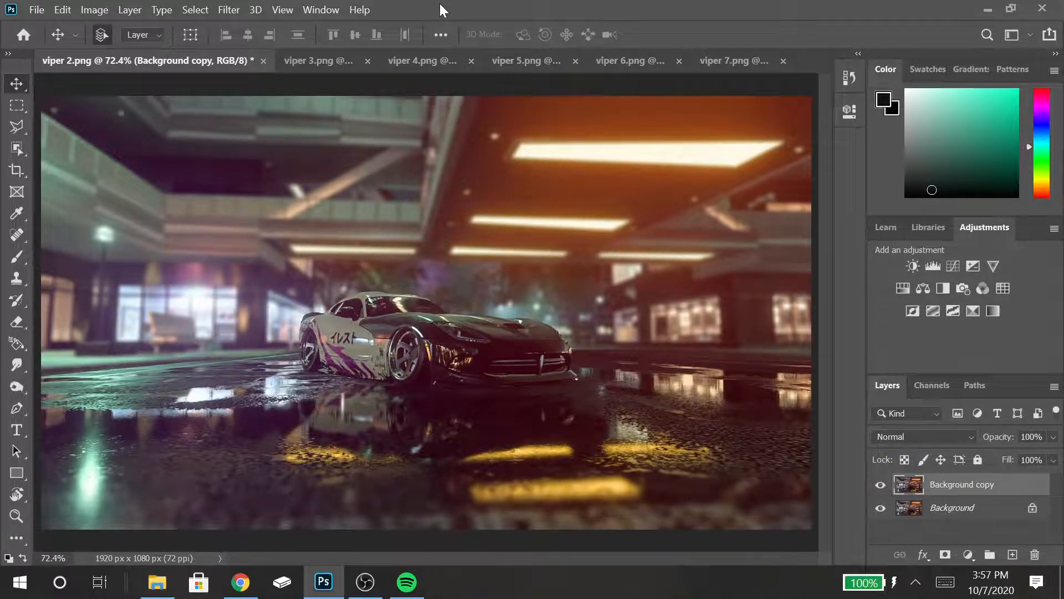
- Start saving the edited viper 2.png, pause the song in Spotify and return to Photoshop
key("ctrl+s")
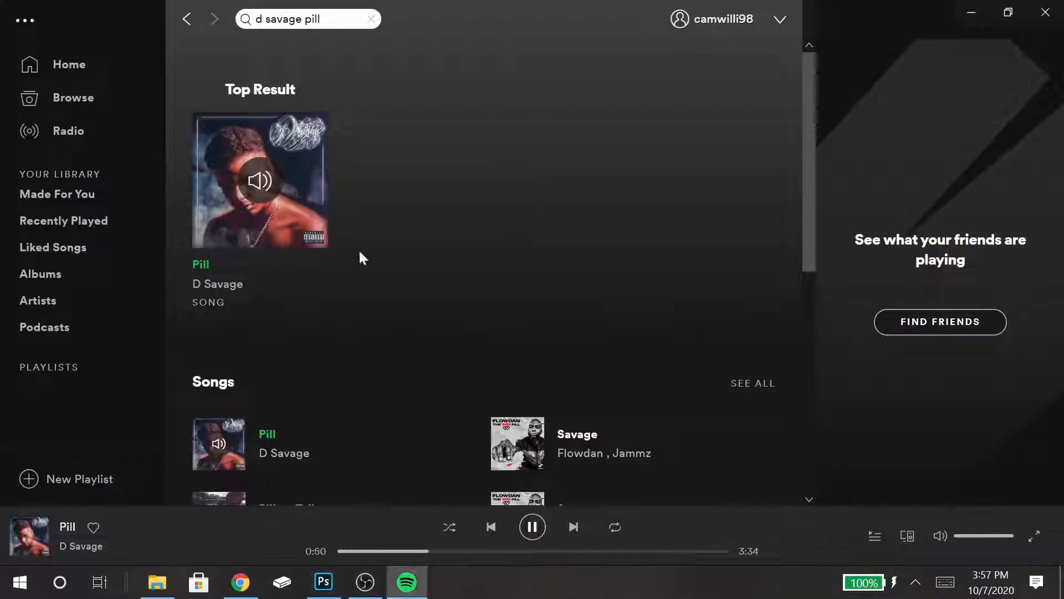
left_click(406, 582)
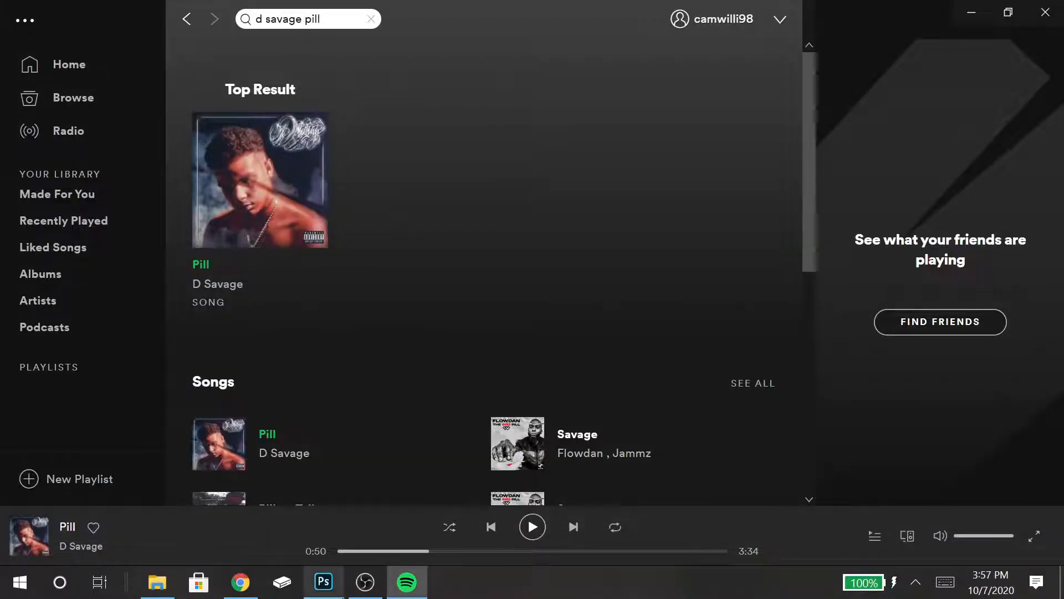
left_click(324, 582)
- Save the image as a PNG in Pictures > Photoshop files > finished pics with the smallest file size option
left_click(205, 395)
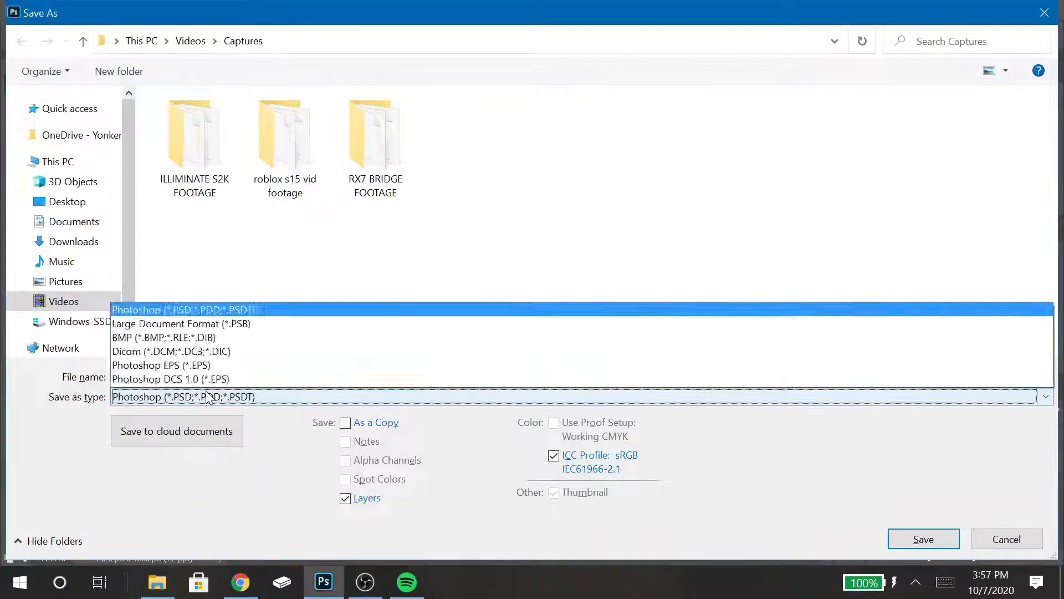
left_click(138, 324)
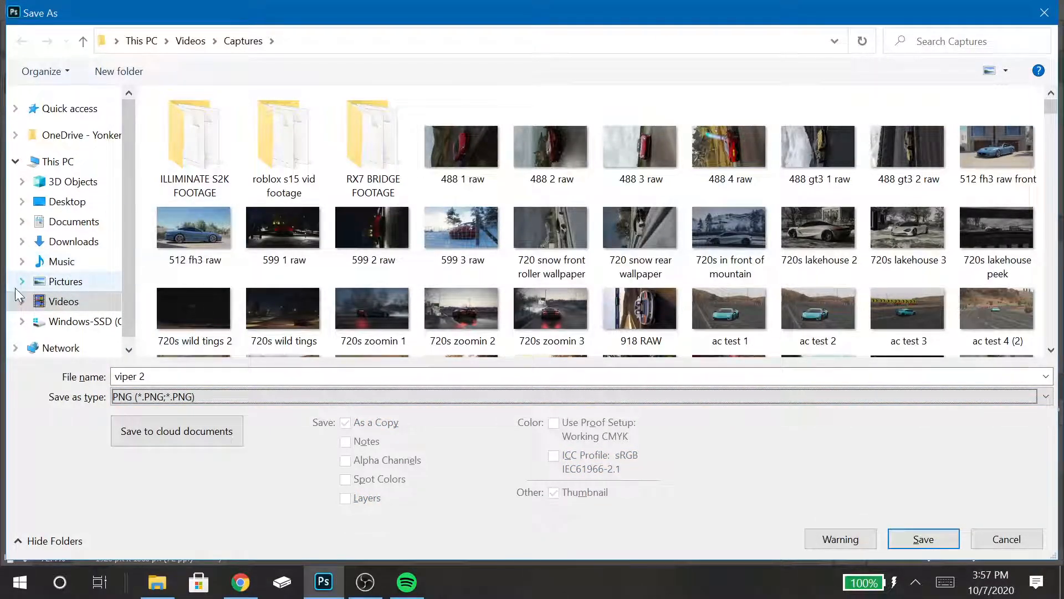
left_click(45, 281)
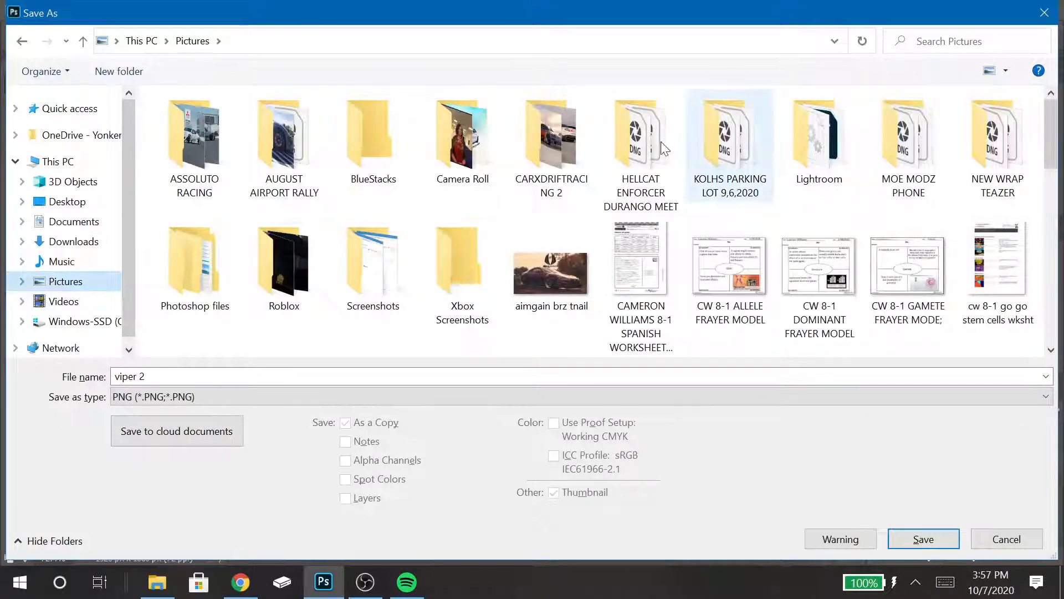
double_click(189, 265)
double_click(200, 158)
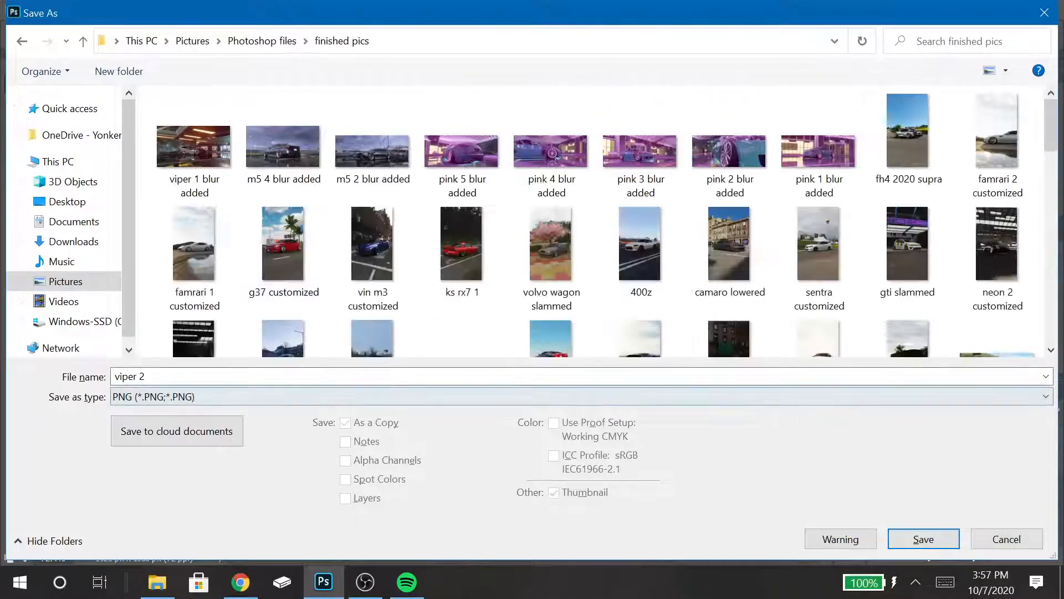
left_click(906, 546)
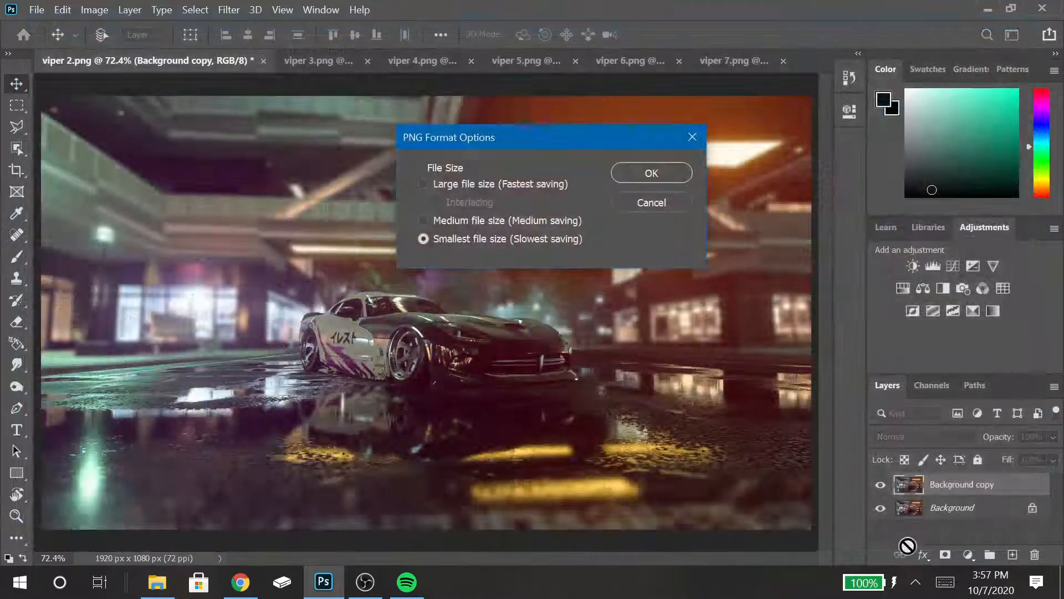
left_click(636, 171)
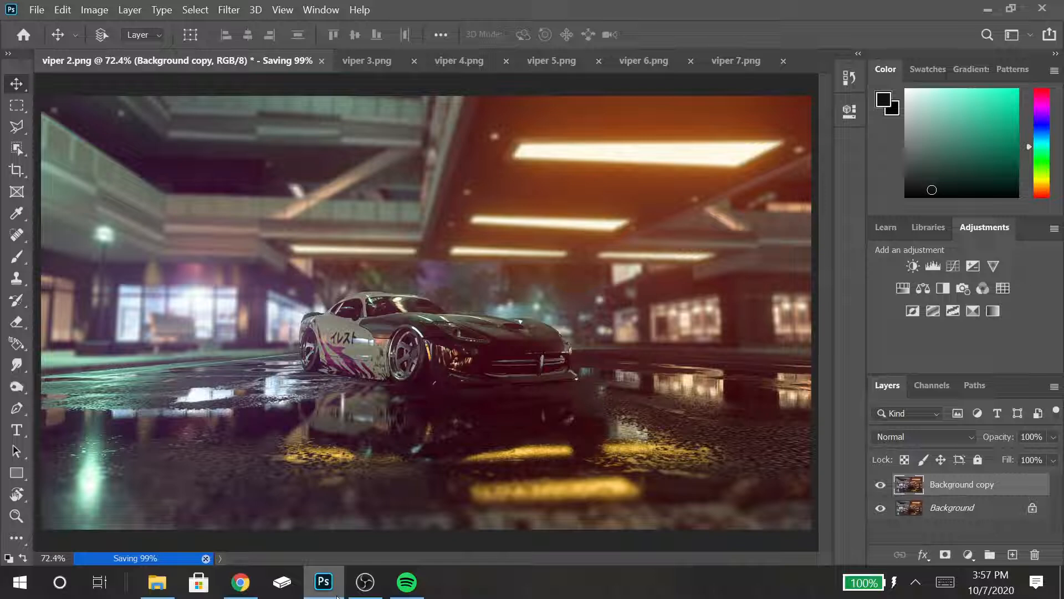
- Switch to Spotify, search for "haarper", play Eeny Meeny Miney Mo from the artist page and return to Photoshop
left_click(408, 586)
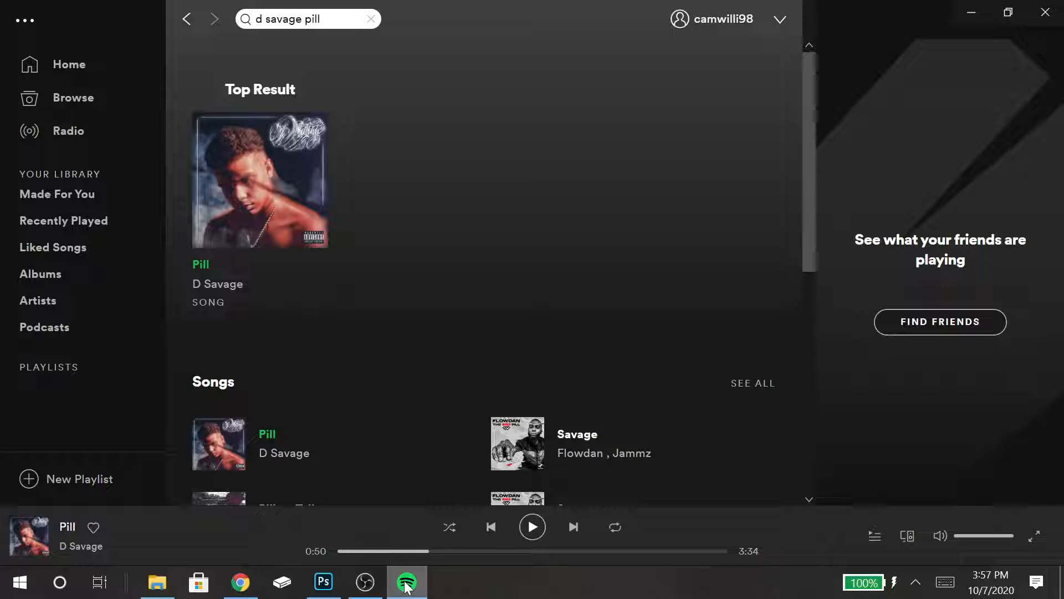
left_click(407, 583)
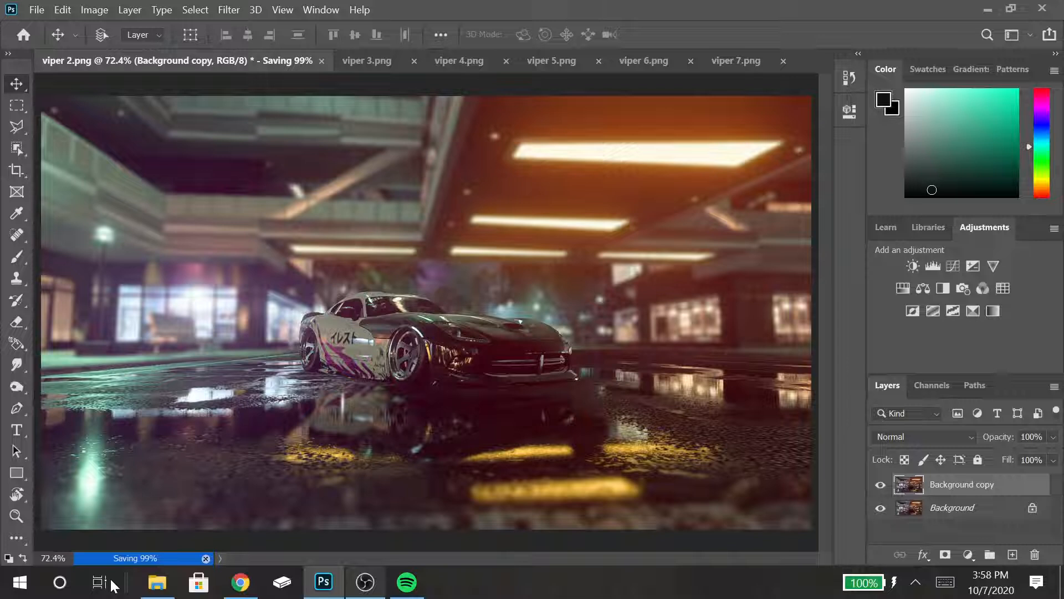
key("alt+Tab")
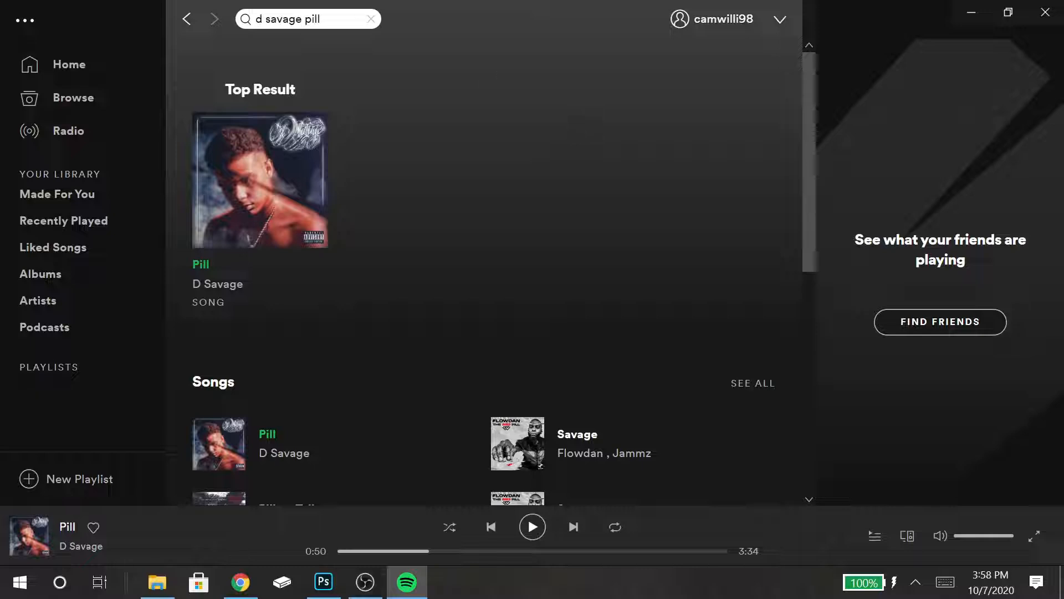
left_click(371, 19)
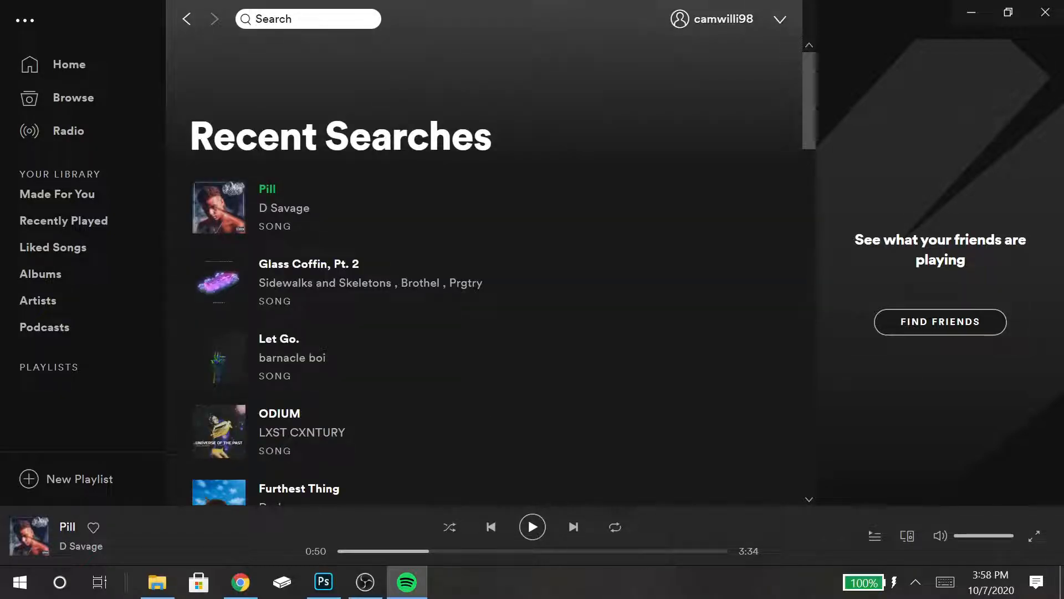
type("haarper")
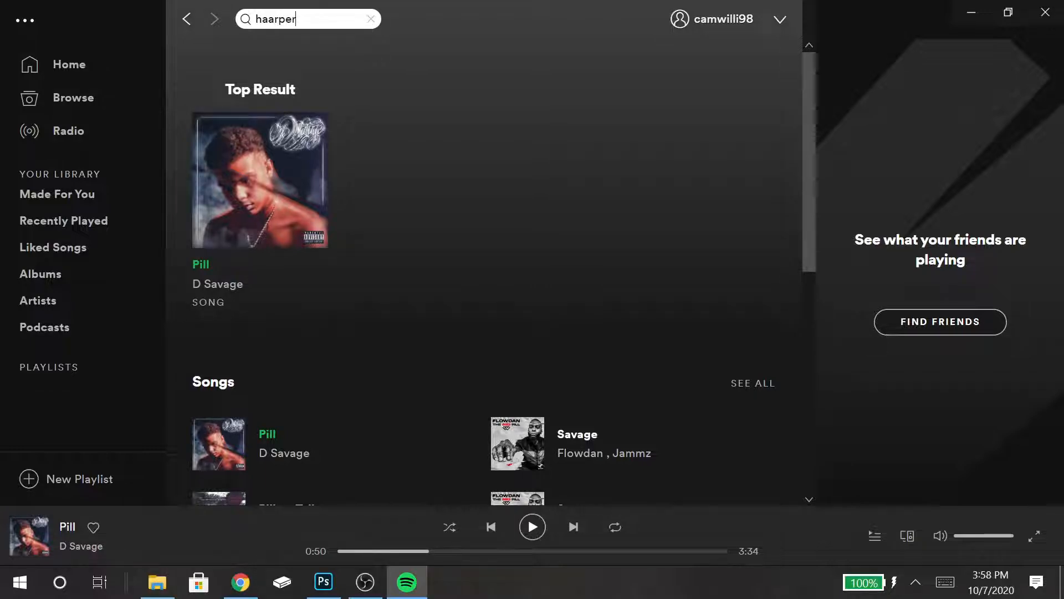
left_click(264, 265)
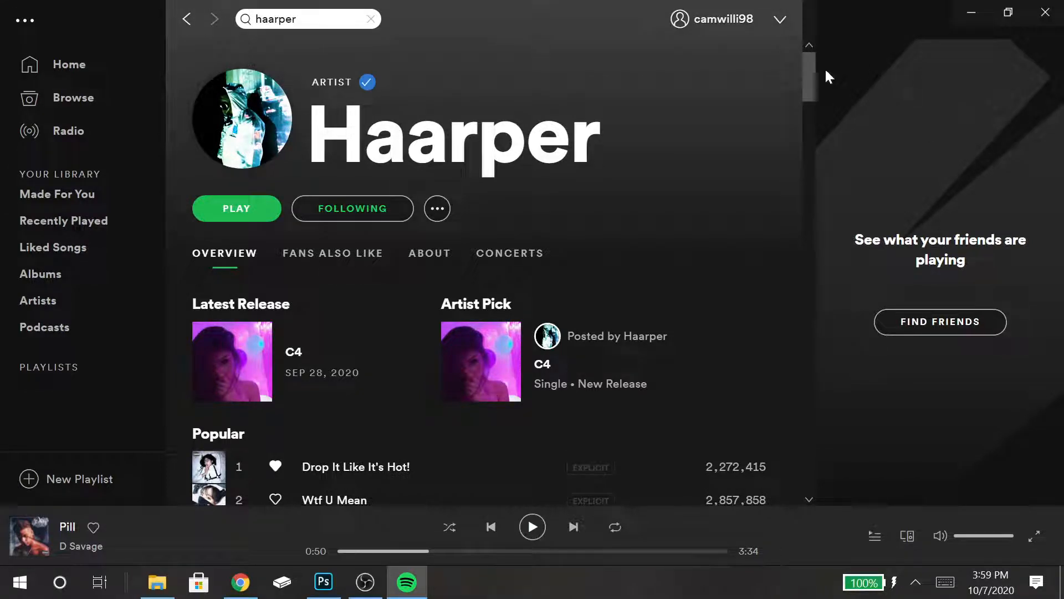
left_click_drag(809, 70, 804, 132)
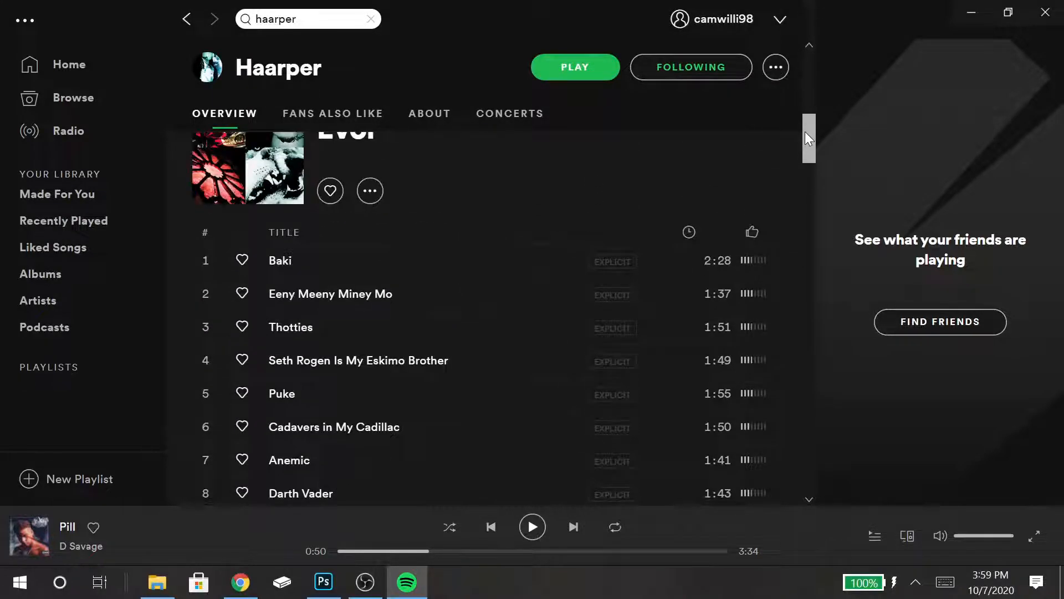
left_click(209, 294)
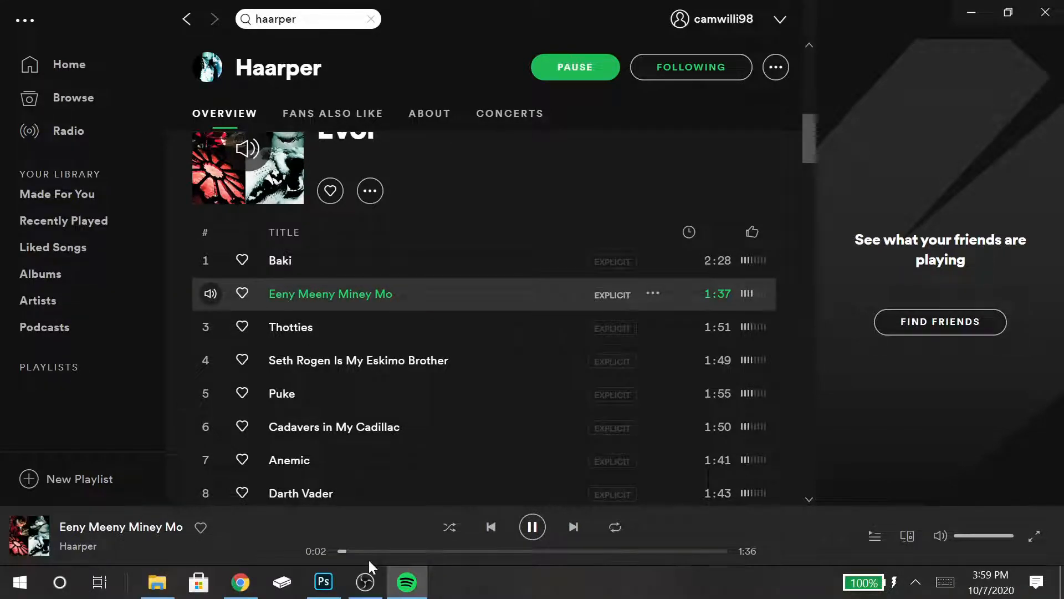
left_click(341, 583)
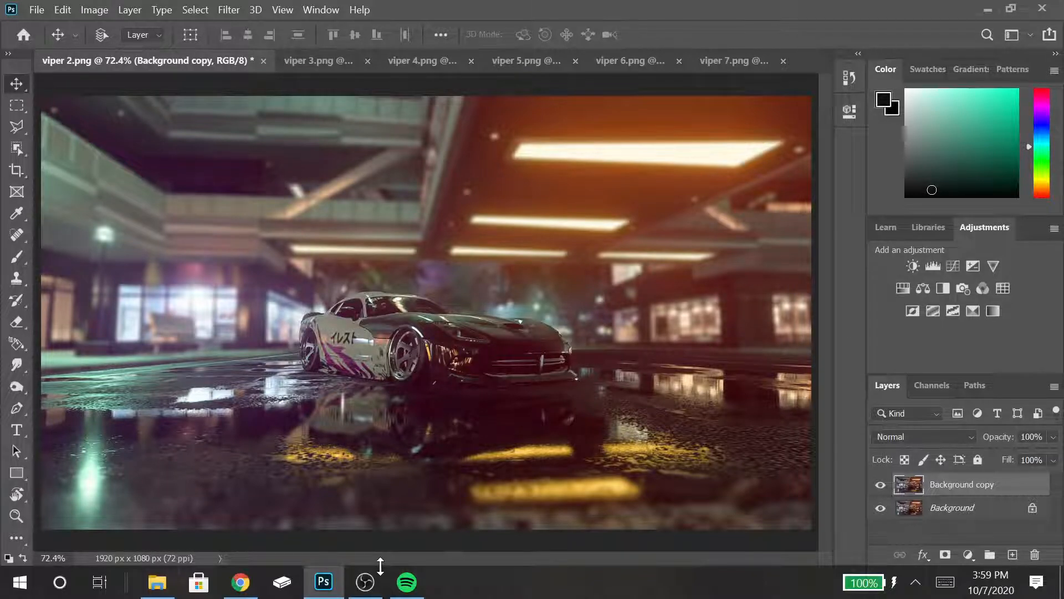
- Switch to Spotify and search for "cold sun by chvrn", then retry with the shortened query "cold sun by ch"
left_click(407, 582)
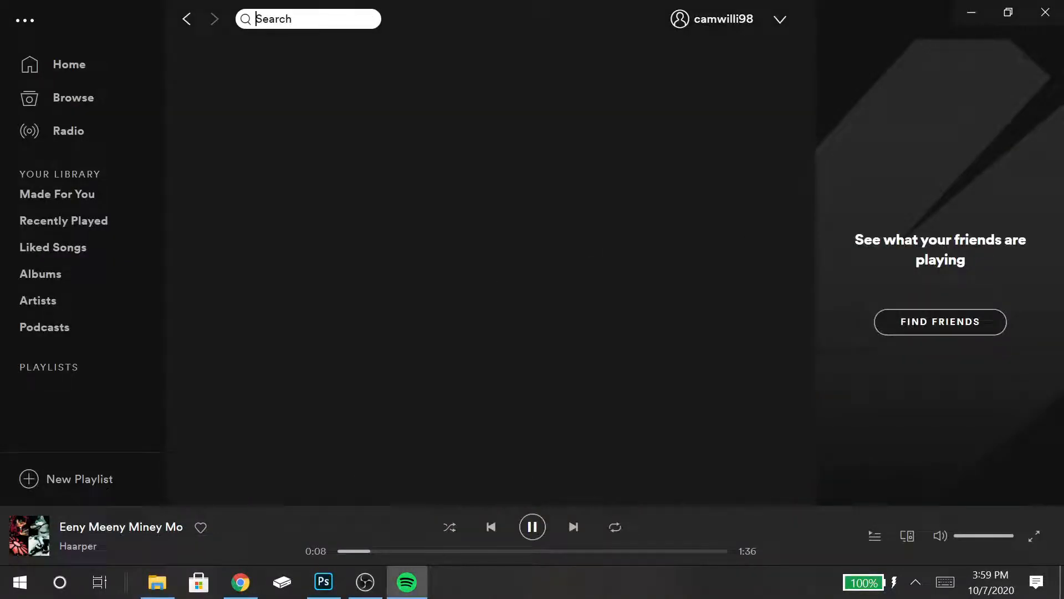
type("cold sun by")
key("BackSpace")
type("y chvrn")
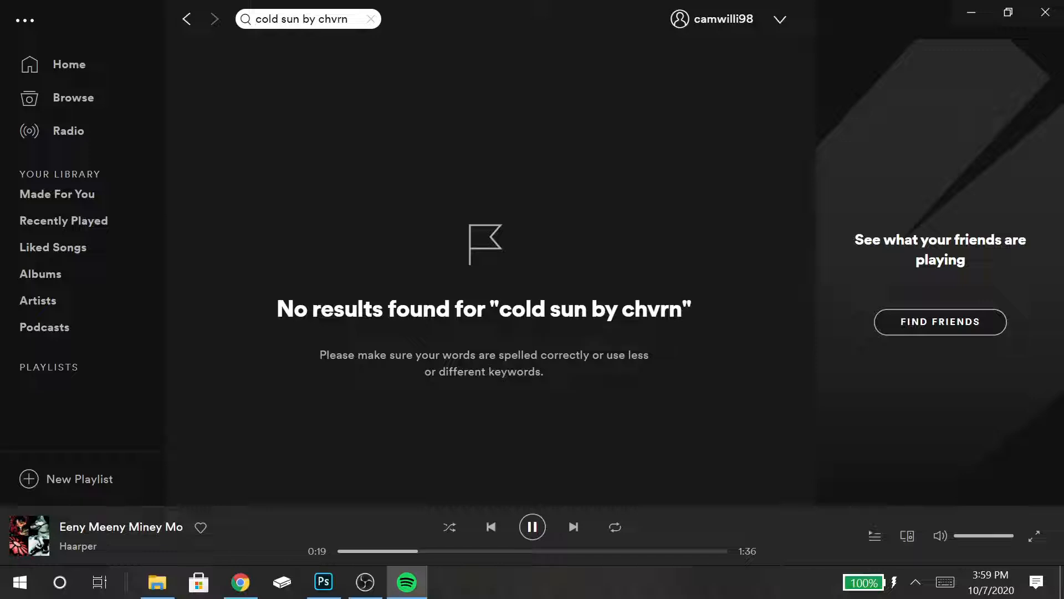
key("BackSpace")
key("BackSpace")
key("BackSpace")
key("BackSpace")
key("BackSpace")
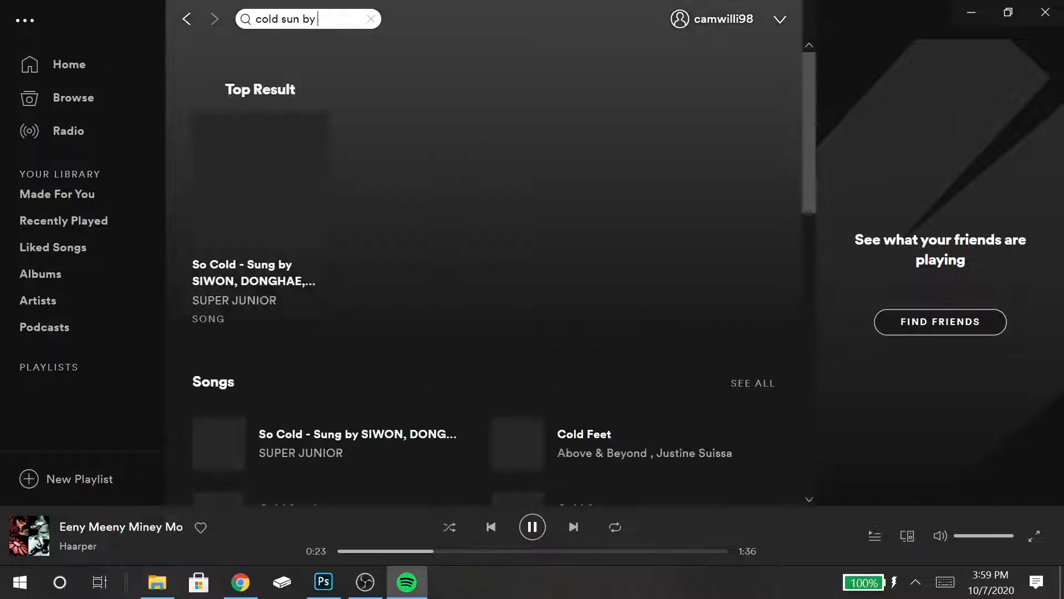
type("ch")
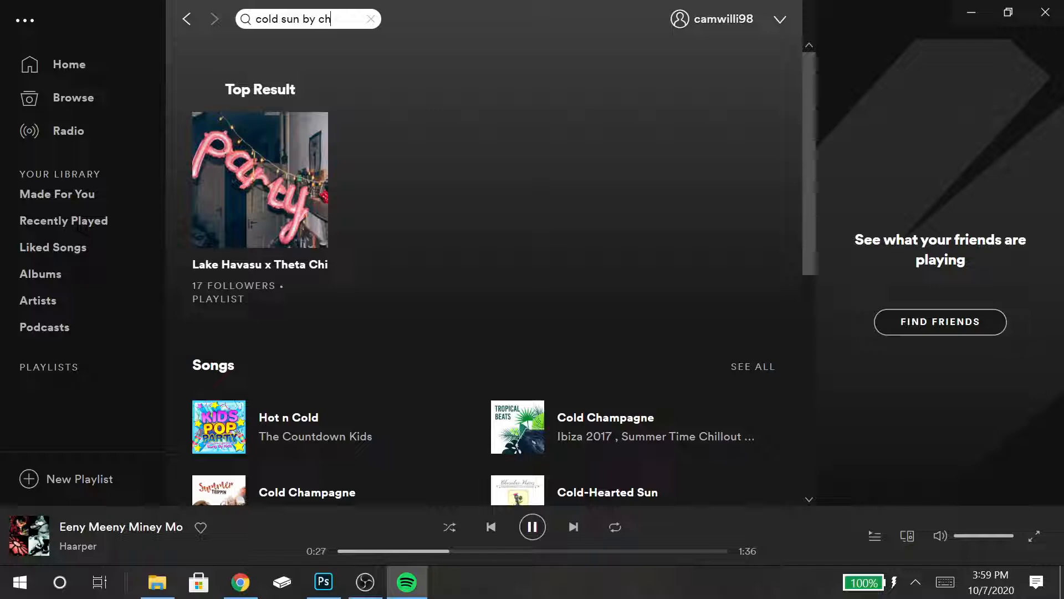
- Replace the Spotify search with "skeler"
key("ctrl+a")
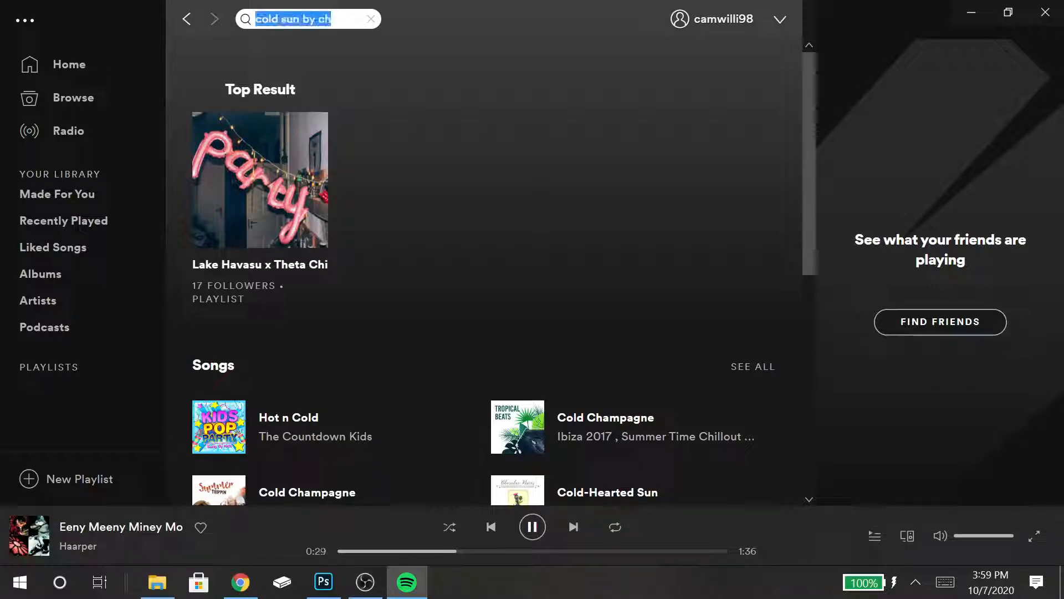
type("skeler")
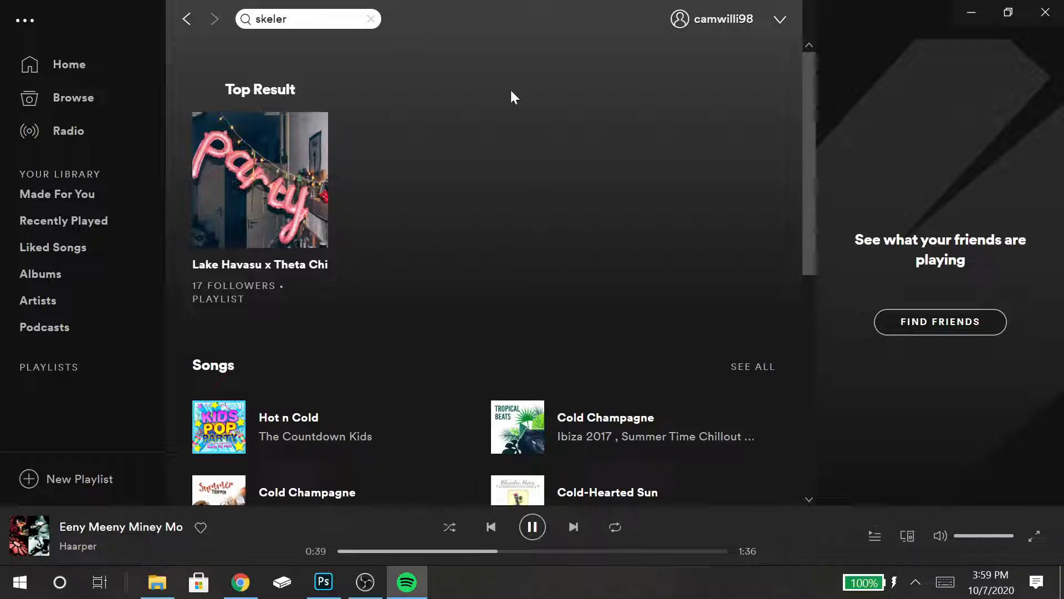
key("ctrl+a")
key("BackSpace")
type("skeler")
- Check the live chat in YouTube Studio and the streaming status in OBS, and return to Photoshop
left_click(240, 582)
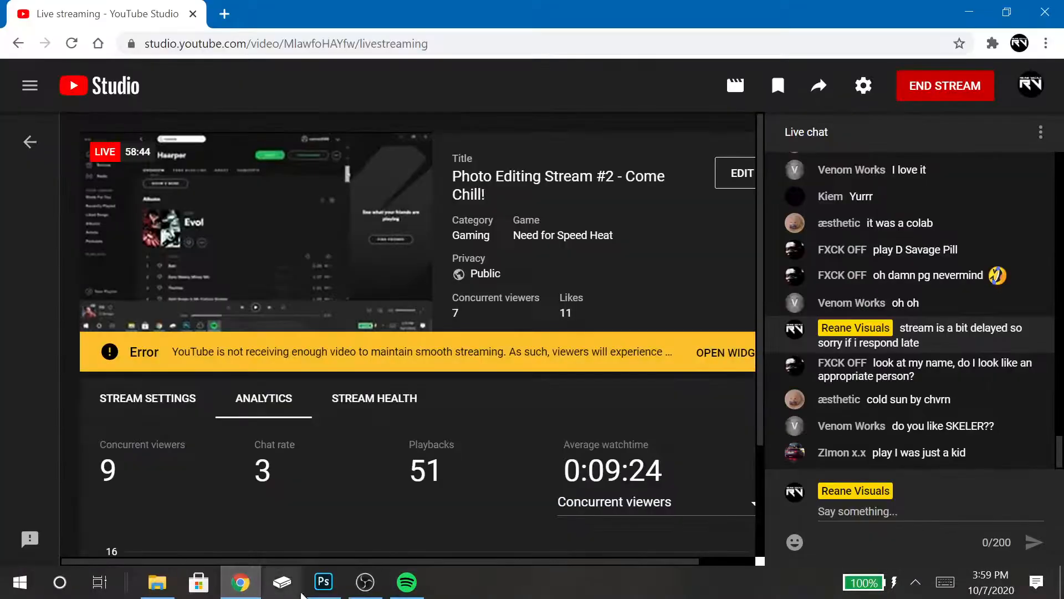
left_click(360, 592)
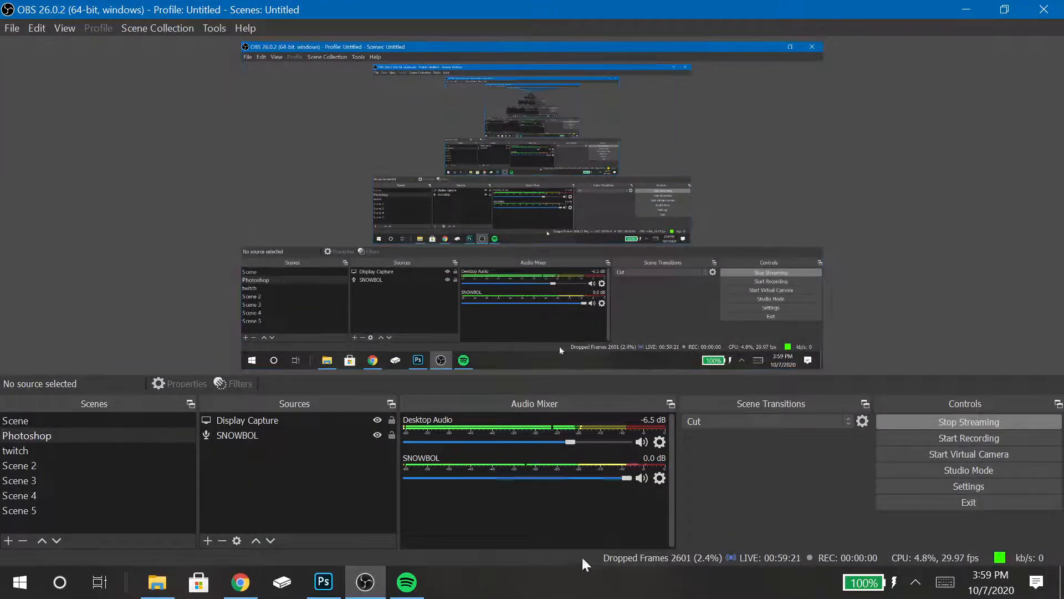
left_click(324, 582)
left_click(365, 582)
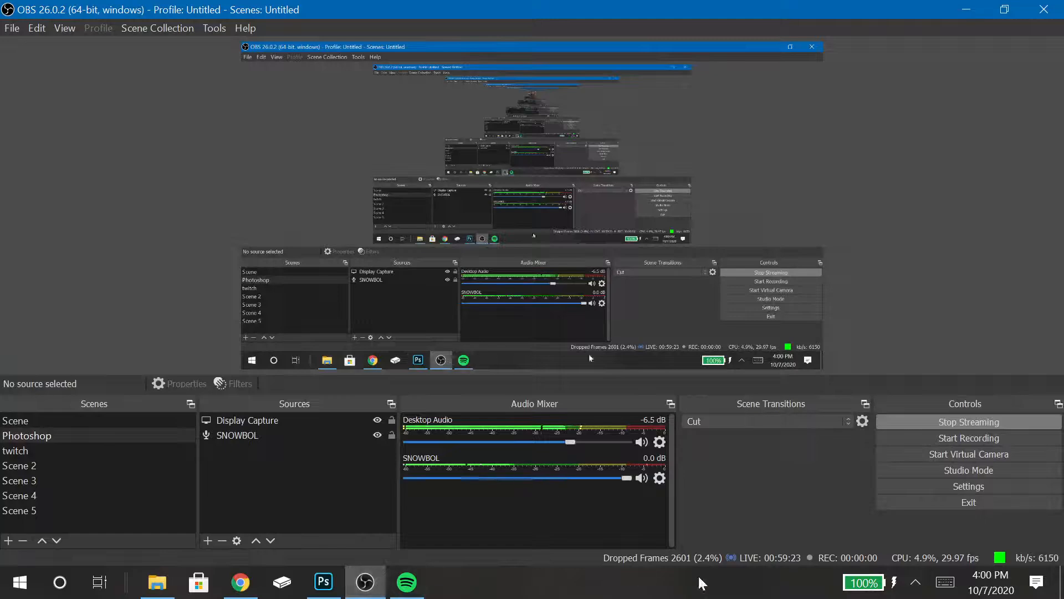
left_click(327, 582)
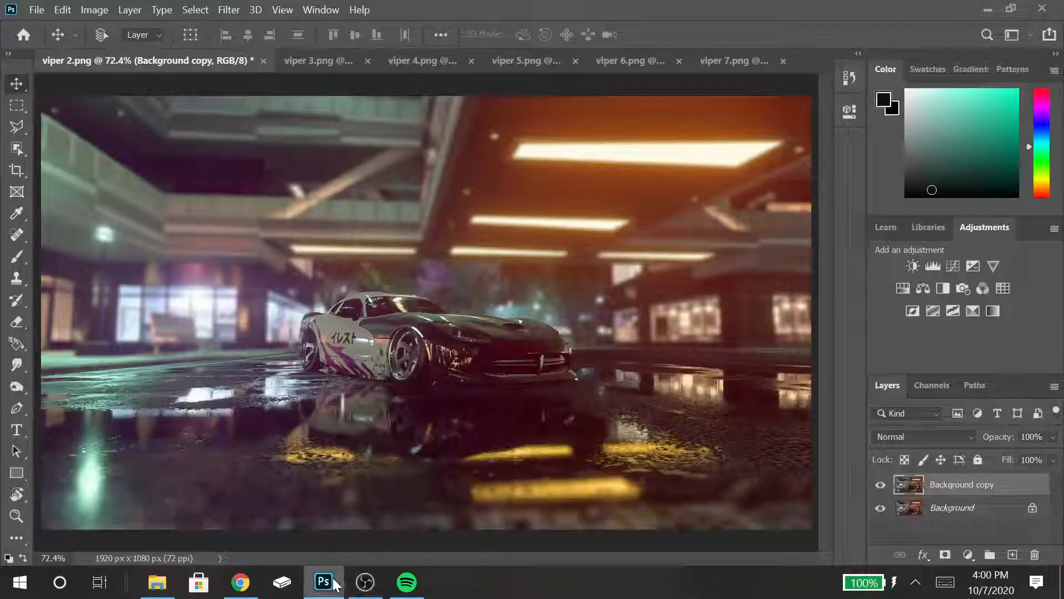
- Search the Windows apps for "ligh" and launch Lightroom Classic
left_click(19, 581)
type("ligh")
key("Return")
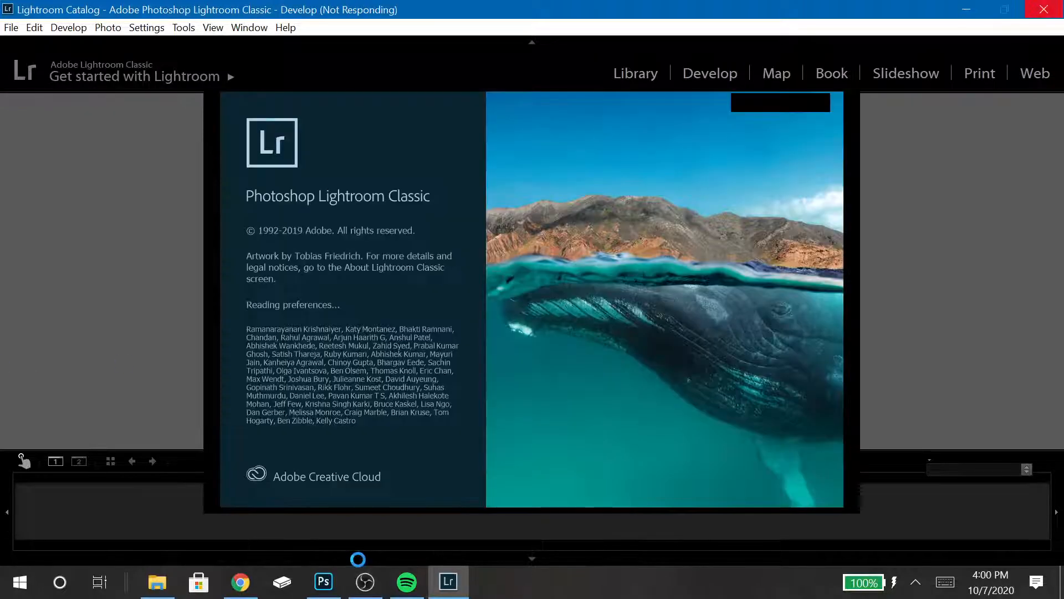
- Mute the SNOWBOL microphone in OBS while Lightroom loads, and unmute it once Lightroom is open
left_click(364, 582)
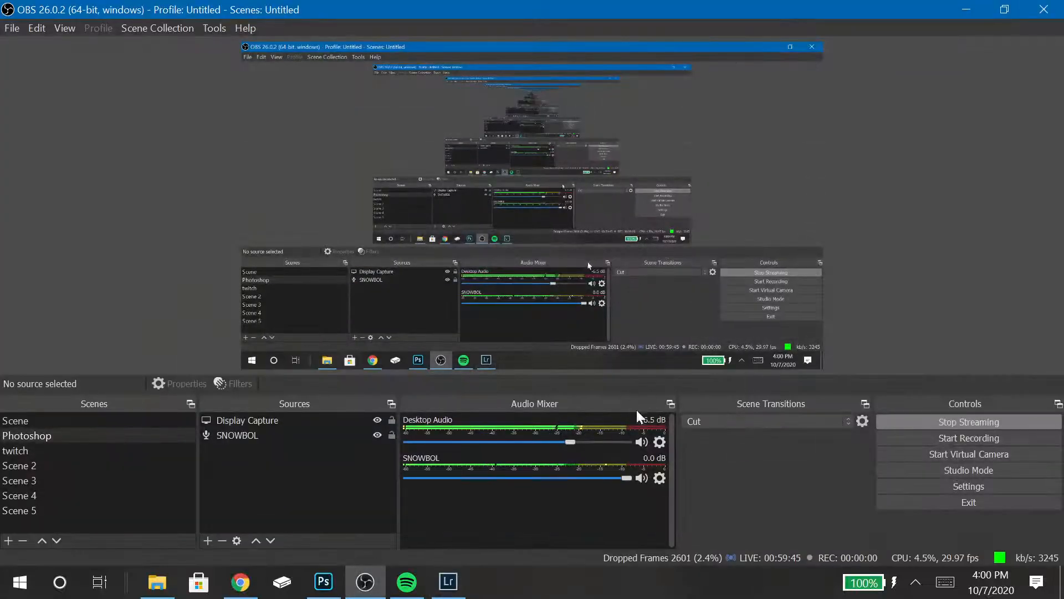
left_click(643, 442)
left_click(643, 478)
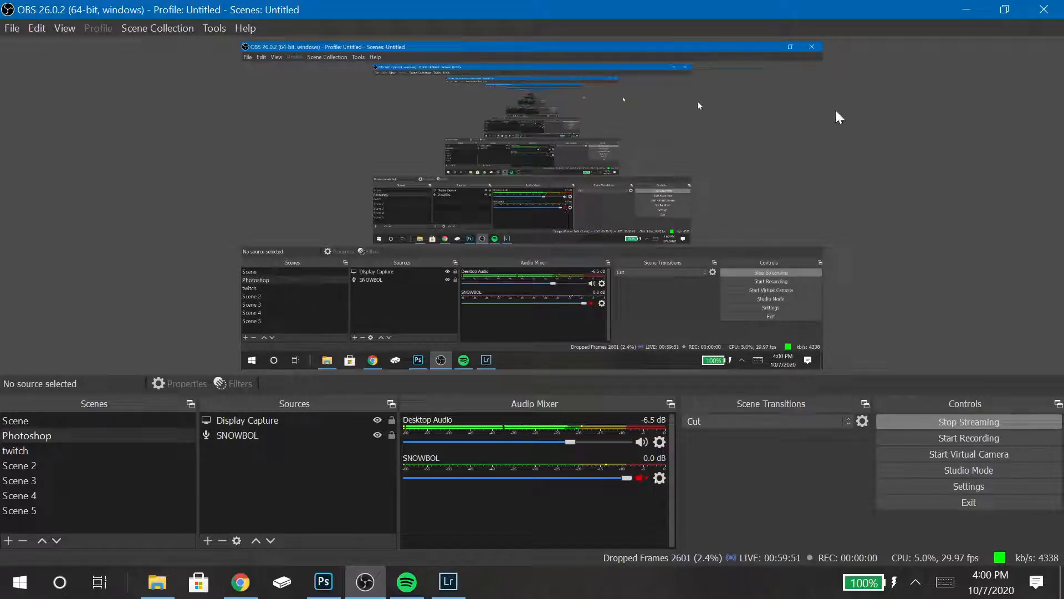
left_click(966, 9)
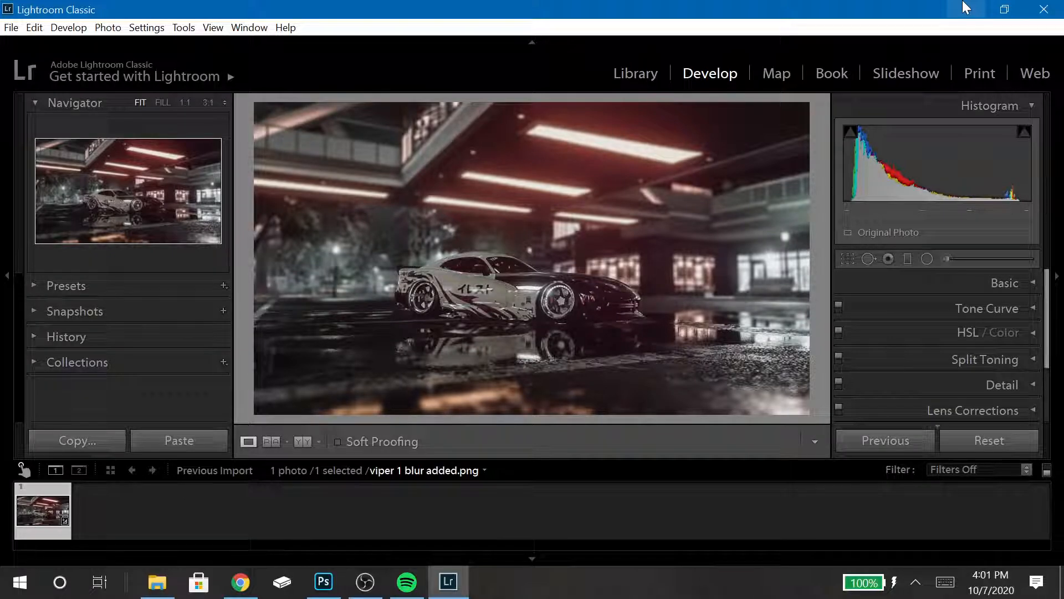
left_click(385, 592)
left_click(642, 478)
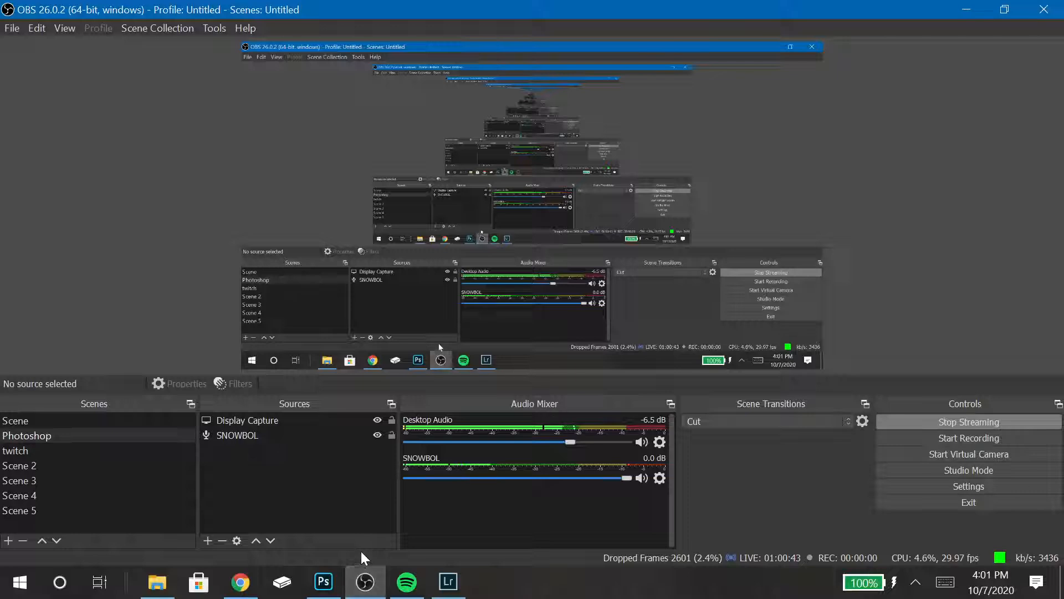
- Switch to Spotify, try the search "skeler n", and search for "skeler" again to open the artist's page
left_click(422, 595)
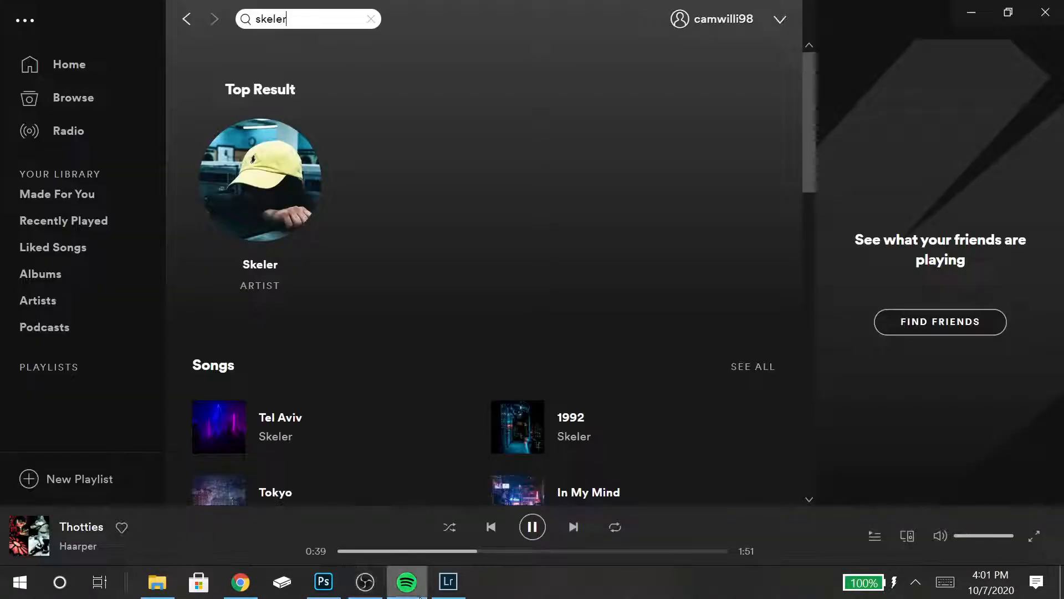
type("n")
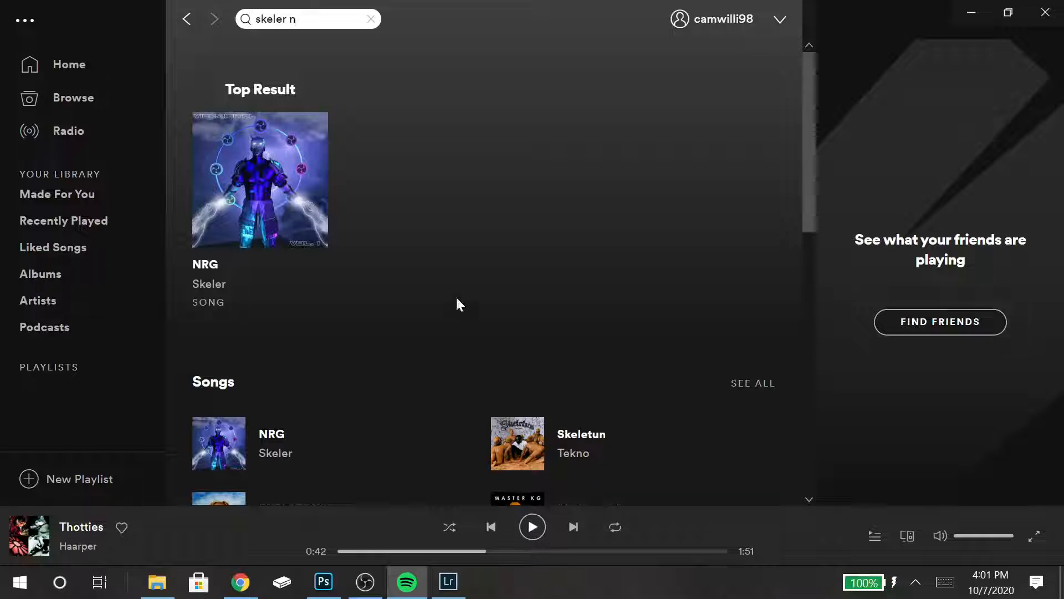
left_click(371, 19)
type("skeler")
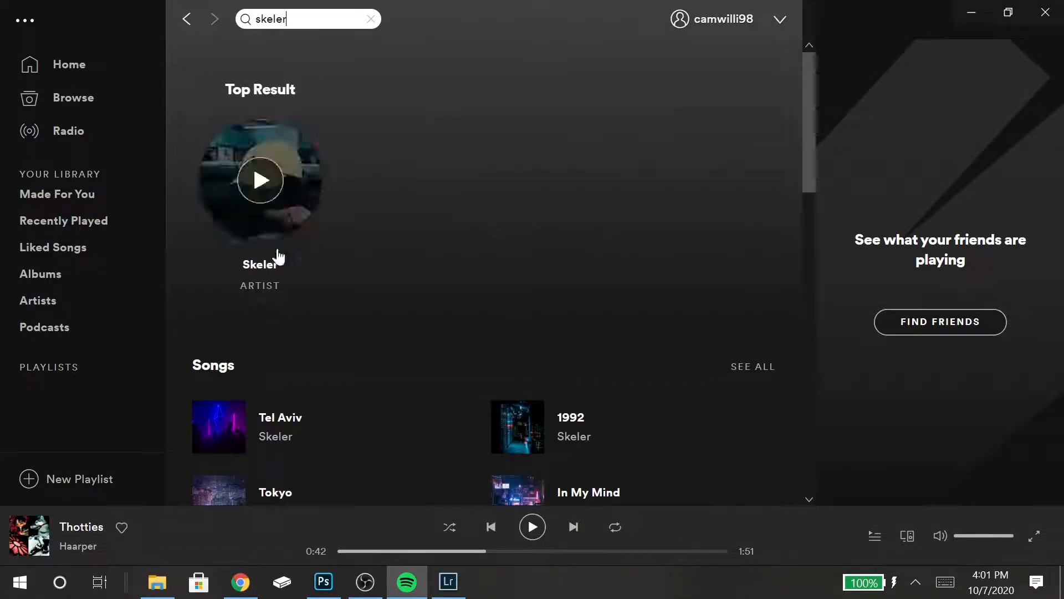
left_click(267, 265)
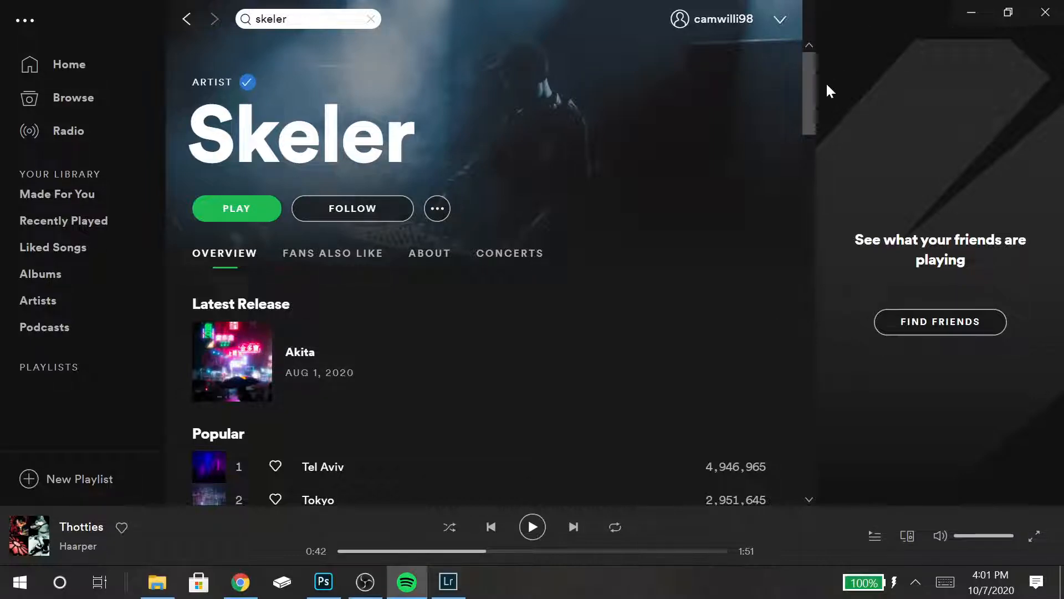
- Play Tokyo from Skeler's popular songs and raise the system volume to 100
left_click_drag(813, 71, 805, 114)
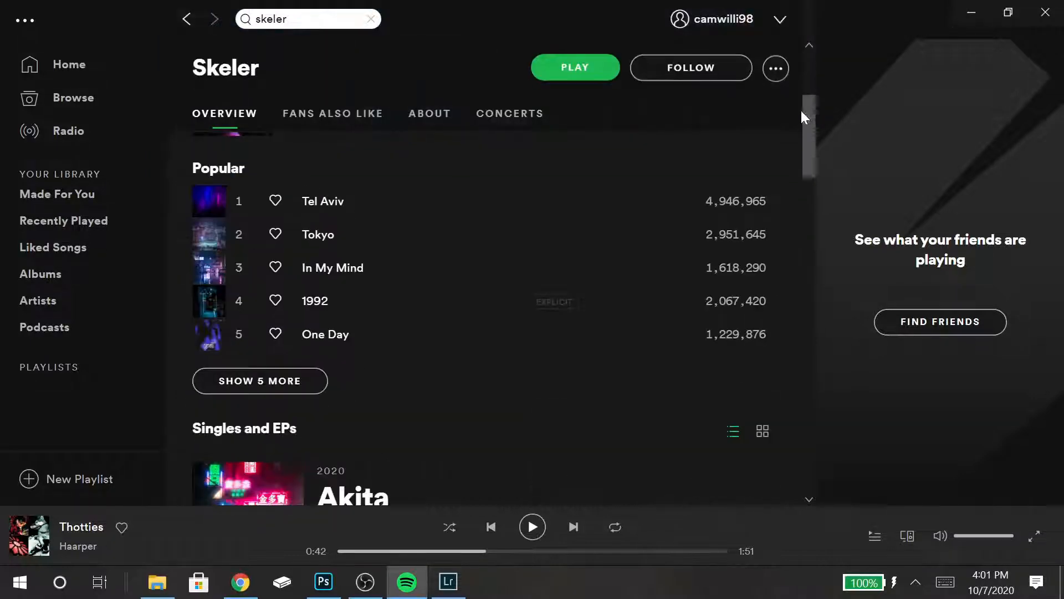
left_click(242, 235)
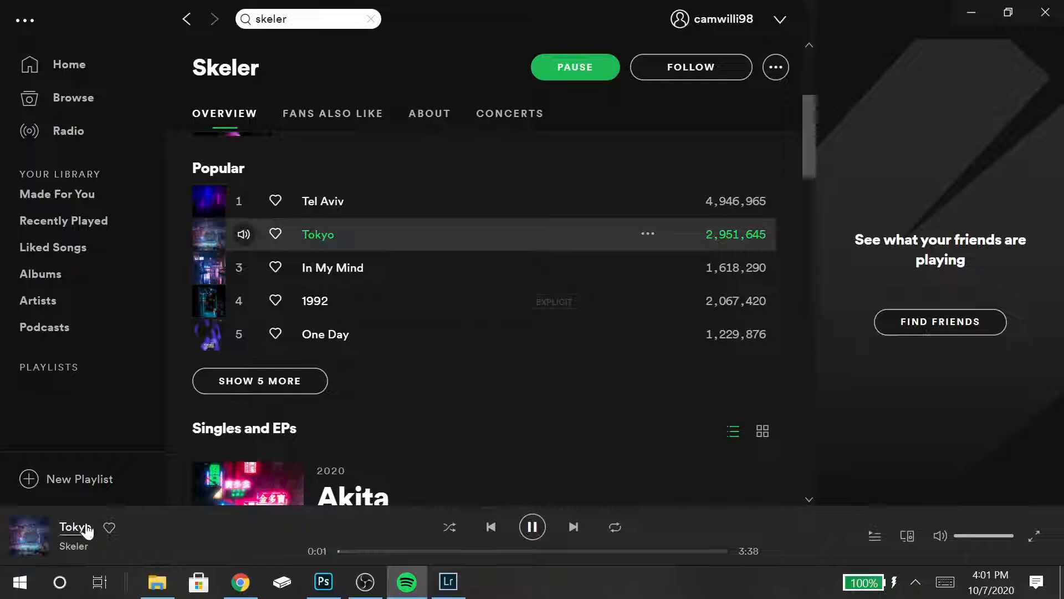
key("XF86AudioRaiseVolume")
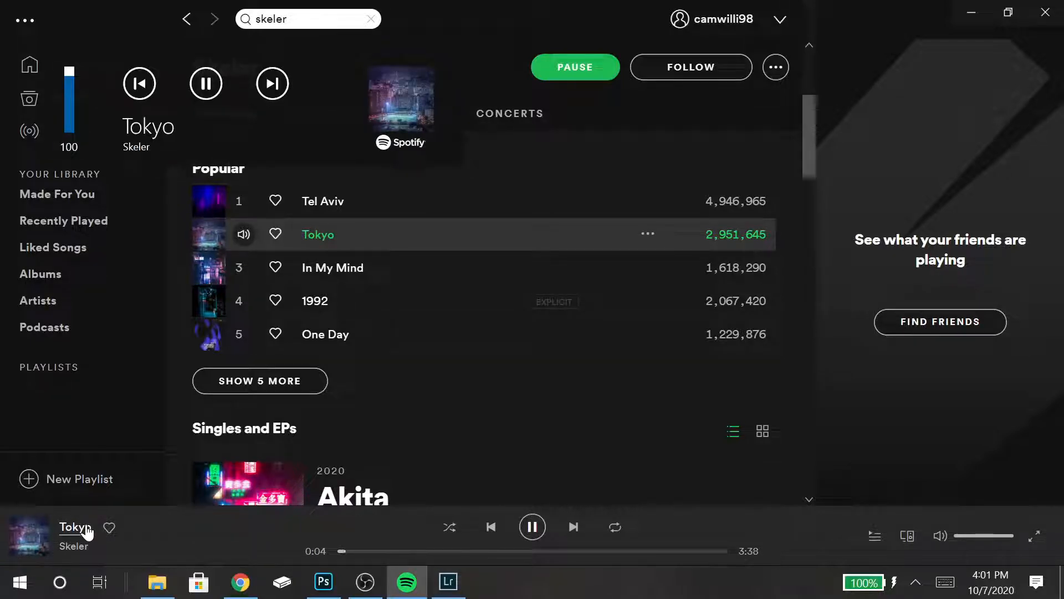
- Return to Lightroom Classic and start a photo import from the Photoshop files\finished pics folder
left_click(449, 581)
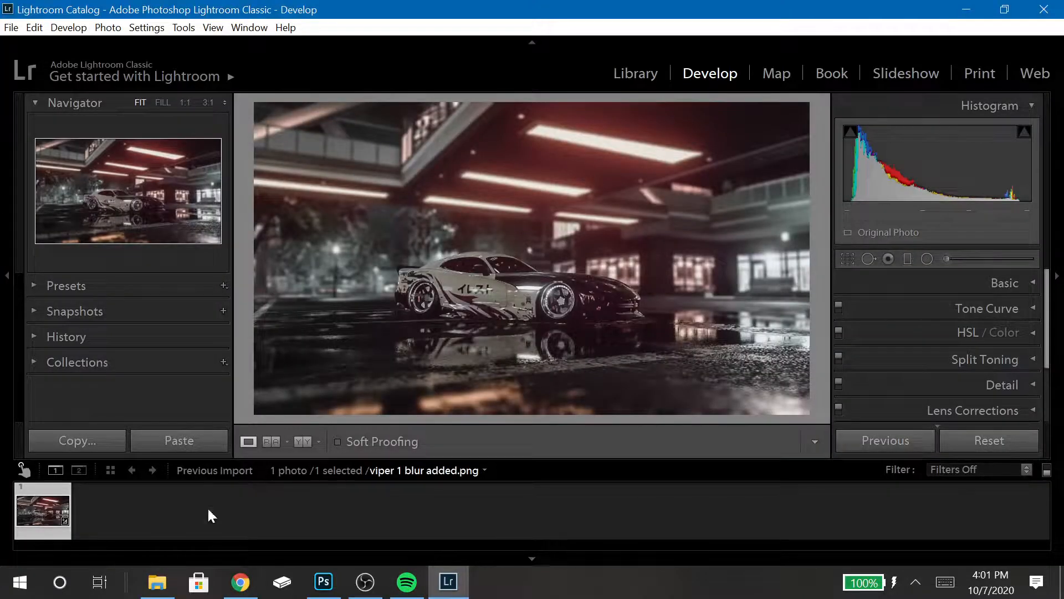
left_click(624, 86)
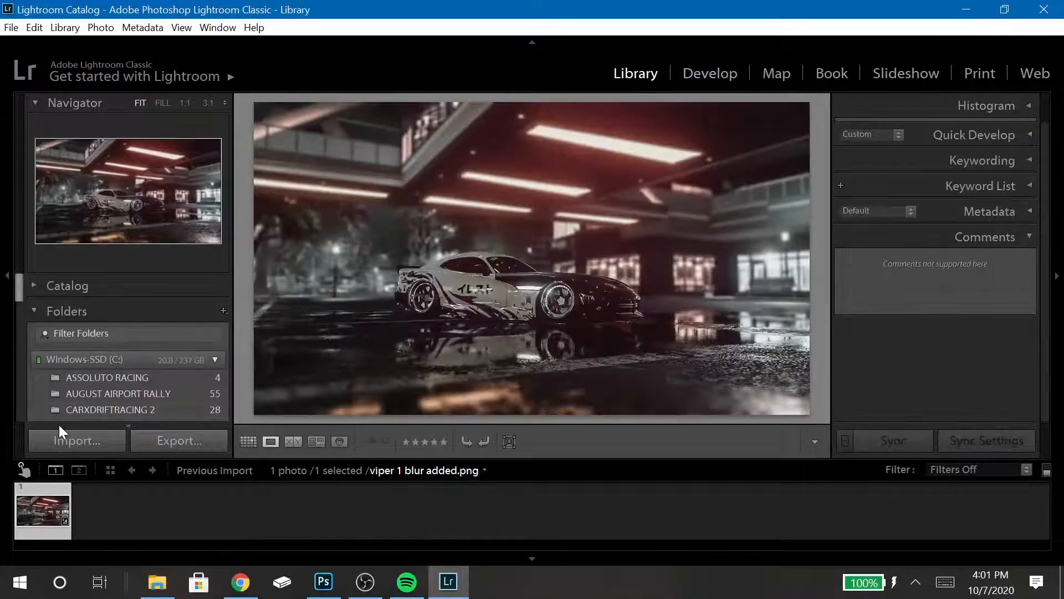
left_click(64, 437)
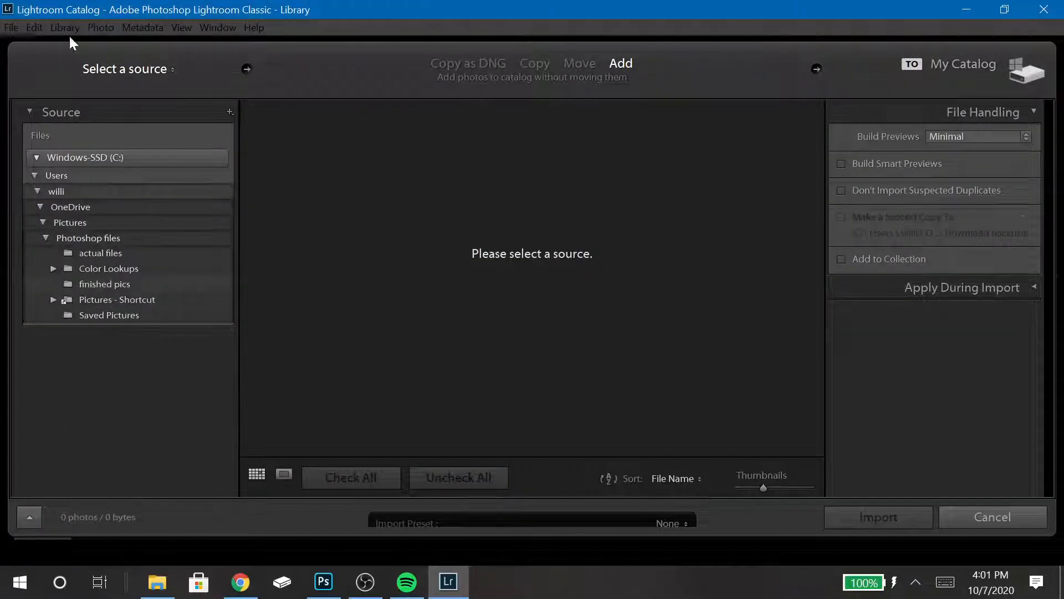
left_click(88, 65)
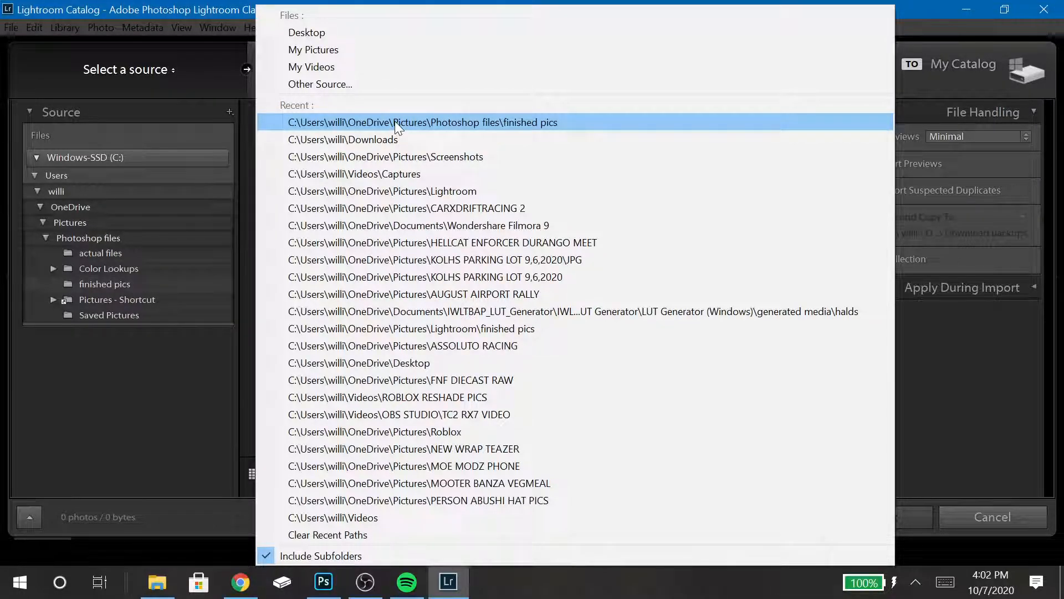
left_click(397, 125)
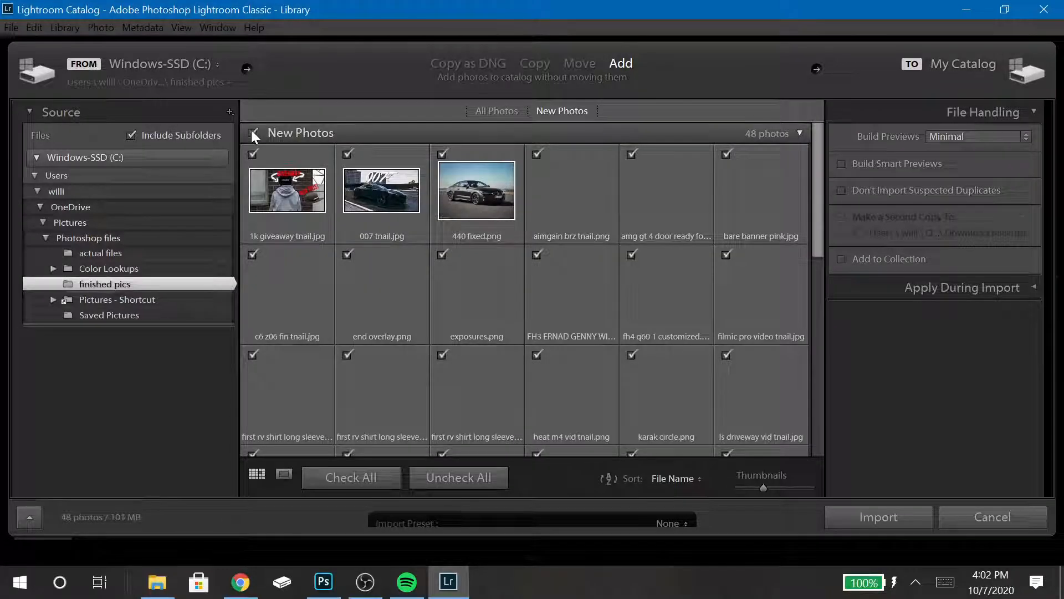
- Exclude all photos from the import except viper 2.png and import it into the catalog
left_click(252, 132)
left_click_drag(821, 170, 815, 411)
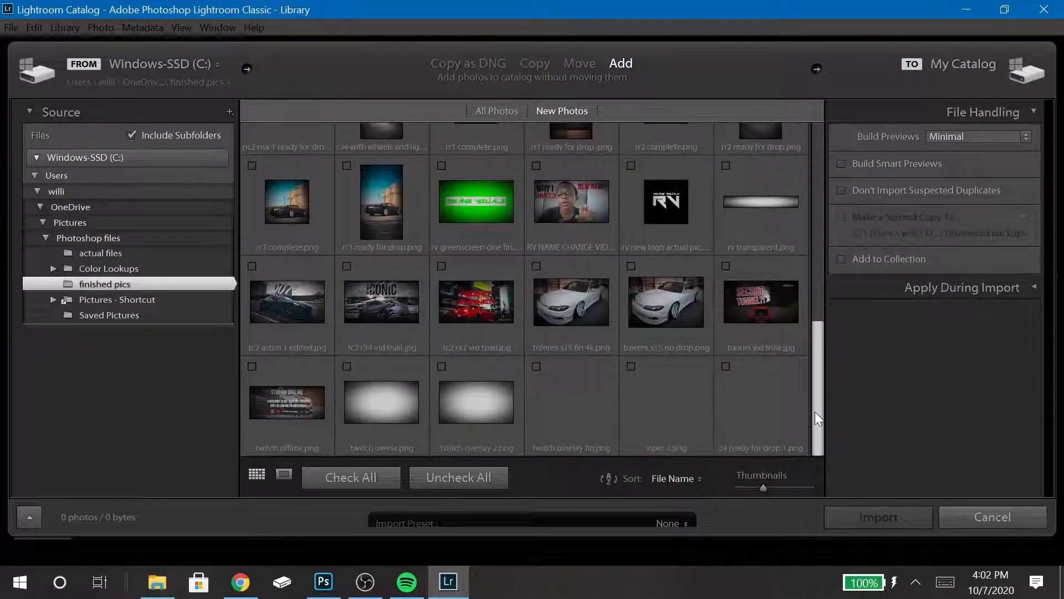
left_click(631, 366)
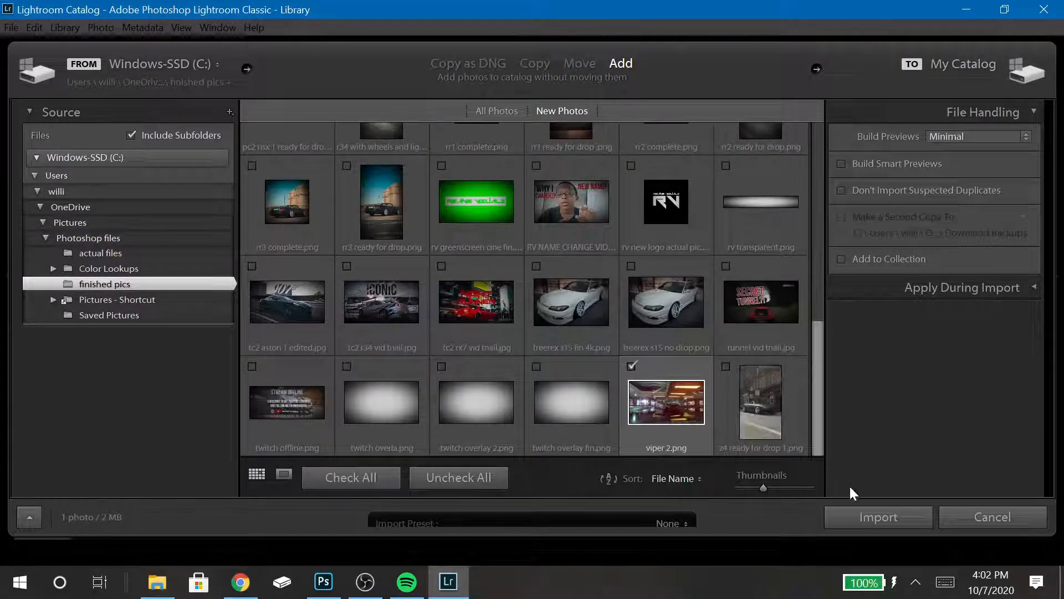
left_click(863, 518)
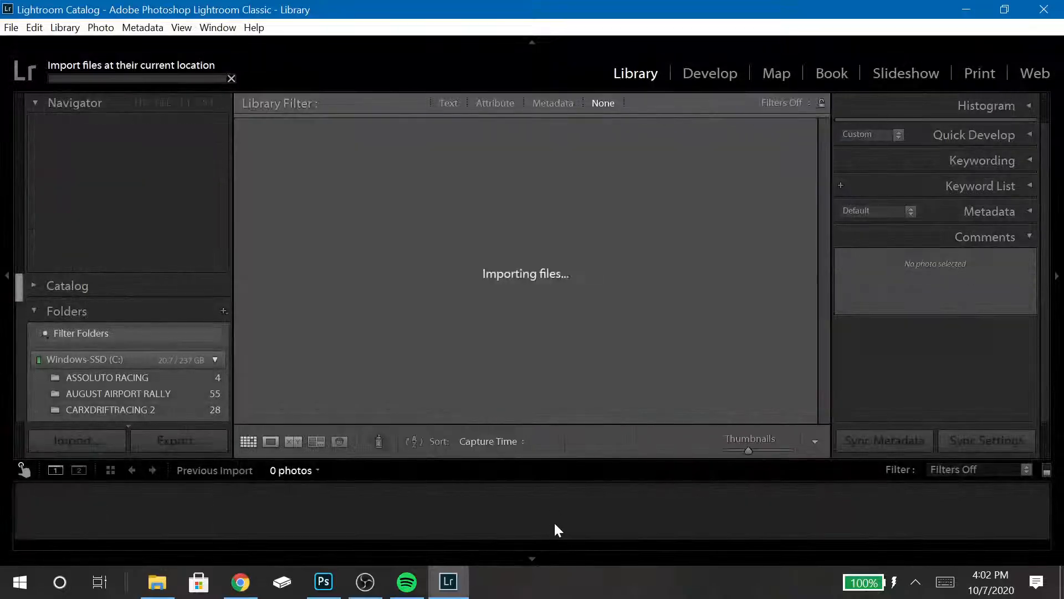
- Show All Photographs in the catalog and open viper 2.png in the Develop module
left_click(298, 470)
left_click(358, 327)
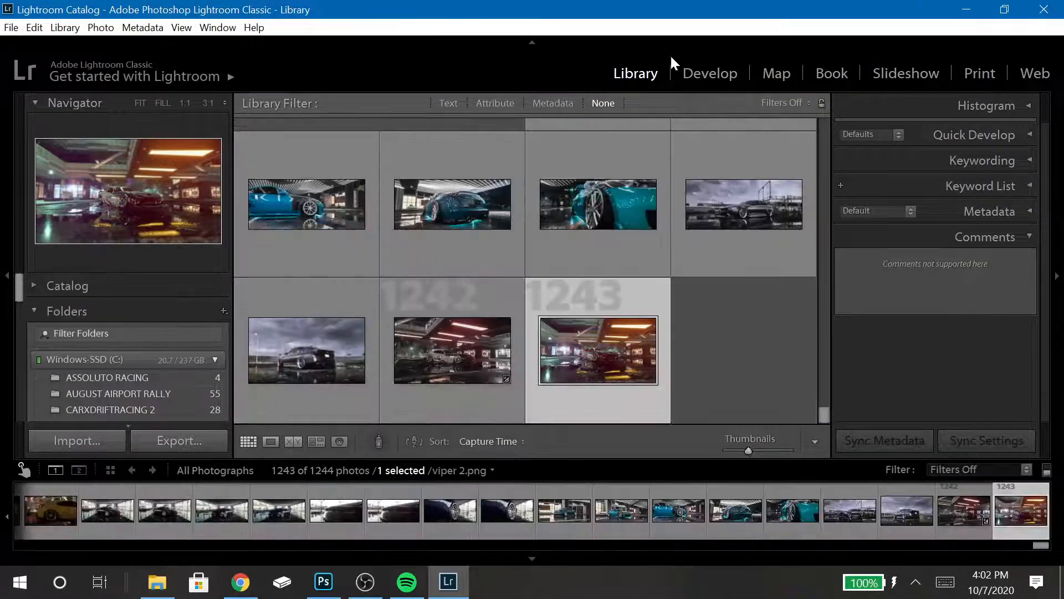
left_click(687, 72)
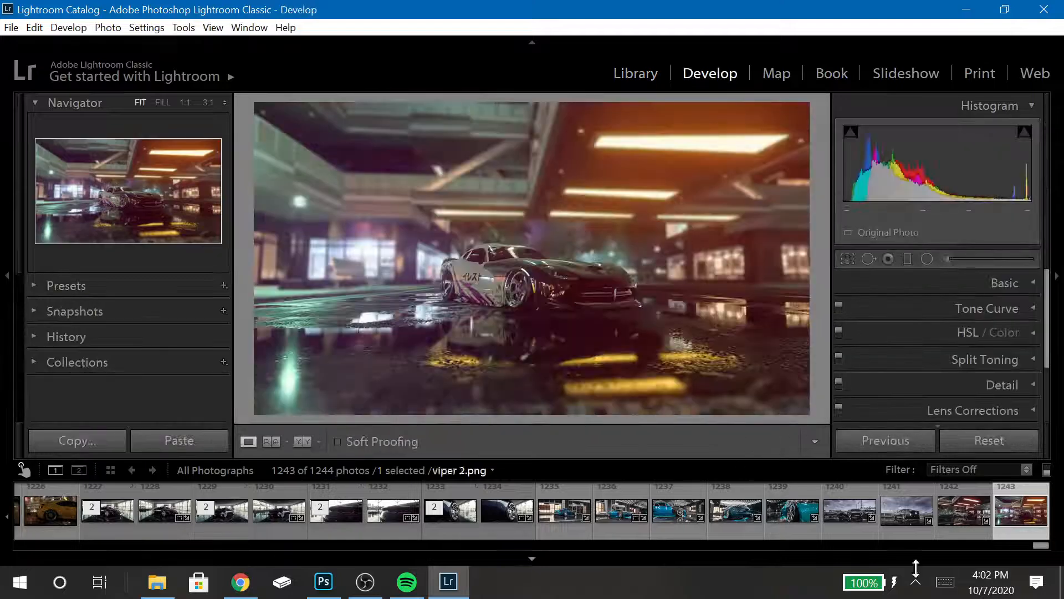
- Draw a graduated filter across the foreground of viper 1 blur added.png and set its exposure to -1.50
left_click(976, 530)
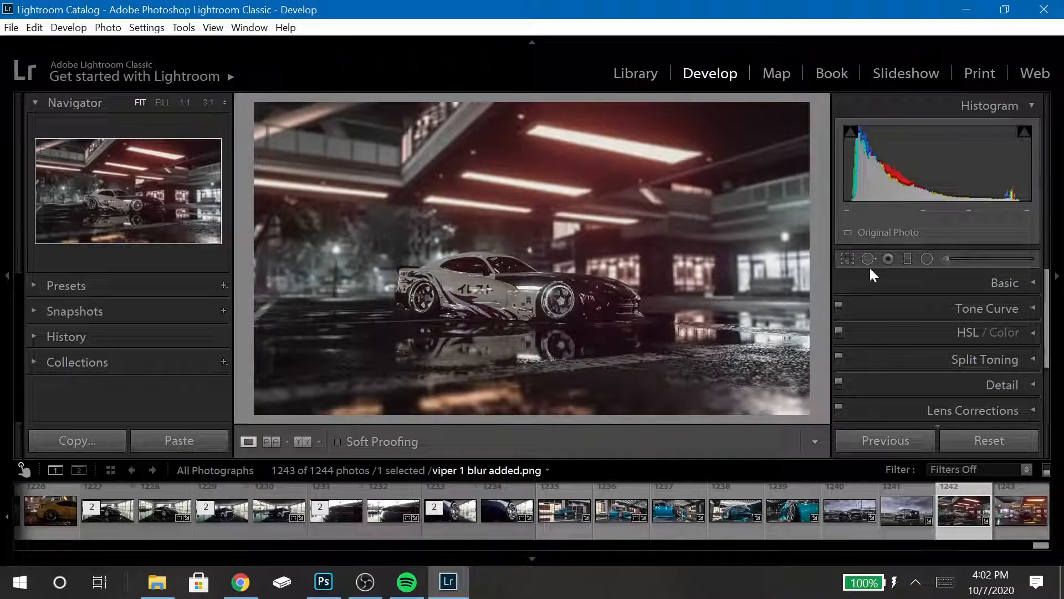
left_click(909, 258)
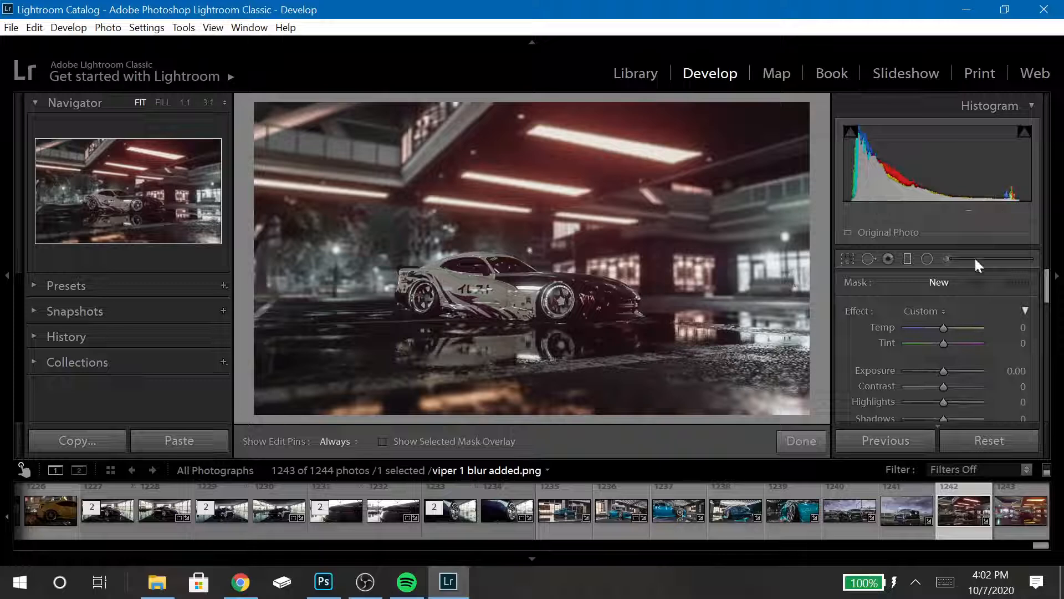
mouse_move(417, 393)
left_mouse_down()
mouse_move(448, 388)
mouse_move(435, 388)
mouse_move(415, 326)
mouse_move(435, 328)
mouse_move(504, 398)
left_mouse_up()
left_click(1014, 370)
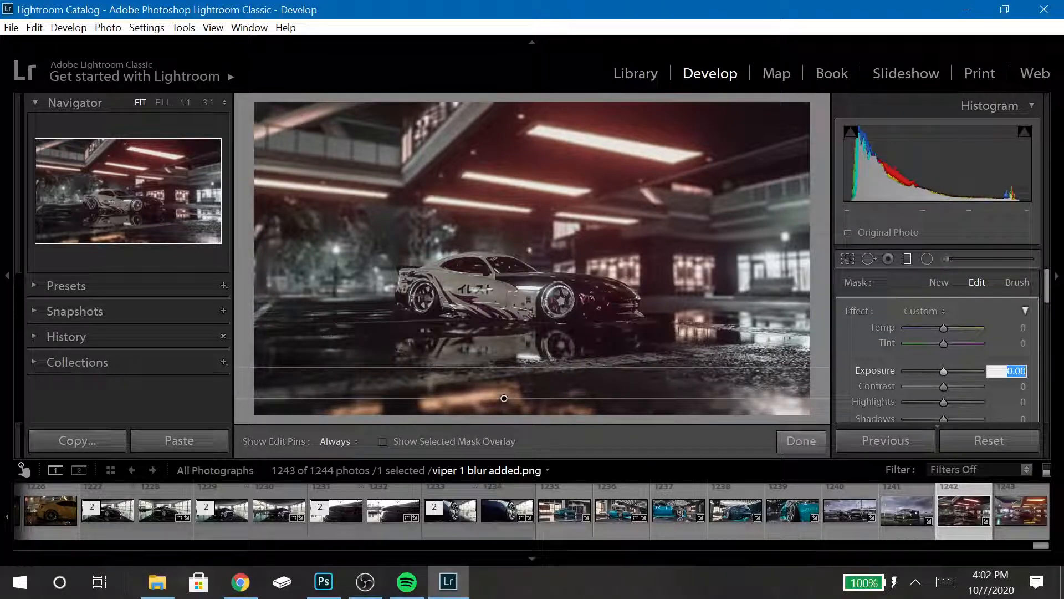
type("-1.5")
key("Return")
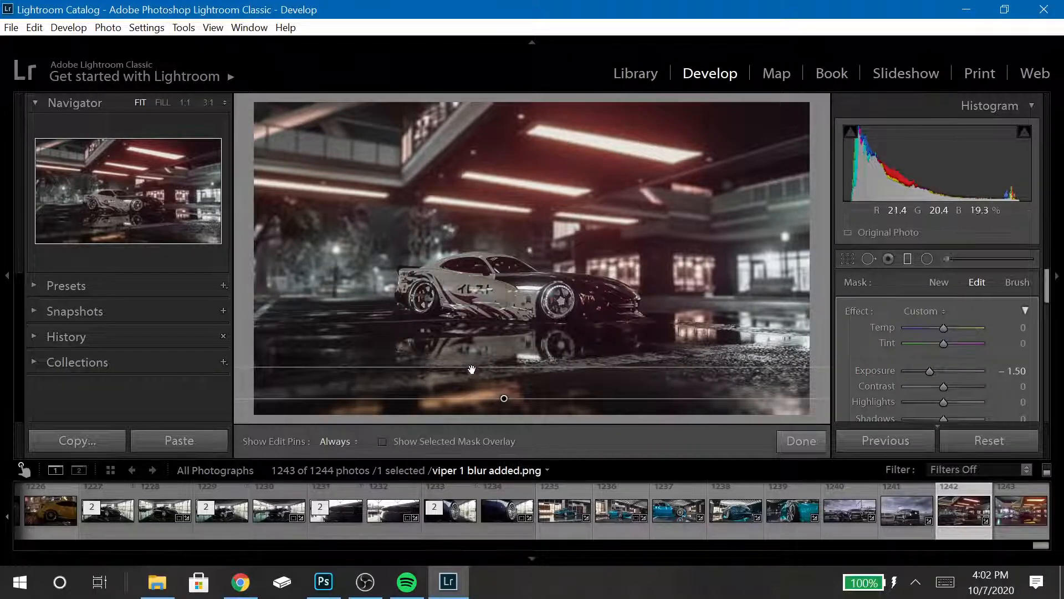
- Set the graduated filter's contrast to 100, fine-tune its position over the foreground, and toggle the mask overlay
left_click_drag(471, 368, 472, 365)
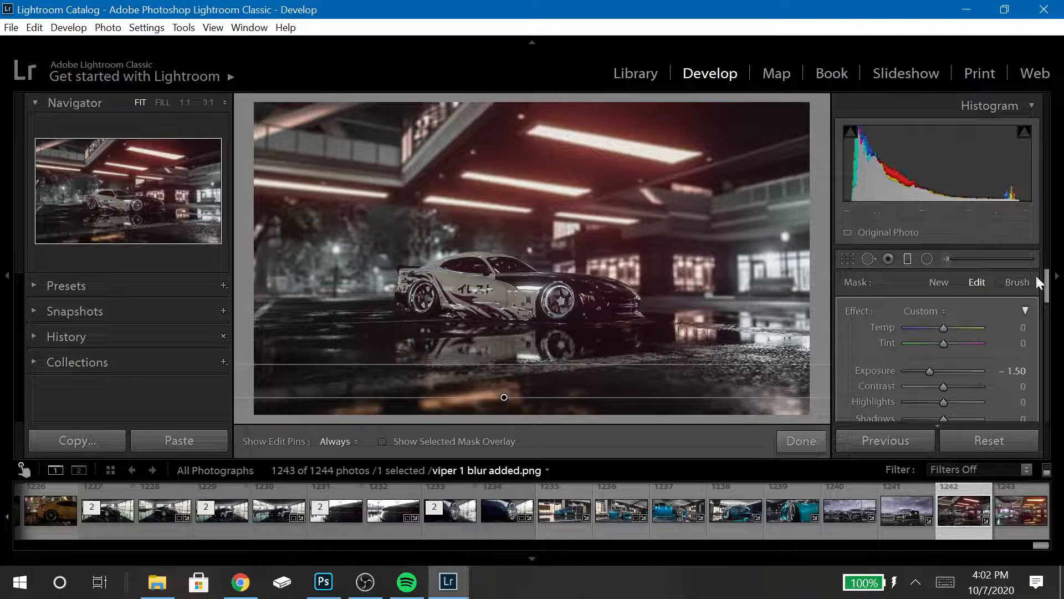
left_click_drag(969, 392, 1023, 385)
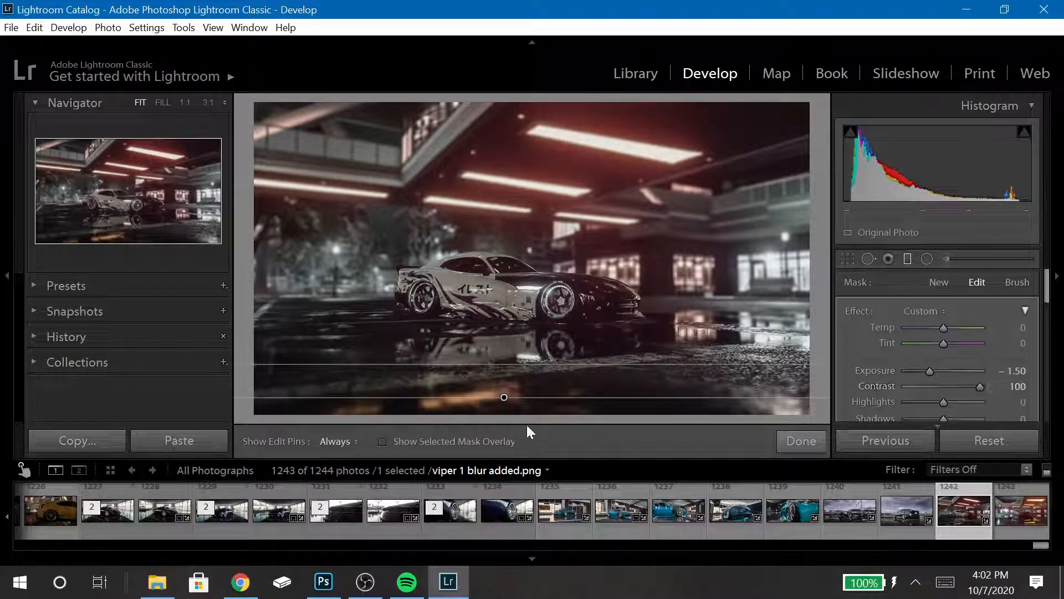
left_click_drag(503, 399, 518, 401)
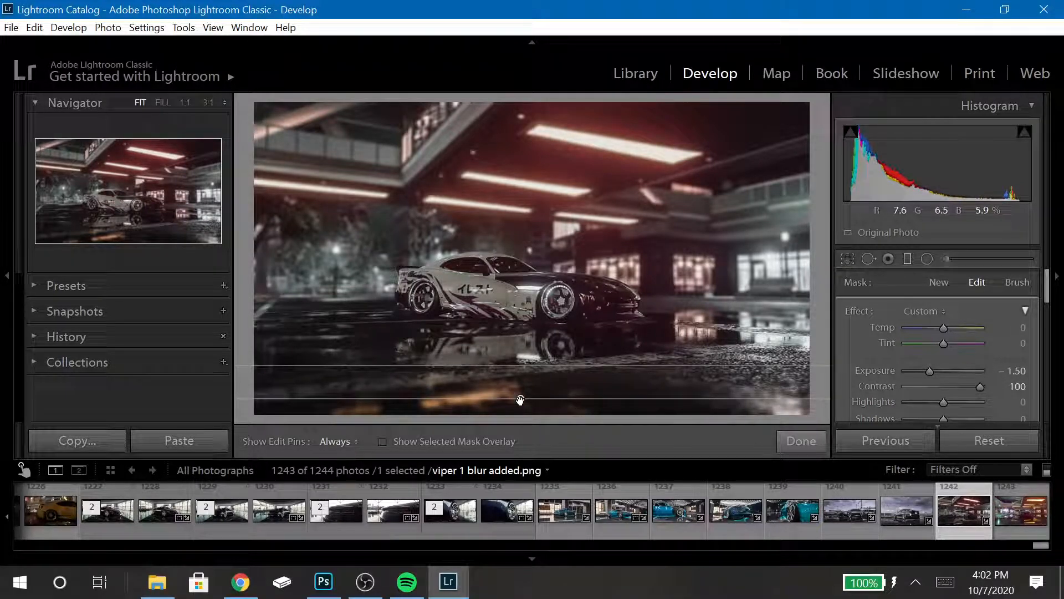
left_click_drag(518, 399, 521, 398)
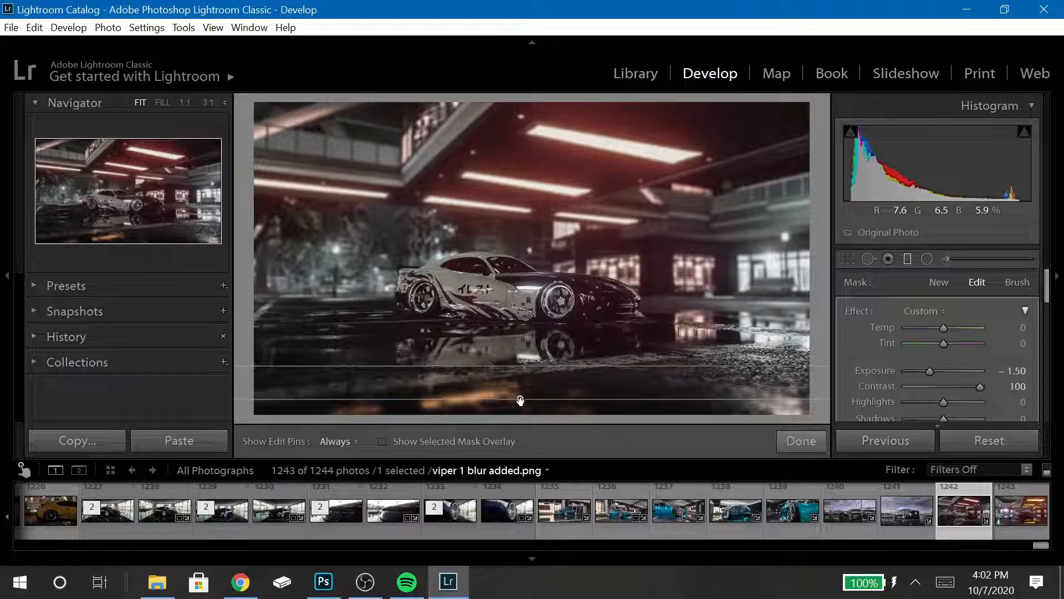
left_click(479, 440)
left_click(479, 440)
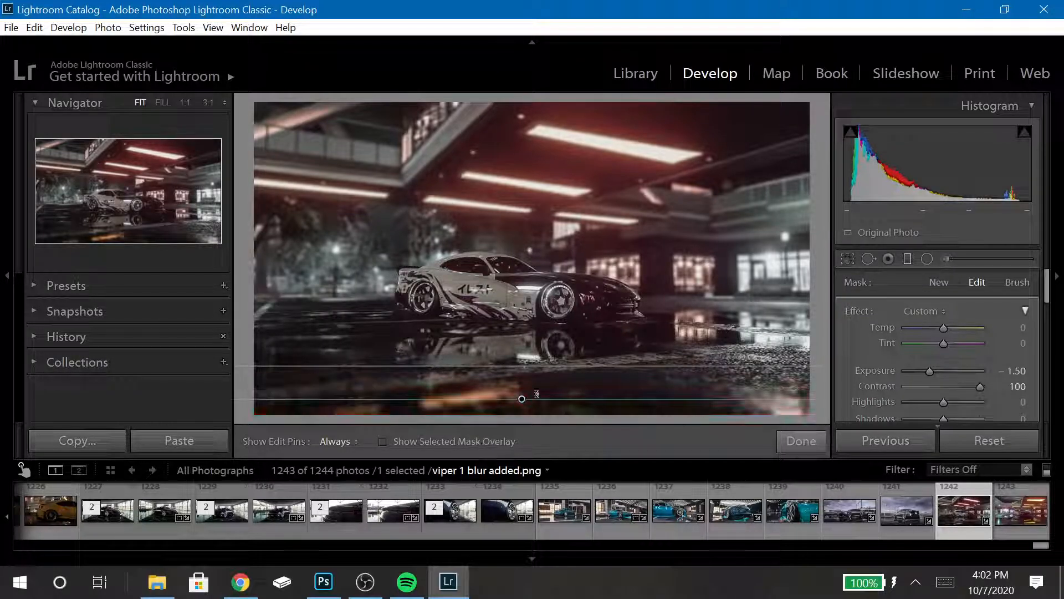
- Delete the foreground graduated filter from viper 1 blur added.png, comparing the photo by undoing and redoing the deletion
left_click(799, 441)
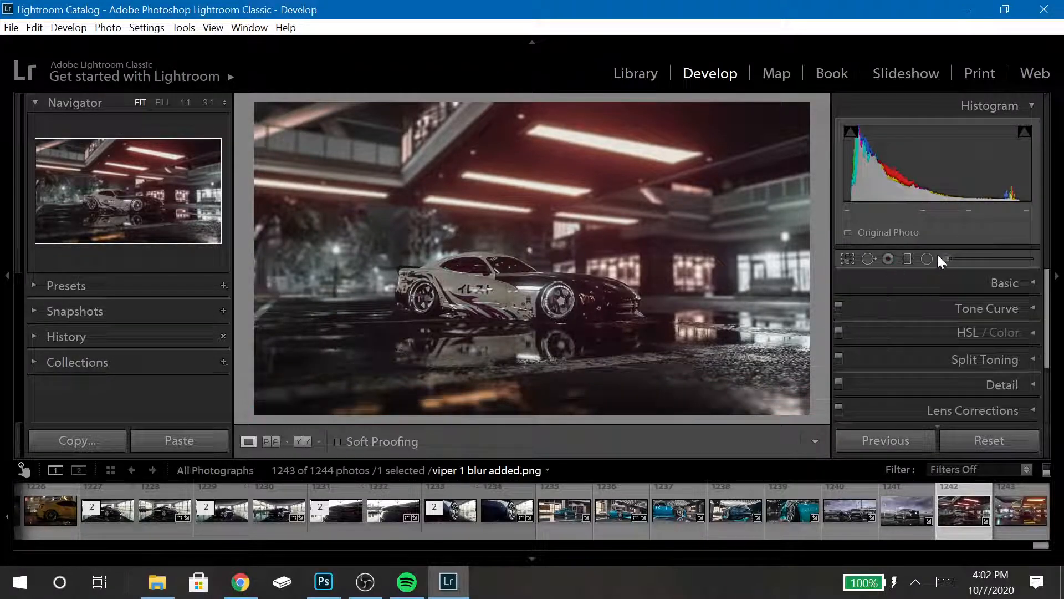
left_click(909, 259)
right_click(520, 400)
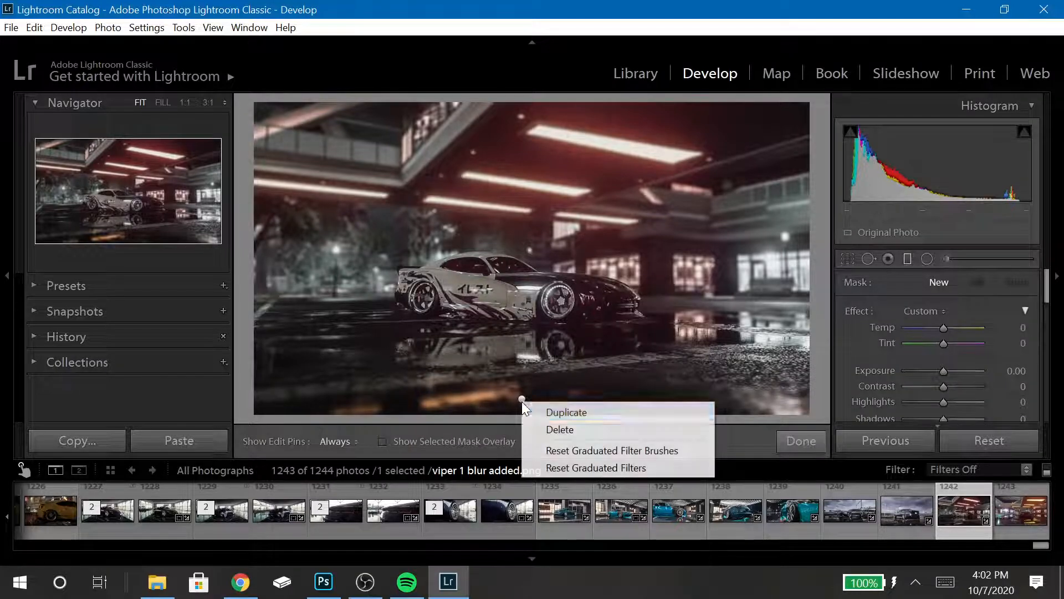
left_click(526, 430)
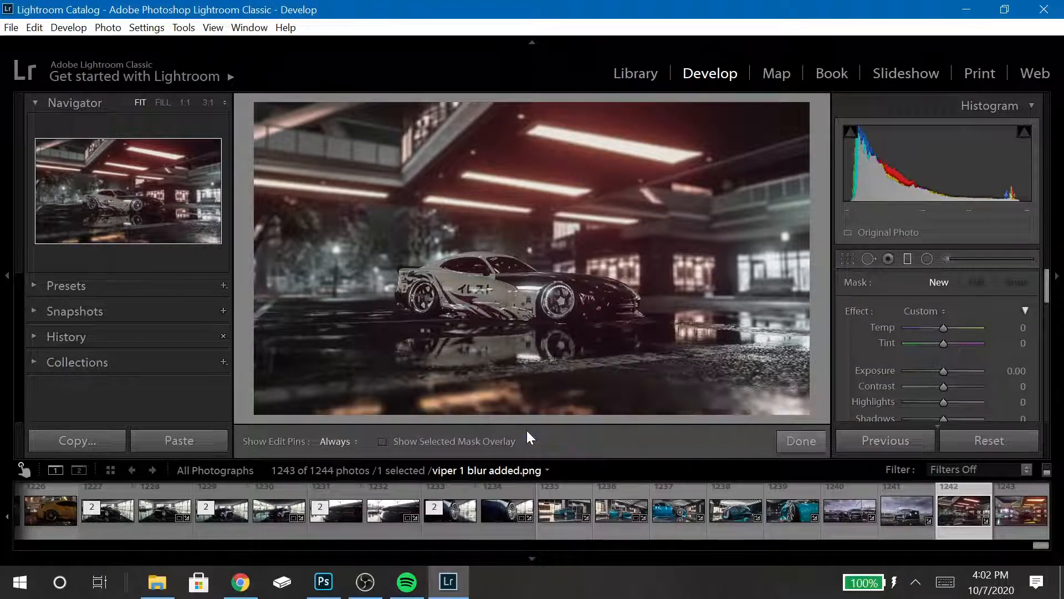
key("ctrl+z")
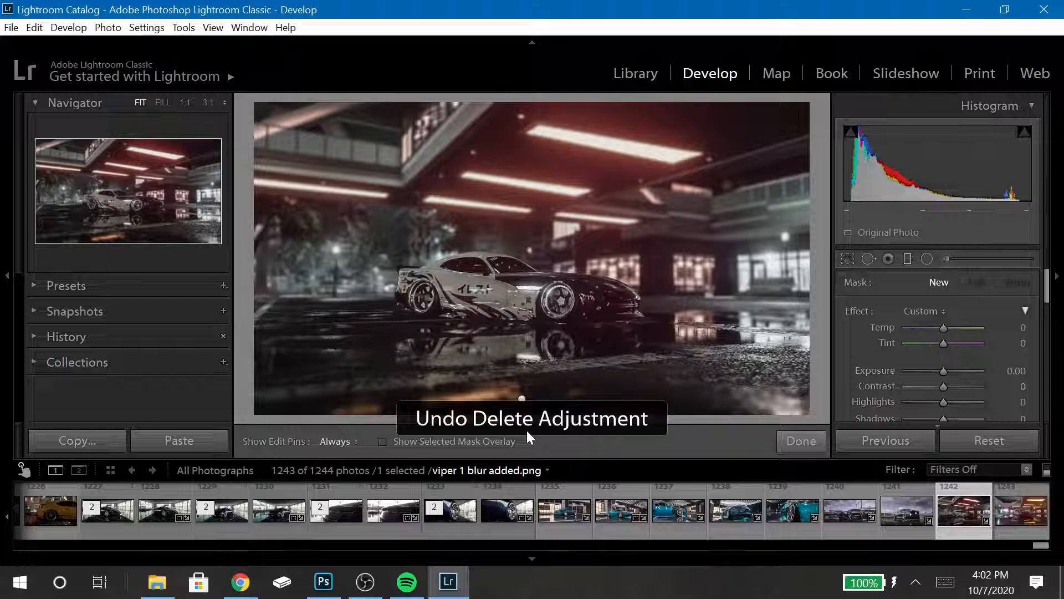
key("ctrl+y")
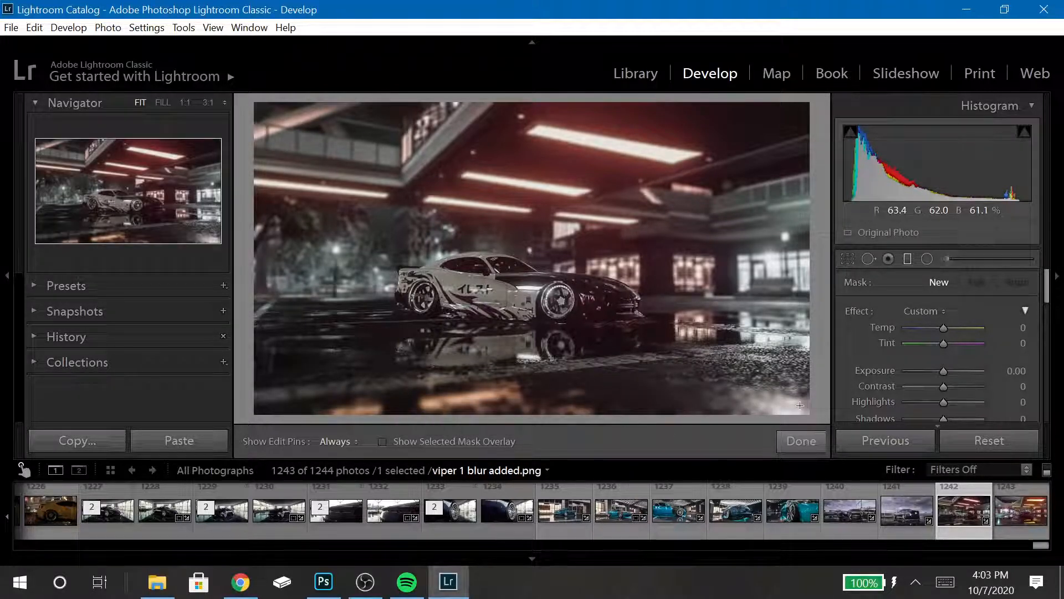
- Undo the graduated filter deletion on viper 1 blur added.png, and copy its develop settings onto viper 2.png
key("ctrl+z")
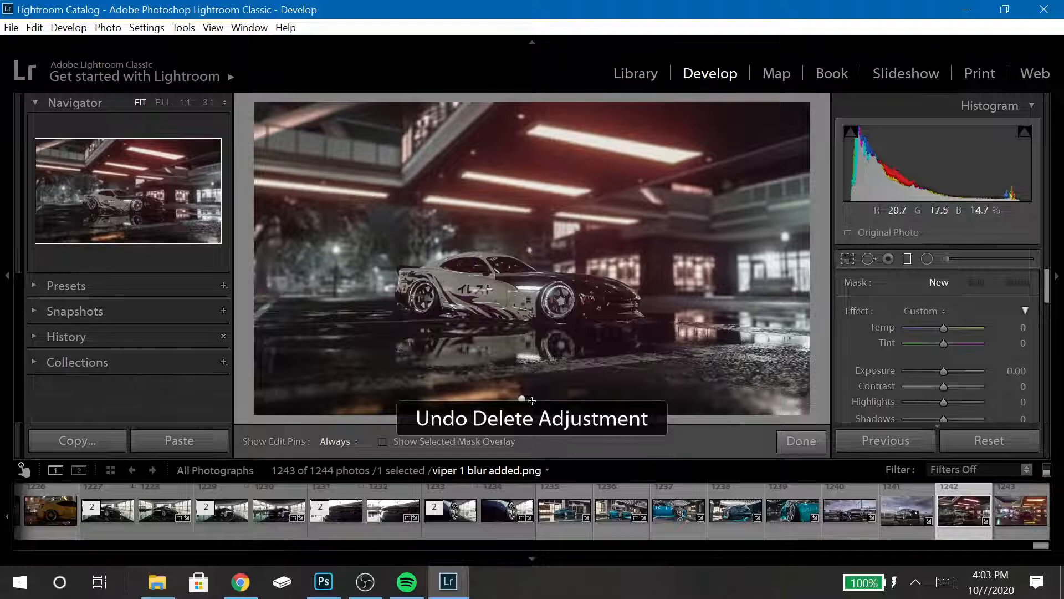
left_click(801, 443)
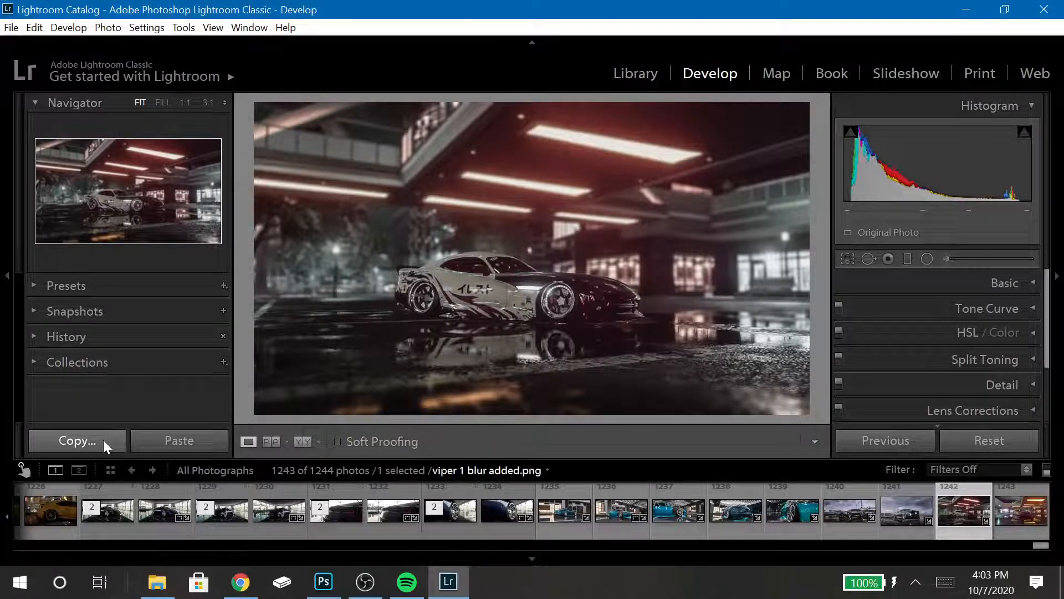
left_click(106, 445)
left_click(935, 461)
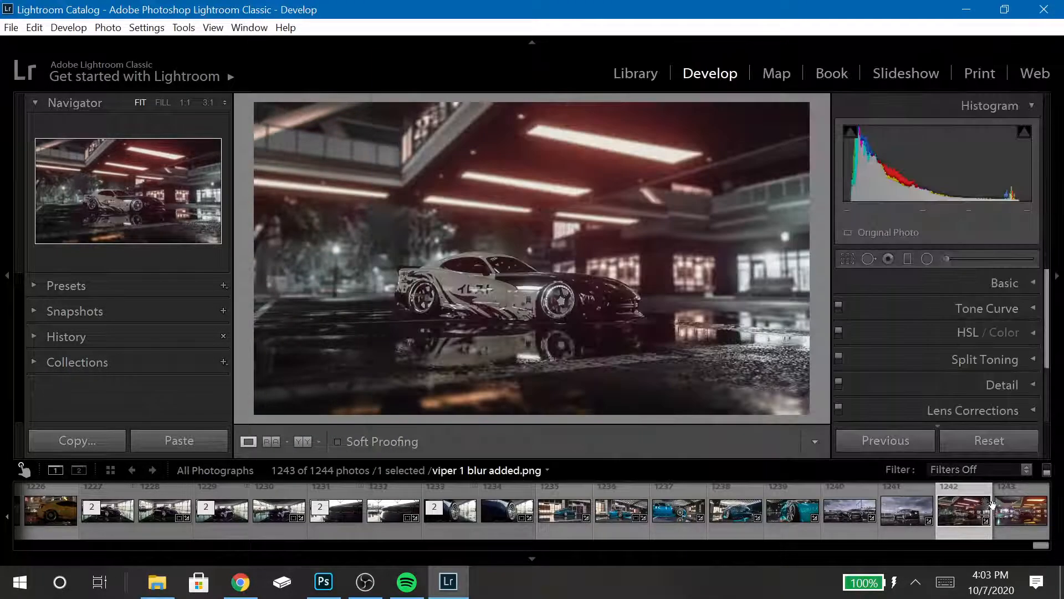
left_click(1022, 510)
left_click(177, 440)
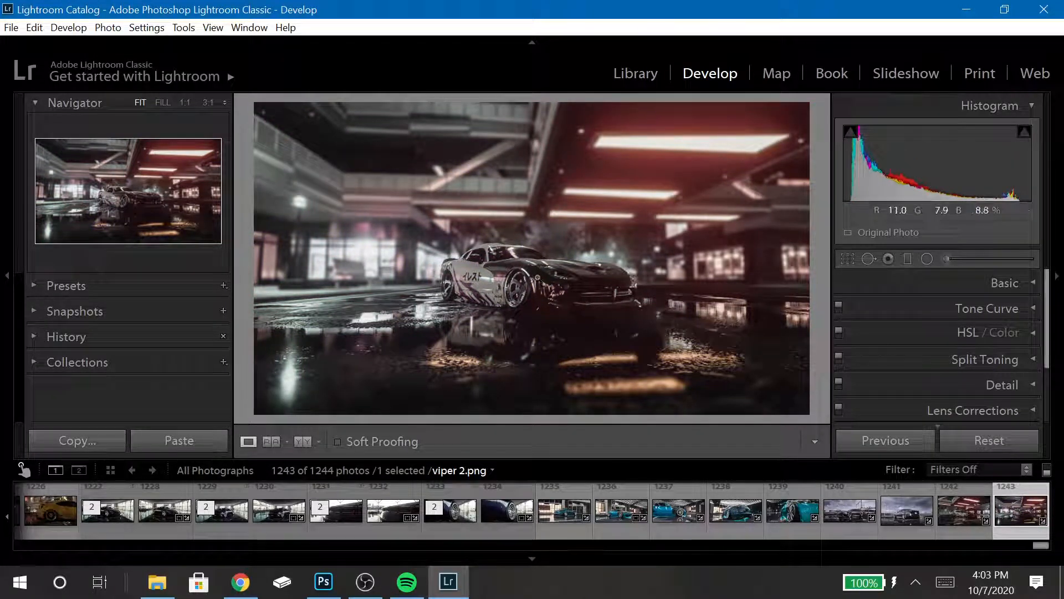
- Compare the look of viper 2.png with viper 1 blur added.png in the Develop module
left_click(652, 180)
left_click(651, 181)
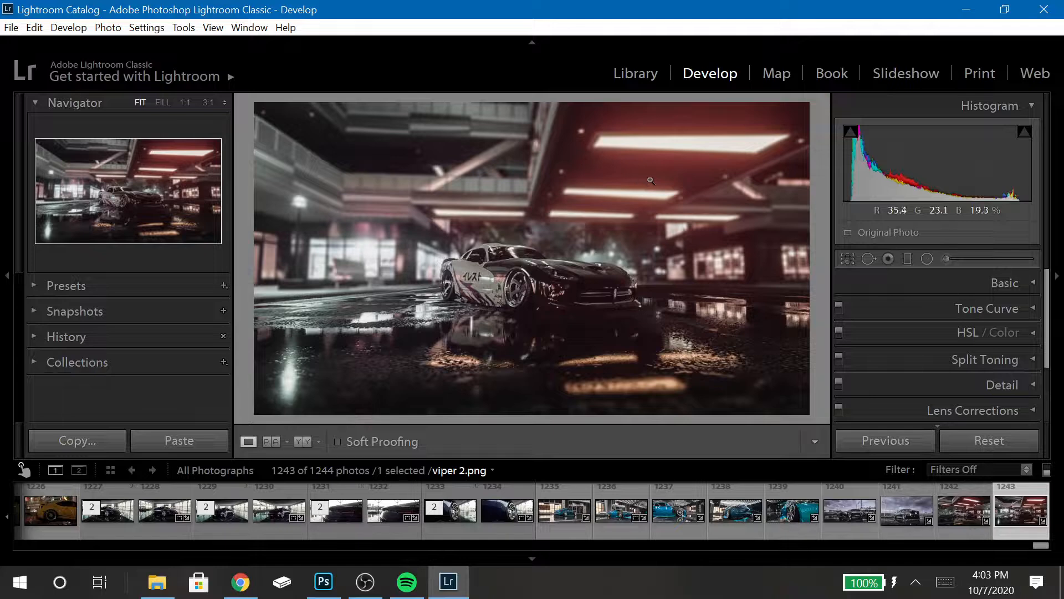
left_click(967, 518)
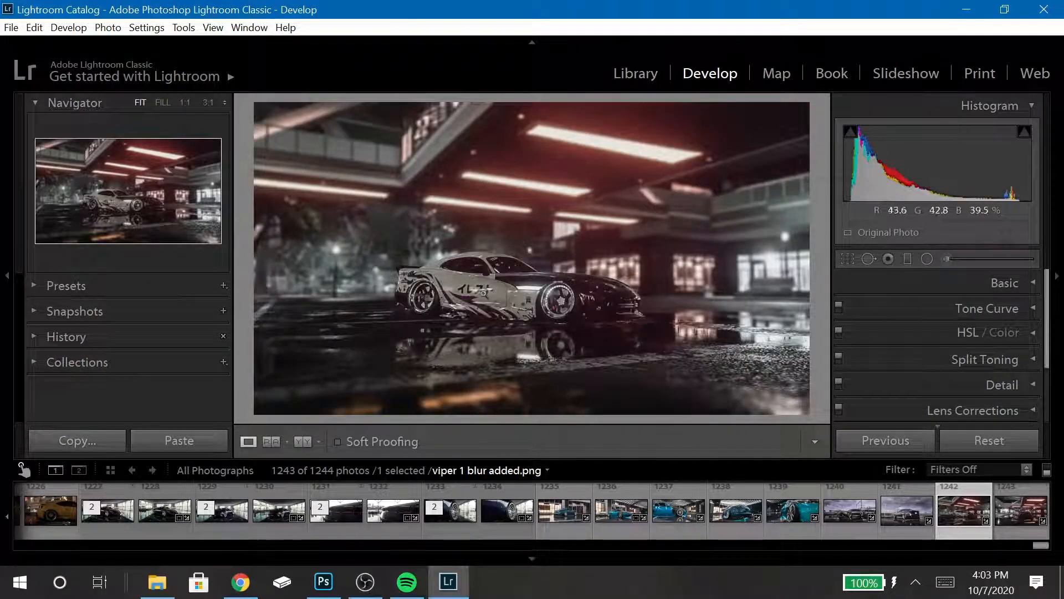
left_click(1003, 513)
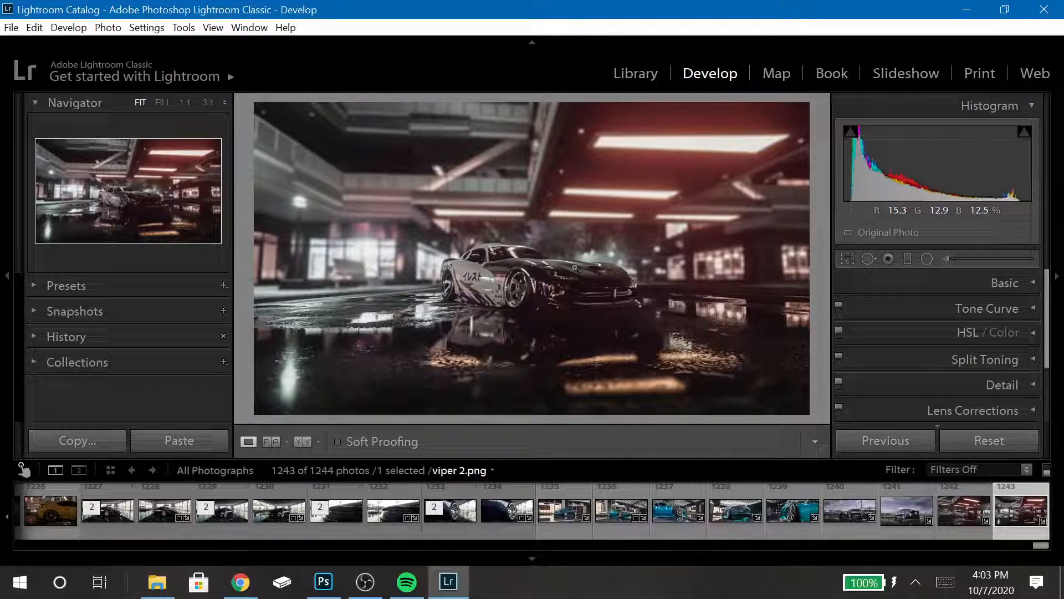
- Switch to Photoshop and start saving viper 2.png as a new file in the Pictures > Photoshop files > actual files folder
left_click(324, 581)
left_click(263, 61)
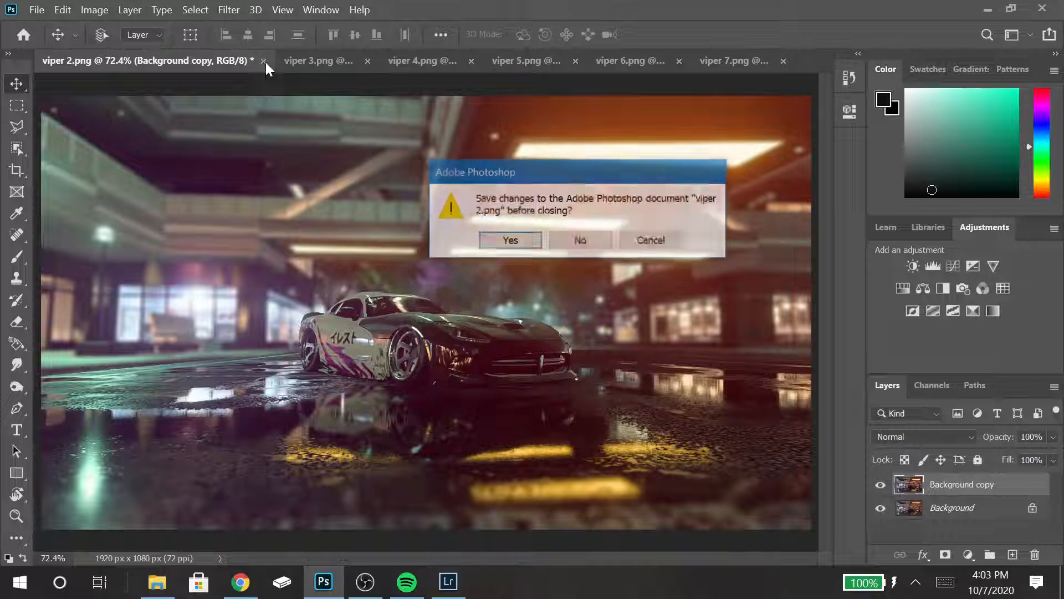
left_click(634, 244)
key("ctrl+shift+s")
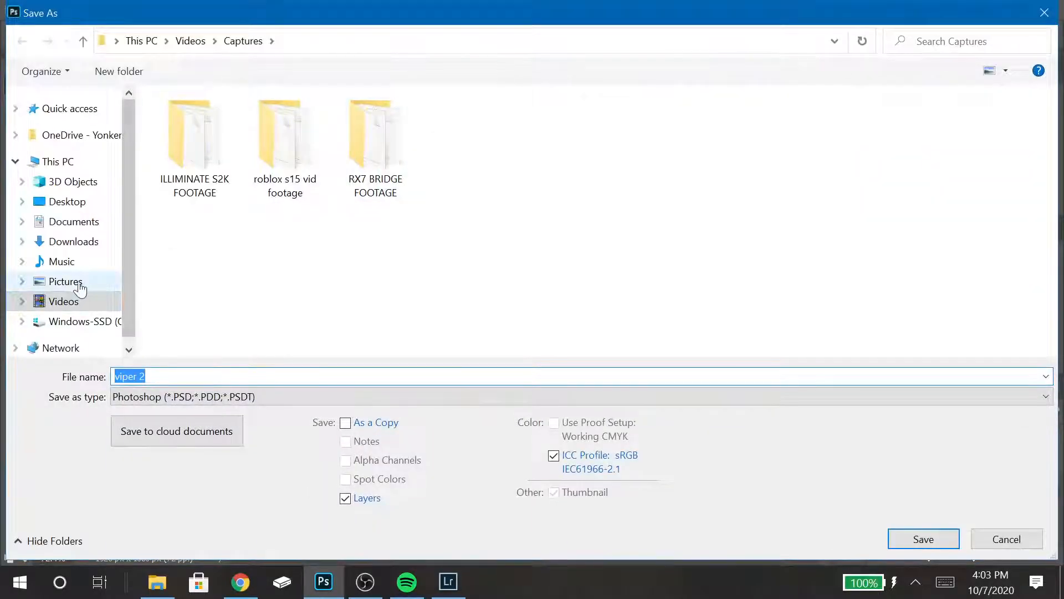
left_click(34, 284)
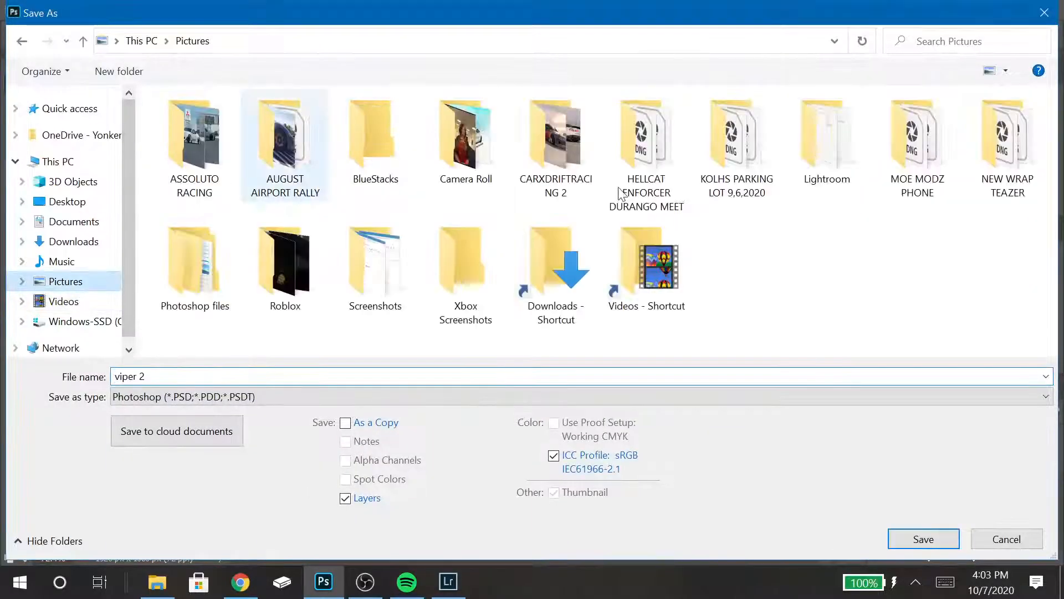
double_click(209, 276)
double_click(237, 123)
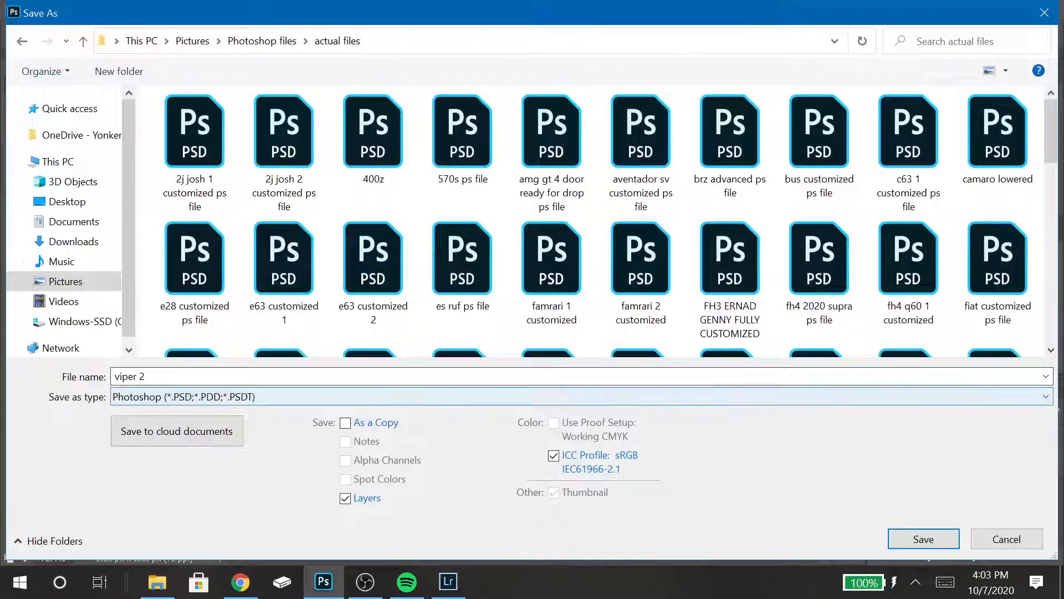
- Save the Photoshop document under the name "viper 2 blur added" with maximized compatibility, and close it
type("lu")
key("BackSpace")
key("BackSpace")
key("BackSpace")
key("BackSpace")
key("BackSpace")
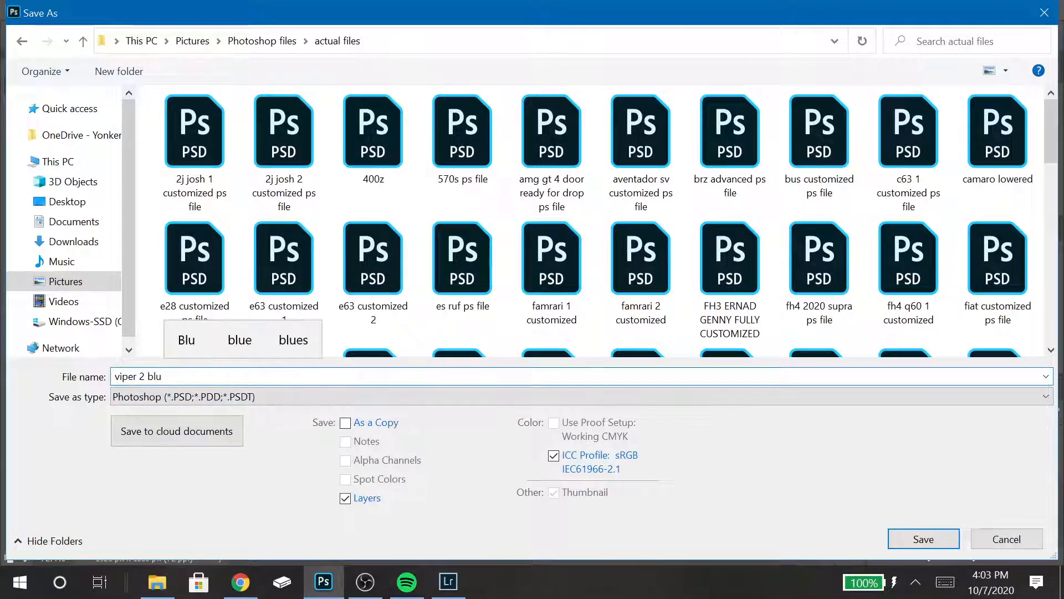
type("2")
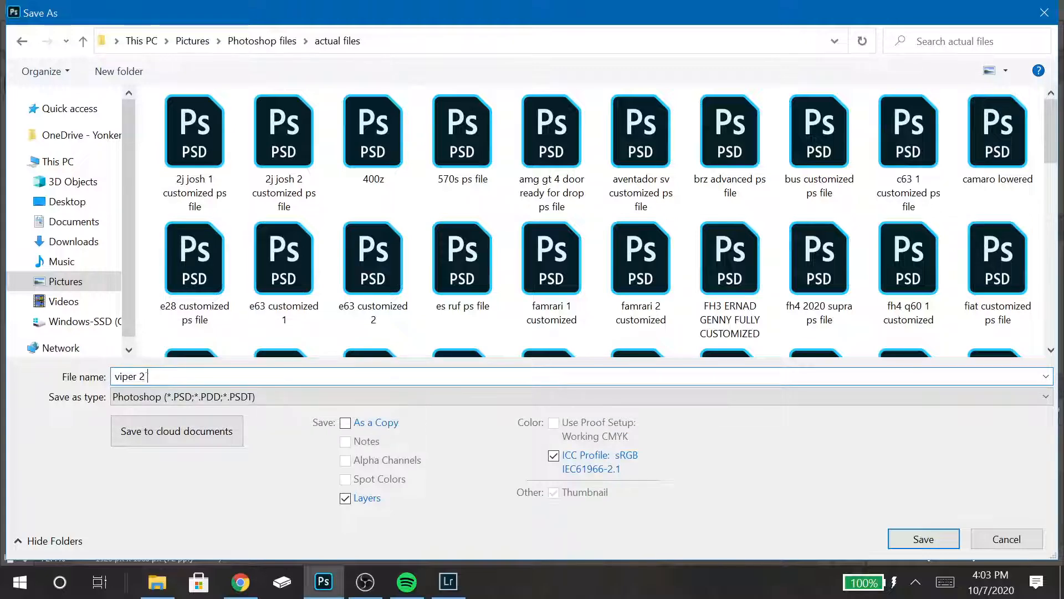
type(" blur added")
key("Return")
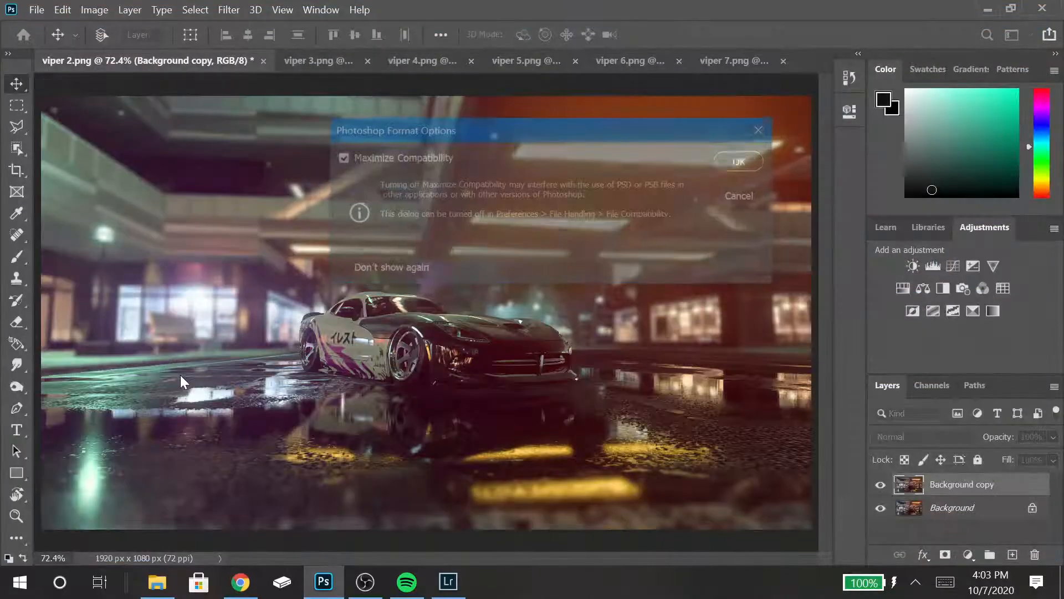
left_click(755, 167)
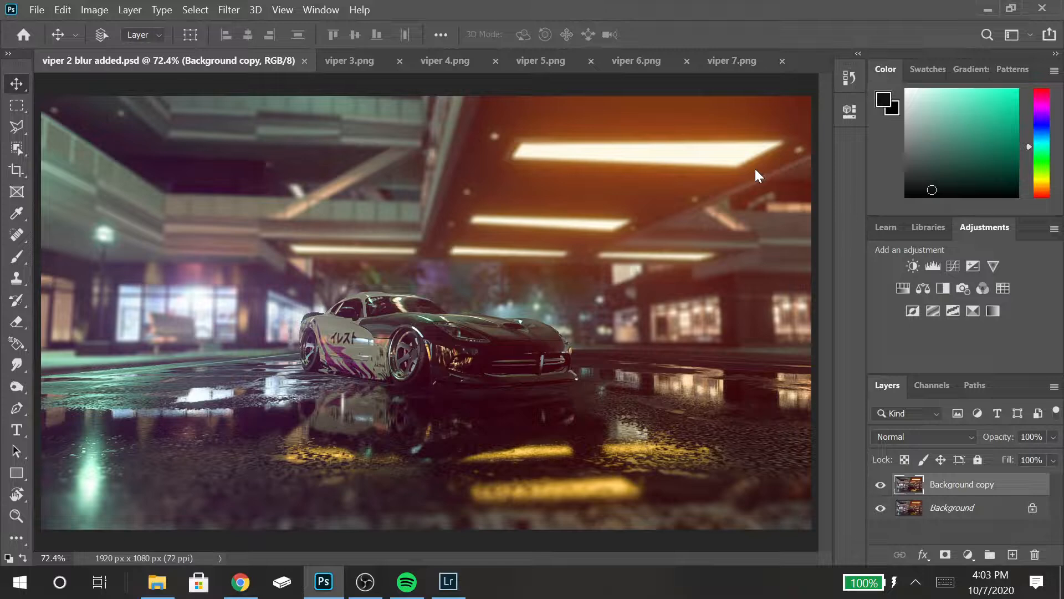
left_click(304, 61)
scroll(230, 84, "up", 1)
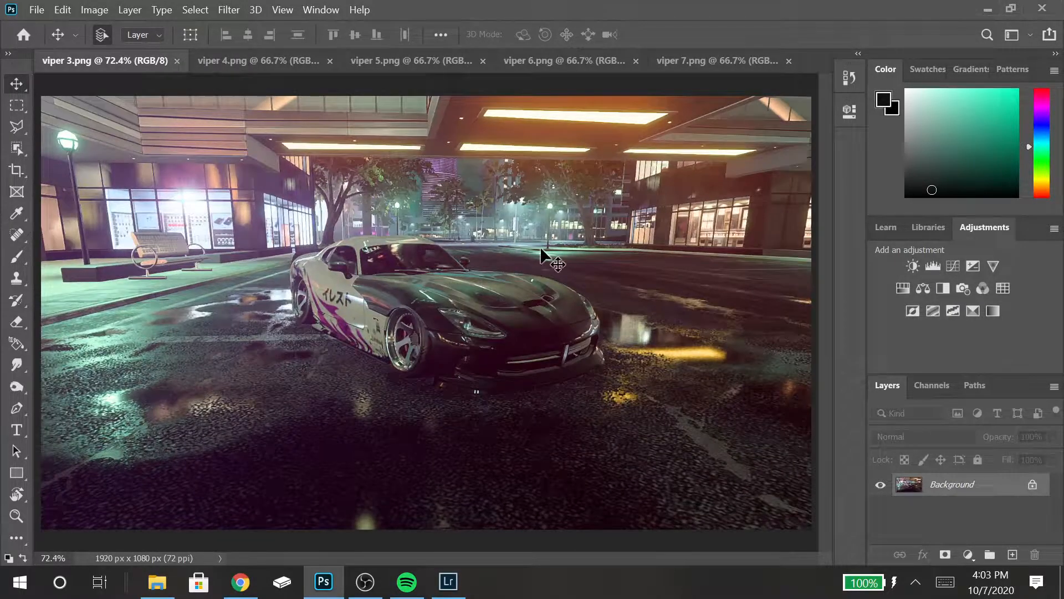
- Switch to Lightroom Classic and change the filmstrip source to Previous Import
left_click(447, 582)
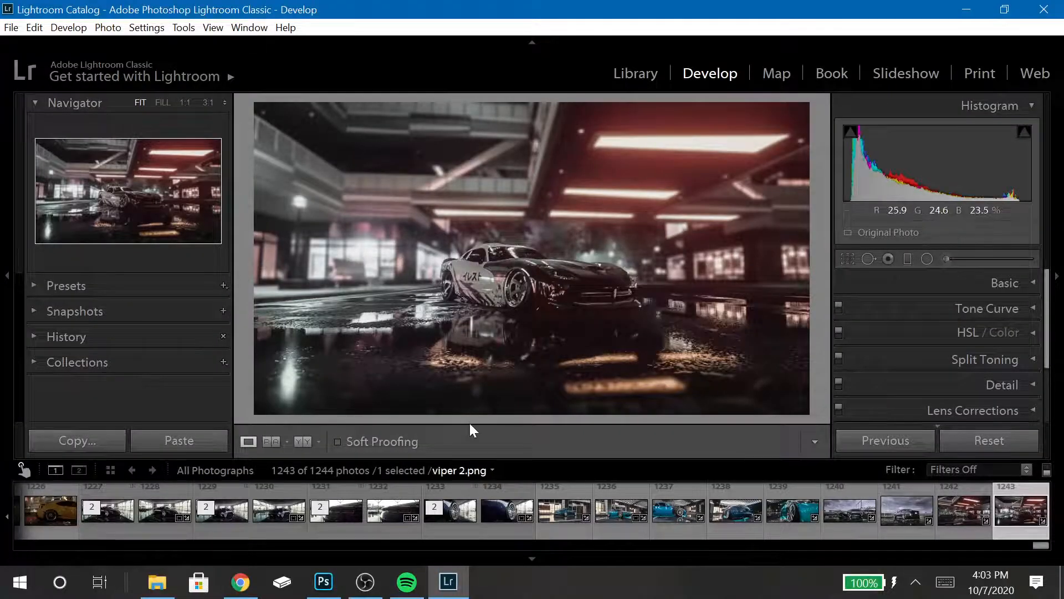
left_click(450, 470)
left_click(499, 356)
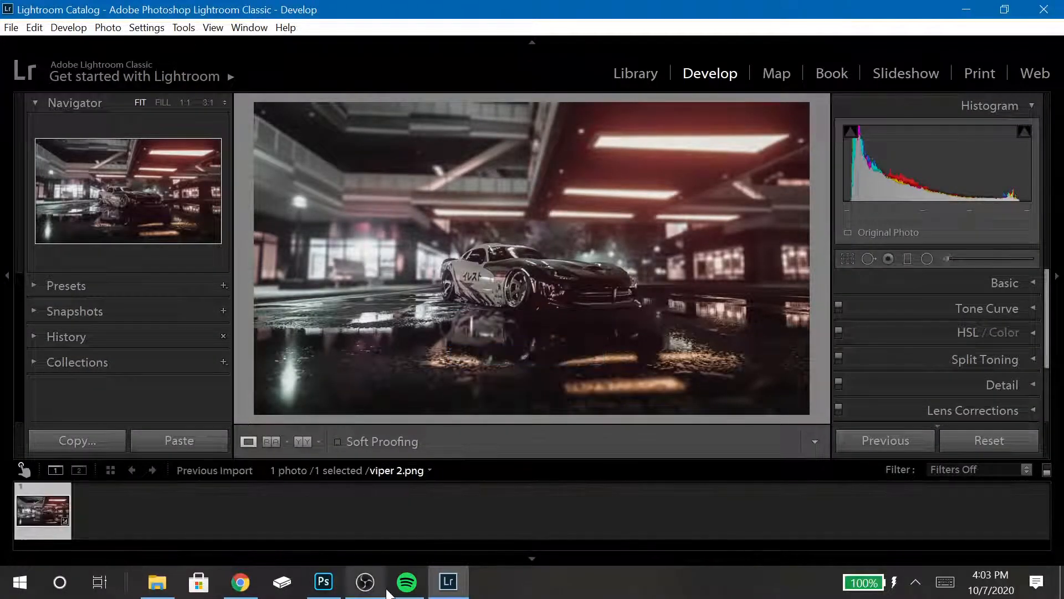
- Switch to Photoshop and duplicate the Background layer of viper 3.png as Background copy
left_click(334, 591)
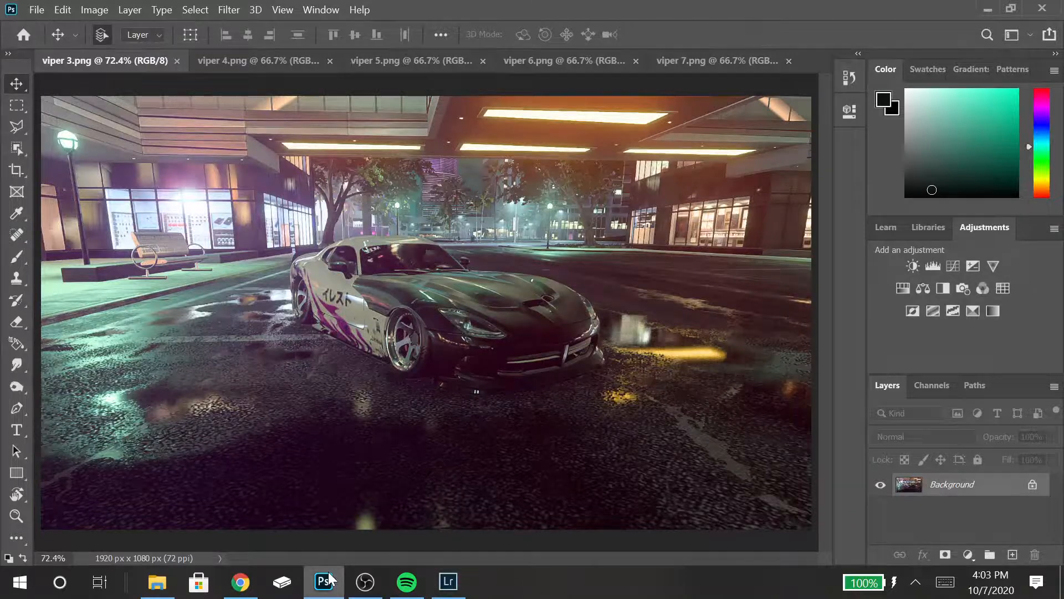
left_click(228, 10)
left_click(143, 165)
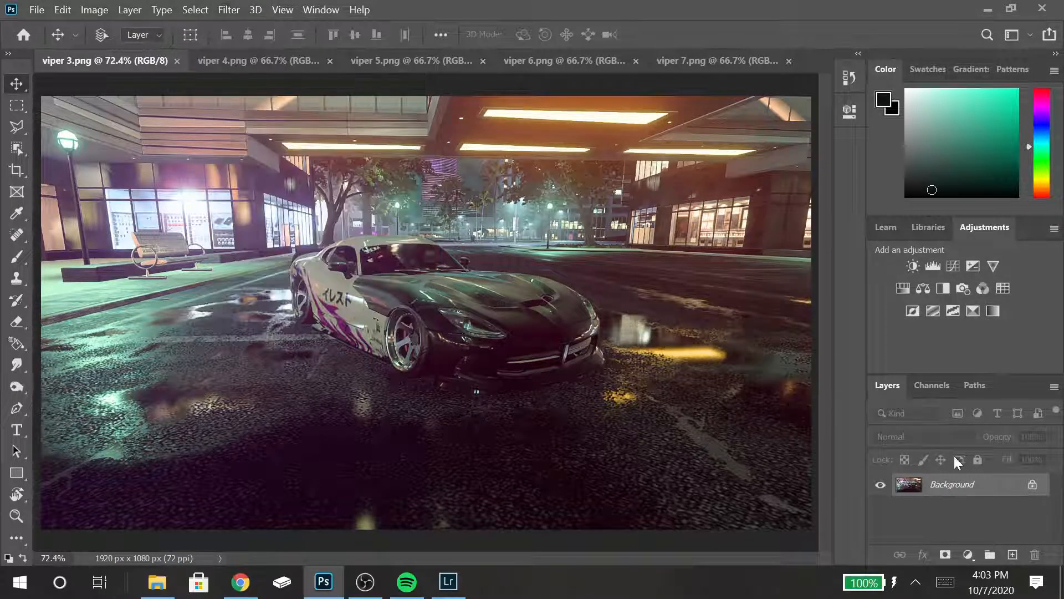
right_click(959, 482)
left_click(948, 295)
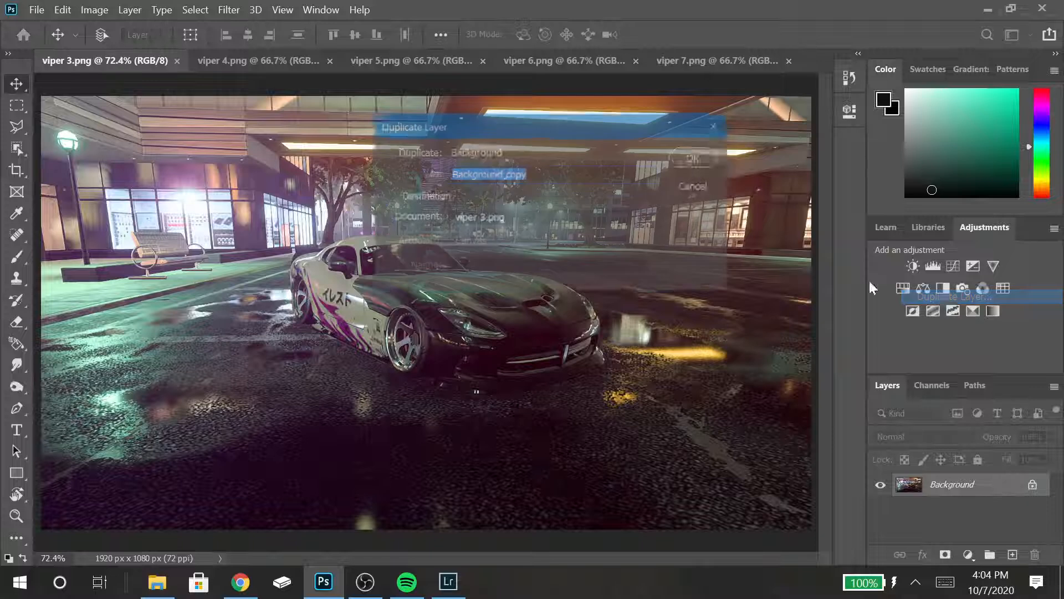
left_click(700, 157)
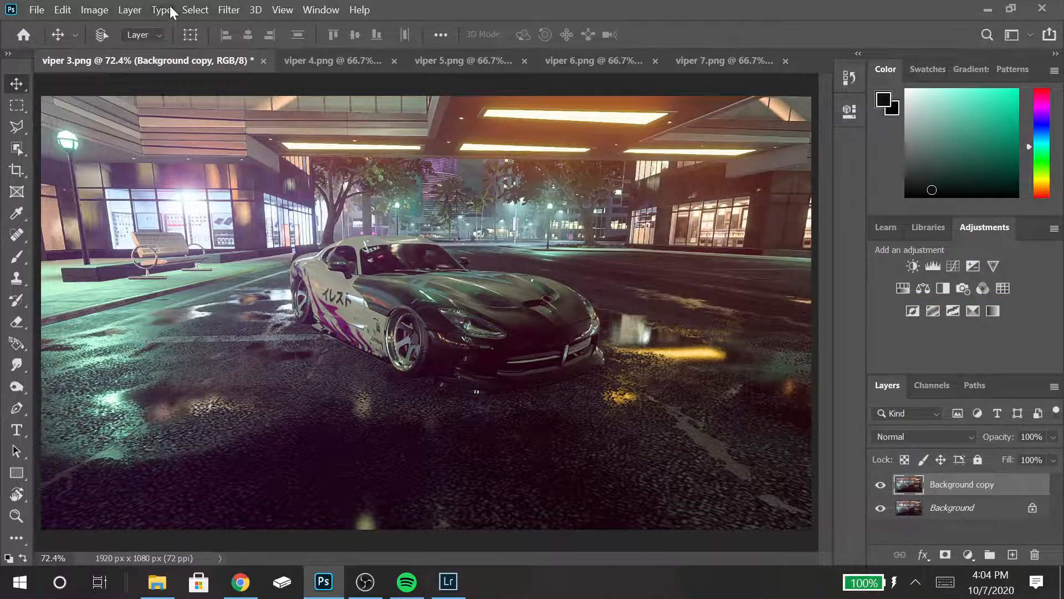
- Open the Tilt-Shift blur from the Blur Gallery for the Background copy layer of viper 3.png
left_click(229, 10)
mouse_move(260, 200)
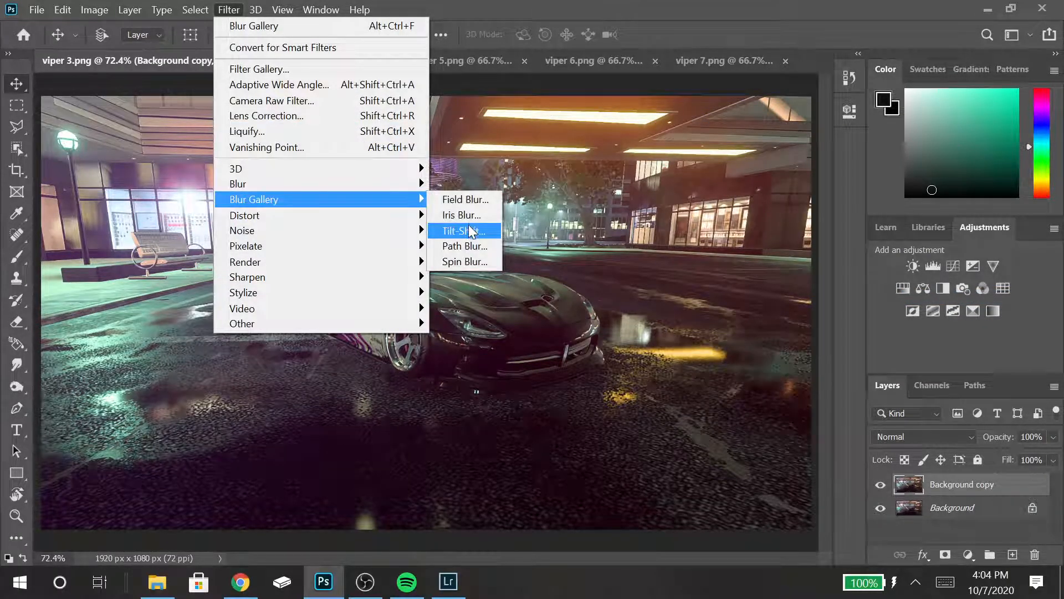
left_click(468, 231)
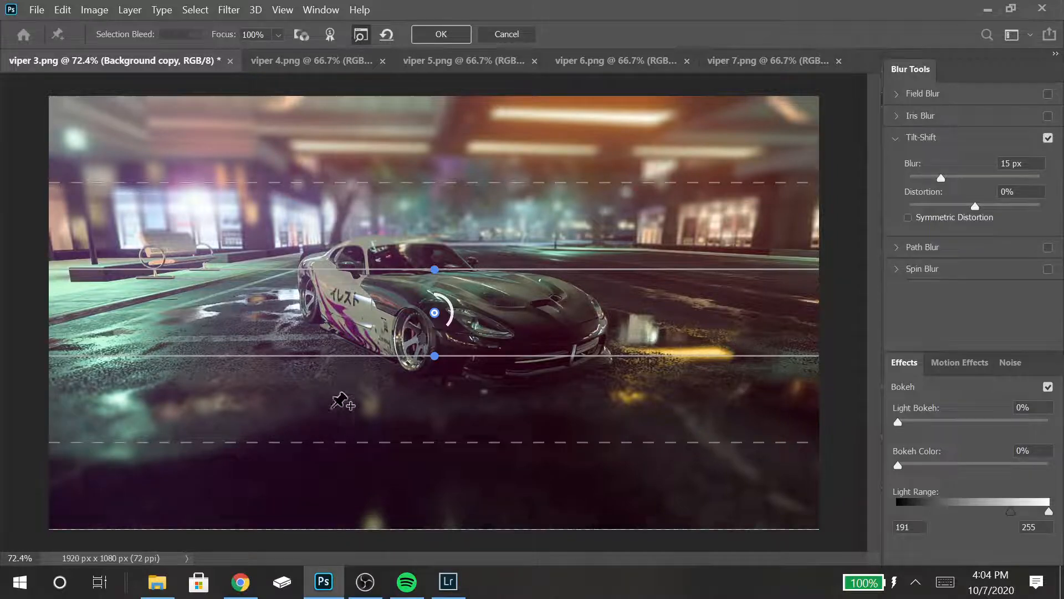
left_click(406, 581)
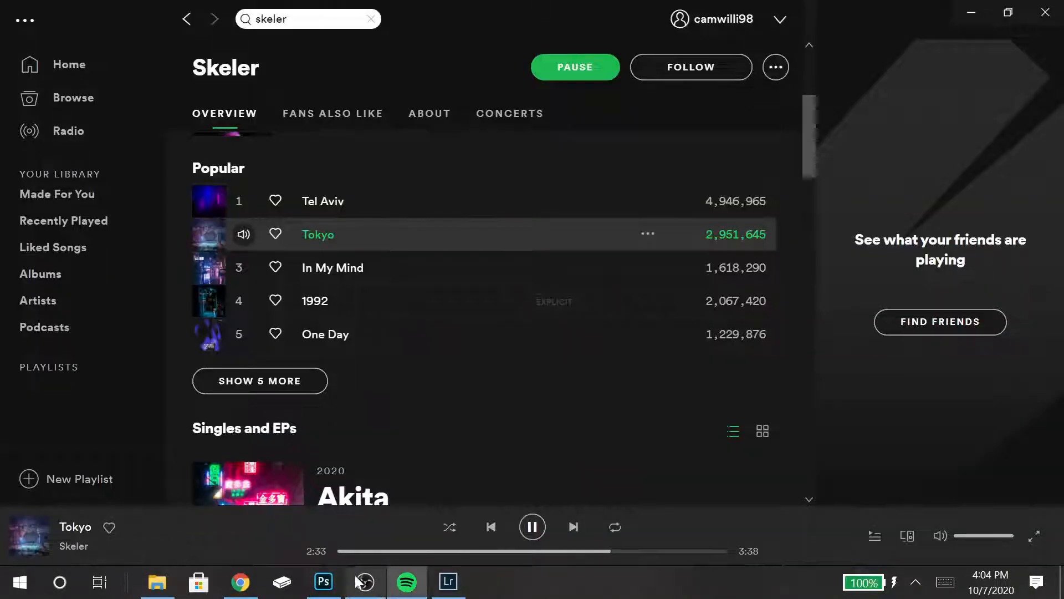
left_click(323, 581)
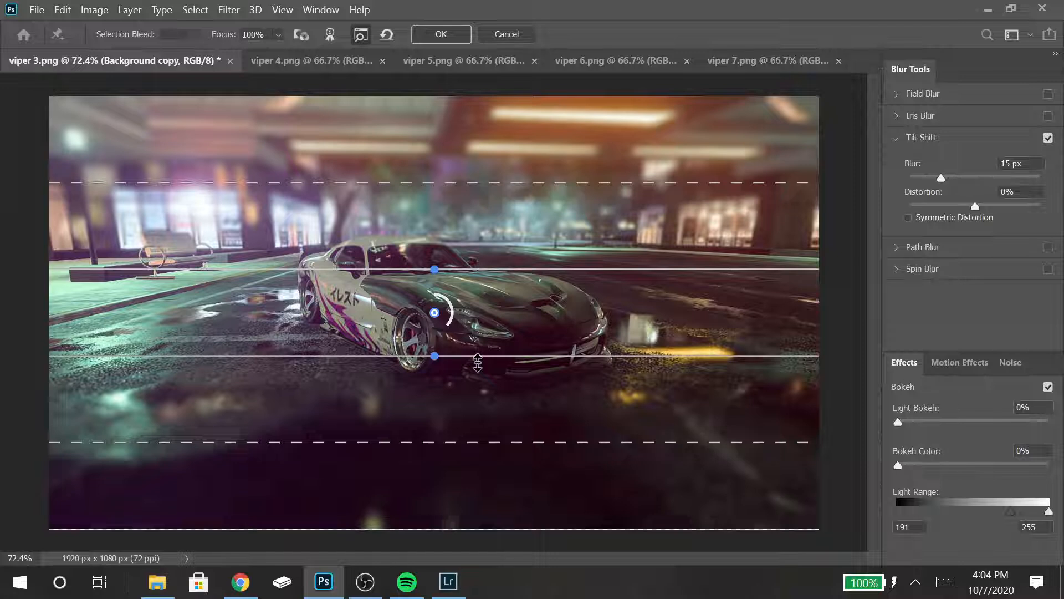
- Widen the Tilt-Shift focus area, moving its upper edge above the image and its lower edge into the foreground below the car
left_click_drag(484, 383, 483, 383)
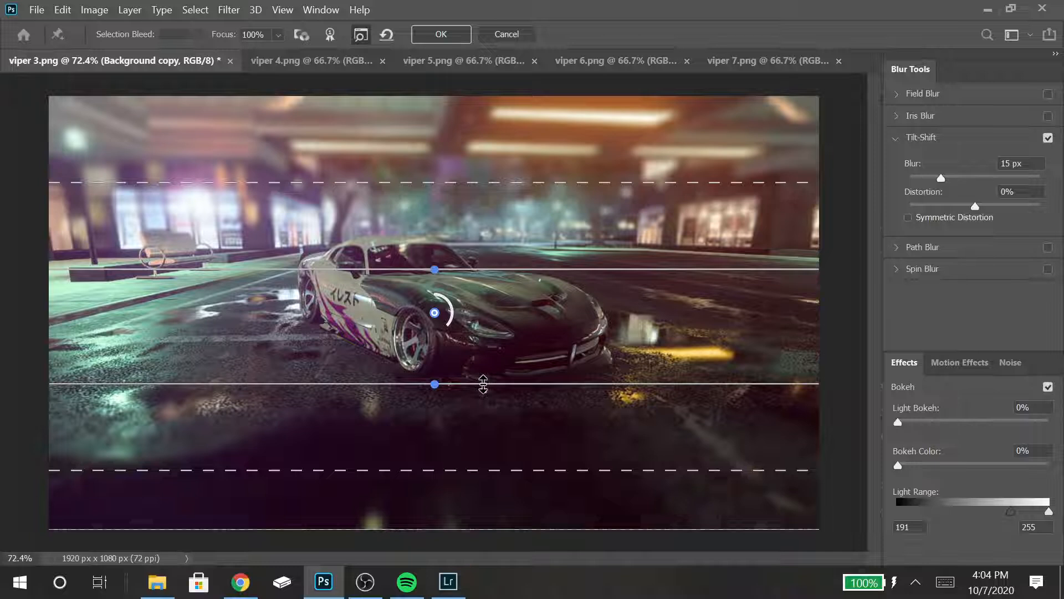
left_click_drag(485, 390, 468, 446)
left_click_drag(567, 266, 566, 86)
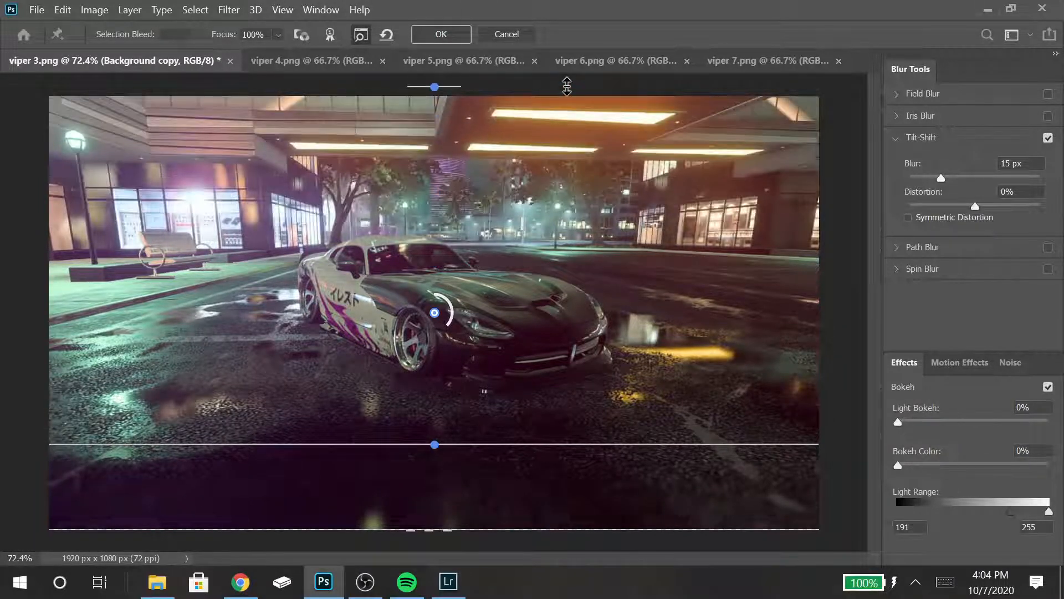
left_click_drag(438, 538, 444, 507)
left_click_drag(537, 449, 539, 477)
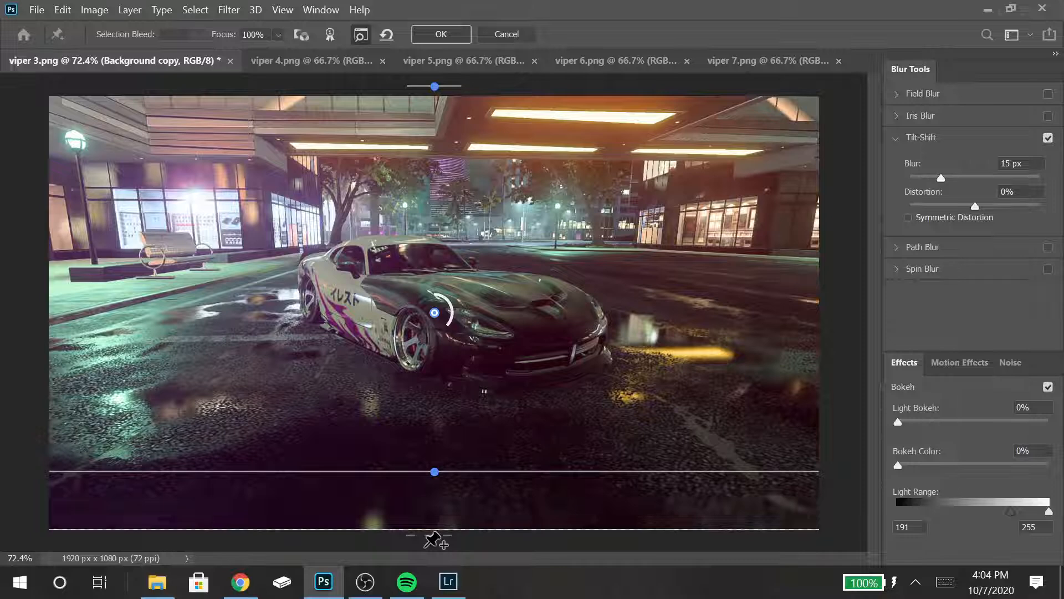
- Narrow the lower blur transition and fine-tune the lower focus line so only the nearest strip of foreground is blurred
left_click_drag(424, 529, 410, 503)
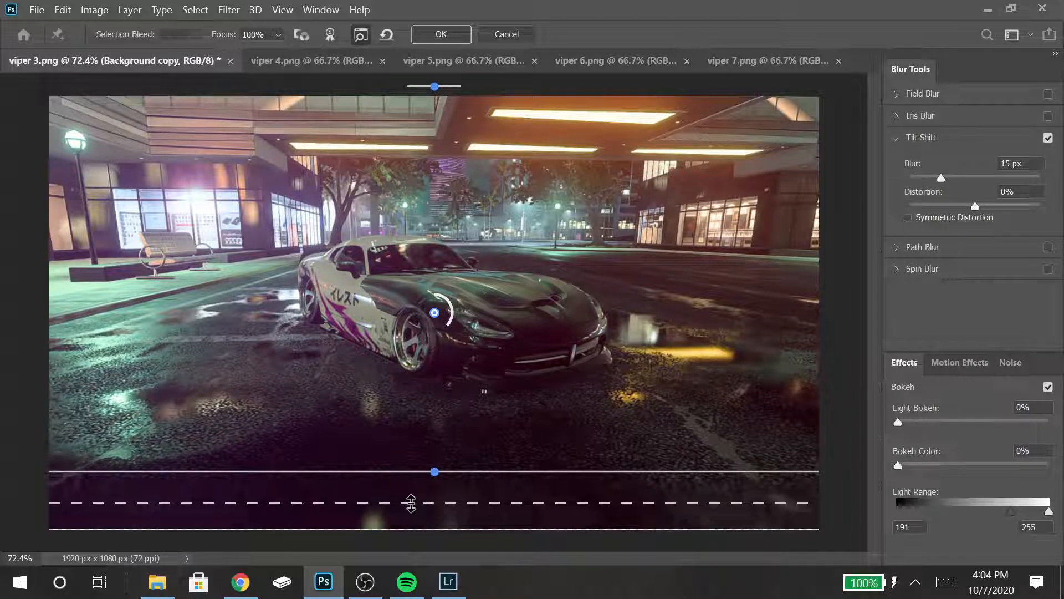
left_click_drag(422, 505, 426, 506)
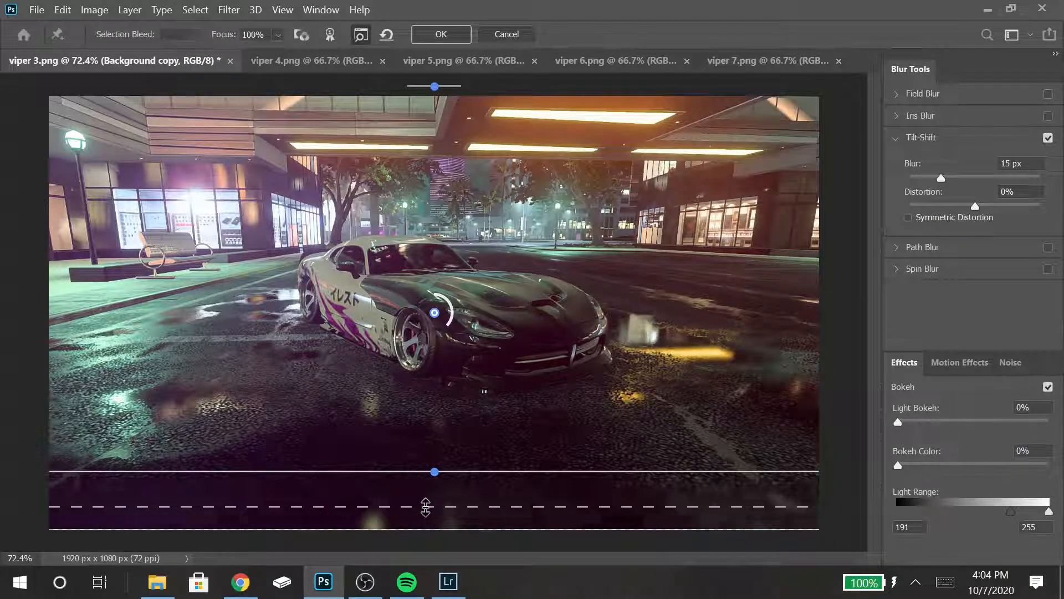
mouse_move(488, 477)
left_mouse_down()
mouse_move(488, 455)
mouse_move(486, 464)
left_mouse_up()
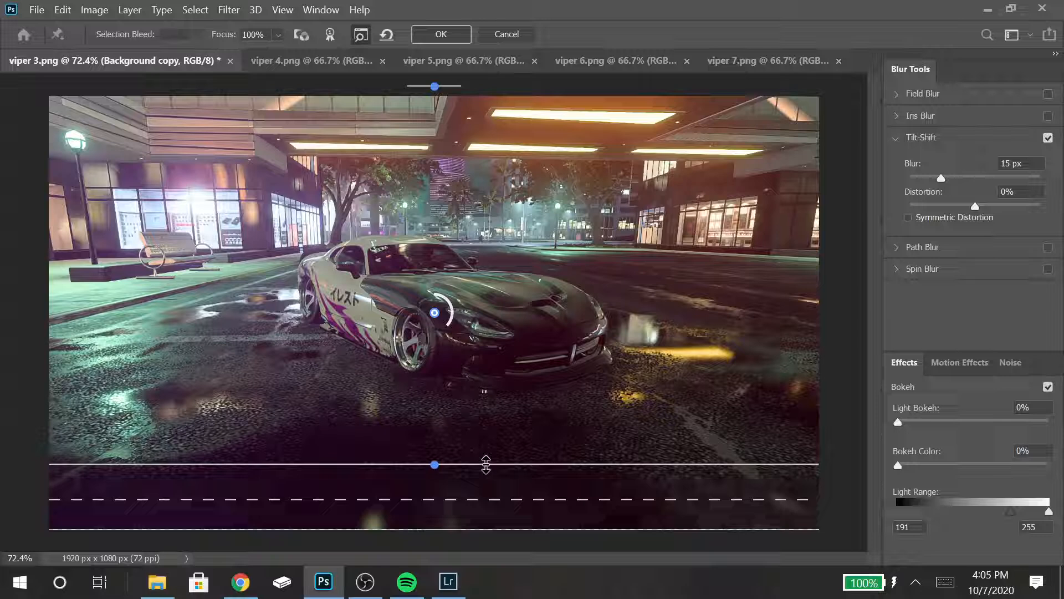
left_click_drag(486, 464, 511, 407)
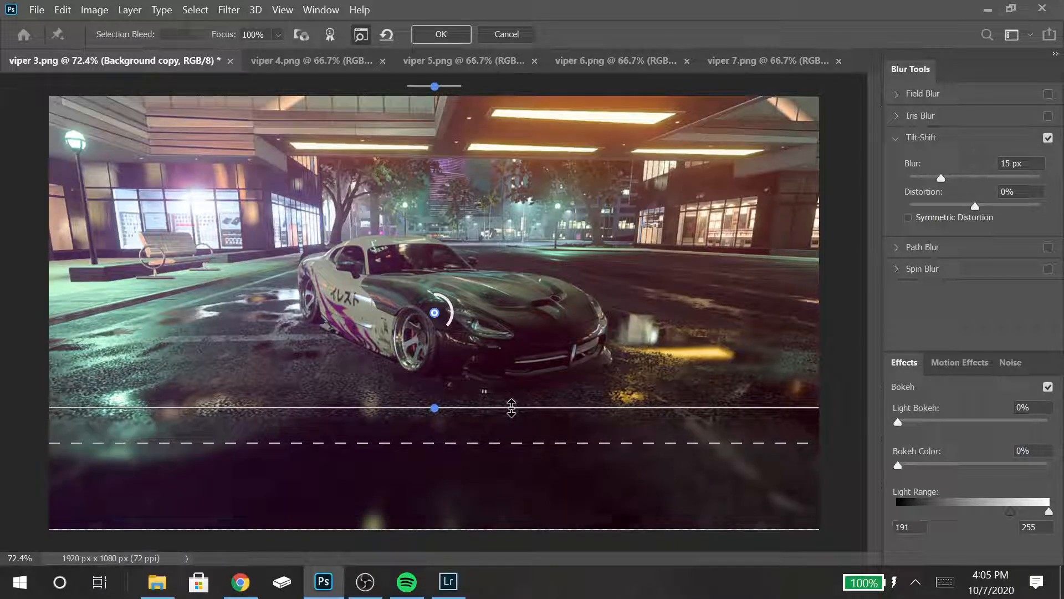
left_click_drag(511, 407, 518, 454)
- Check the photo with the Tilt-Shift effect off and on, and apply the blur to the Background copy layer
left_click(1048, 138)
left_click(1048, 138)
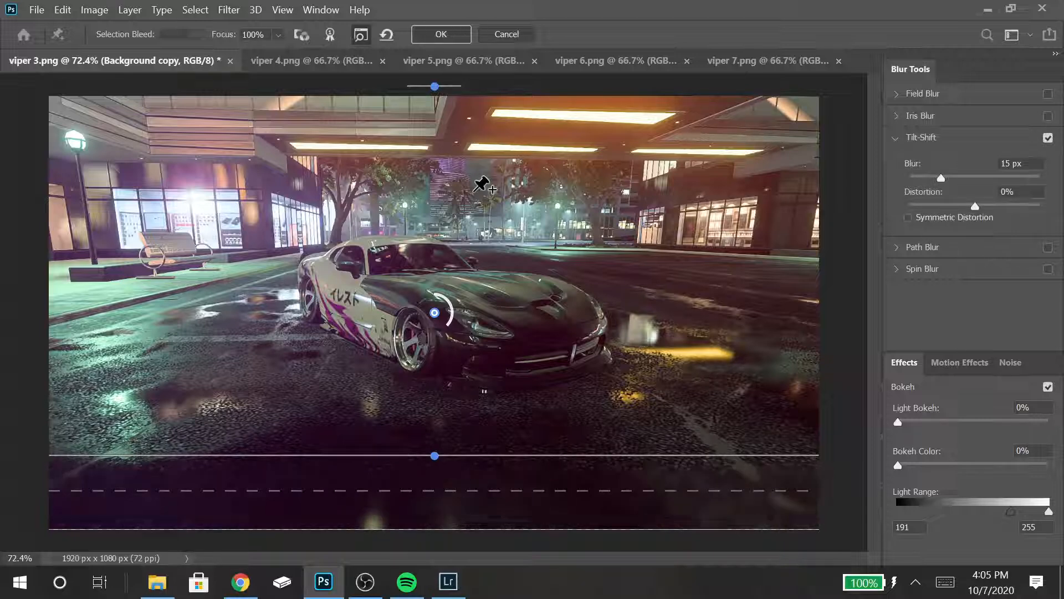
left_click(427, 42)
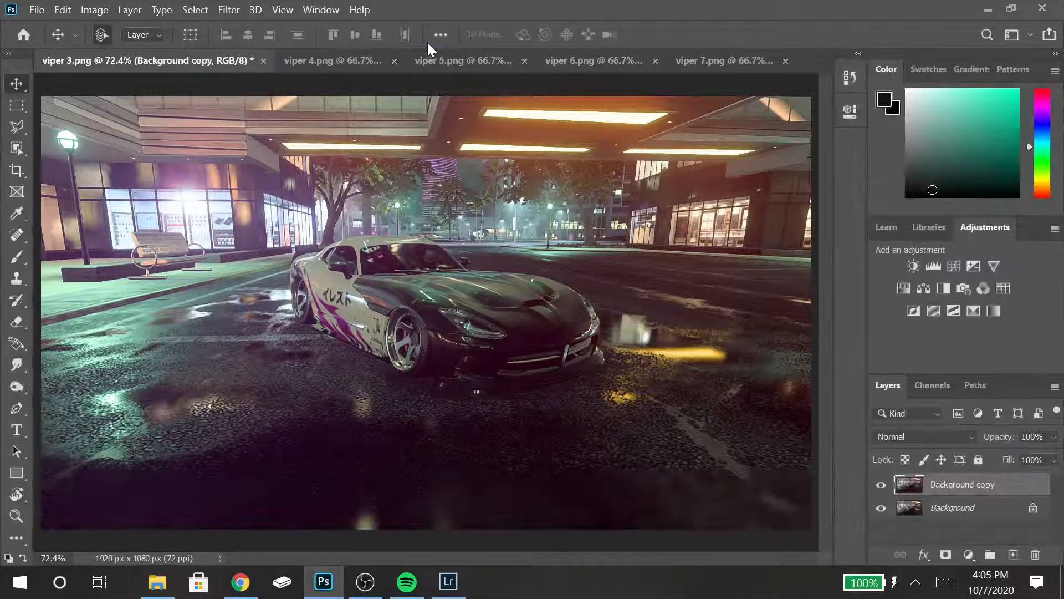
- Reopen the Tilt-Shift blur on the Background copy layer and widen its focus area from above the image to the foreground below the car
left_click(229, 10)
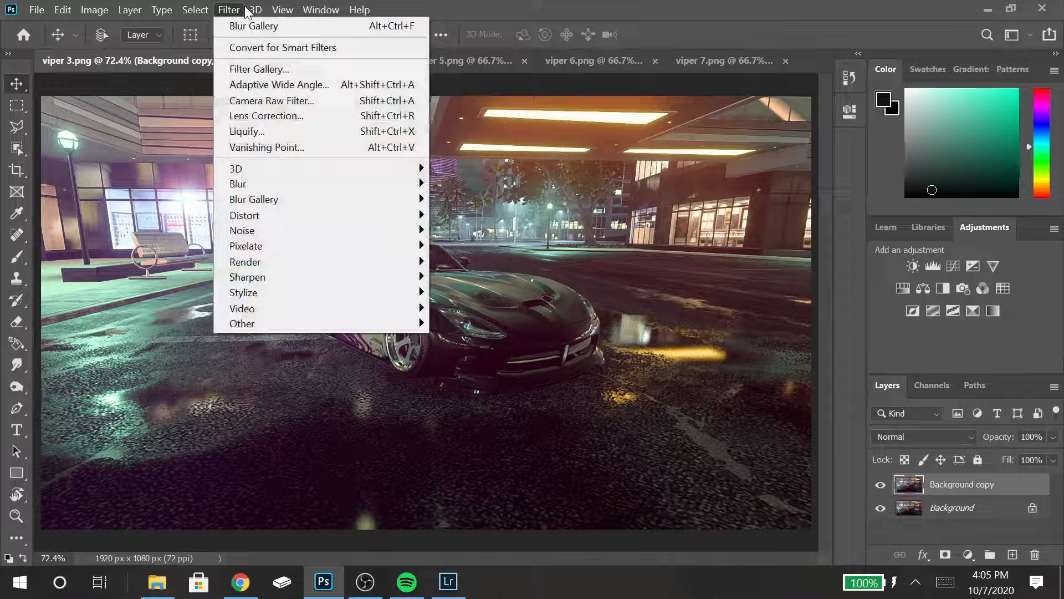
mouse_move(264, 201)
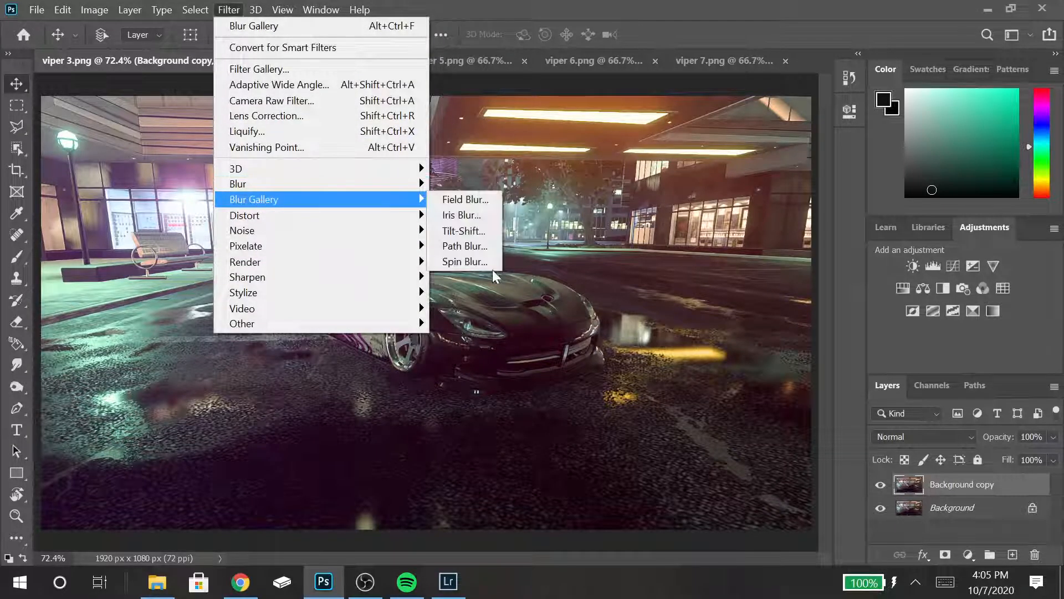
left_click(450, 238)
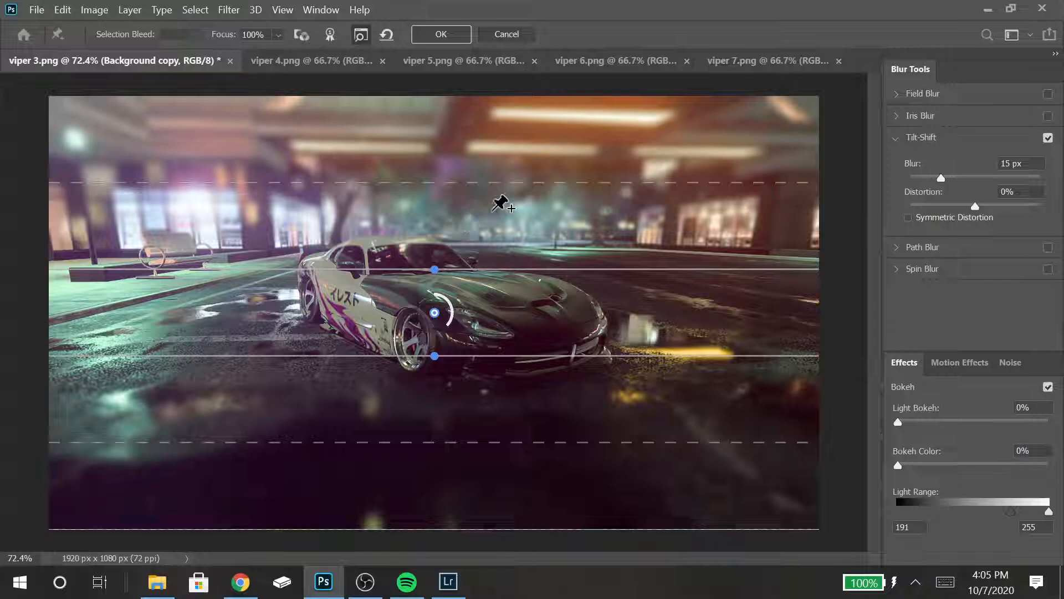
mouse_move(476, 70)
left_mouse_down()
mouse_move(481, 113)
mouse_move(477, 75)
left_mouse_up()
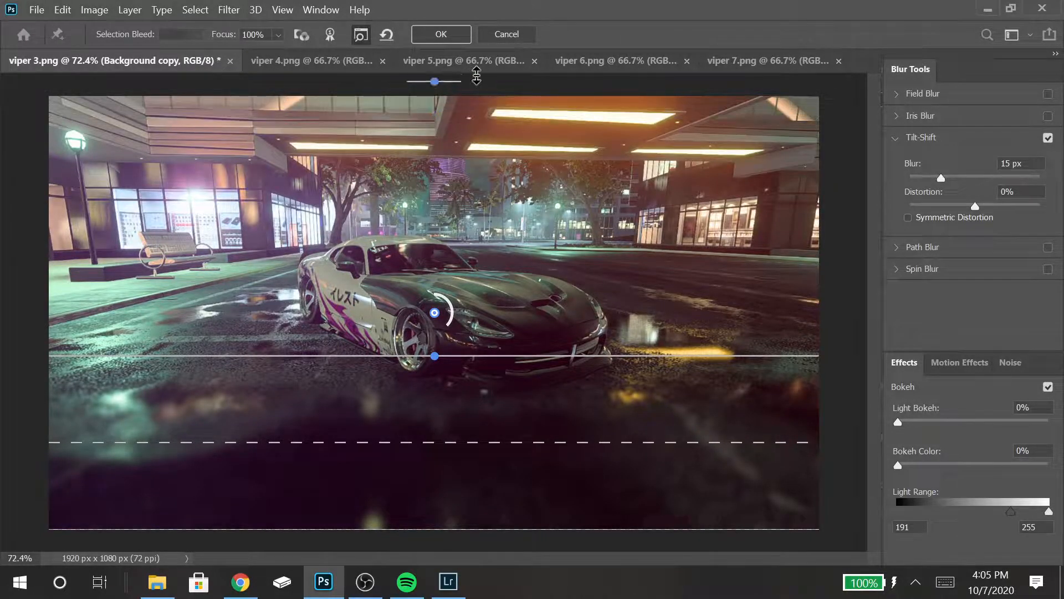
left_click_drag(575, 351, 571, 458)
- Switch to Spotify, search for "i was just a kid", and play I Was Just a Kid by Nothing But Thieves
left_click(405, 583)
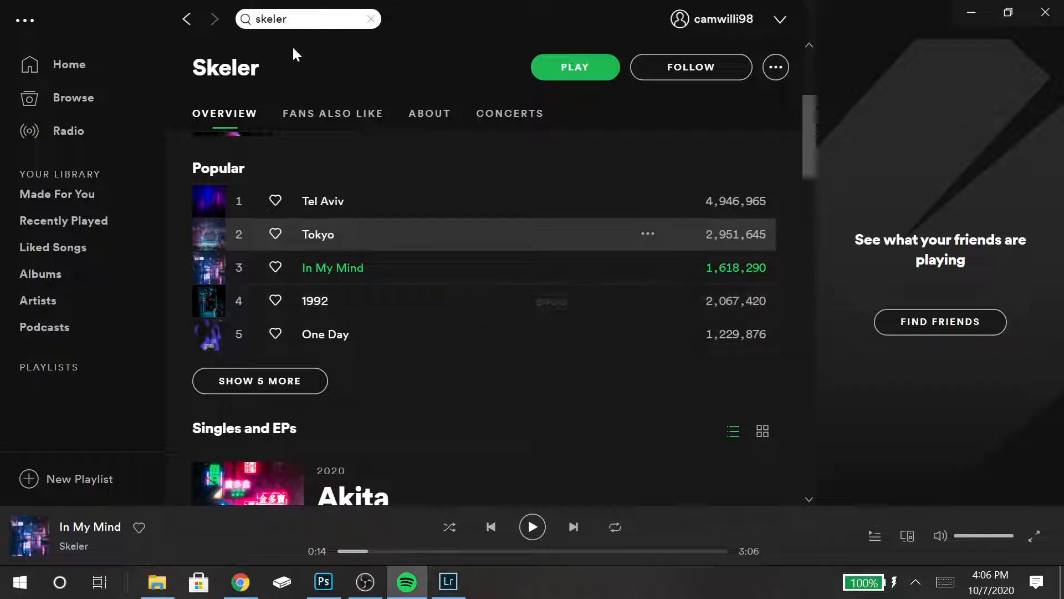
key("ctrl+l")
type("i was just a kid")
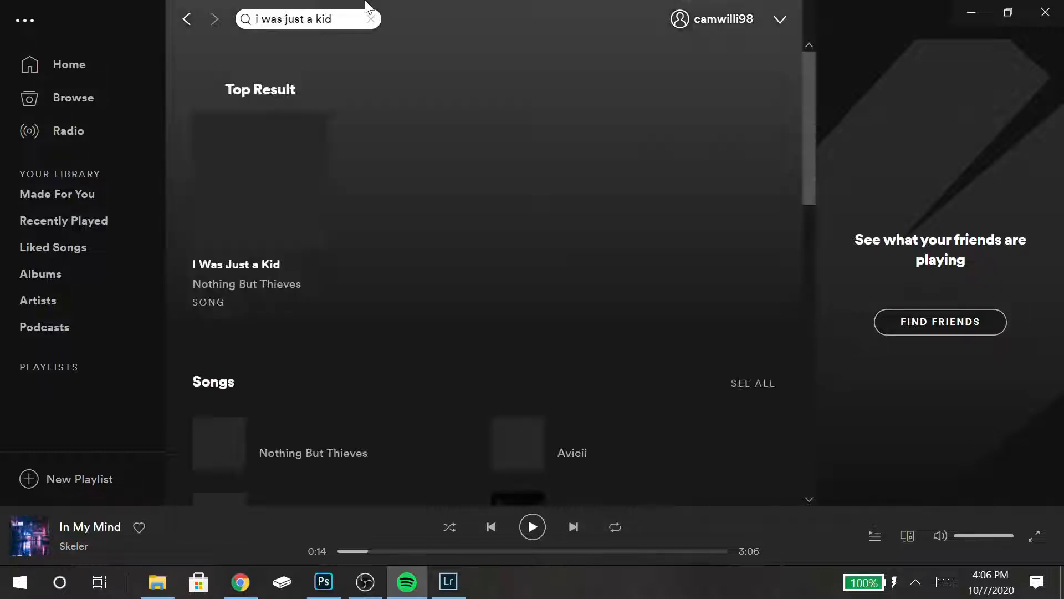
mouse_move(270, 186)
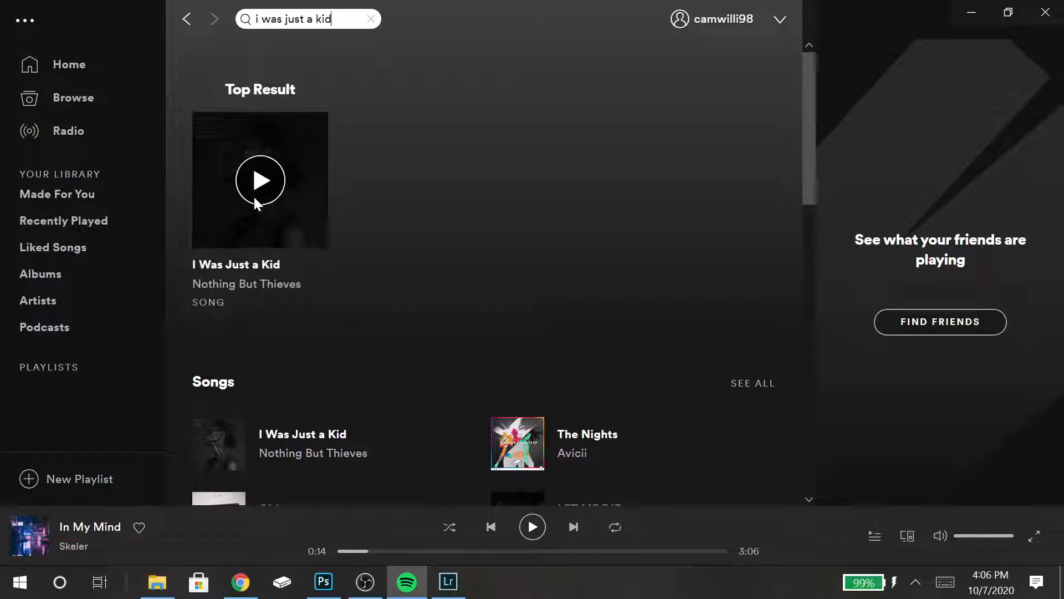
left_click(266, 169)
left_click_drag(813, 68, 812, 93)
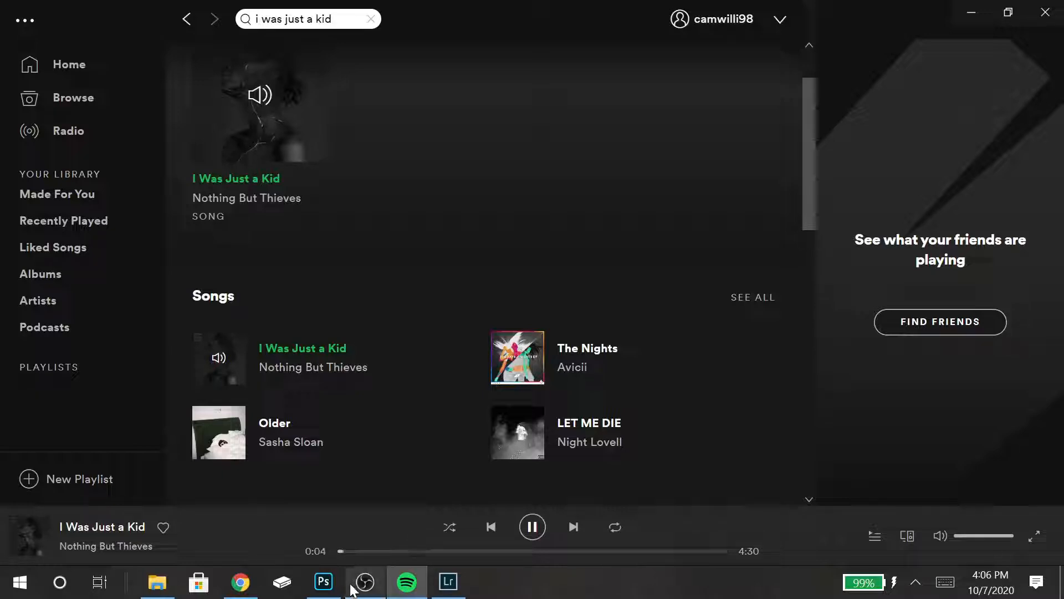
- Back in Photoshop, lower the Tilt-Shift focus line, narrow the lower transition so only the nearest foreground strip is blurred, and apply it
left_click(325, 581)
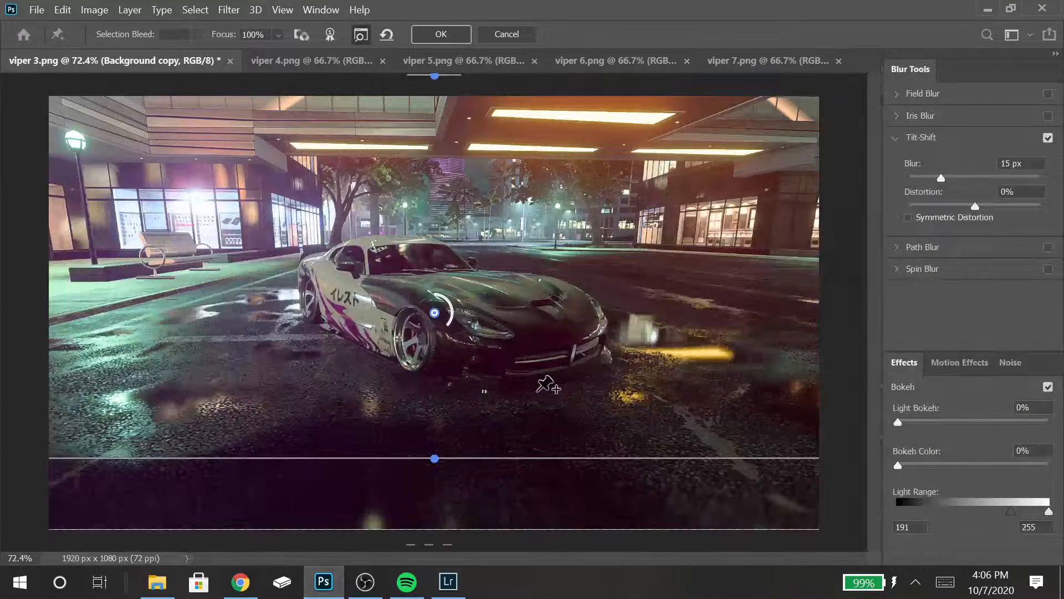
left_click_drag(434, 544, 439, 518)
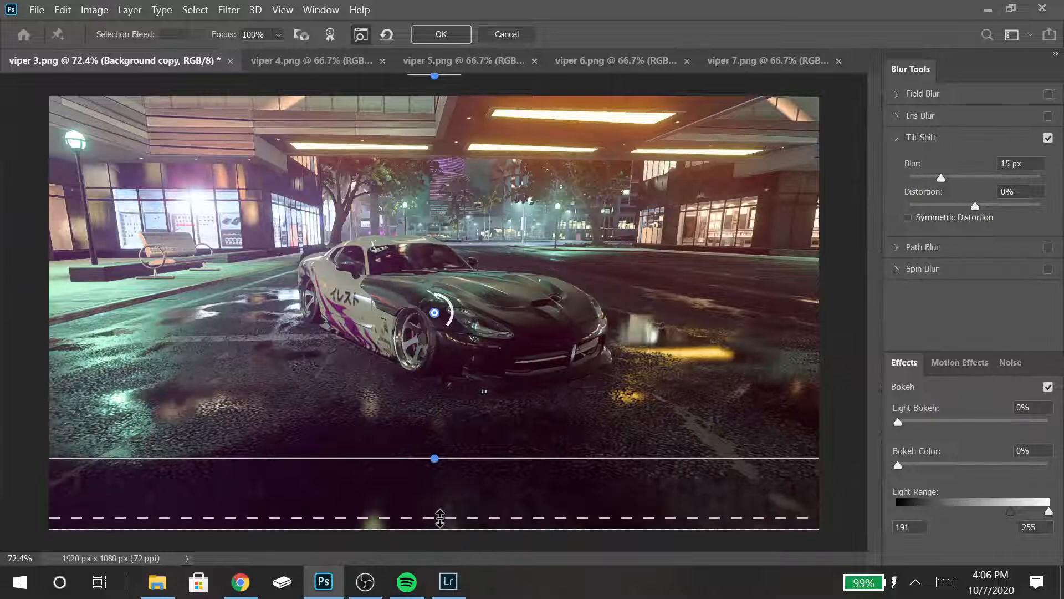
left_click_drag(465, 459, 464, 485)
left_click_drag(450, 546, 445, 518)
left_click_drag(488, 484, 487, 480)
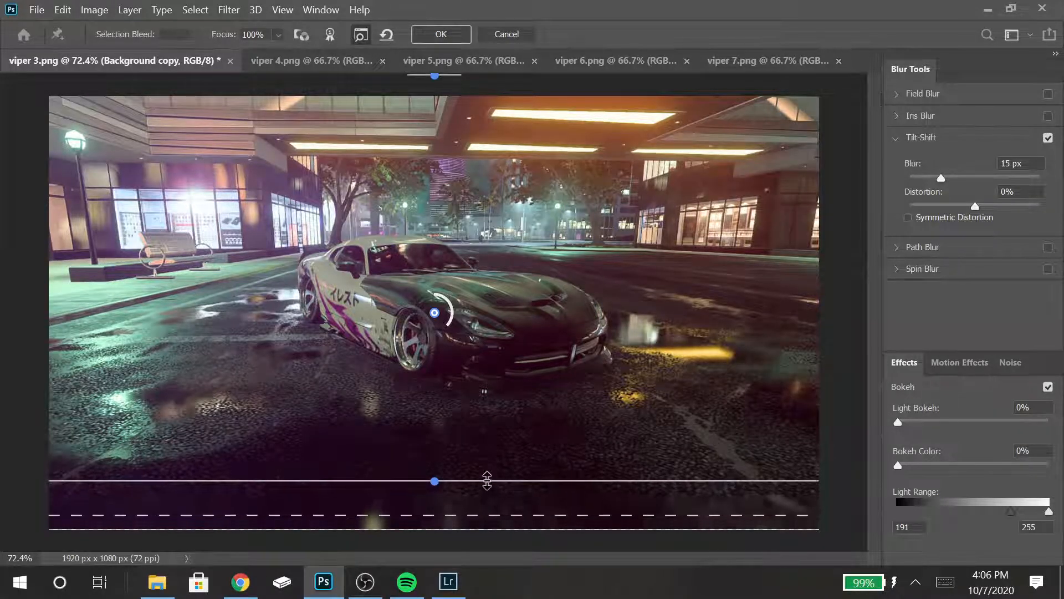
left_click(455, 34)
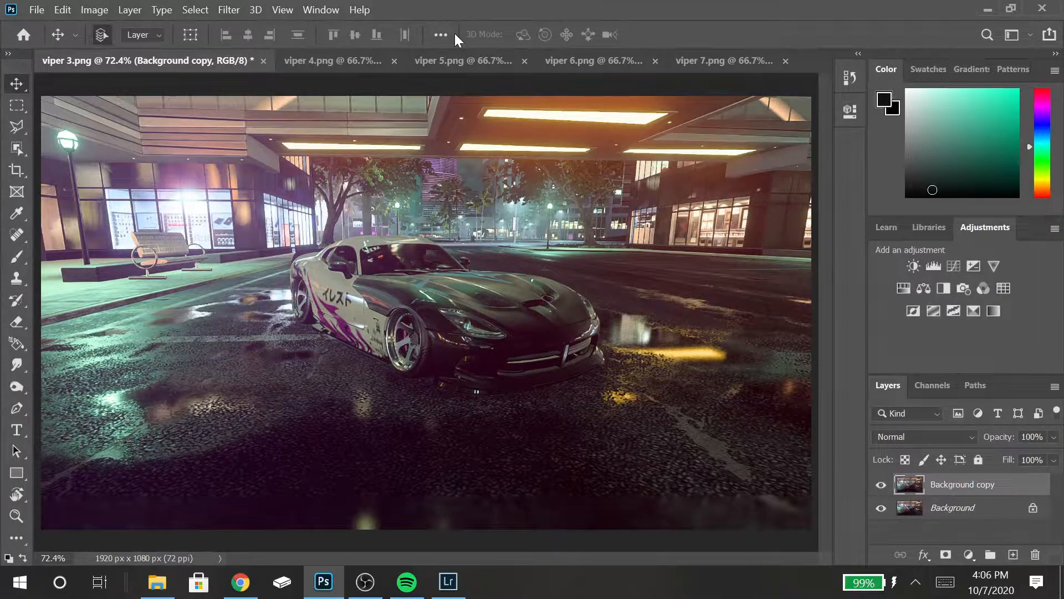
- Set the Eraser brush size to 55 px and compare the photo with the Background copy layer hidden and shown
key("w")
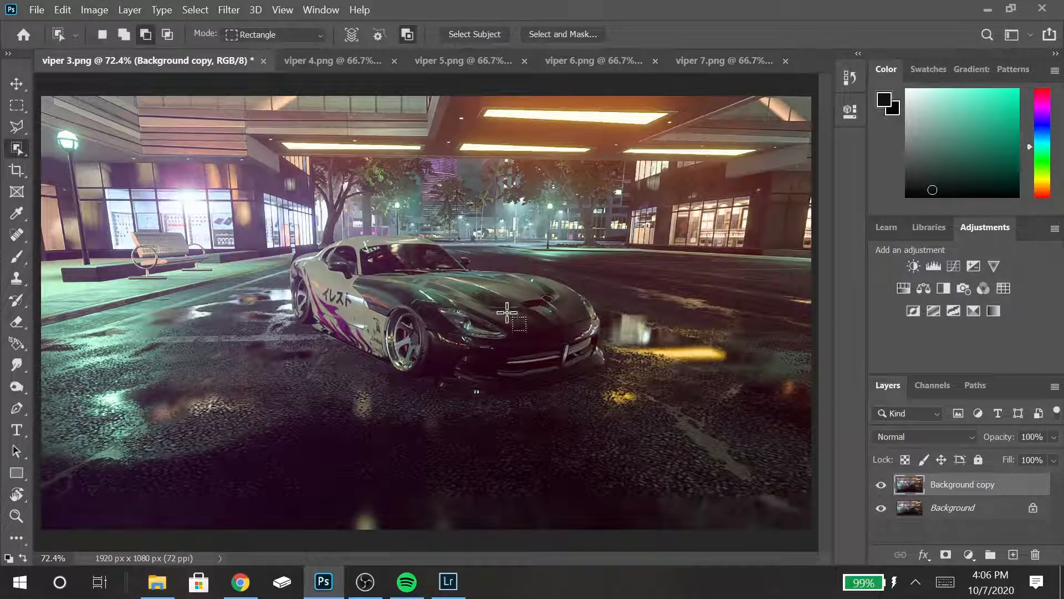
key("e")
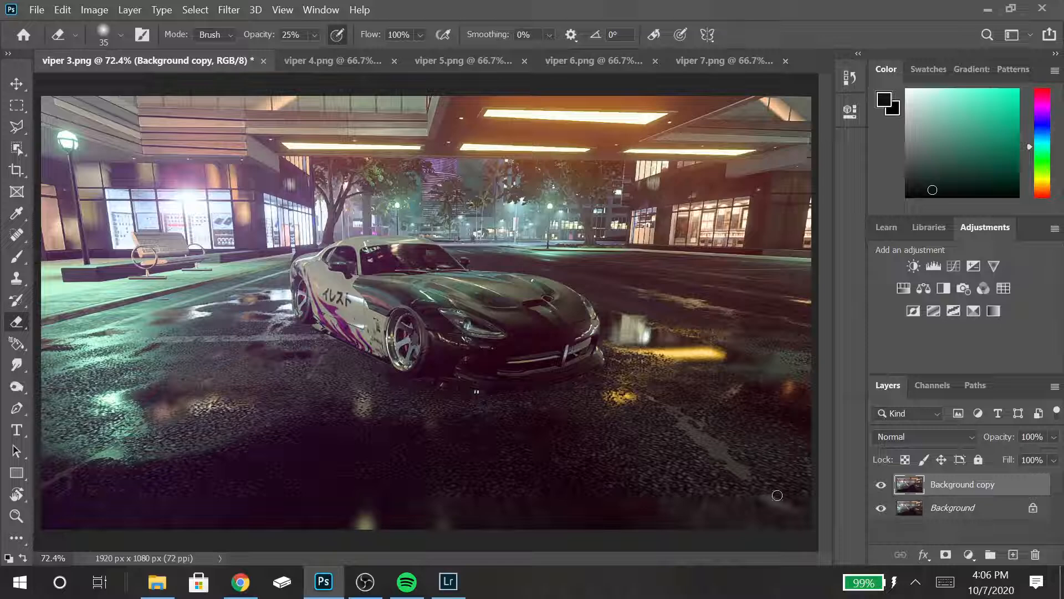
key("XF86AudioRaiseVolume")
key("XF86AudioRaiseVolume")
left_click(113, 34)
left_click(163, 67)
key("BackSpace")
type("5")
key("Return")
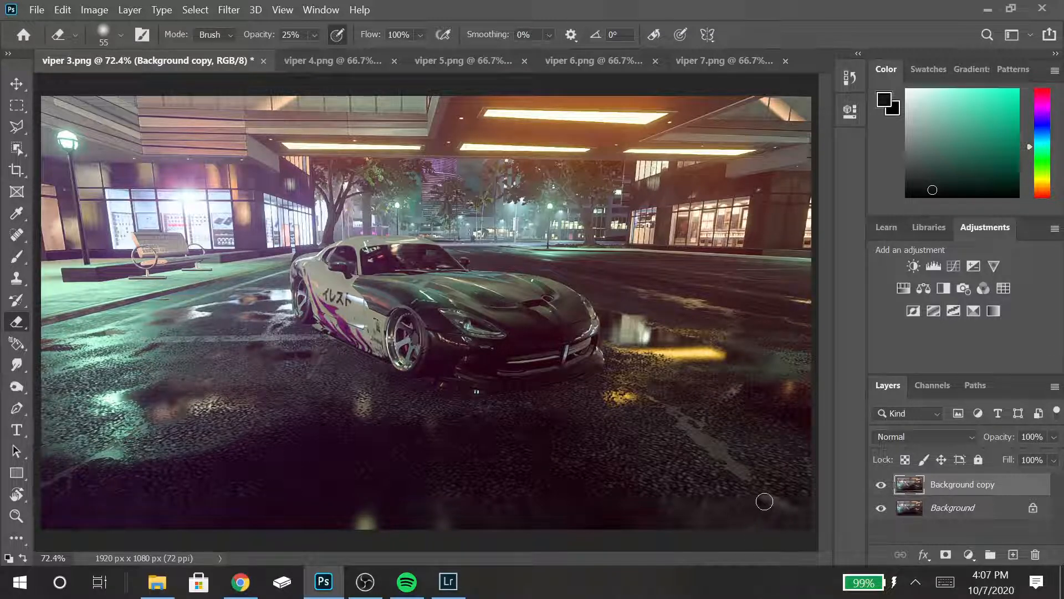
left_click(878, 485)
left_click(879, 485)
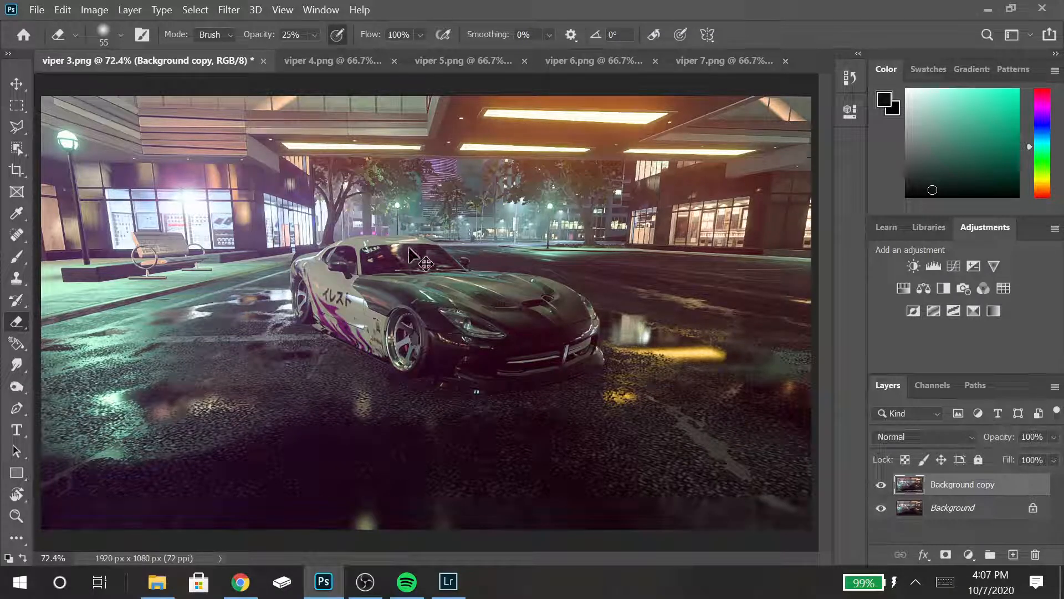
- Start a Polygonal Lasso outline at the image's left edge and trace the curb up to the car's rear
key("l")
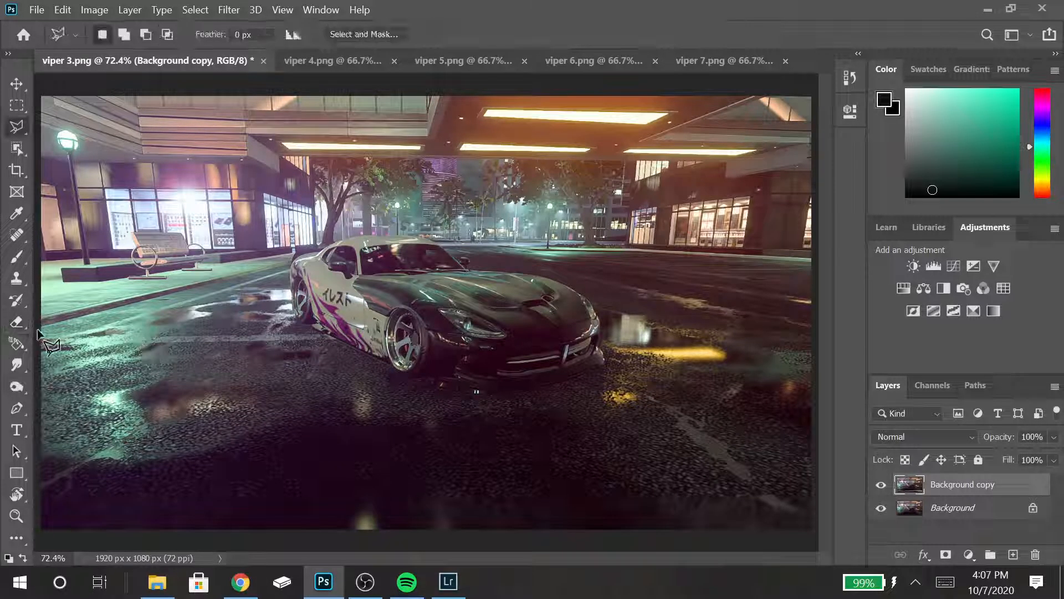
scroll(34, 332, "up", 5)
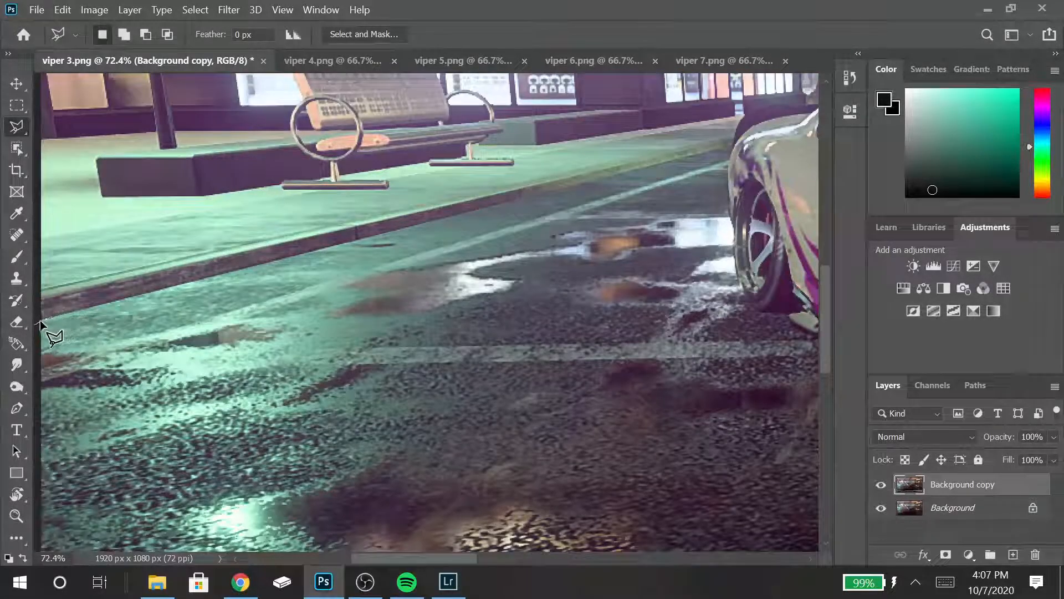
left_click(413, 224)
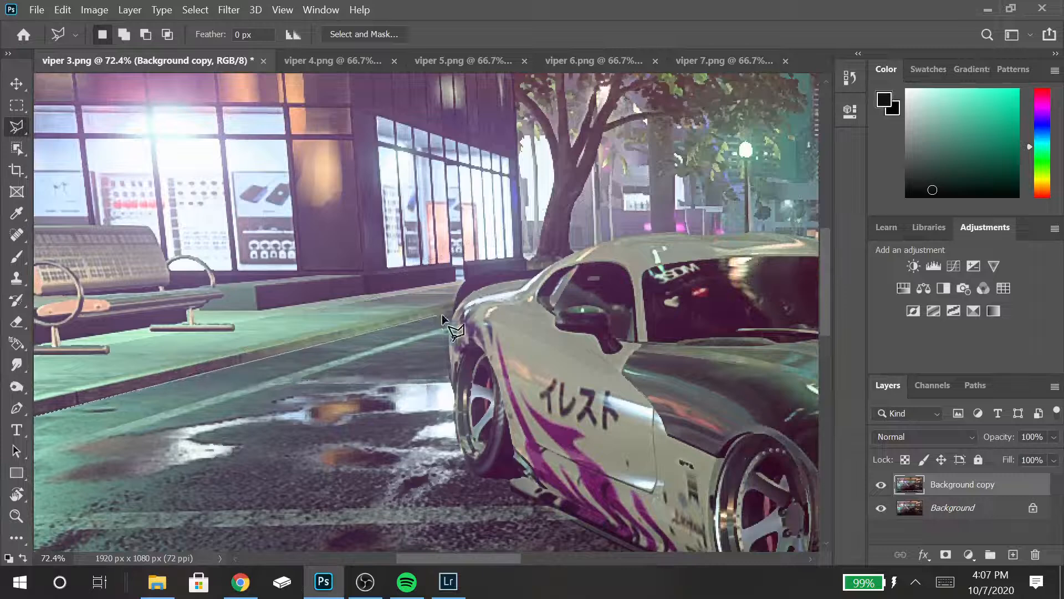
scroll(454, 309, "up", 3)
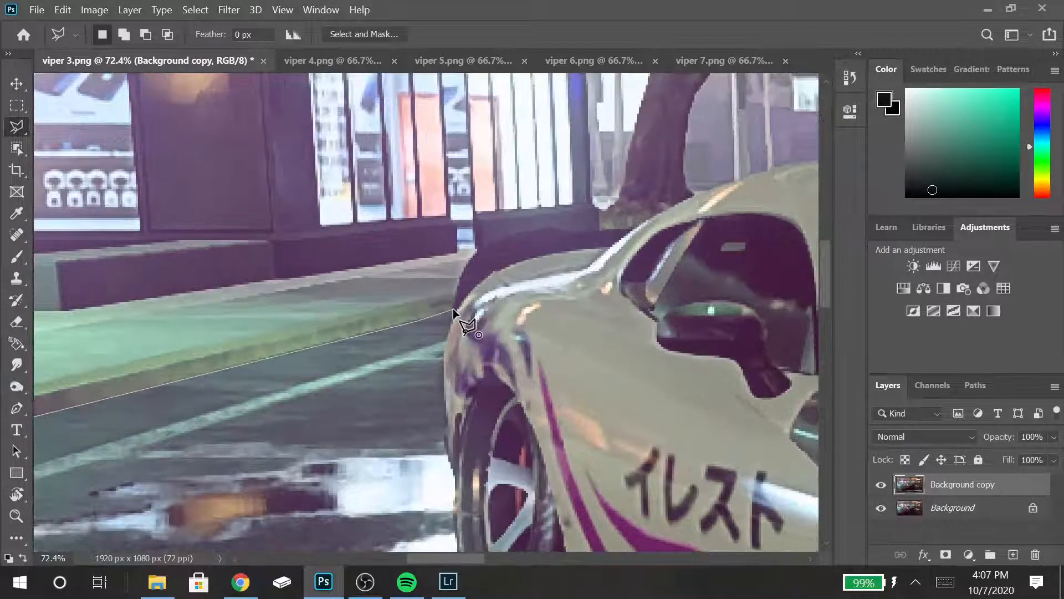
scroll(453, 310, "up", 2)
left_click(453, 311)
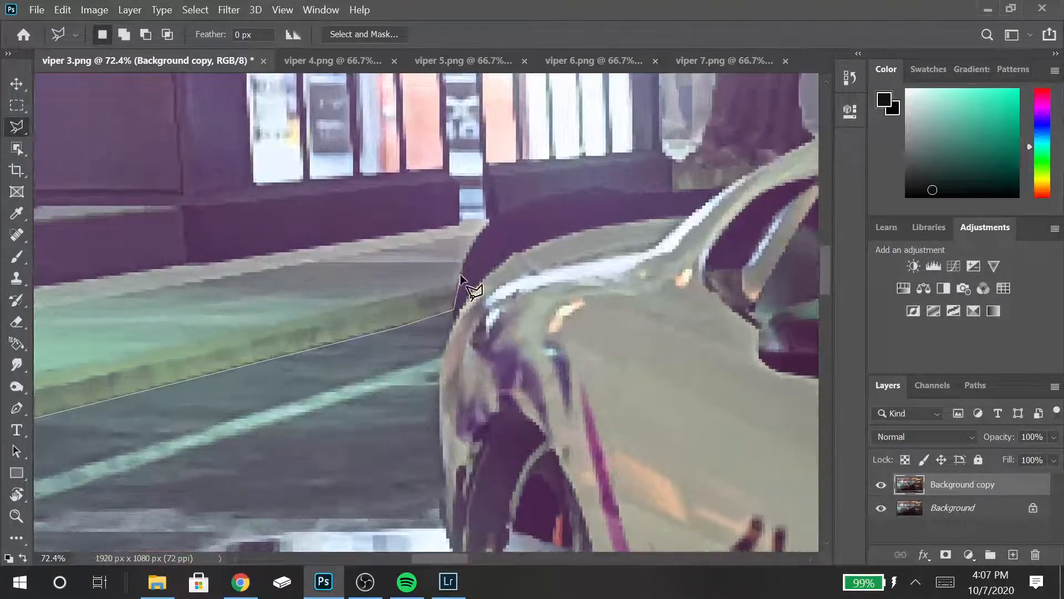
- Continue the lasso outline up and over the car's rear spoiler
left_click(459, 276)
left_click(474, 240)
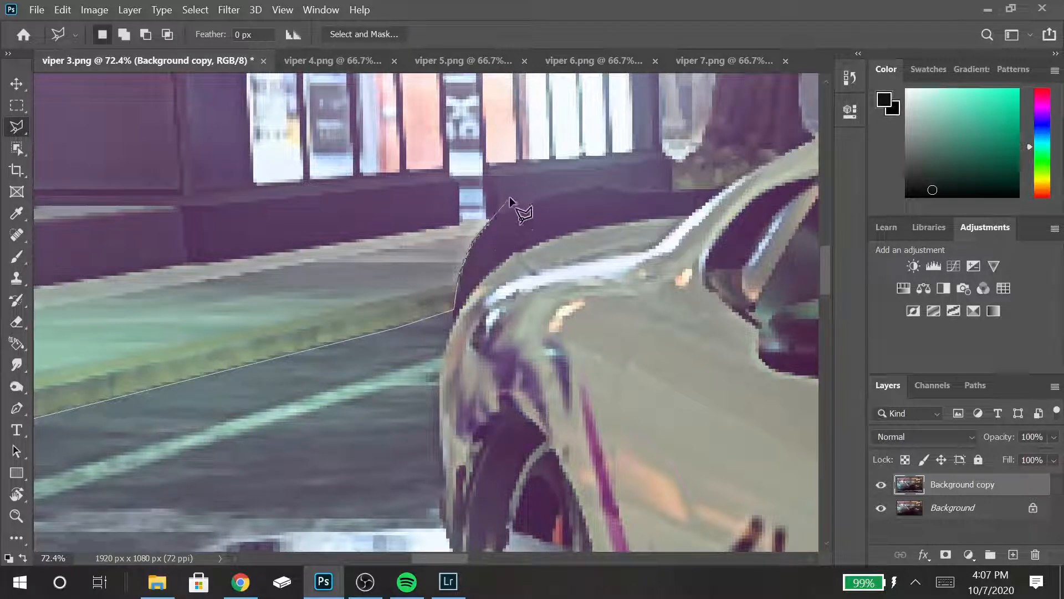
left_click(502, 213)
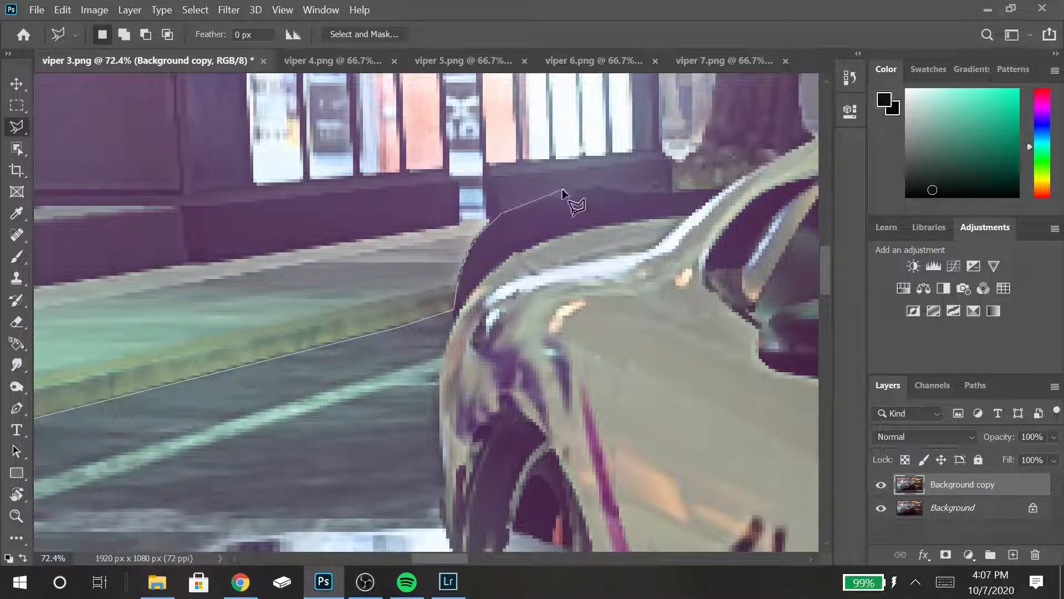
left_click(558, 191)
left_click(603, 186)
left_click(631, 193)
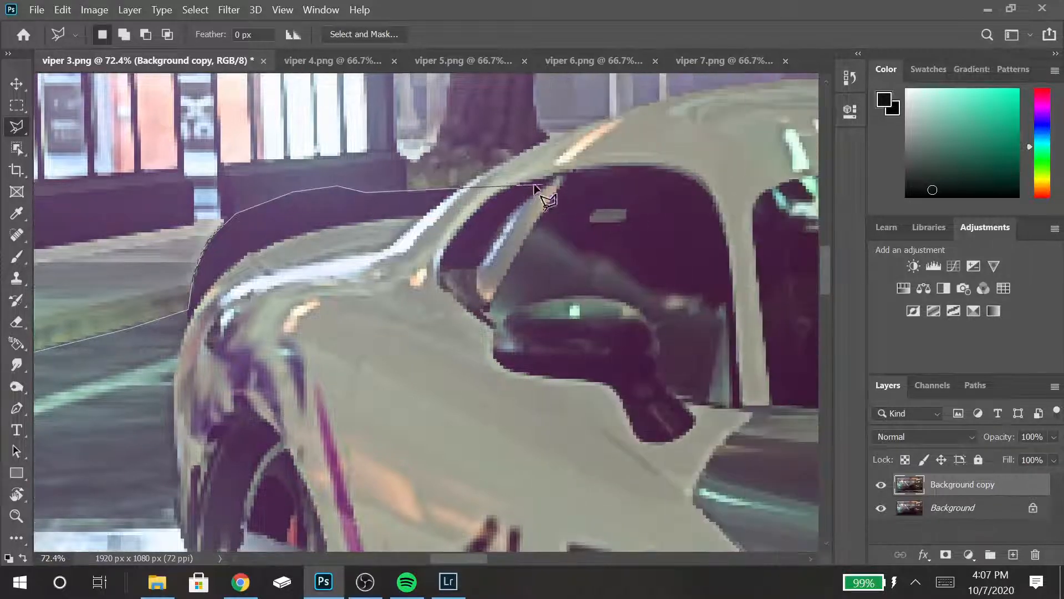
- Trace the lasso outline from the spoiler up the rear roofline and over the first hump of the roof
left_click(460, 188)
left_click(517, 151)
left_click(569, 131)
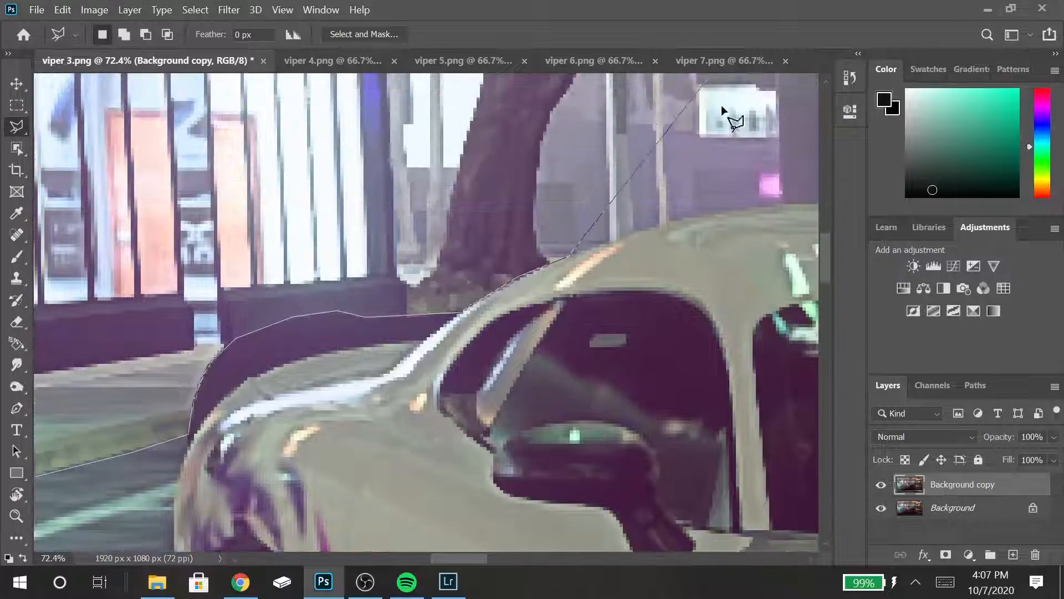
left_click(635, 231)
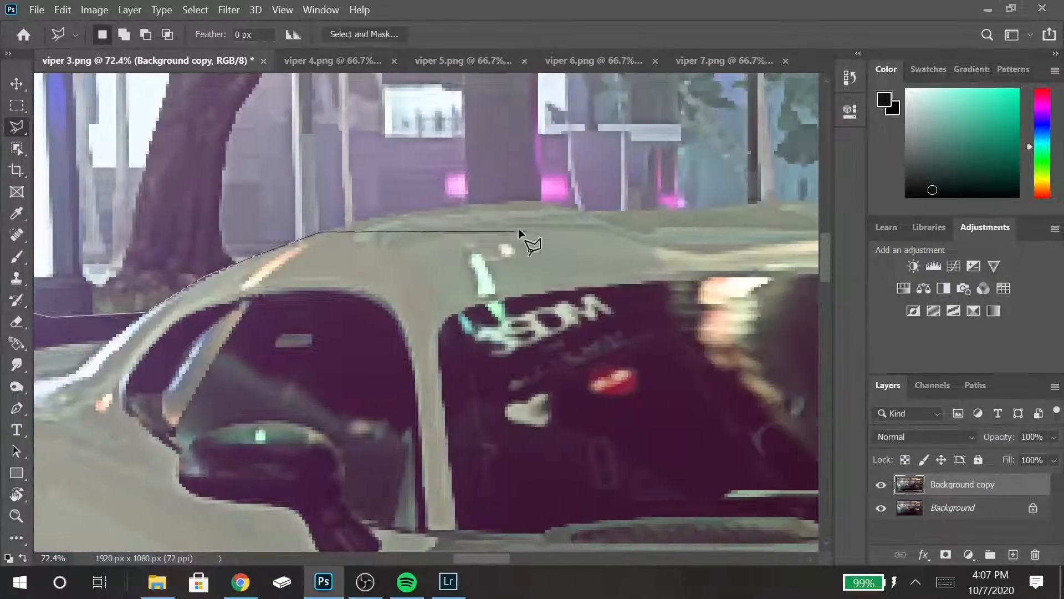
left_click(391, 214)
left_click(450, 206)
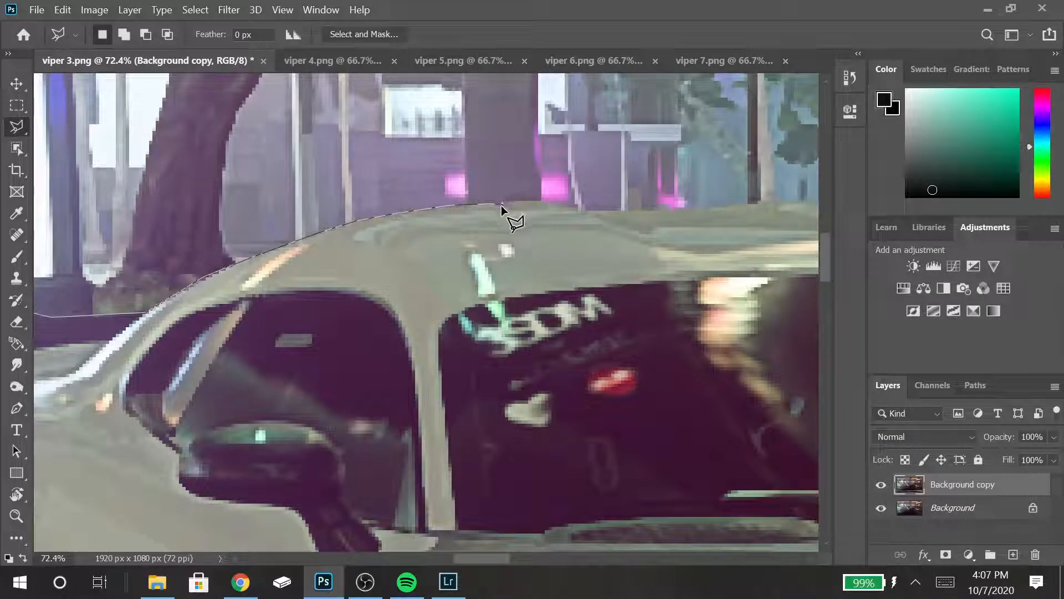
left_click(551, 201)
- Continue the lasso outline over the second roof hump and down the roof edge toward the windshield pillar
scroll(716, 206, "right", 5)
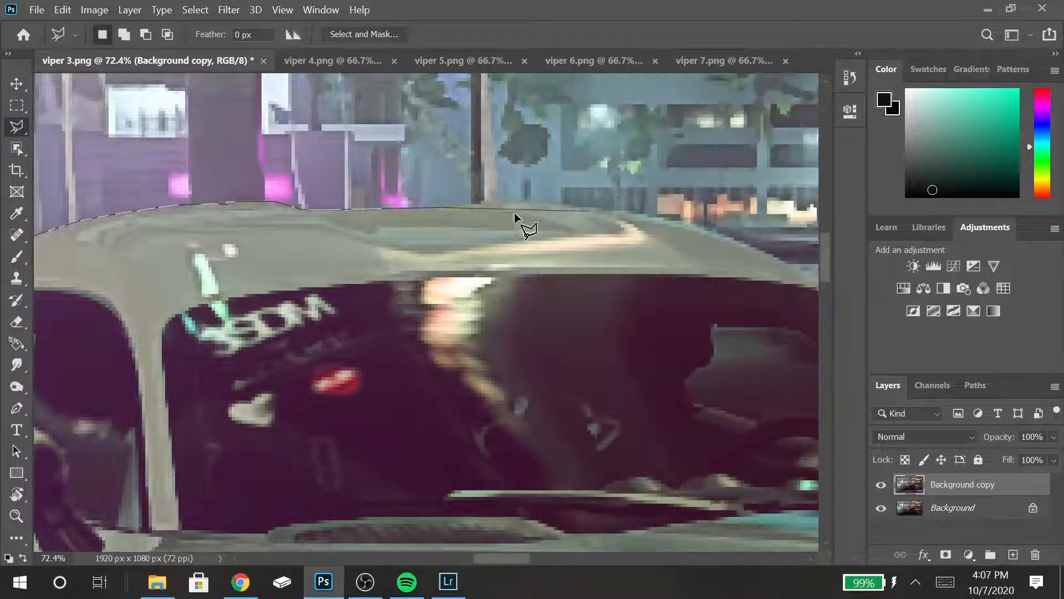
left_click(469, 202)
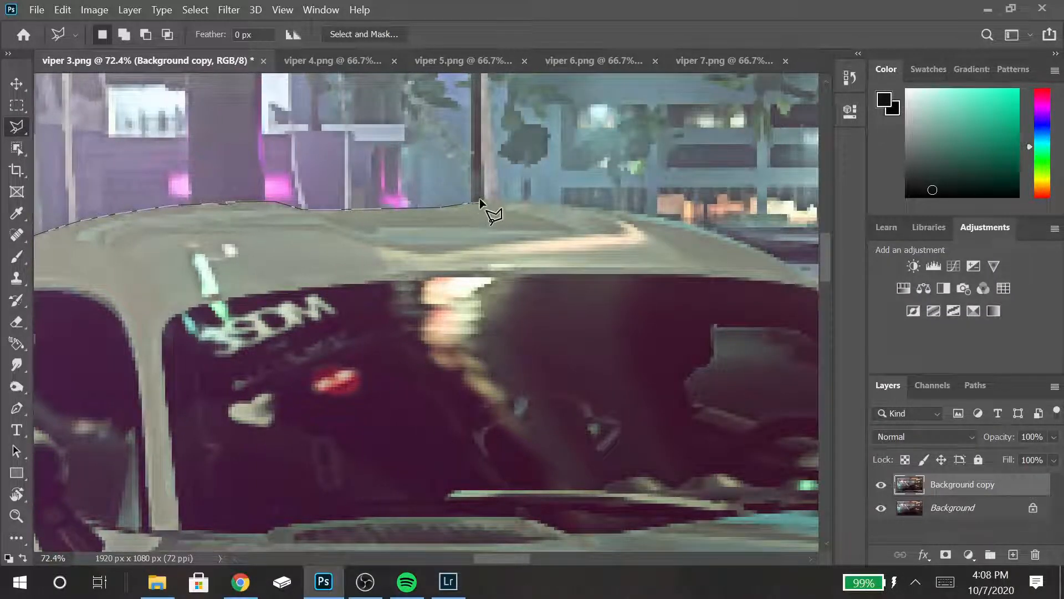
left_click(481, 200)
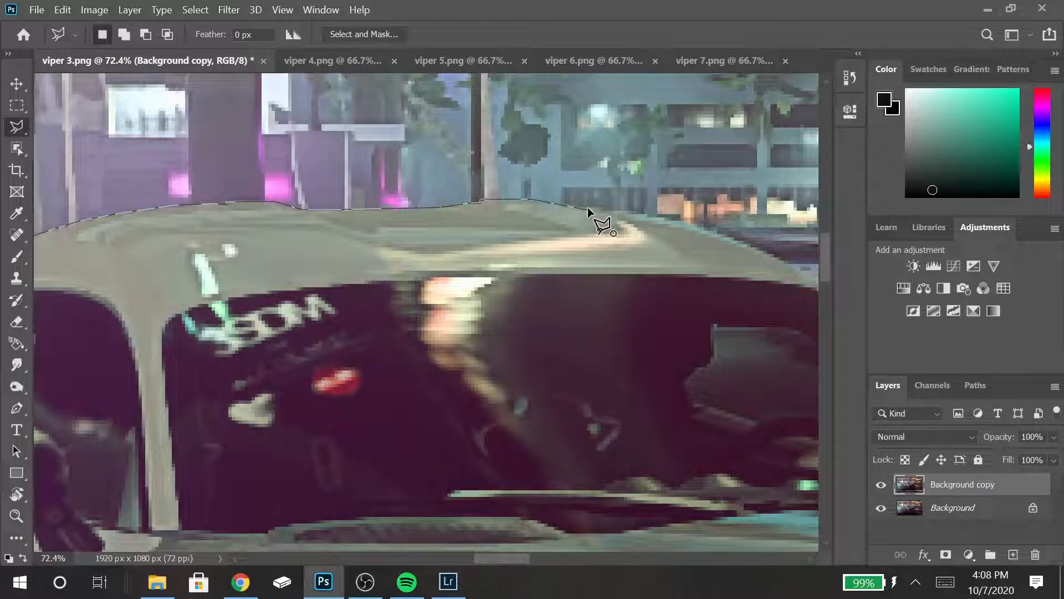
scroll(587, 208, "up", 2)
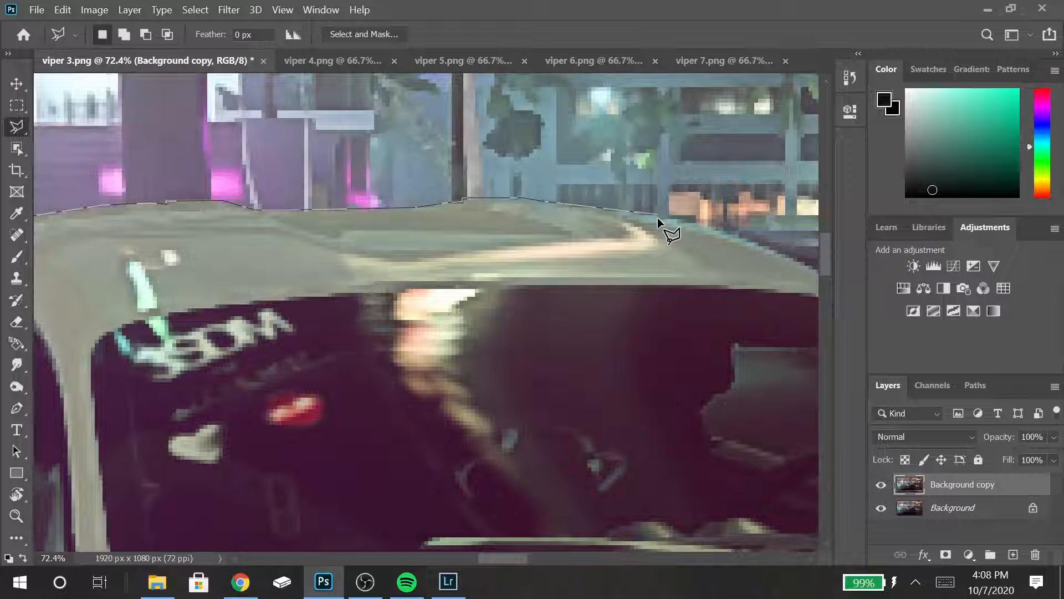
left_click(683, 220)
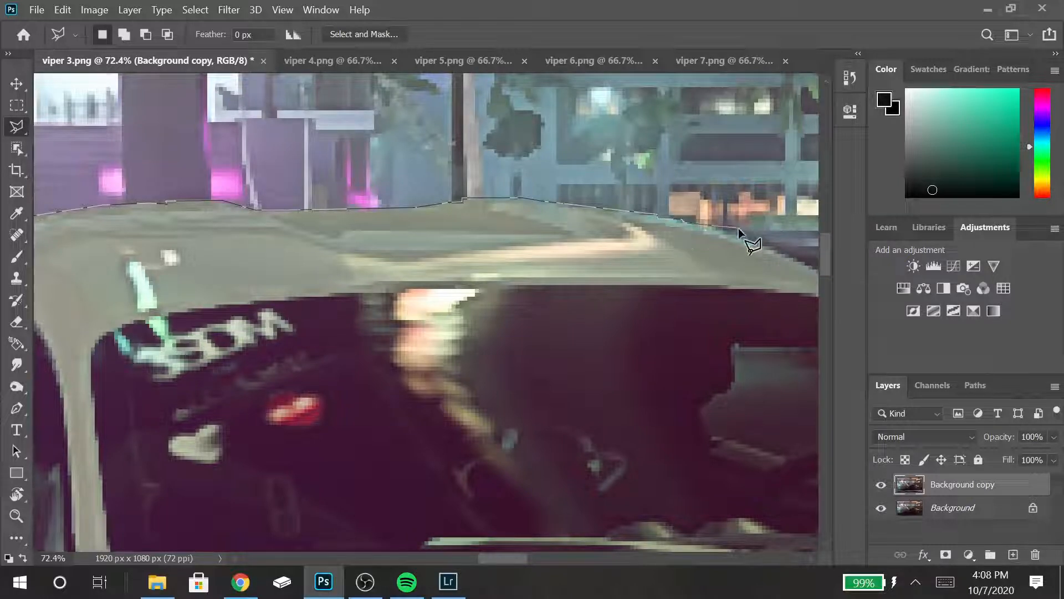
left_click(721, 225)
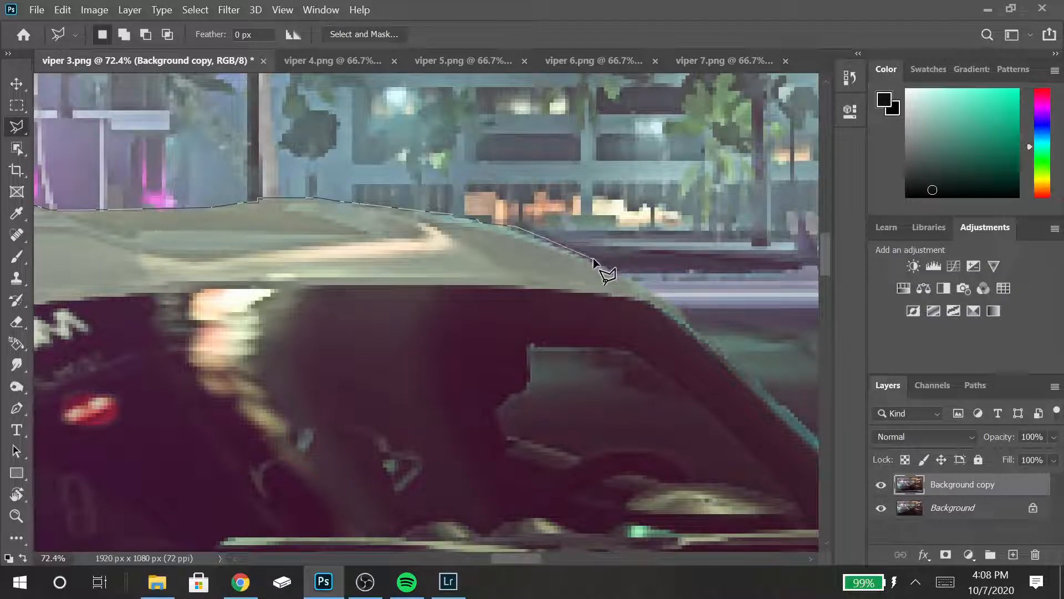
- Trace the lasso outline down the outer edge of the windshield pillar to the far side mirror
left_click(683, 306)
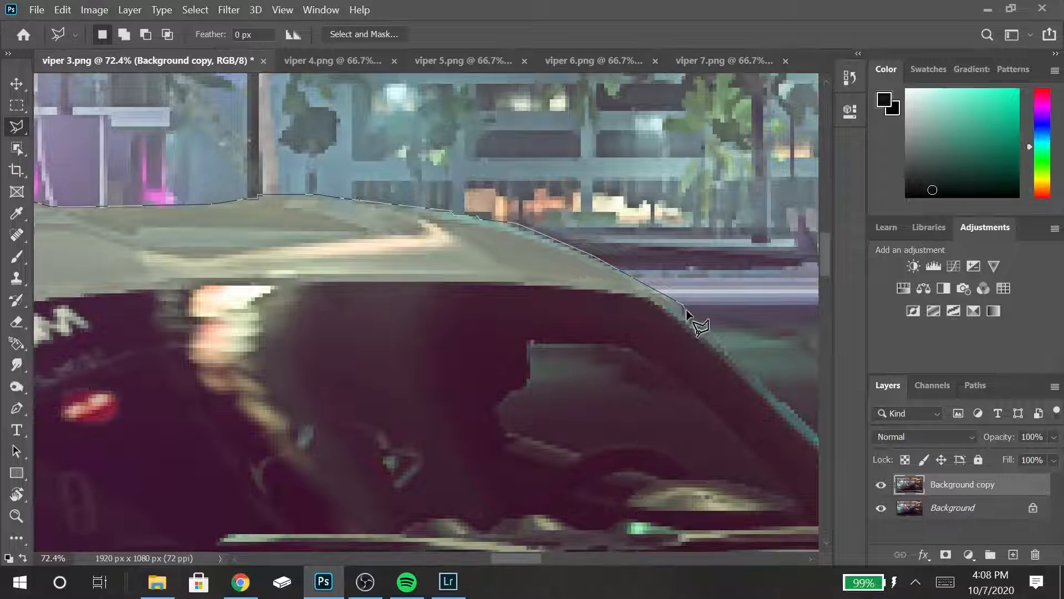
left_click(693, 320)
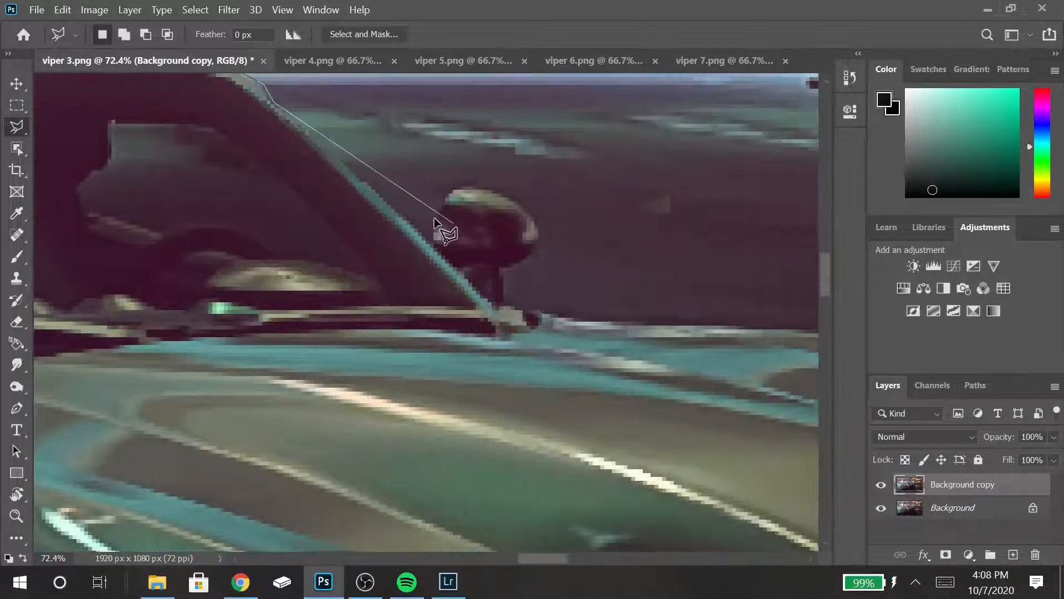
left_click(343, 156)
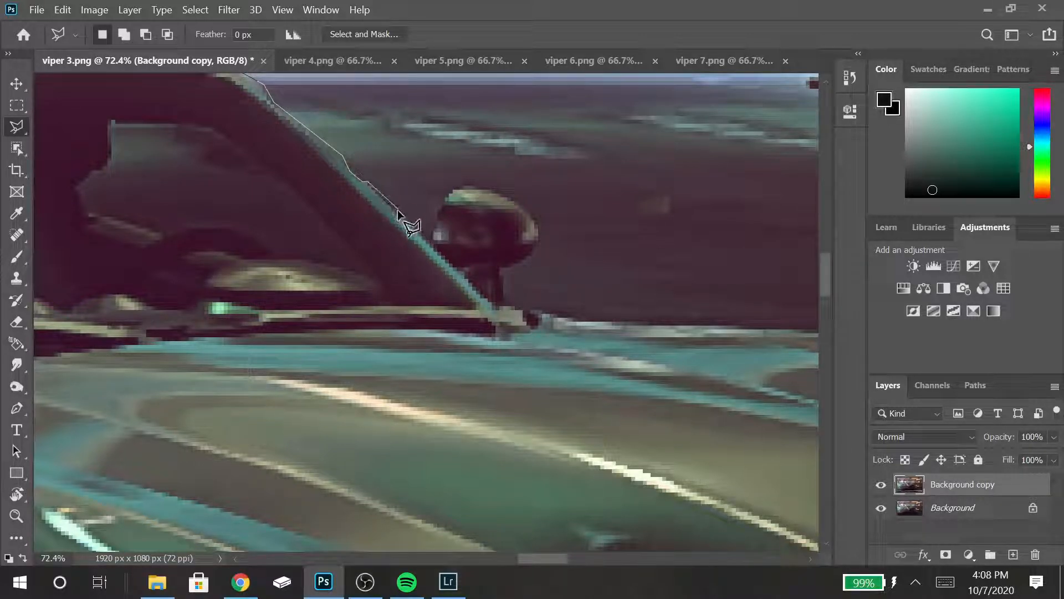
left_click(427, 241)
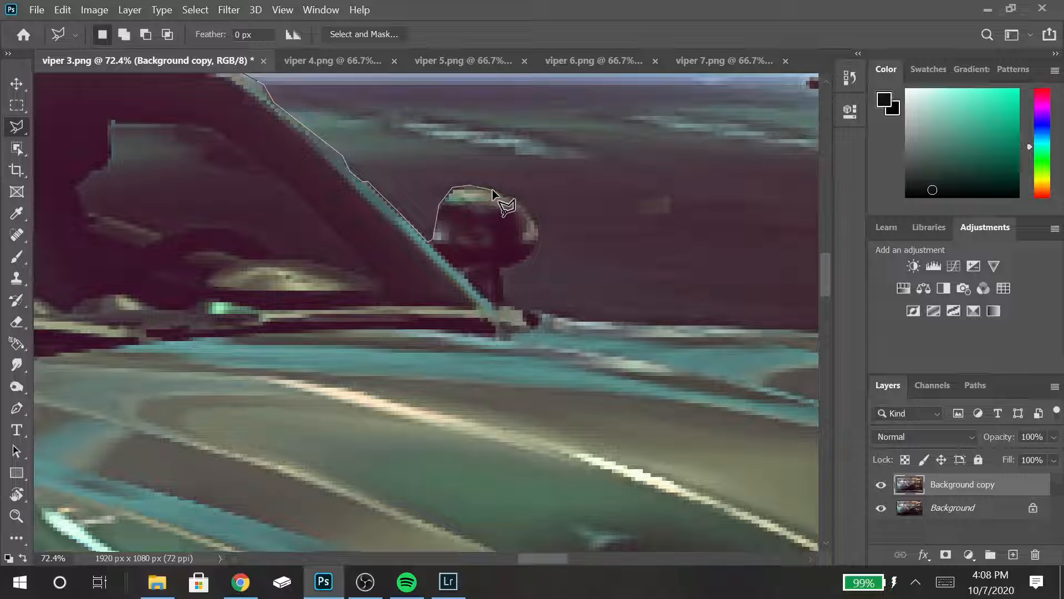
- Trace the lasso outline around the far side mirror and down its stem to the car body
left_click(516, 199)
left_click(532, 214)
left_click(539, 232)
left_click(536, 251)
left_click(514, 267)
left_click(498, 265)
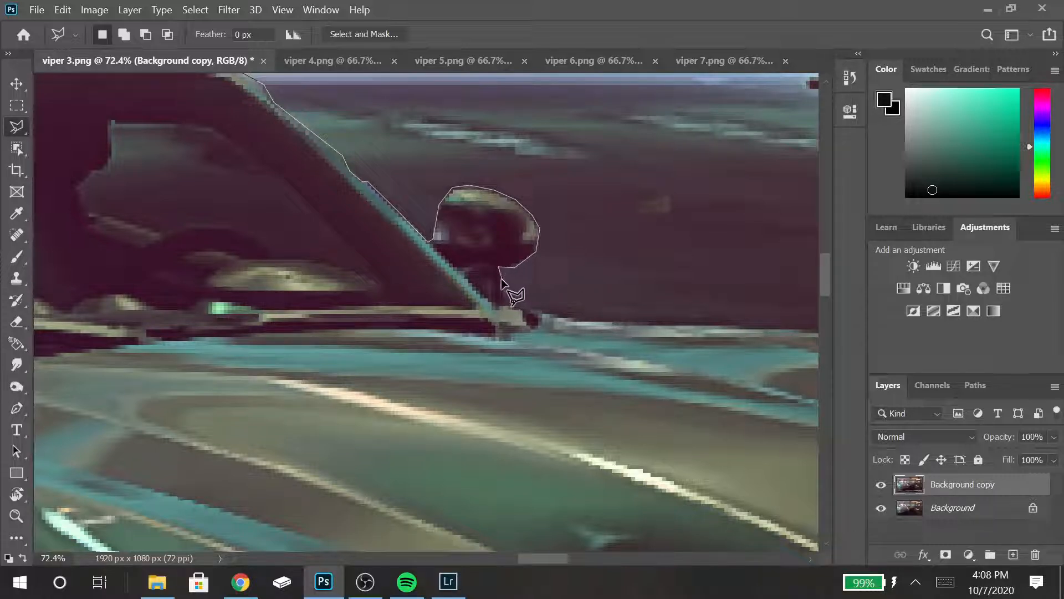
left_click(505, 304)
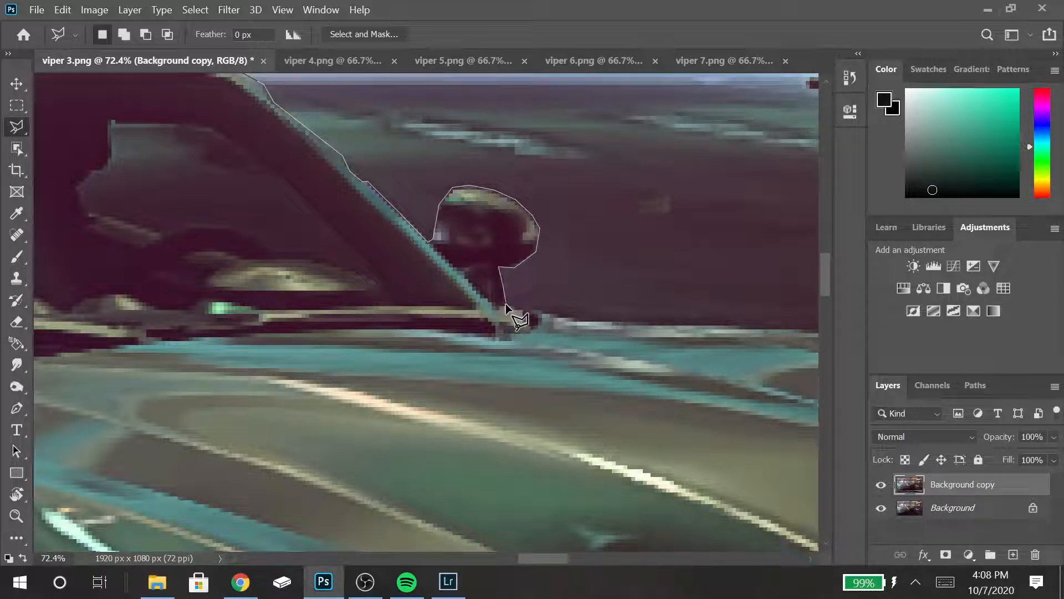
- Trace the lasso outline from the mirror base along the far edge of the hood
left_click(540, 307)
left_click(577, 316)
scroll(607, 315, "right", 5)
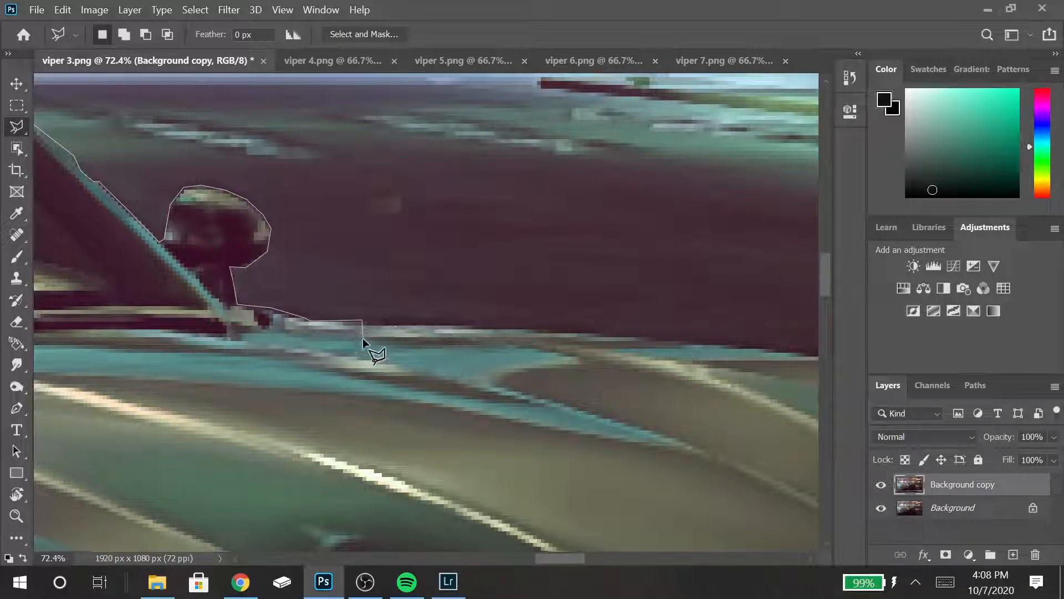
left_click(378, 324)
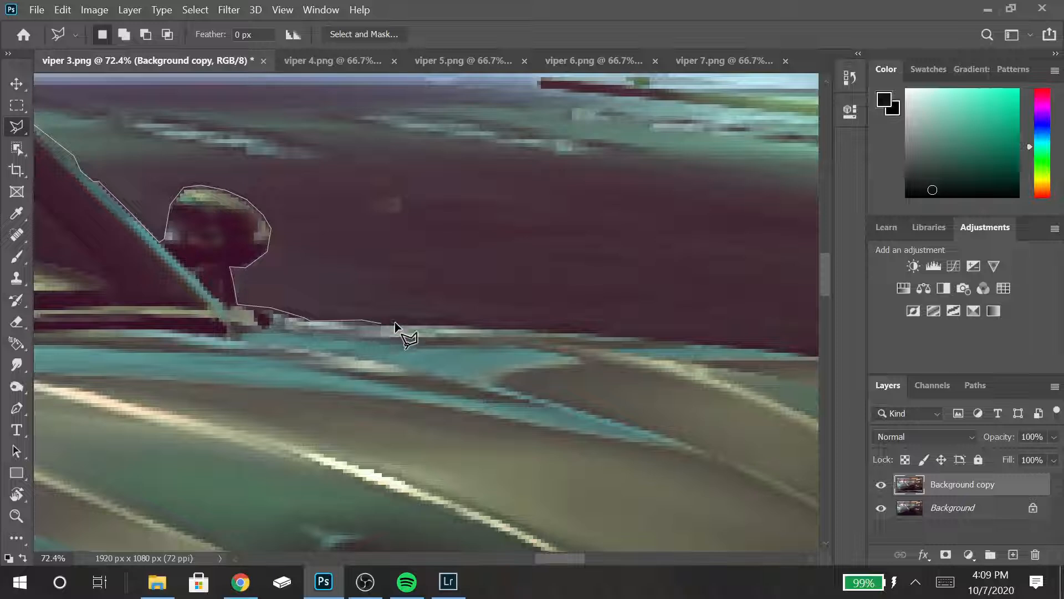
left_click(476, 327)
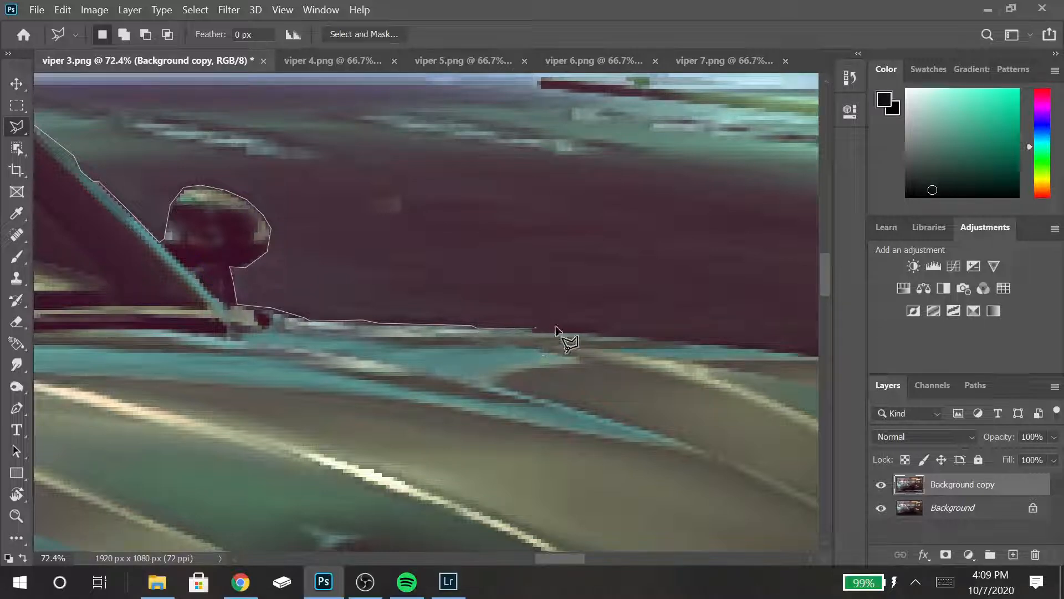
left_click(601, 333)
left_click(774, 348)
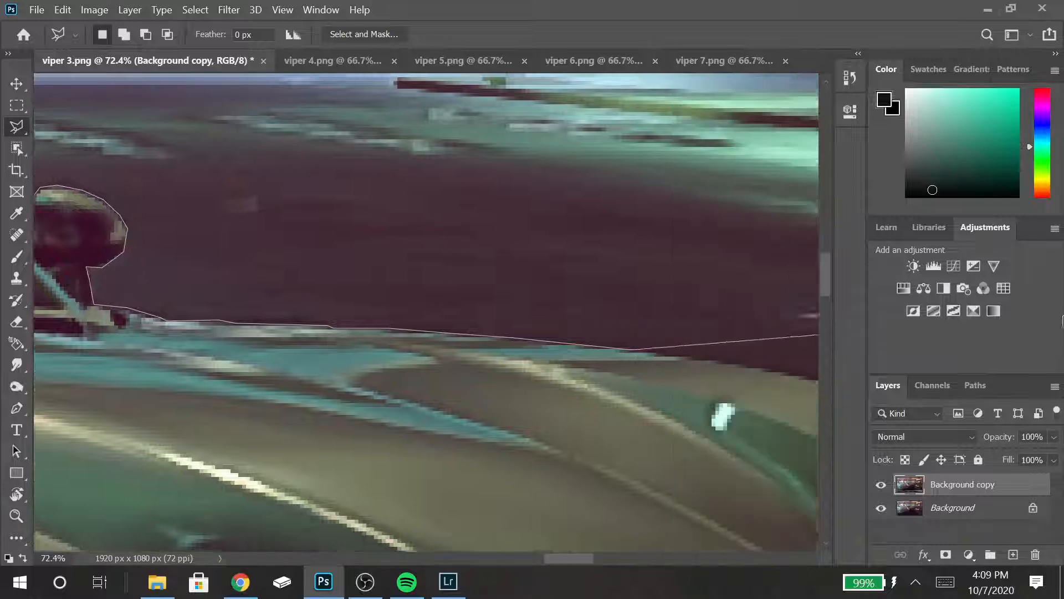
left_click(426, 360)
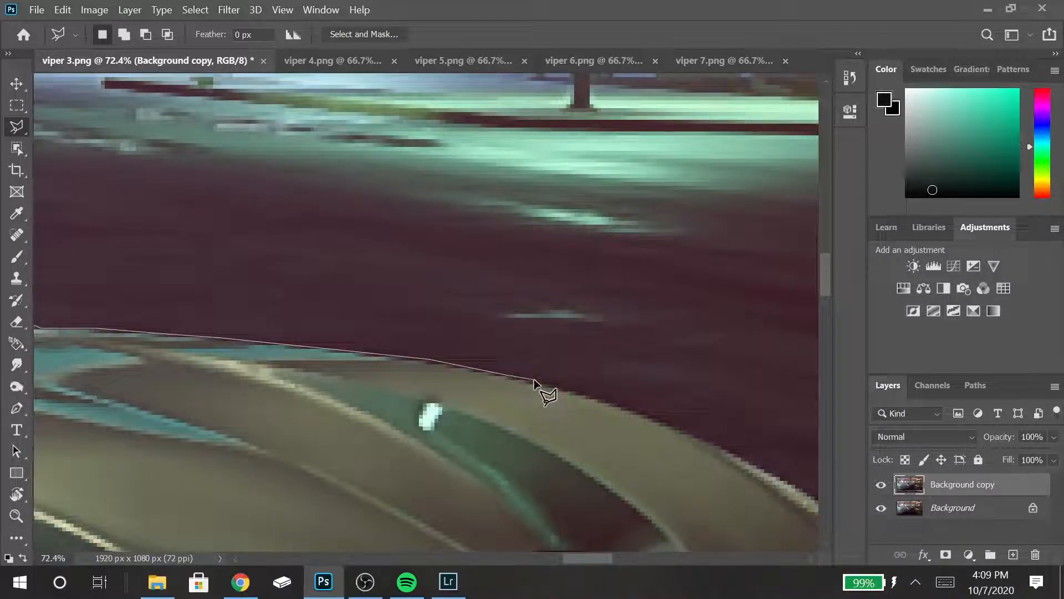
- Trace the lasso outline down the curved front fender and around the far headlight to the bumper
left_click(596, 395)
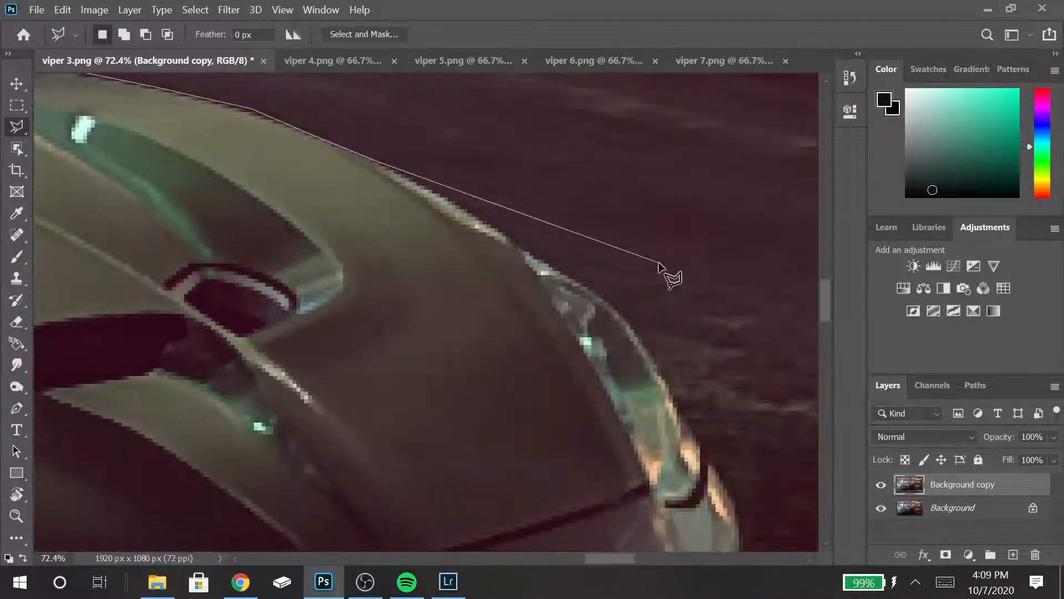
left_click(379, 161)
left_click(447, 196)
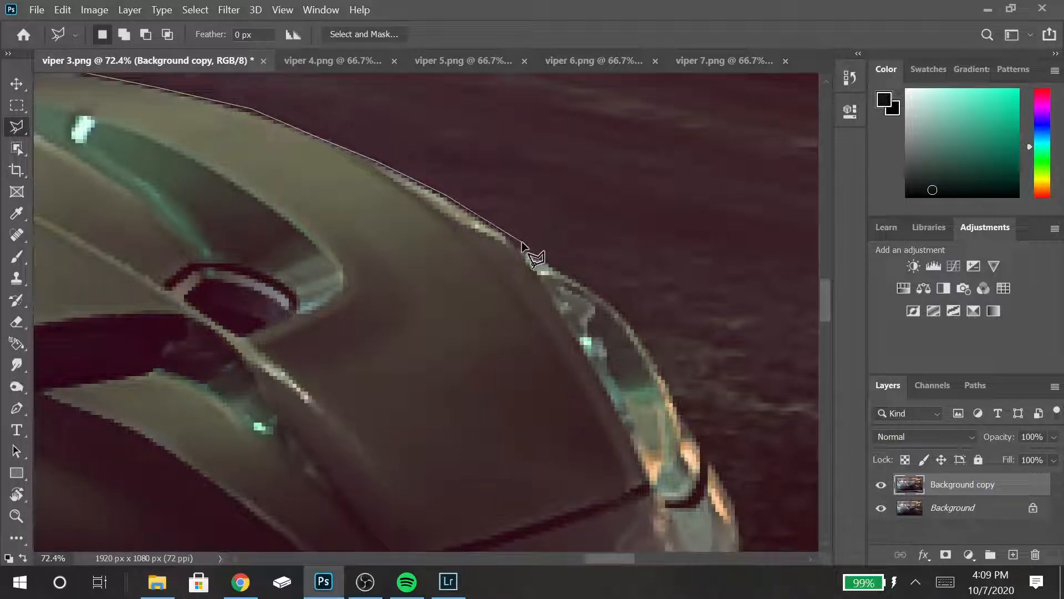
left_click(585, 287)
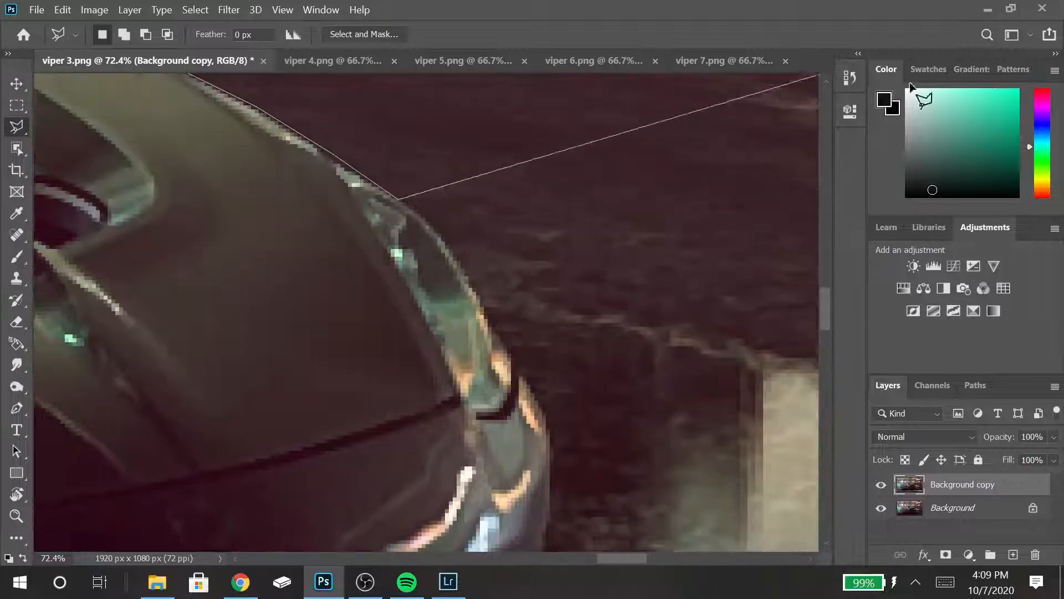
left_click(410, 227)
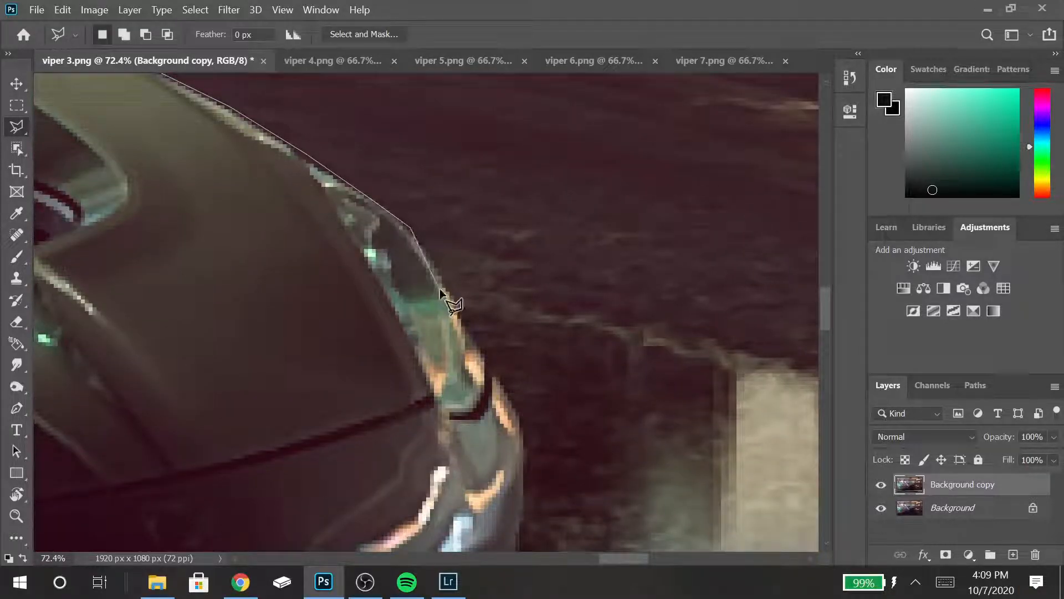
left_click(484, 359)
left_click(522, 422)
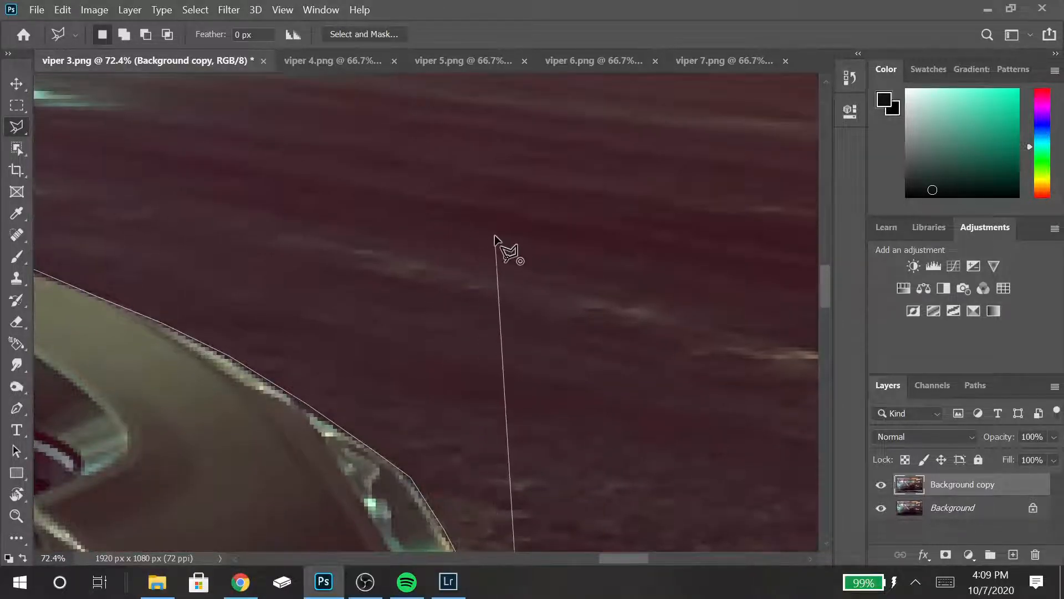
- Remove the lasso points along the headlight, hood, mirror and windshield pillar, back to the end of the roof
scroll(494, 234, "up", 5)
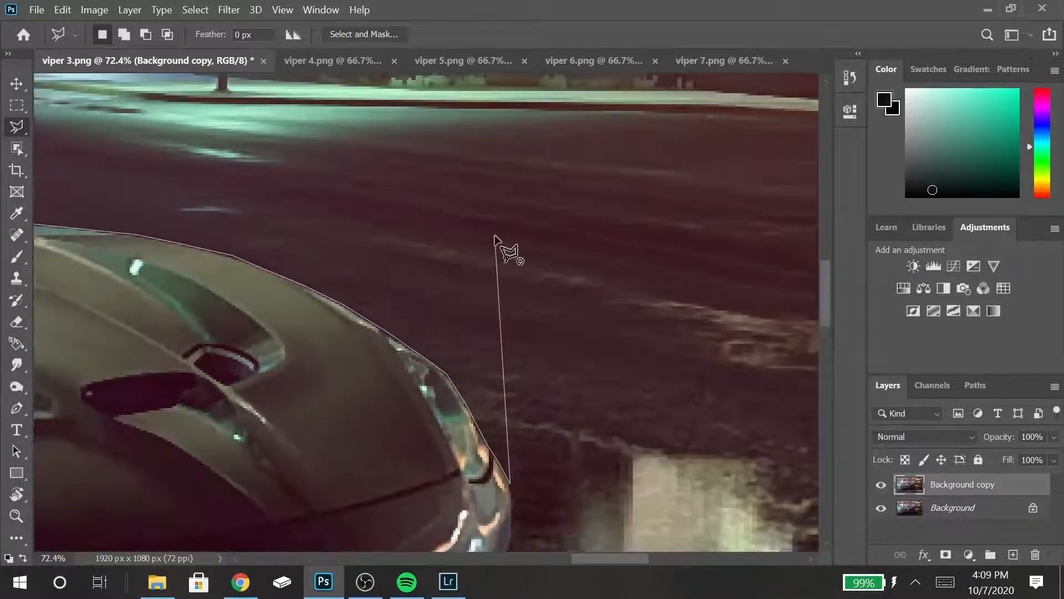
key("ctrl+minus")
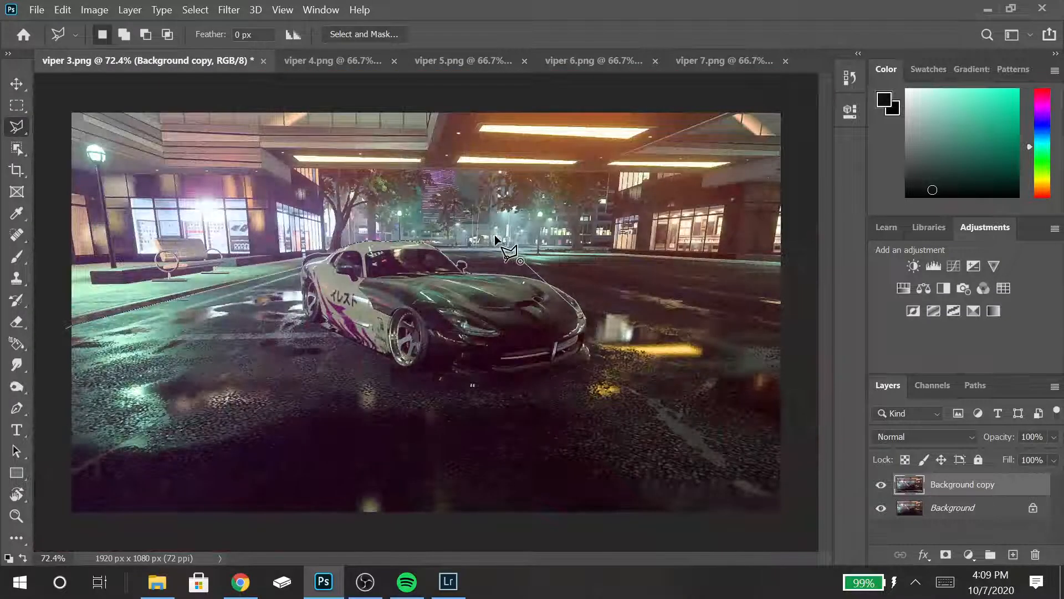
scroll(494, 234, "up", 3)
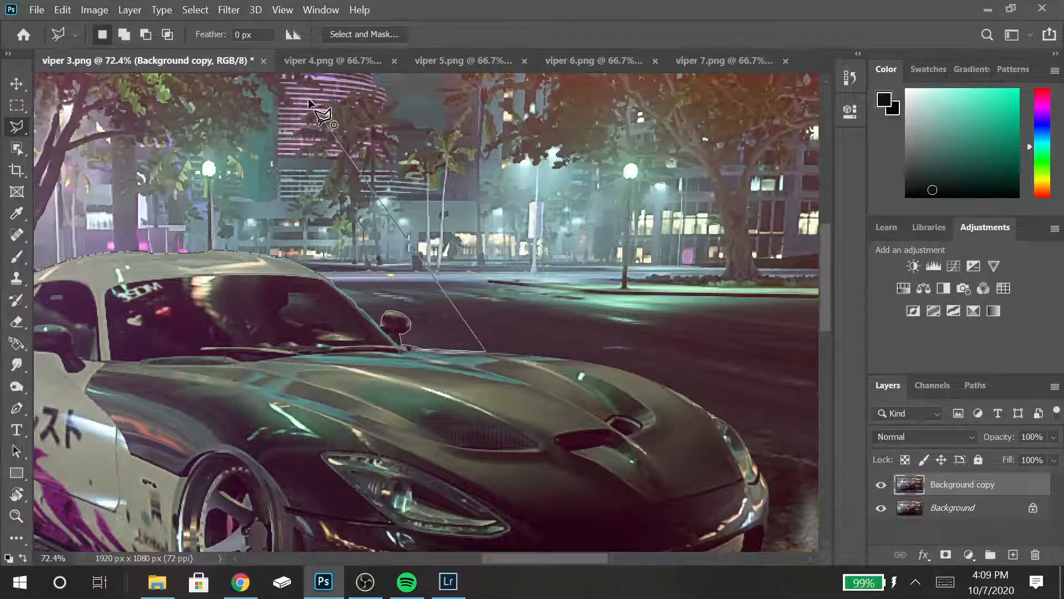
key("BackSpace")
key("BackSpace")
key("BackSpace")
key("BackSpace")
key("BackSpace")
key("BackSpace")
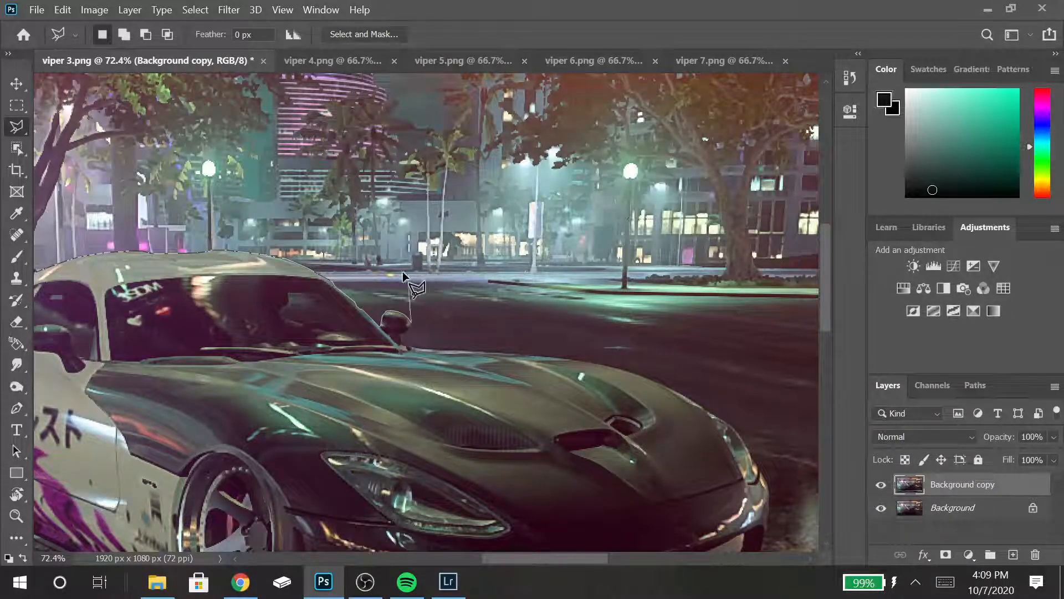
key("BackSpace")
key("BackSpace")
key("BackSpace")
key("BackSpace")
- Extend the lasso outline from the end of the roof along the road's far edge and the base of the curb behind the car
scroll(396, 295, "up", 3)
scroll(396, 296, "up", 3)
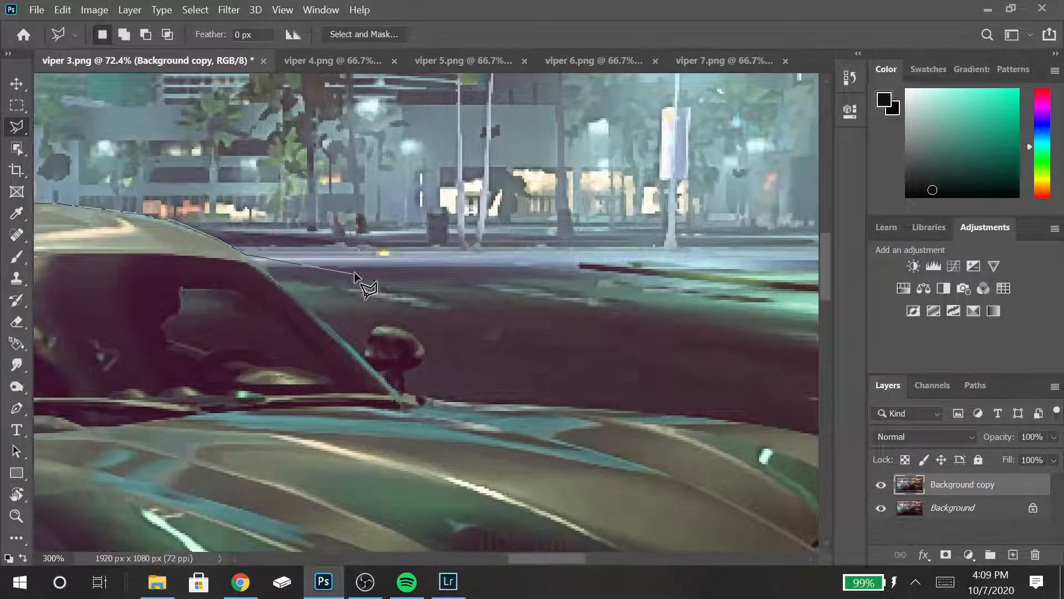
scroll(354, 275, "up", 3)
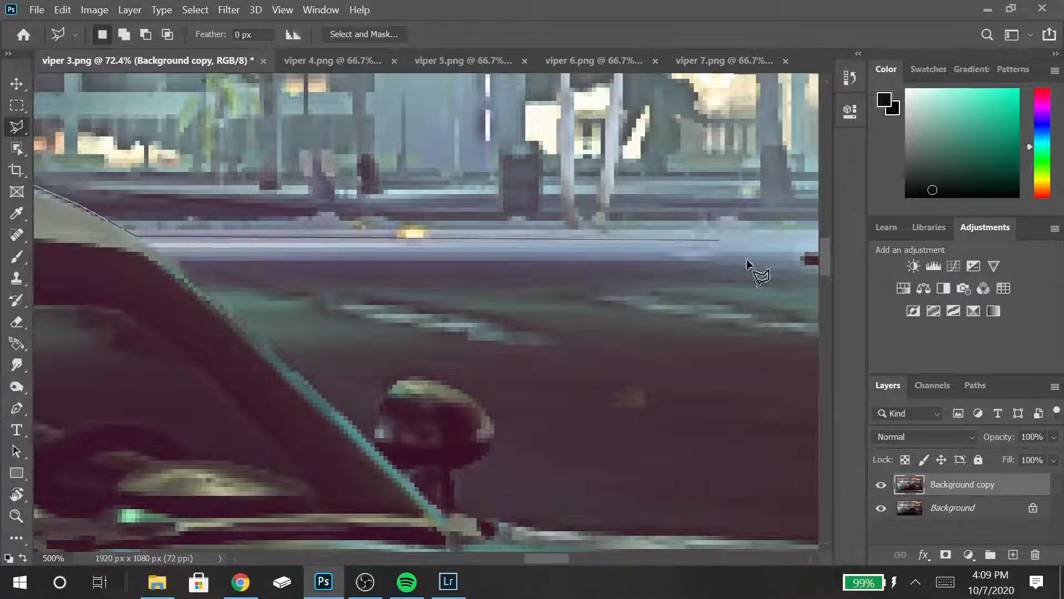
left_click(177, 262)
left_click(795, 270)
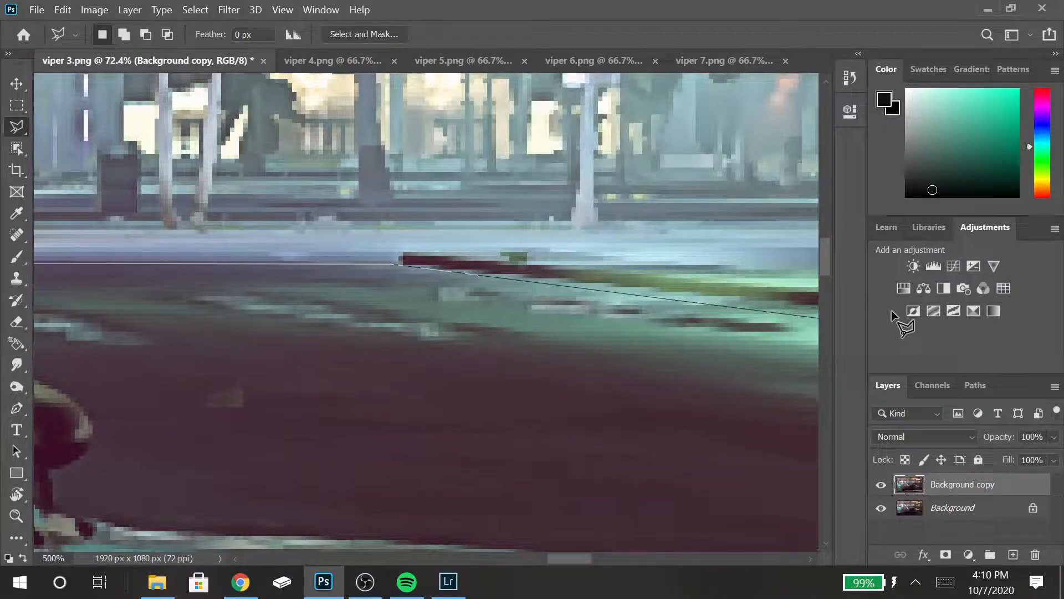
left_click(763, 307)
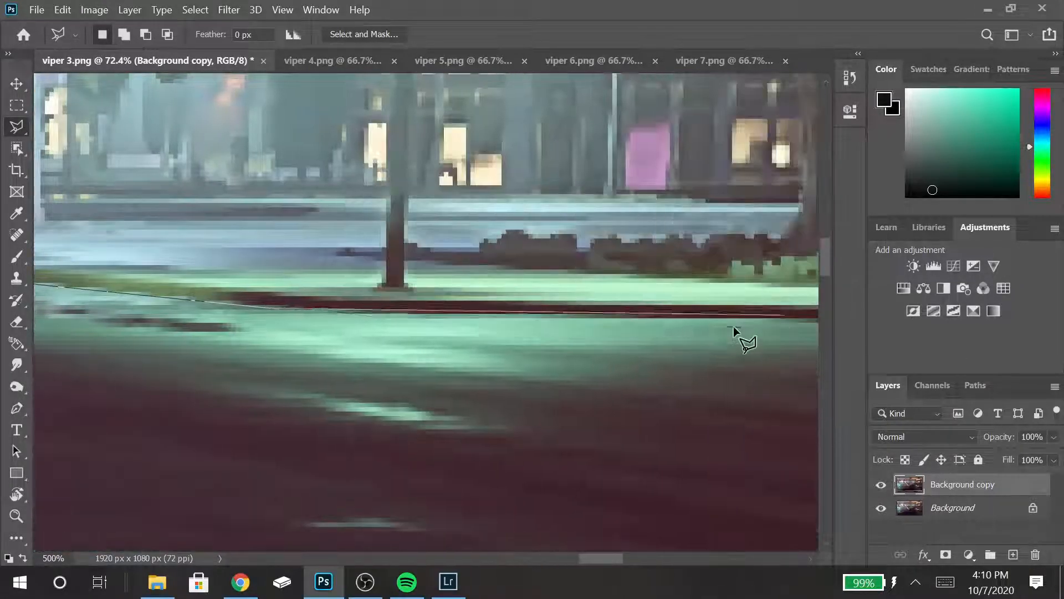
left_click(560, 320)
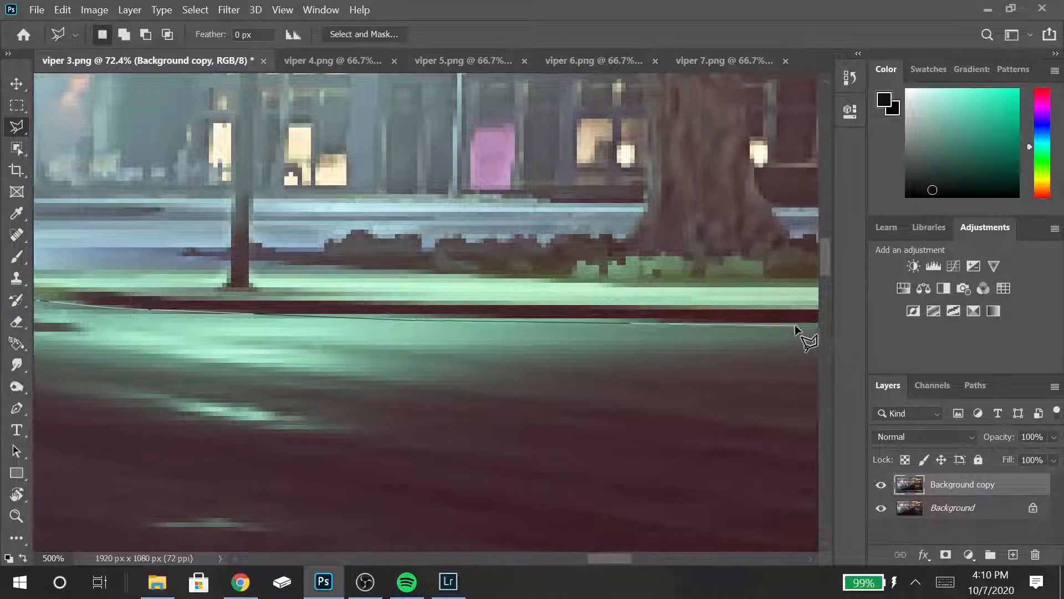
left_click(793, 322)
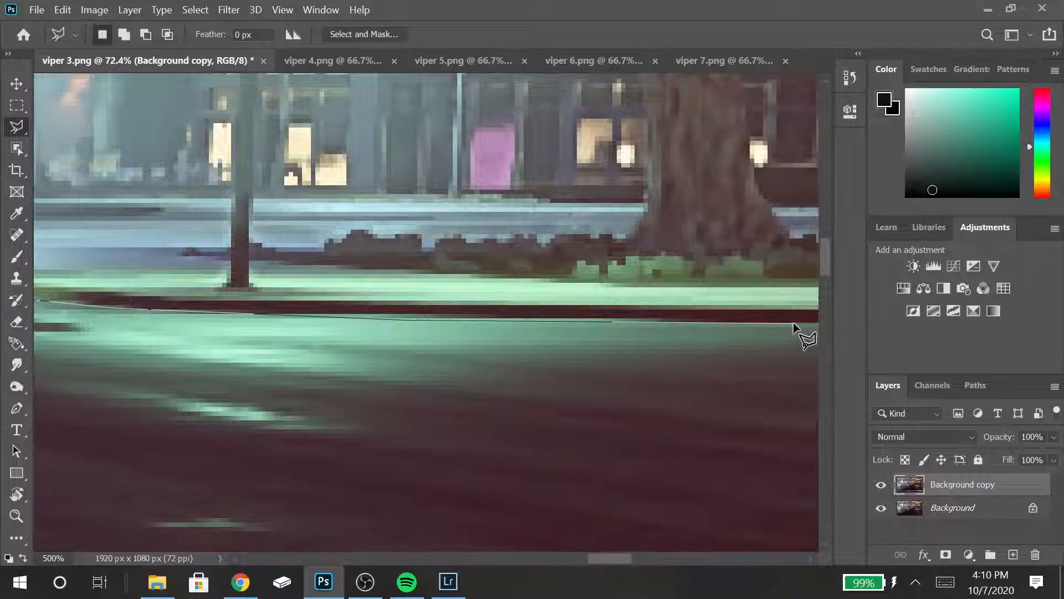